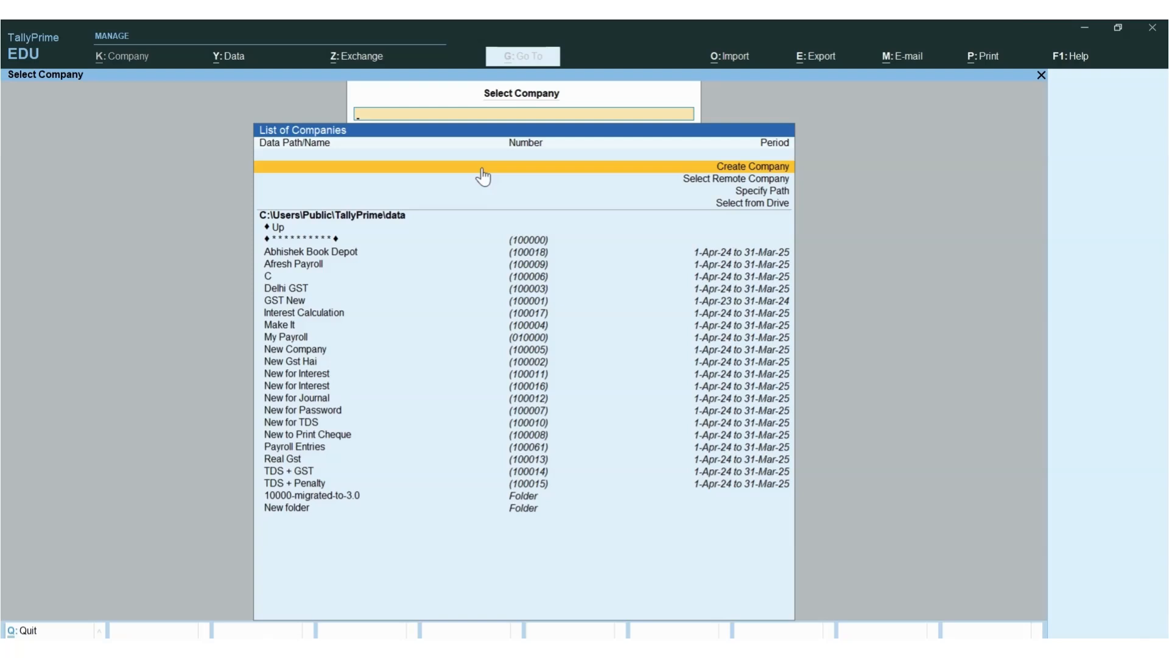
Launch Excel from the Start menu and enter 'TDS + GST' in cell A1 of a blank workbook
key("super")
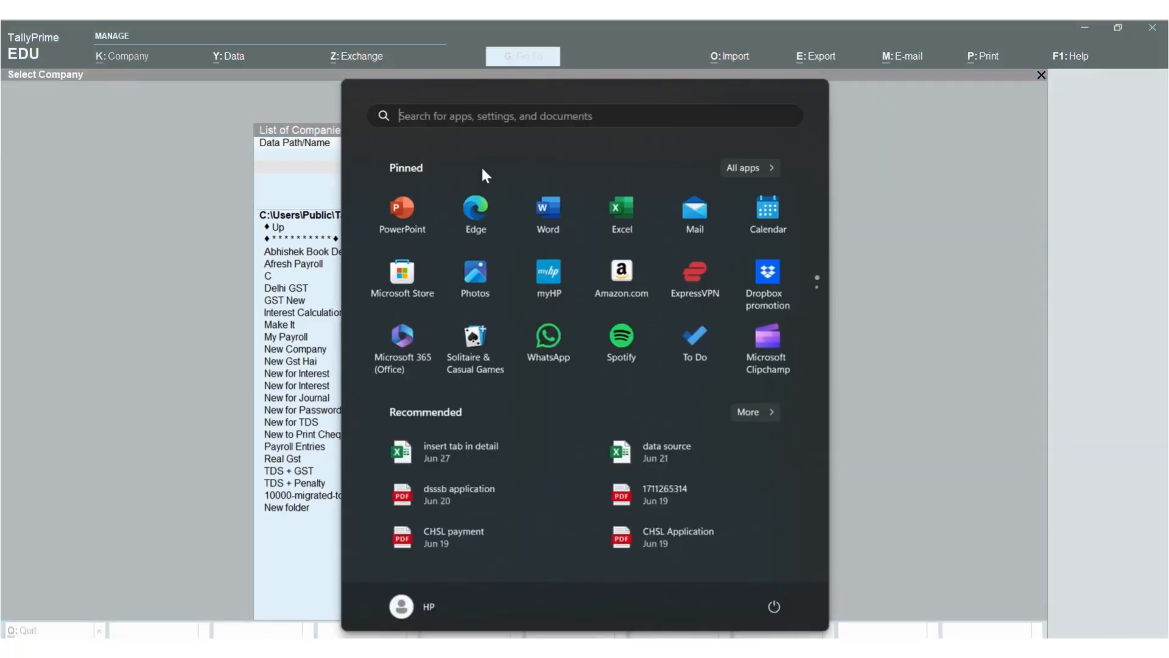
type("e")
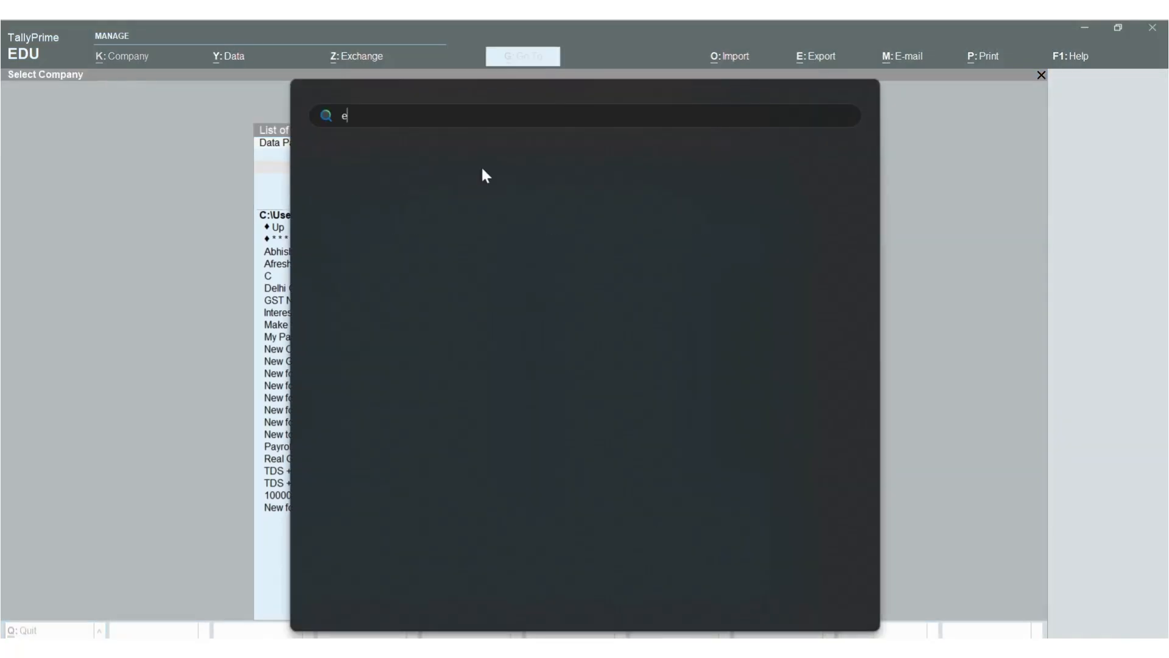
key("Return")
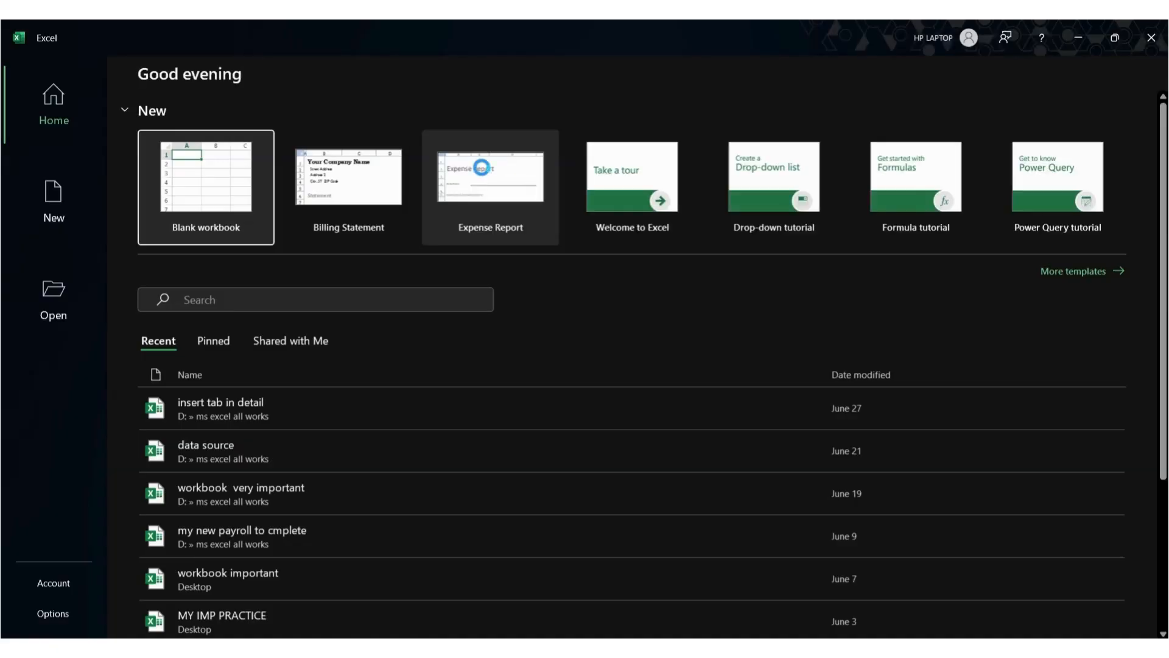
key("Return")
type("TDS + GST")
key("Return")
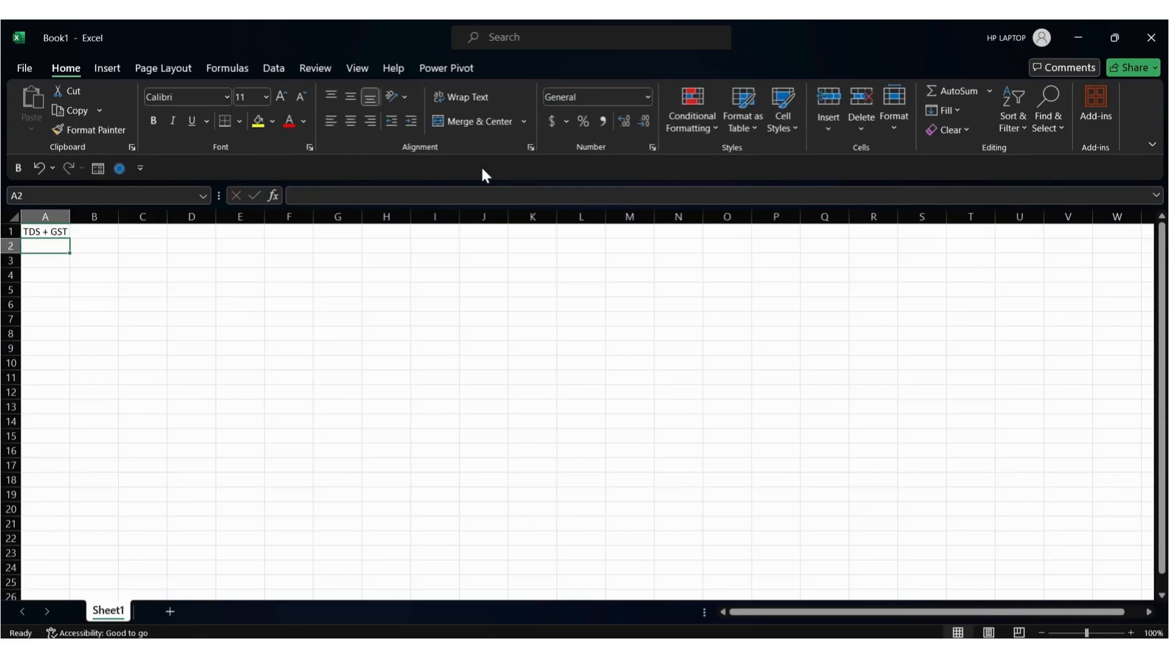
Enter the headers Rent, Service and GST 18% across cells A3 to C3
scroll(396, 400, "up", 7)
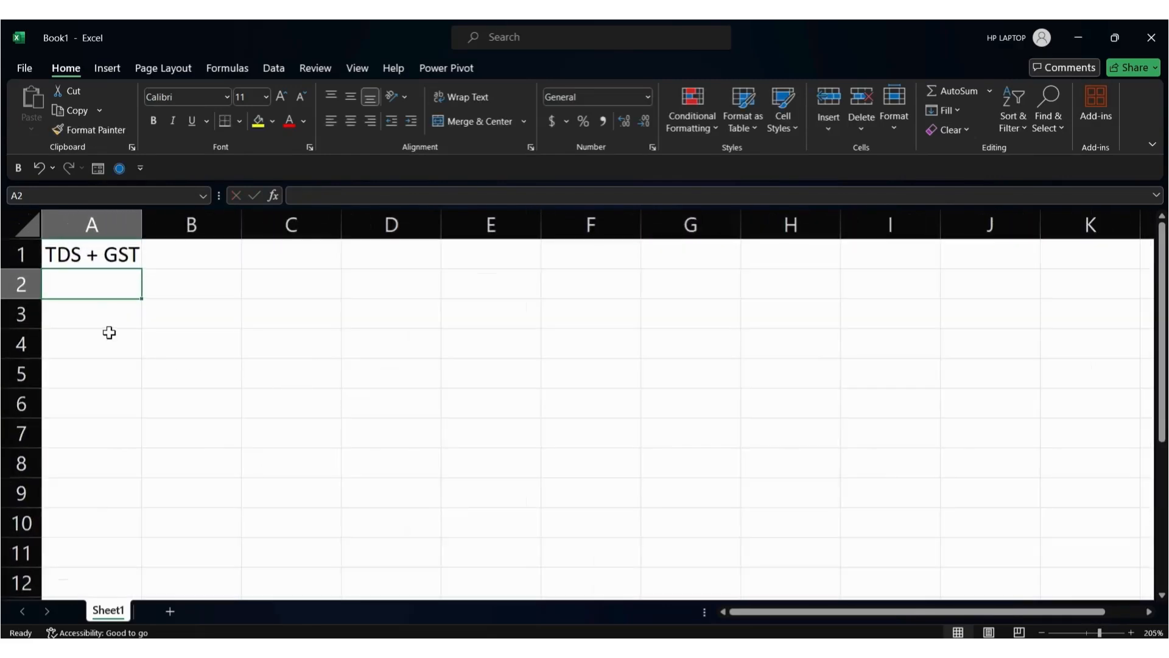
left_click(105, 315)
type("Rent")
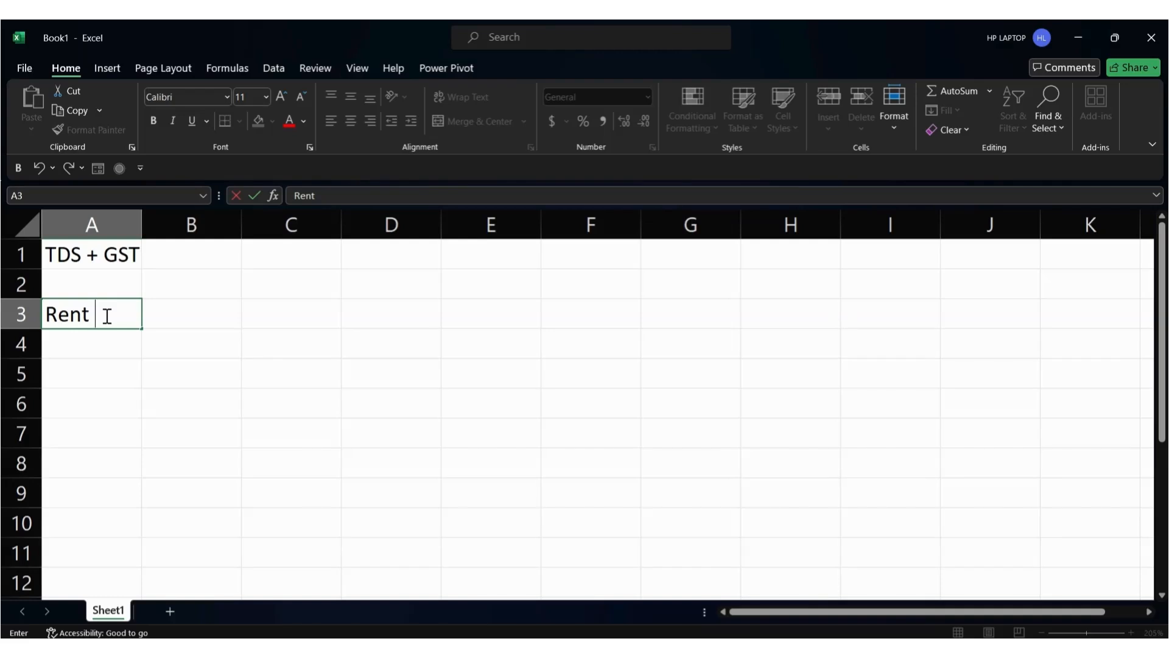
key("Tab")
type("Se")
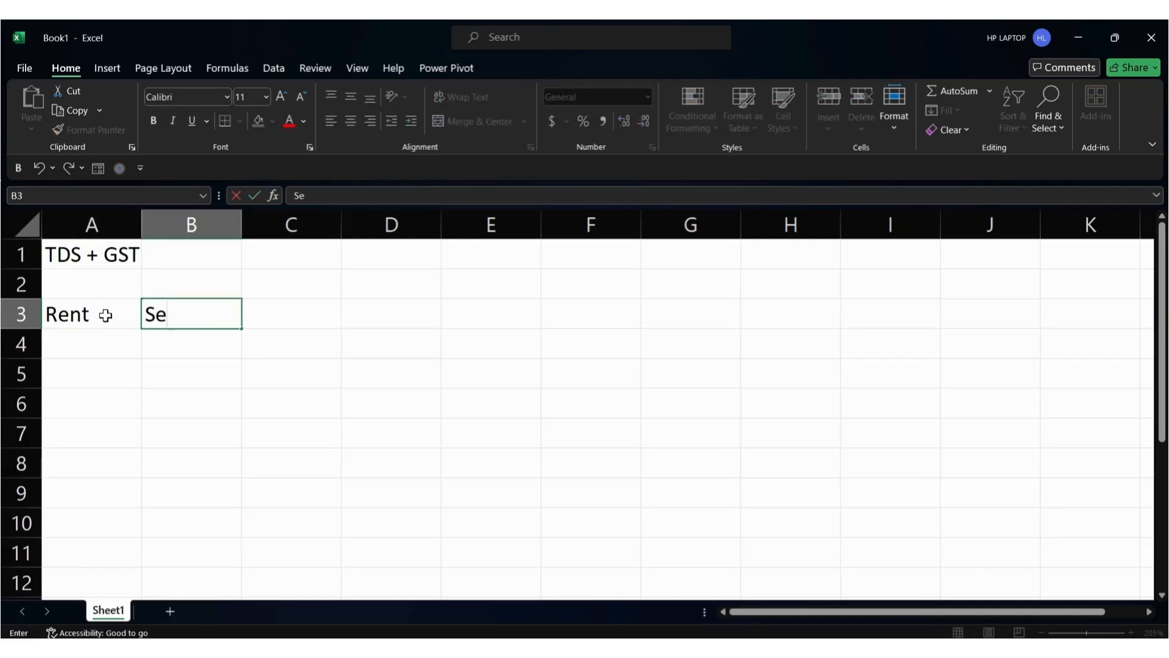
type("rvices")
key("BackSpace")
key("Tab")
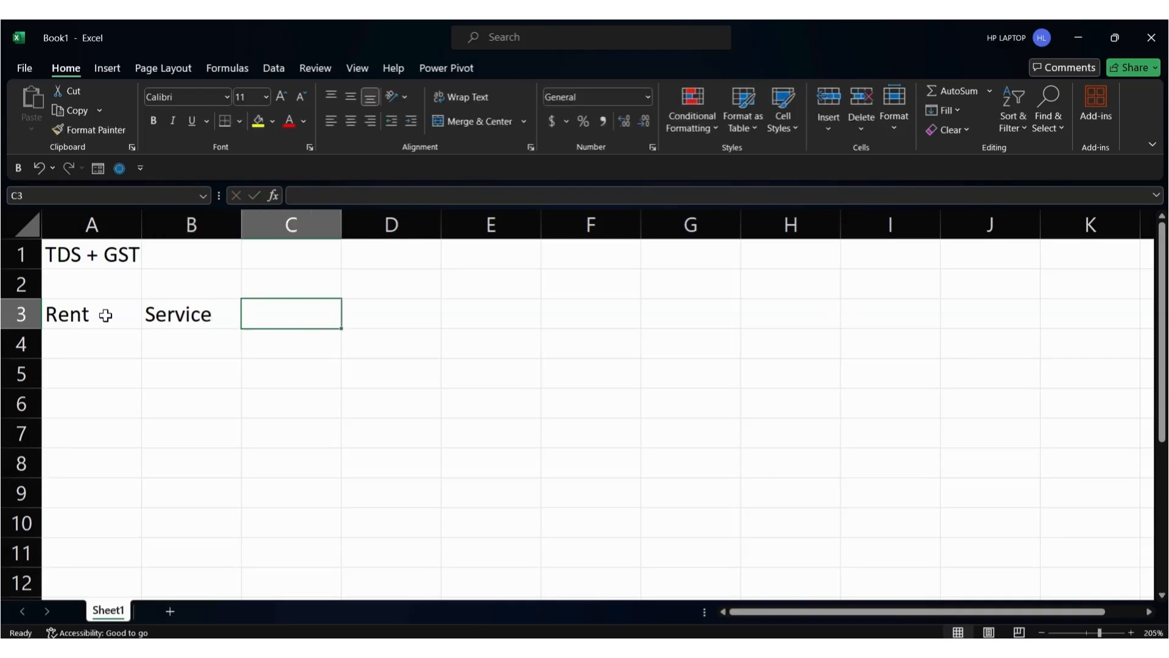
type("GST 1")
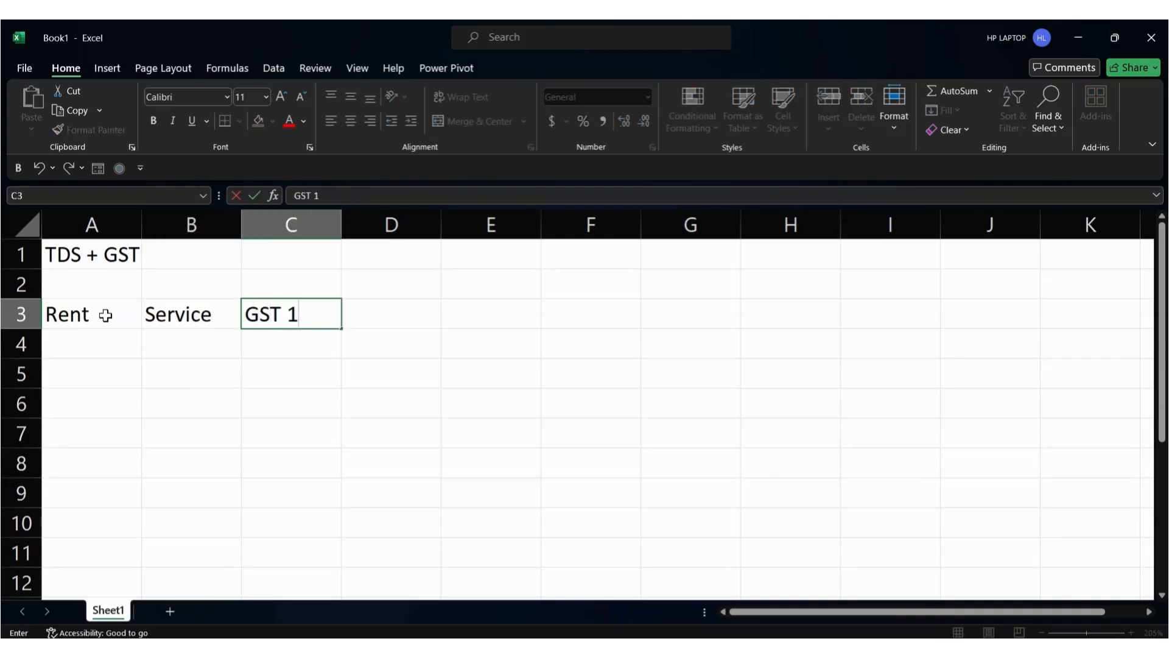
type("8%")
left_click(87, 324)
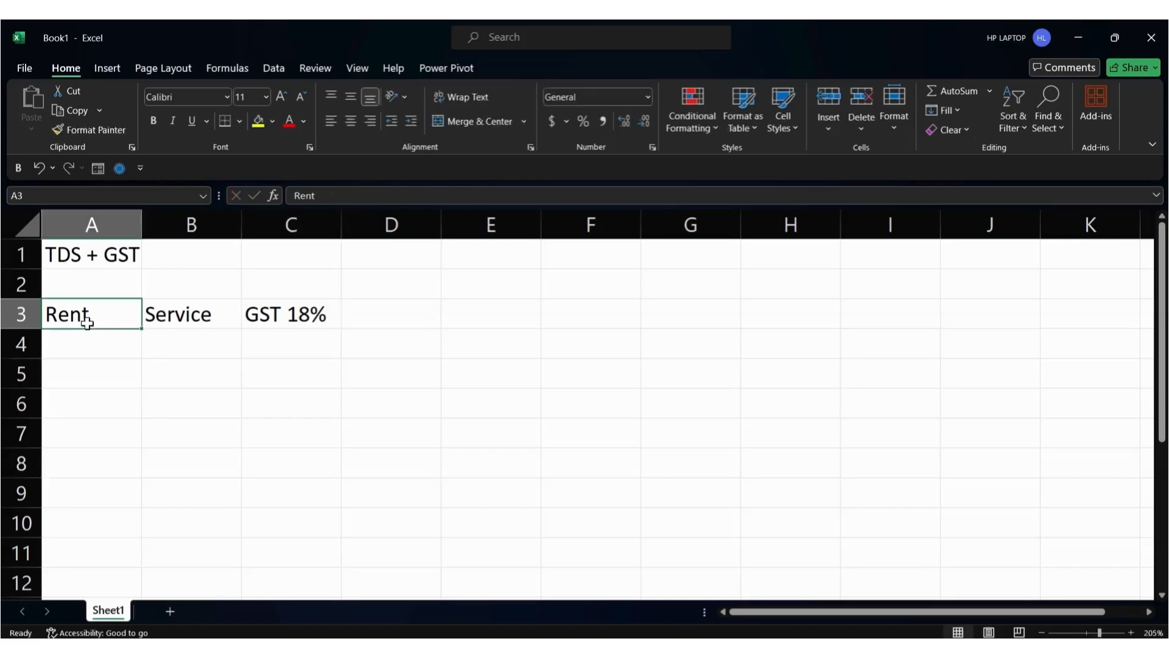
Enter TDS 10% in cell C4, then return to TallyPrime
left_click(169, 315)
left_click(287, 316)
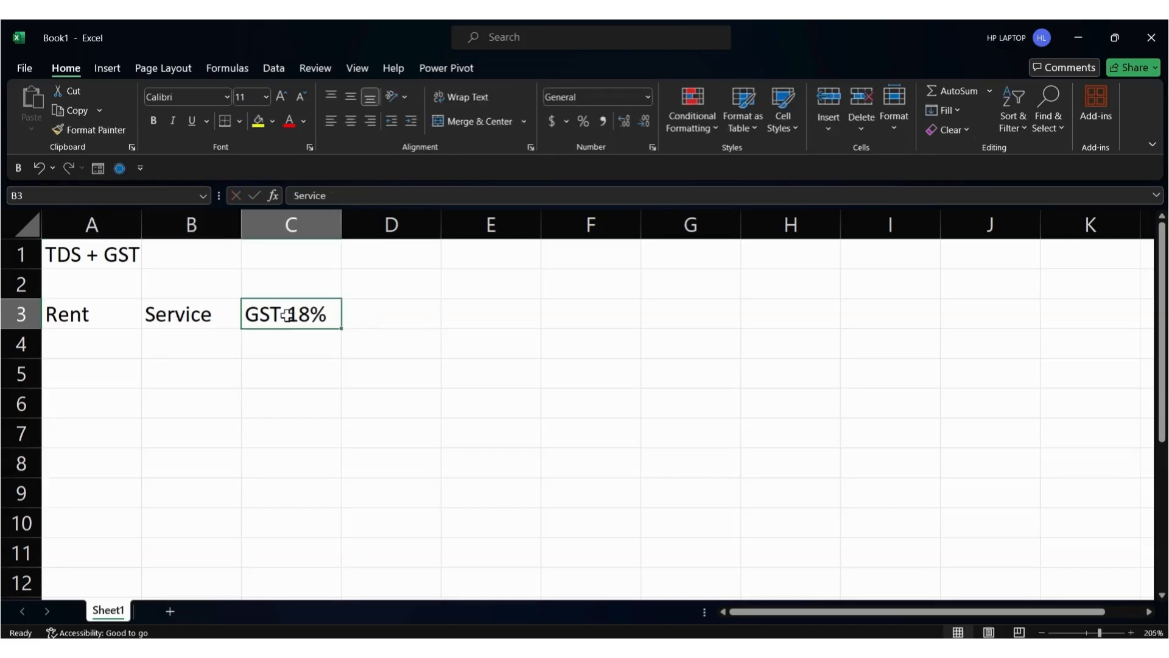
left_click(93, 346)
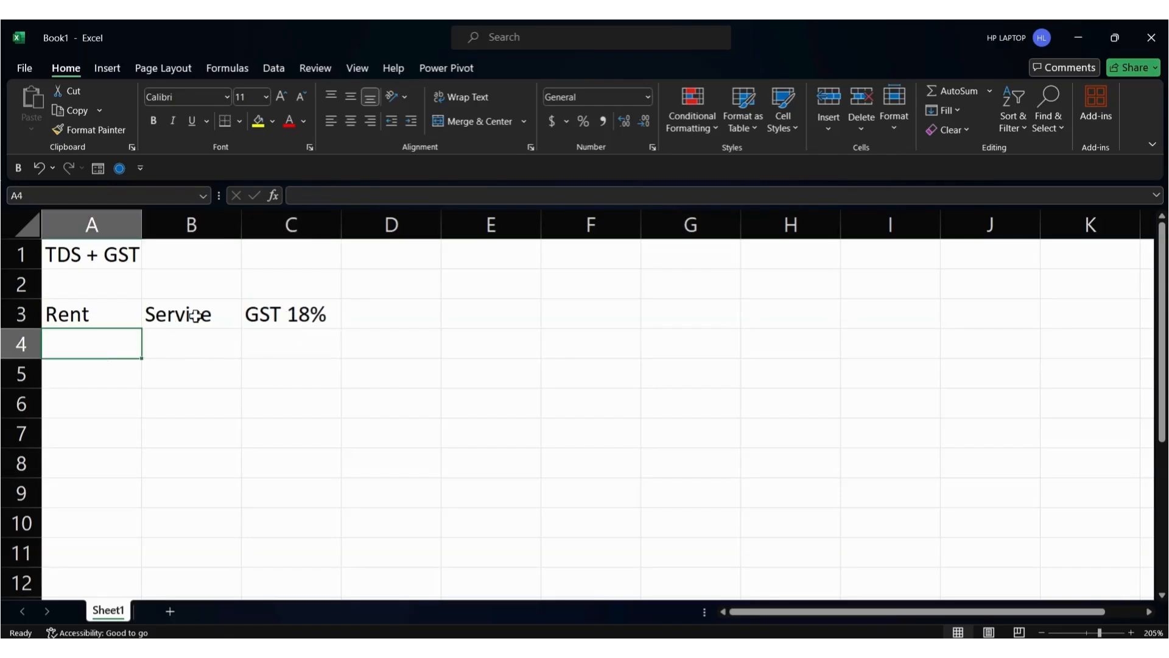
left_click(275, 318)
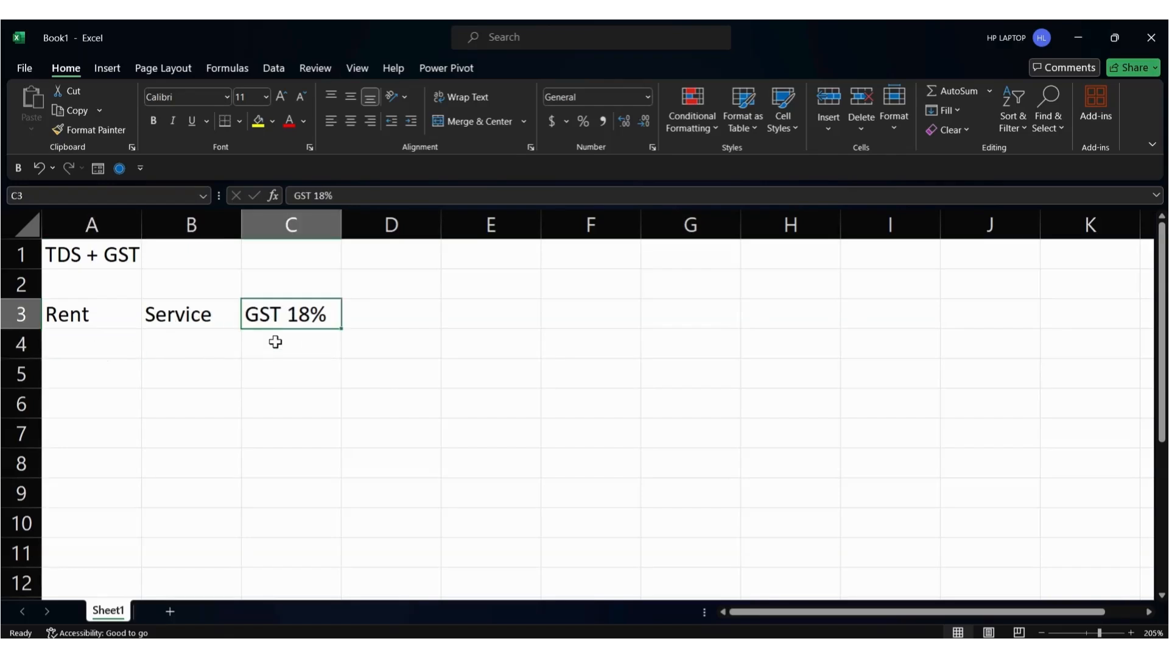
left_click(278, 334)
left_click(96, 341)
left_click(97, 317)
left_click(98, 339)
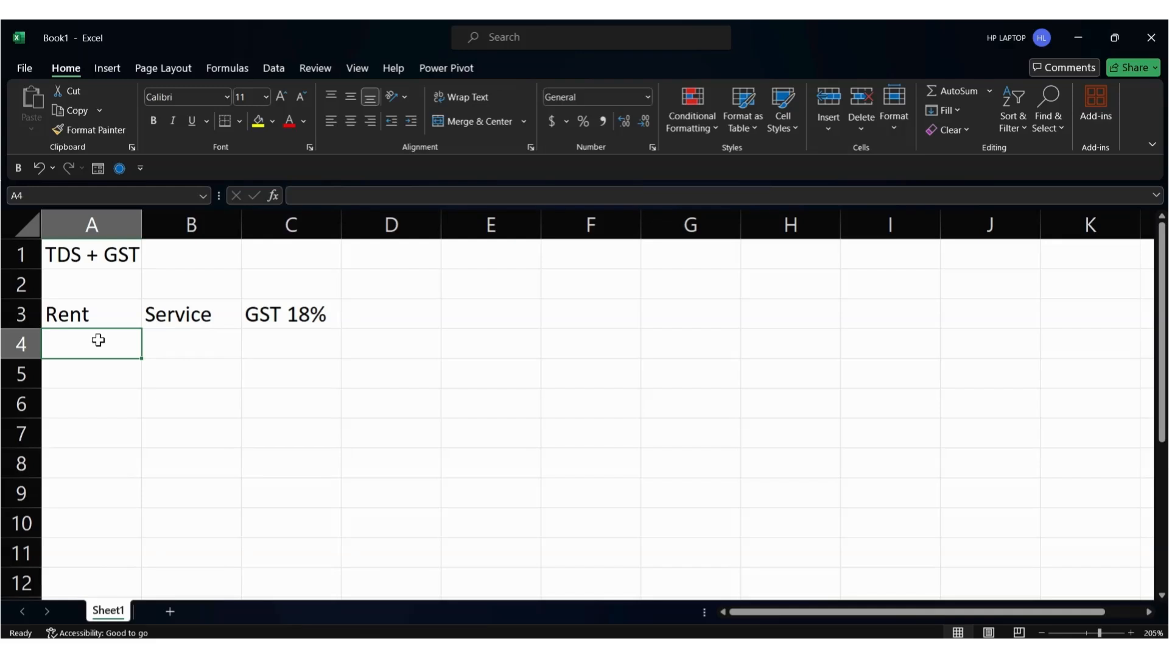
key("Right")
key("Right")
type("TD")
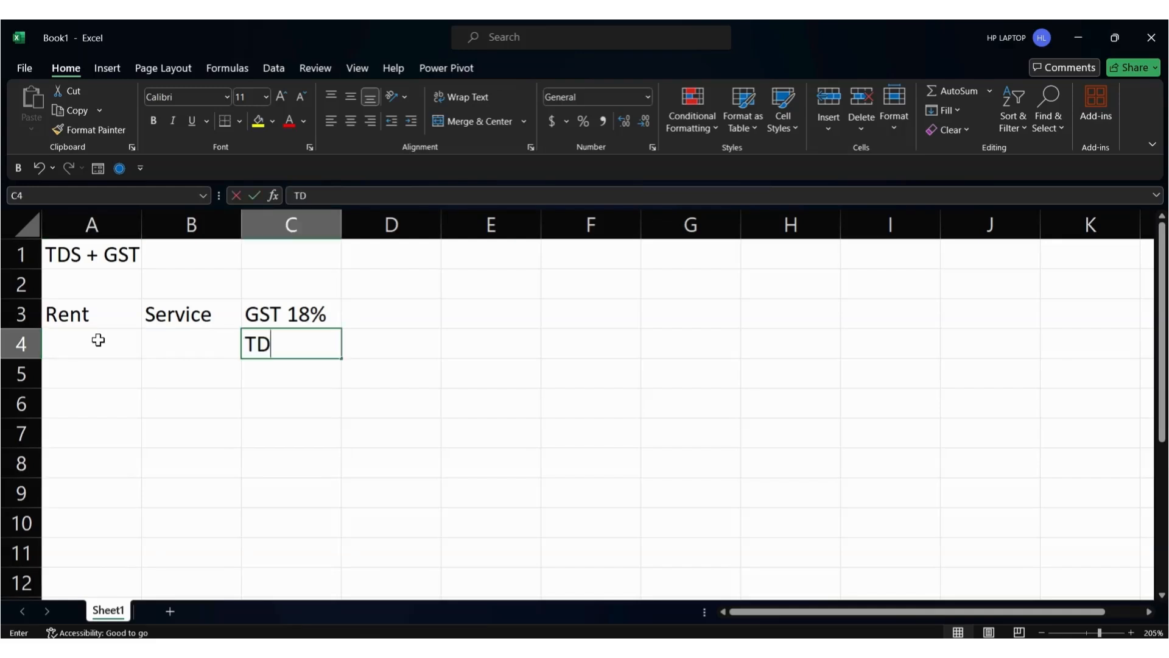
type("S 10%")
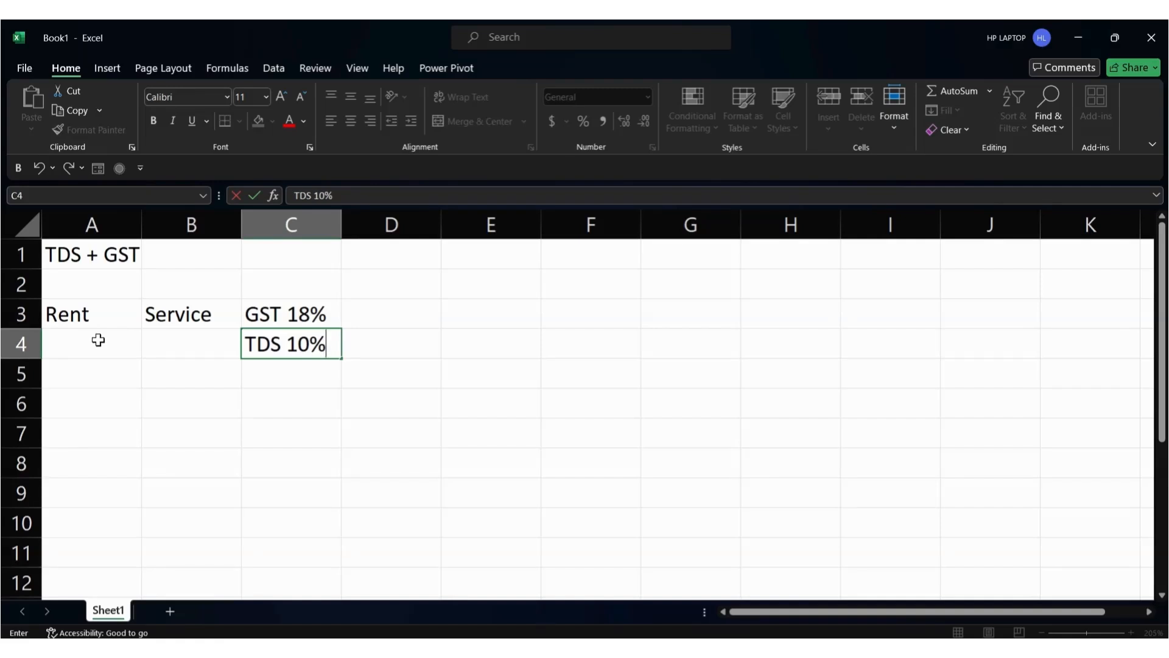
key("Up")
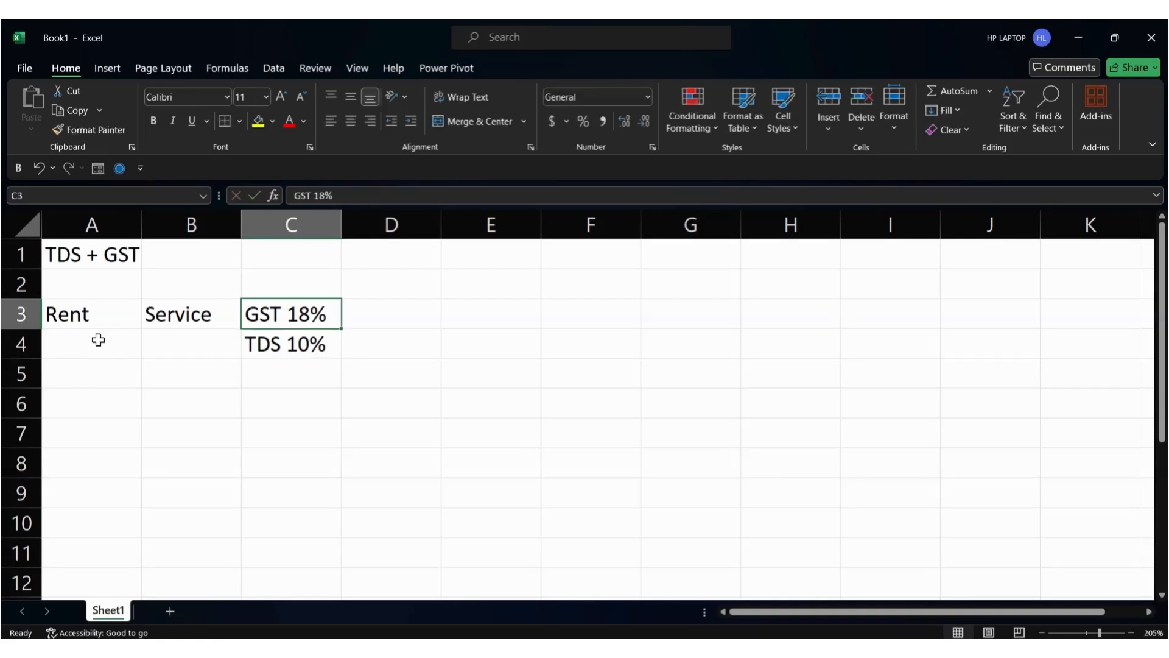
key("Down")
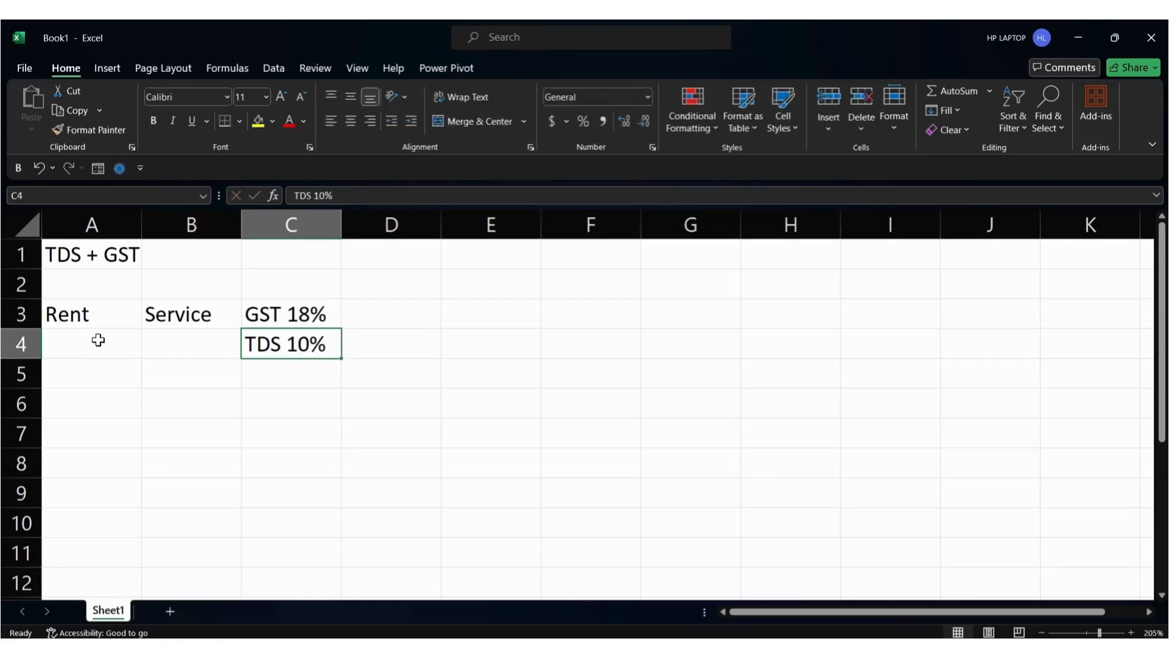
key("alt+Tab")
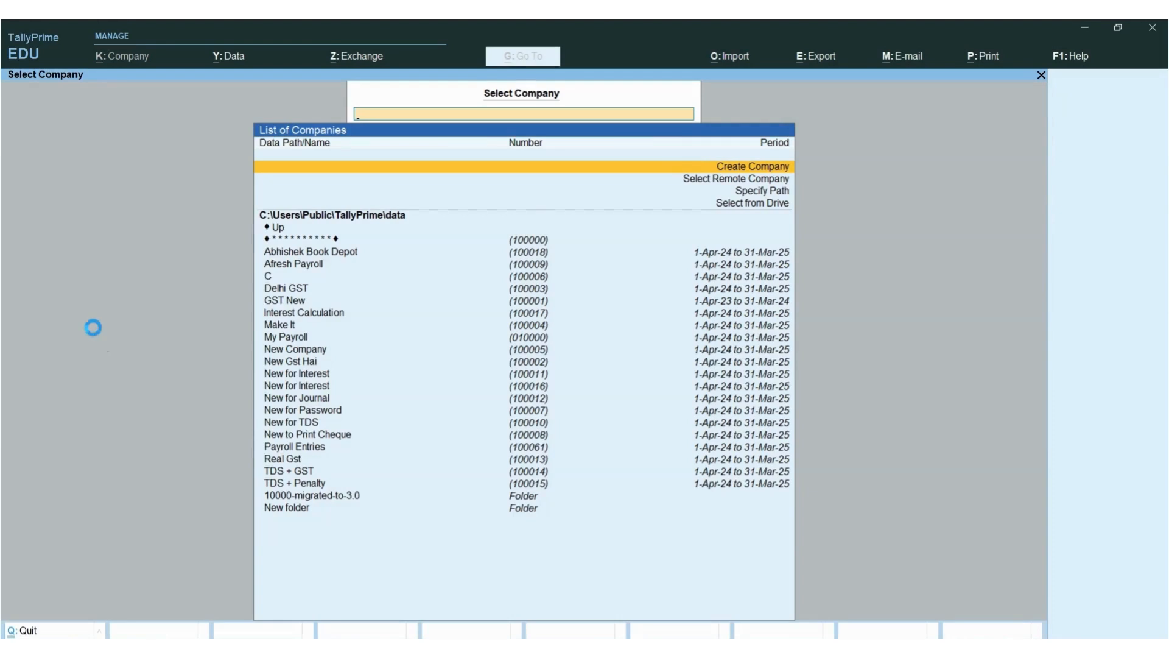
Create the company 'TDS and GST' with the same mailing name and Bihar as its state
key("Return")
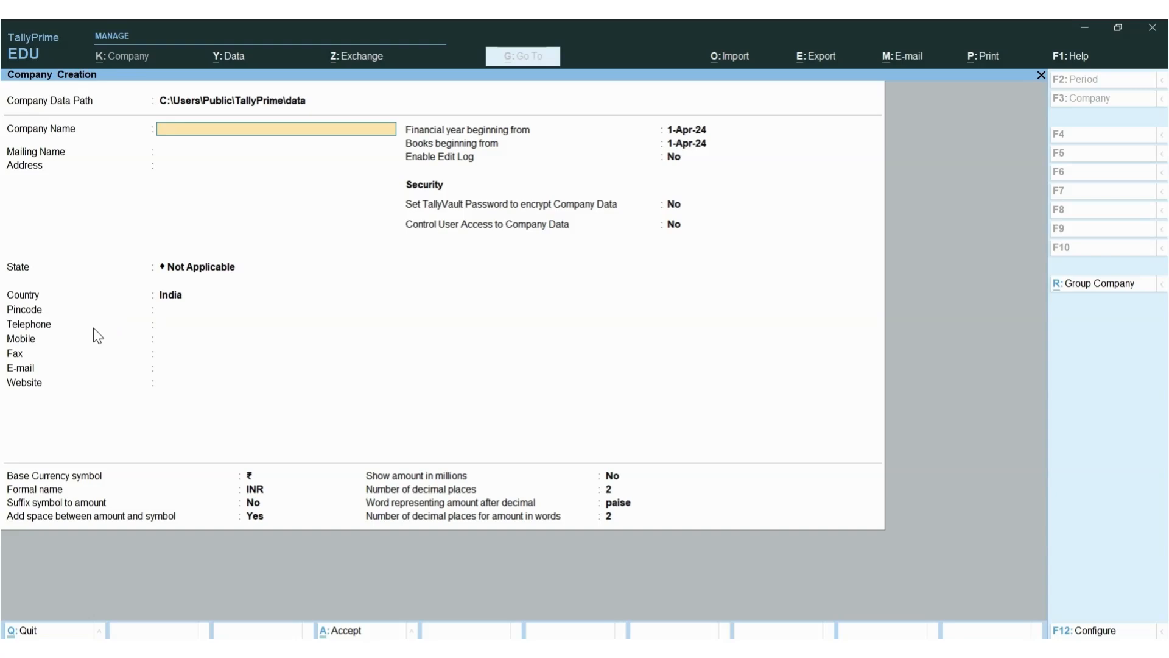
type("TDS and GST")
key("Return")
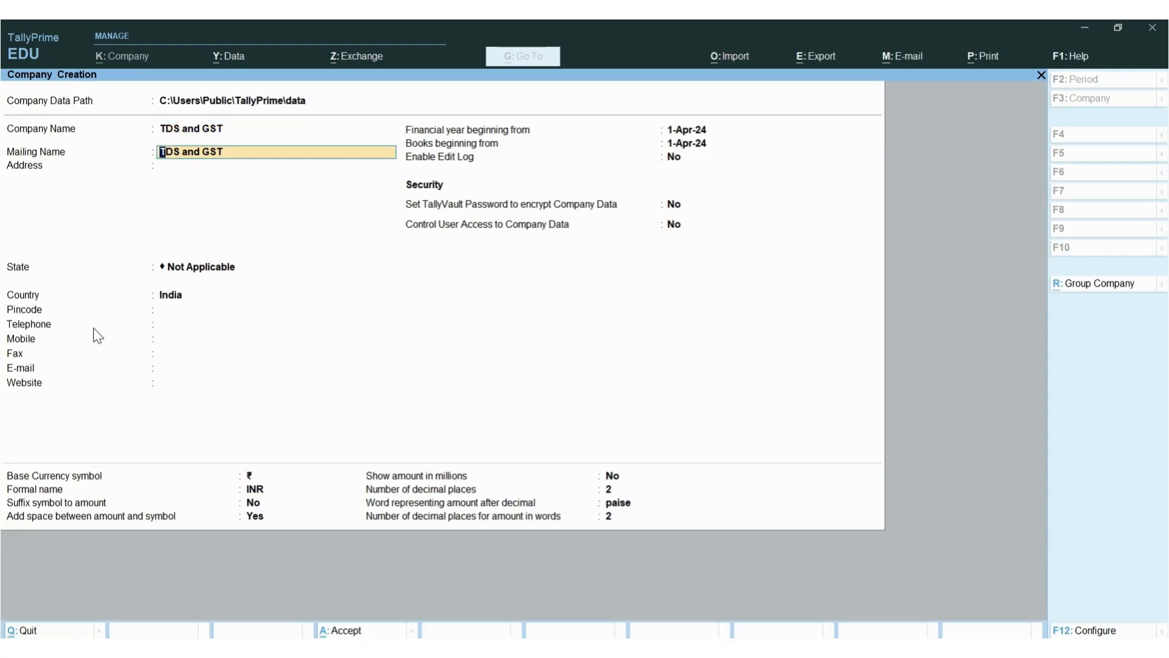
key("Return")
key("Return")
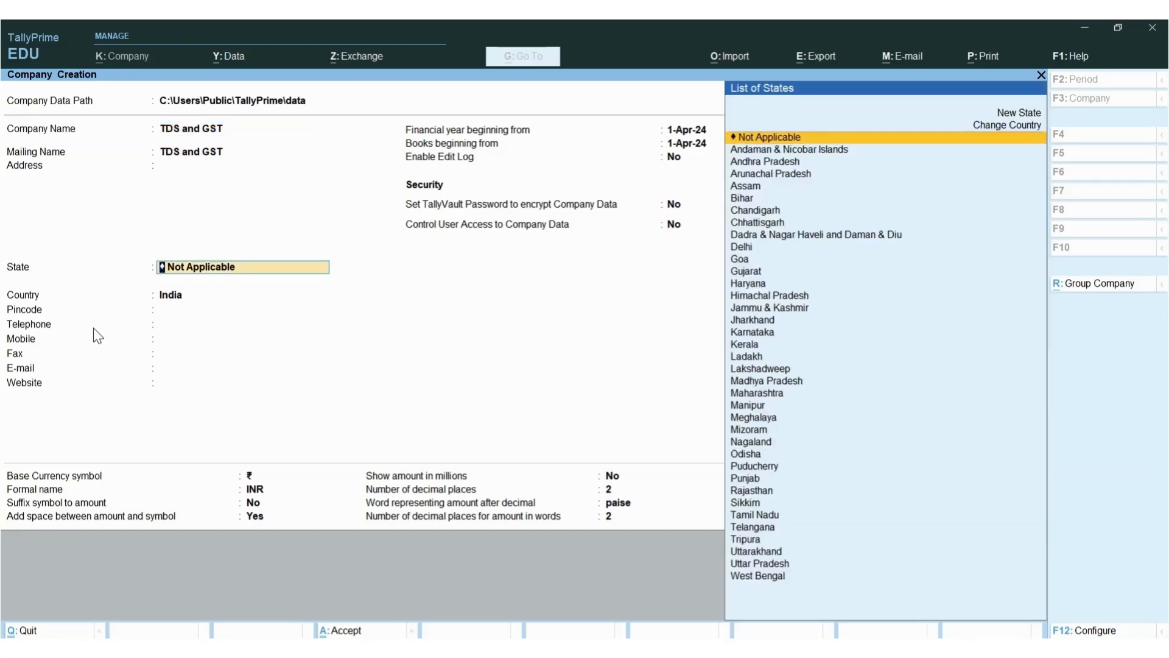
type("Bih")
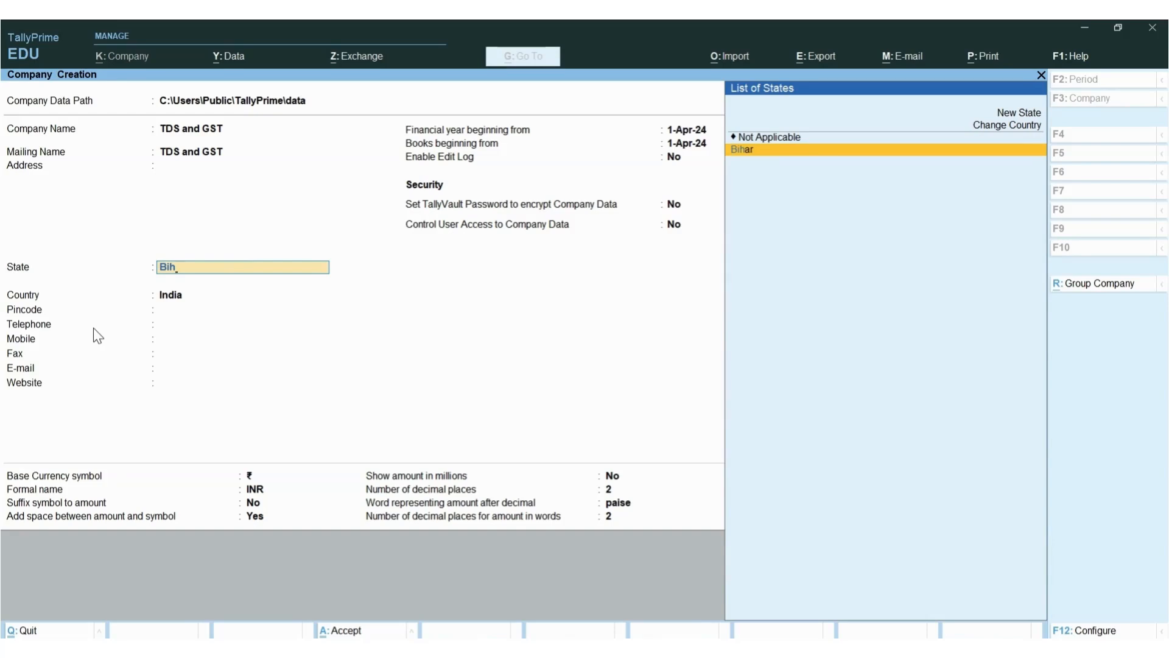
key("Return")
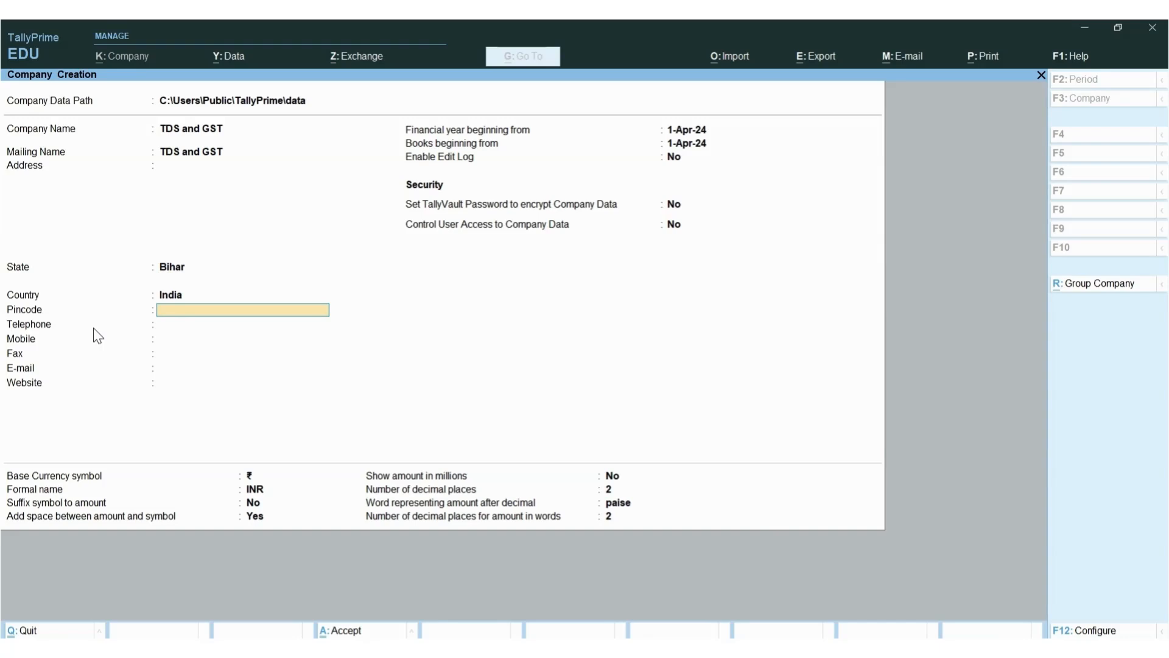
key("Return")
key("Return")
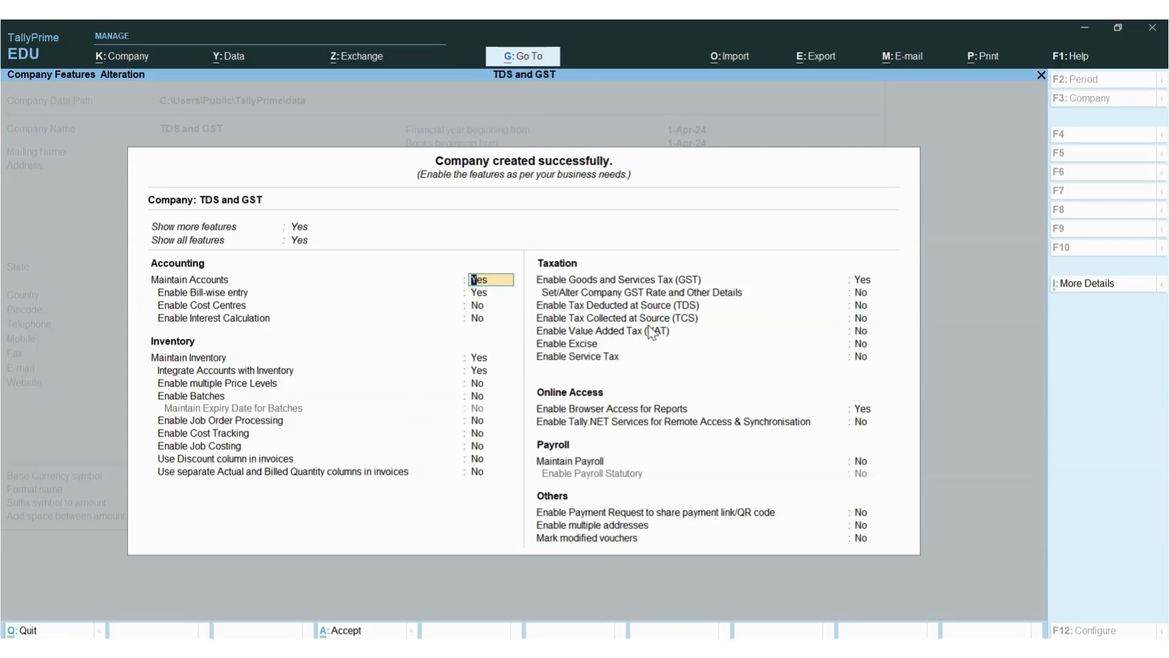
Accept the company features, reopen them with F11 and open the GST registration details
key("ctrl")
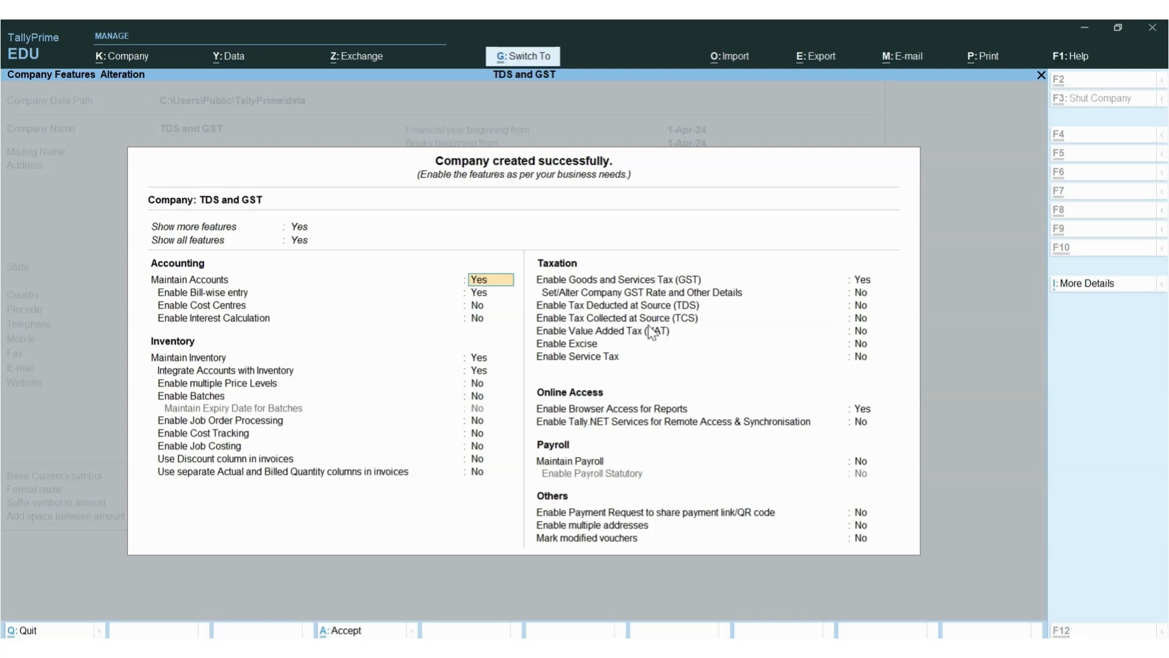
key("ctrl+a")
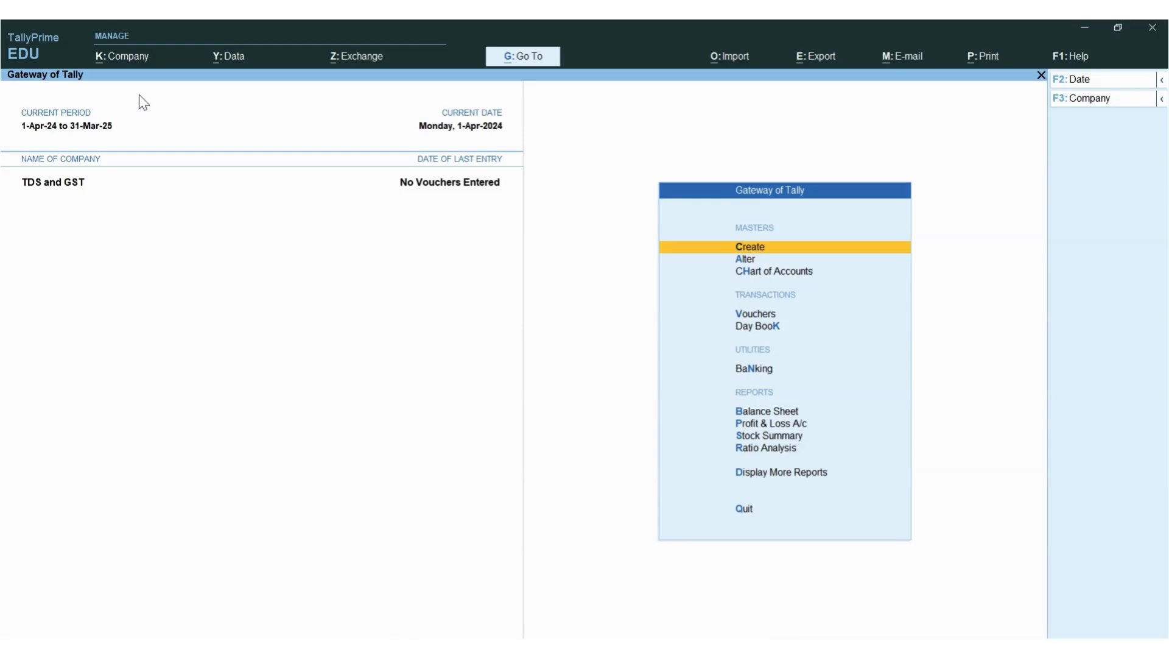
key("F11")
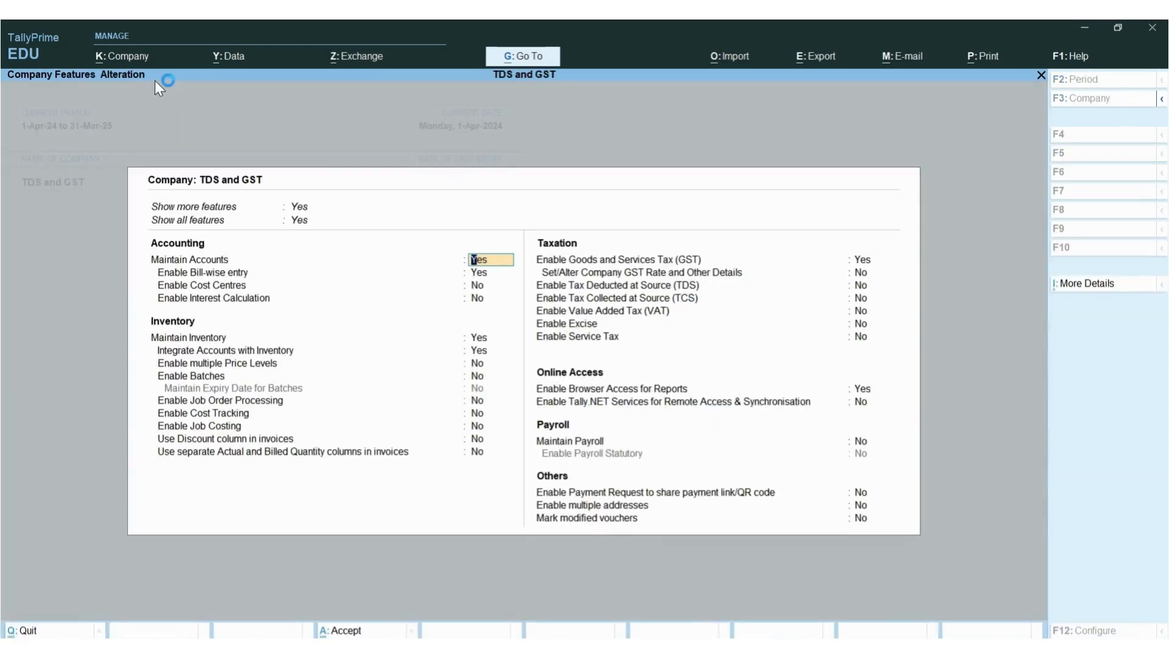
left_click(858, 259)
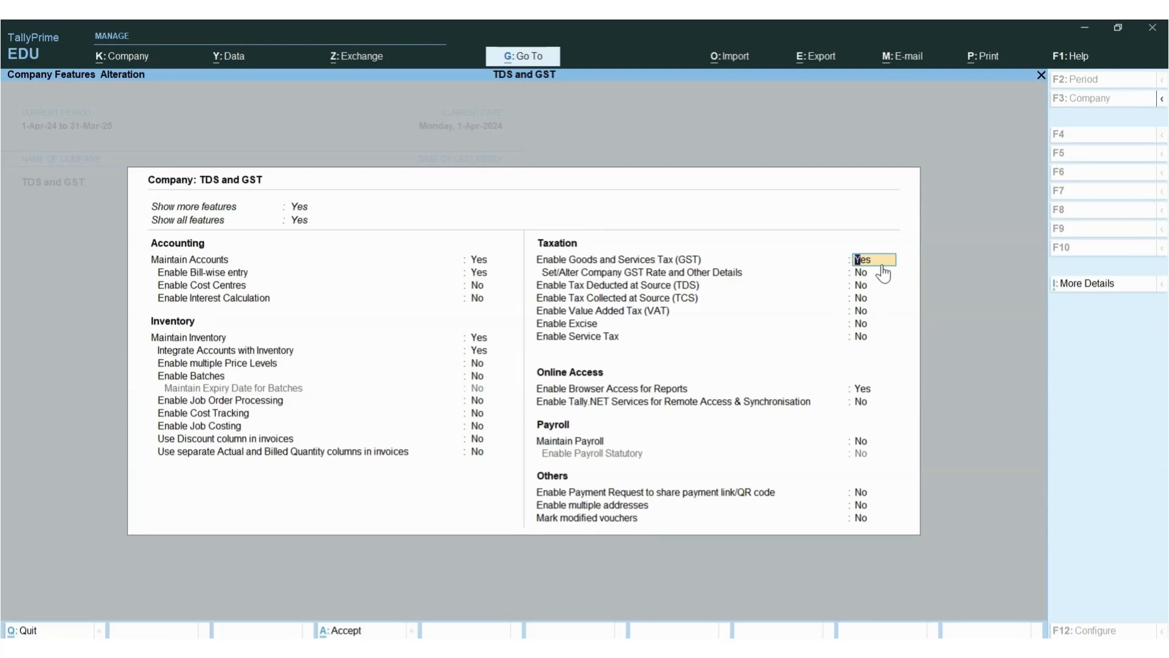
key("Return")
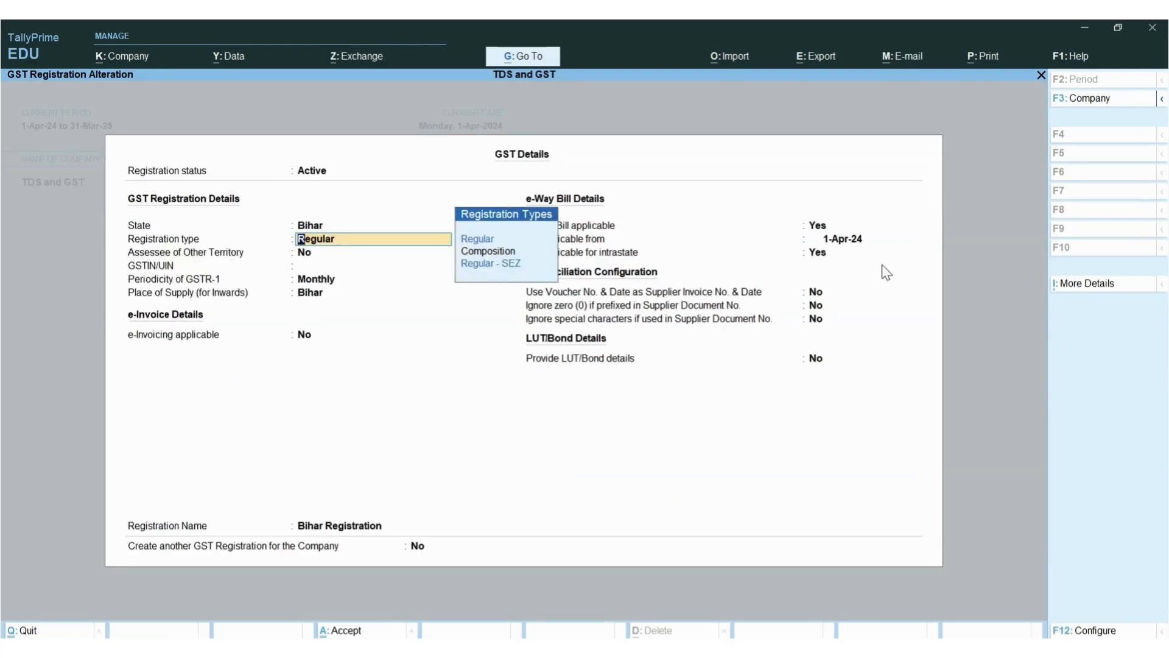
Keep Regular registration and enter a Bihar GSTIN, which TallyPrime rejects as invalid
key("Down")
key("Down")
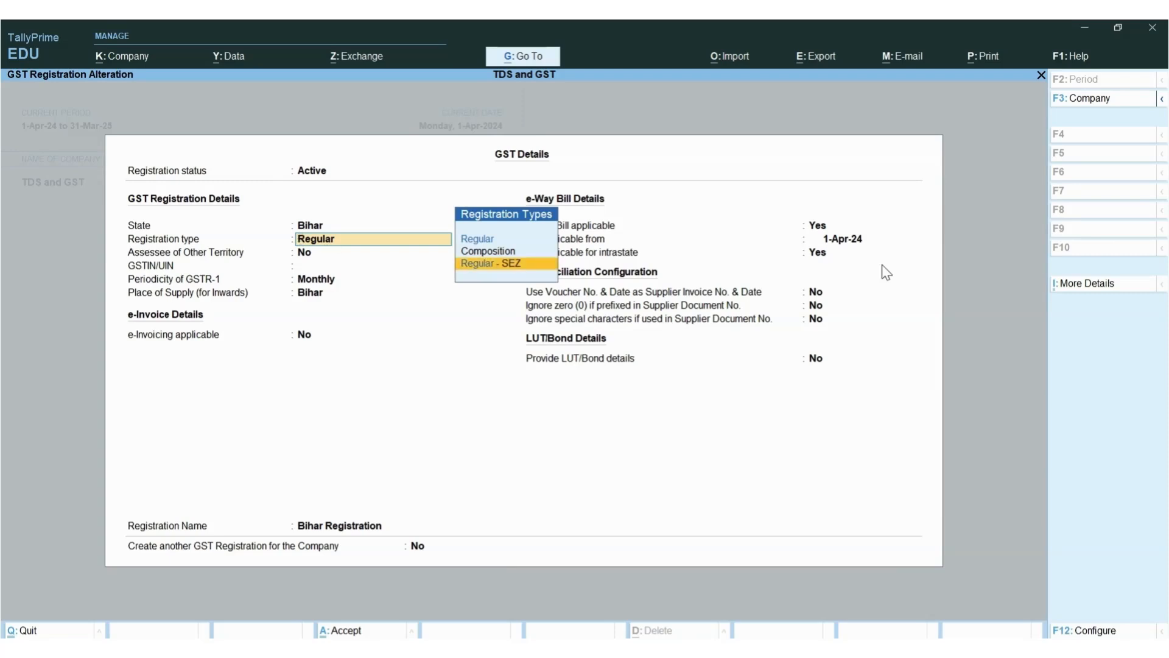
key("Up")
key("Up")
key("Return")
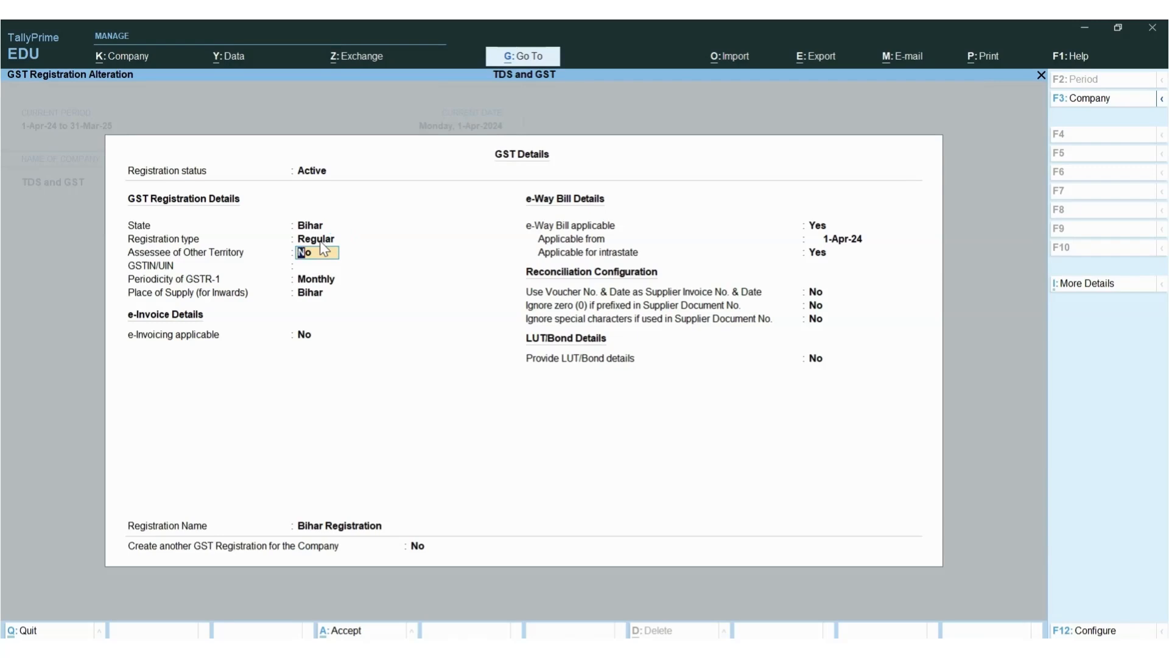
key("Return")
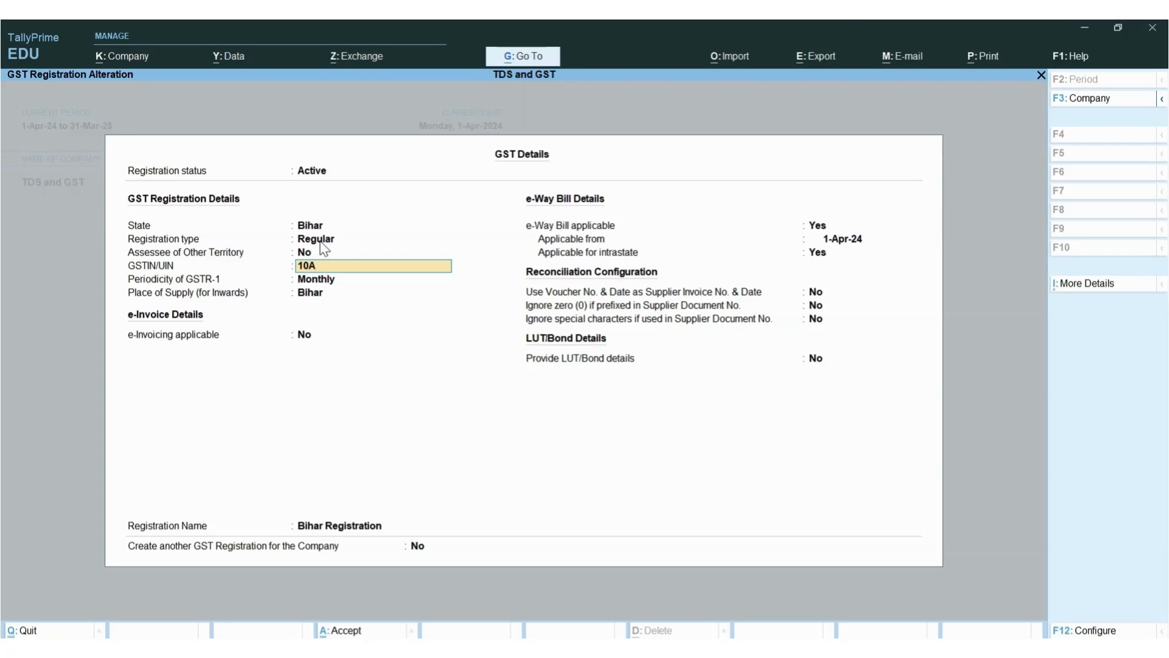
key("Return")
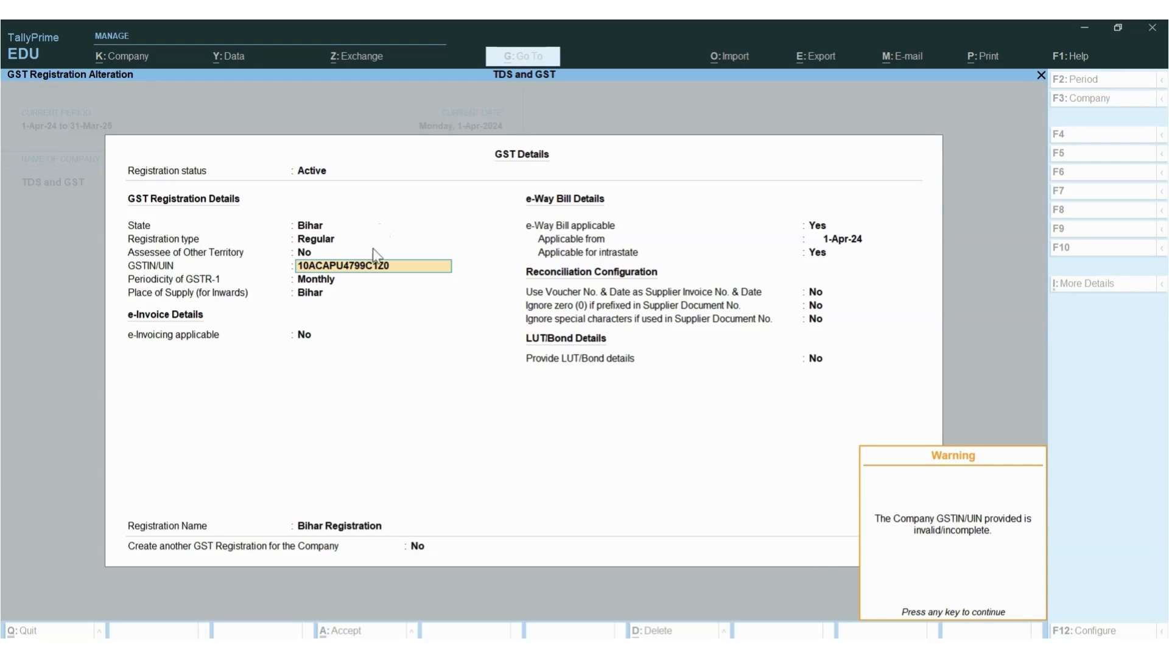
key("BackSpace")
key("BackSpace")
key("BackSpace")
key("BackSpace")
key("Return")
key("Return")
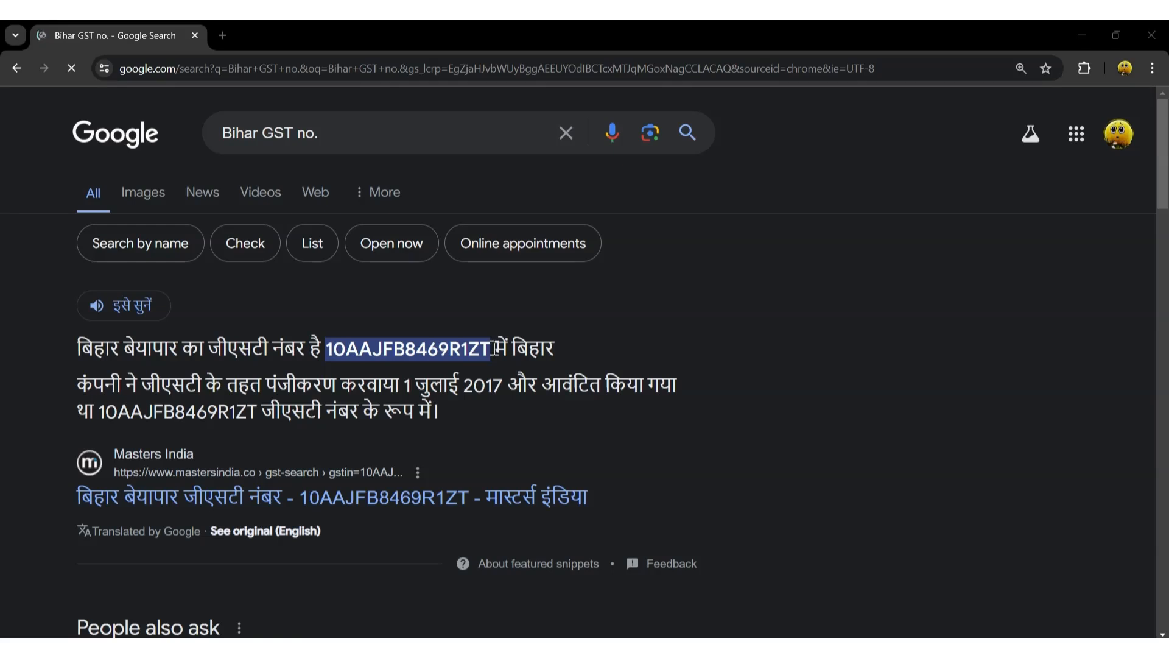
Copy the sample Bihar GSTIN from the Google results and return to TallyPrime
left_click_drag(495, 350, 332, 350)
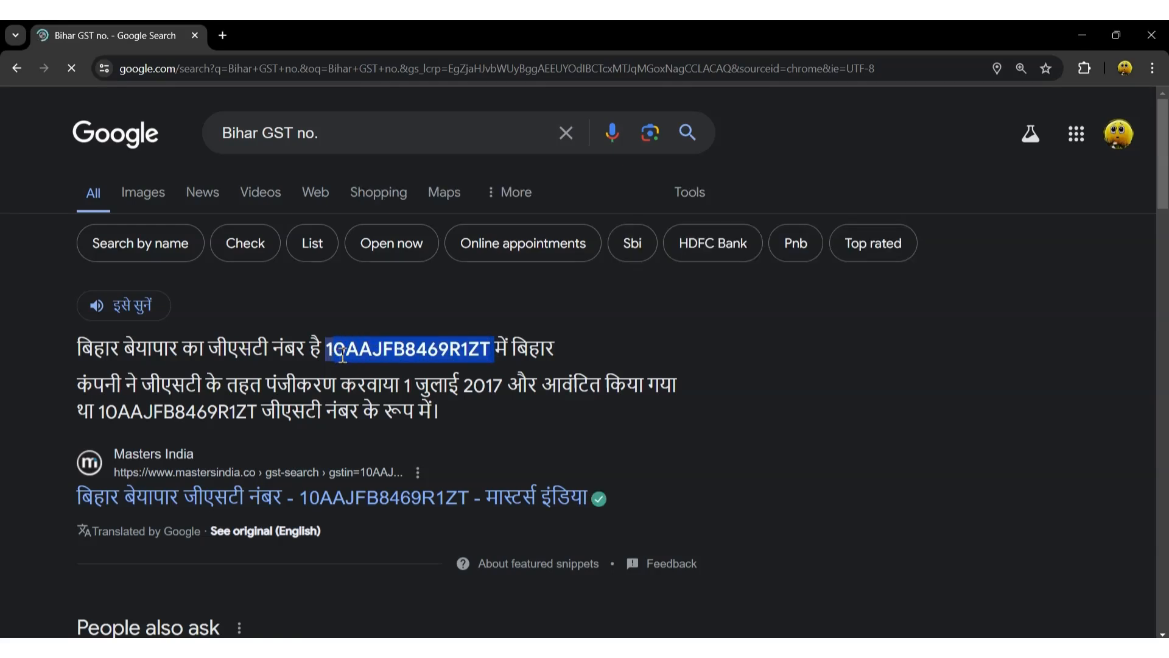
key("alt+Tab")
key("alt+Tab")
key("alt+Tab")
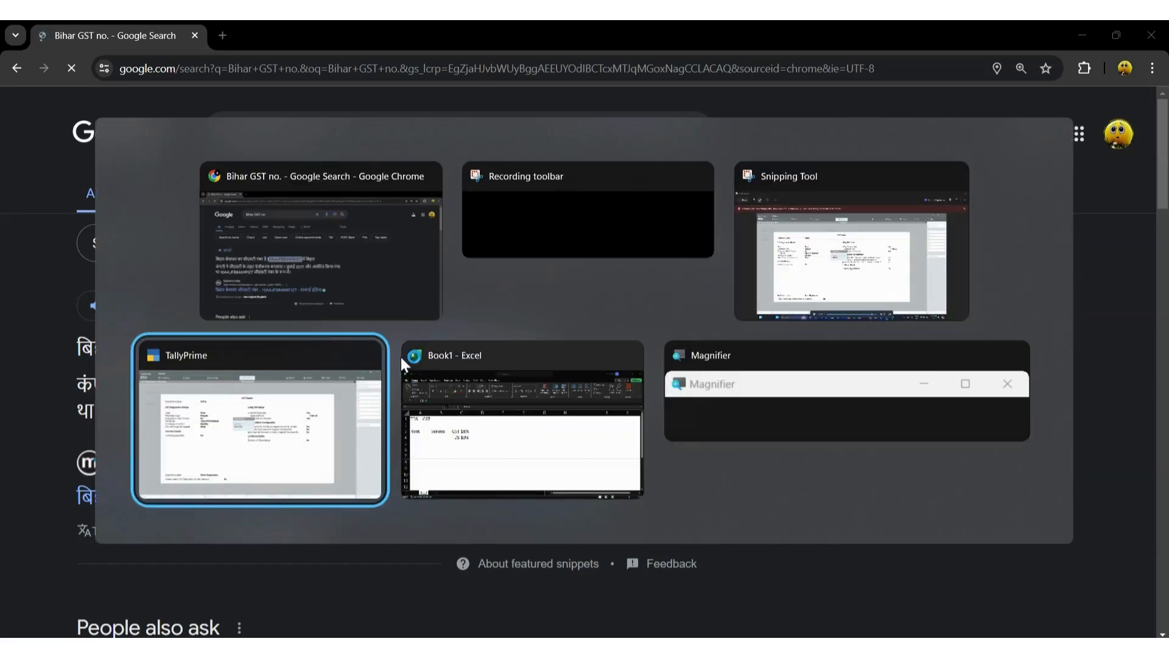
Paste the copied GSTIN, correct its first digit, keep Monthly GSTR-1 periodicity and save the GST details
key("BackSpace")
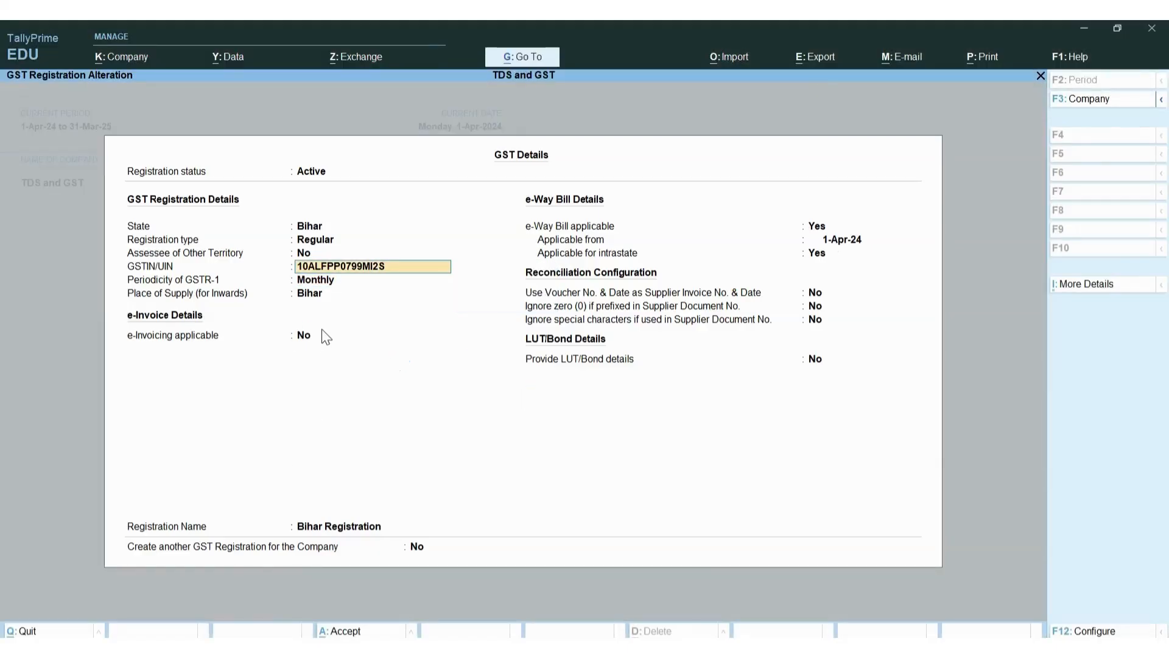
key("alt+Tab")
key("alt+Tab")
type("1")
key("Return")
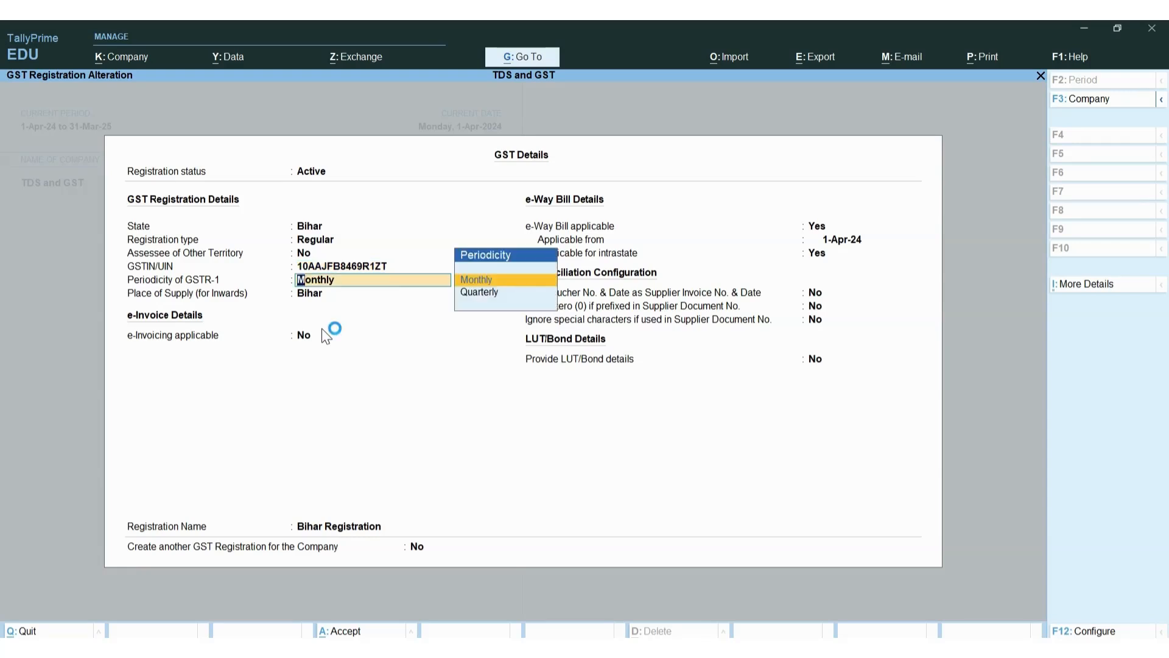
key("Return")
key("Return")
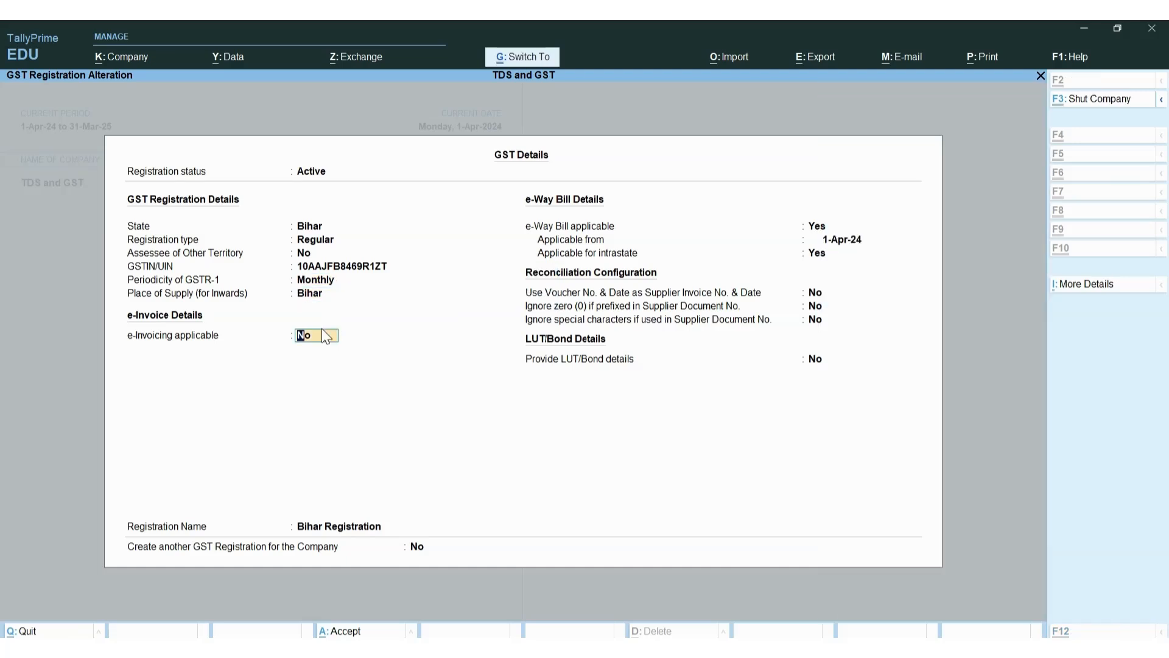
key("Return")
key("Return")
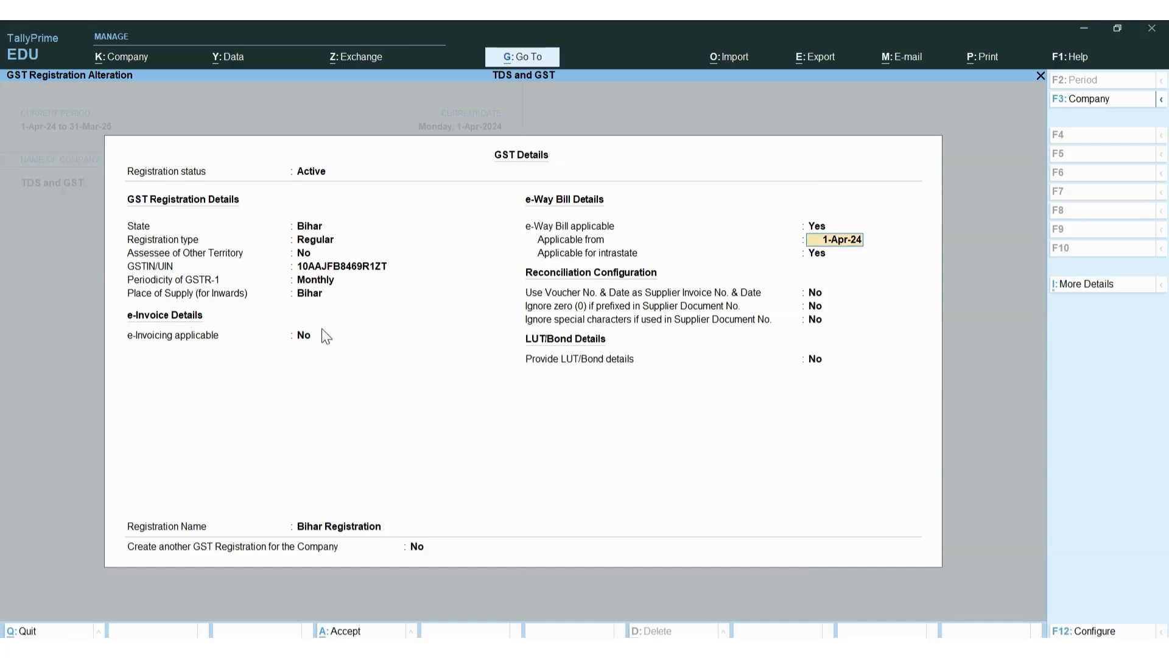
key("Return")
key("Return")
key("Return")
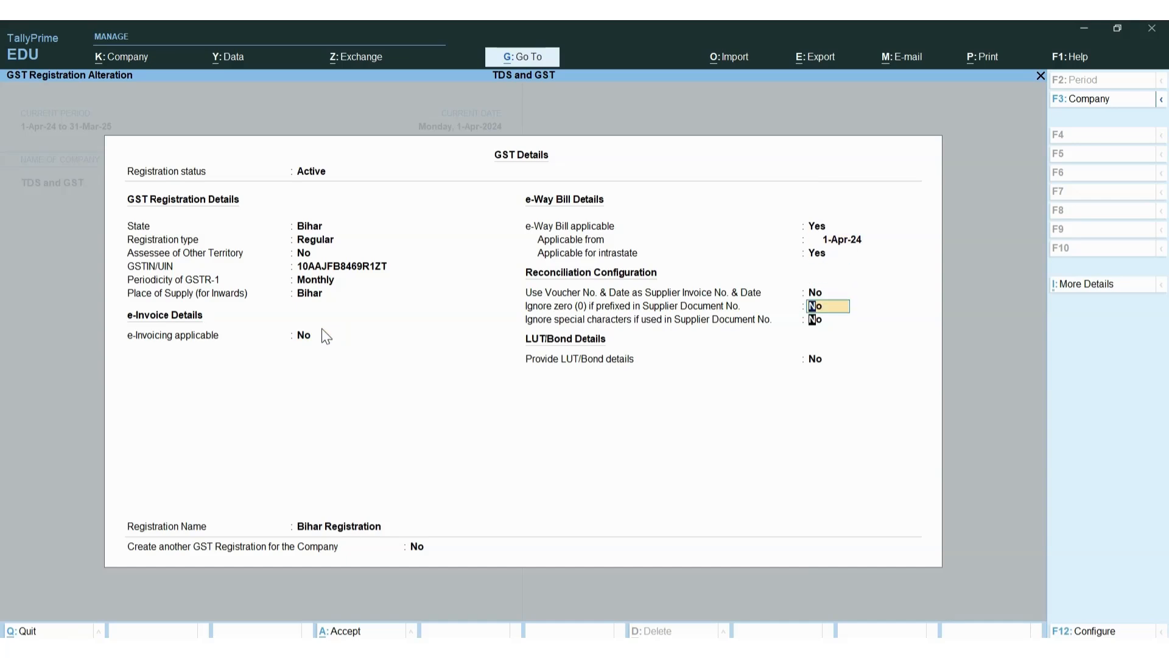
key("Return")
key("Return")
key("Return")
key("Return")
key("Return")
key("Return")
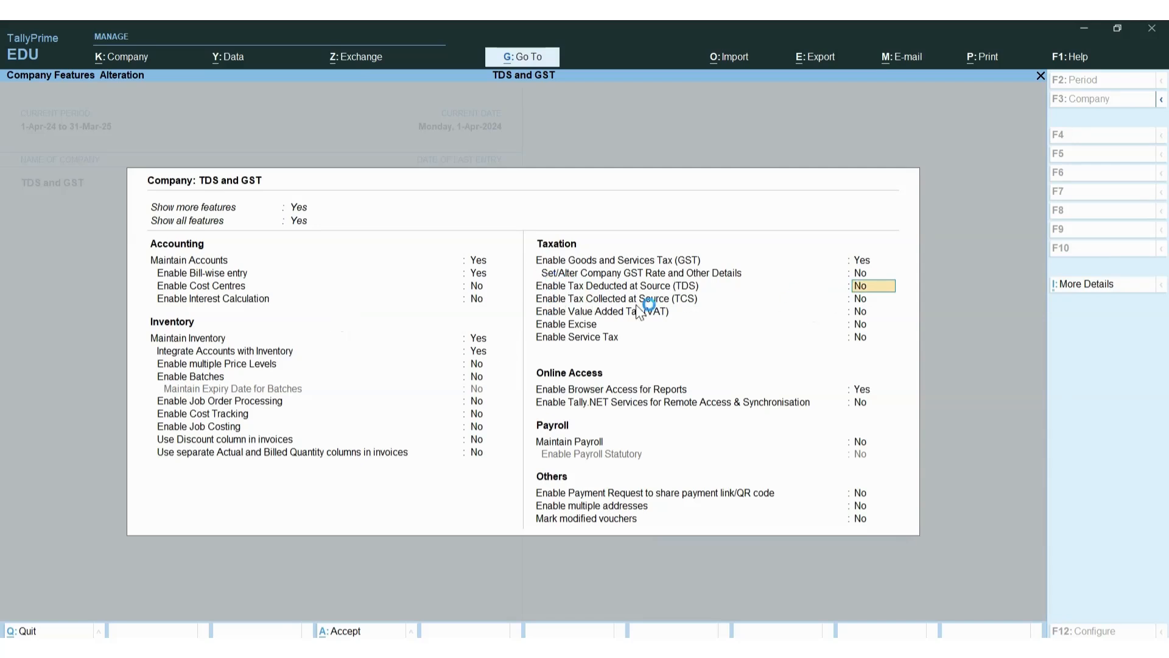
Enable TDS for the company and enter its TAN in the deductor details
left_click(860, 275)
key("Return")
key("y")
key("Return")
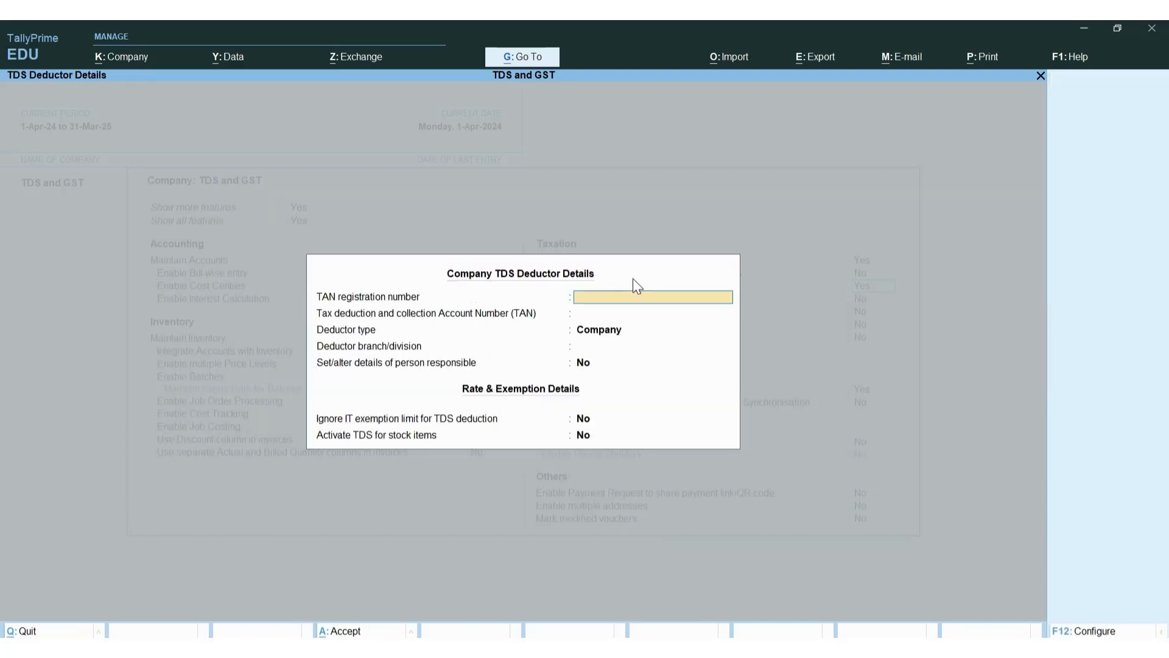
key("Return")
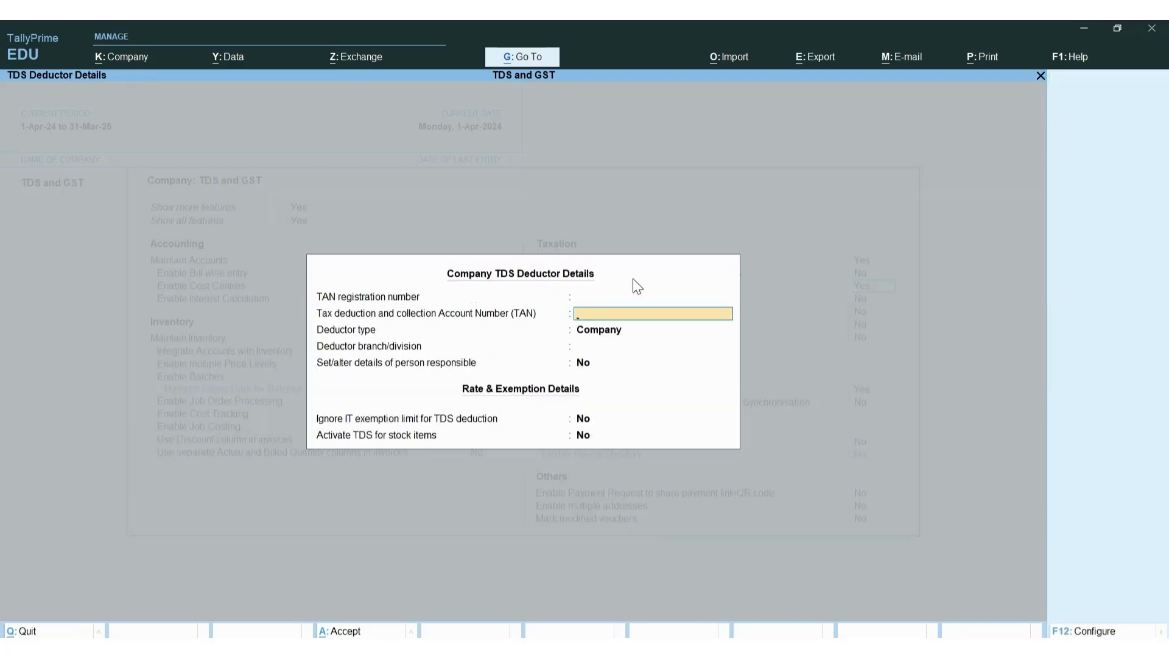
type("P")
key("BackSpace")
type("PTNS12345")
type("B")
key("Return")
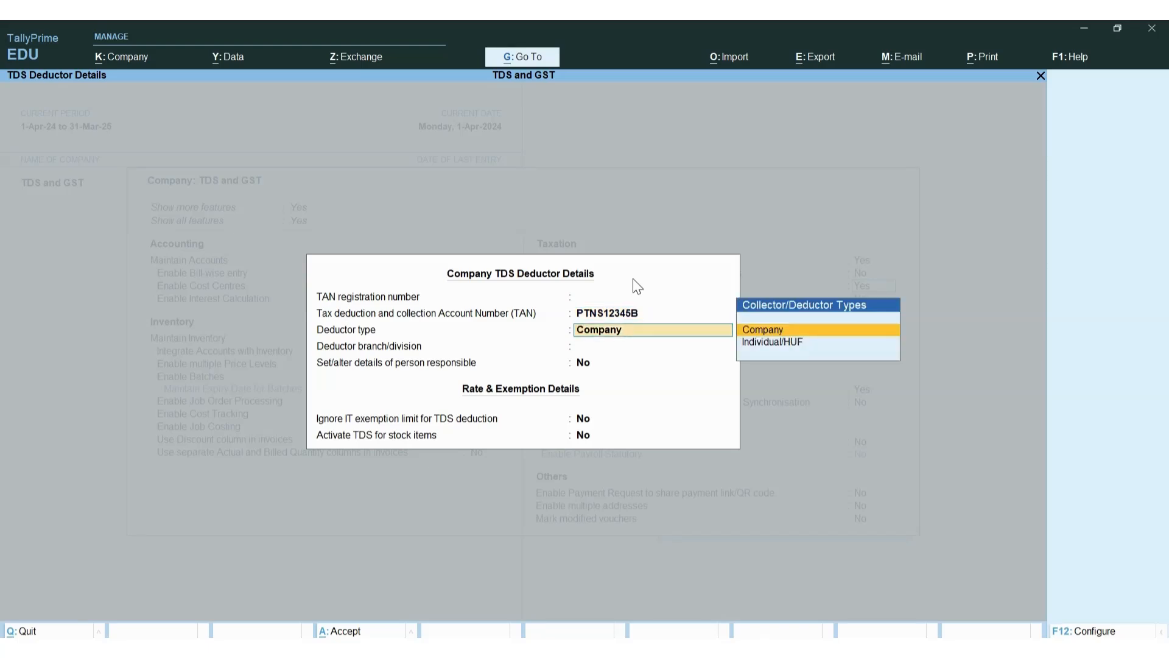
Choose Company as deductor type, add the responsible person's name, and accept all TDS screens
key("Return")
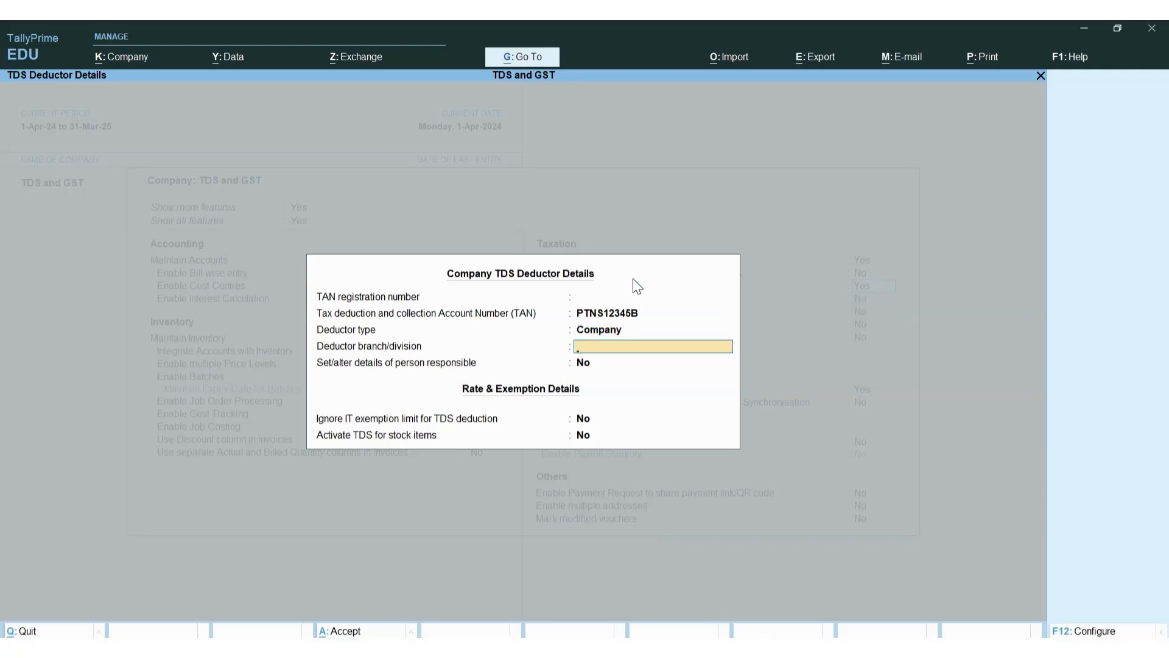
key("Return")
type("ye")
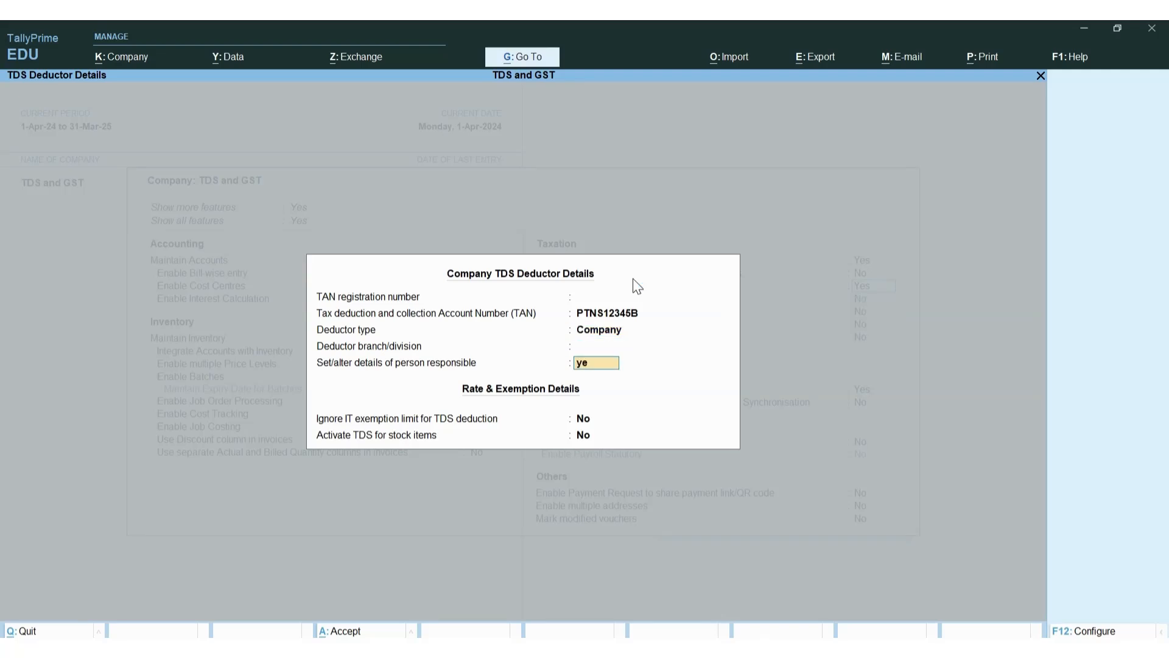
key("Return")
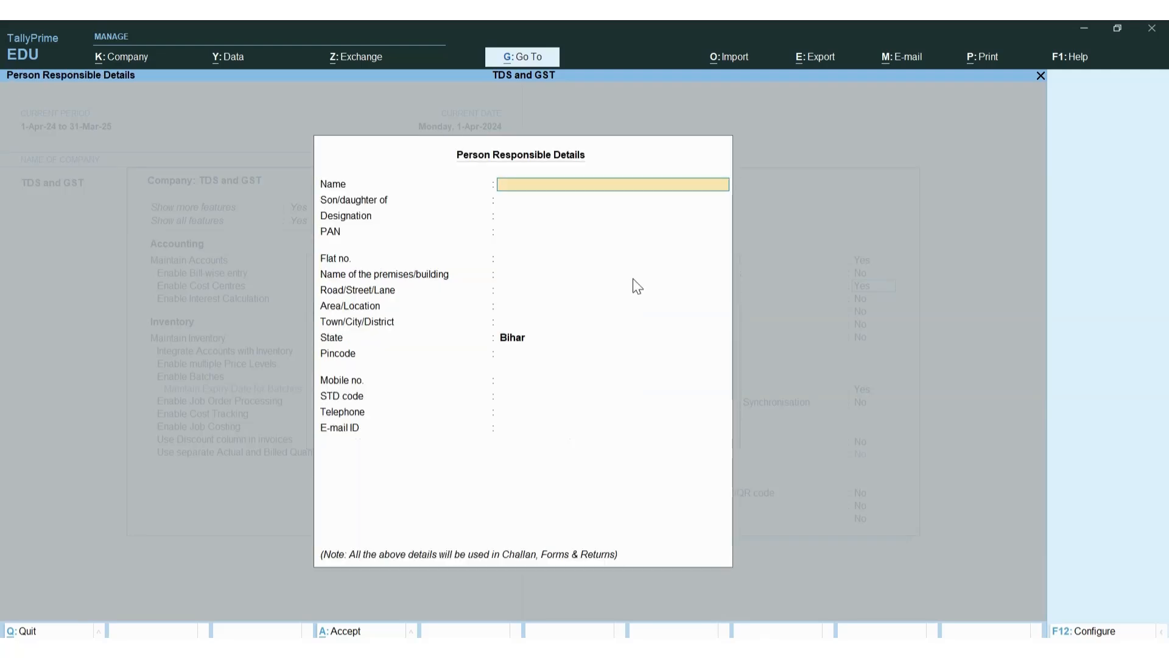
type("Abhishek")
key("ctrl+a")
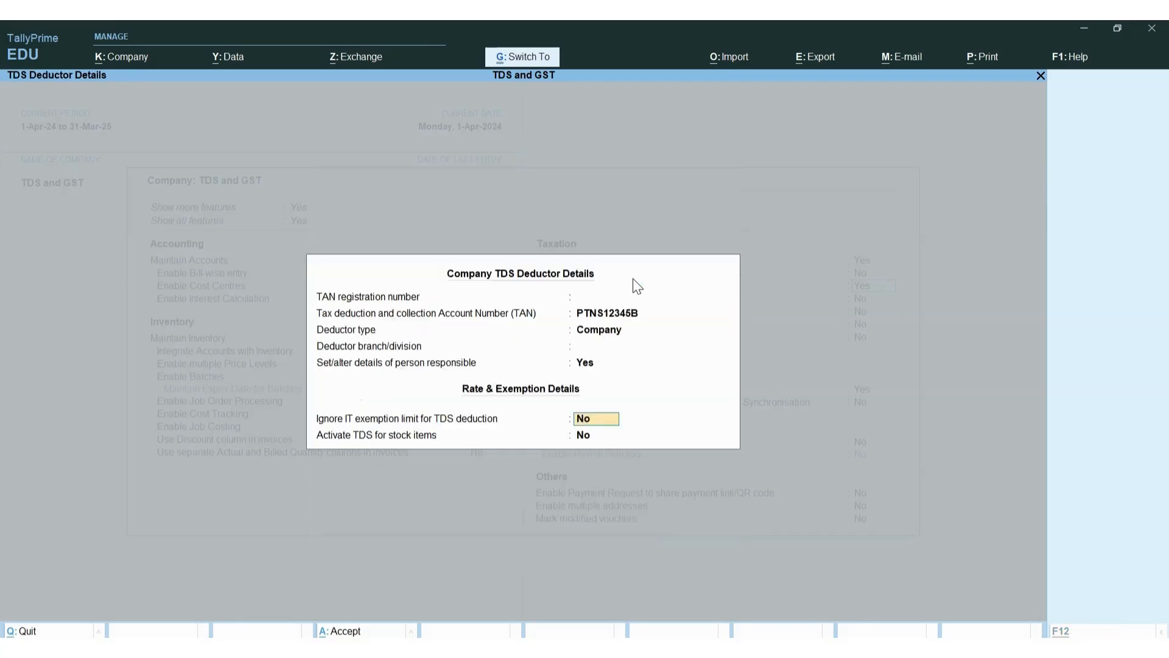
key("ctrl+a")
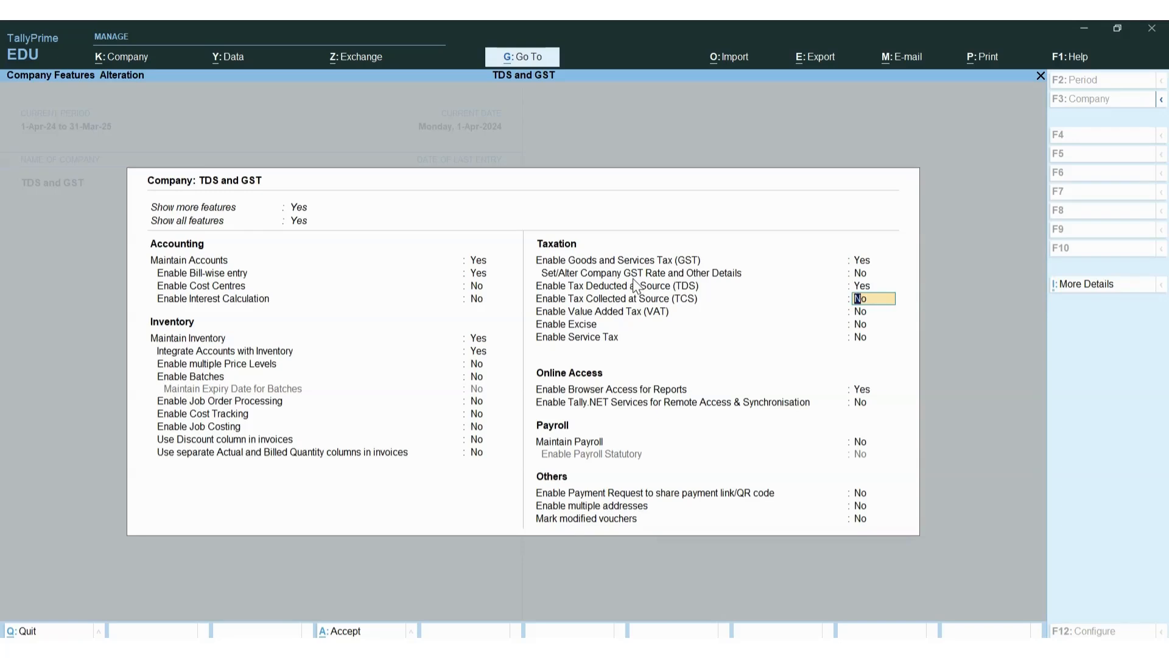
key("ctrl+a")
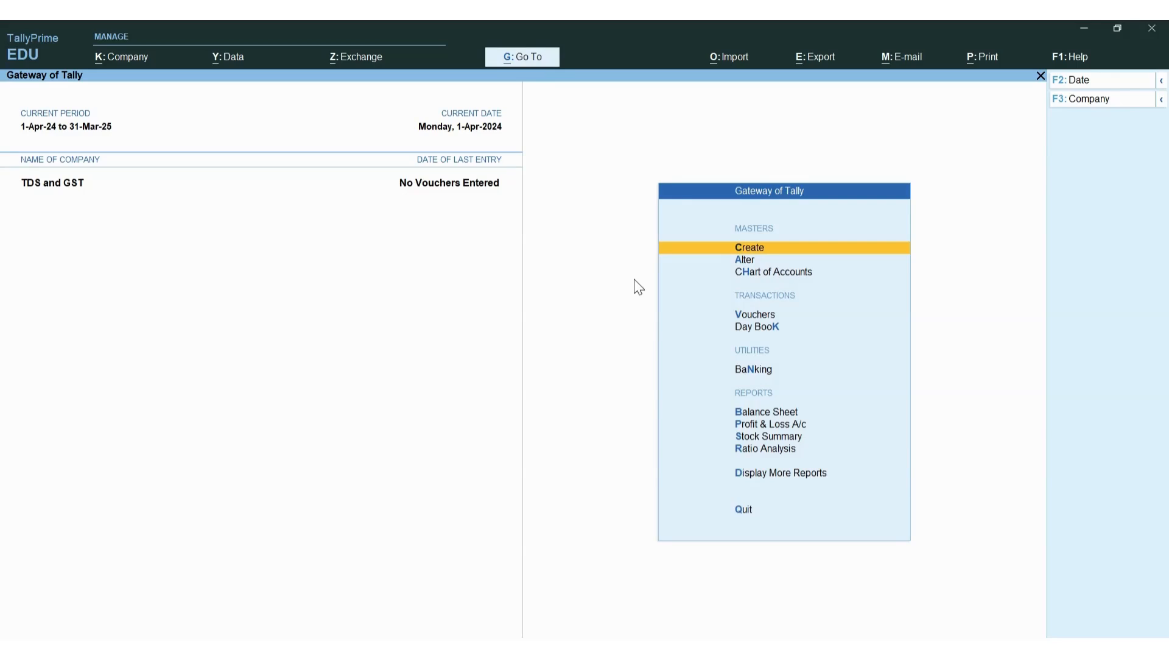
Bring the Excel notes workbook forward and review the Rent, Service and tax rate notes
key("alt+Tab")
key("alt+Tab")
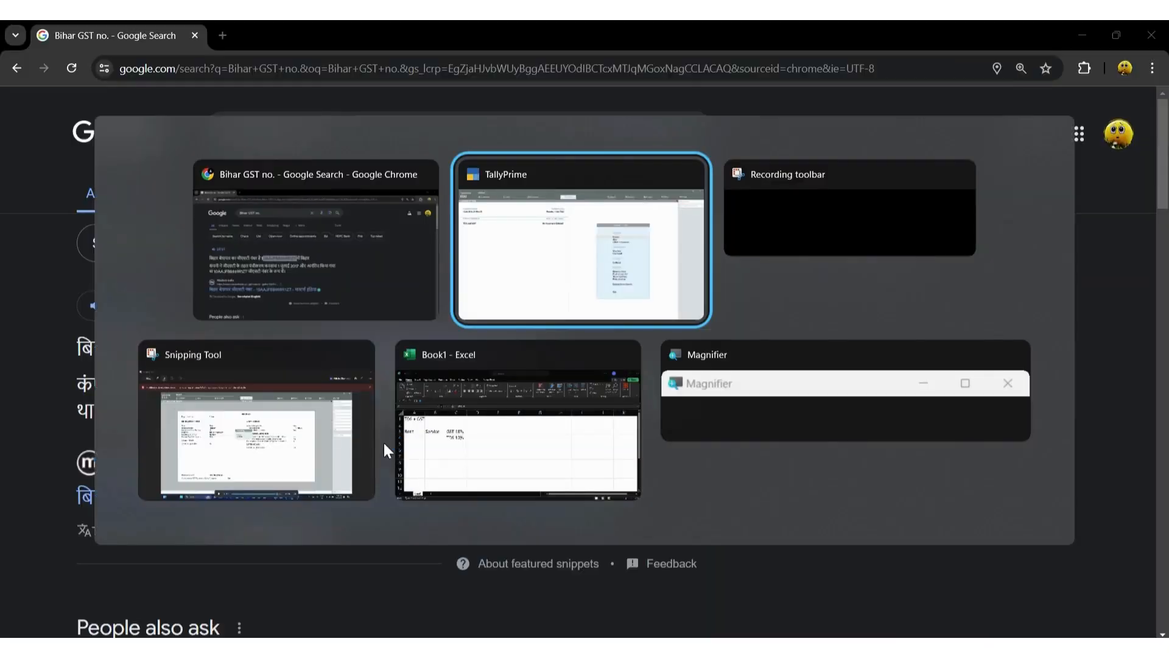
left_click(384, 443)
key("alt+Tab")
key("alt+Tab")
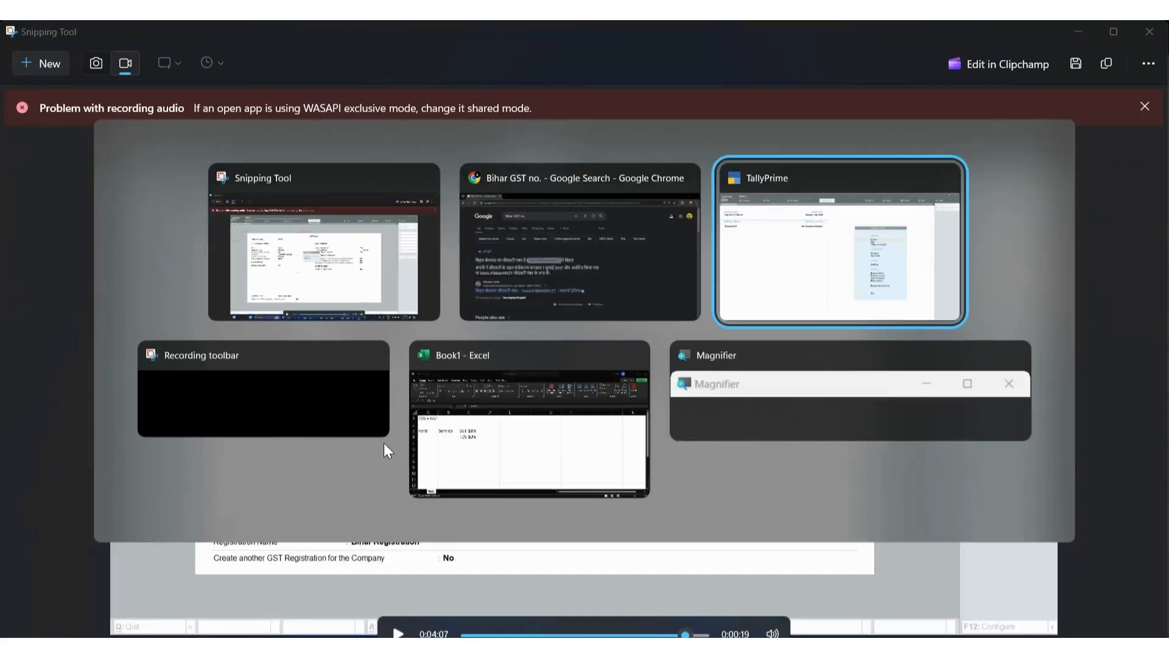
key("alt+Tab")
key("alt+Tab")
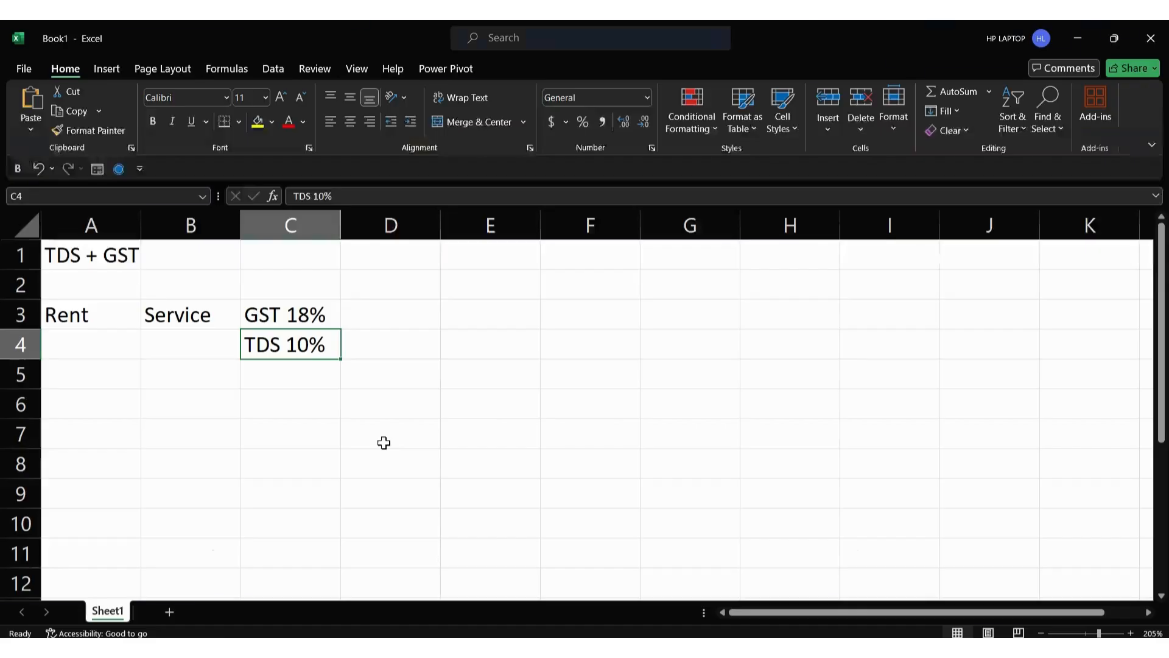
left_click(218, 398)
left_click(69, 333)
left_click_drag(78, 312, 322, 379)
left_click(274, 399)
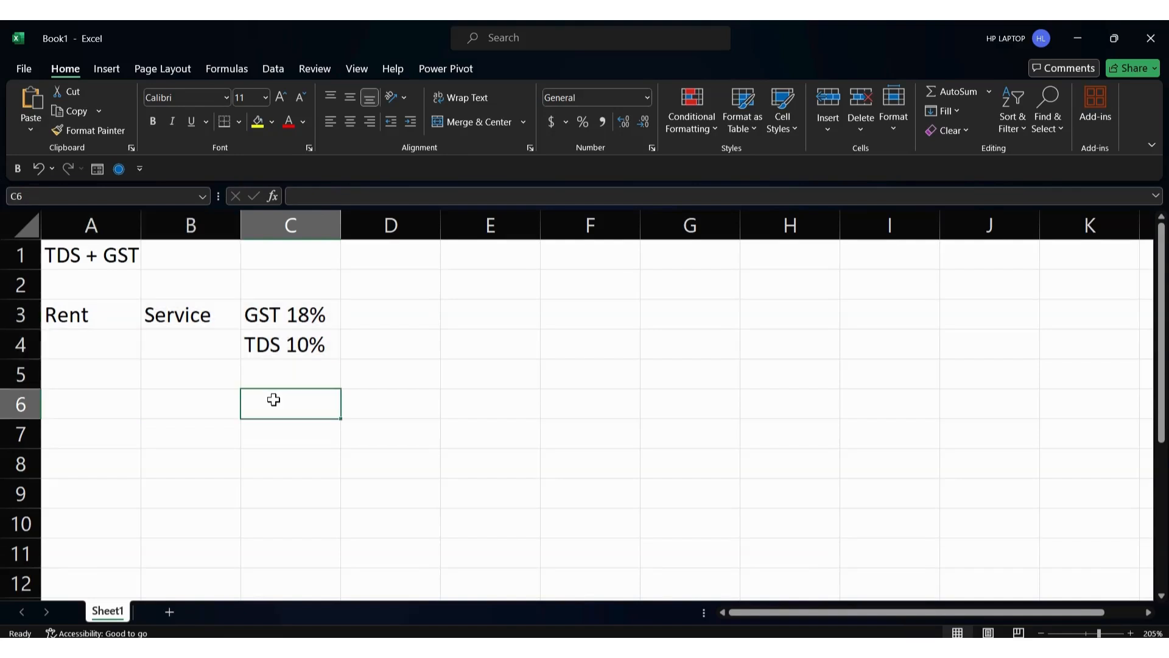
Type Ledger in cell A6, then open TallyPrime's list of masters to create
left_click(204, 416)
left_click(122, 407)
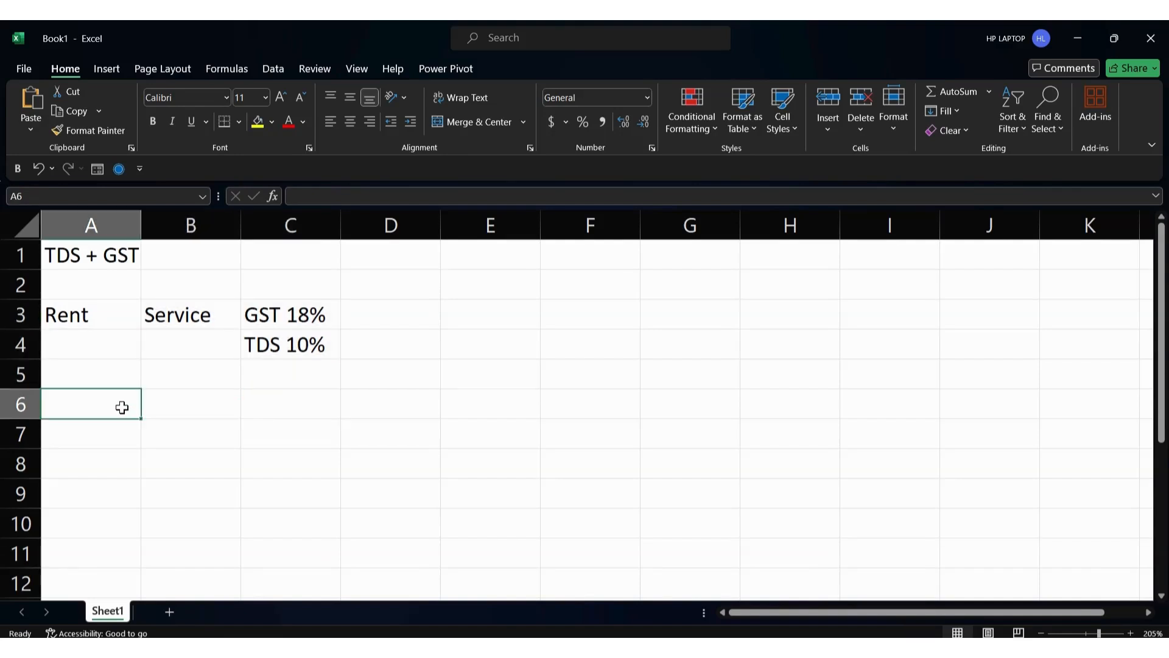
type("Ledgg")
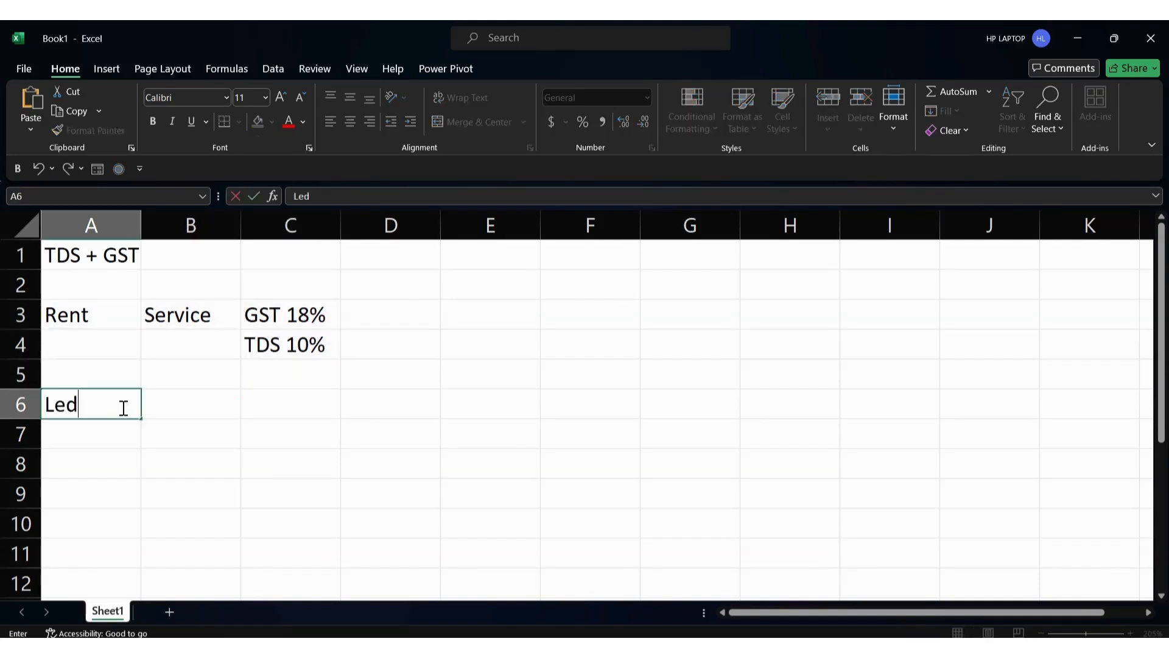
key("BackSpace")
type("er")
key("alt+Tab")
key("alt+Tab")
key("alt+Tab")
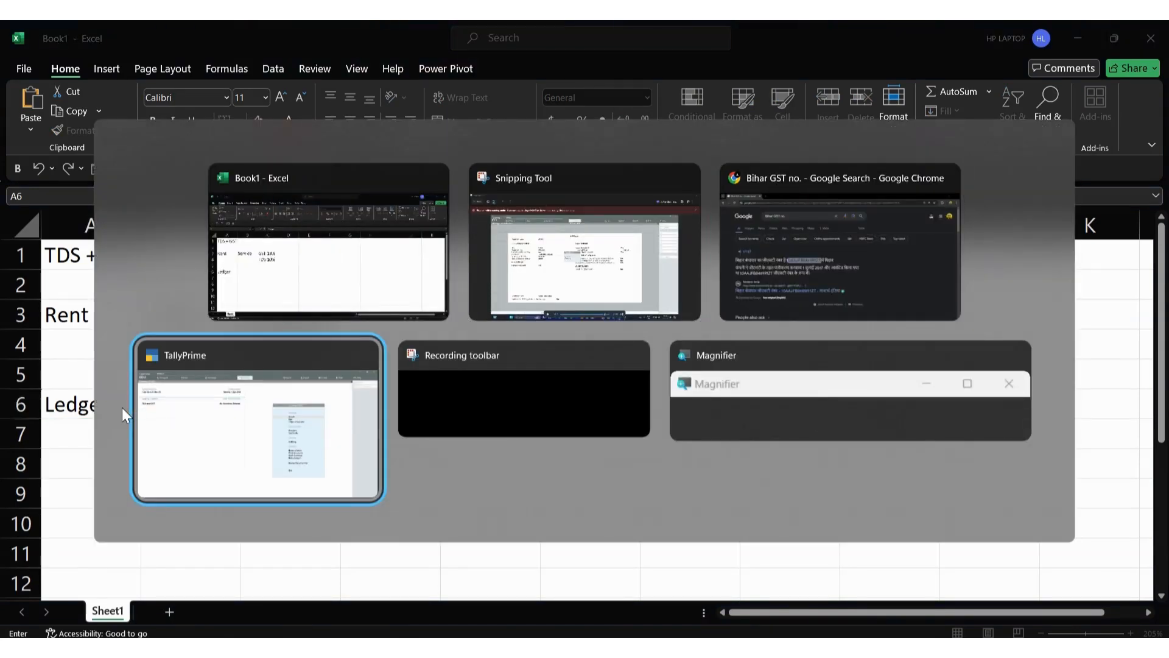
key("Return")
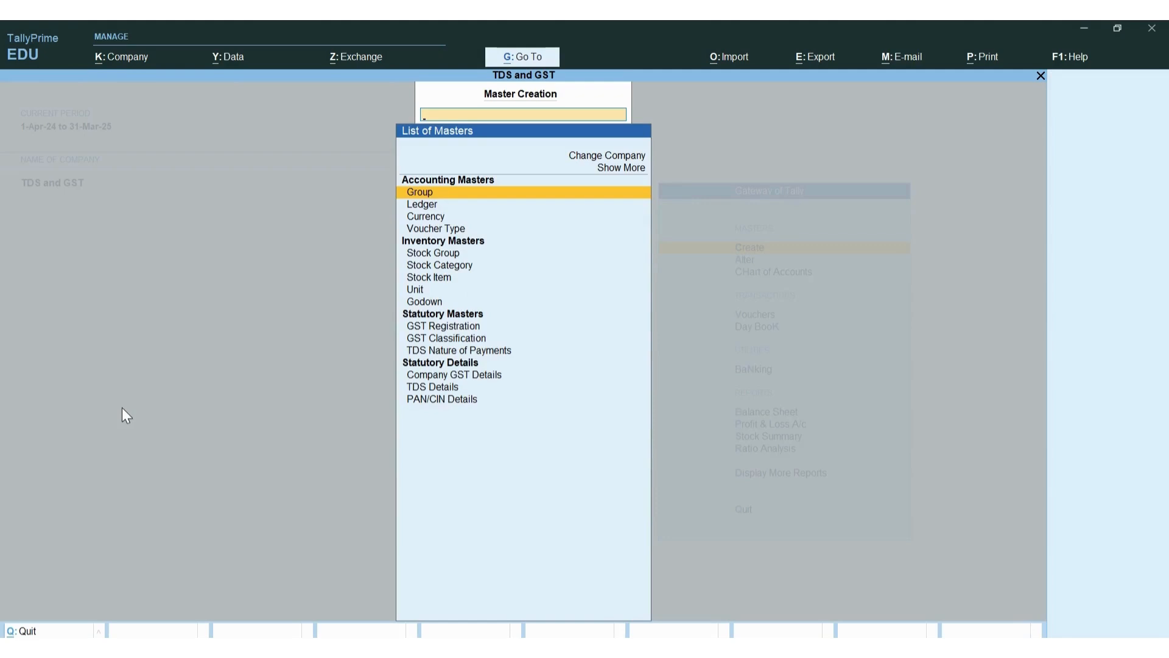
Create the ledger 'Office Rent' under Indirect Expenses, then switch back to the Excel notes
key("Down")
key("Return")
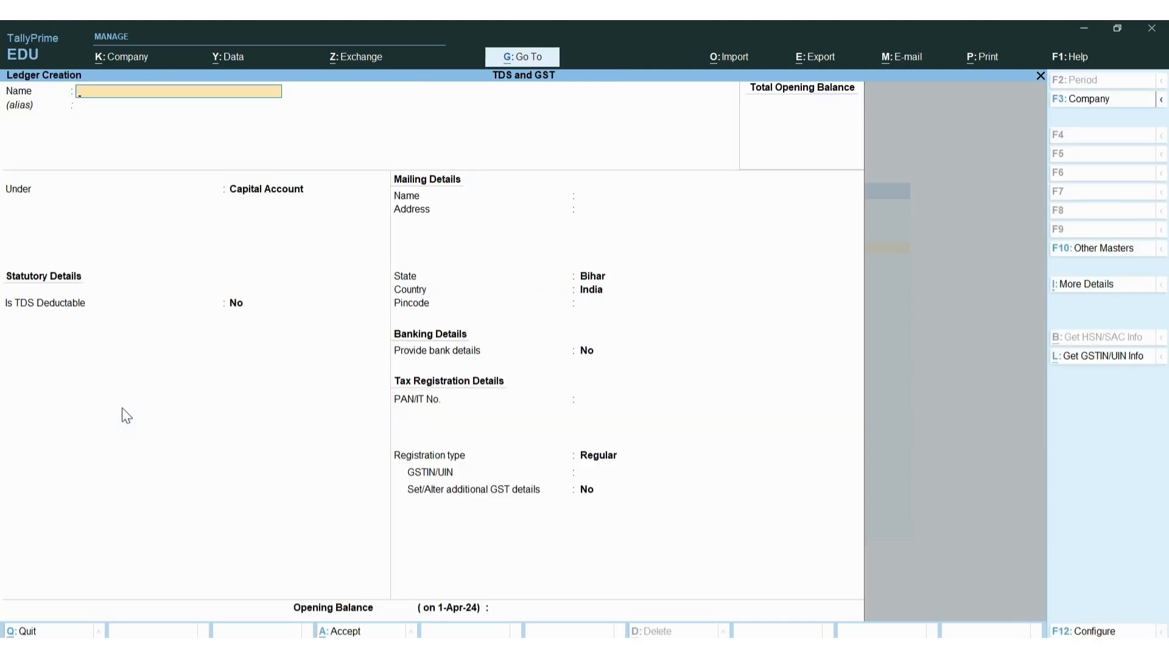
type("Office Rent")
key("Return")
key("Return")
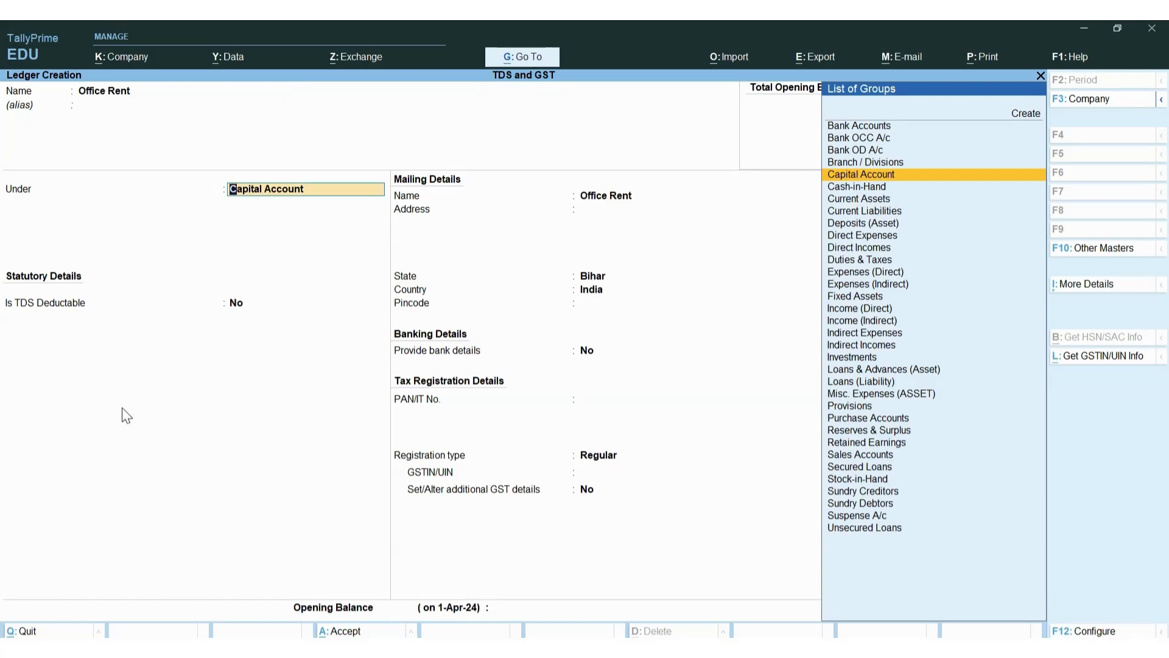
type("Ind")
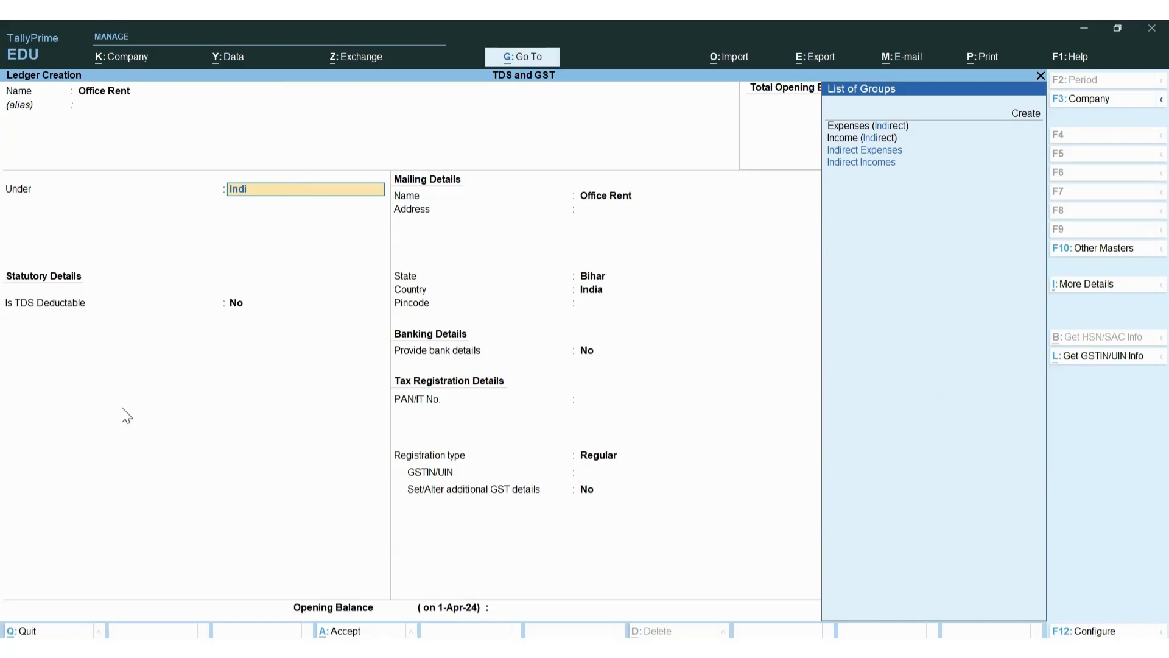
type("i")
key("Up")
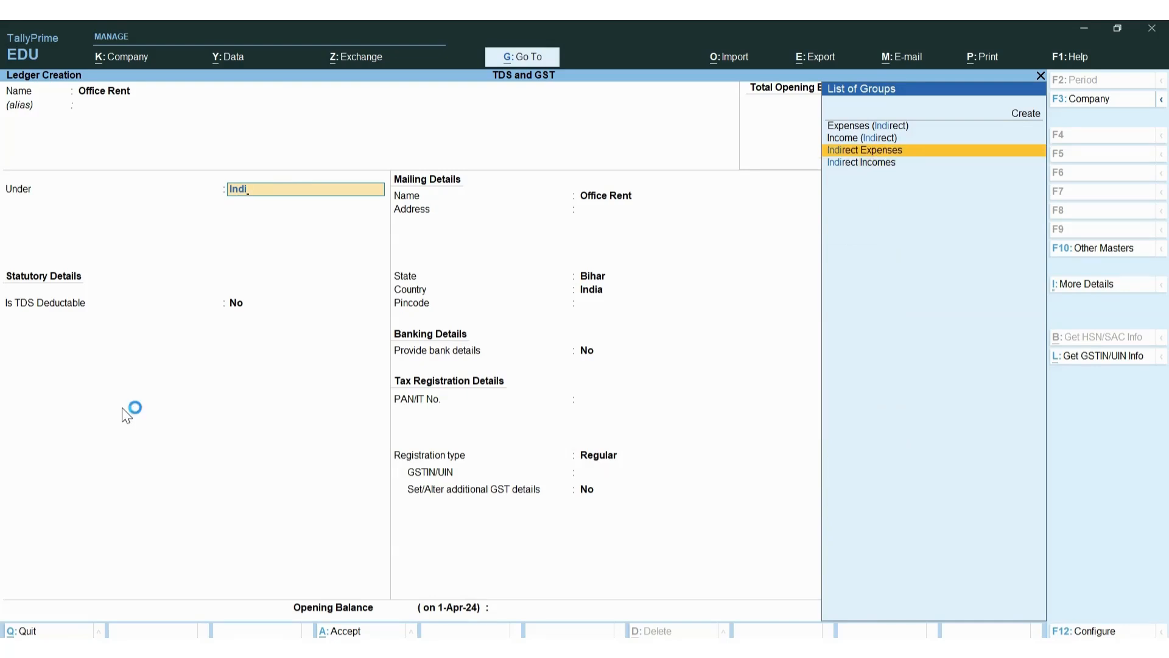
key("Return")
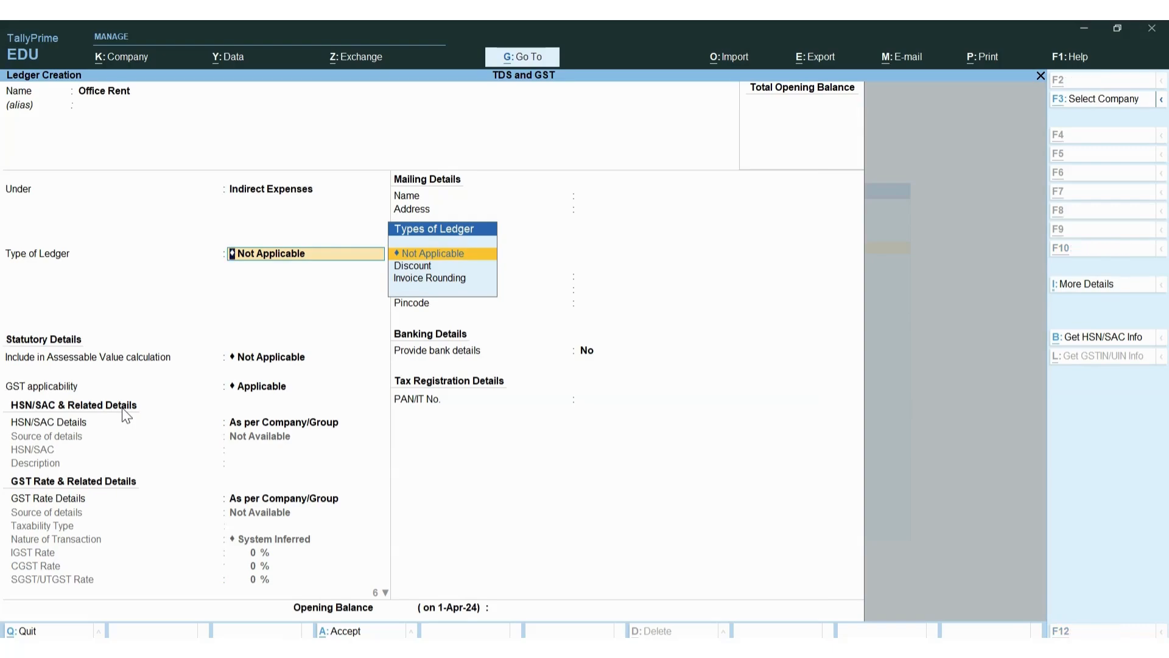
key("alt+Tab")
left_click(183, 365)
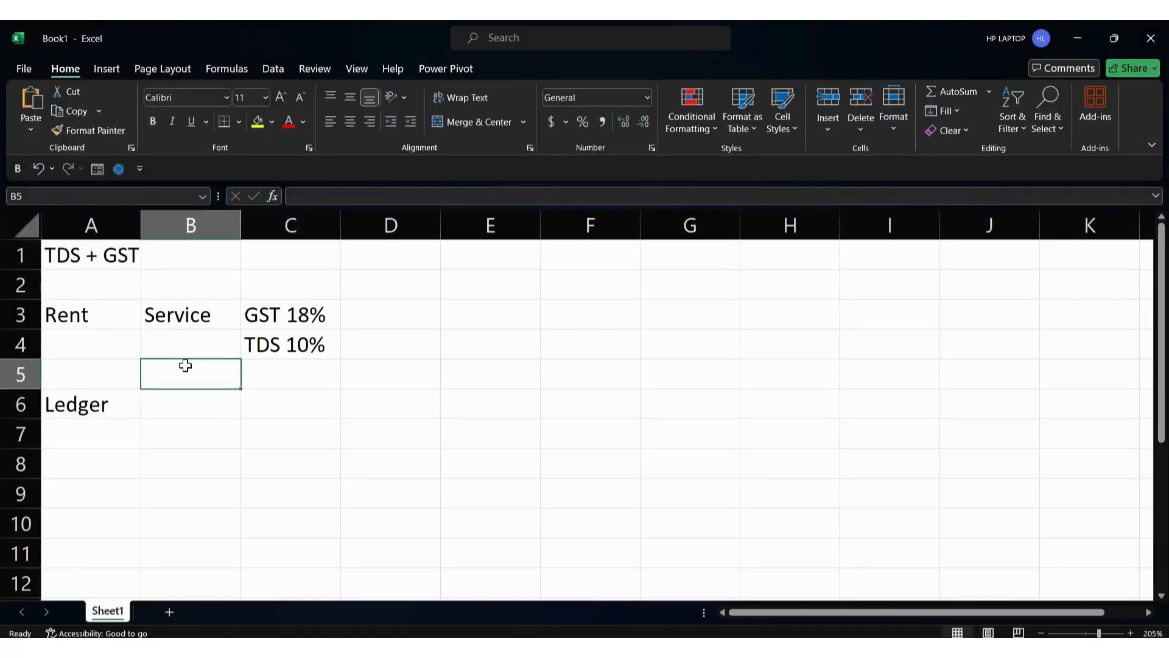
Enter Payment in cell A5 of the Excel notes sheet
left_click(105, 316)
left_click(109, 378)
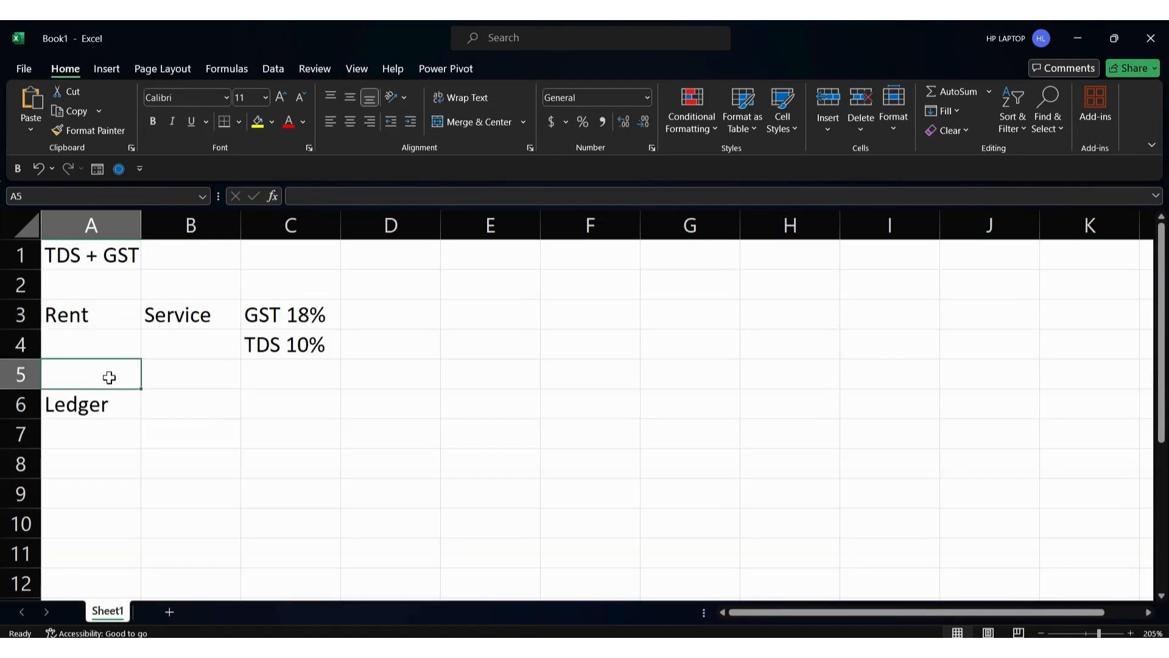
type("Payem")
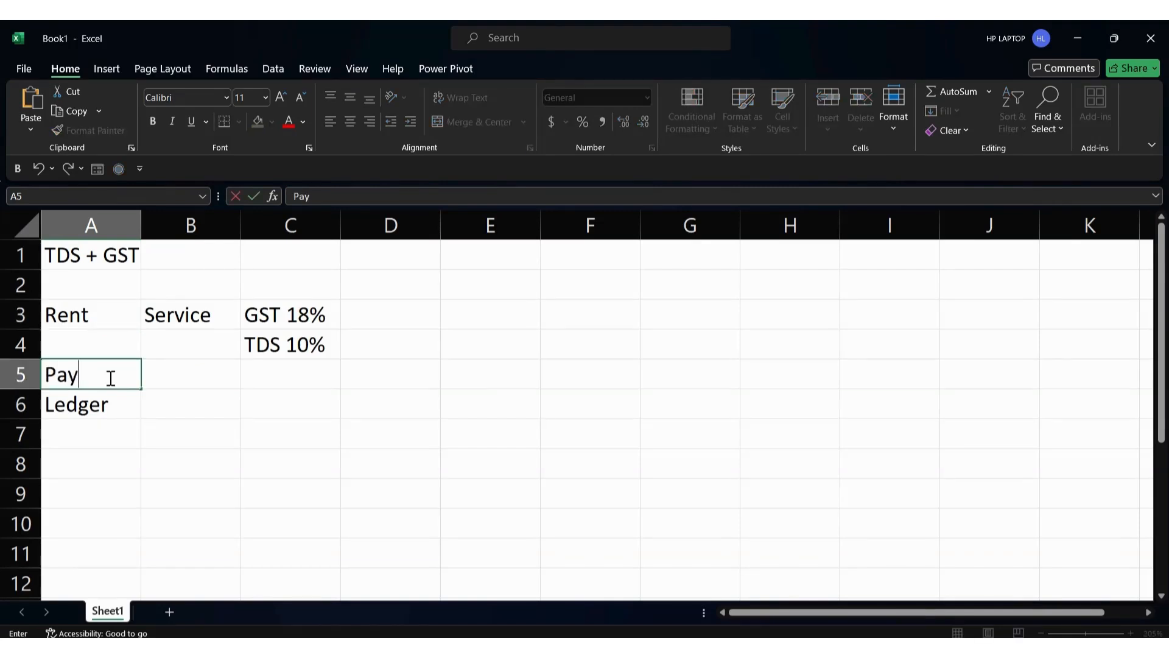
key("BackSpace")
key("BackSpace")
type("ment")
key("Tab")
Enter Payment voucher in B5 and widen column B to fit it
type("Pey")
key("BackSpace")
key("BackSpace")
type("ayme")
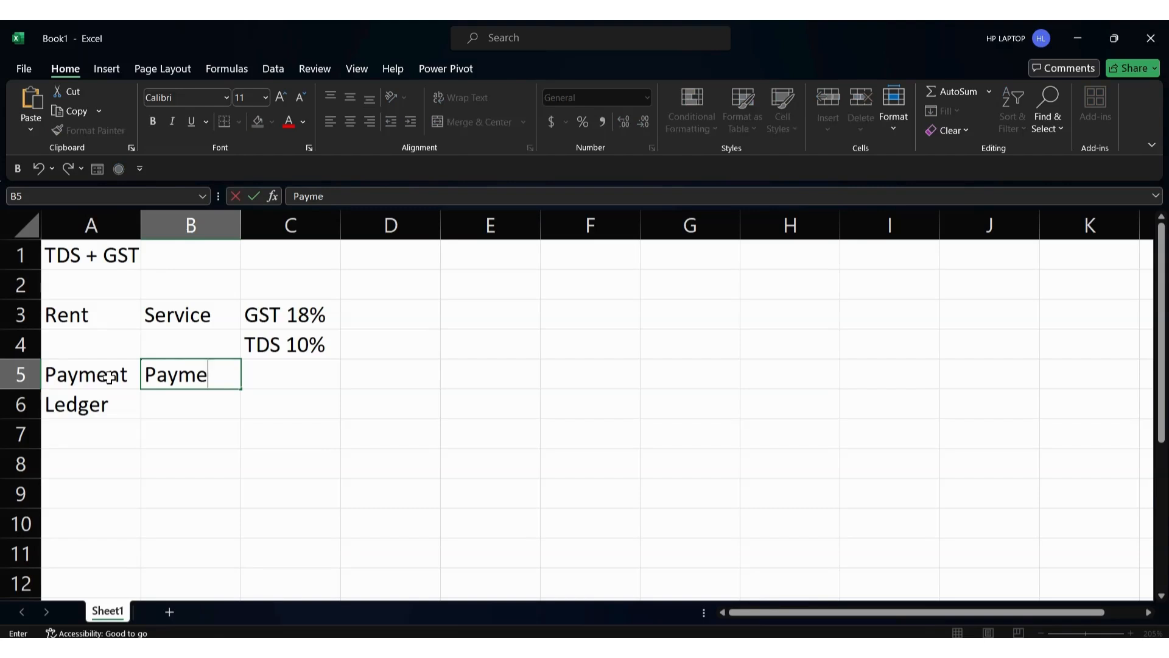
type("nt voucher")
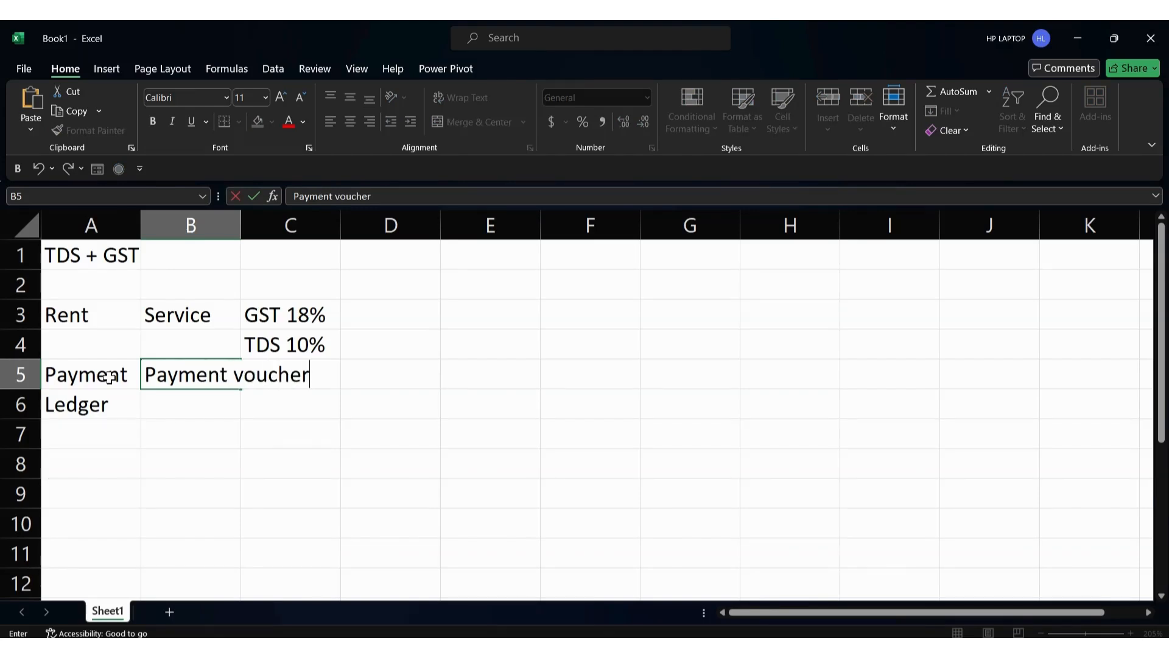
left_click(243, 228)
left_click_drag(244, 228, 321, 229)
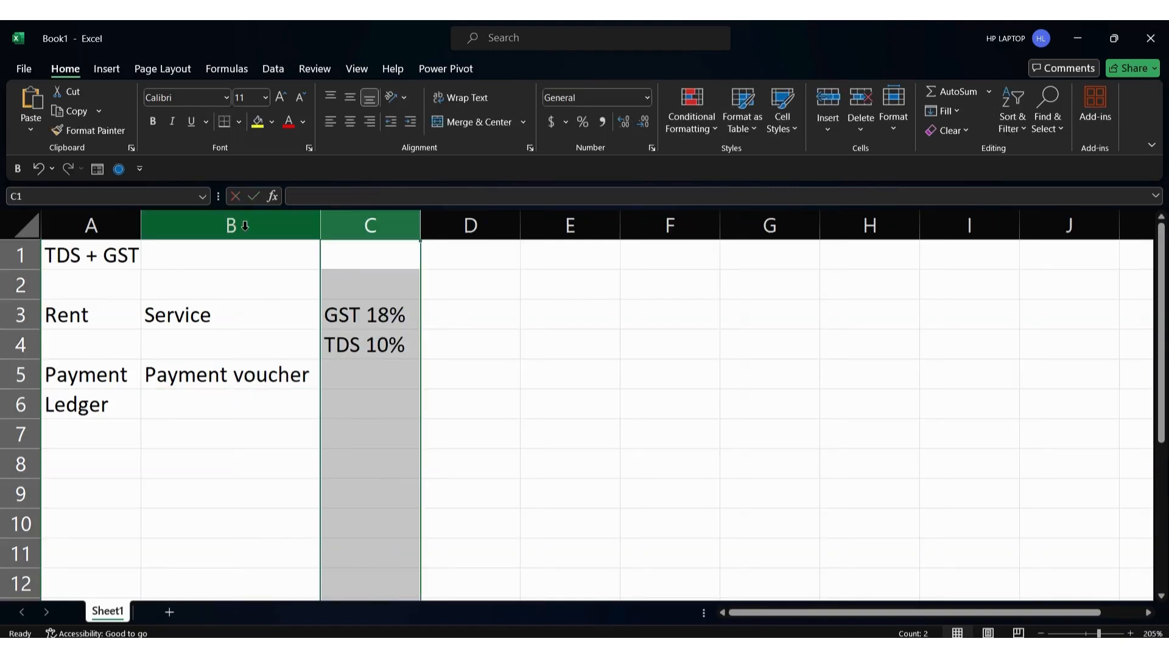
Enter Purchase voucher in cell C5
left_click(335, 312)
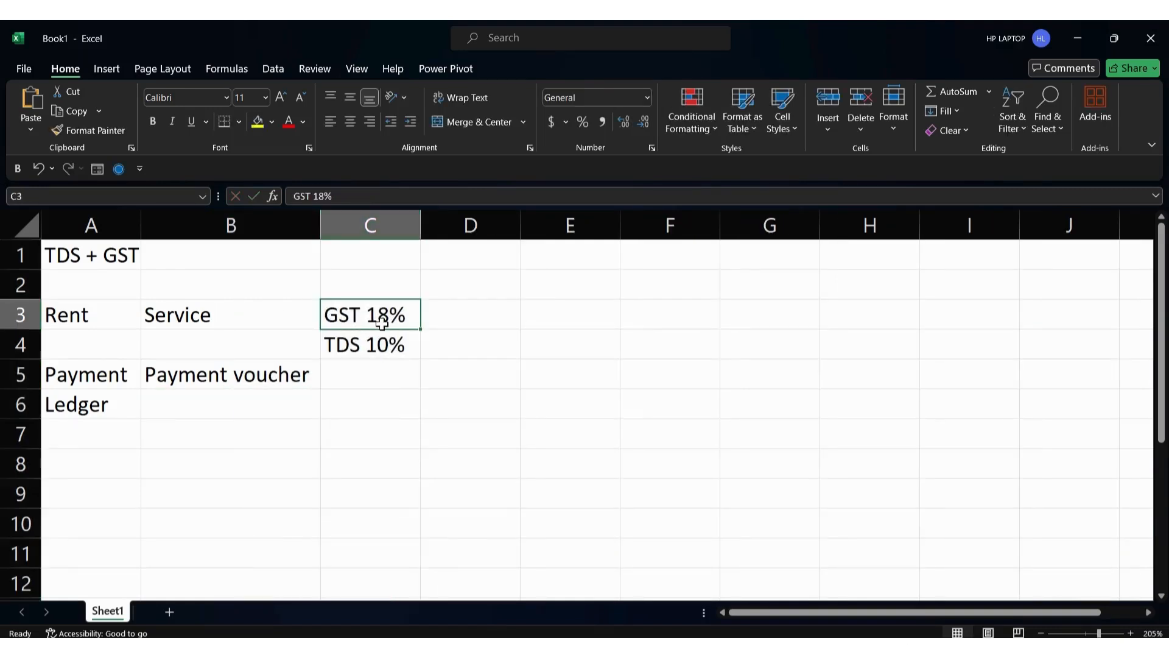
left_click(284, 380)
left_click(465, 319)
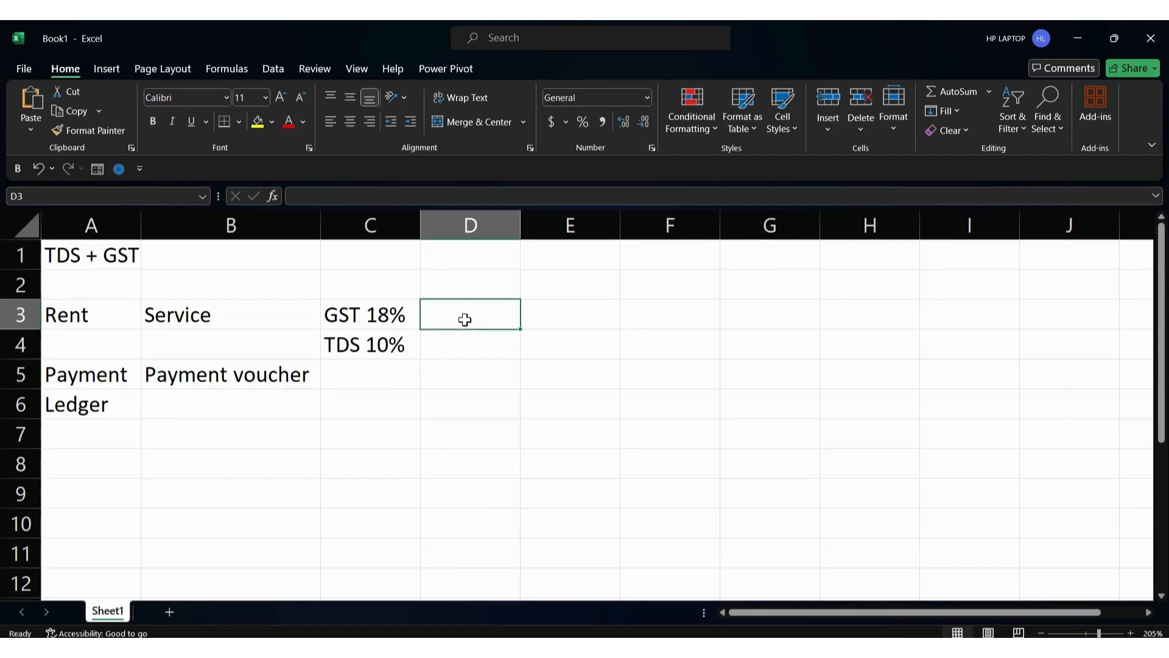
key("Left")
key("Down")
key("Down")
type("Purc")
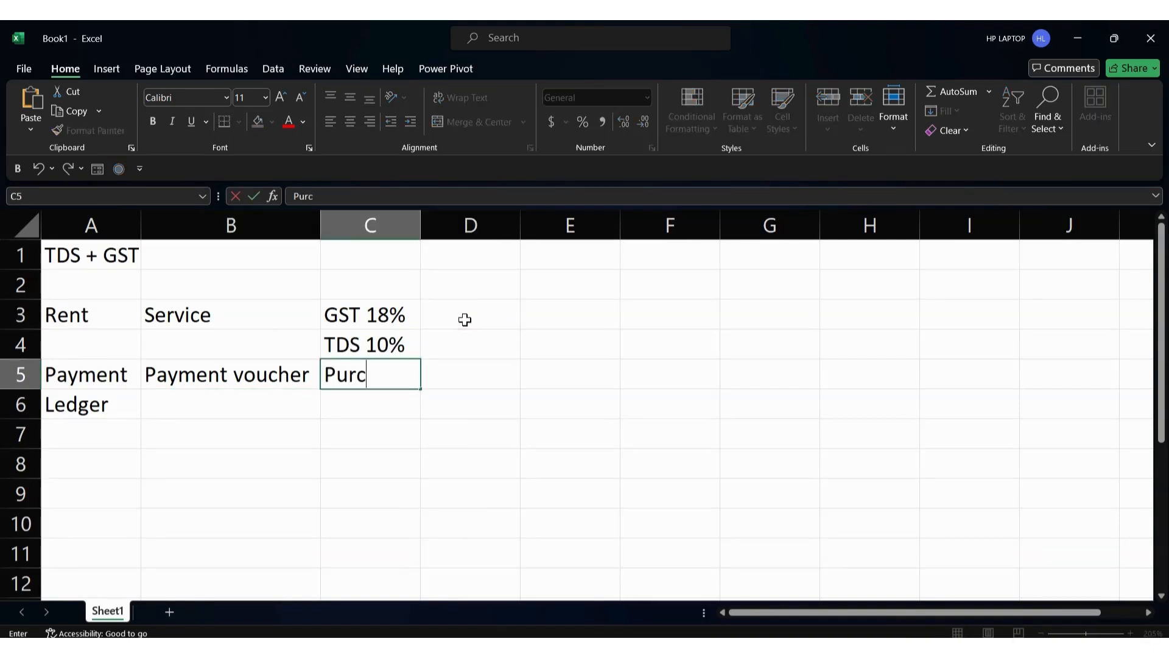
type("hase voucher")
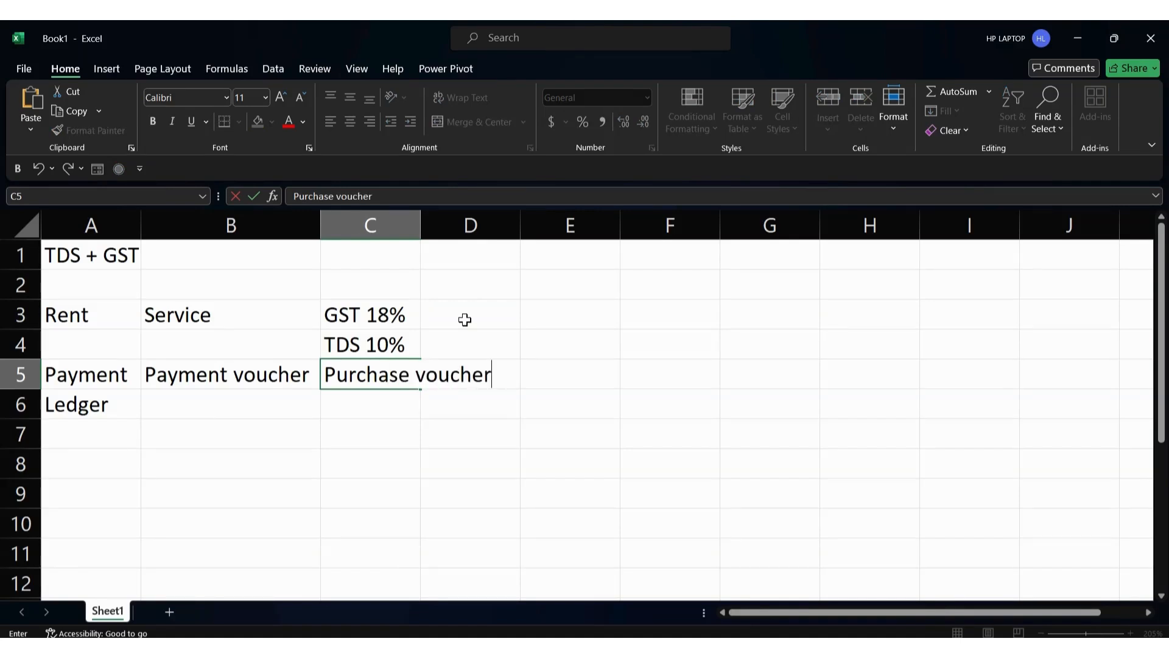
Review the Rent, GST 18% and TDS 10% notes, then return to TallyPrime's ledger screen
key("alt+Tab")
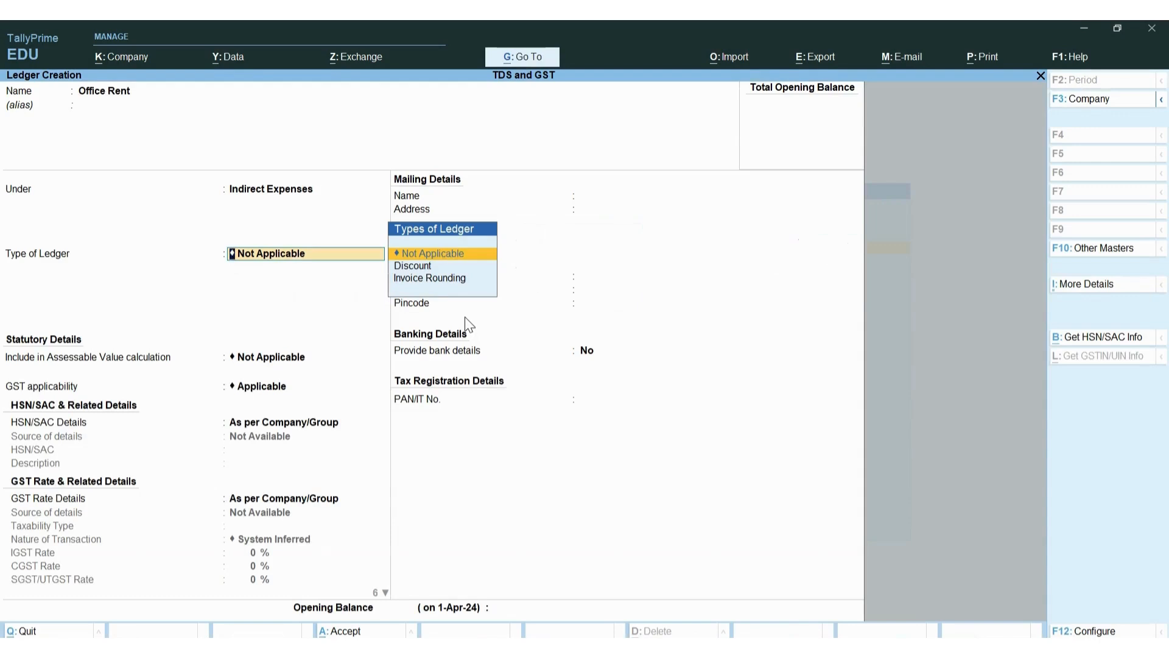
key("alt+Tab")
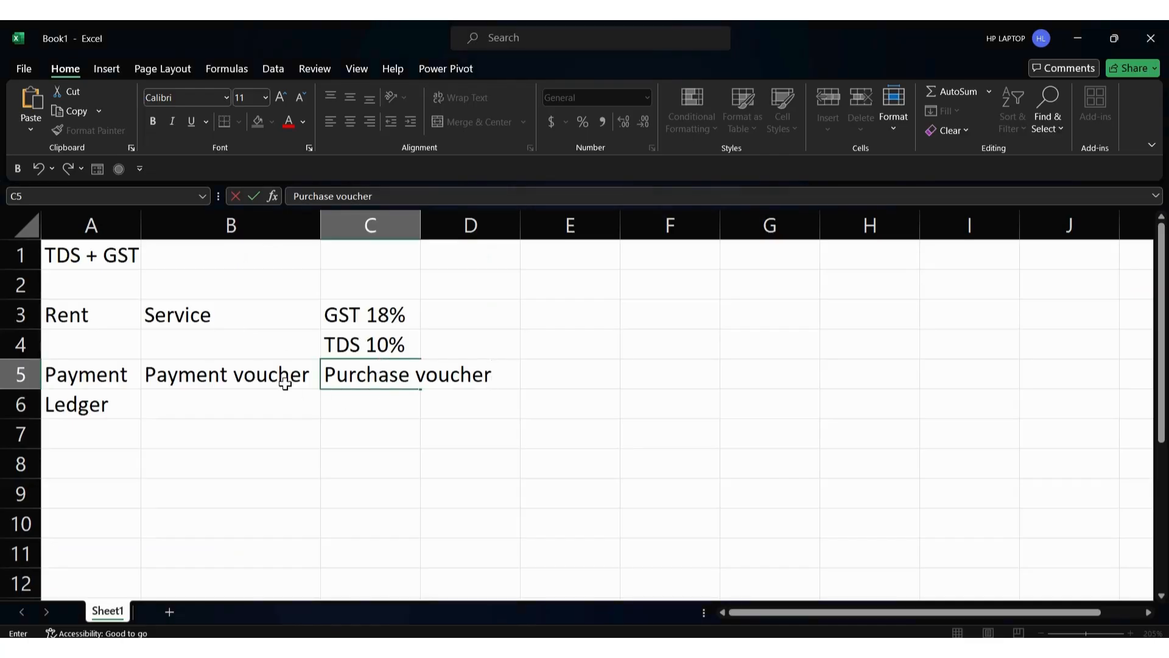
left_click(282, 378)
left_click(260, 340)
left_click(393, 382)
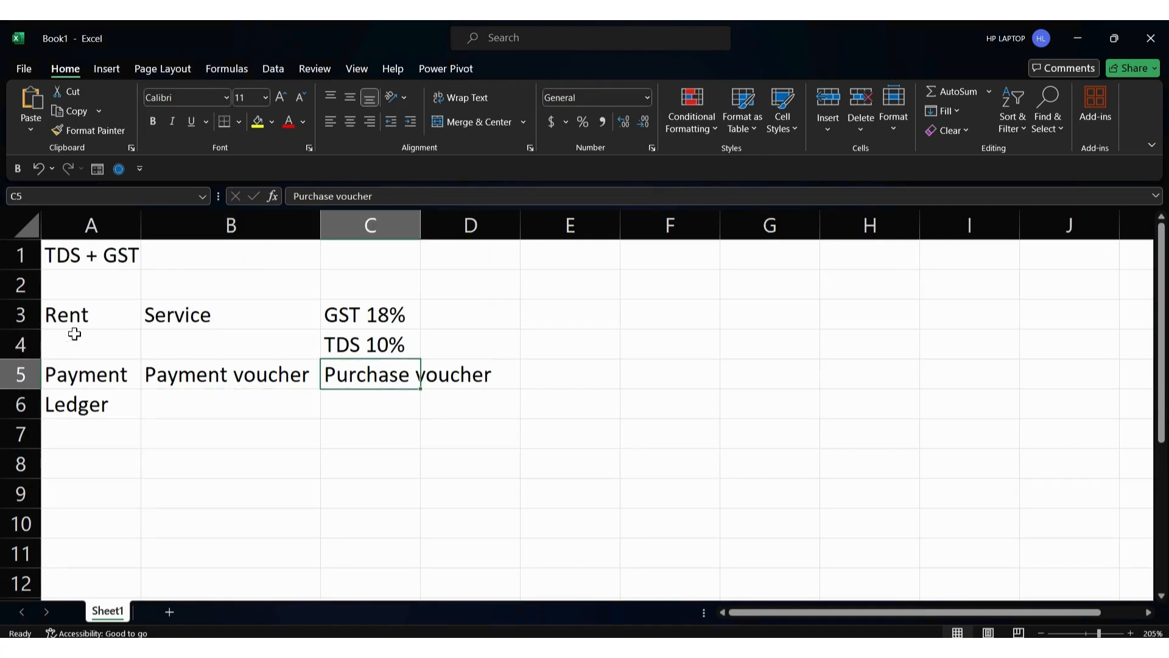
left_click(88, 324)
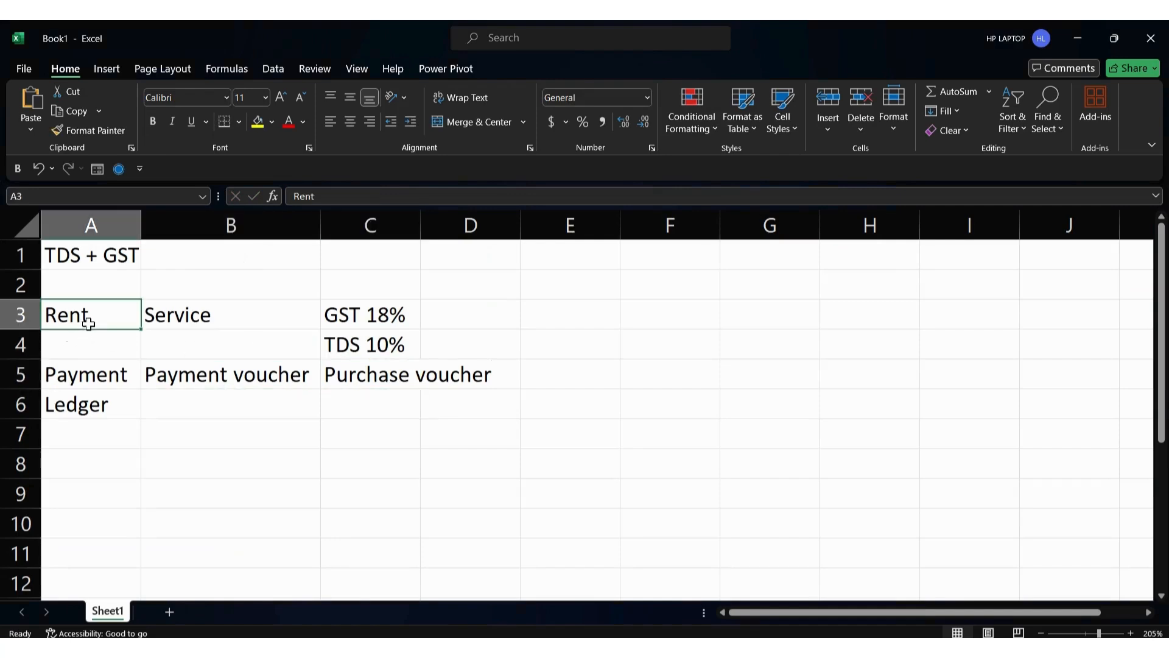
left_click(408, 317)
left_click(390, 340)
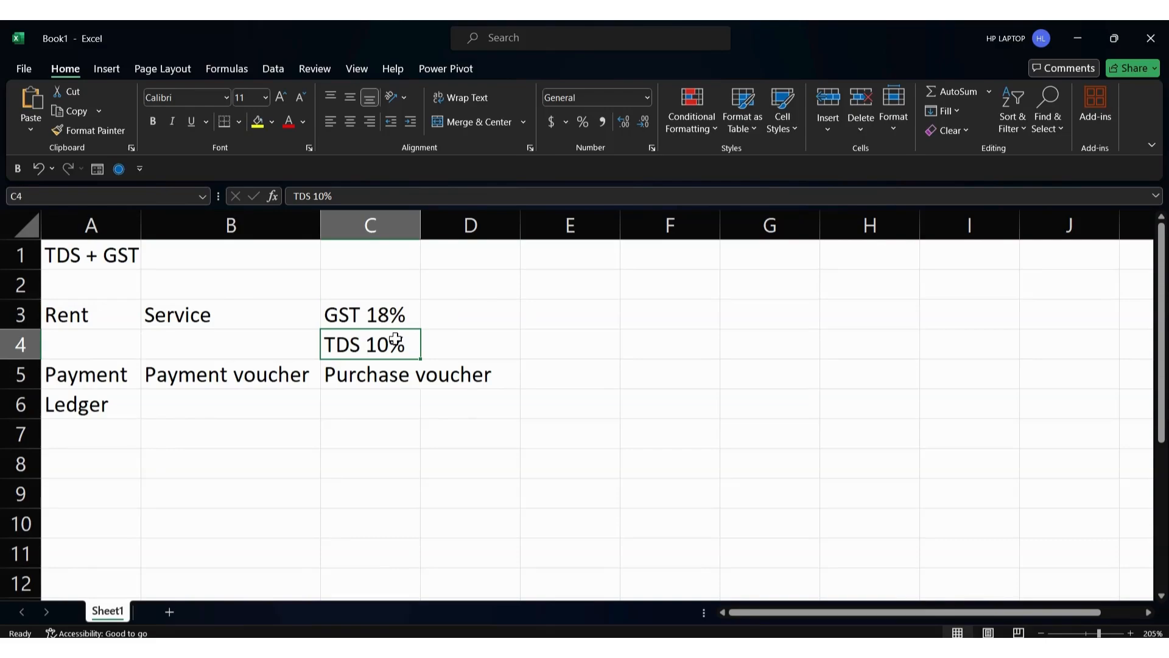
key("alt+Tab")
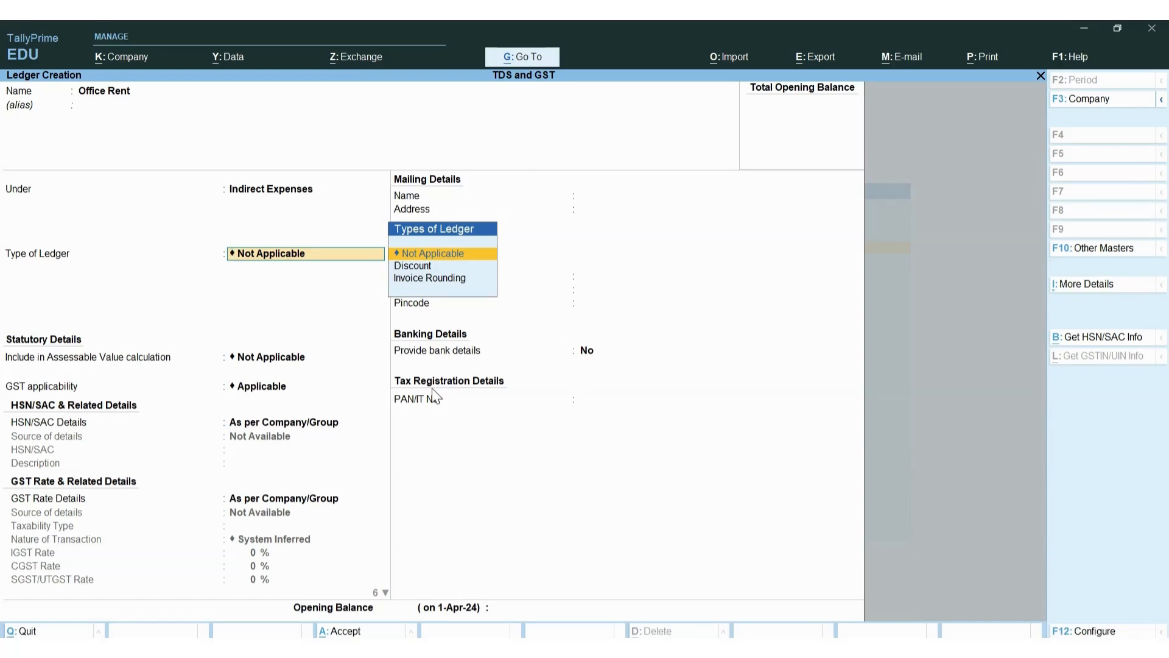
Accept Not Applicable as Office Rent's ledger type, then check the Rent, Service, GST 18% notes
key("Return")
key("Return")
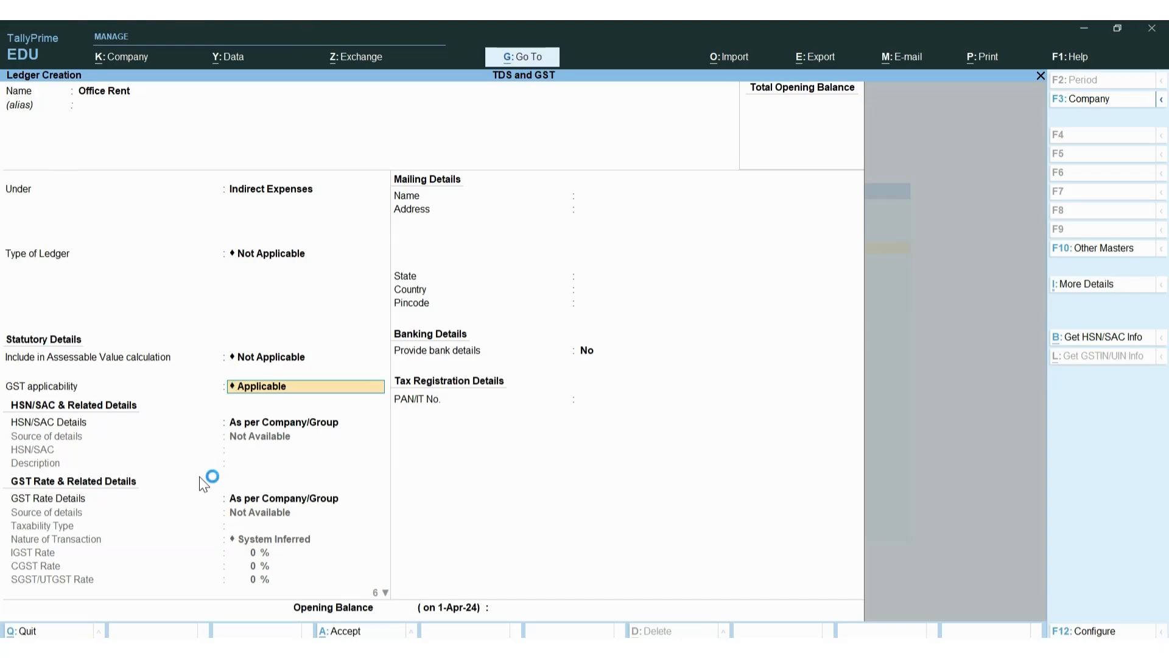
key("alt")
key("alt+Tab")
left_click(70, 316)
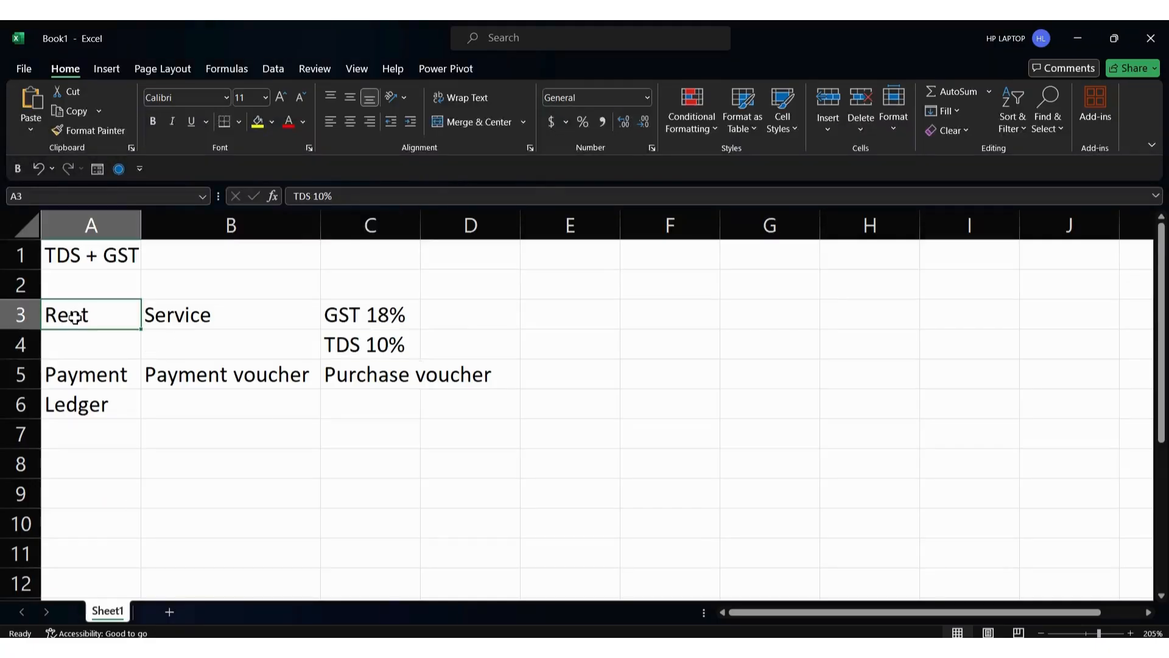
left_click(253, 318)
left_click(377, 324)
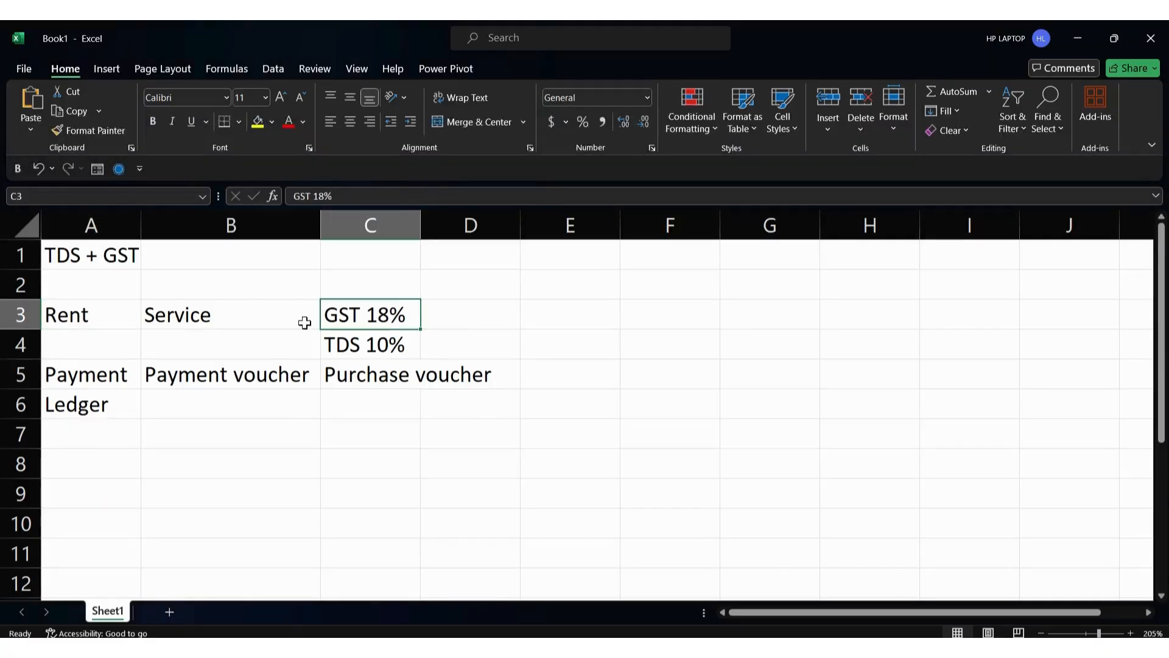
key("alt+Tab")
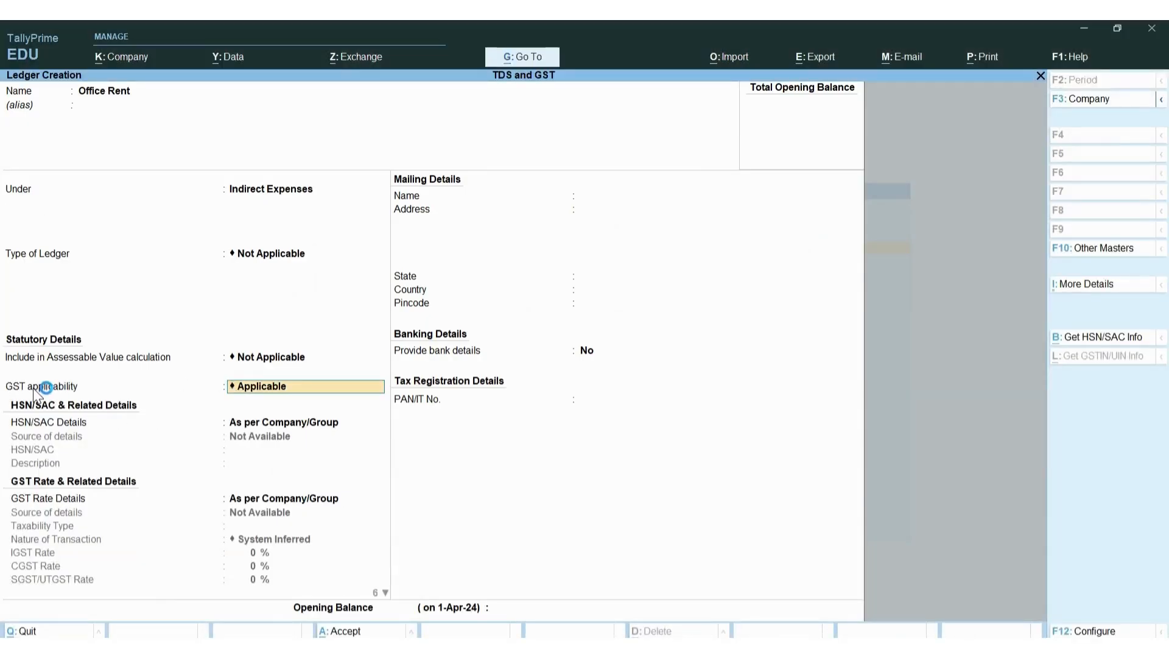
Keep GST Applicable and specify HSN/SAC code 123456 in the Office Rent ledger
left_click(269, 396)
key("Return")
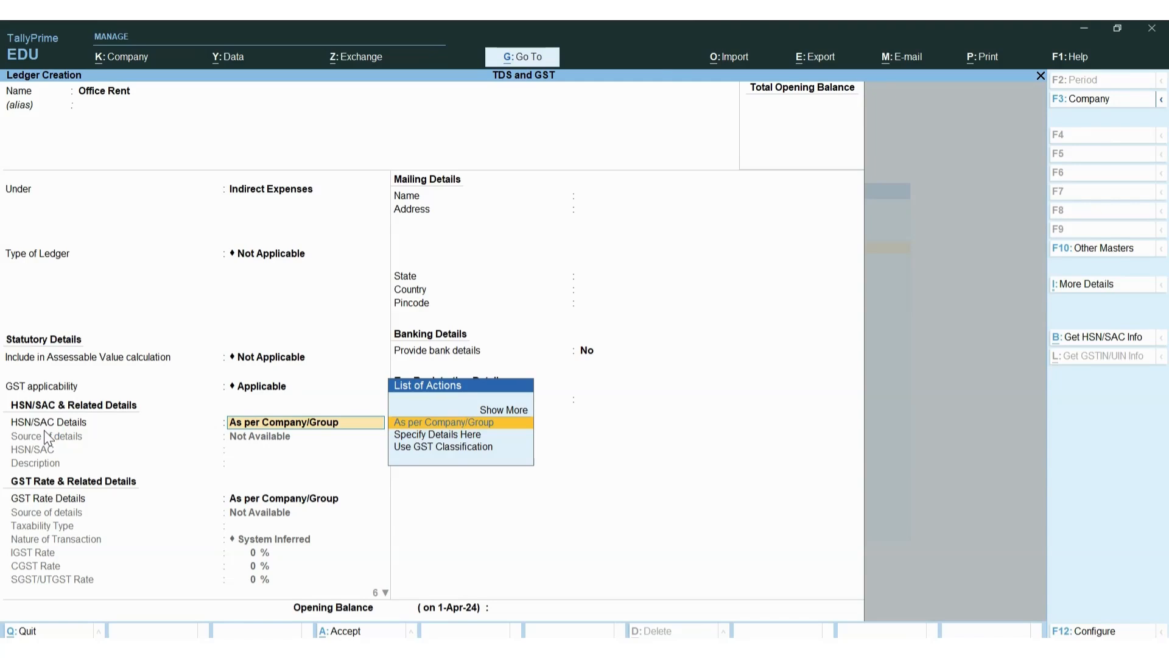
key("Down")
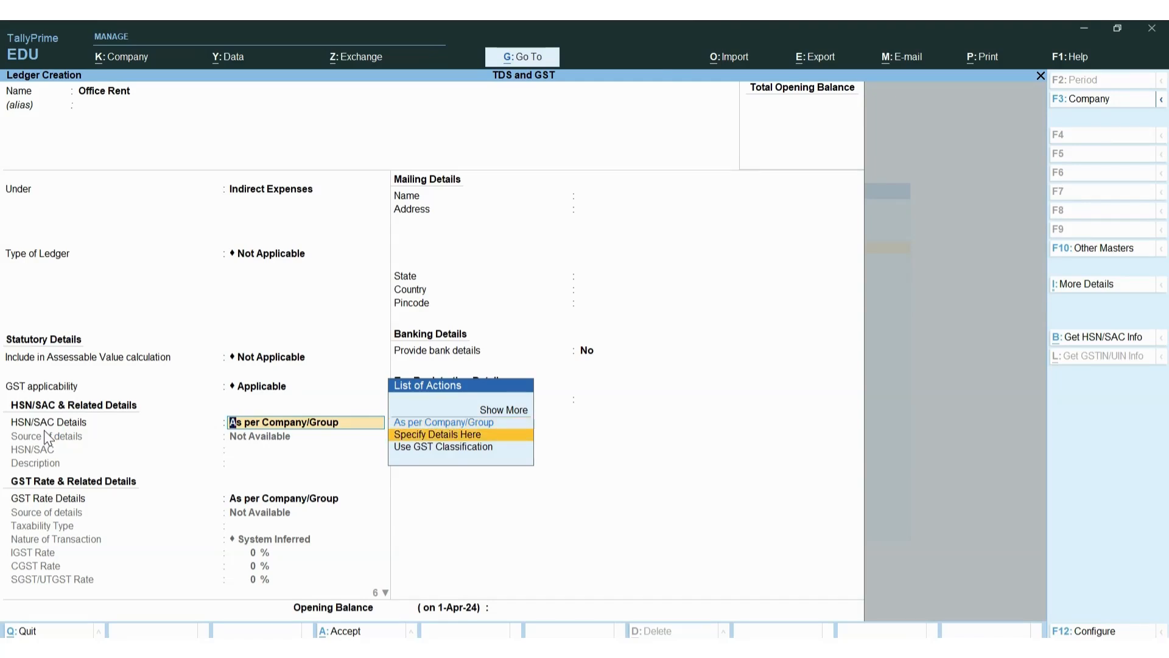
key("Return")
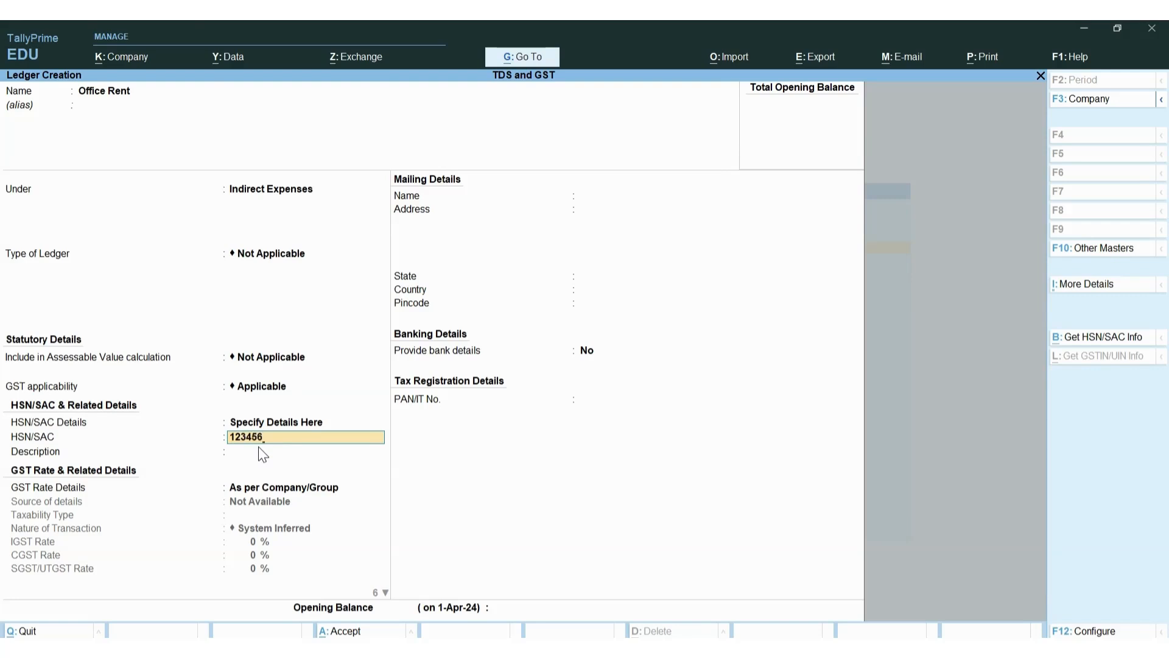
key("Return")
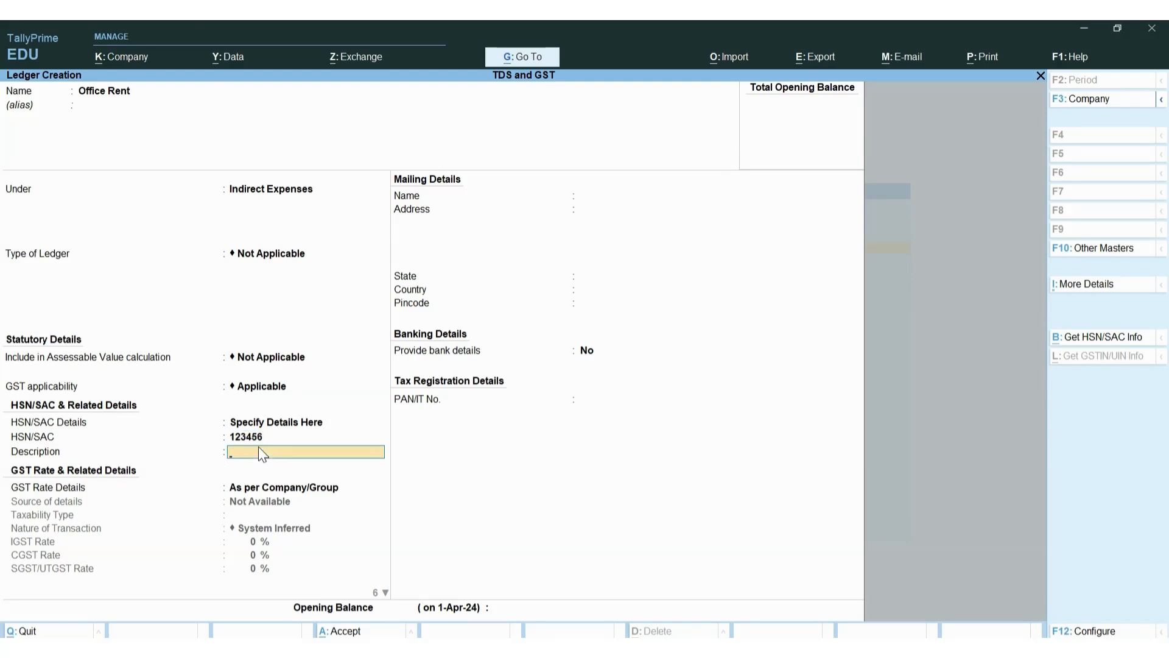
key("Return")
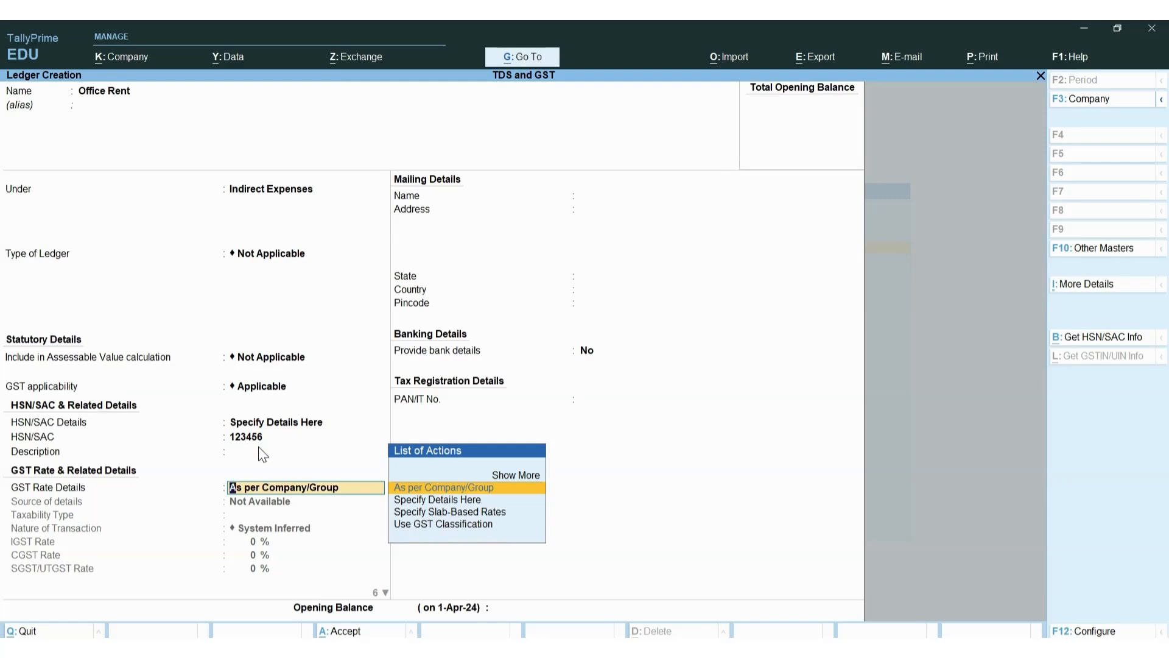
Specify GST rate details as Taxable, System Inferred, with 18 entered as the IGST rate
key("Down")
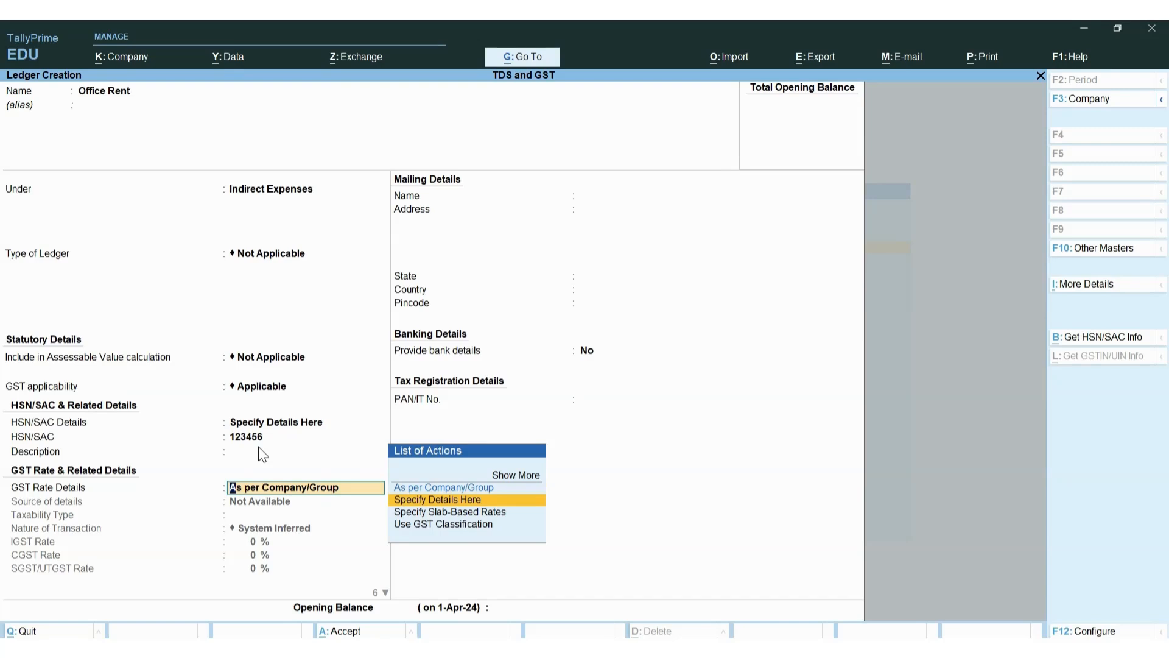
key("Return")
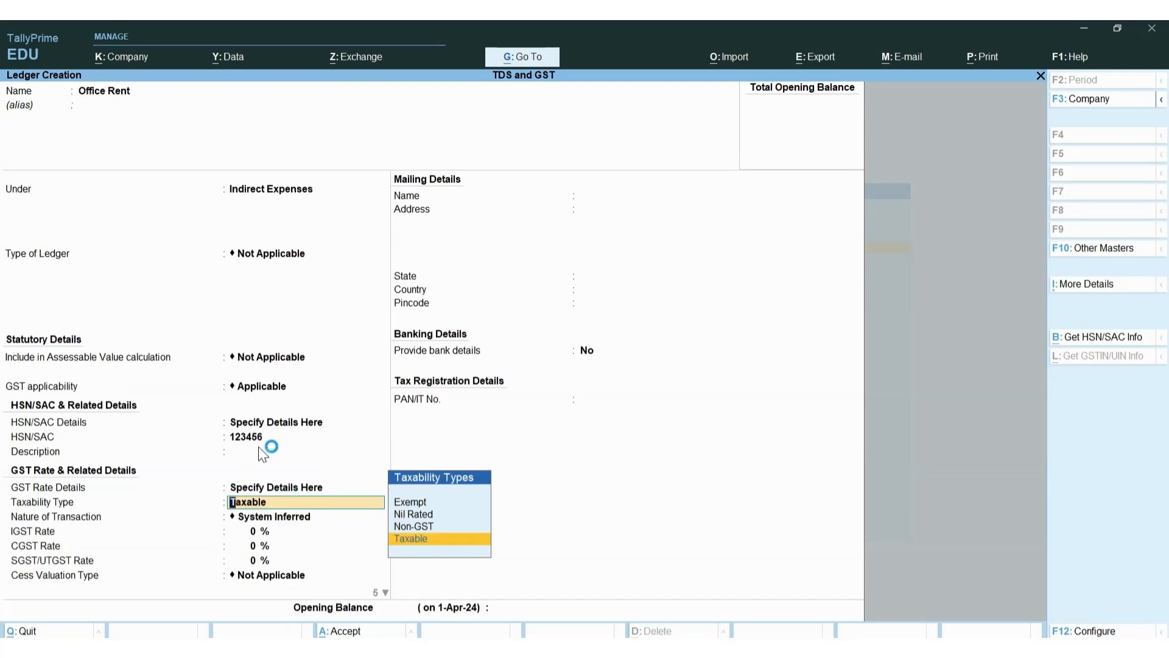
key("Up")
key("Up")
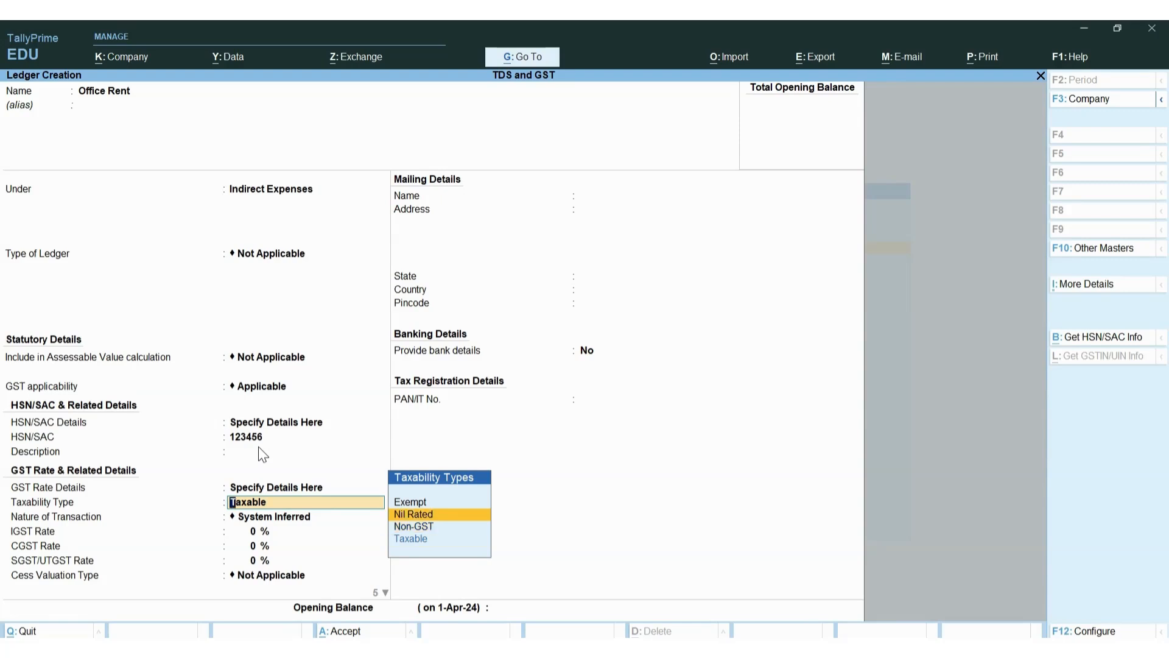
key("Up")
key("Down")
key("Down")
key("Down")
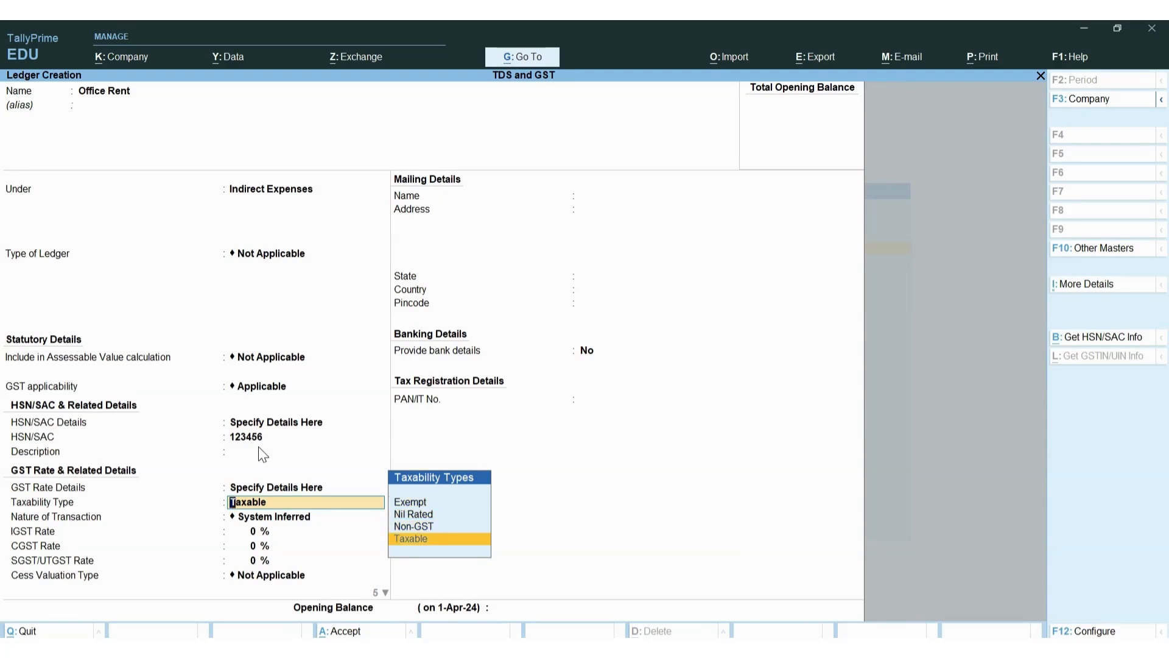
key("Return")
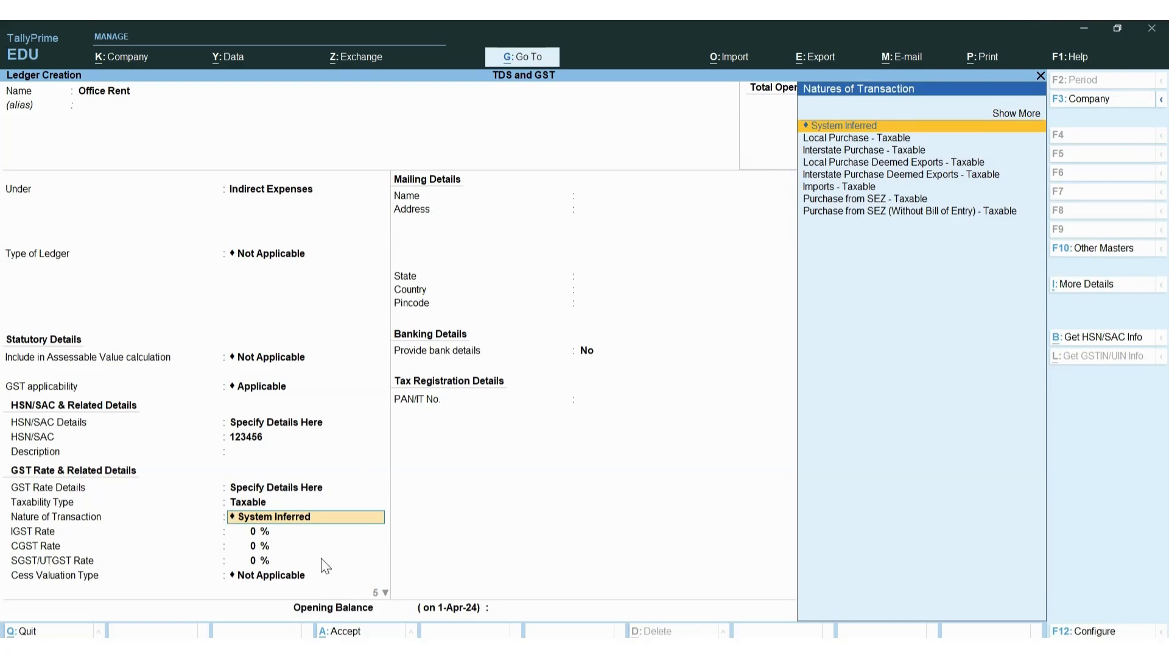
key("Return")
type("18")
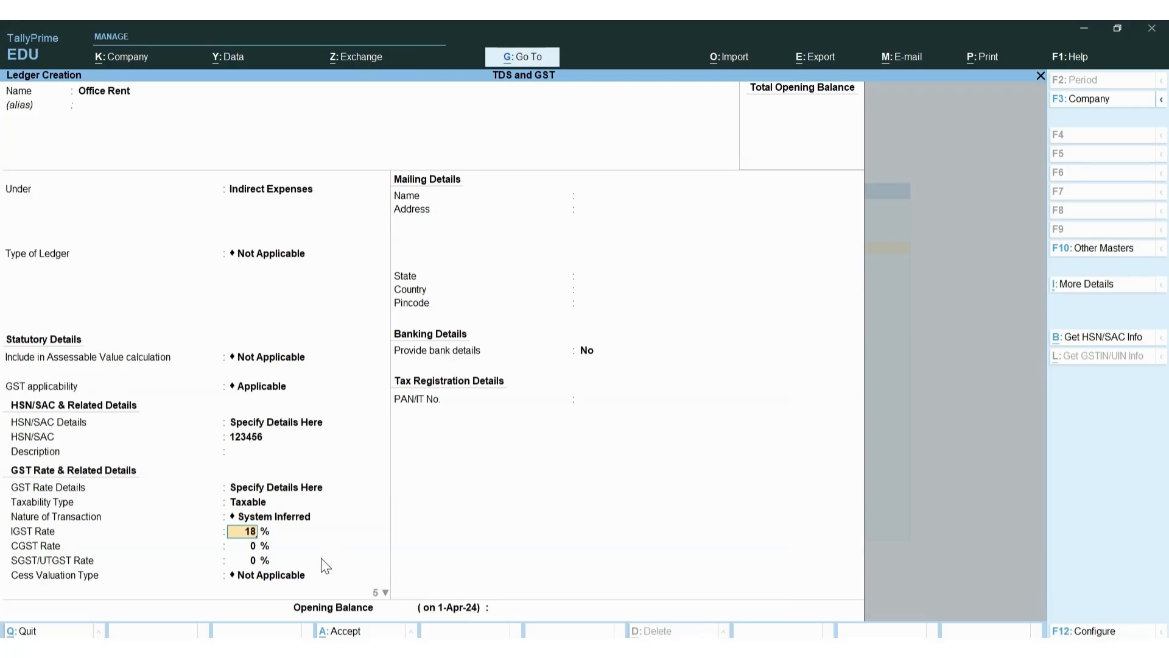
key("alt+Tab")
Type IGST in Excel cell D3 beside GST 18%
left_click(464, 312)
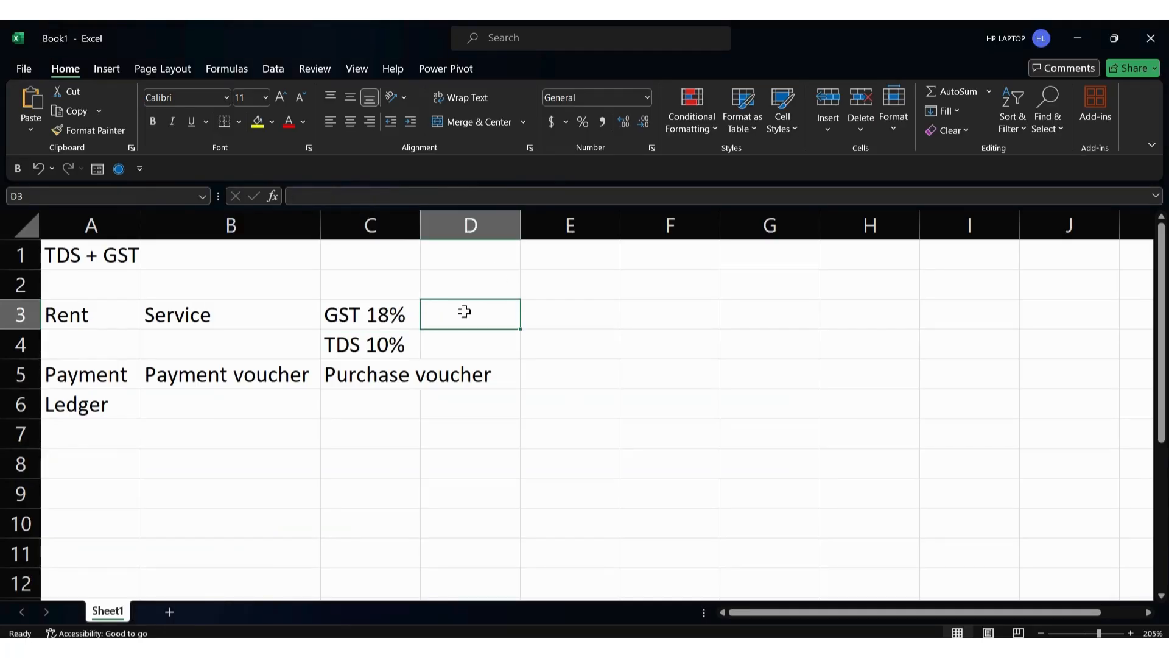
type("IGST")
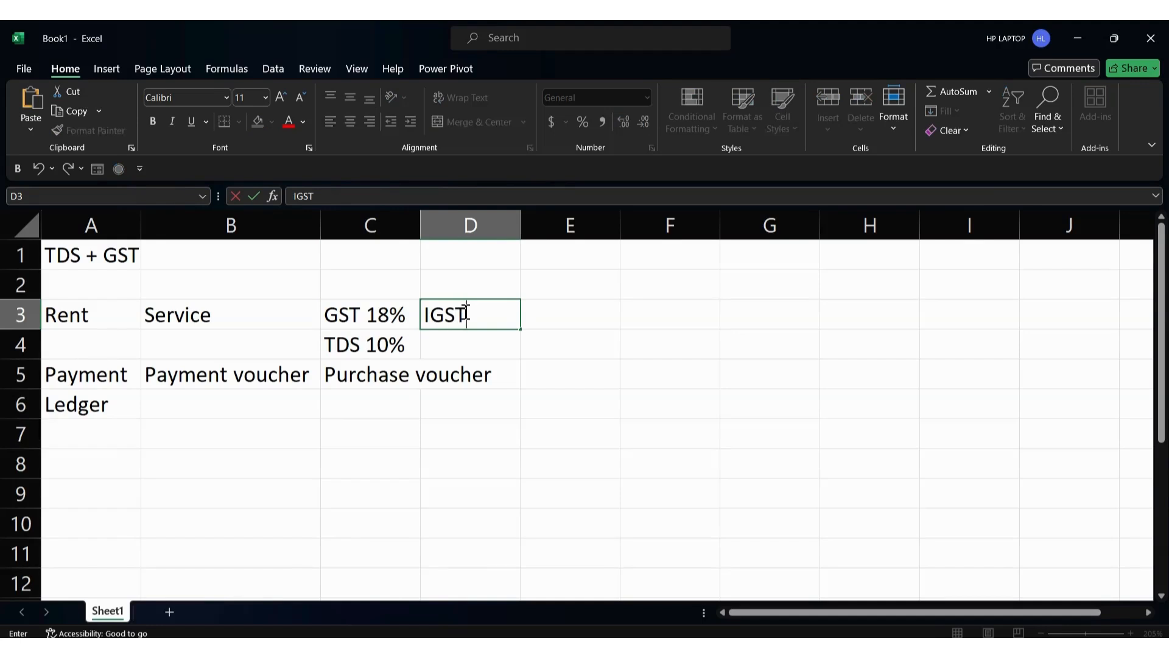
key("alt+Tab")
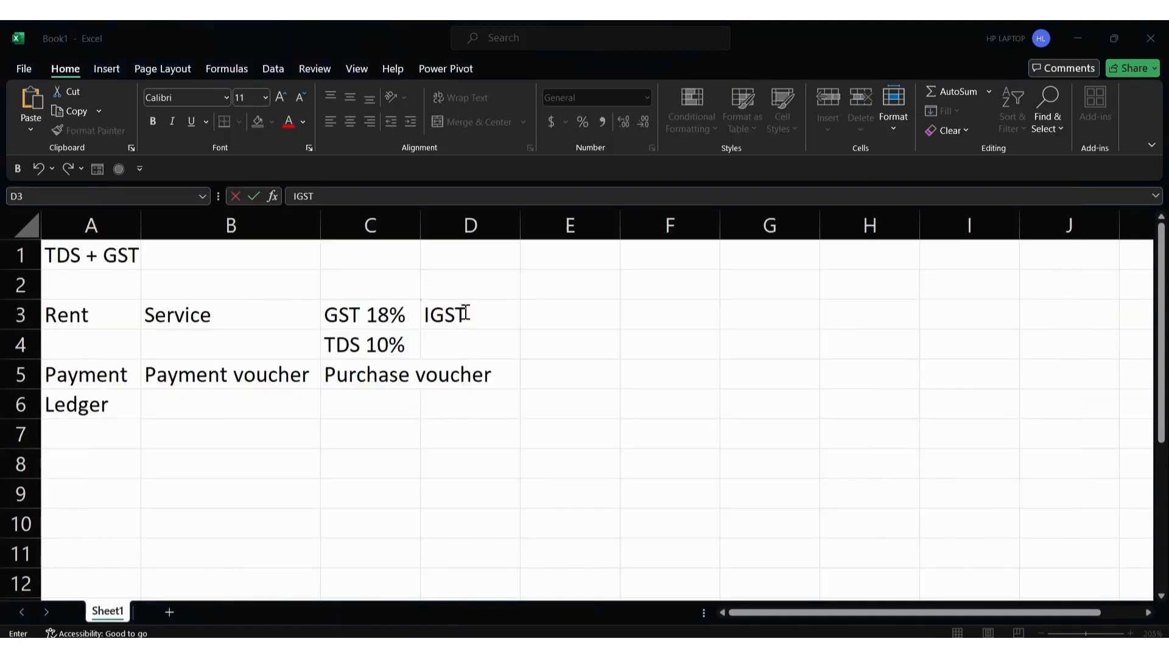
key("alt+Tab")
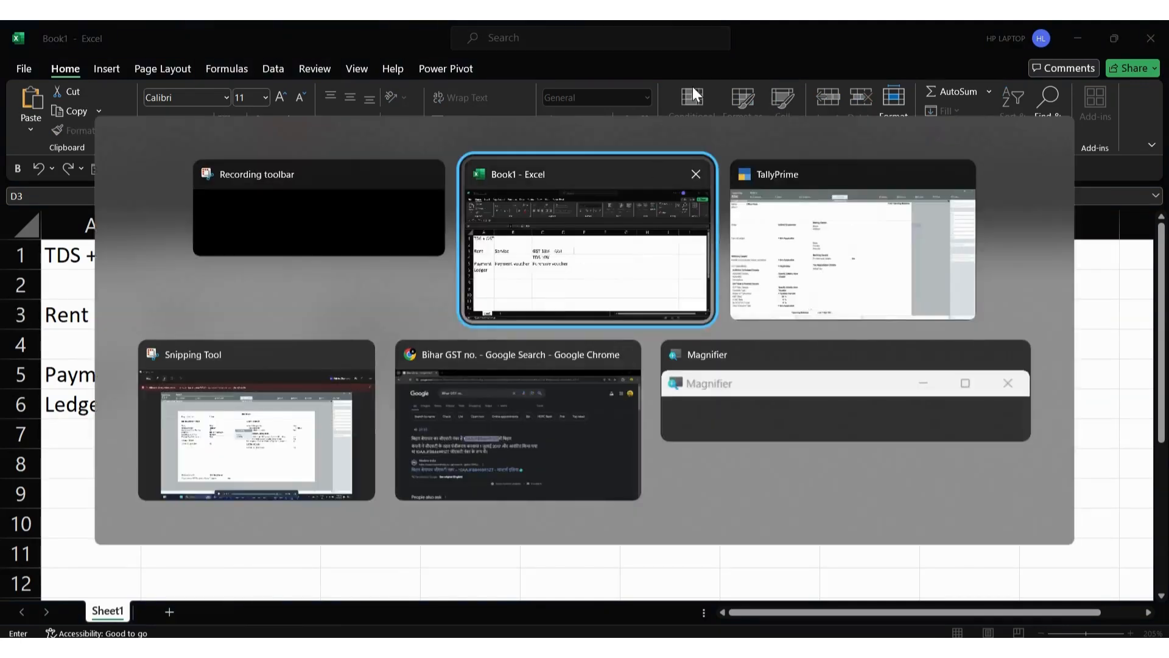
Set the IGST rate to 18% so CGST and SGST/UTGST fill in at 9%
left_click(783, 213)
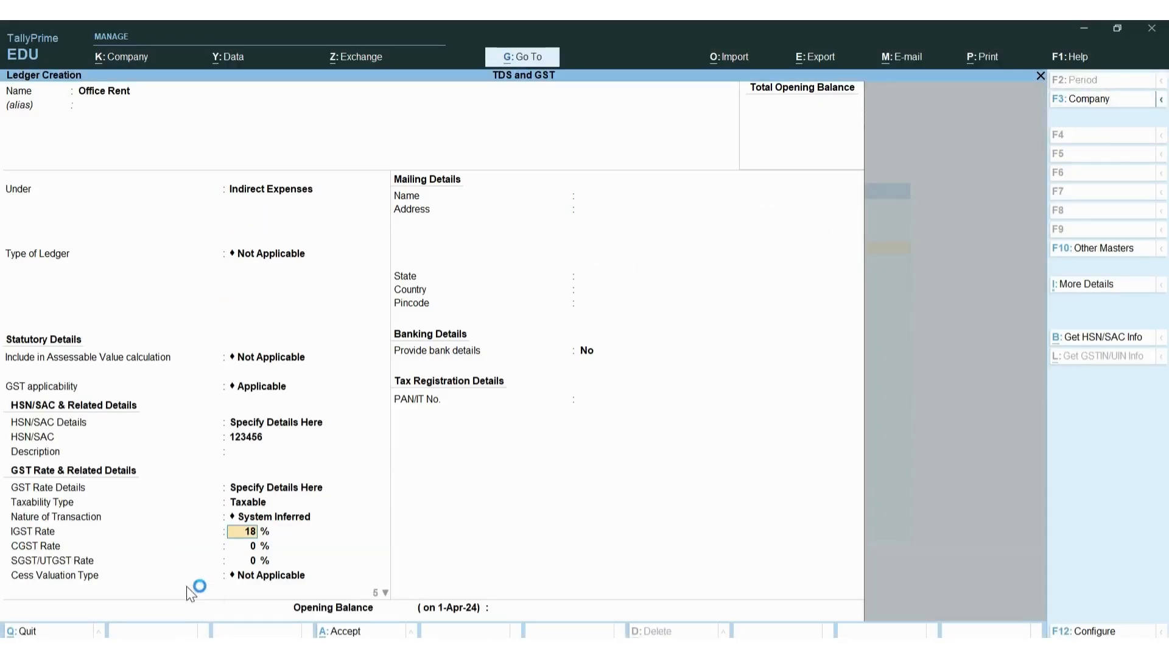
key("Return")
type("9")
key("Return")
key("BackSpace")
key("BackSpace")
type("0")
key("BackSpace")
type("18")
key("Return")
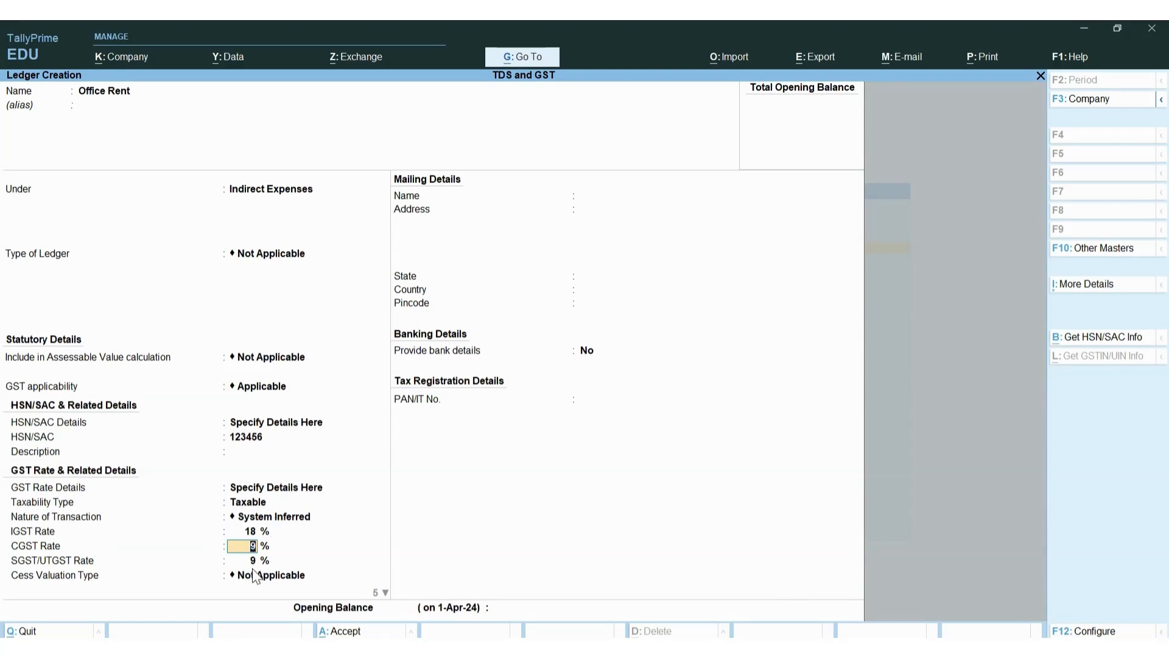
Keep cess Not Applicable, reverse charge No, input tax credit Yes, and supply type Services
key("Return")
key("Return")
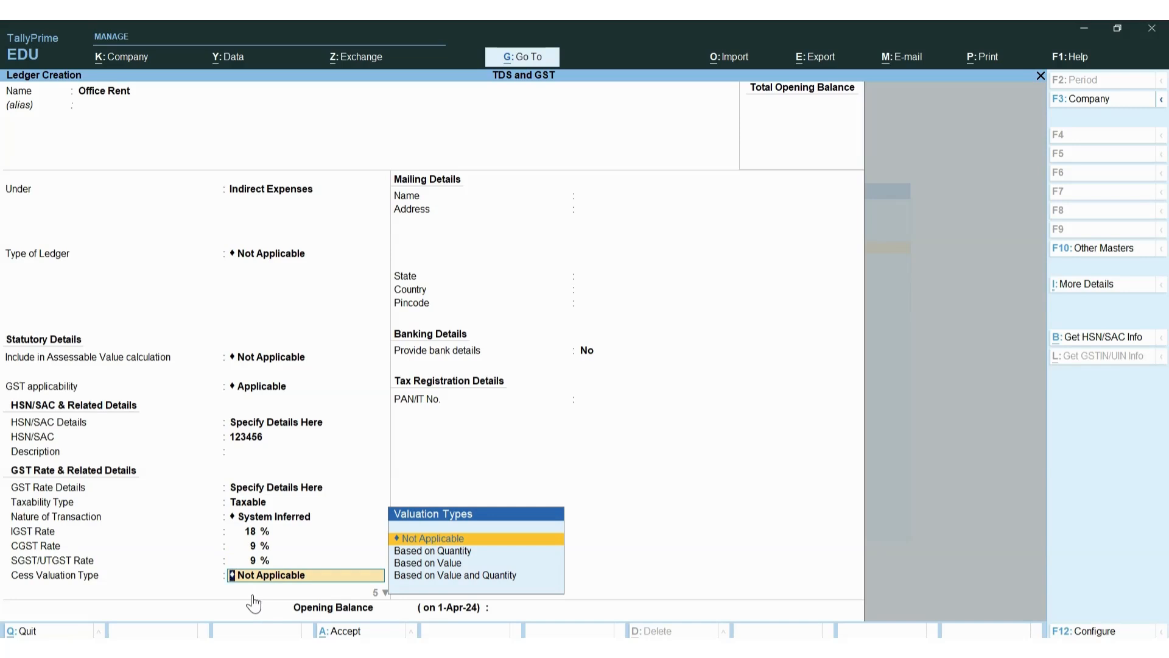
key("Return")
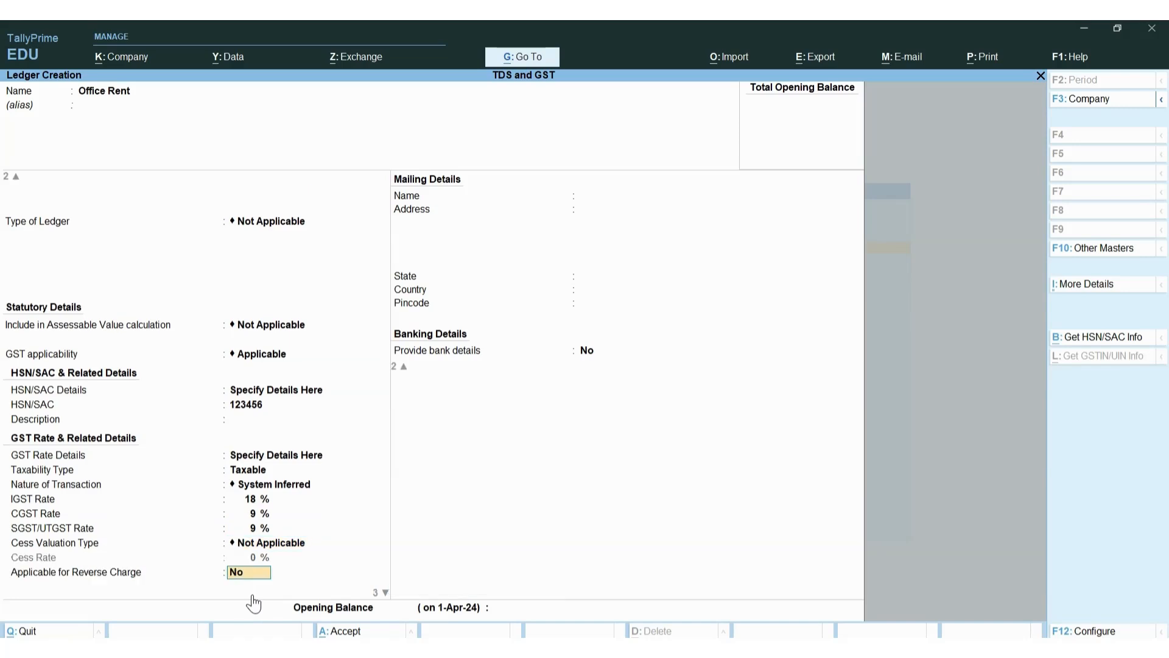
key("Return")
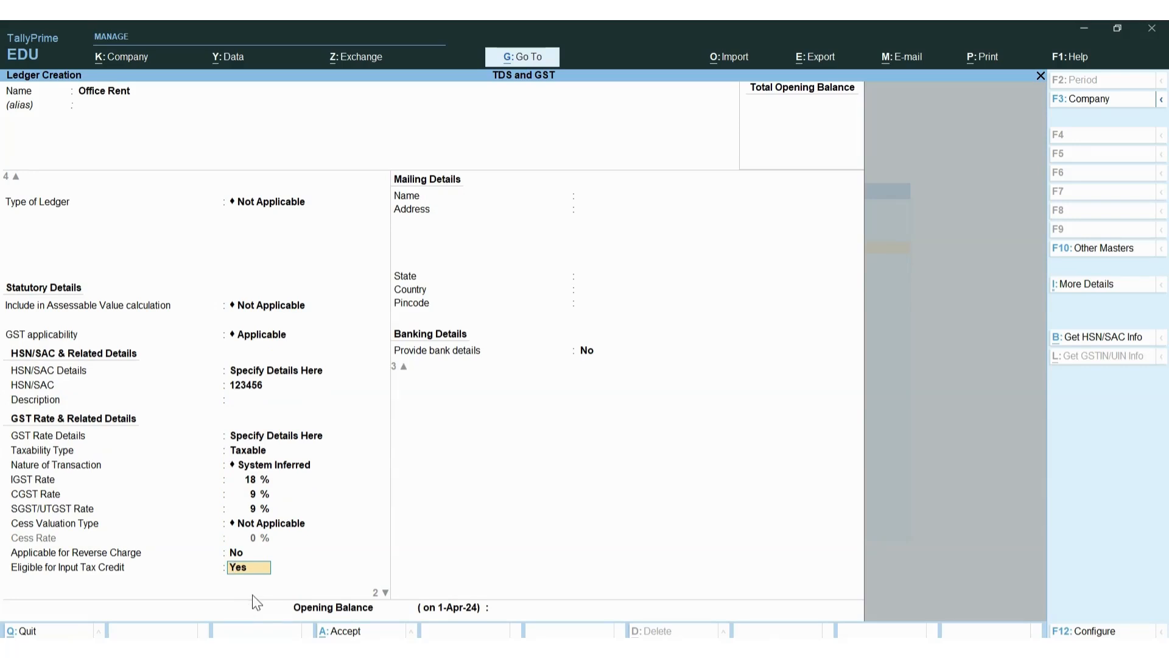
key("Return")
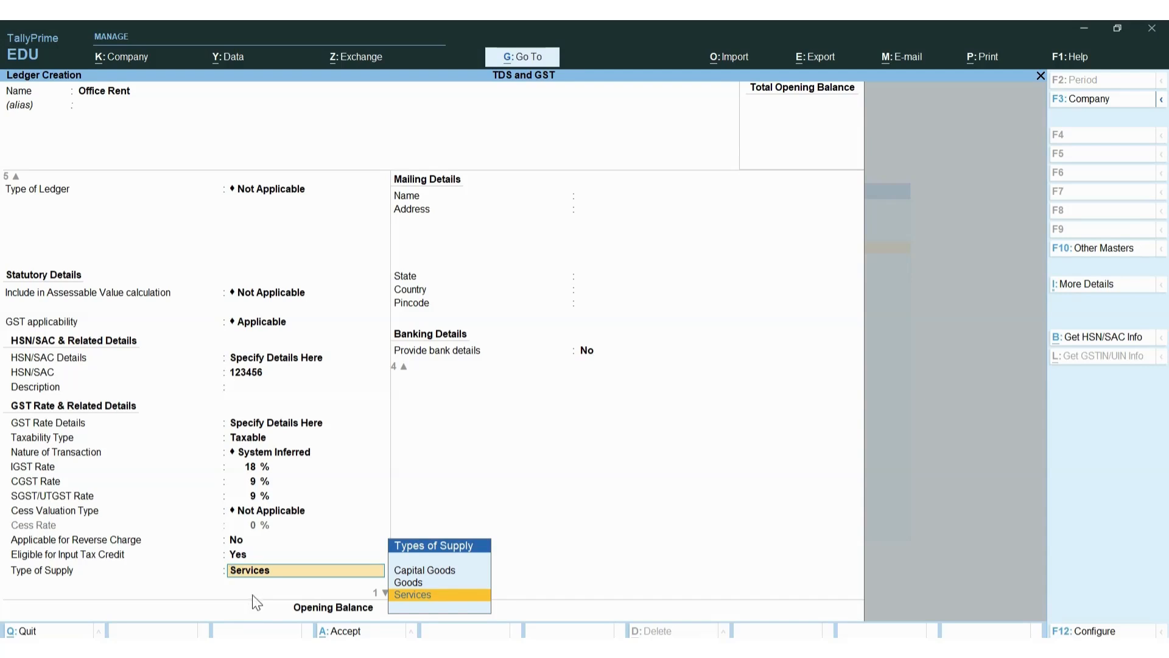
key("Return")
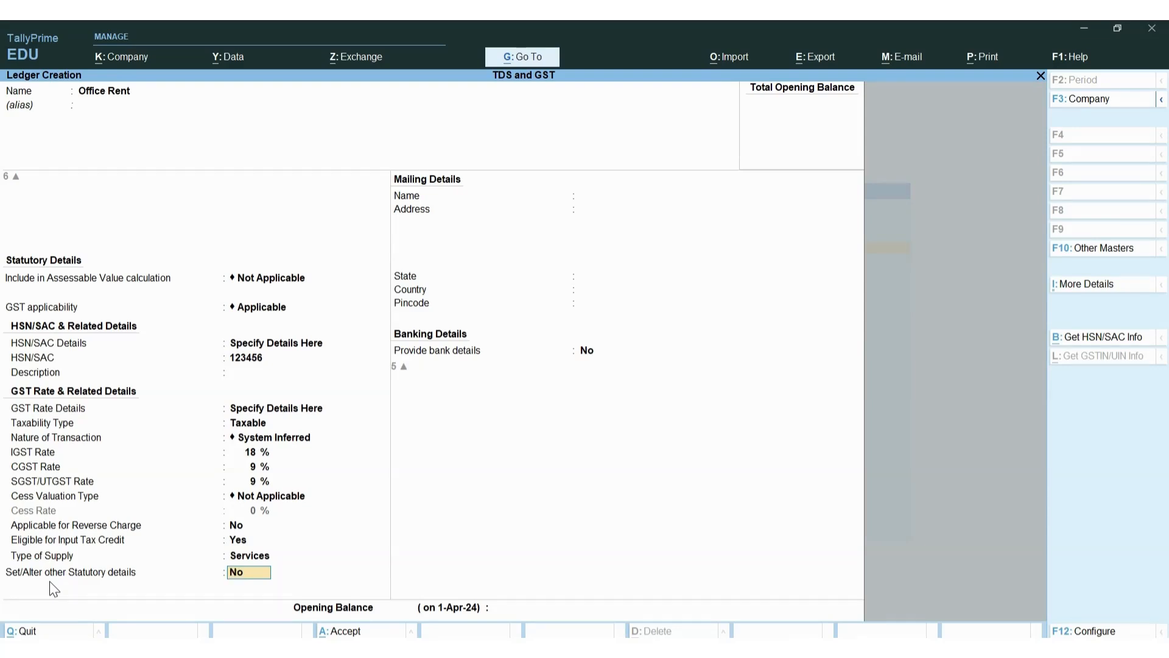
type("yes")
Open Office Rent's other statutory details and set TDS to Applicable
key("Return")
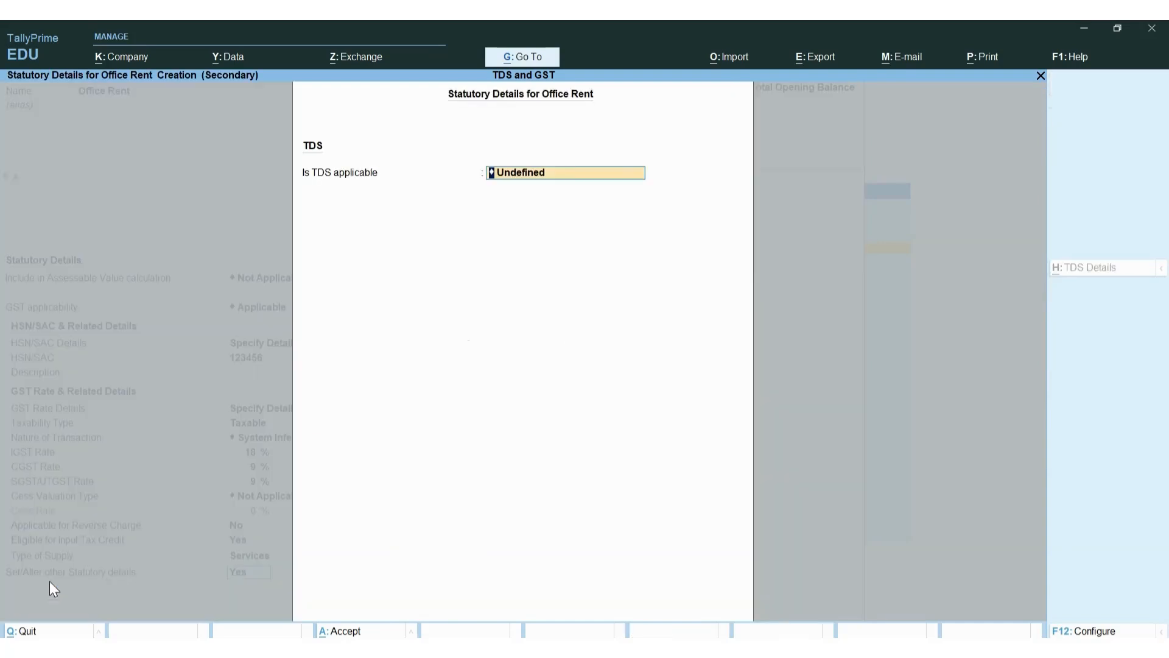
left_click(553, 177)
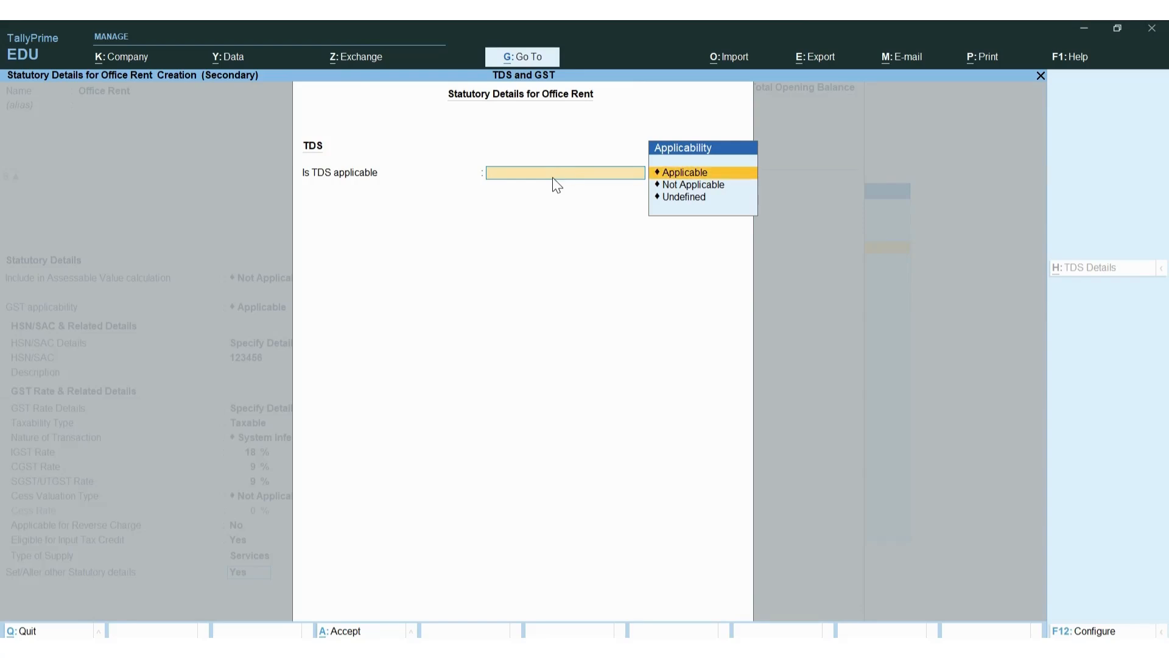
key("Return")
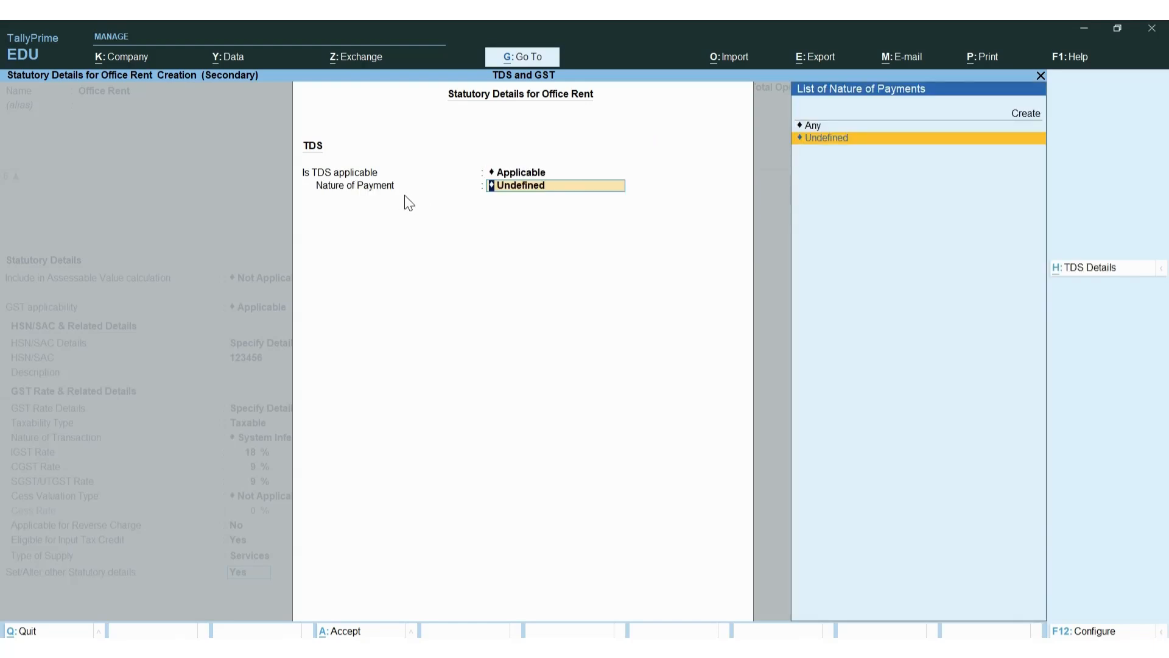
key("Up")
key("Up")
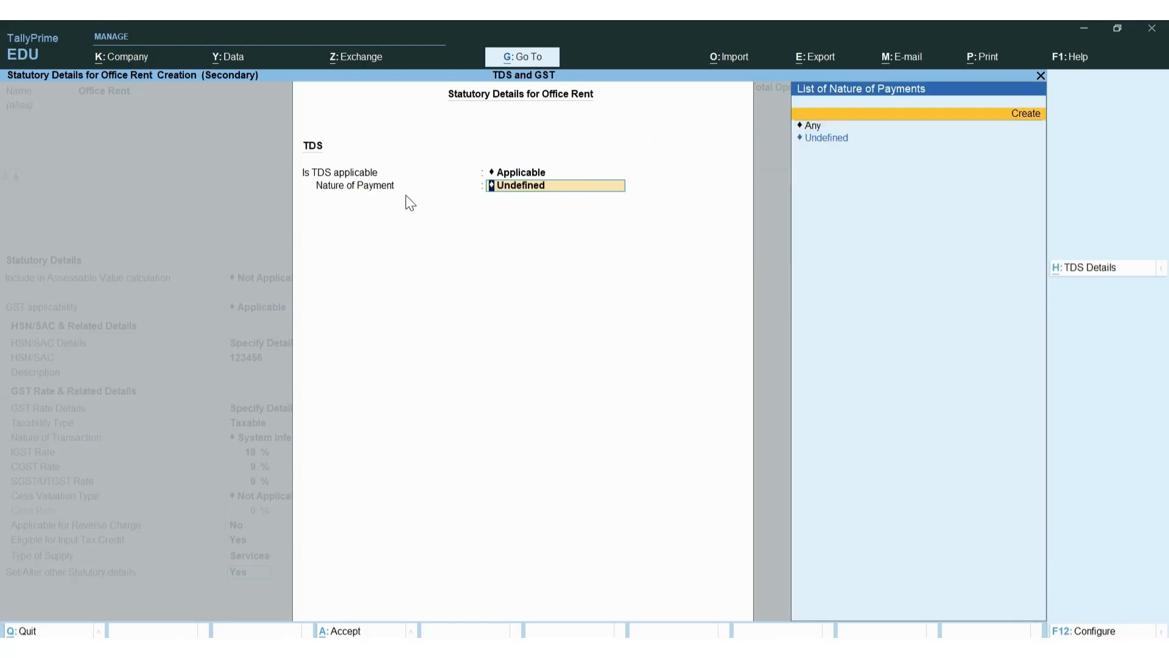
Create TDS nature of payment Rent with section 194I, payment code 94I, remaining options No
key("Return")
type("Rent")
key("Return")
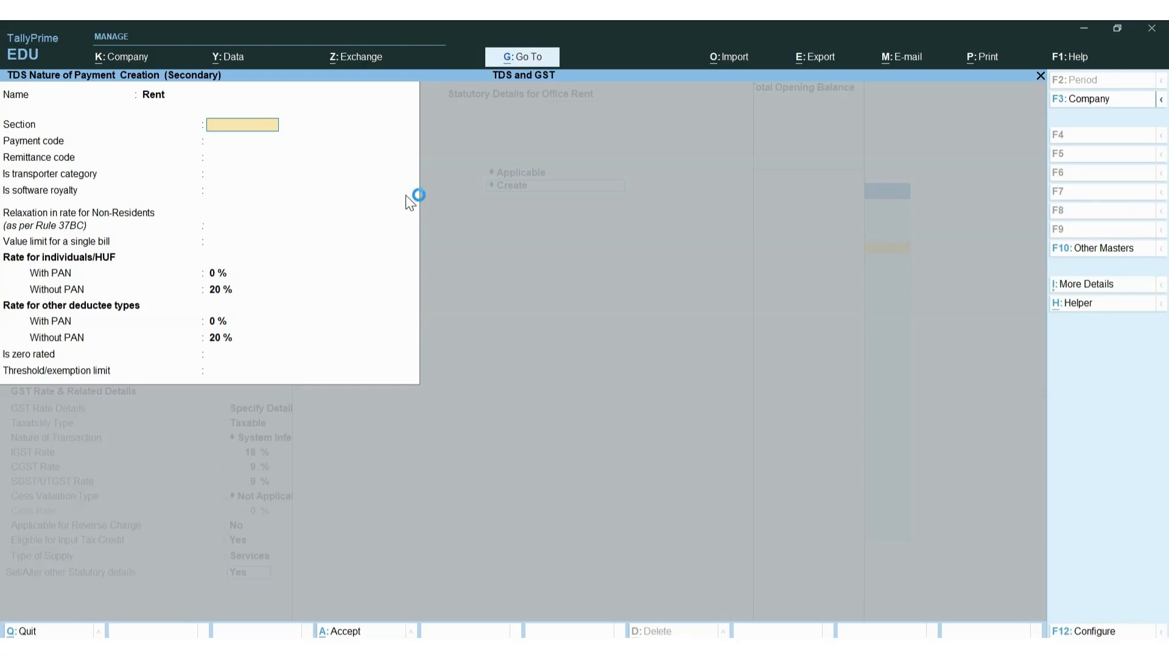
type("194I")
key("Return")
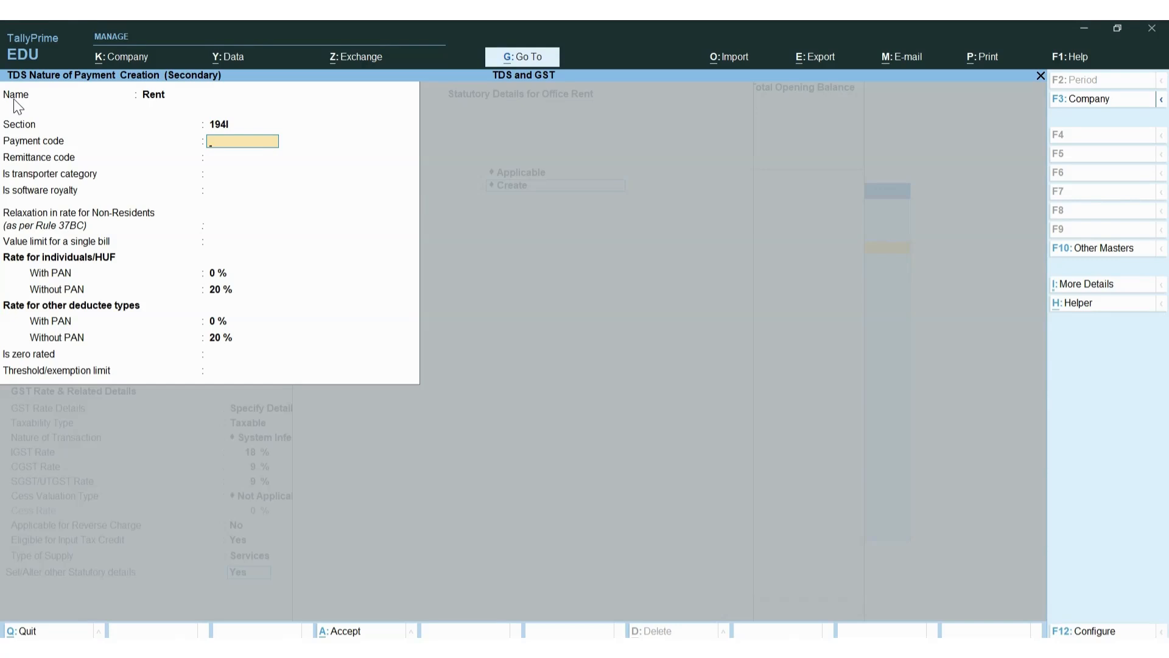
type("94I")
key("Return")
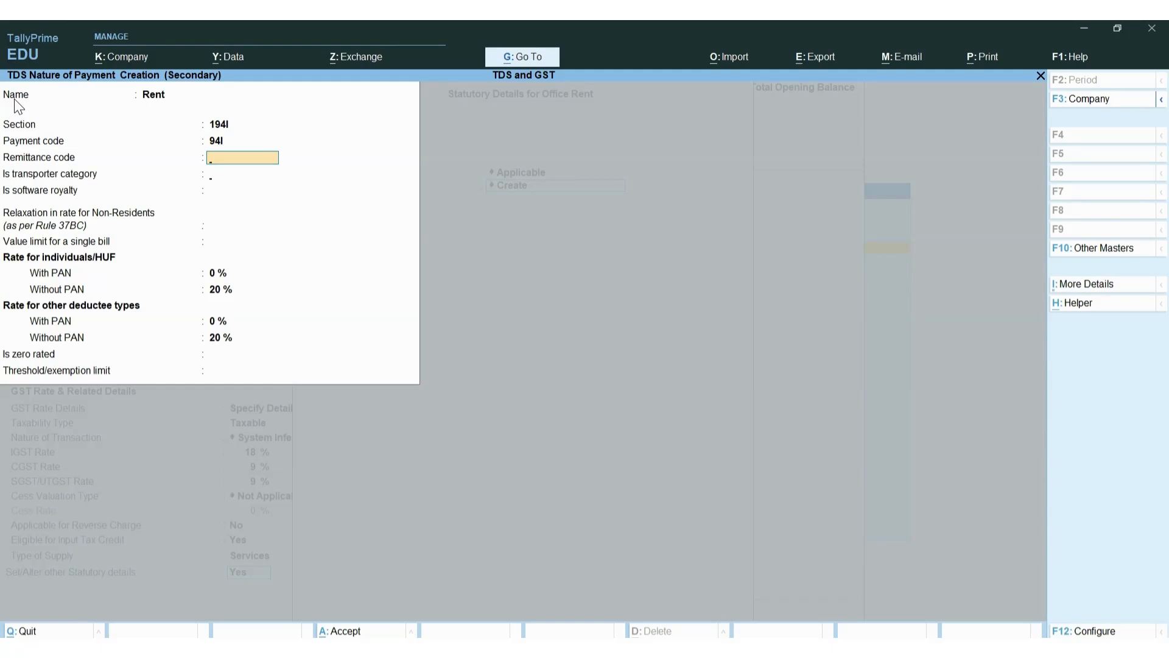
key("Return")
key("Return")
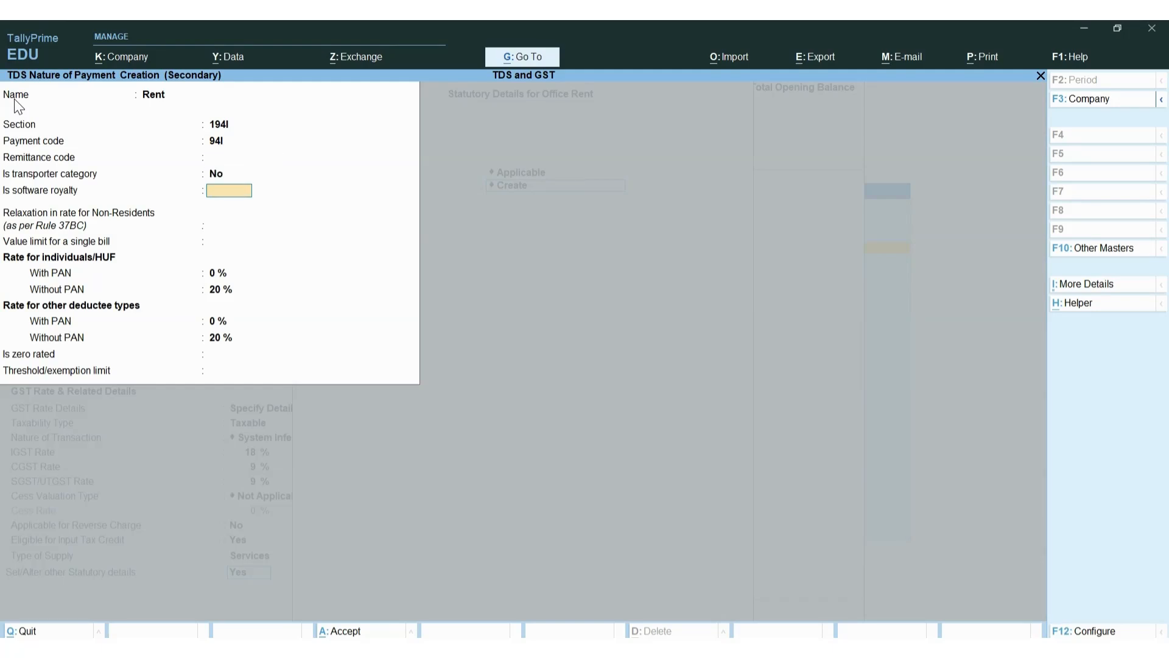
key("Return")
key("Return")
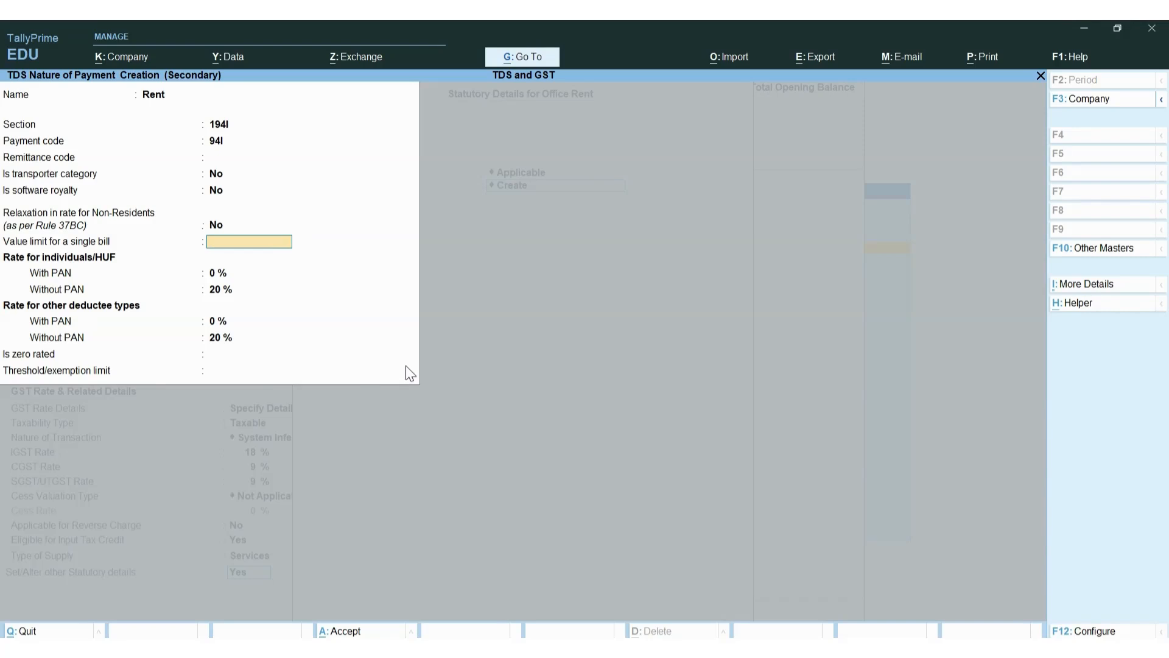
key("F12")
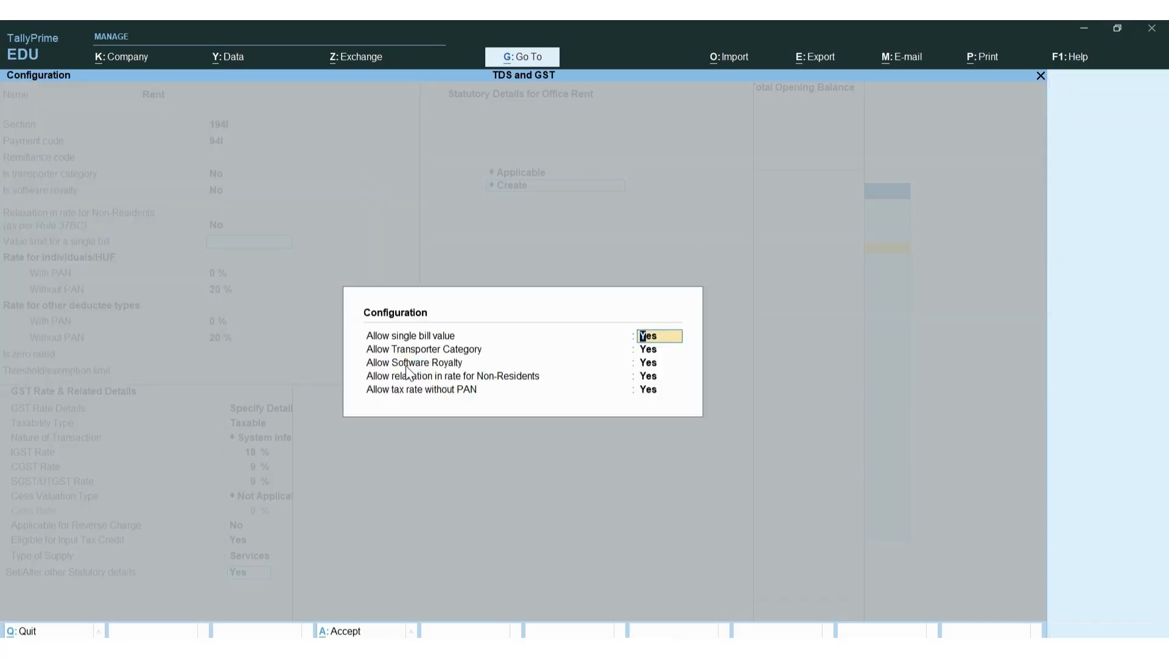
Turn off single bill limit, transporter, software royalty, non-resident relaxation and no-PAN rate options
type("no")
key("Return")
type("no")
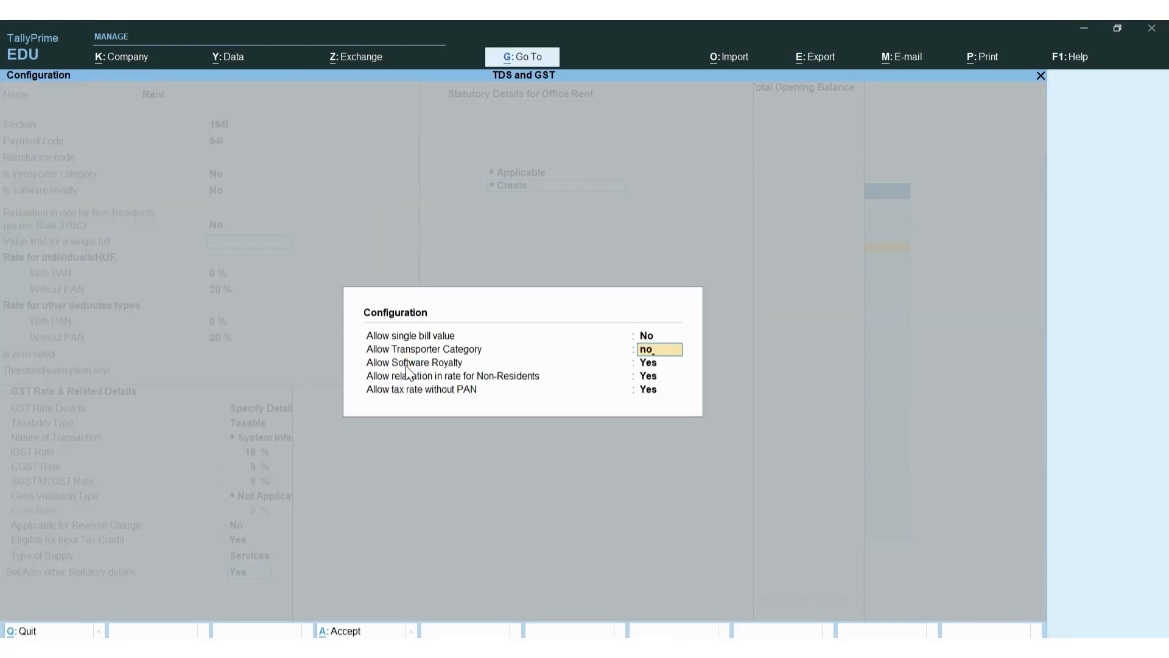
key("Return")
type("no")
key("Return")
type("no")
key("Return")
type("n")
key("Return")
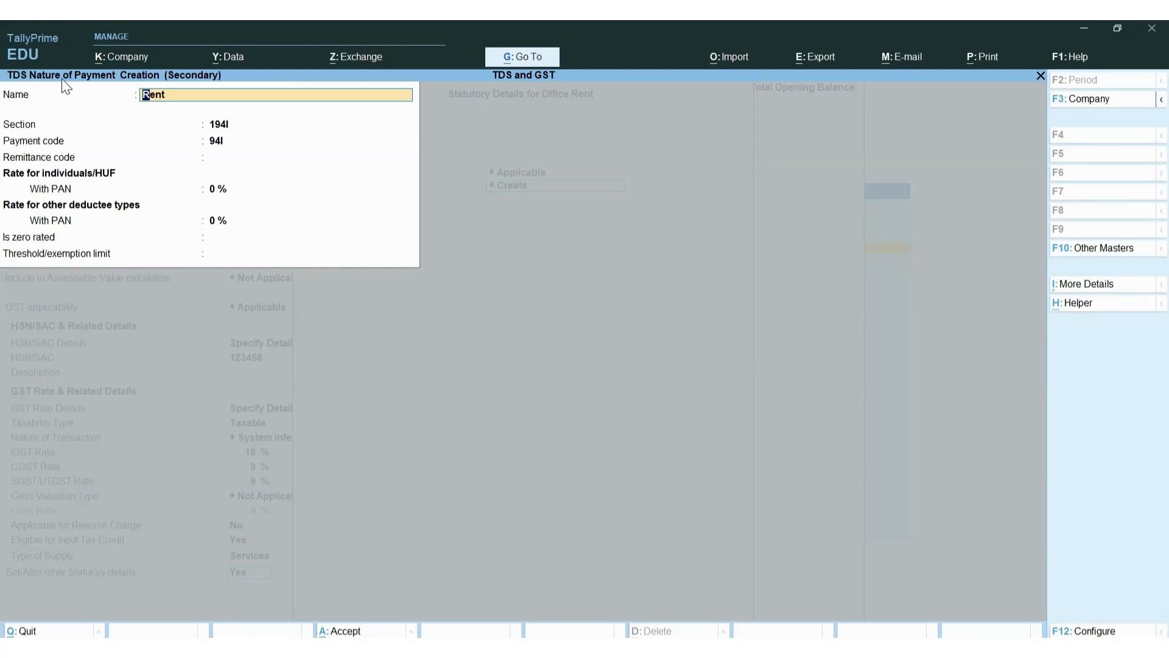
Give Rent 10% rates with PAN and a 2,40,000 threshold, then save it
key("Return")
key("Return")
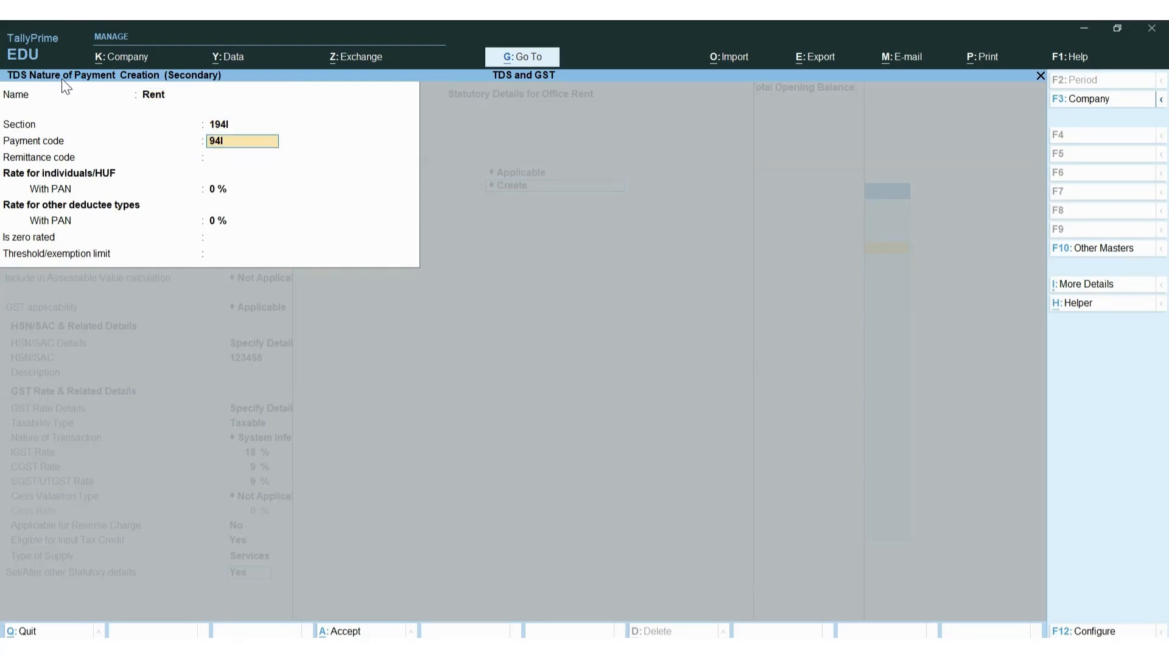
key("Return")
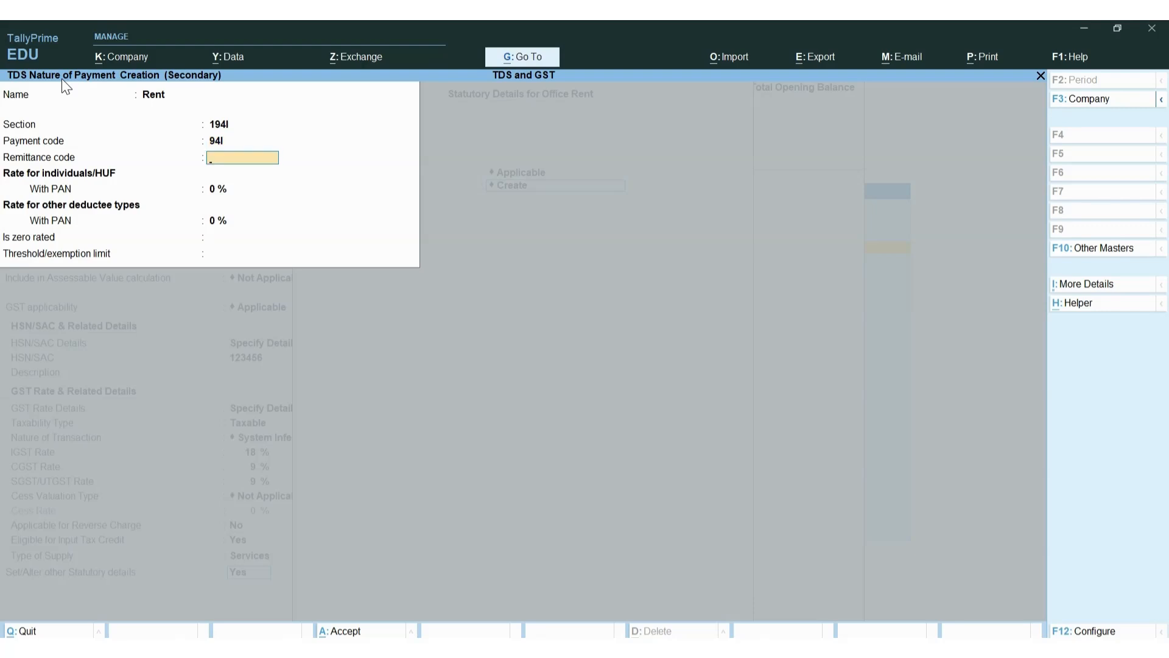
key("Return")
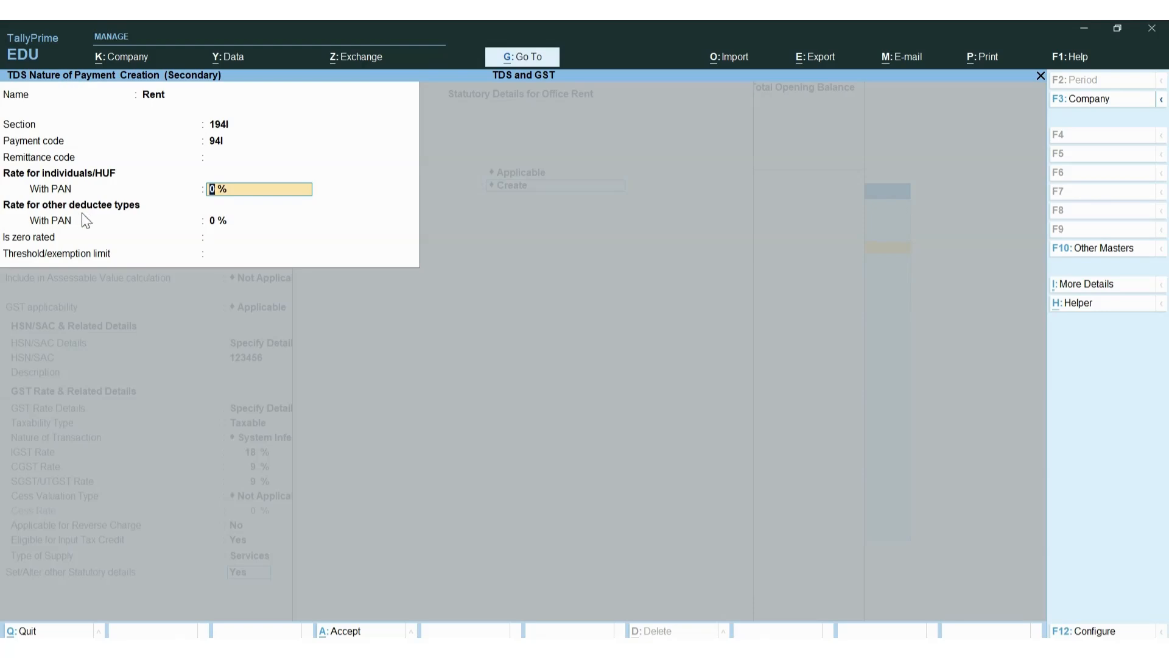
type("10")
key("Return")
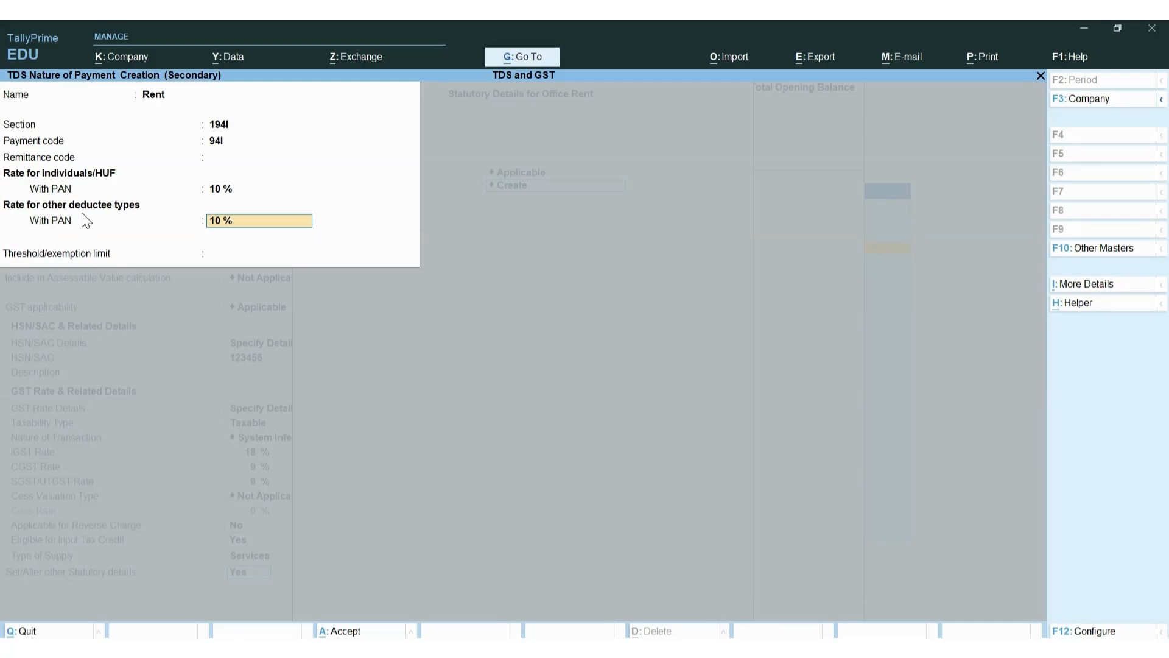
key("Return")
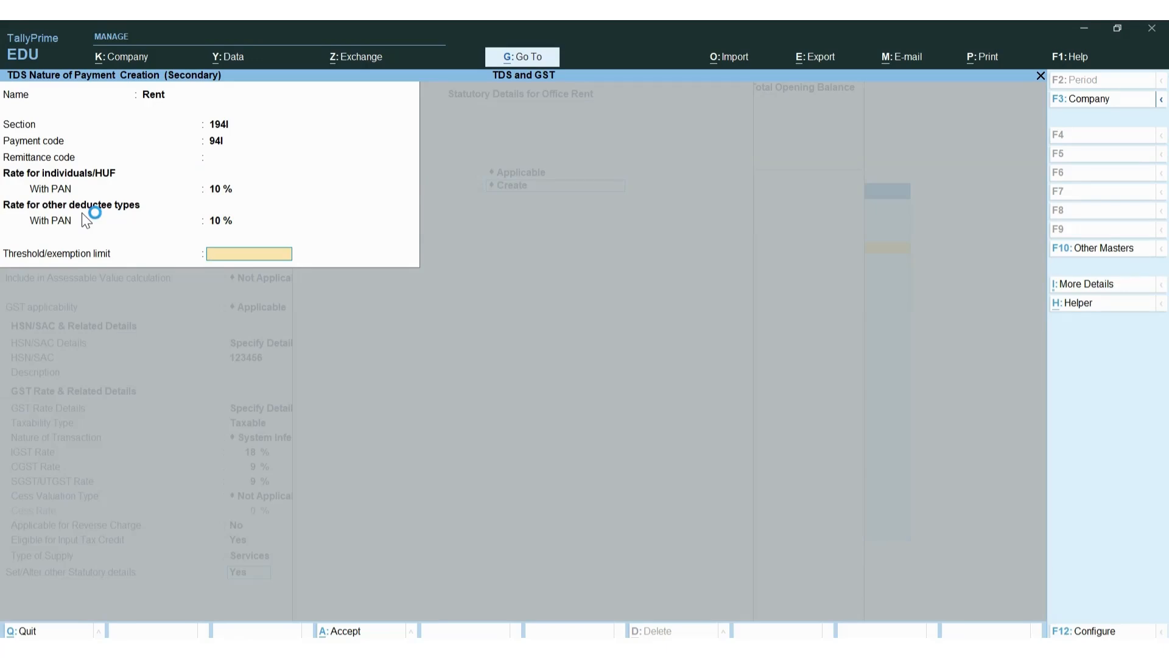
type("240000")
key("Return")
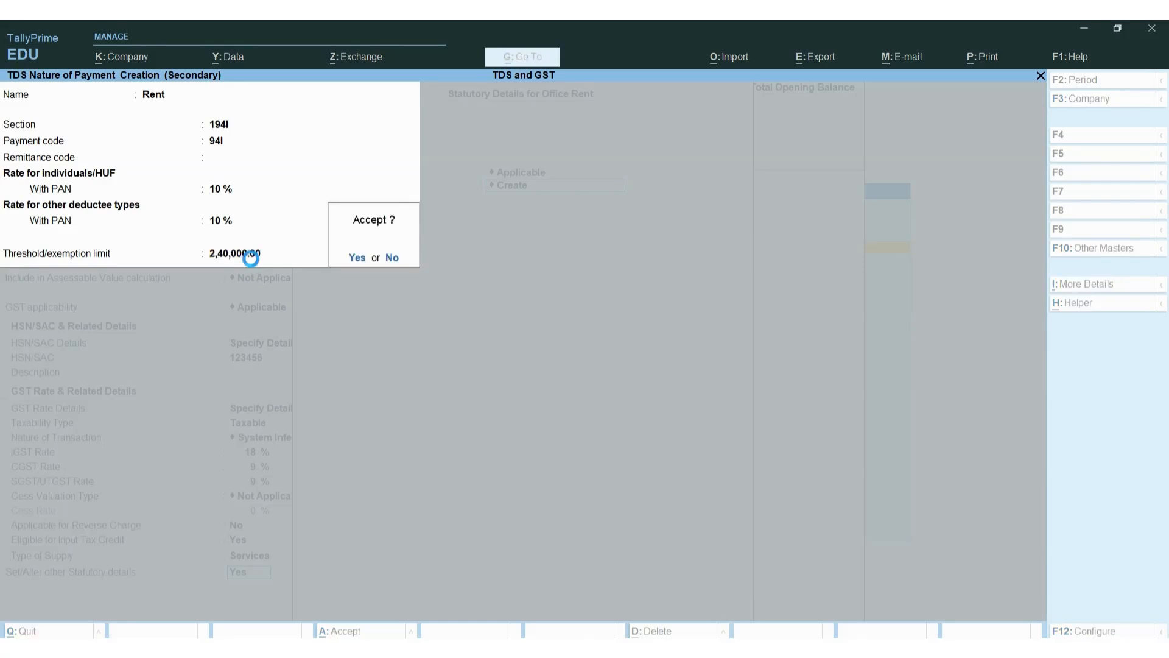
key("Return")
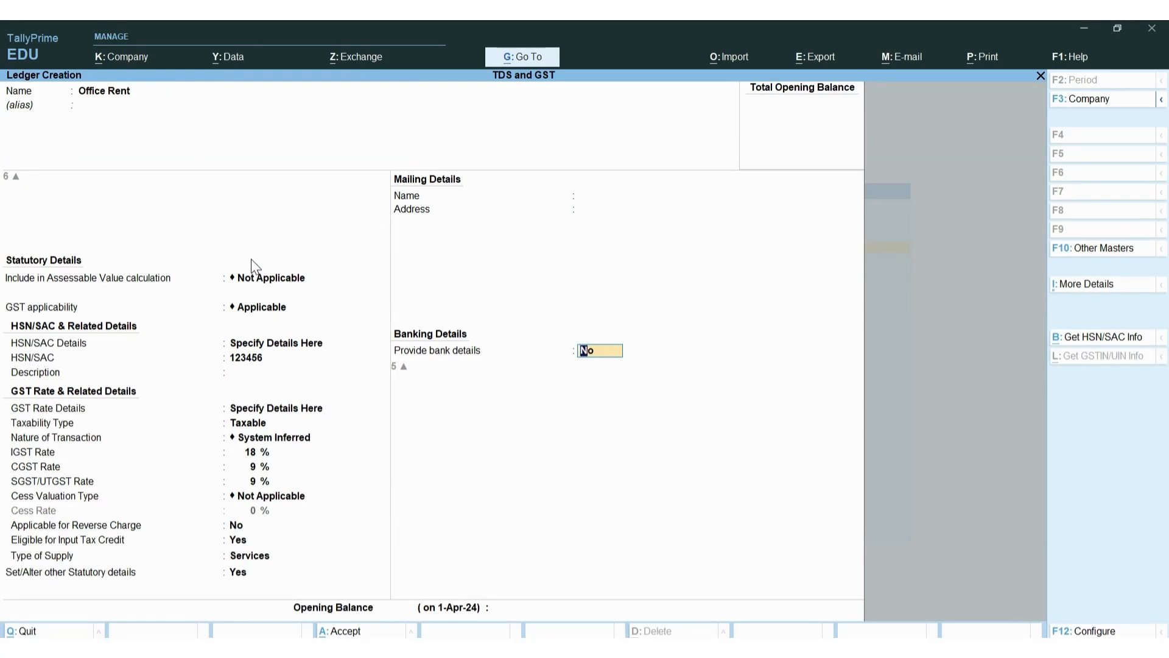
Finish and save the Office Rent ledger
key("Return")
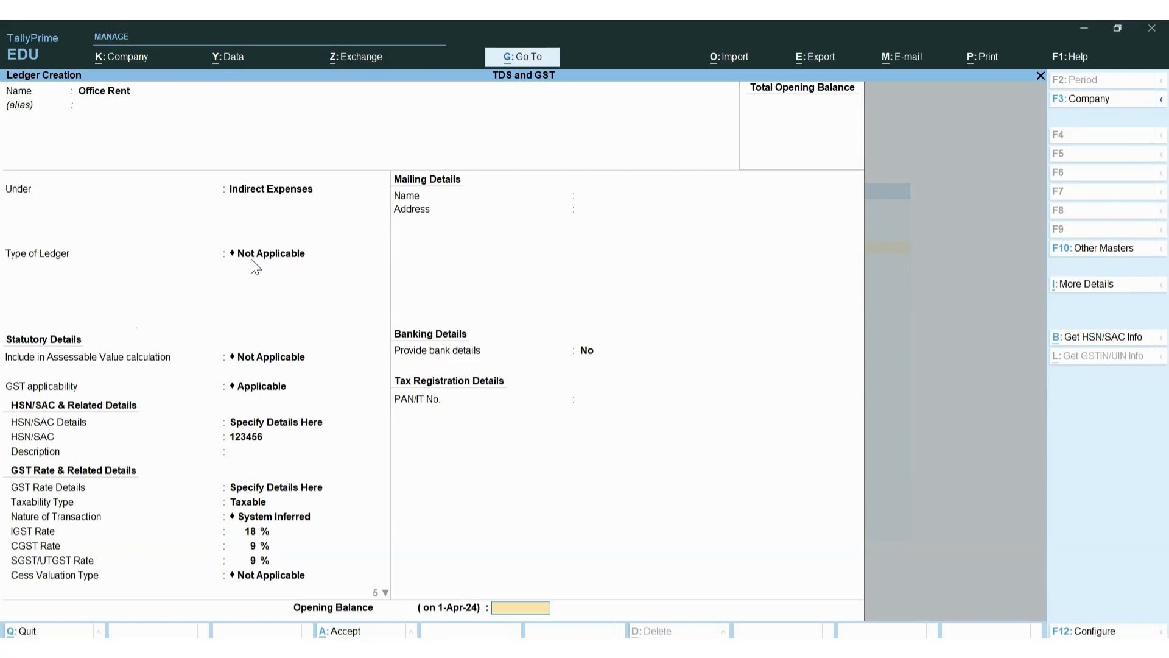
key("Return")
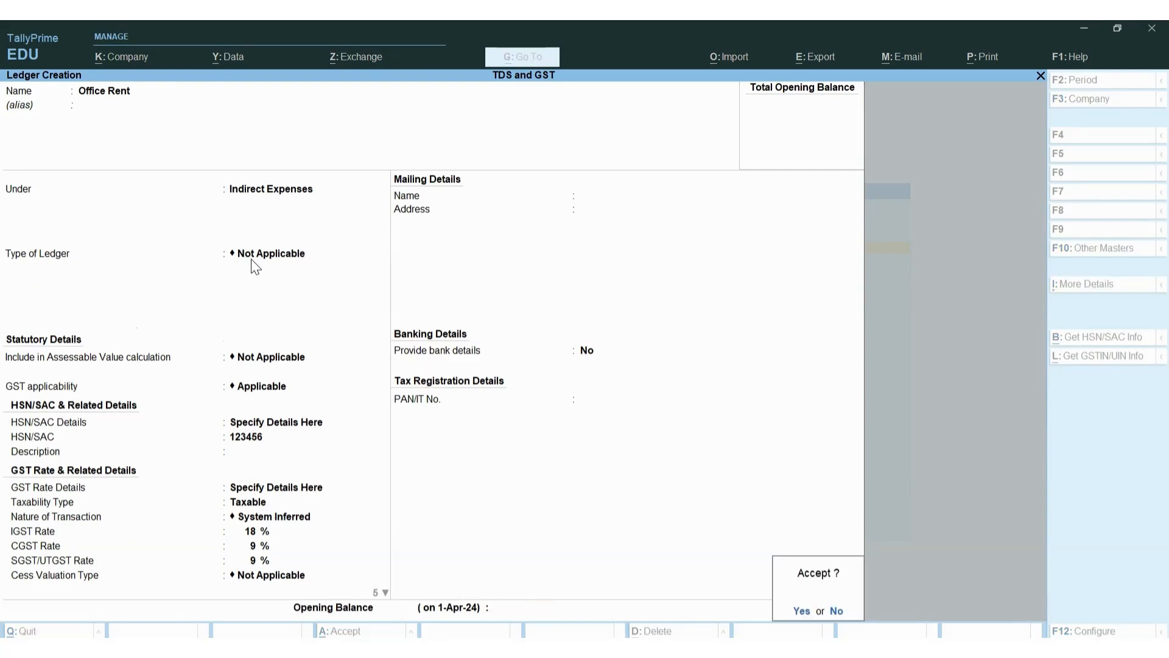
key("Return")
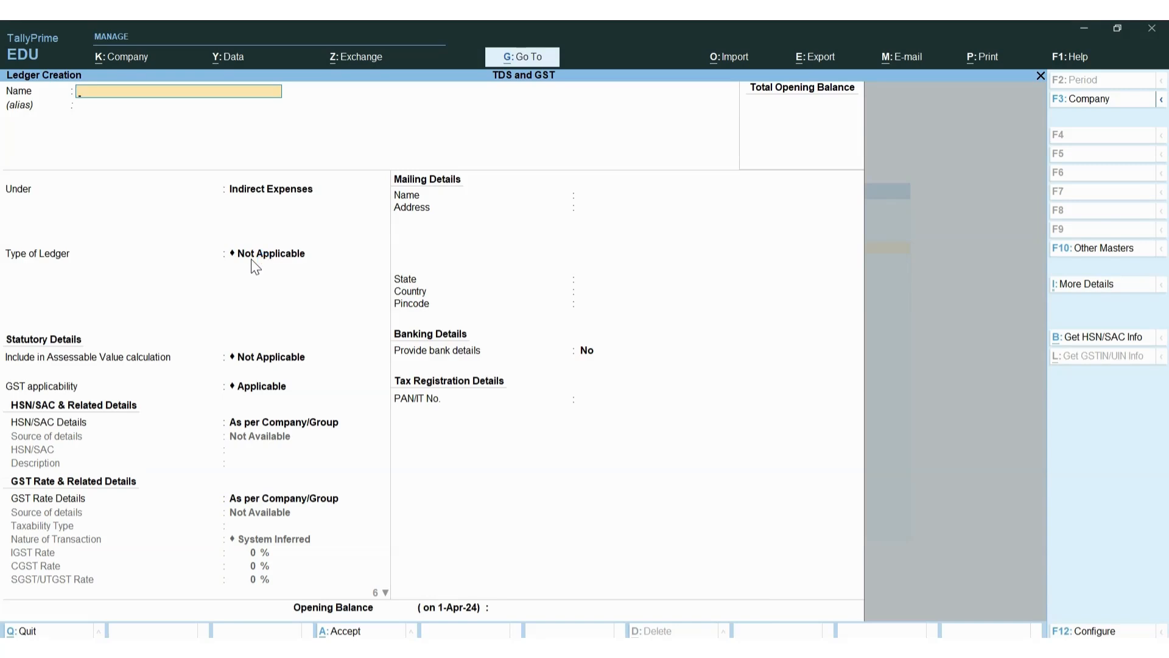
Create ledger ABC Builder under Sundry Creditors with bill-by-bill on and TDS deductible Yes
type("Suk")
key("BackSpace")
key("BackSpace")
key("BackSpace")
type("ABC")
key("BackSpace")
type("BC Builder")
key("Return")
key("Return")
type("Sundry Creditors")
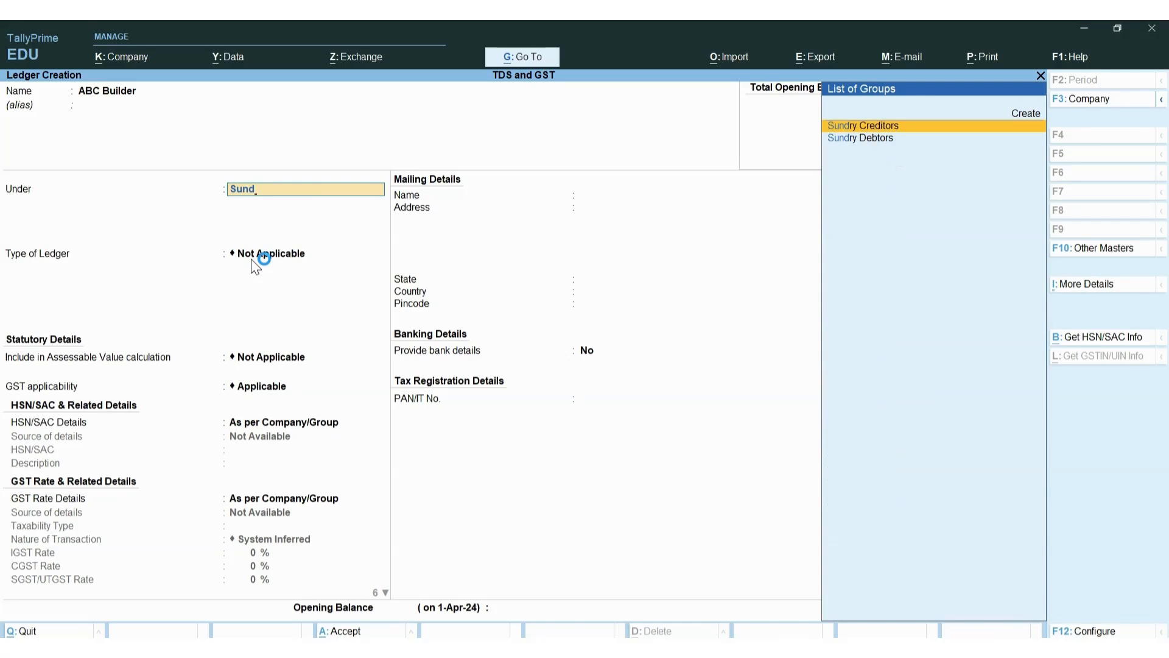
key("Return")
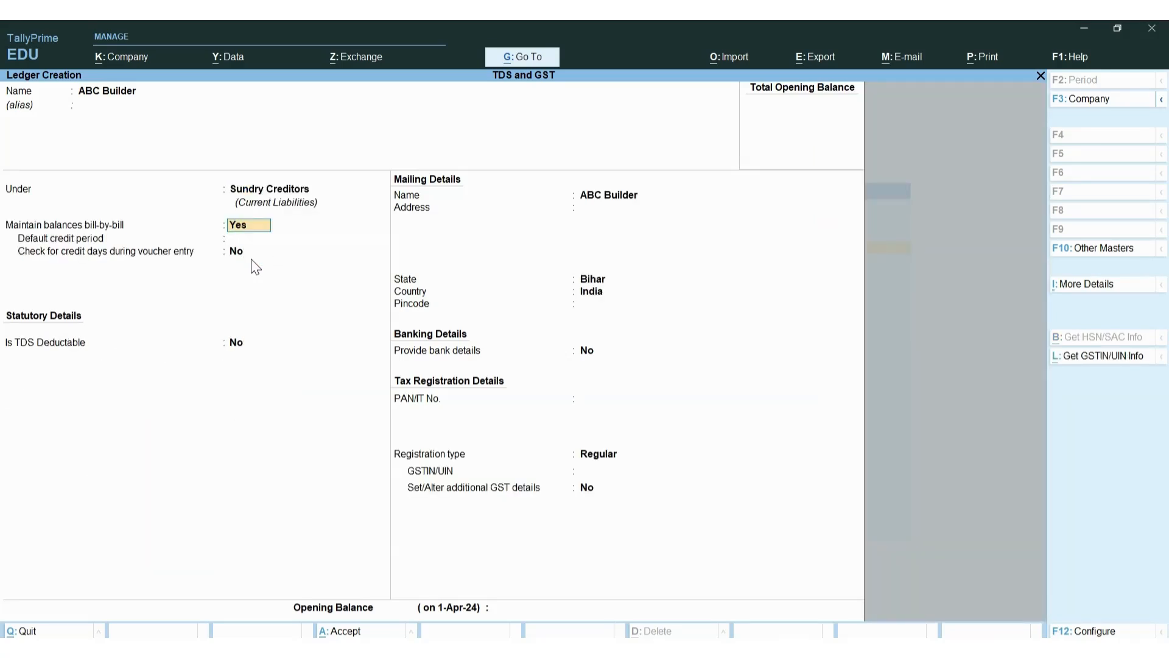
key("Return")
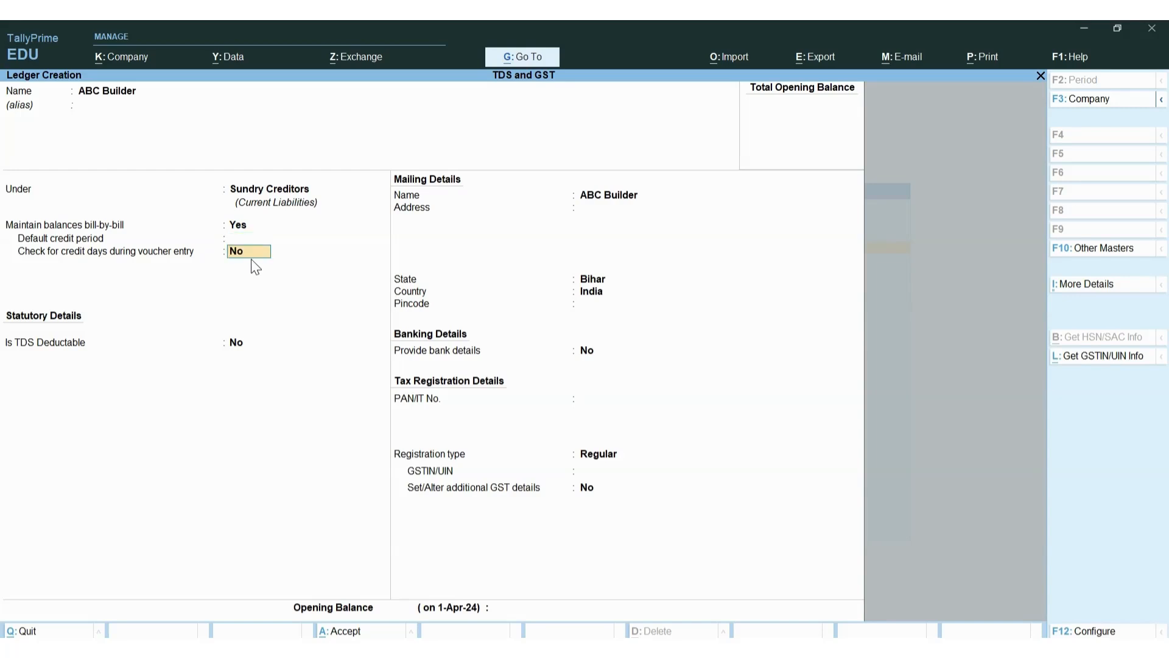
key("Return")
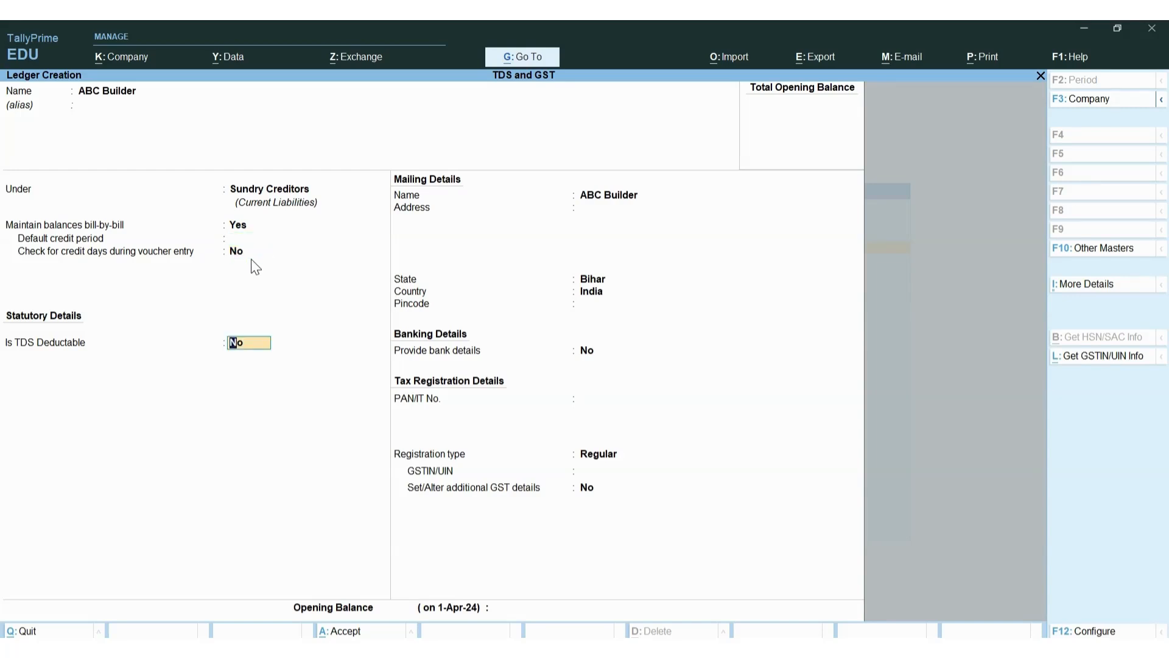
key("y")
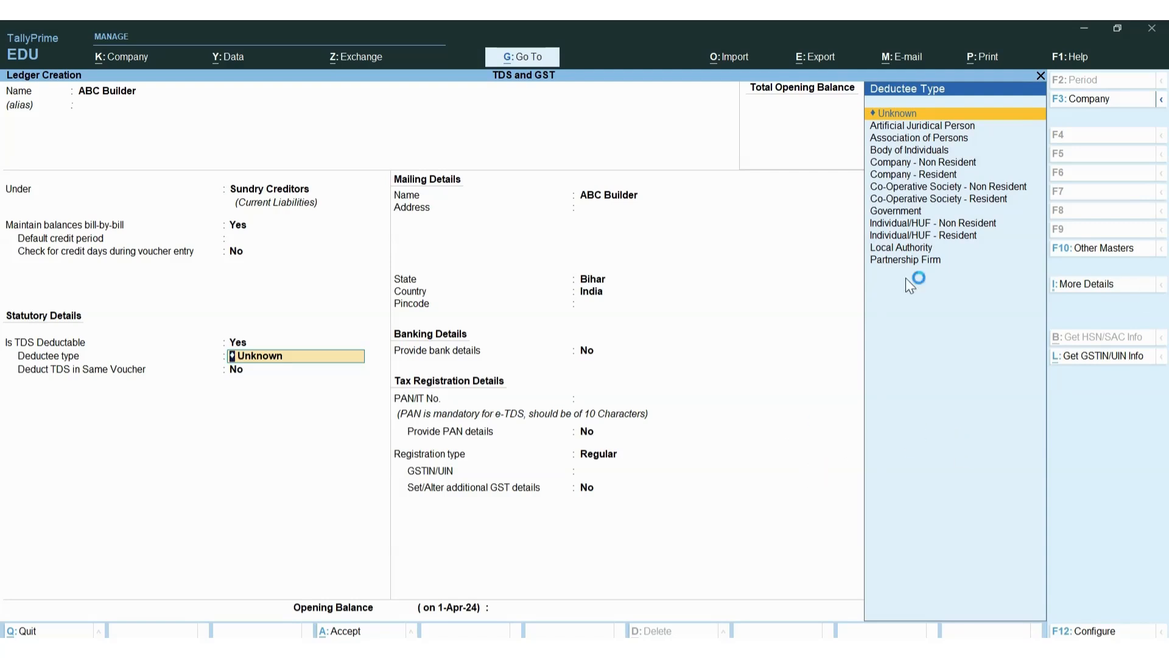
Set ABC Builder's deductee type to Company - Resident
key("Right")
key("Right")
key("BackSpace")
key("BackSpace")
key("BackSpace")
key("Return")
key("Down")
key("Down")
key("Down")
key("Down")
key("Down")
key("Down")
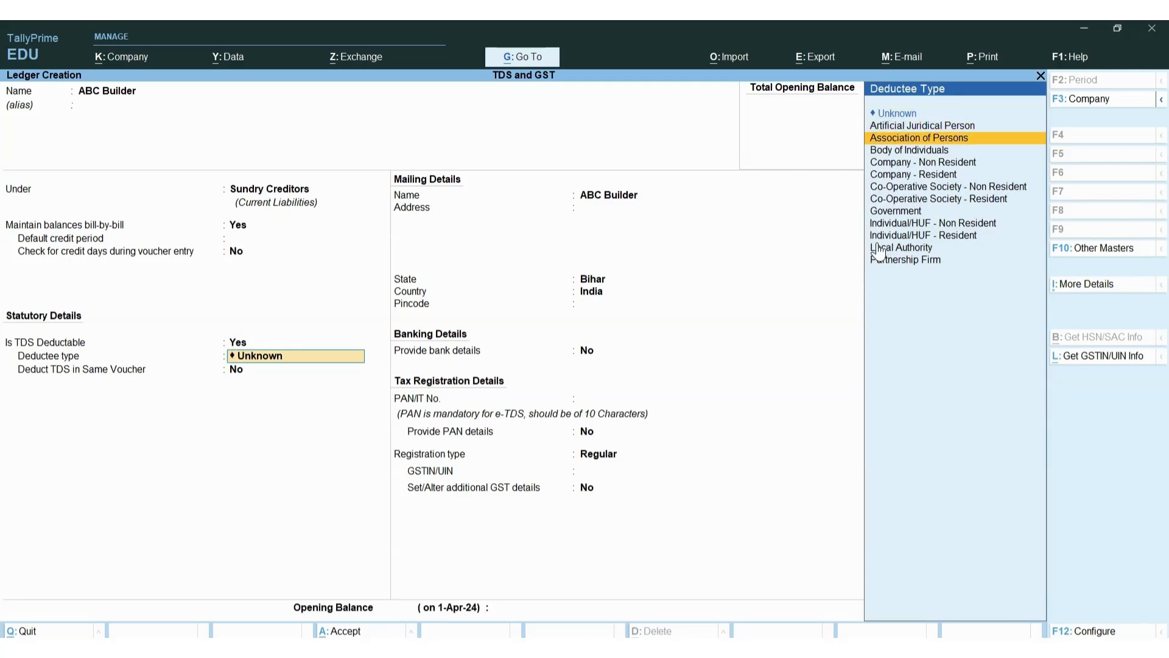
key("Down")
key("Up")
key("Up")
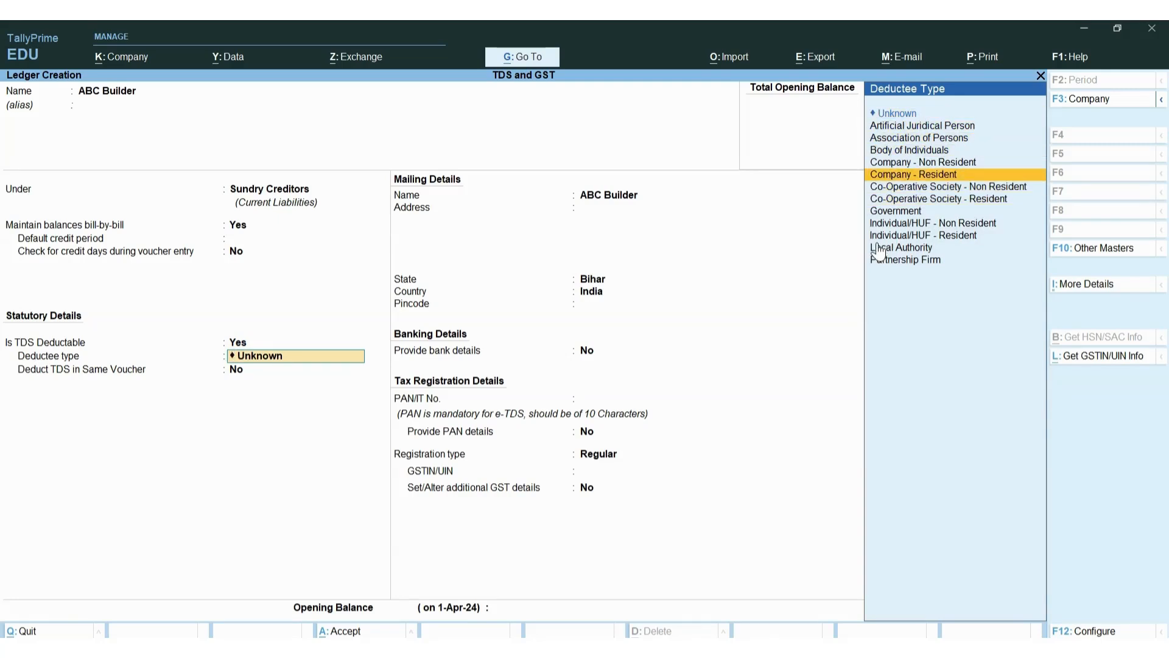
key("Return")
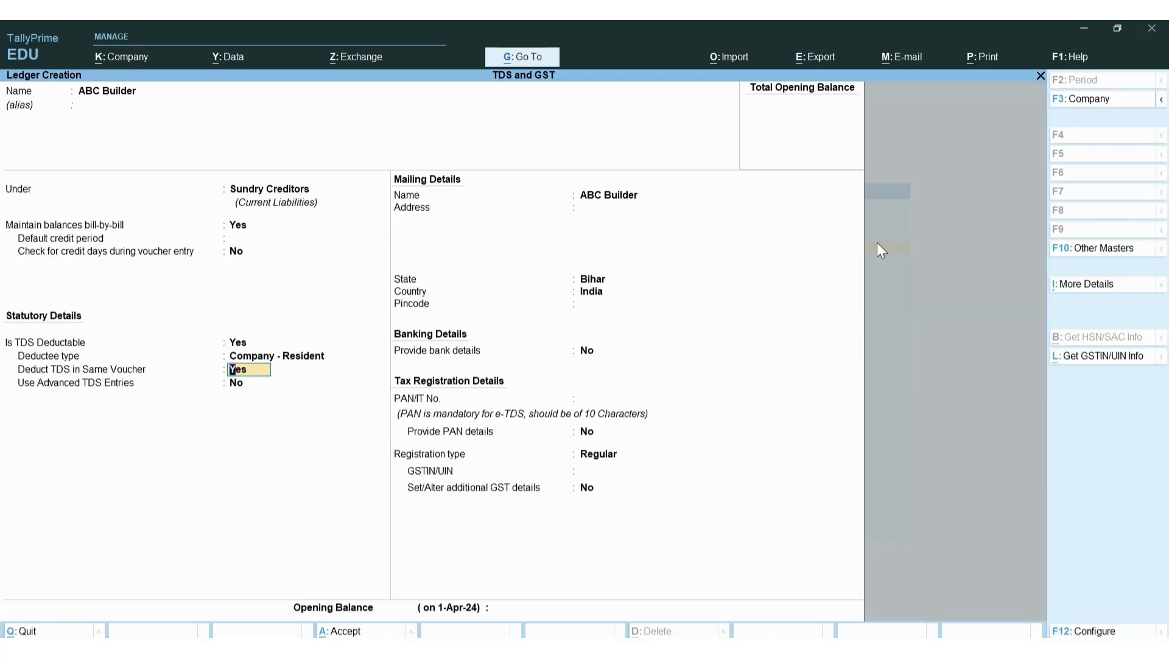
Deduct TDS in the same voucher with Rent as nature of payment, keeping Regular registration
key("Return")
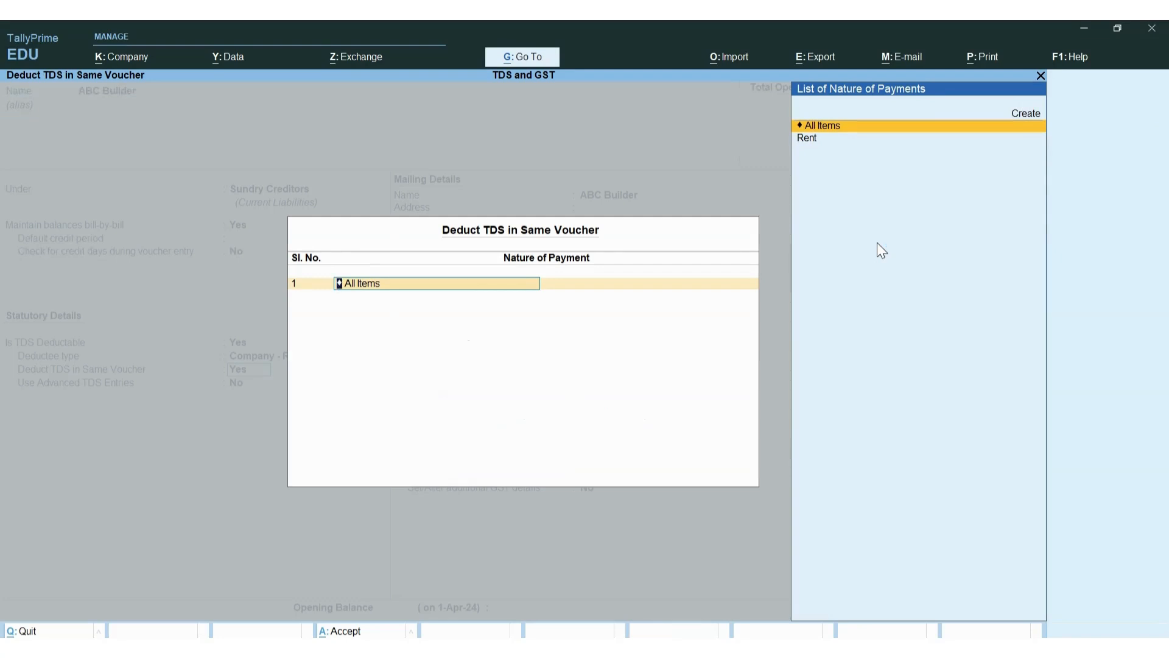
key("Down")
key("Return")
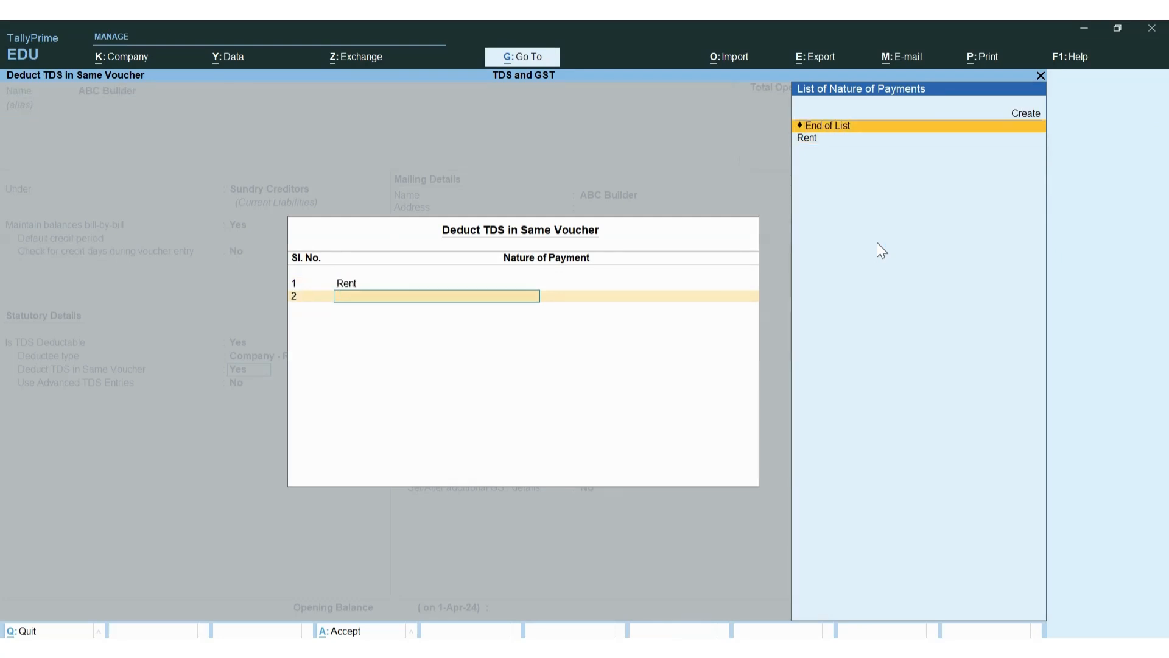
key("Return")
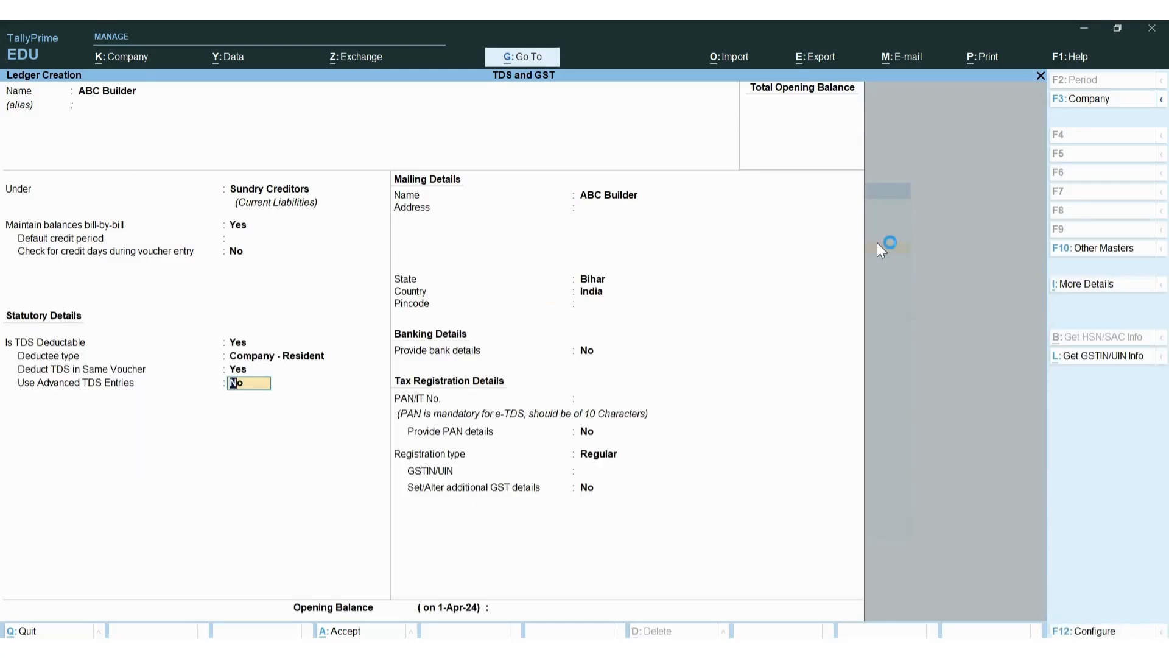
key("Return")
key("Return")
key("Return")
key("Return")
key("Return")
key("Return")
key("Return")
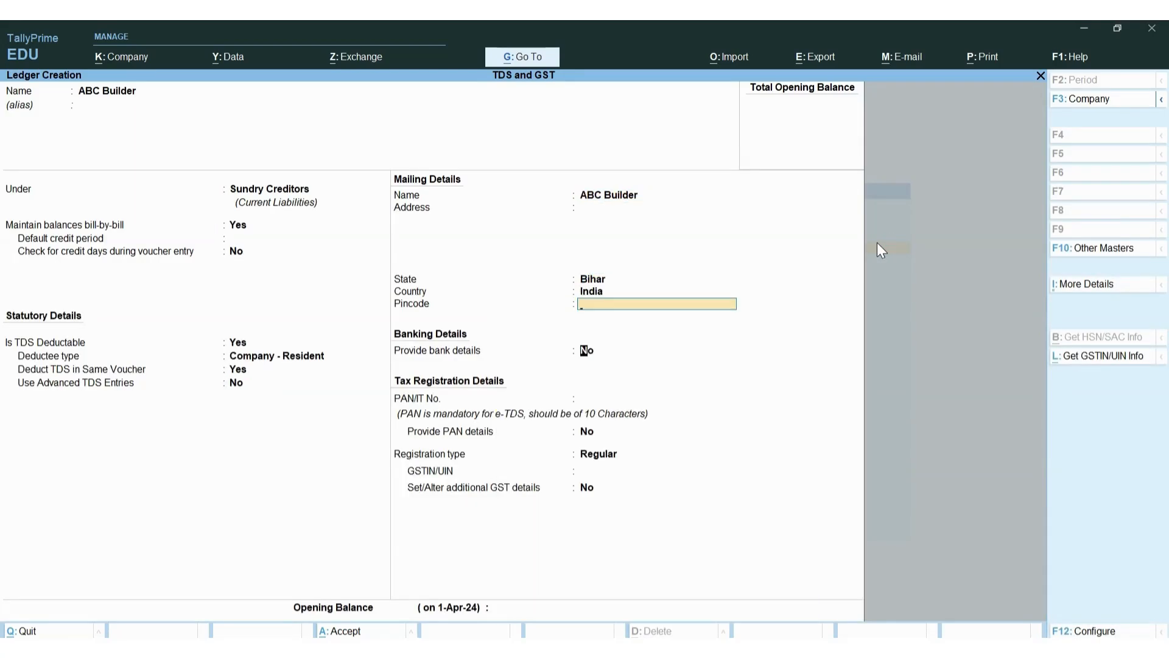
key("Return")
key("Return")
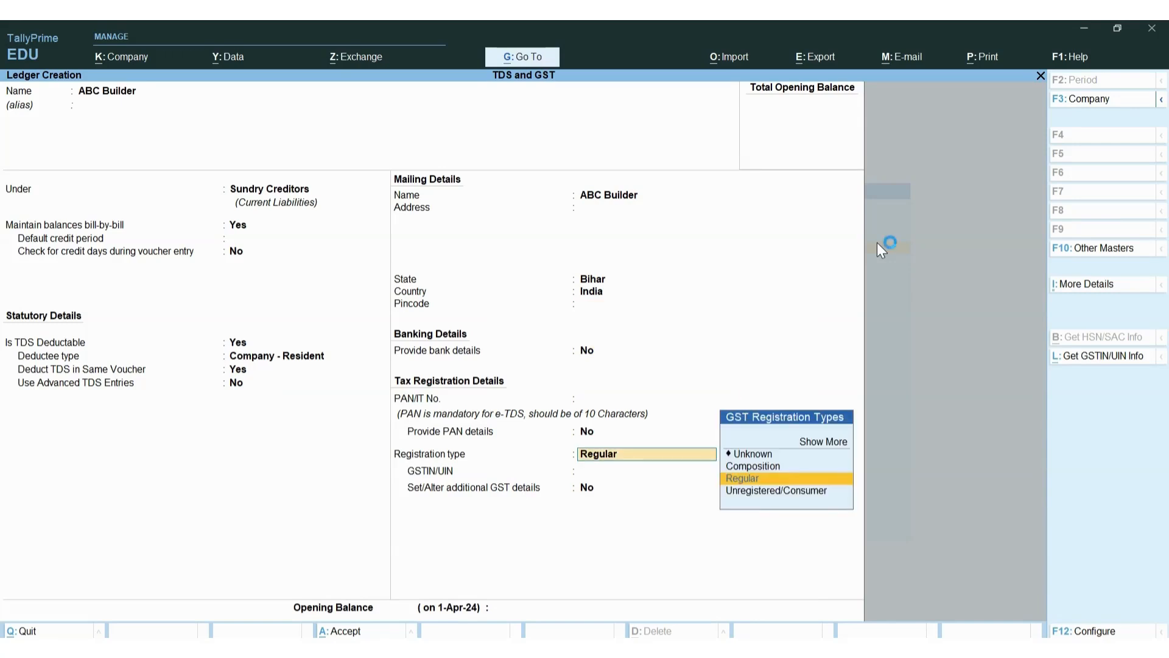
key("Return")
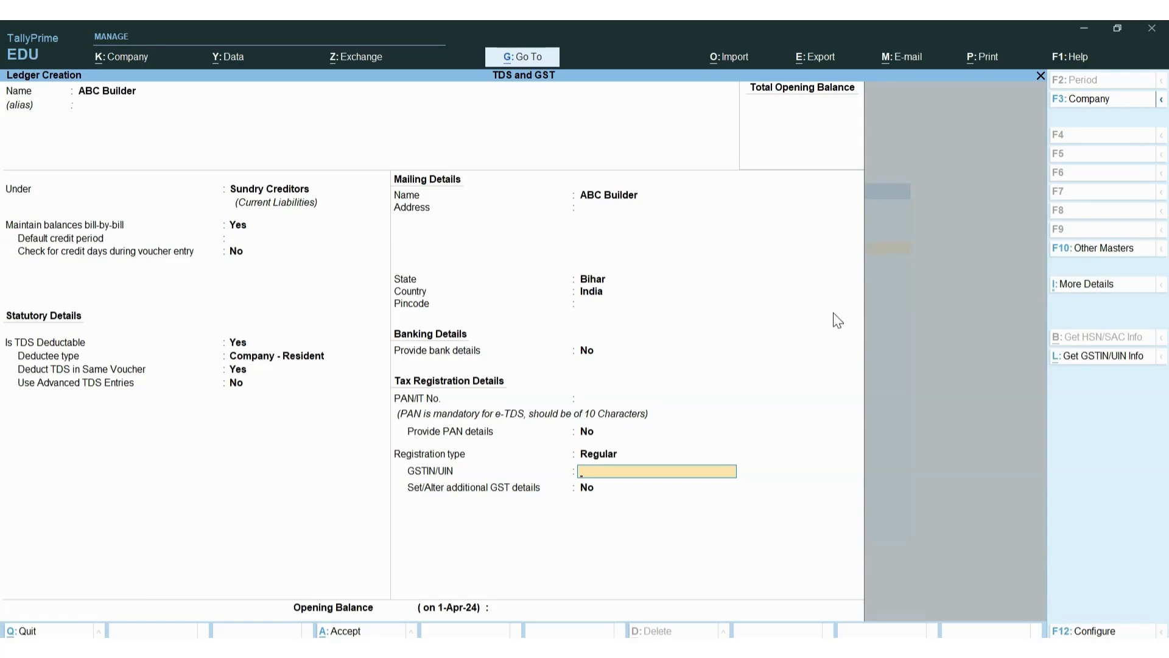
key("alt+Tab")
Copy a Bihar GSTIN from the Chrome search results and return to TallyPrime
key("alt+Tab")
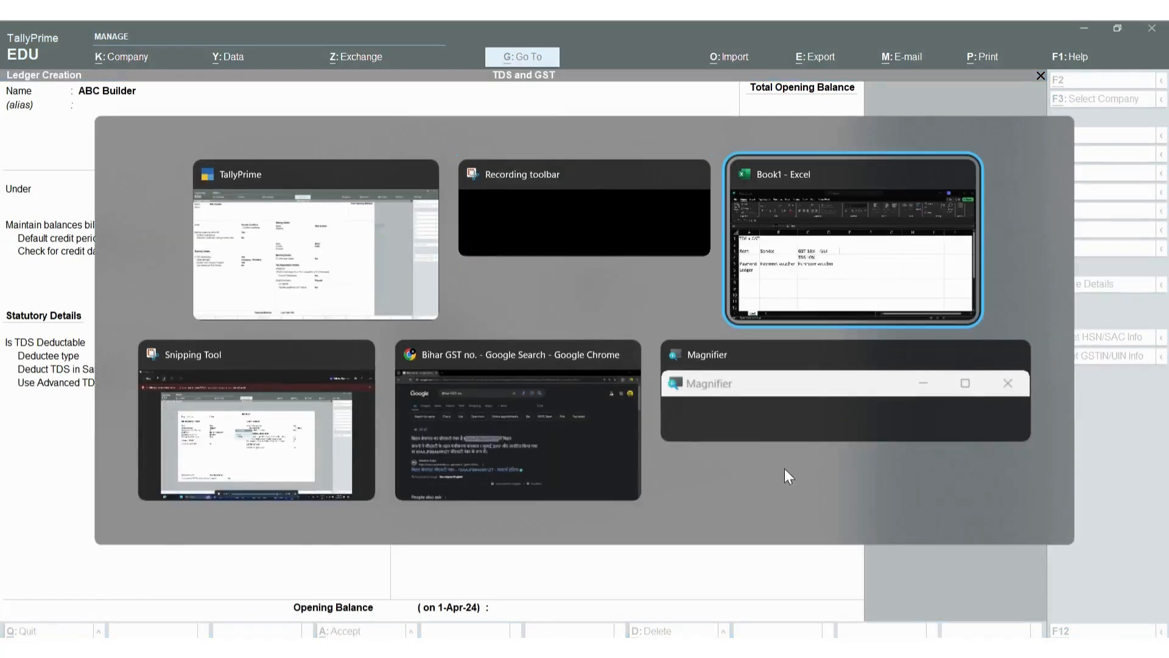
key("alt+Tab")
key("alt+Tab")
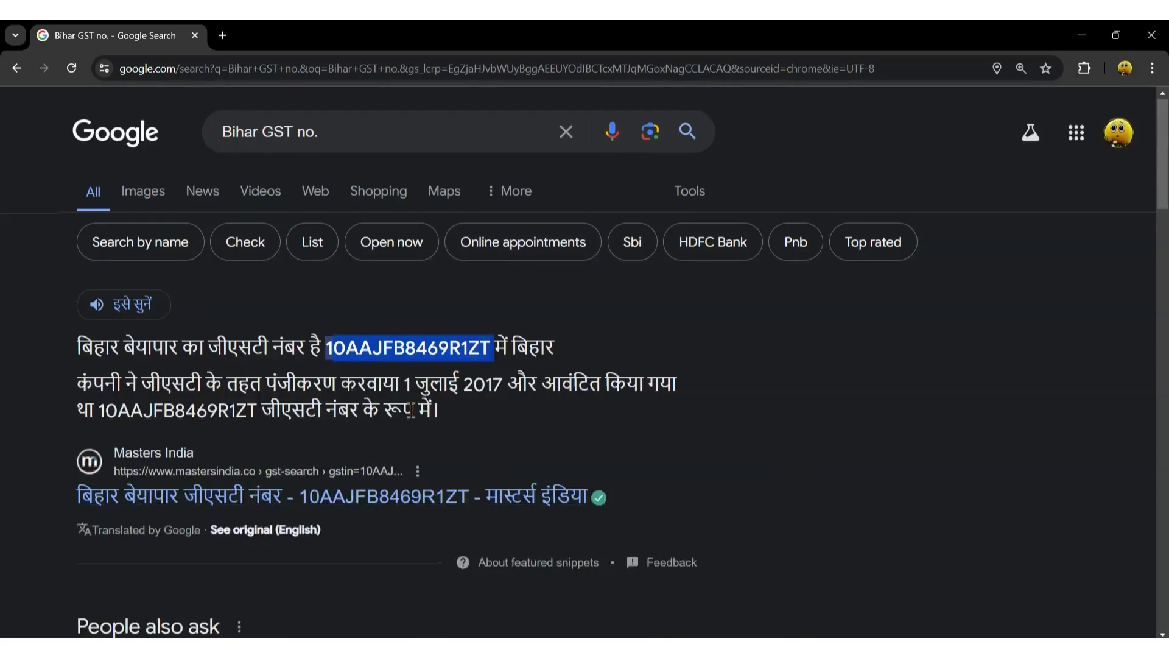
scroll(410, 412, "down", 3)
scroll(409, 415, "down", 3)
scroll(410, 414, "down", 1)
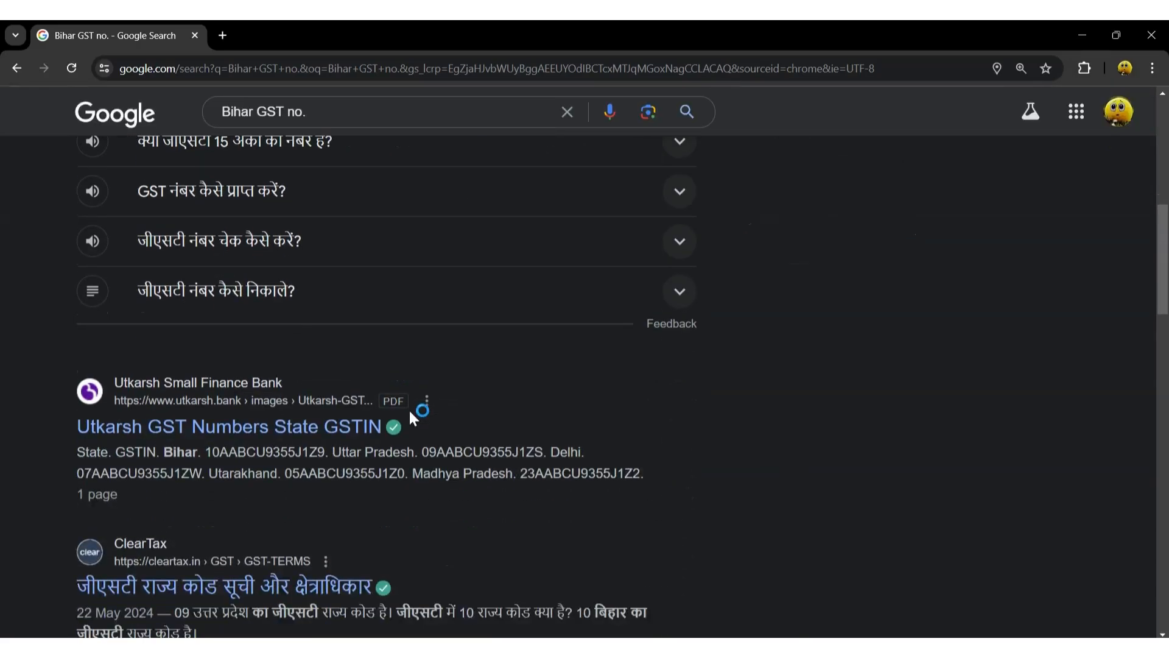
mouse_move(327, 452)
left_mouse_down()
mouse_move(207, 452)
mouse_move(324, 452)
left_mouse_up()
key("ctrl+c")
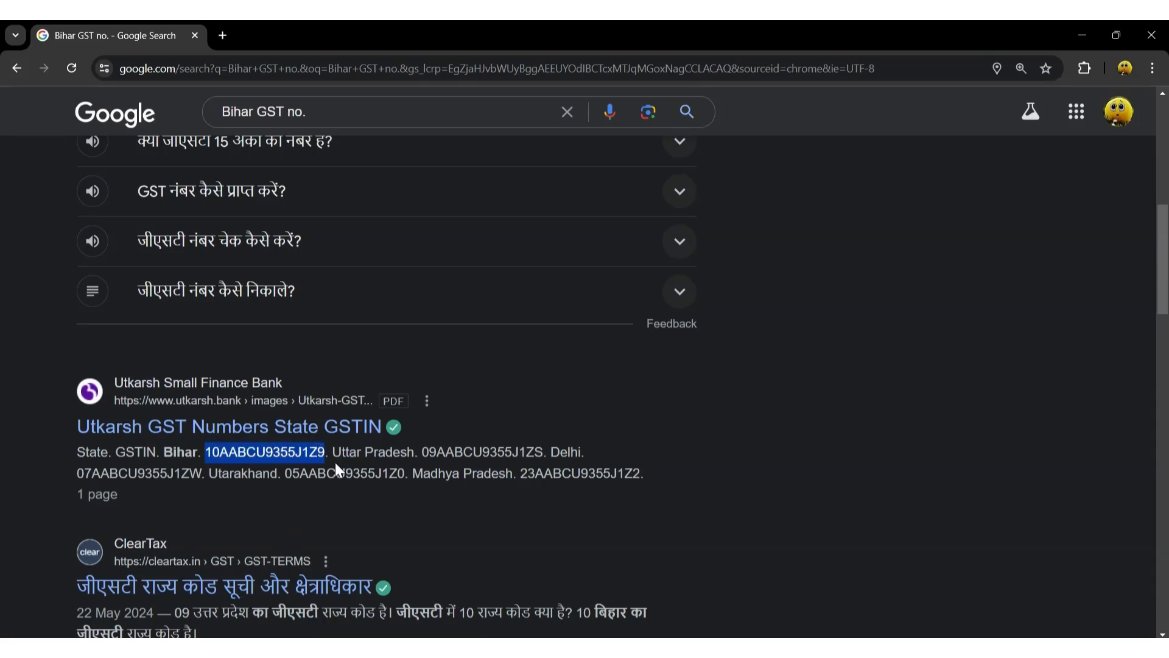
key("alt+Tab")
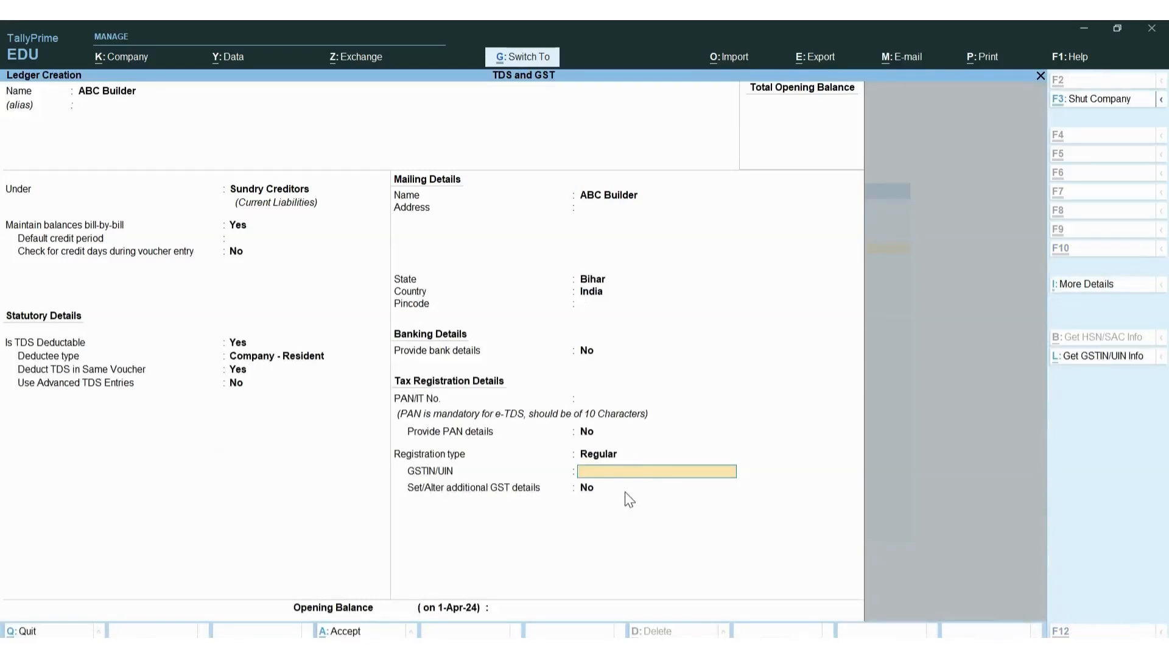
Paste the Bihar GSTIN and enter ABC Builder's PAN, keeping Regular registration
key("ctrl+v")
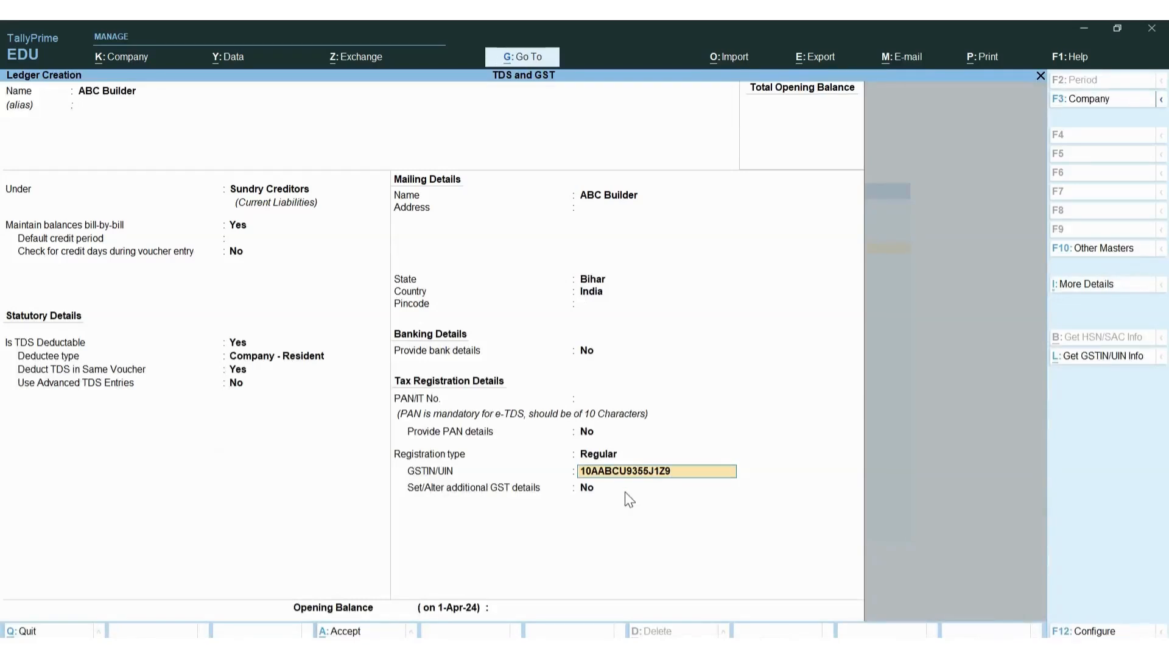
key("Return")
key("BackSpace")
key("BackSpace")
key("BackSpace")
key("BackSpace")
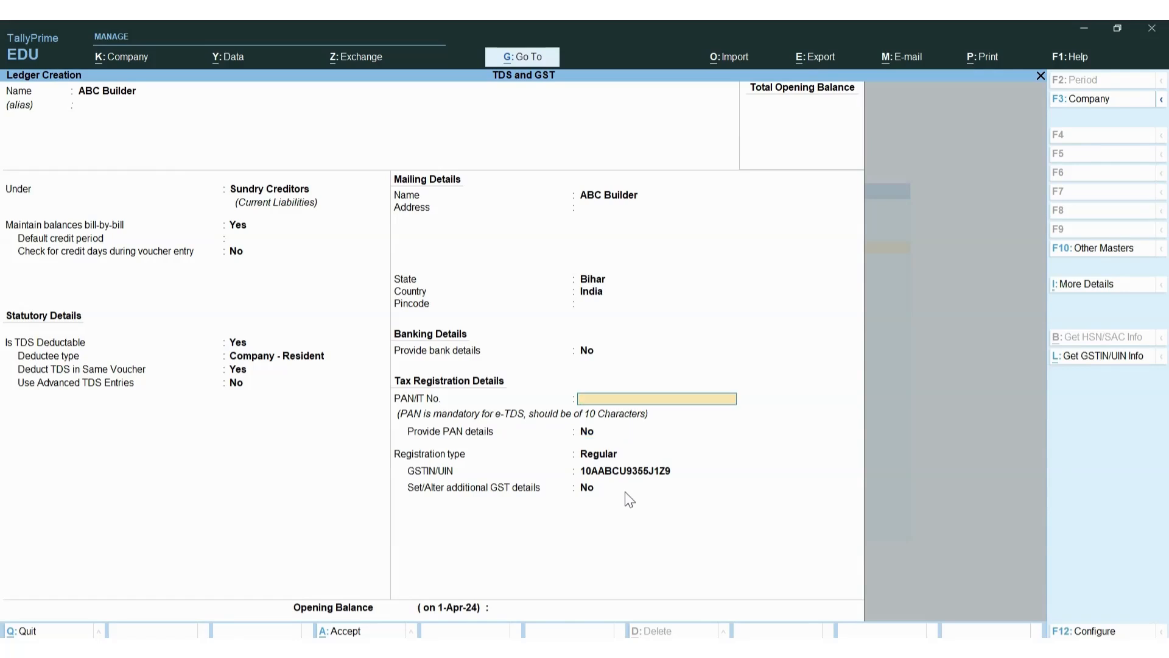
key("Return")
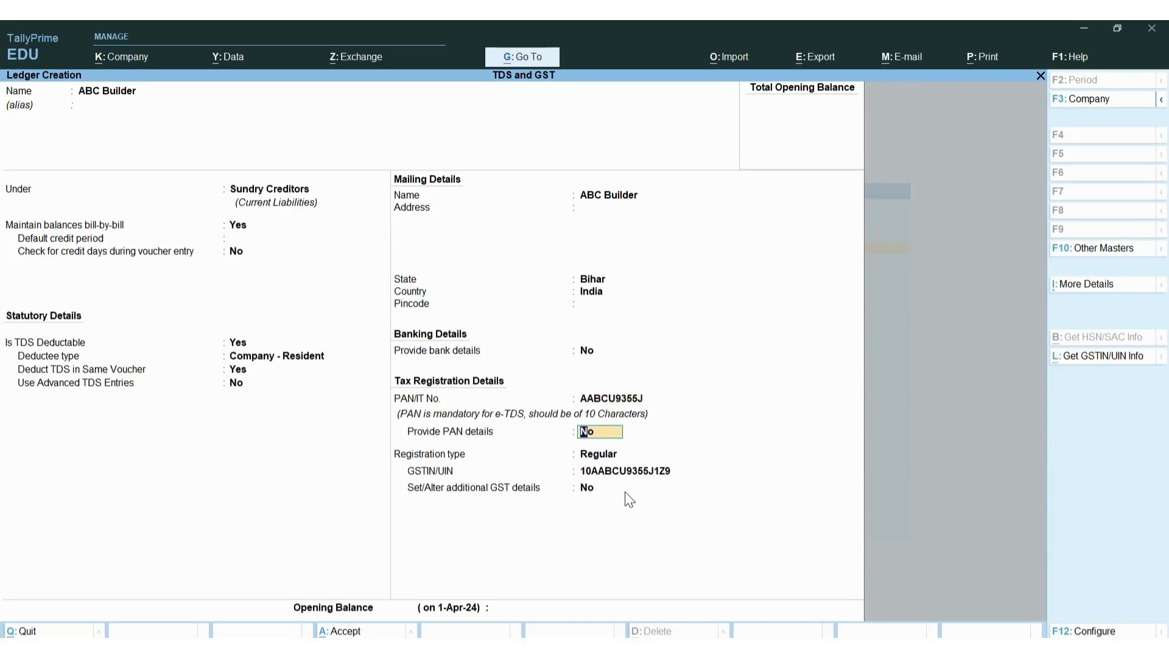
key("Return")
key("Return")
key("Return")
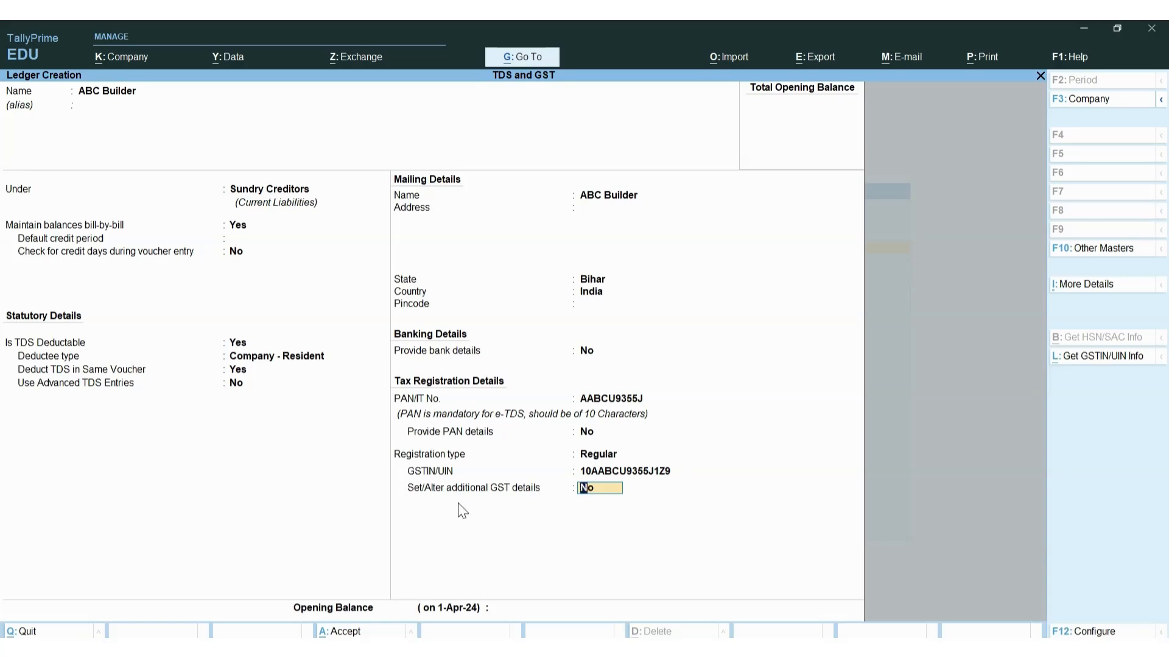
Save the ABC Builder ledger and start a new ledger named HDFC Bank
key("Return")
key("Return")
key("Return")
type("HDFC Bank")
key("Return")
key("Return")
Put HDFC Bank under Bank Accounts with a 10,00,00,000 Dr opening balance and save it
type("Ba")
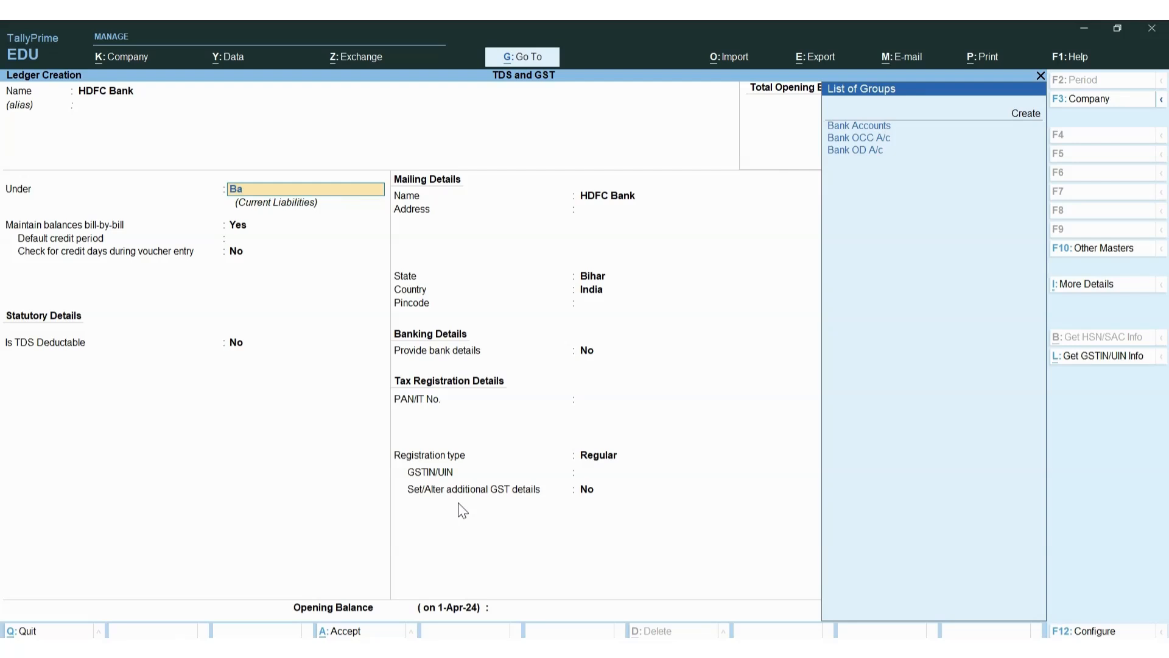
key("Return")
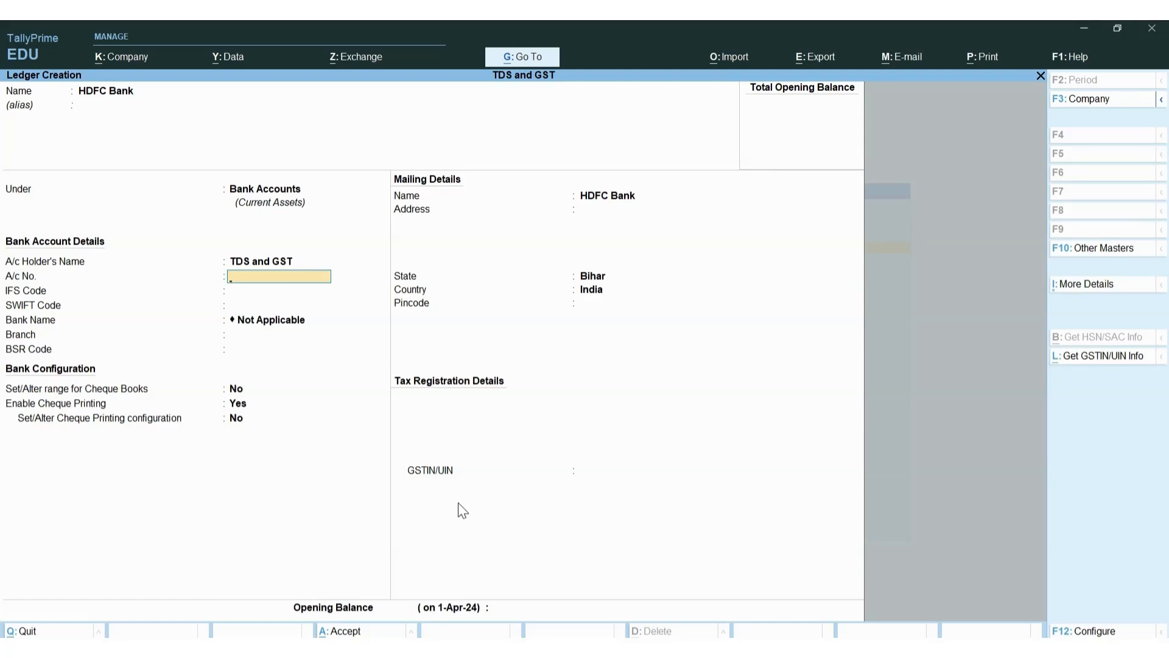
key("Return")
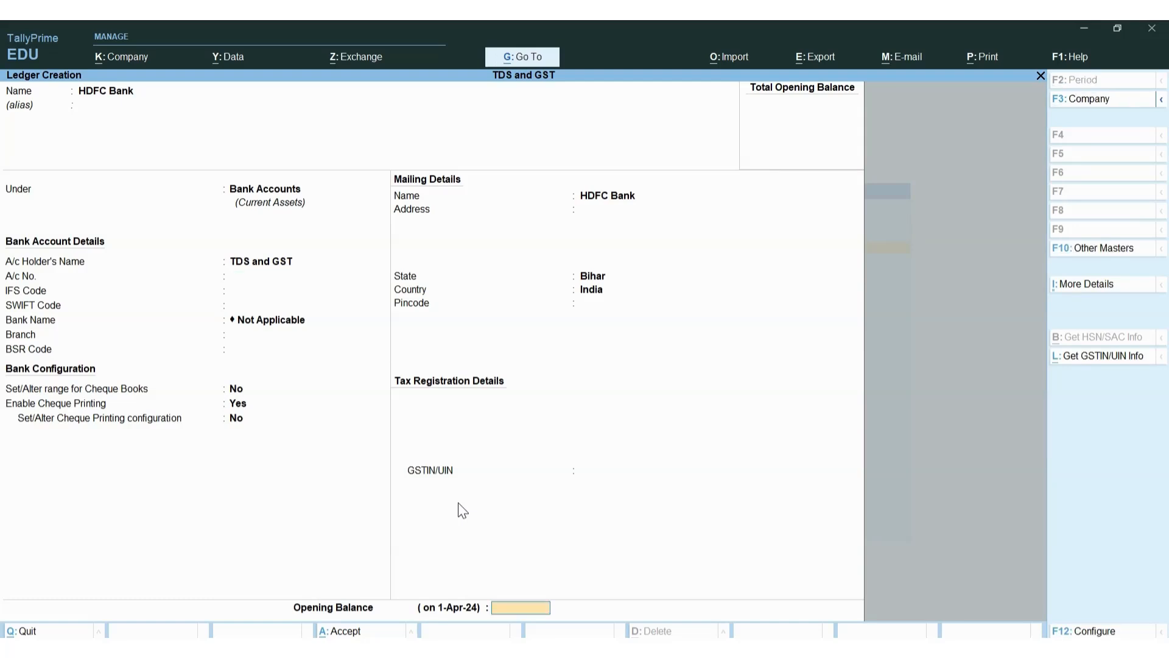
type("10,00,00,000")
key("Return")
key("Return")
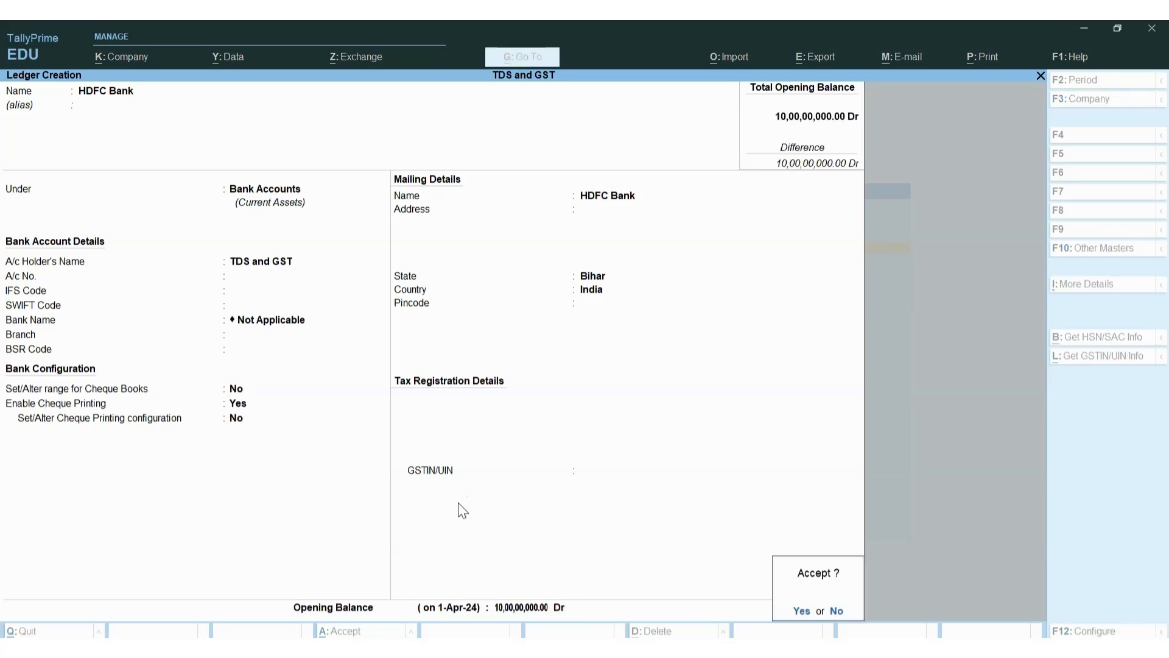
key("Return")
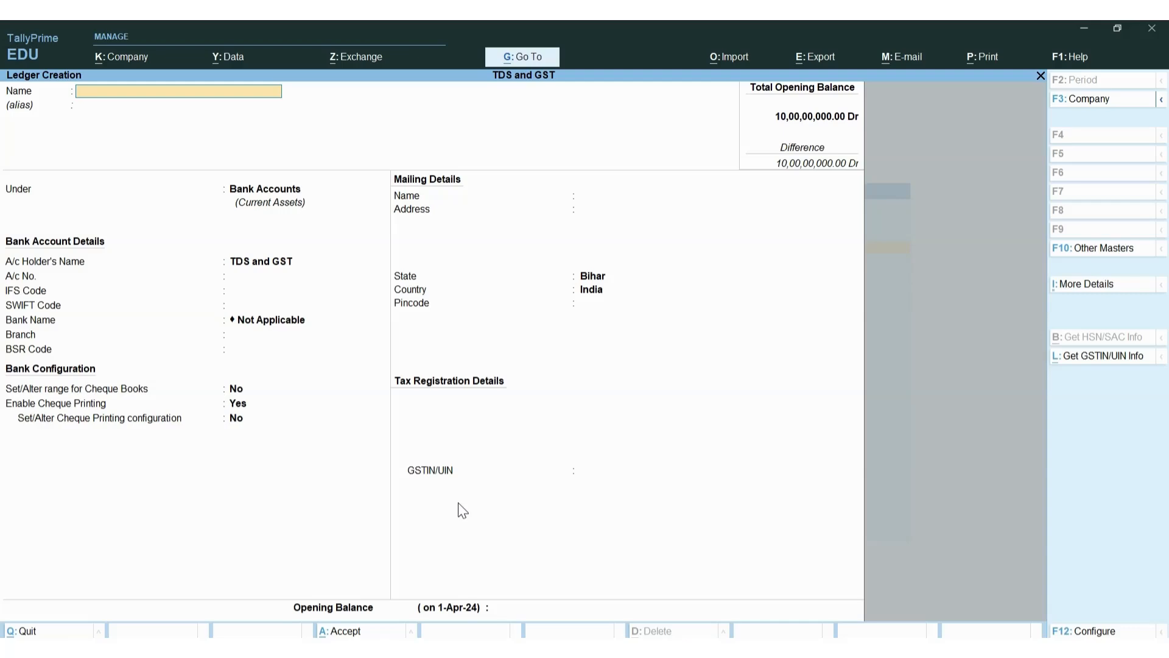
Click through the browser window, then return to TallyPrime
key("alt+Tab")
key("alt+Tab")
key("alt+Tab")
key("alt+Tab")
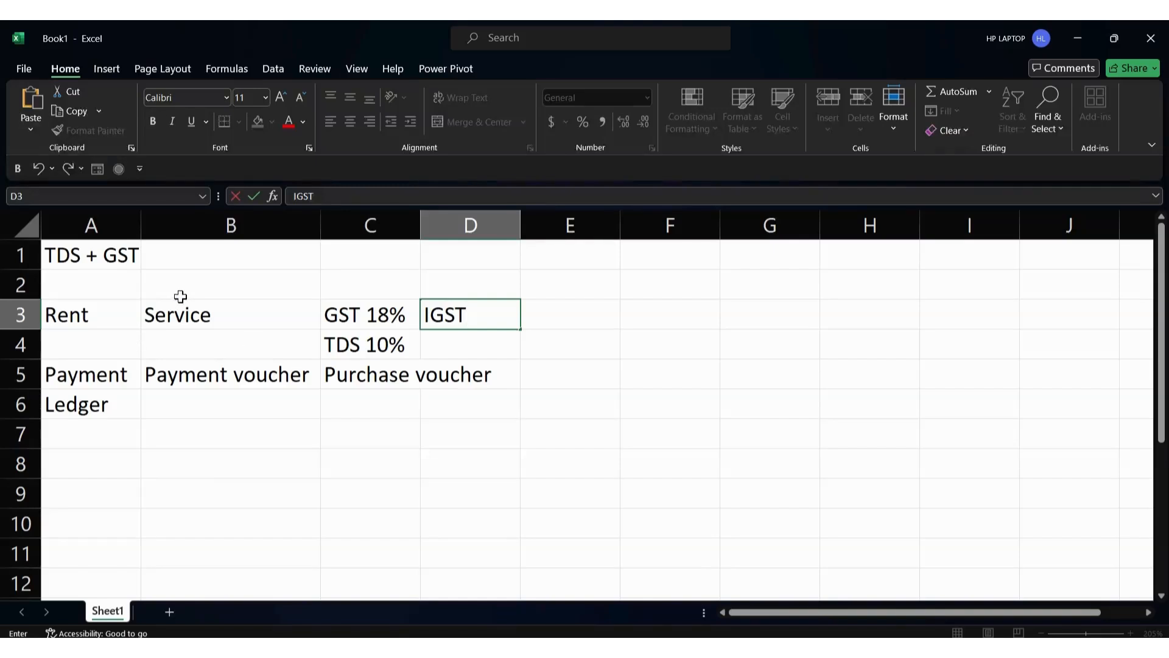
left_click(180, 296)
left_click(115, 263)
left_click(186, 316)
left_click(338, 313)
key("alt+Tab")
key("alt+Tab")
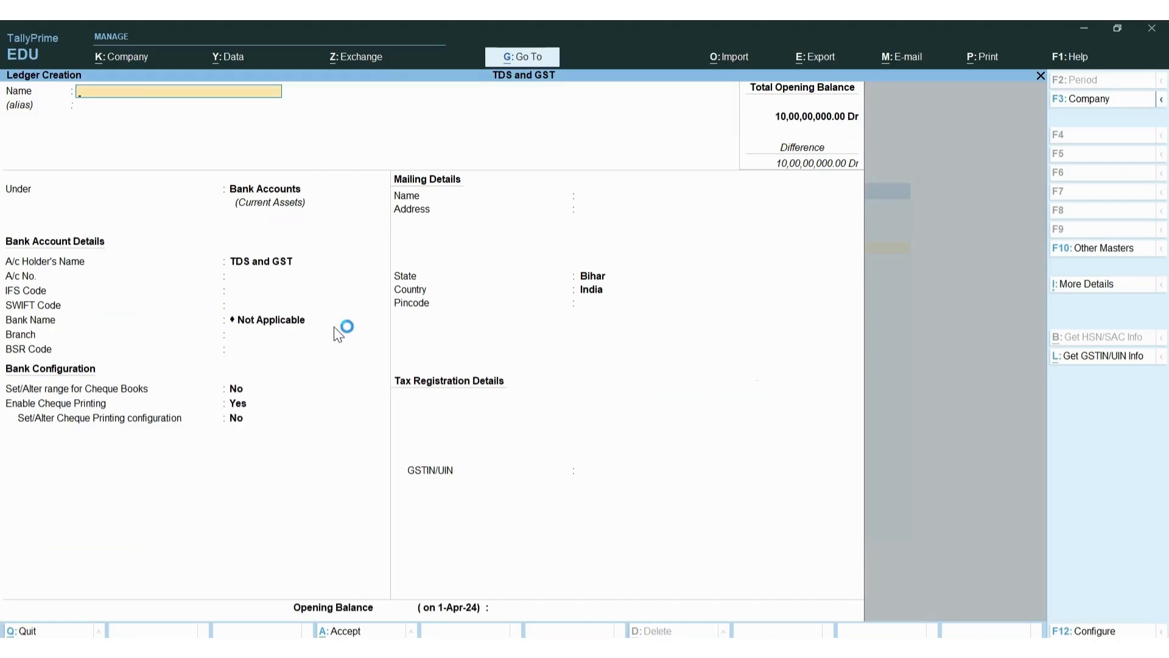
Create ledger CGST under Duties & Taxes with duty type GST and tax type CGST
type("CGST")
key("Return")
type("Du")
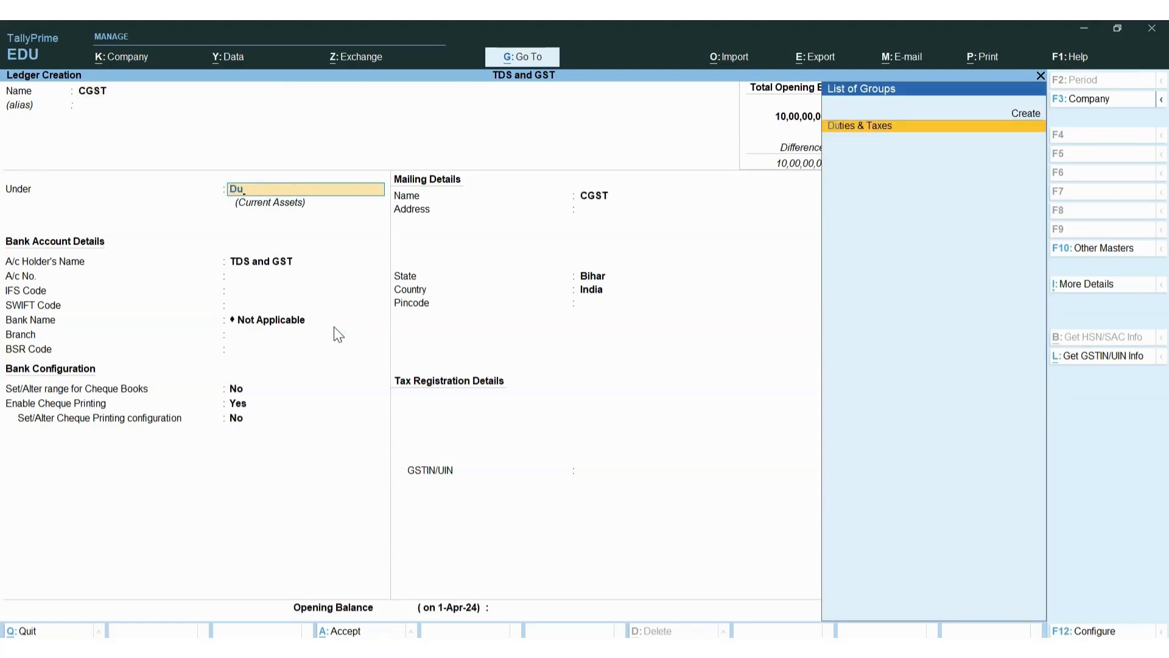
key("Return")
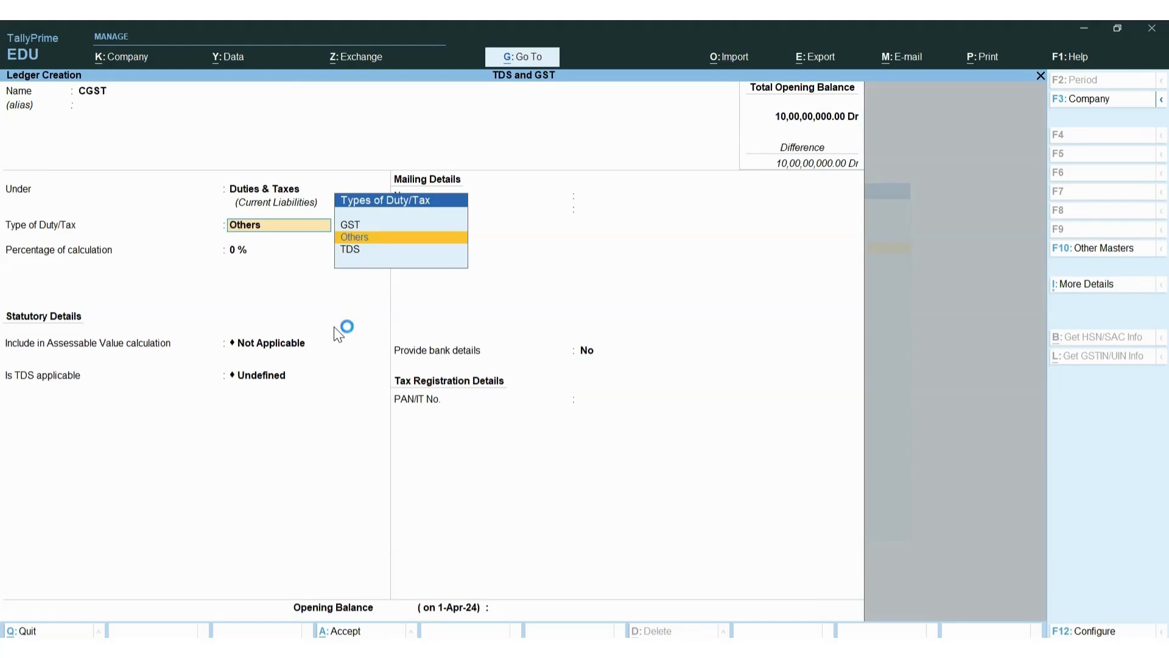
key("Up")
key("Return")
key("Down")
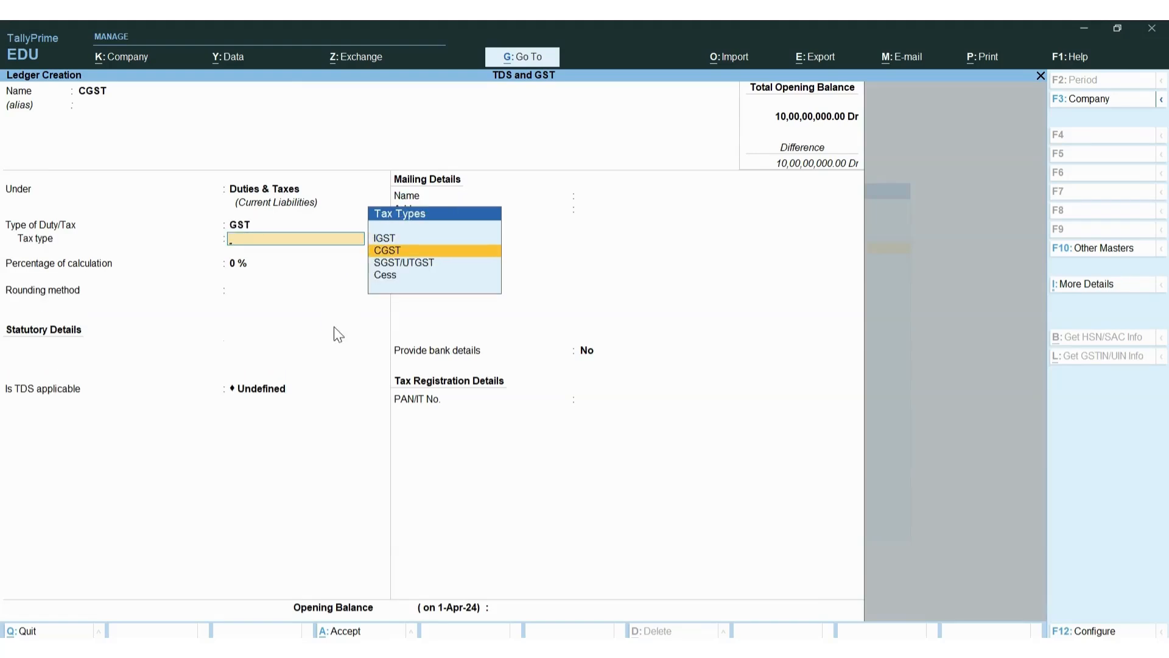
key("Return")
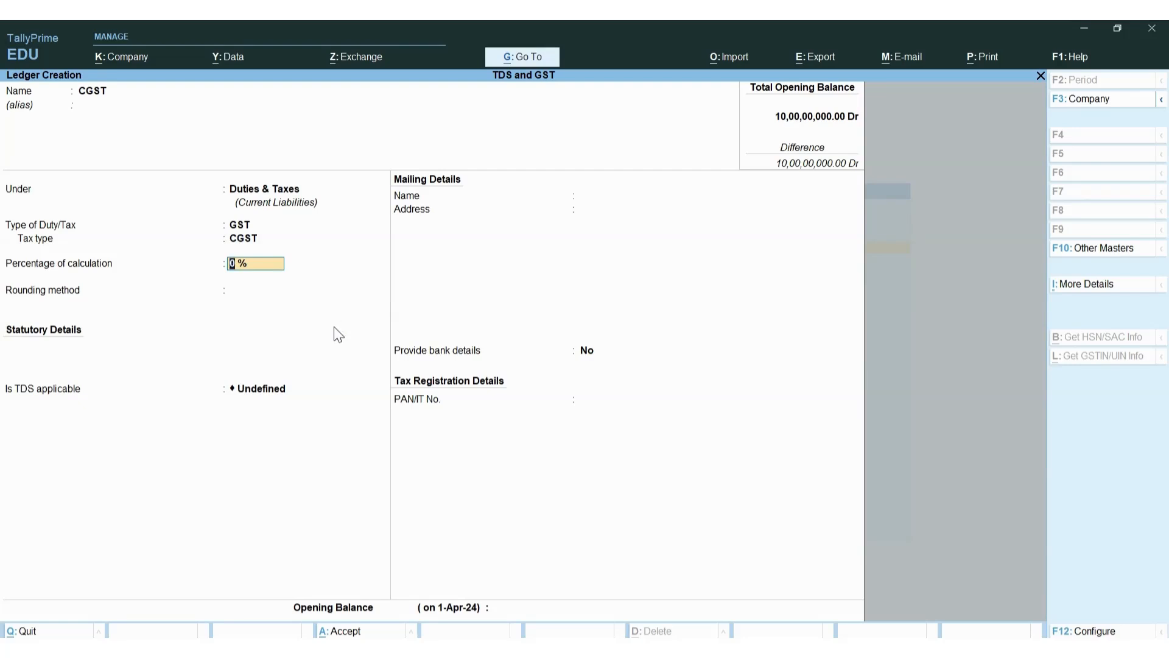
Set the CGST rate to 9 %, mark TDS Not Applicable, and save the ledger
type("9")
key("Return")
key("Return")
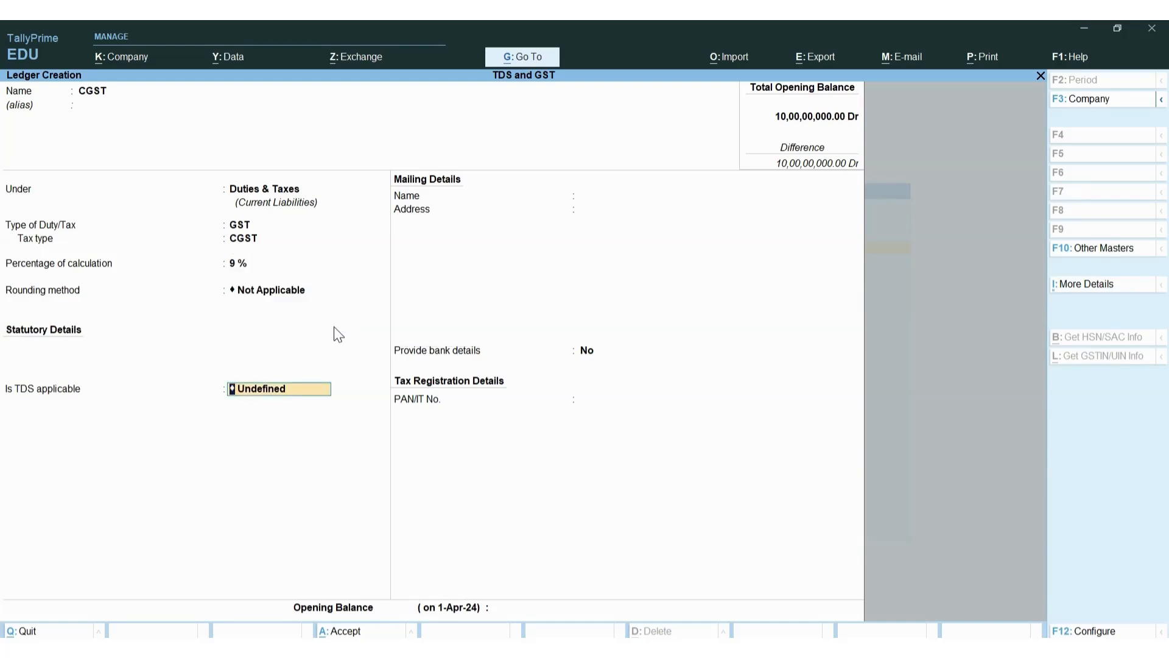
key("BackSpace")
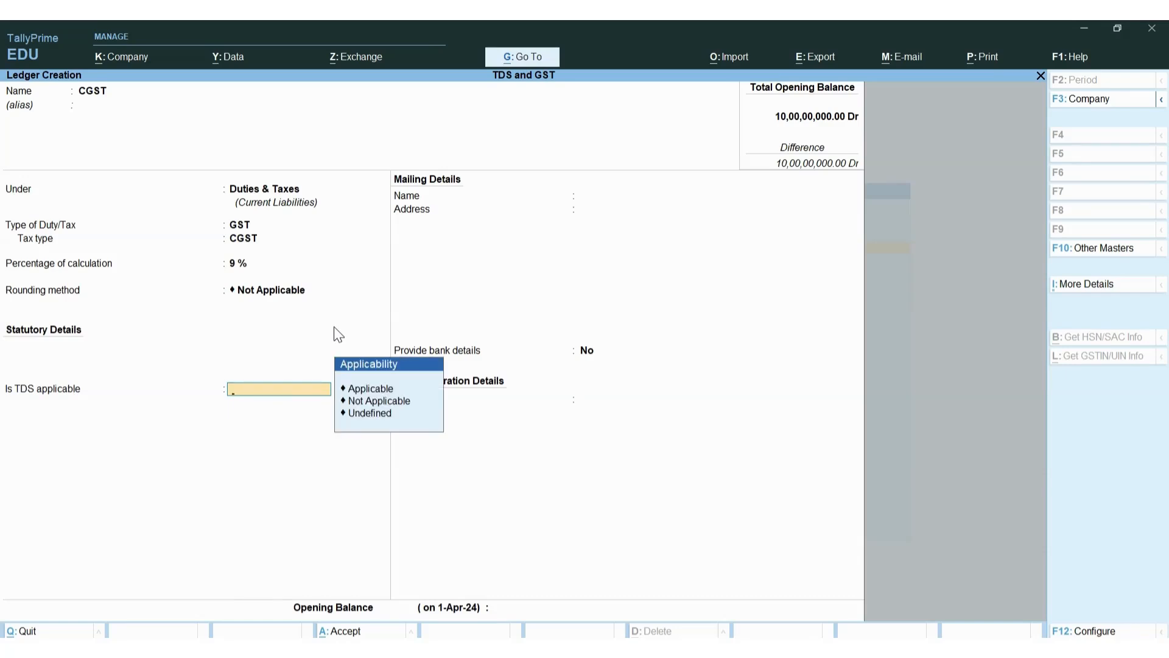
key("Down")
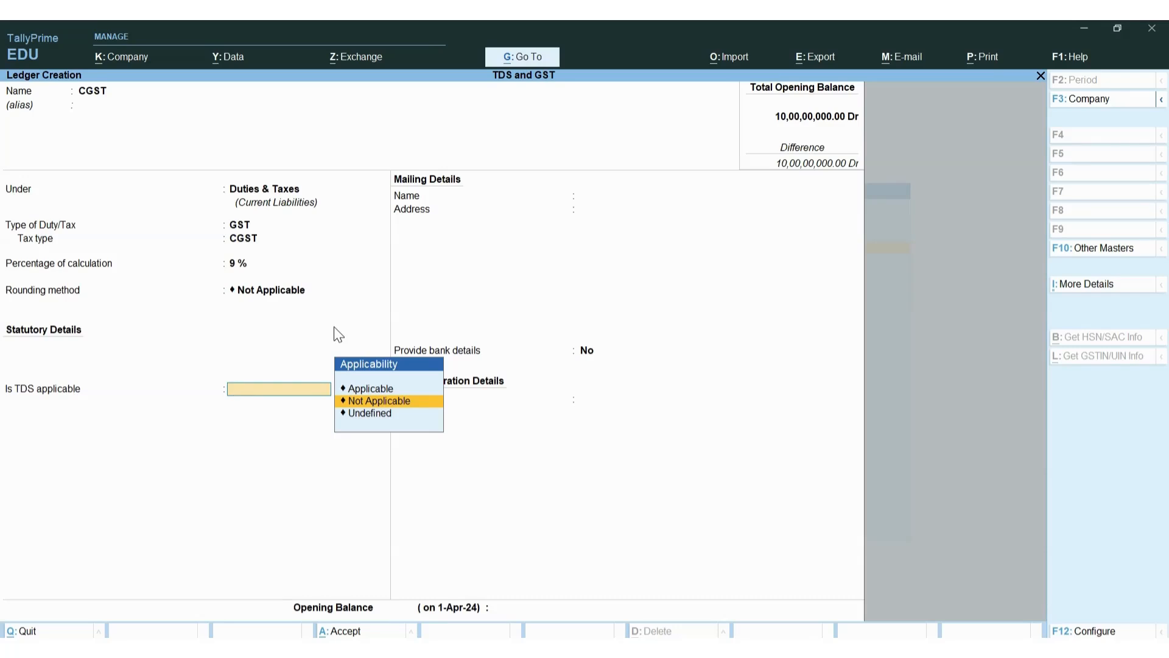
key("Return")
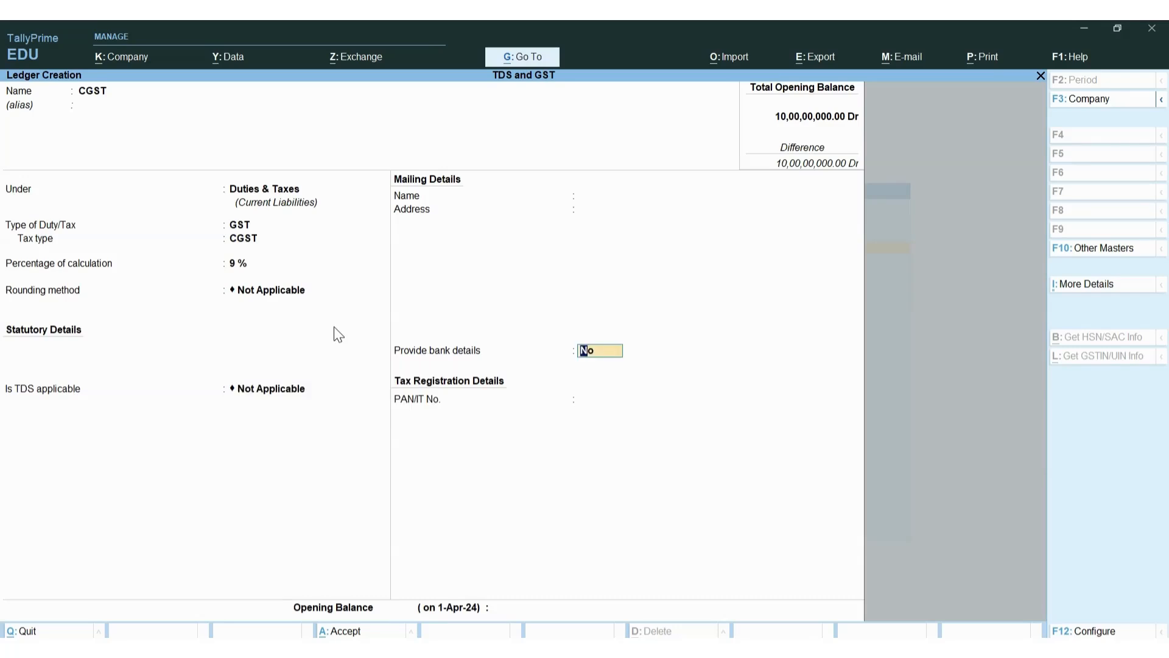
key("Return")
key("Return")
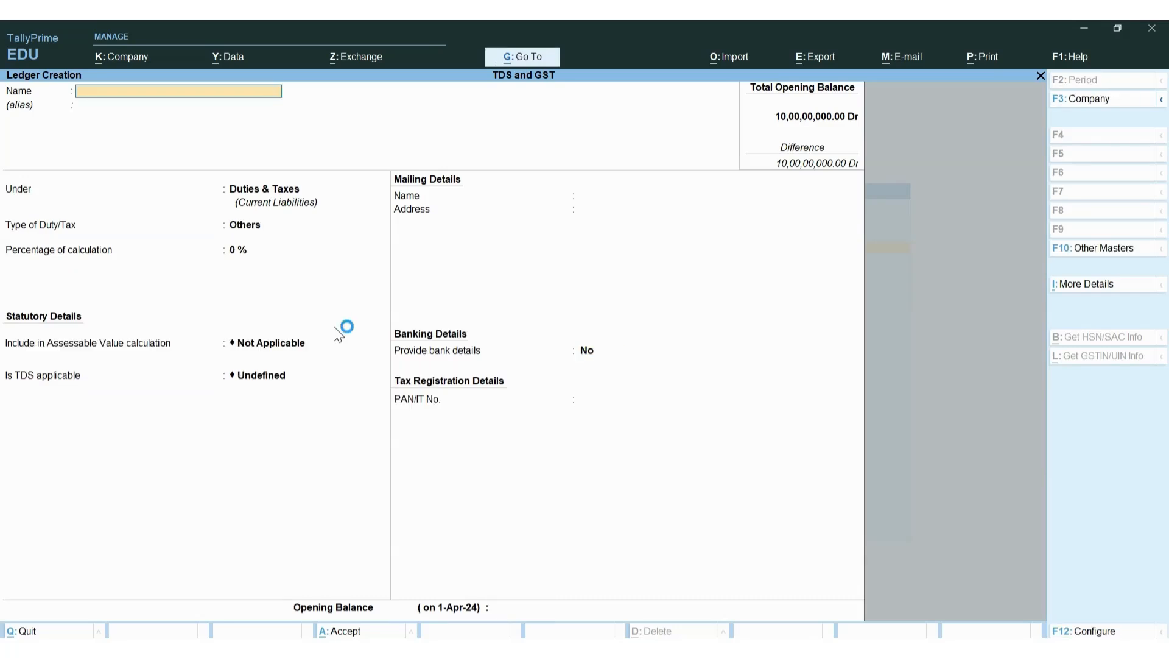
Create ledger SGST under Duties & Taxes with duty type GST and tax type SGST/UTGST
type("Sgs")
key("BackSpace")
key("BackSpace")
type("GS")
key("Return")
key("Return")
key("Return")
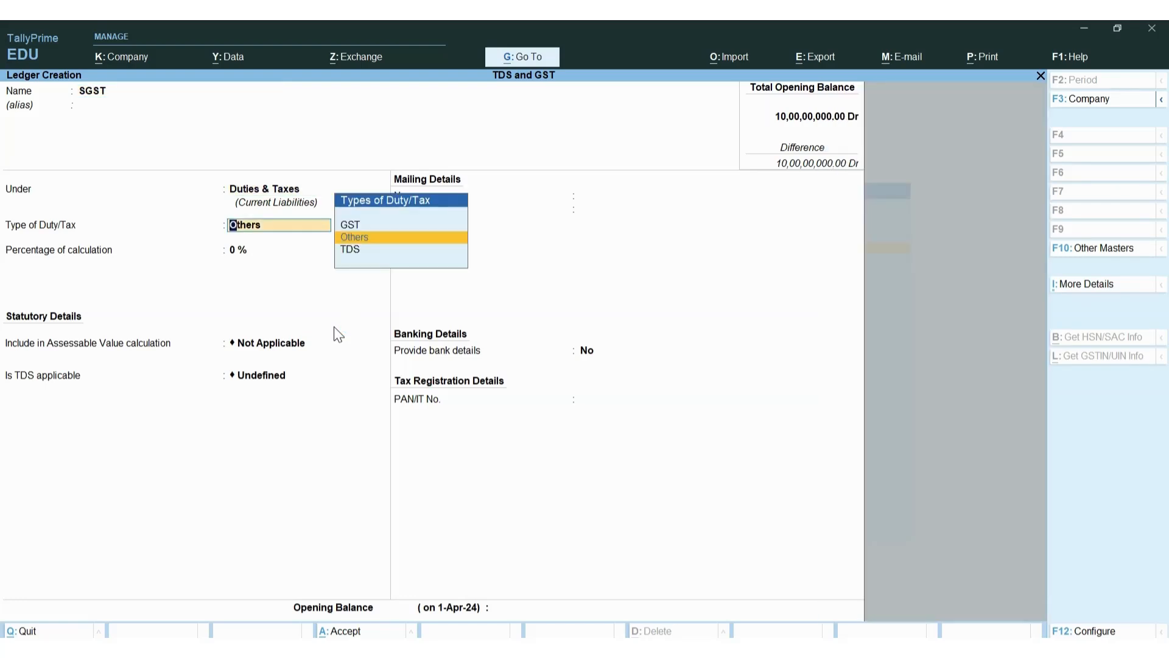
key("Up")
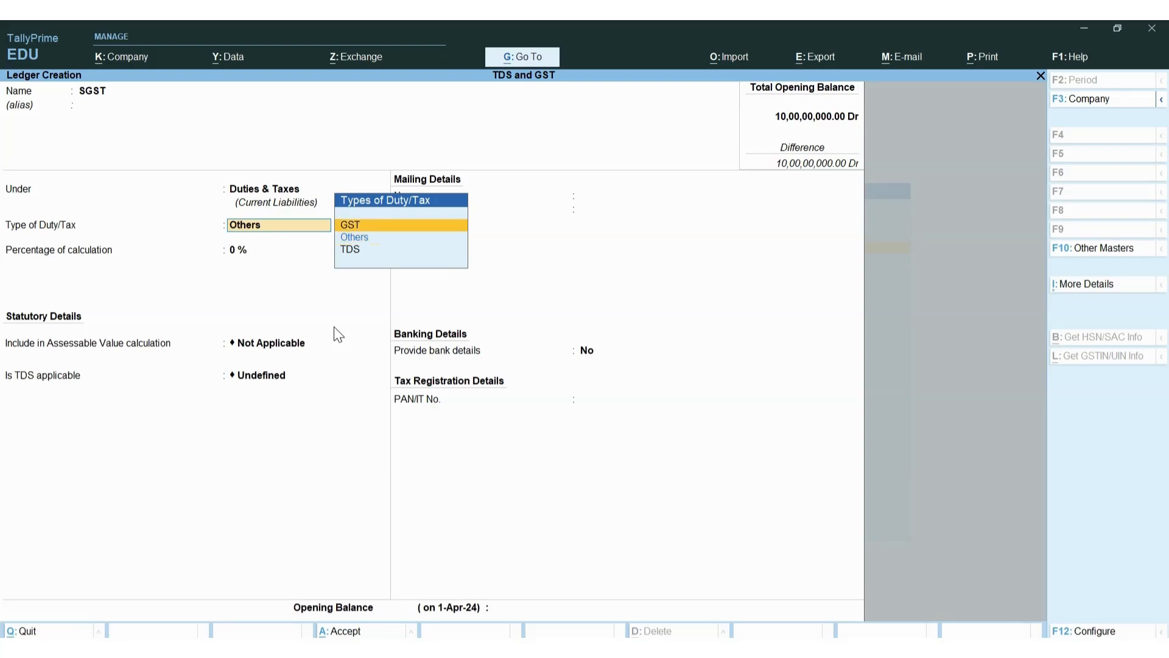
key("Return")
key("Down")
key("Return")
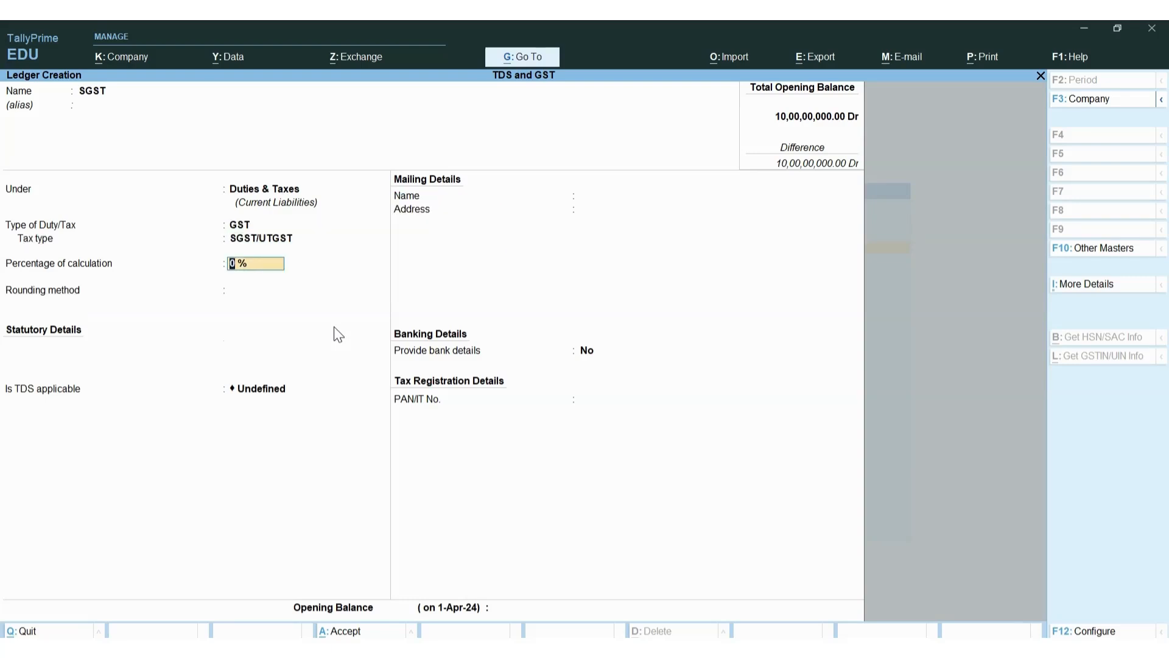
Set the SGST rate to 9 %, mark TDS Not Applicable, and save the ledger
type("9")
key("Return")
key("Return")
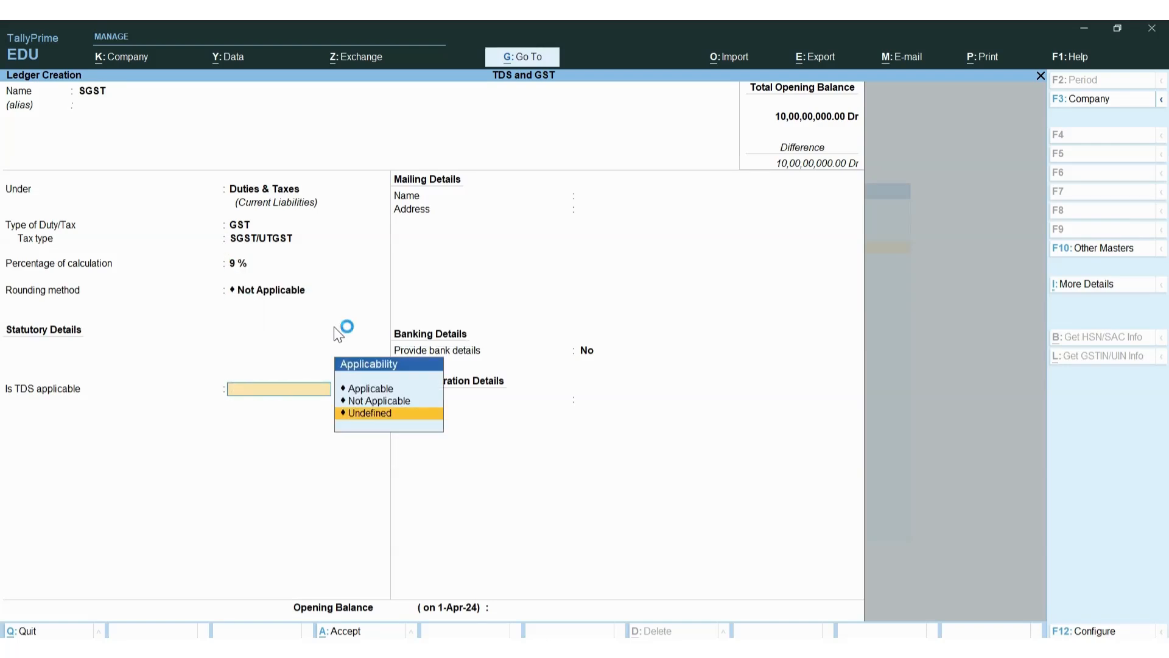
key("Up")
key("Return")
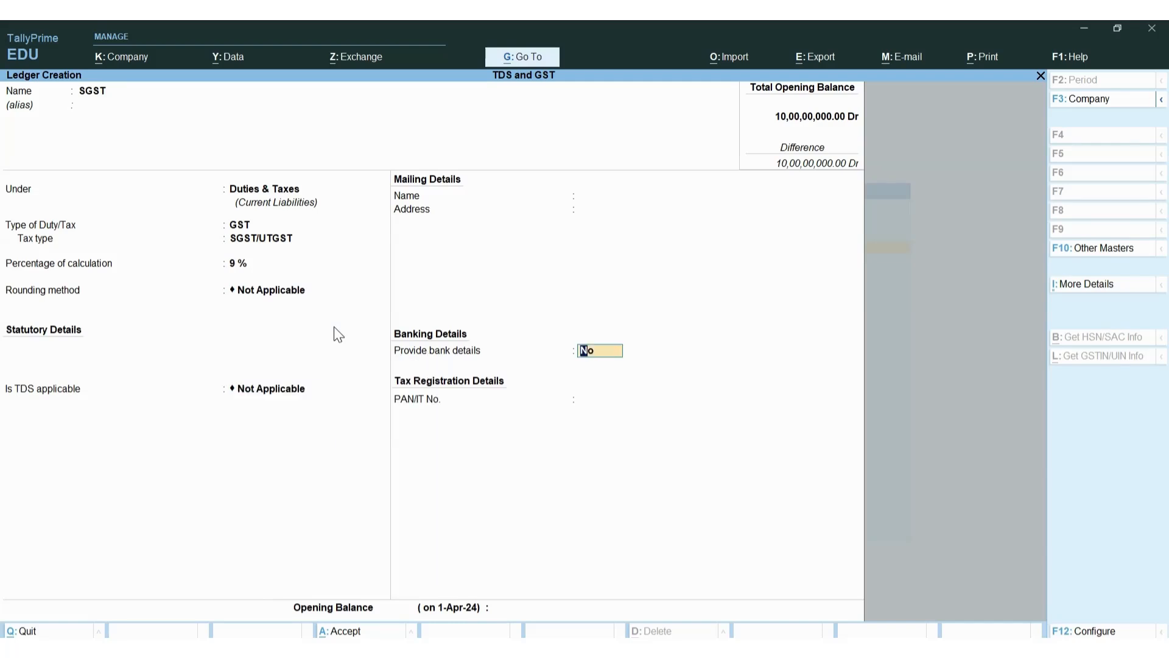
key("ctrl")
key("ctrl+a")
Begin naming the next ledger 'TDS on Rent'
type("Tds")
key("BackSpace")
key("BackSpace")
type("DS on Ren")
key("BackSpace")
key("BackSpace")
key("BackSpace")
Save 'TDS on Rent' under Duties & Taxes as a TDS duty with Rent nature of payment
type("Rent")
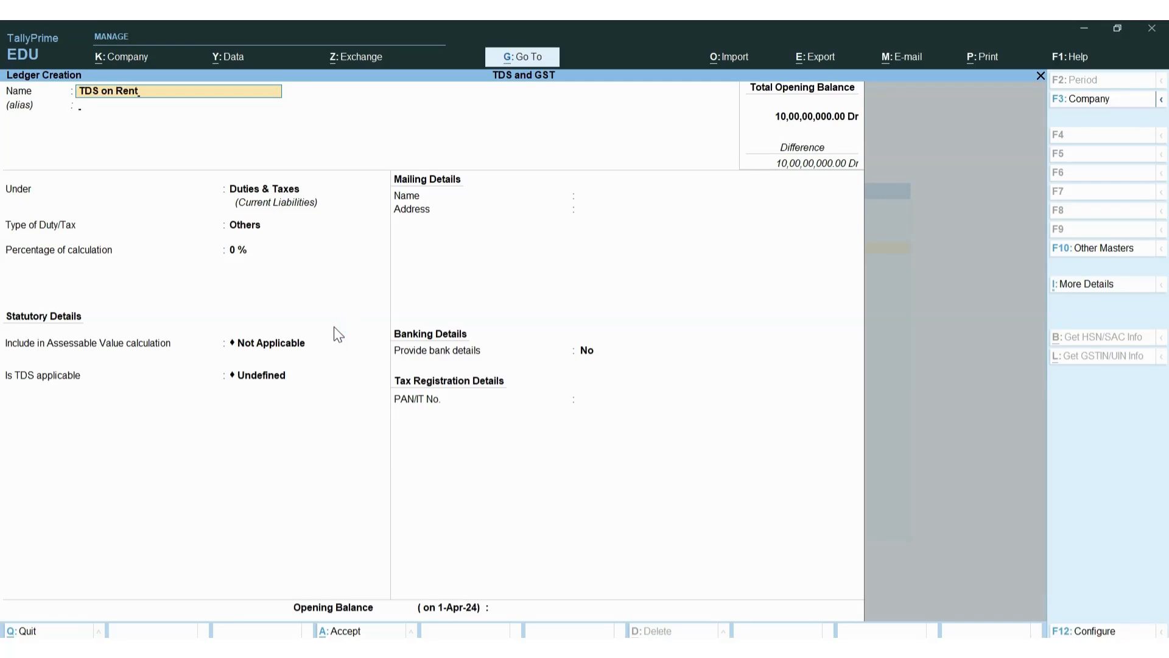
key("Return")
key("Return")
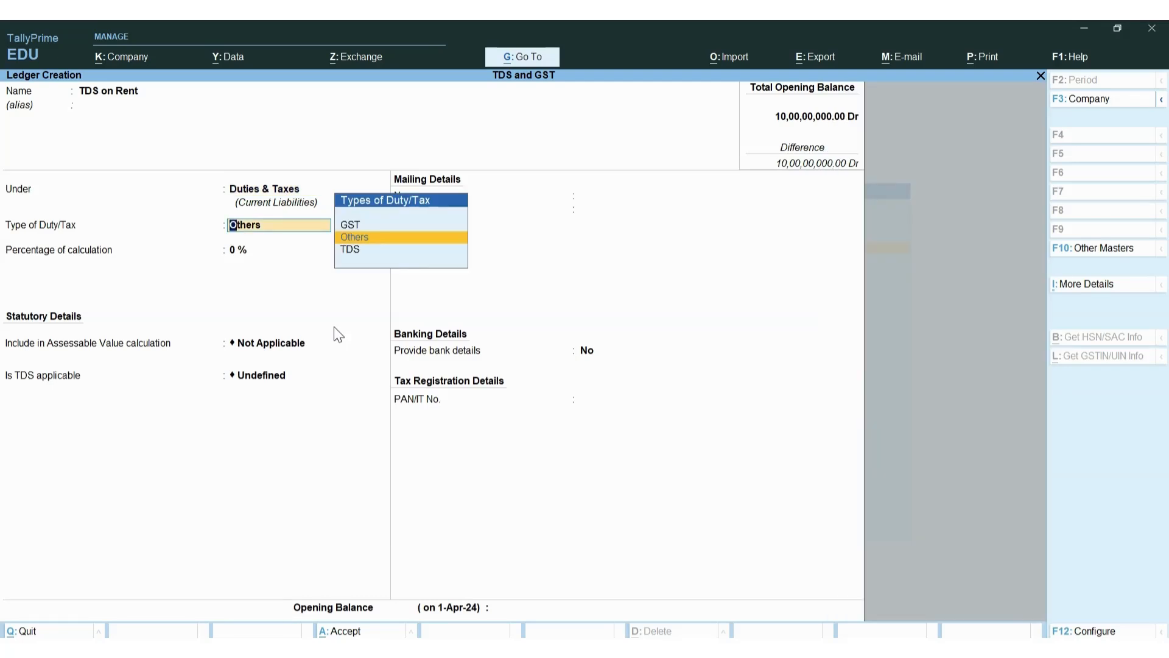
key("Down")
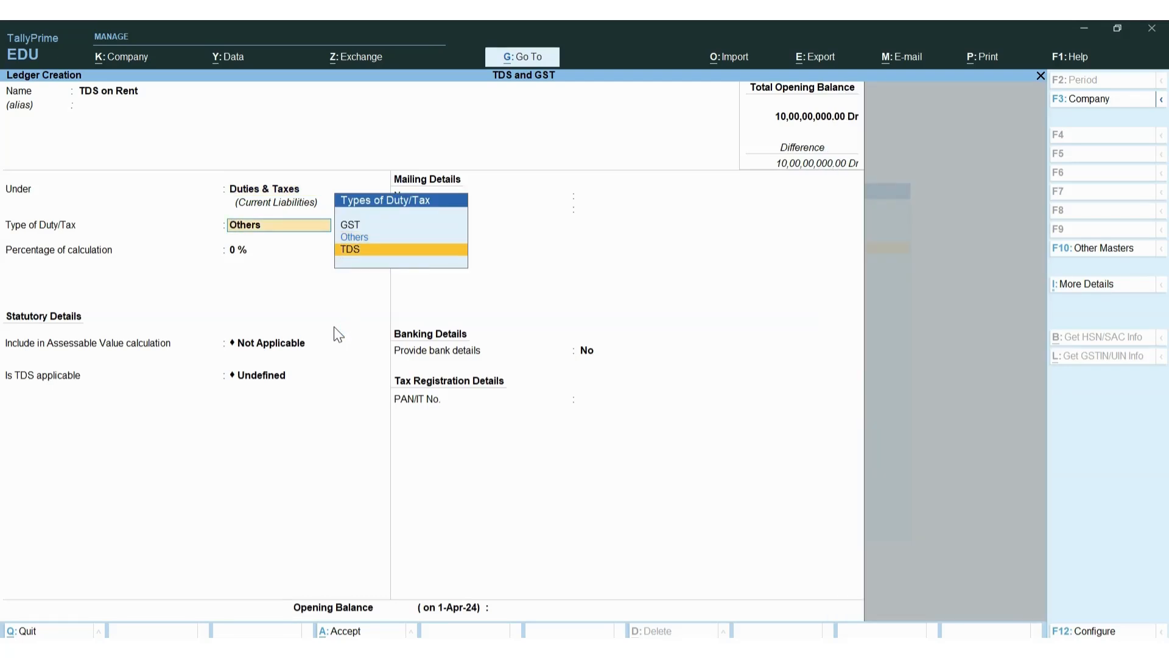
key("Return")
key("Down")
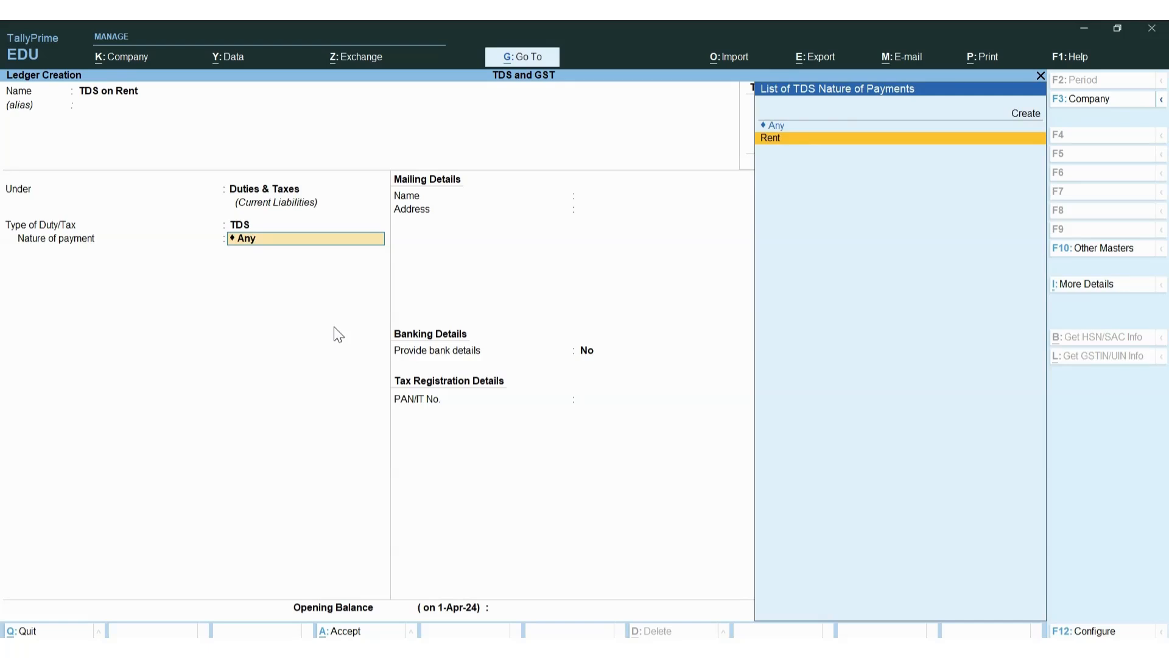
key("Return")
key("ctrl+a")
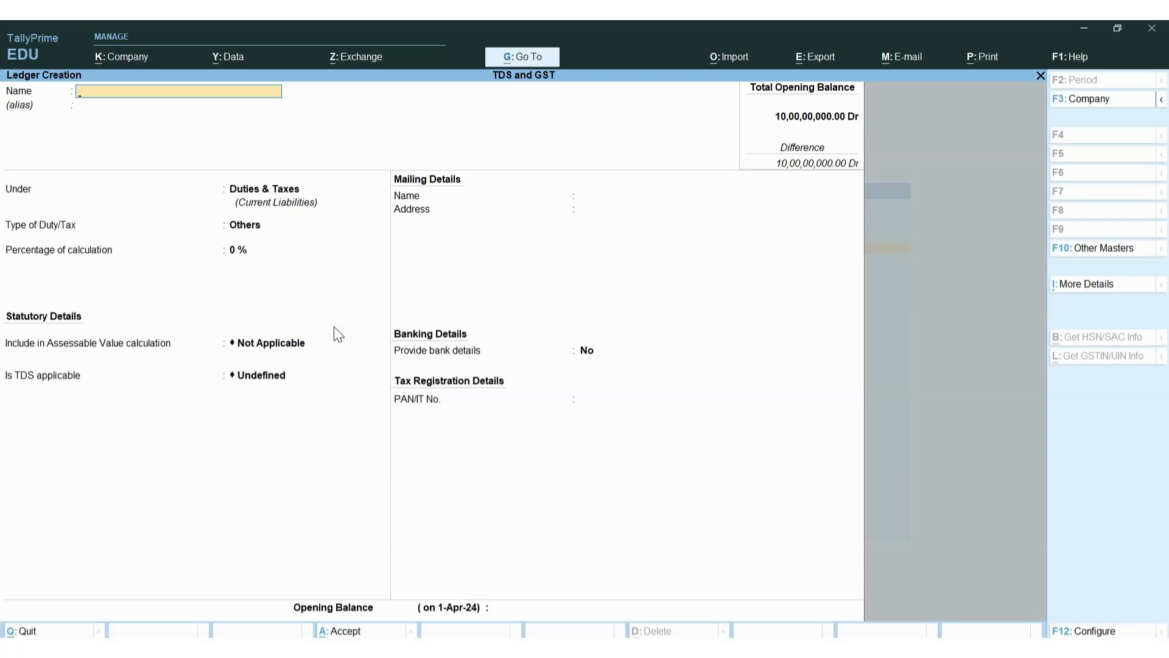
Leave ledger creation, open the TDS and GST company, and list its ledgers under Alter > Ledger
key("F3")
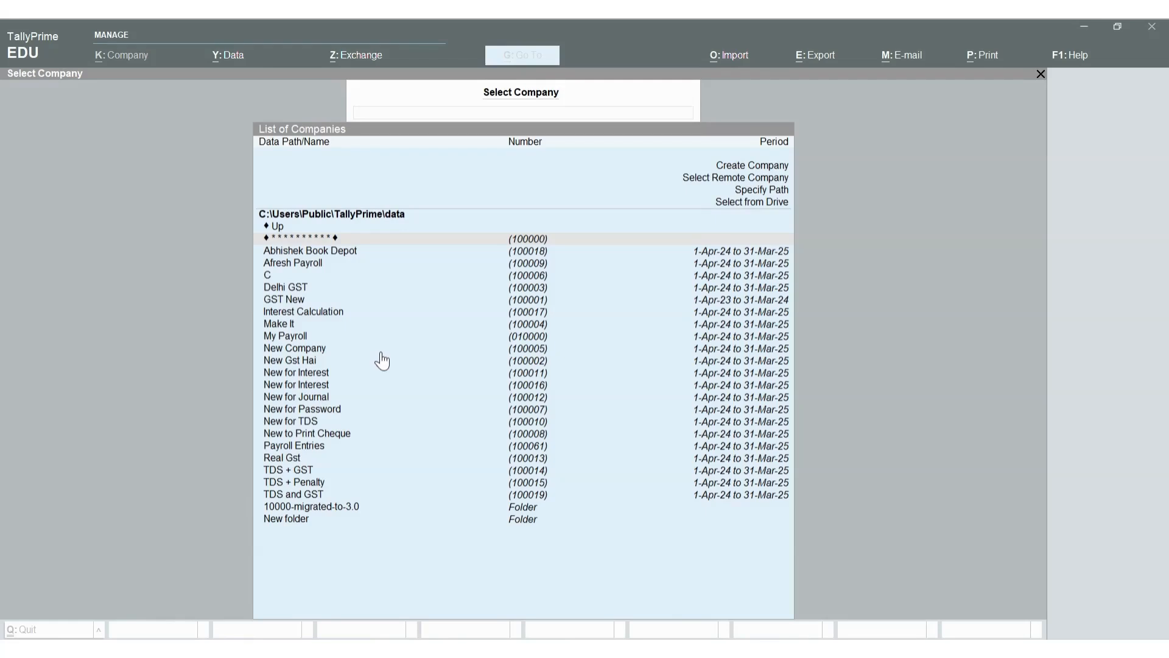
left_click(328, 496)
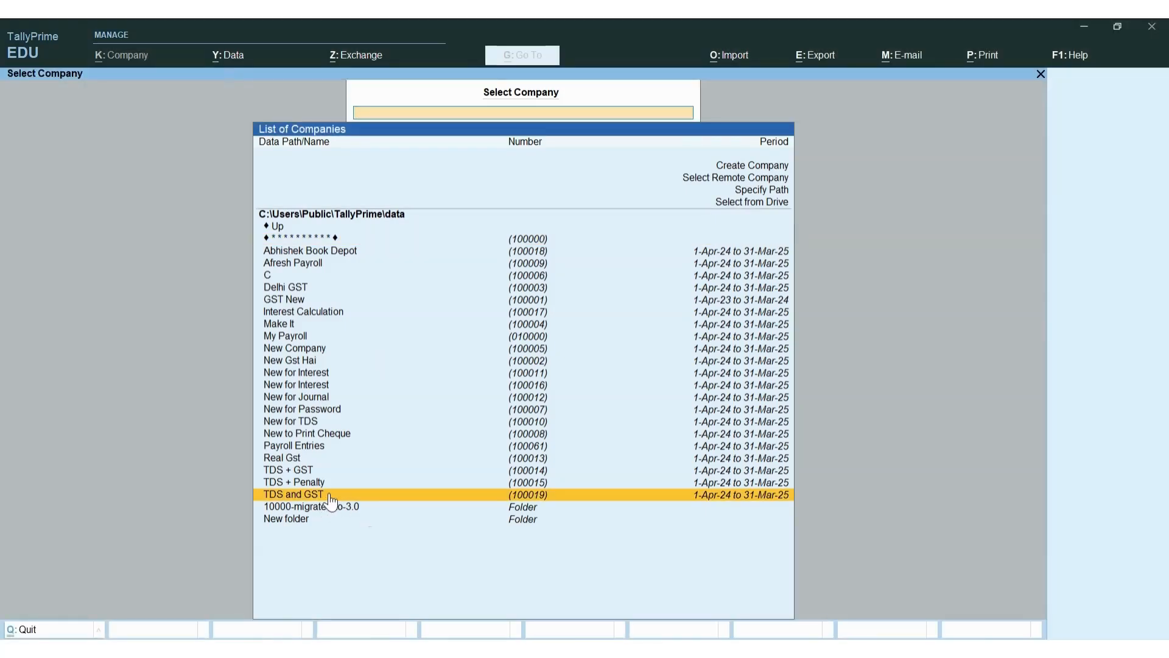
left_click(330, 497)
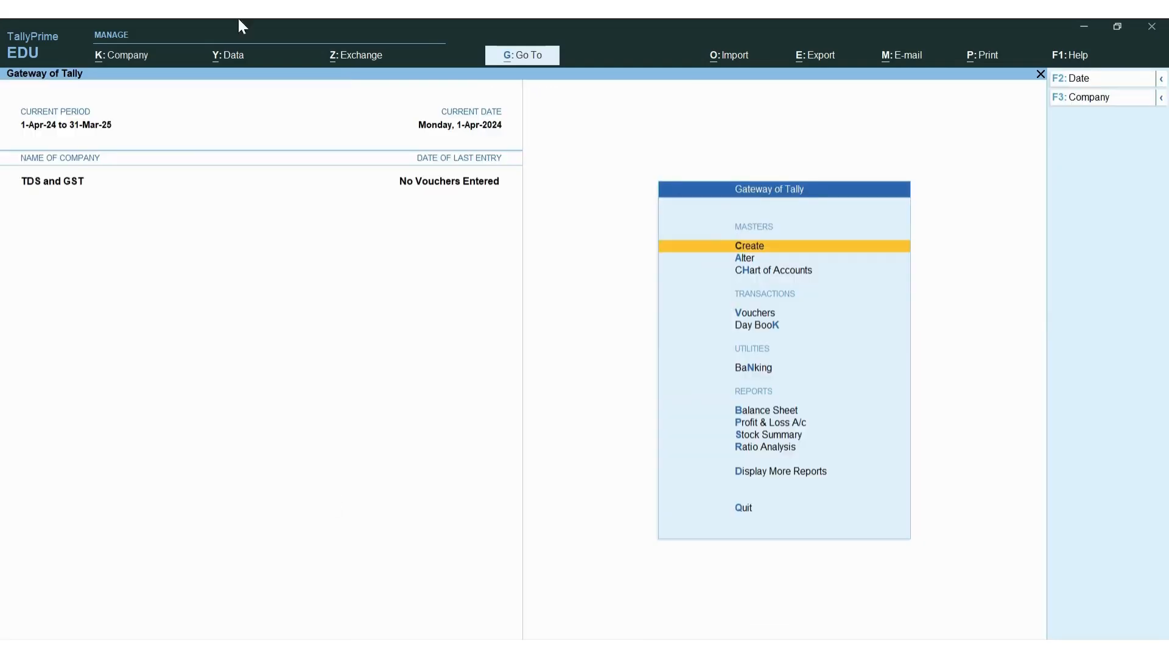
key("Down")
key("Return")
key("Down")
key("Return")
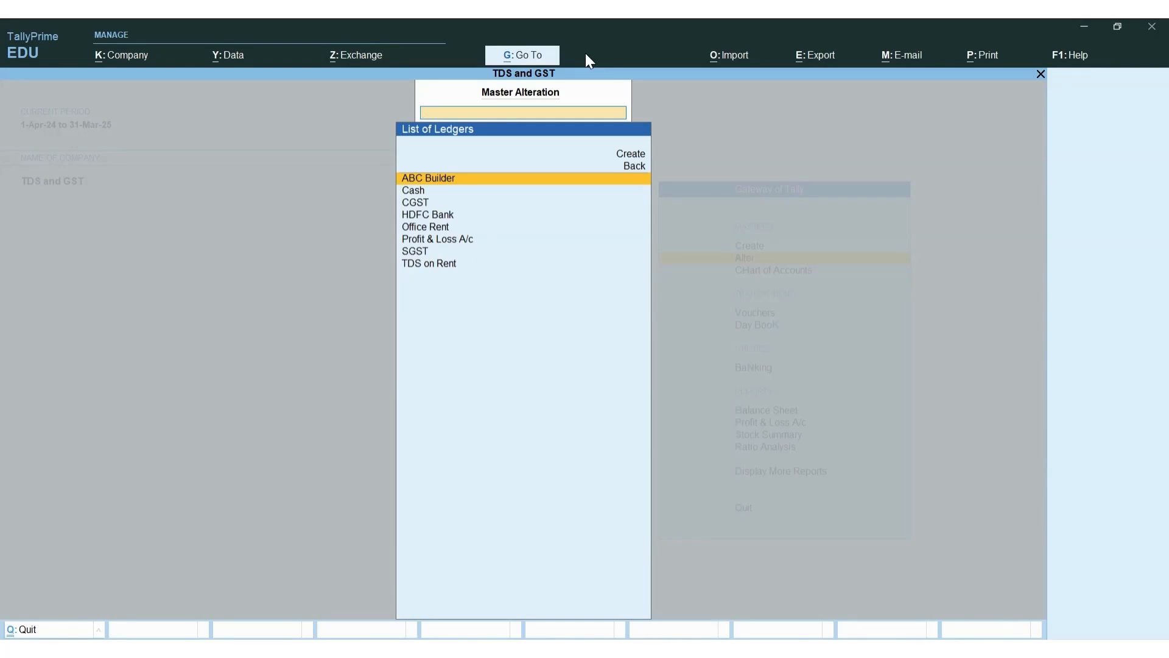
Browse the ledger list from TDS on Rent up to HDFC Bank, then return to the List of Masters
key("Down")
key("Down")
key("Down")
key("Down")
key("Down")
key("Down")
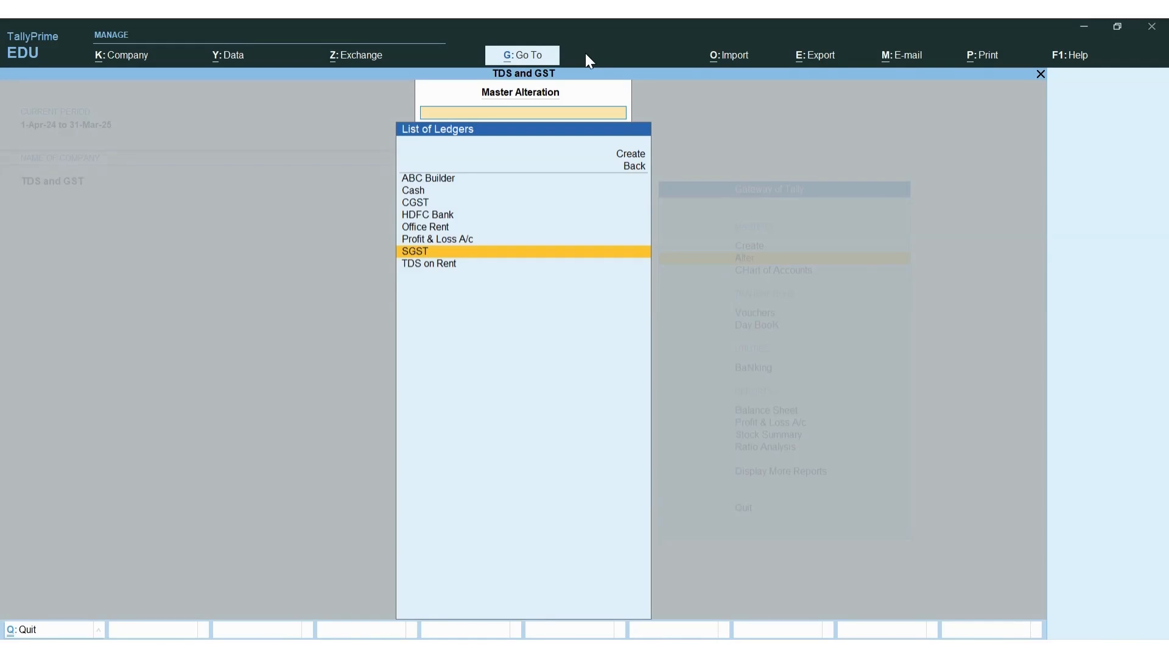
key("Down")
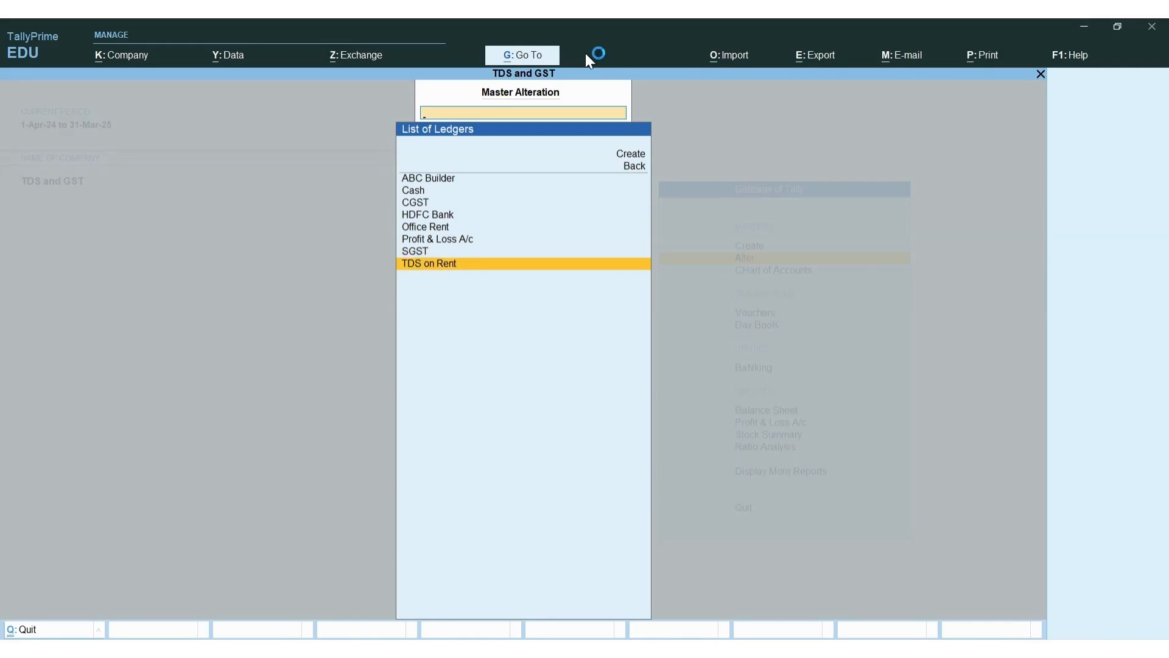
key("Up")
key("Up")
key("Up")
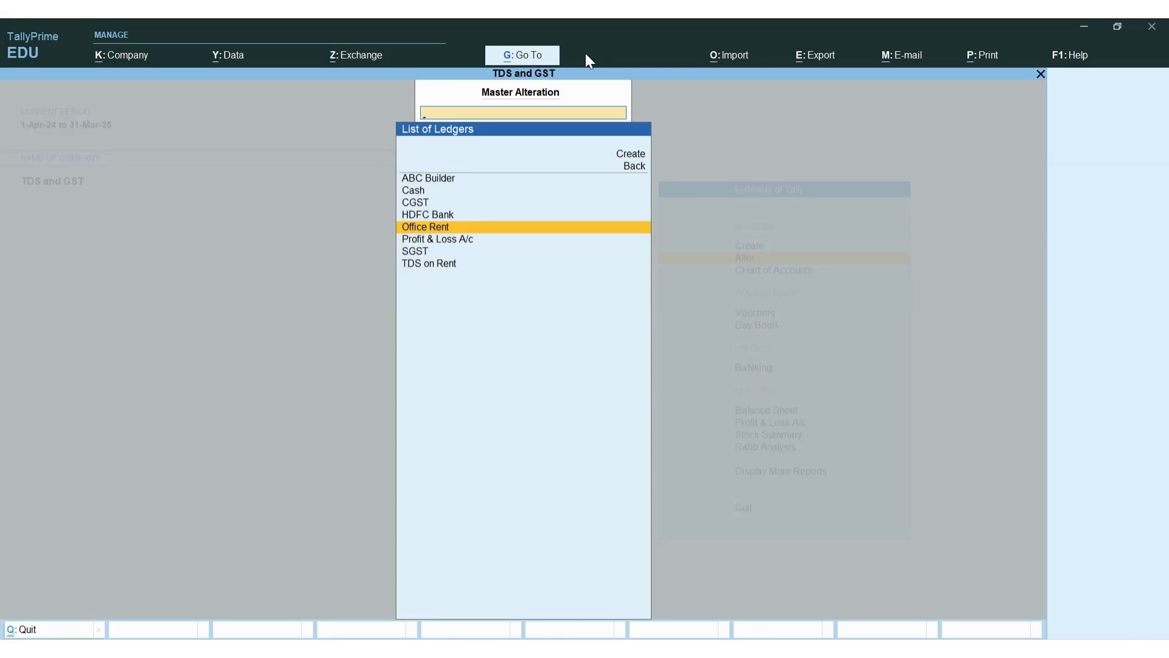
key("Up")
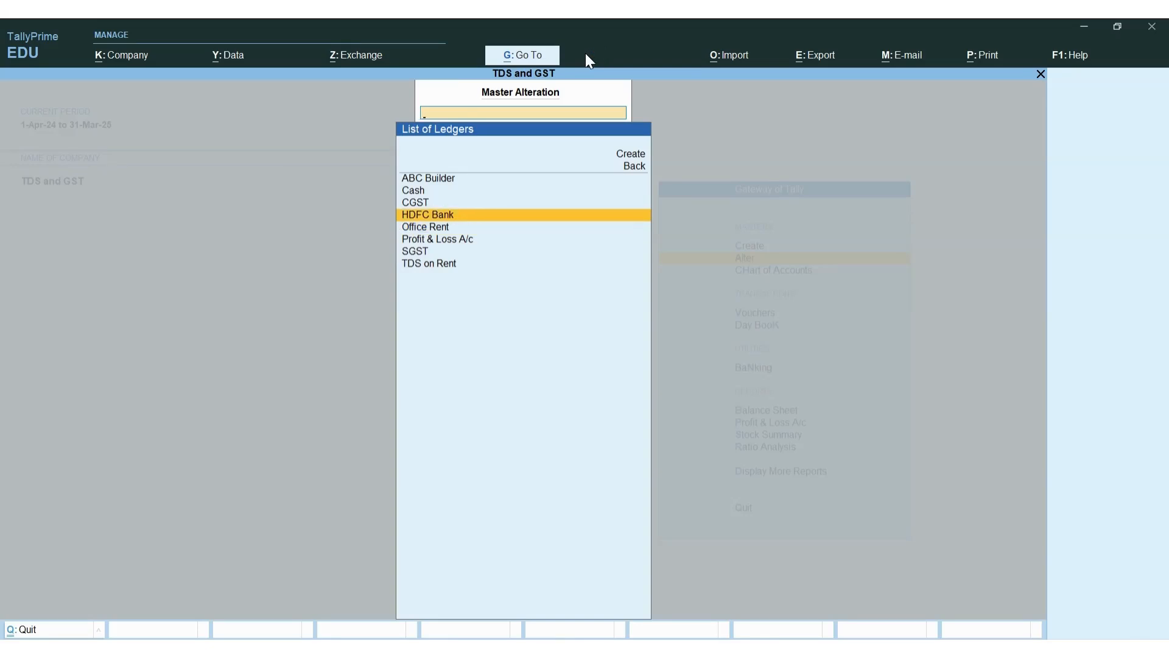
key("Escape")
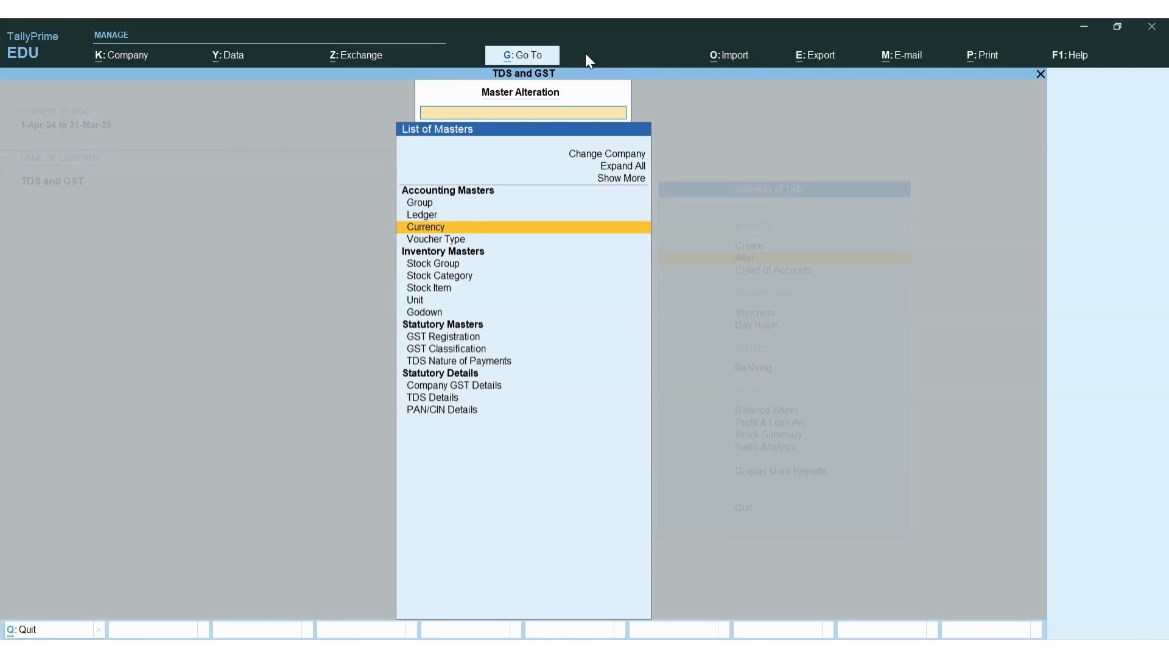
Review the Rent TDS nature of payment (194I, 10%) without saving, back to Gateway of Tally
key("Down")
key("Down")
key("Down")
key("Down")
key("Down")
key("Down")
key("Down")
key("Down")
key("Down")
key("Down")
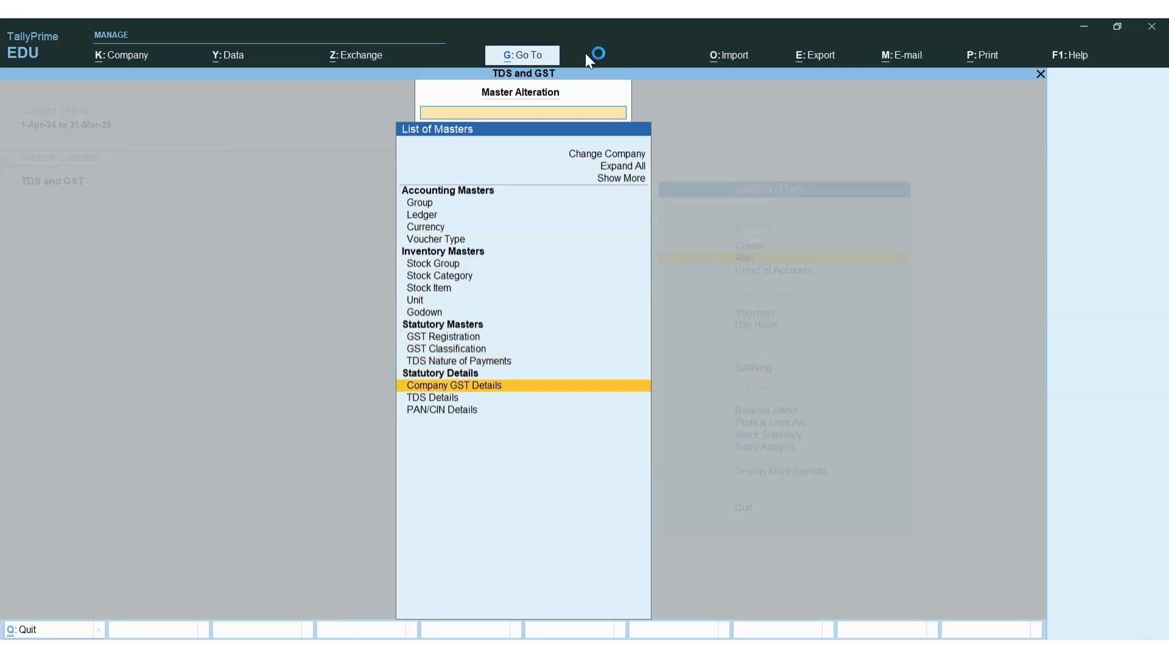
key("Up")
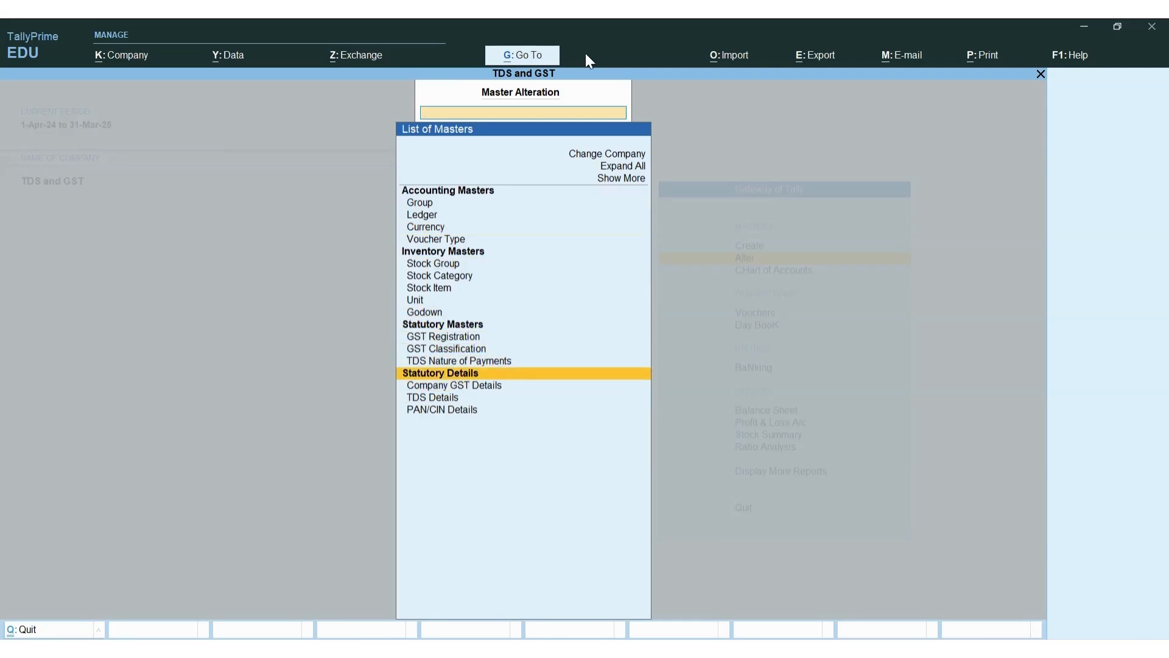
key("Up")
key("Return")
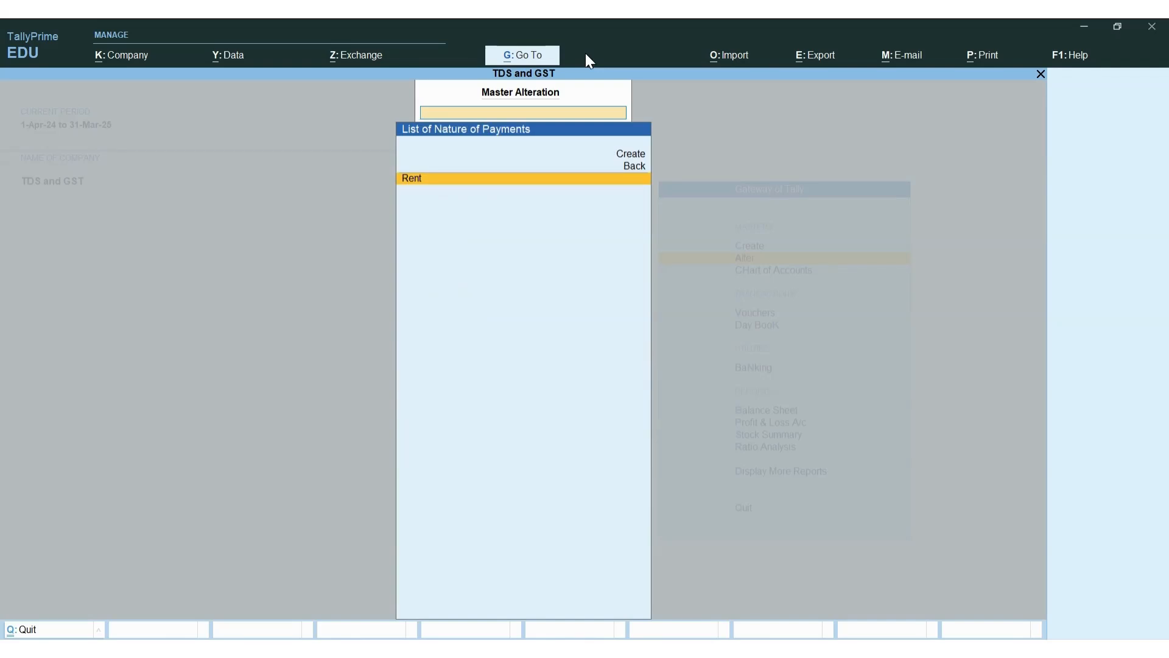
key("Return")
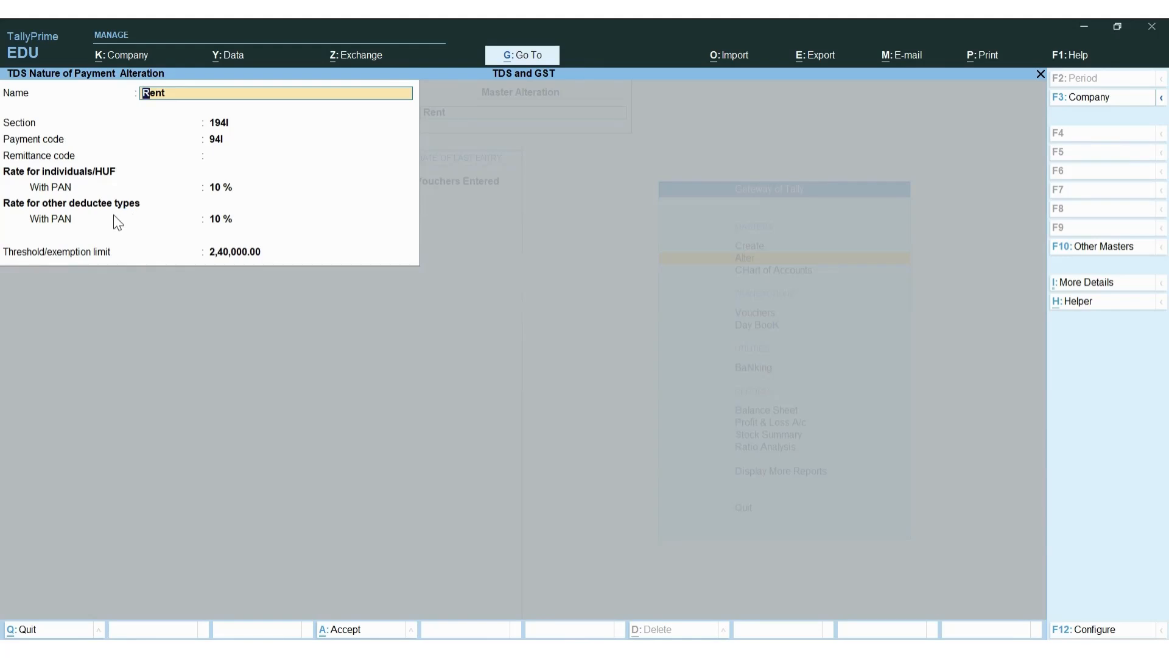
key("BackSpace")
key("Escape")
key("y")
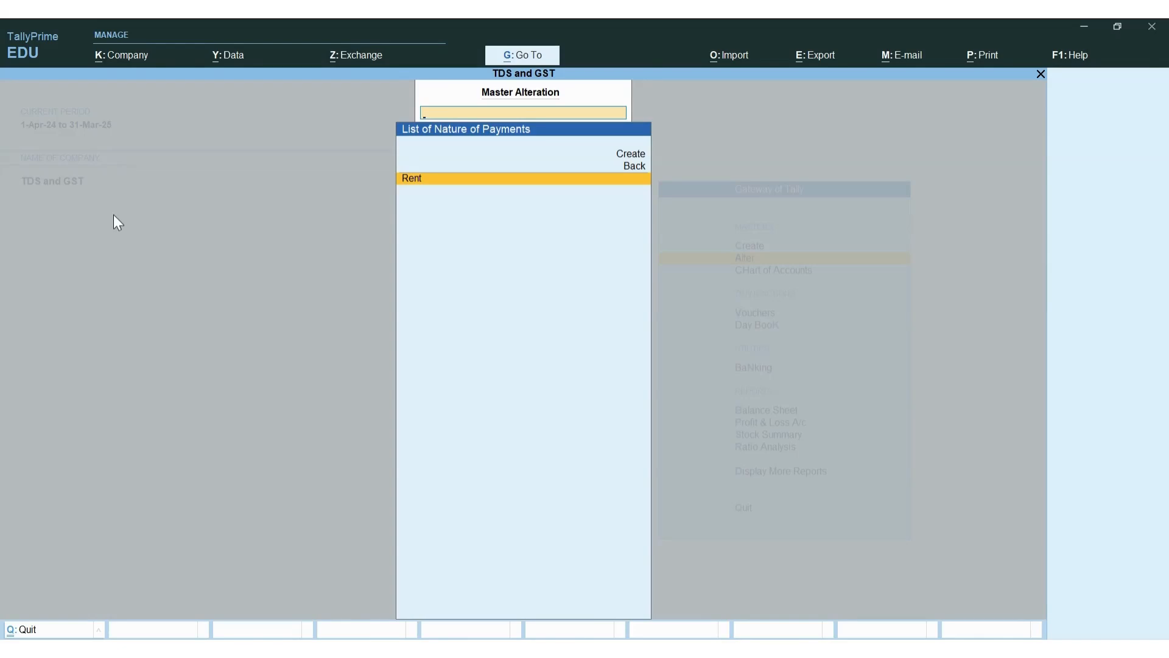
key("Escape")
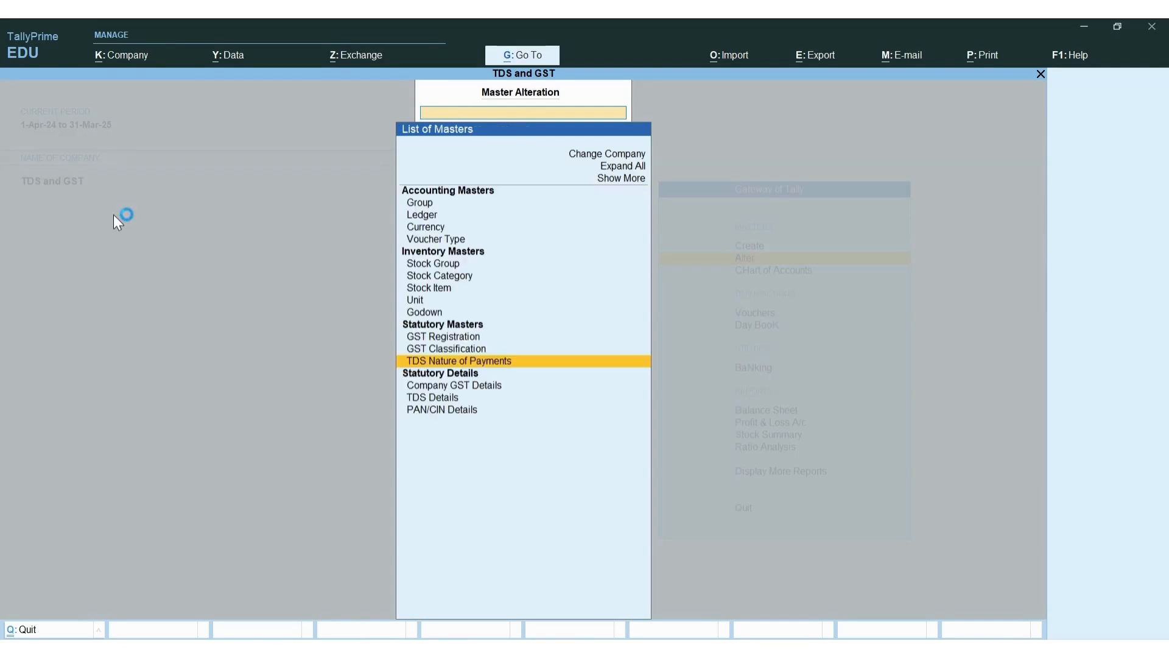
key("Escape")
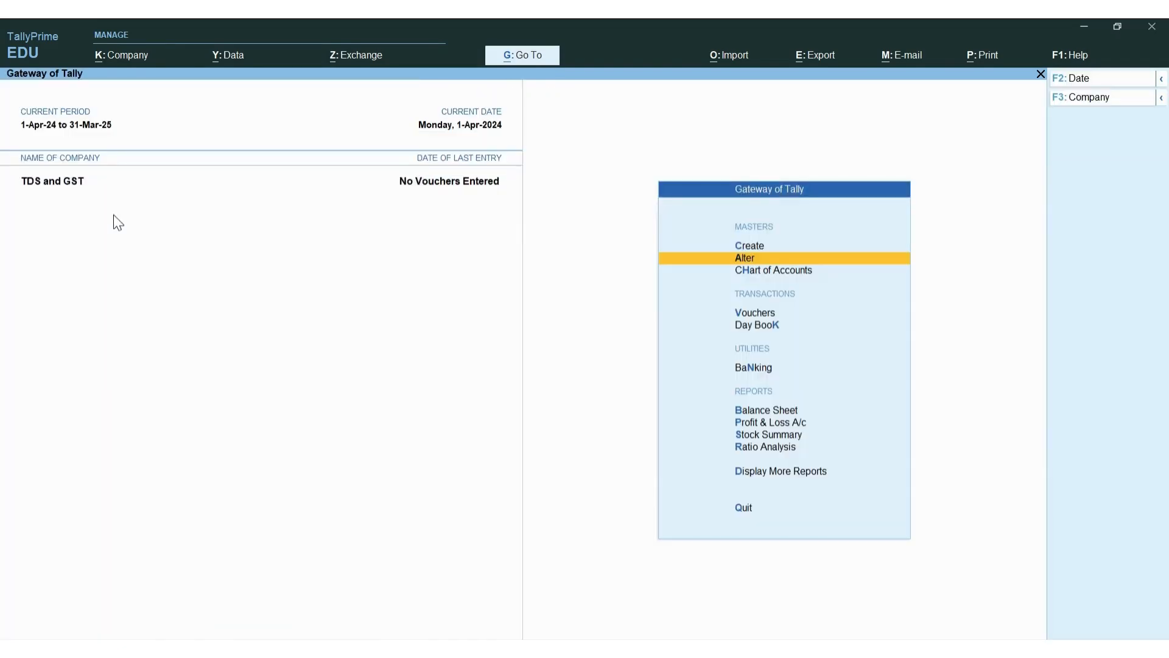
Start a Purchase voucher No. 1 dated 1-Apr-24, then bring up the Excel notes sheet
key("Down")
key("Down")
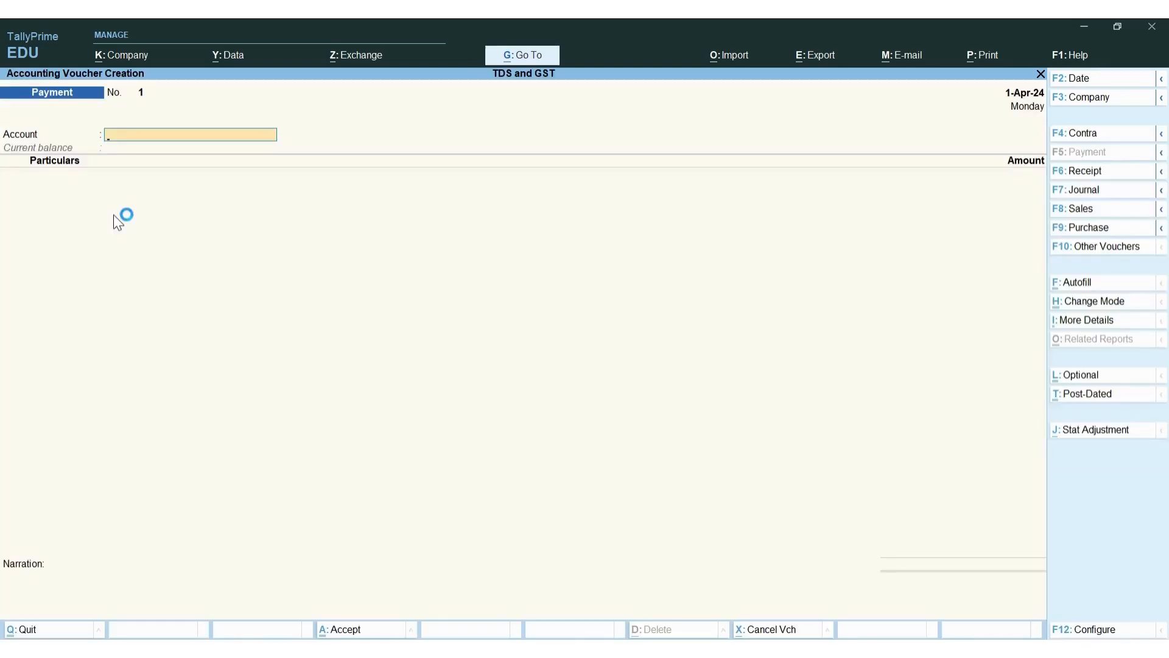
key("F9")
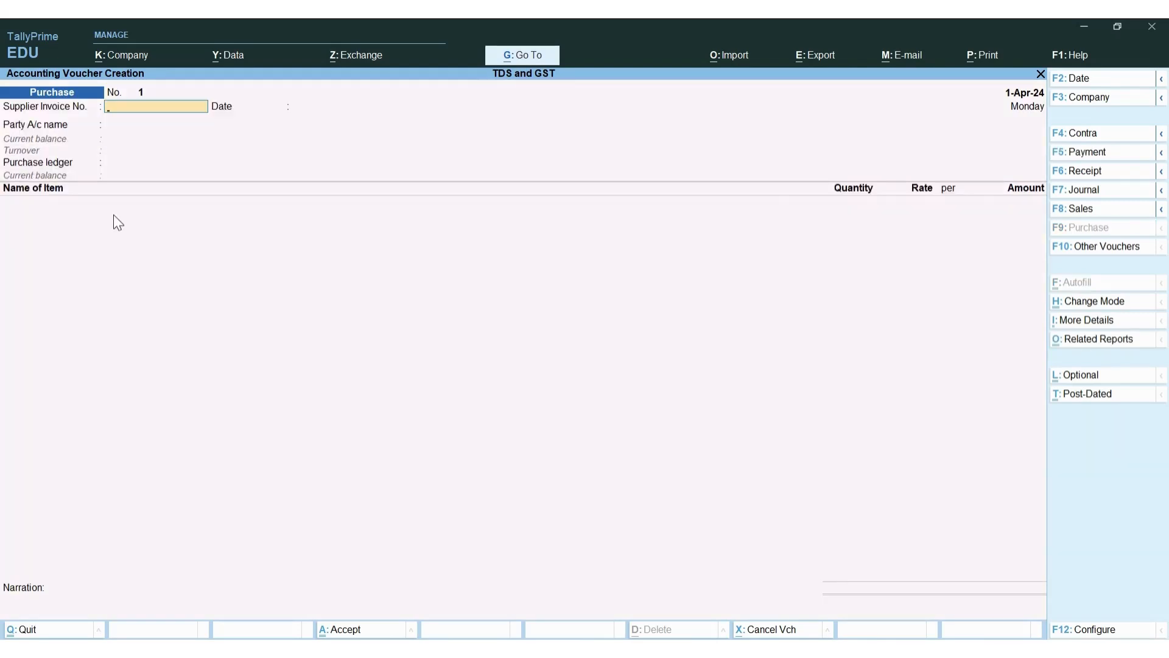
key("alt+Tab")
key("alt+Tab")
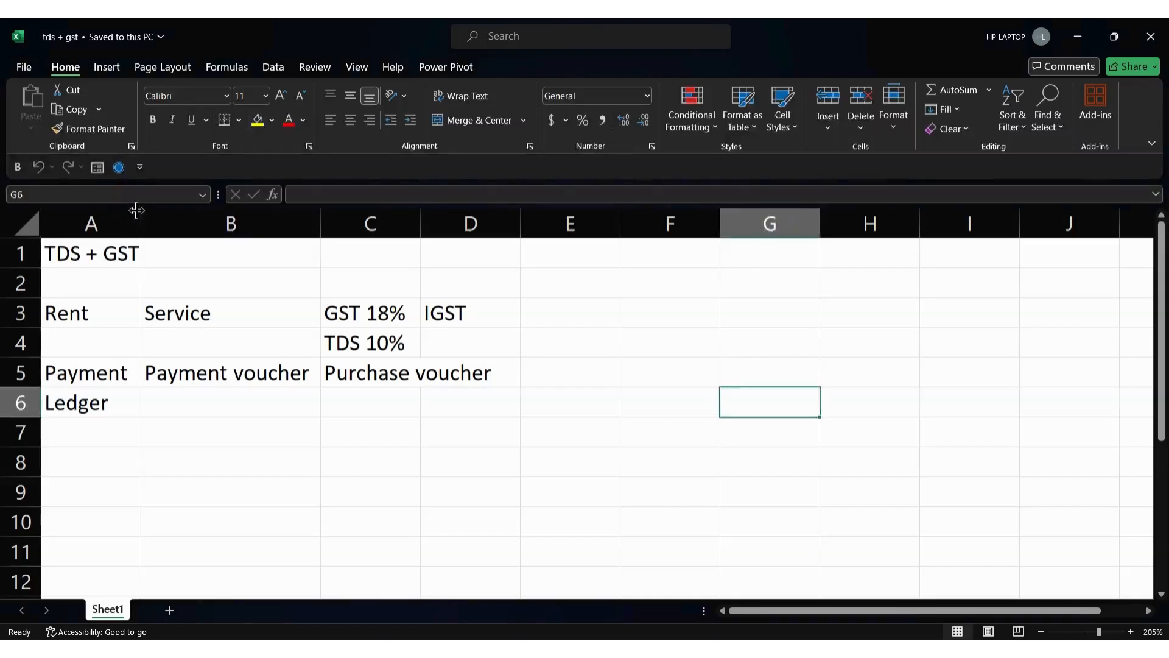
Check the Rent and Service notes in cells A3 and B3, then return to TallyPrime
left_click(113, 312)
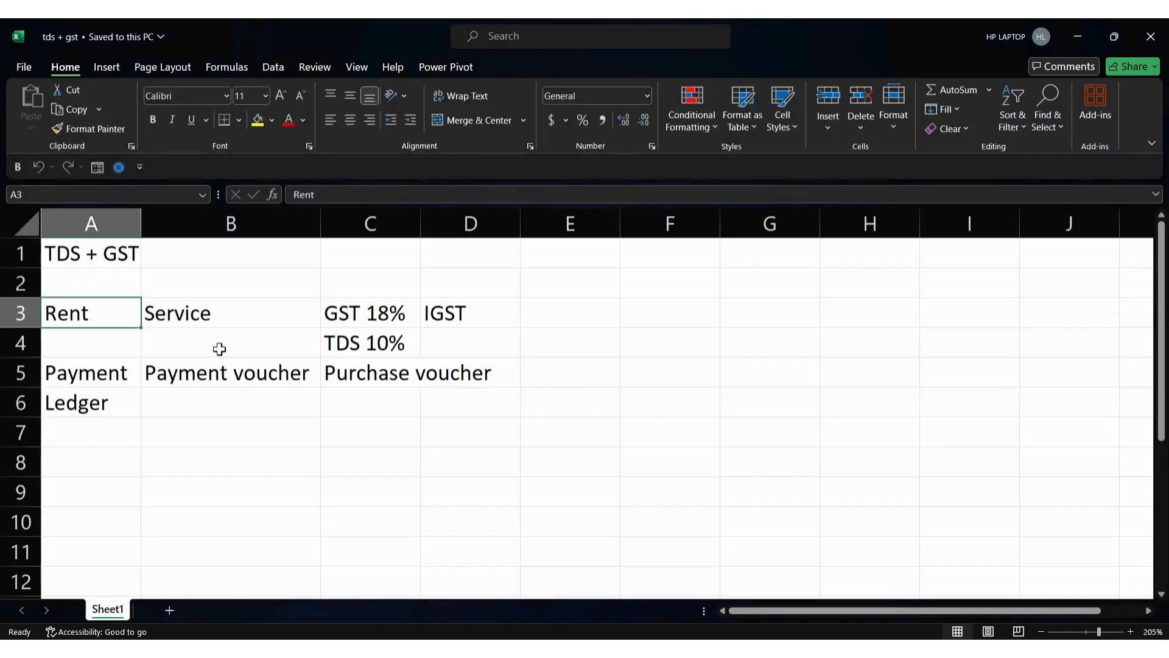
left_click(209, 318)
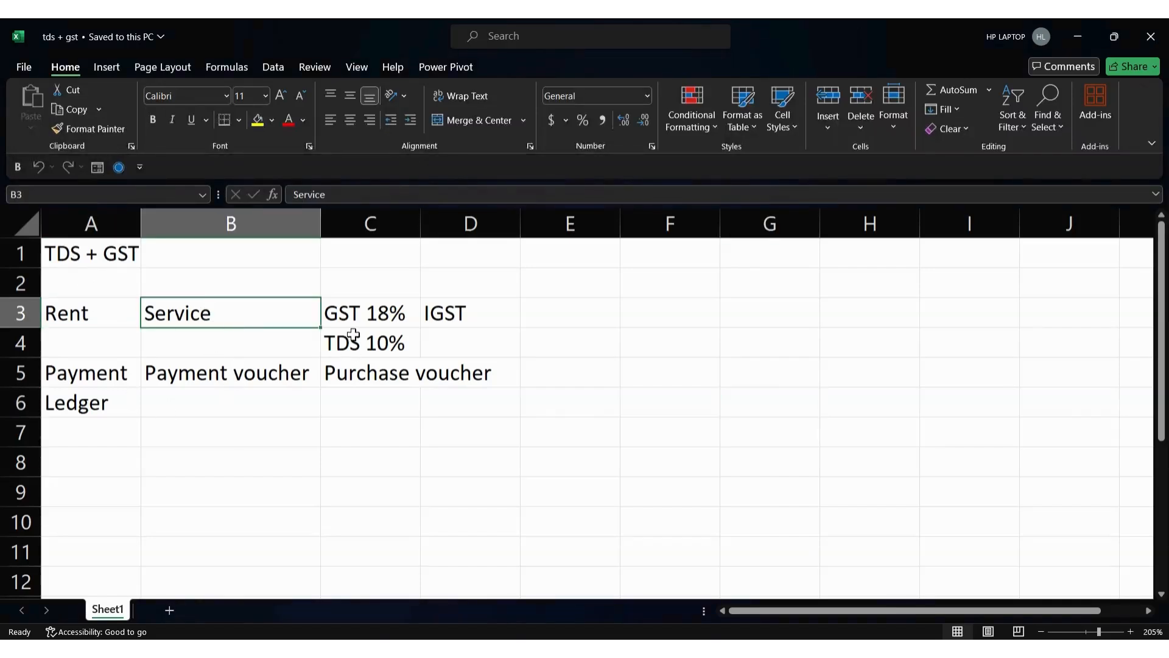
key("alt+Tab")
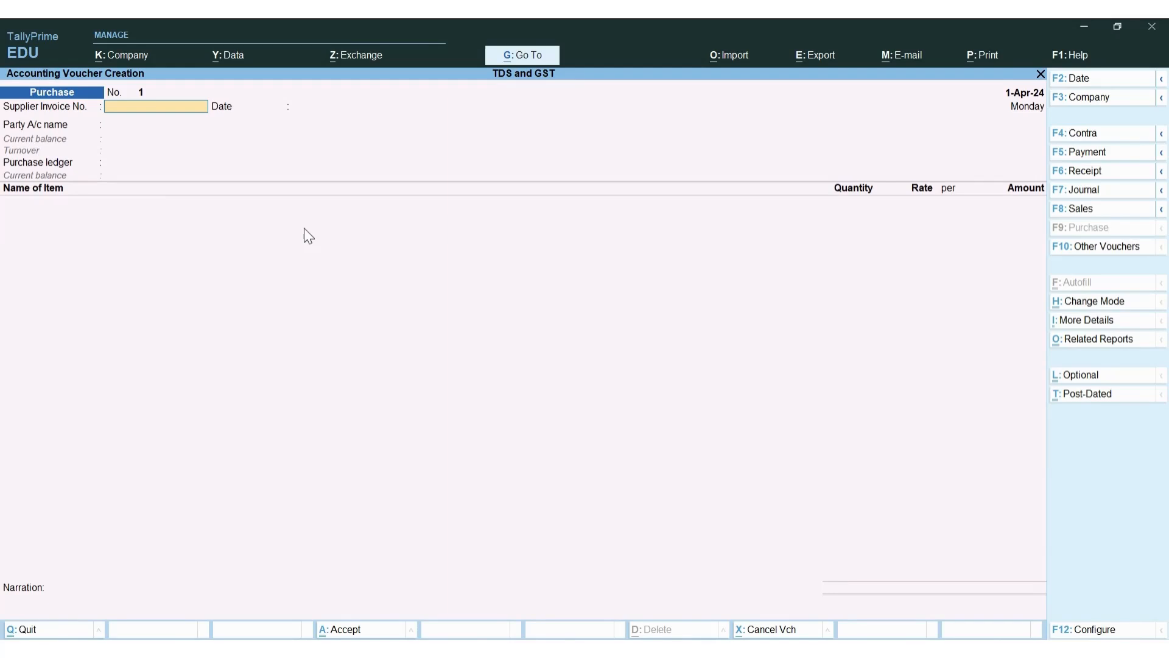
Switch Purchase voucher No. 1 to Accounting Invoice mode with Ctrl+H, then bring up Excel
key("ctrl+h")
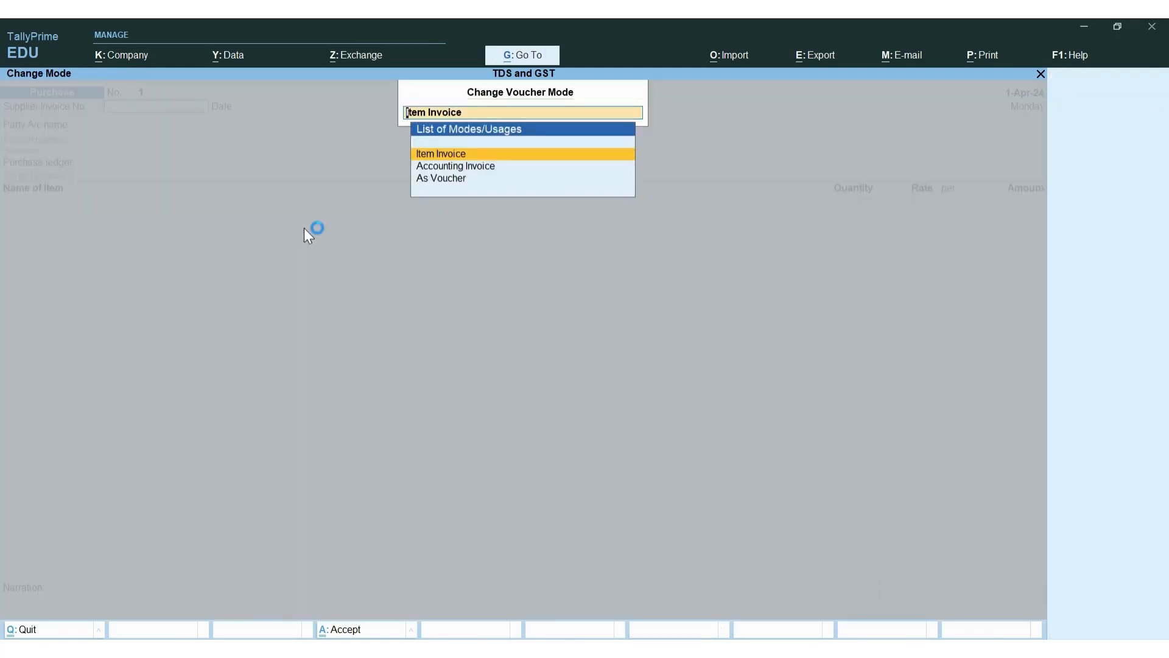
key("Down")
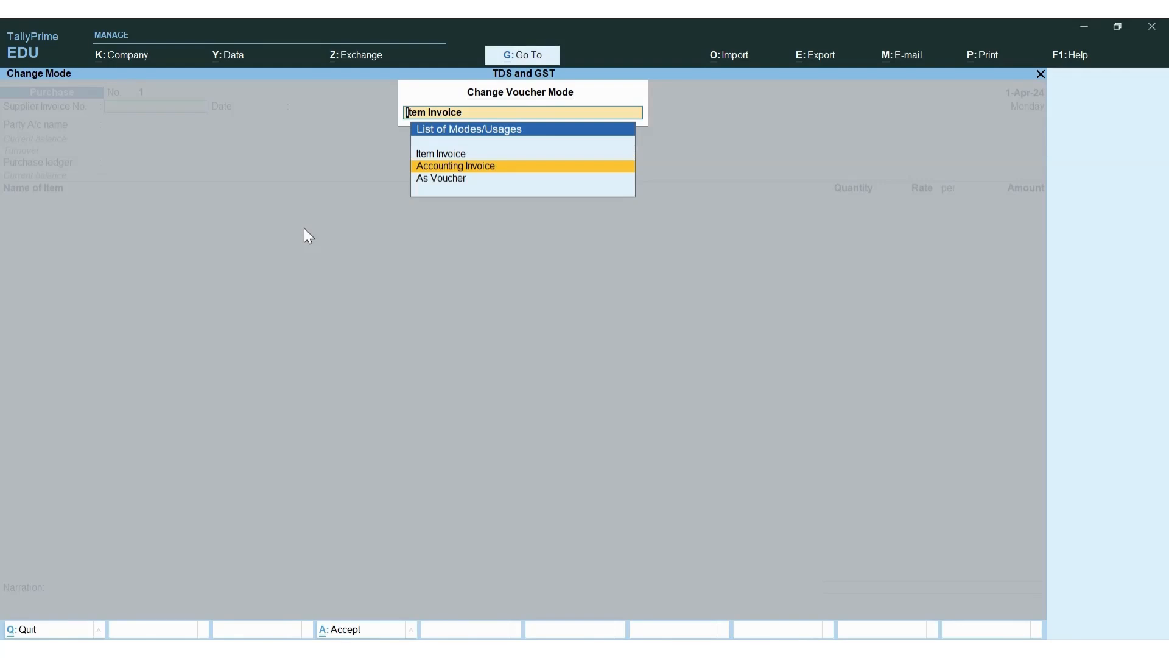
key("Return")
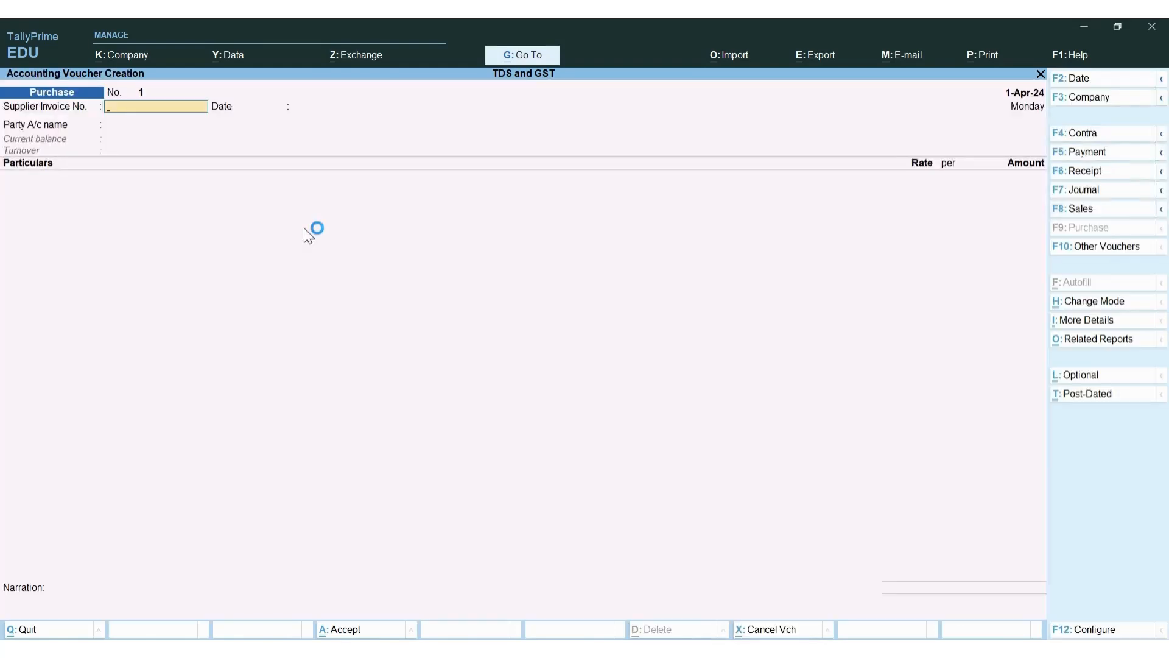
key("ctrl+h")
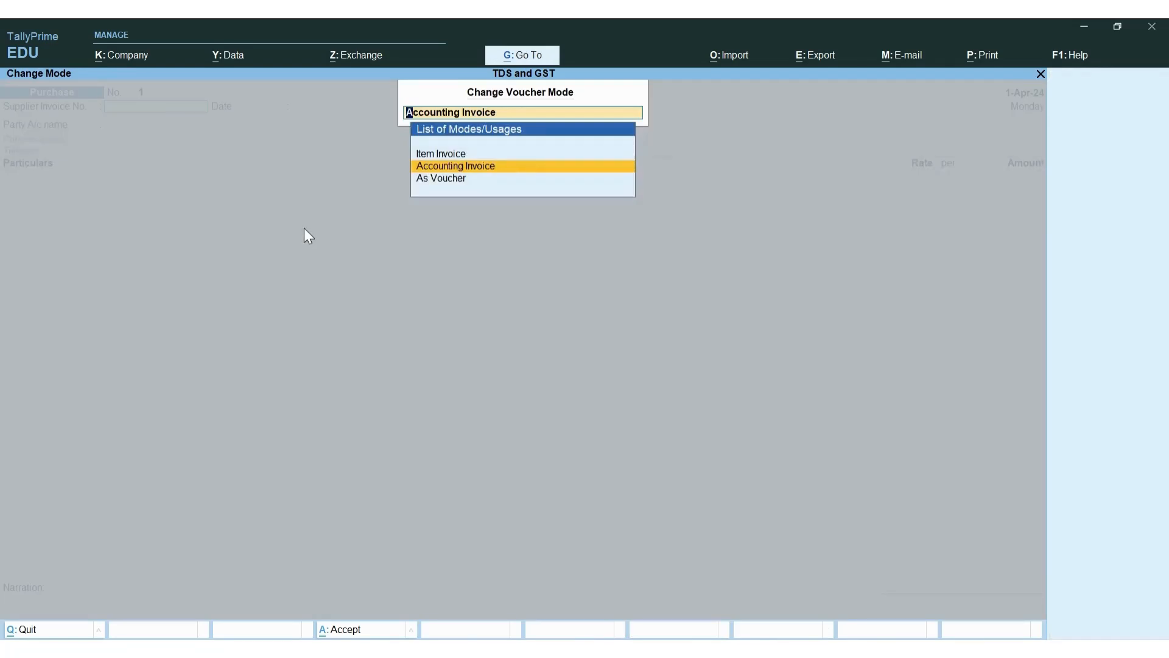
key("Down")
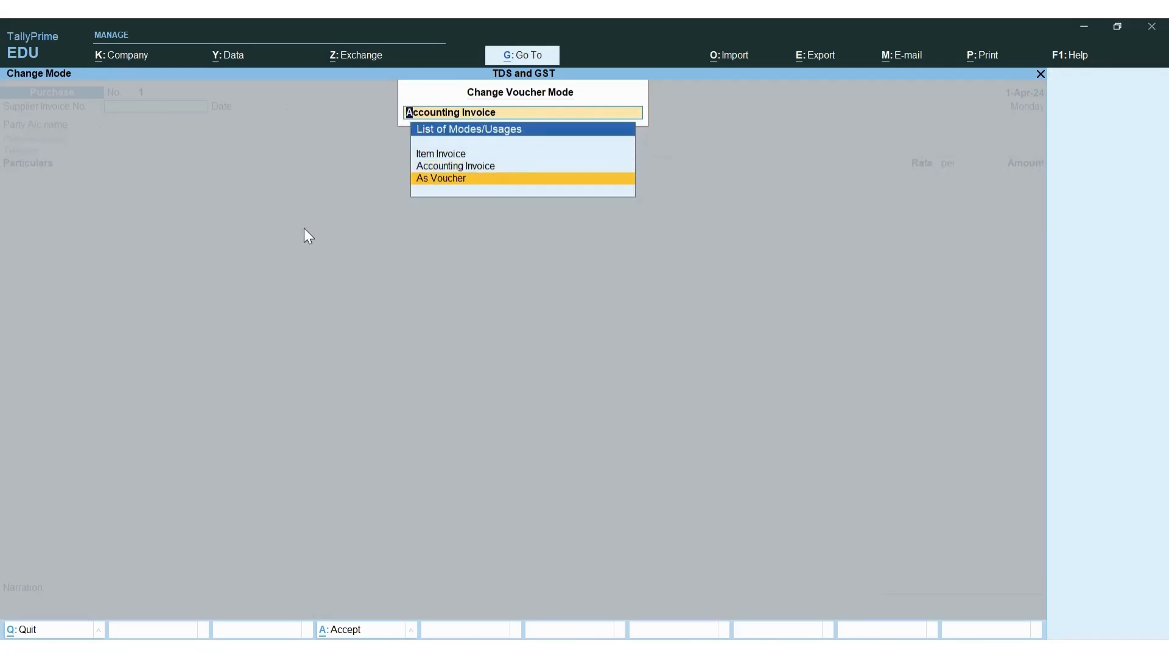
key("Up")
key("Up")
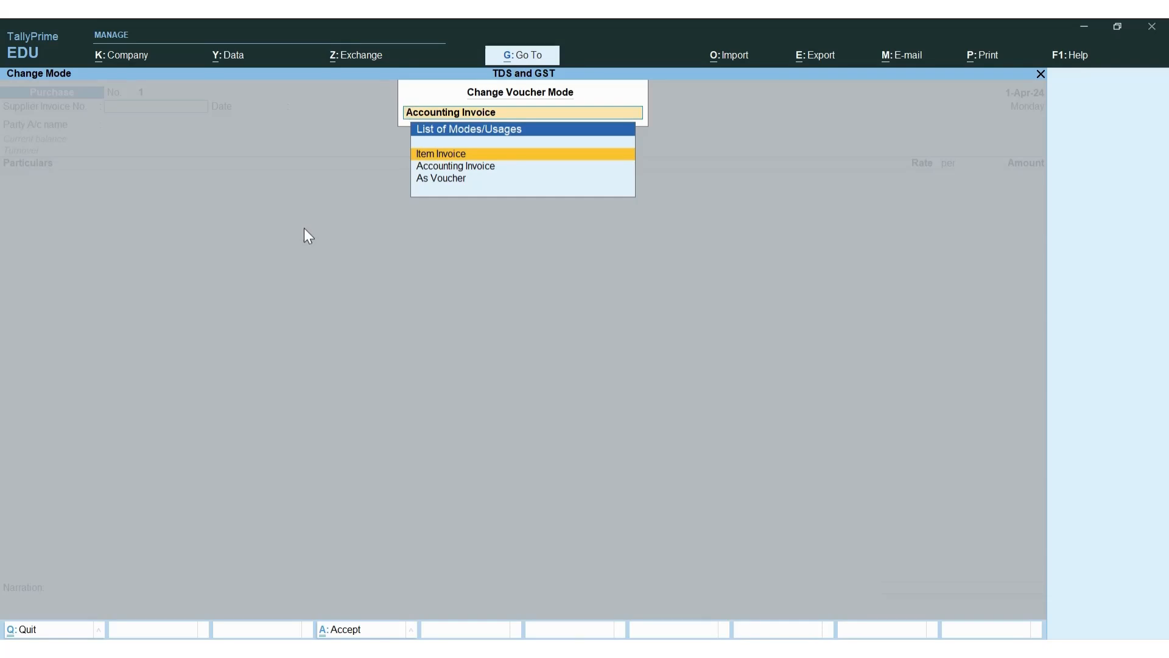
key("Down")
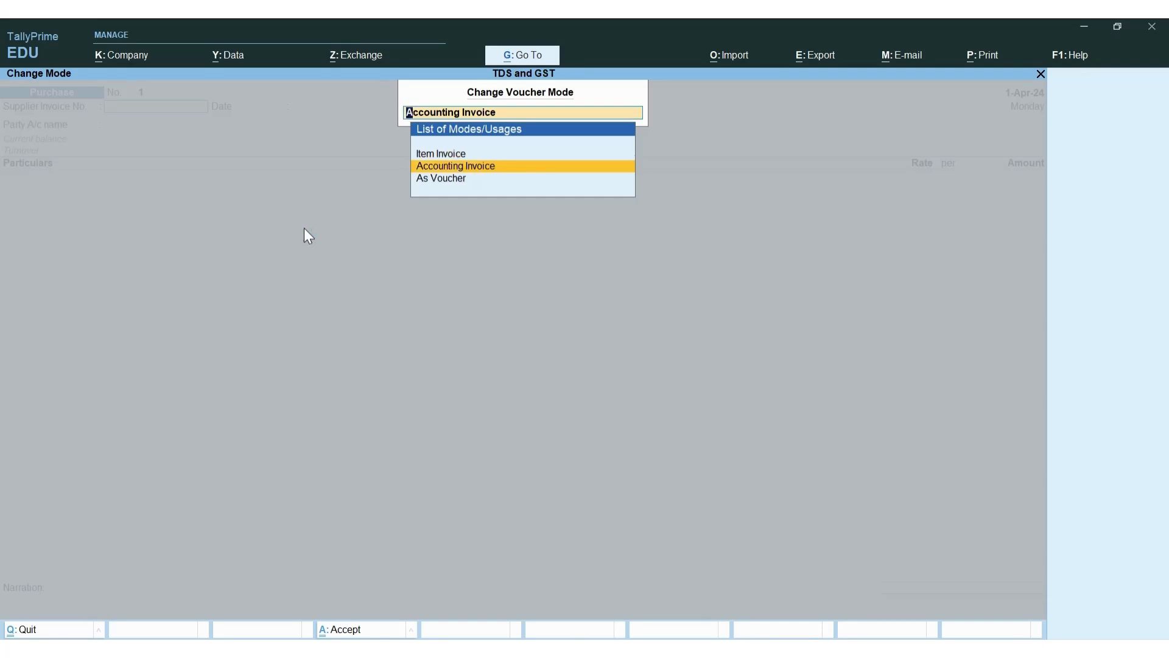
key("Return")
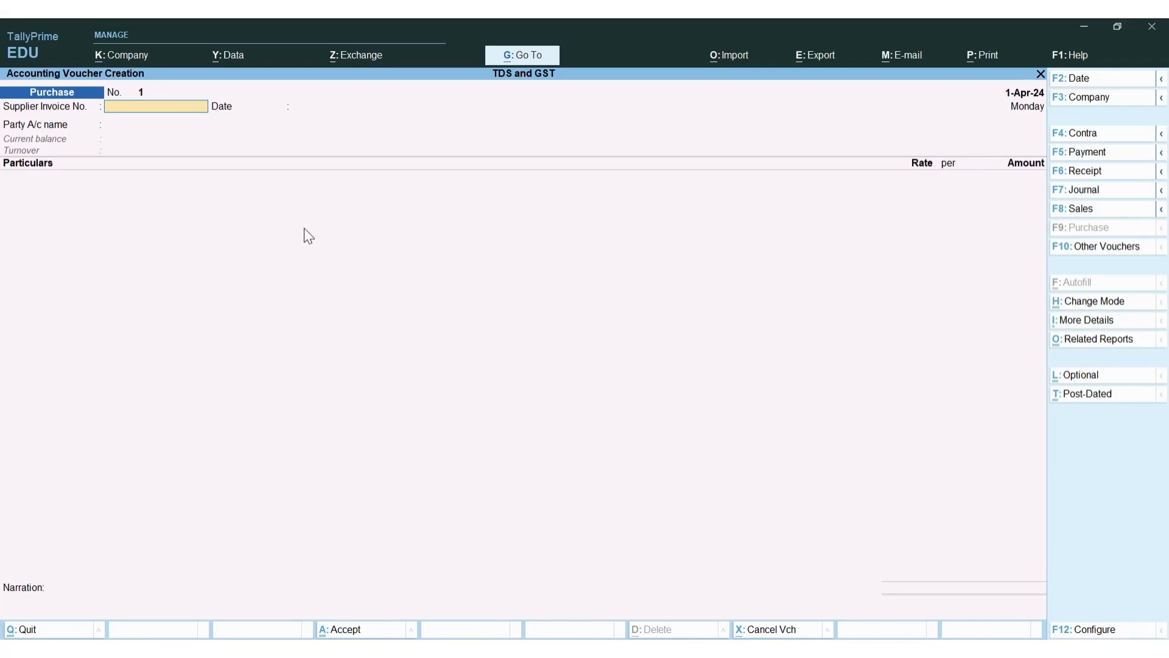
key("alt+Tab")
Add the notes 'Rent bill' in E3 and 'Building owner' in E2
left_click(464, 408)
left_click(608, 324)
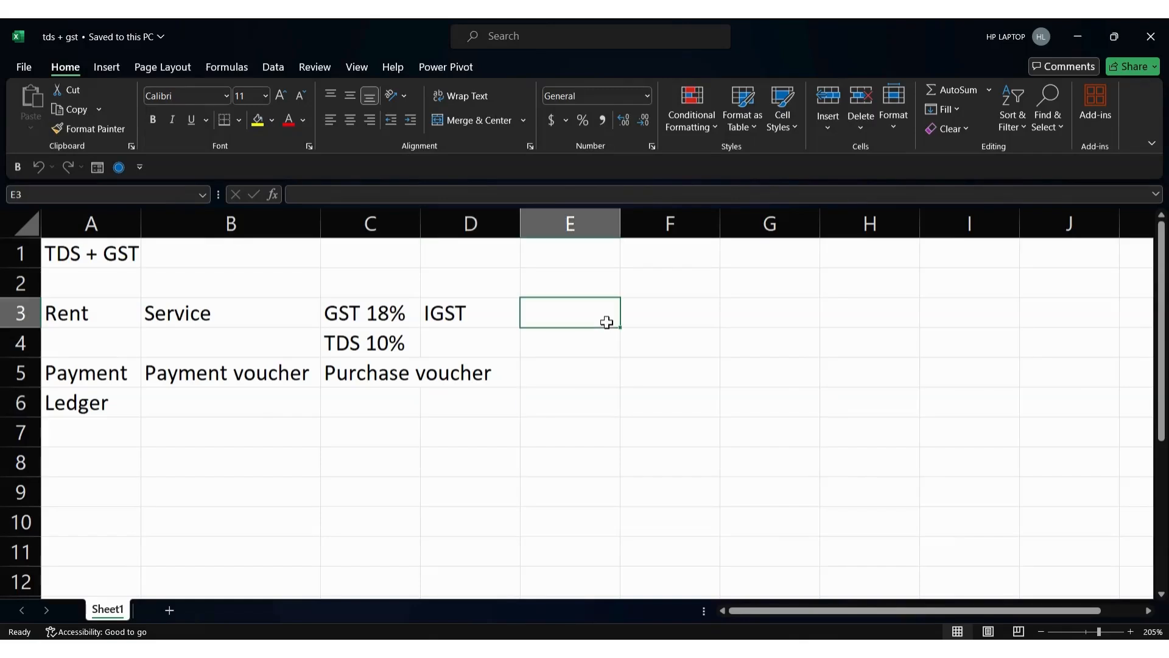
type("Rent bill")
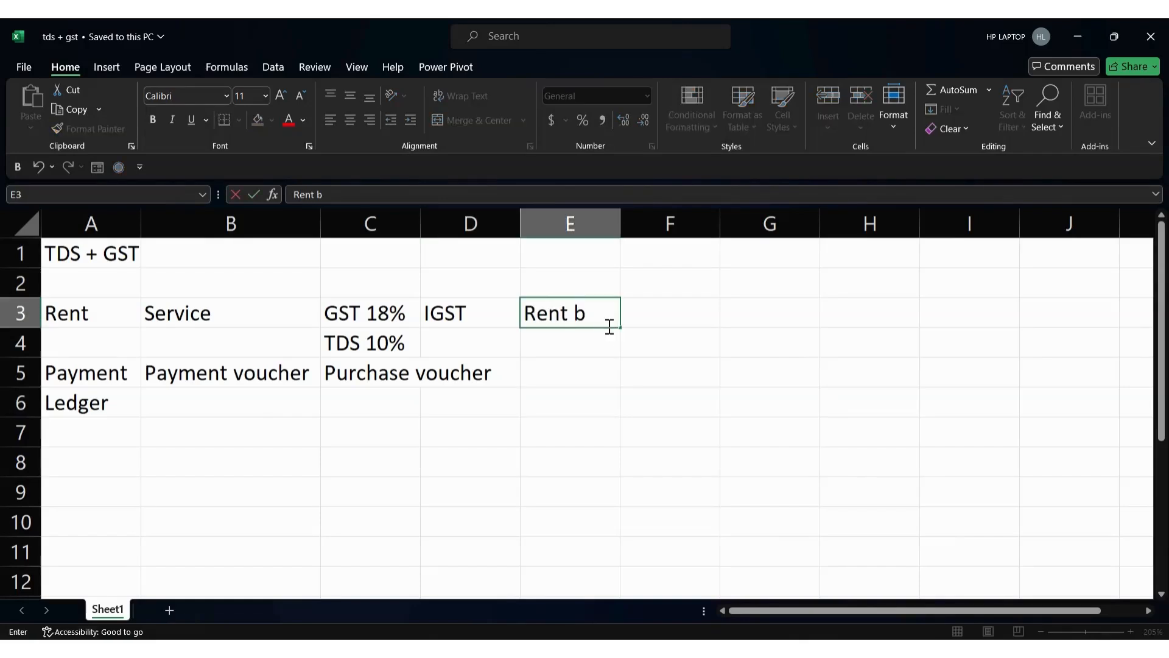
key("Up")
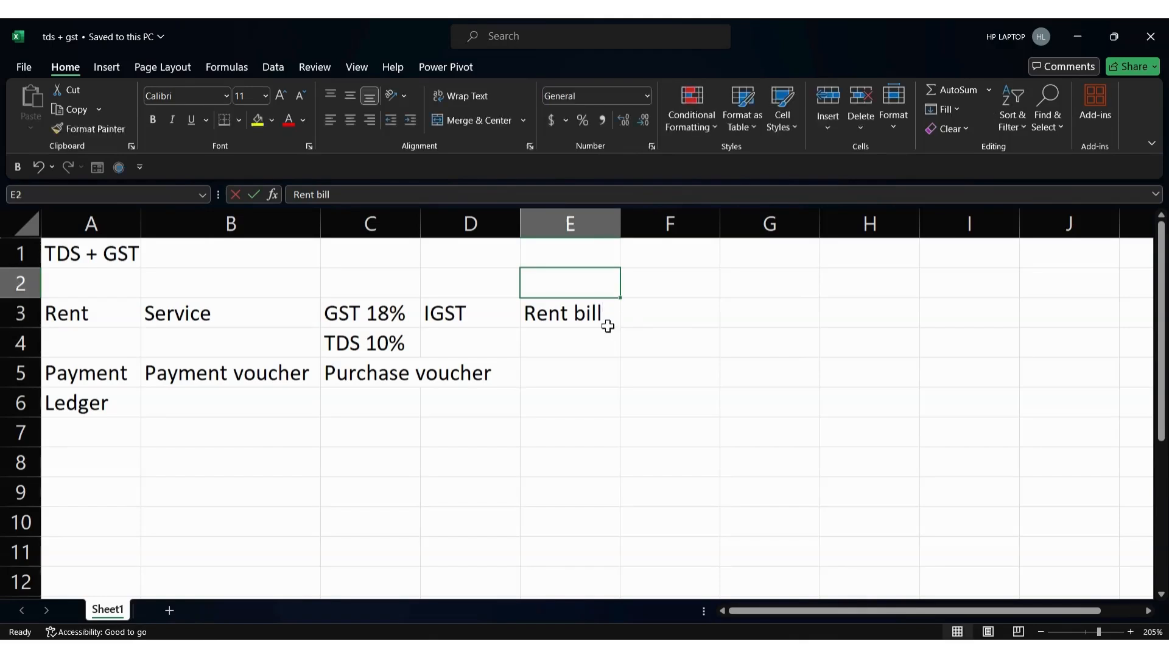
type("B")
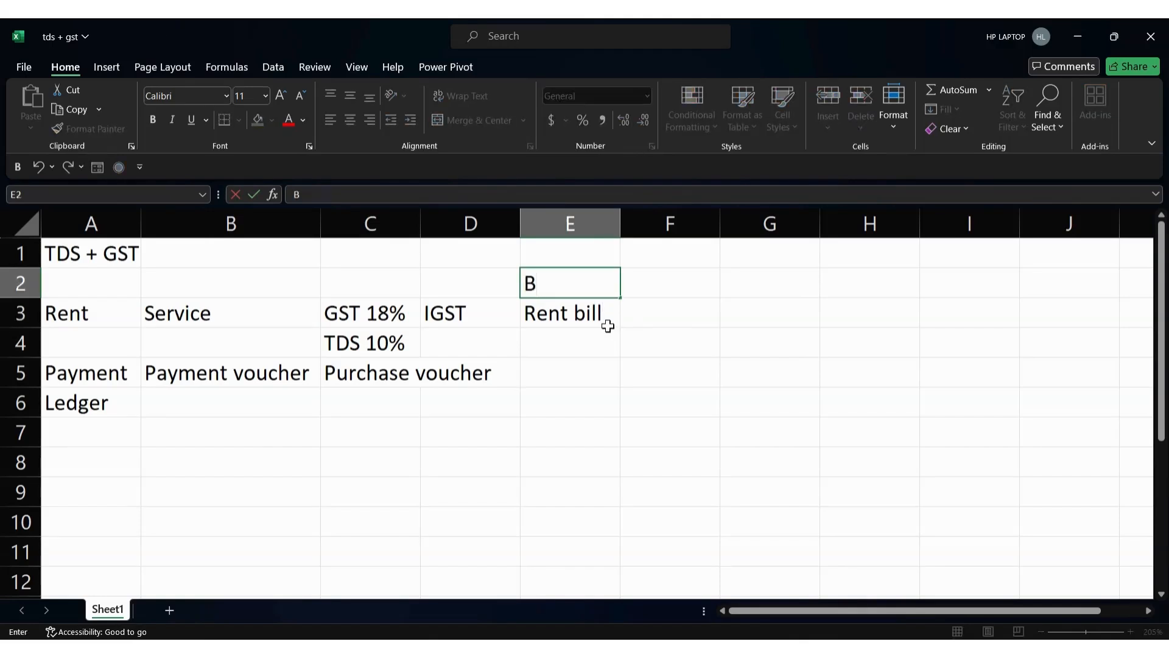
type("uilding owner")
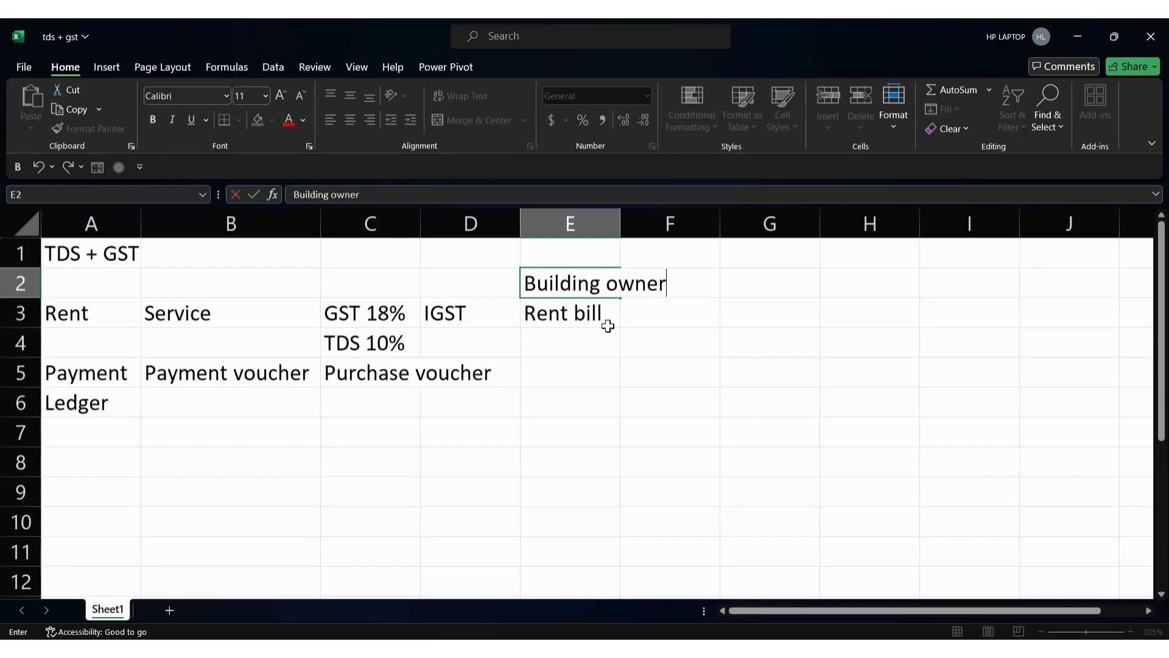
key("Return")
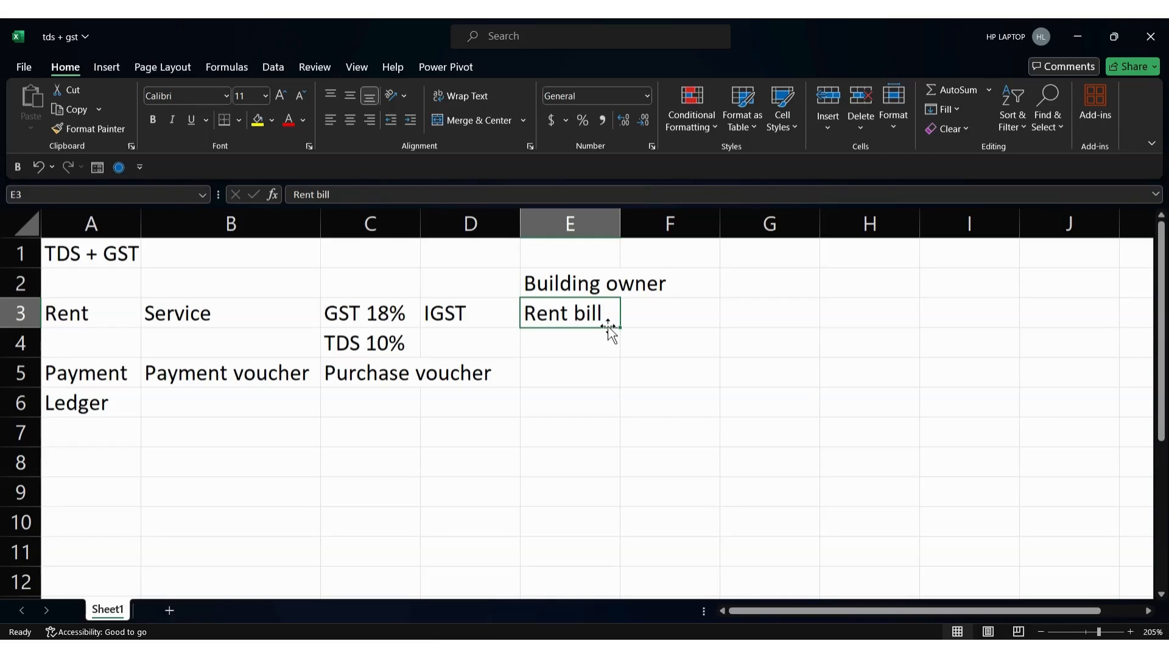
Enter 250000 in F7 and 18% in F8, then return to TallyPrime
key("alt+Tab")
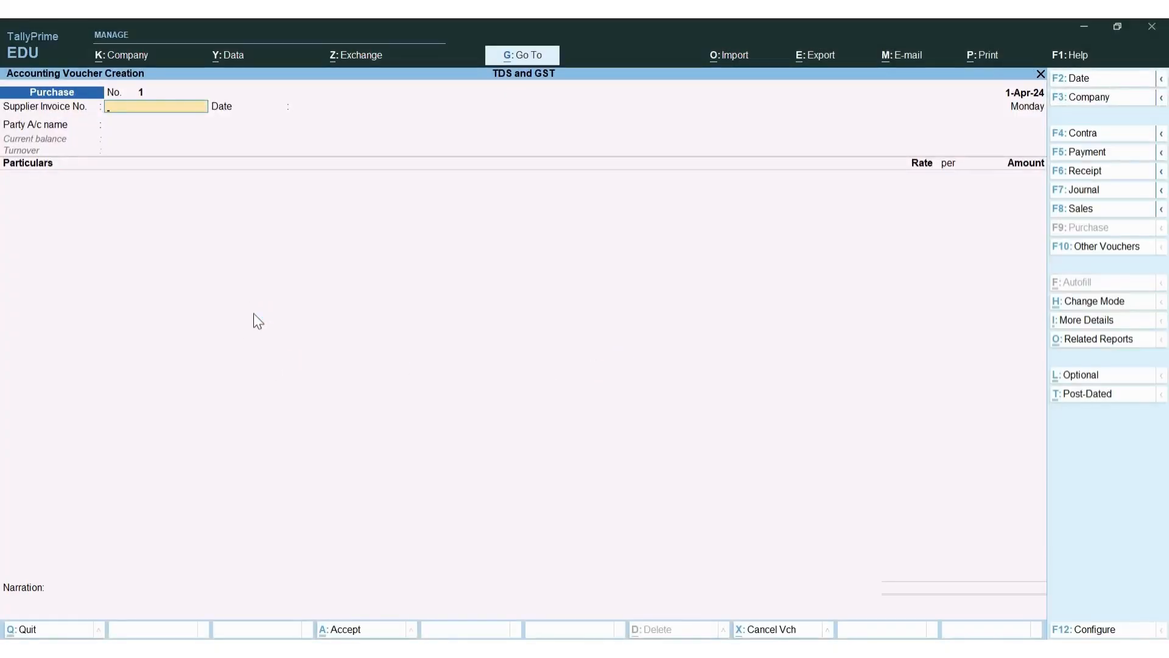
key("alt+Tab")
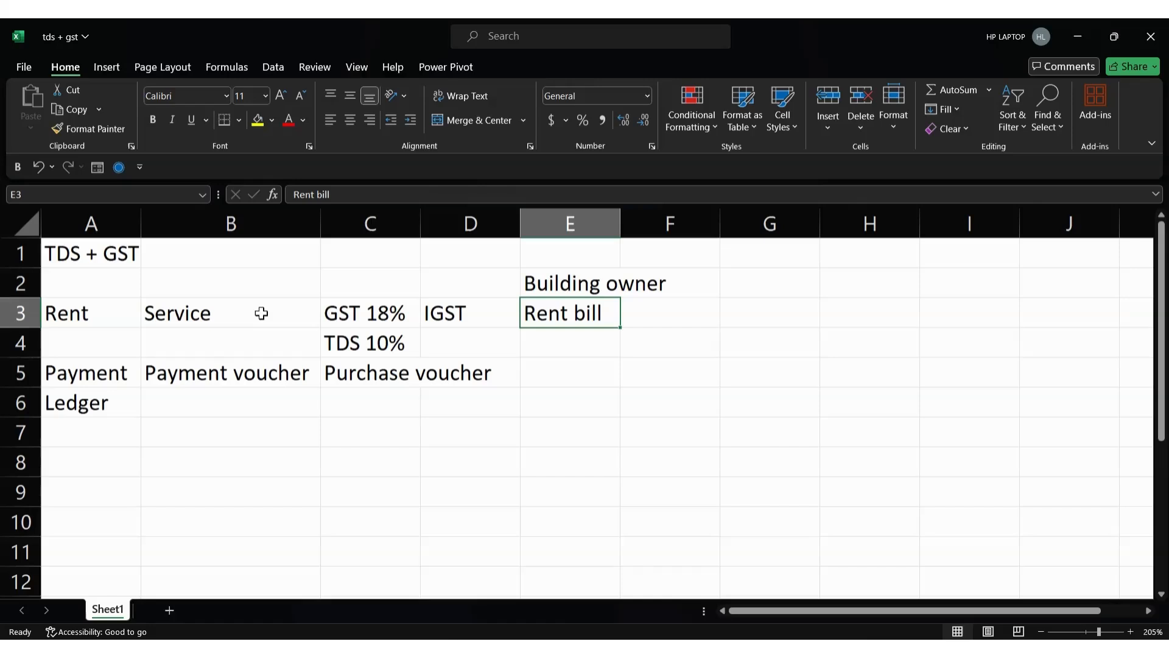
left_click(651, 438)
left_click(647, 377)
left_click(655, 422)
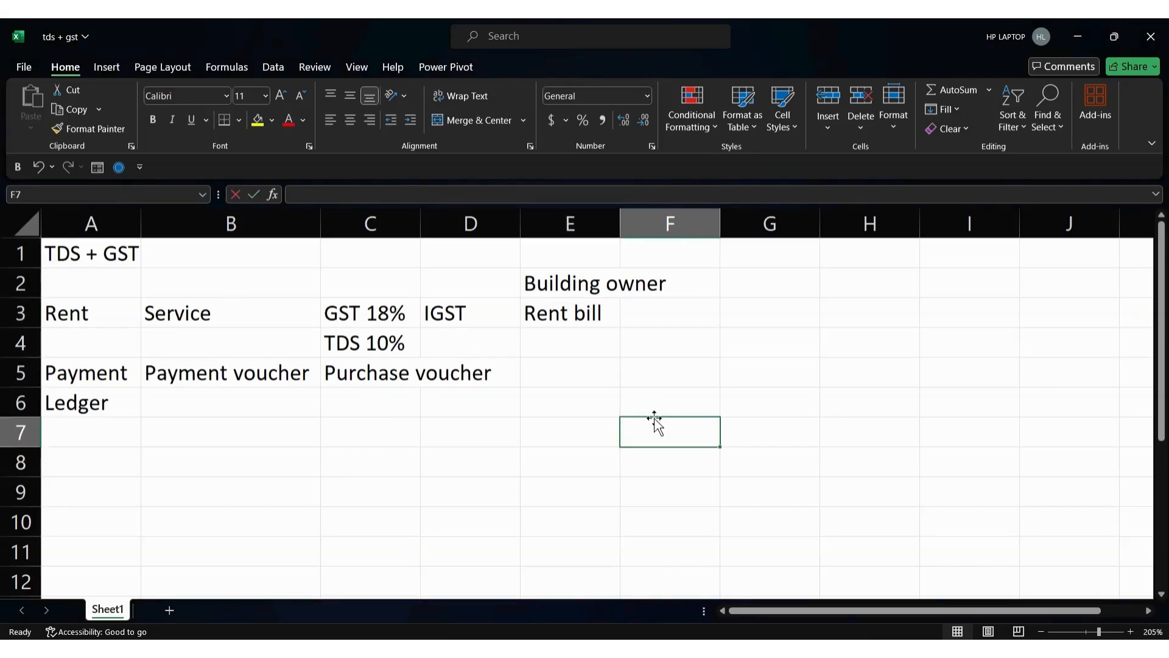
type("250000")
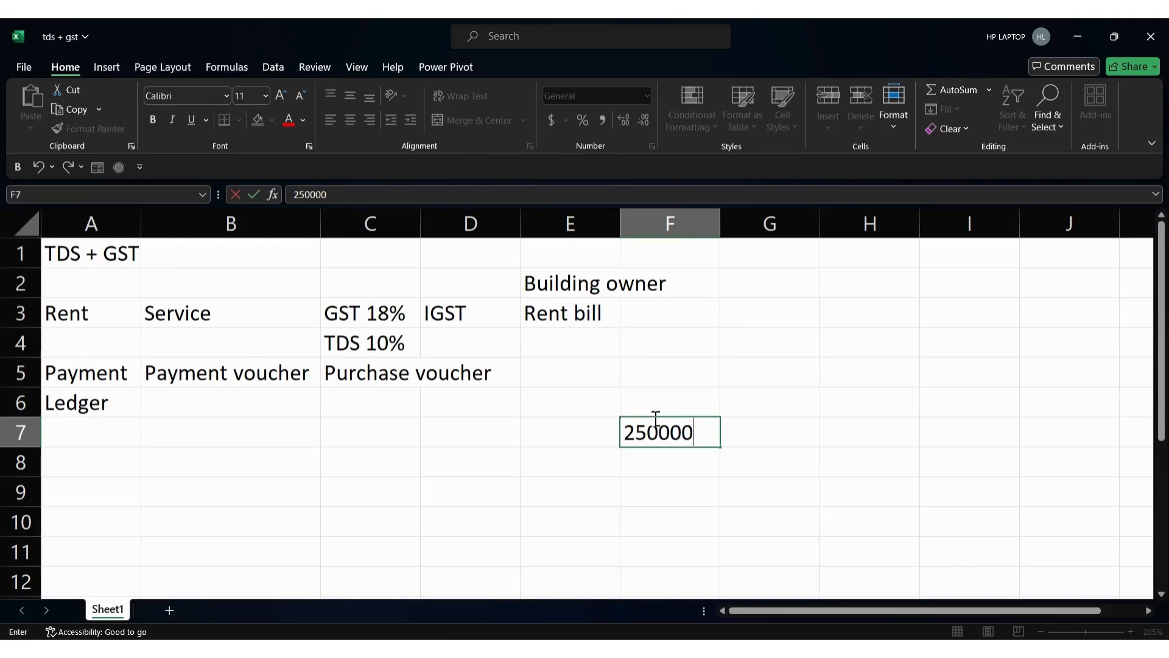
key("Return")
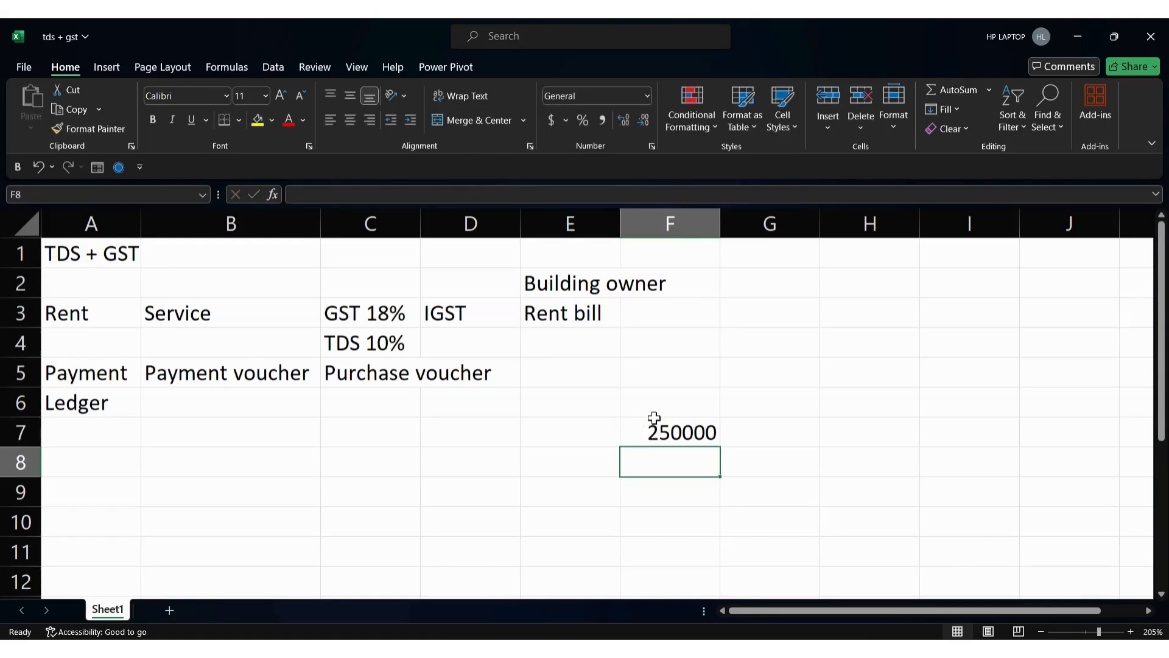
type("1")
key("Return")
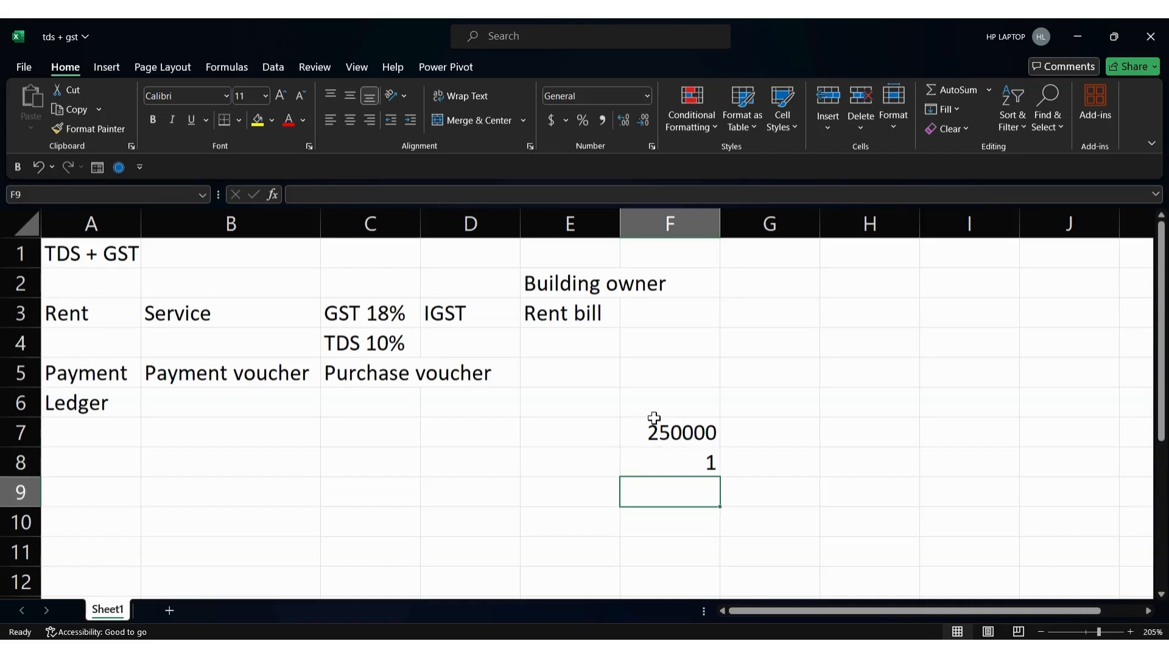
key("Up")
key("F2")
type("8%")
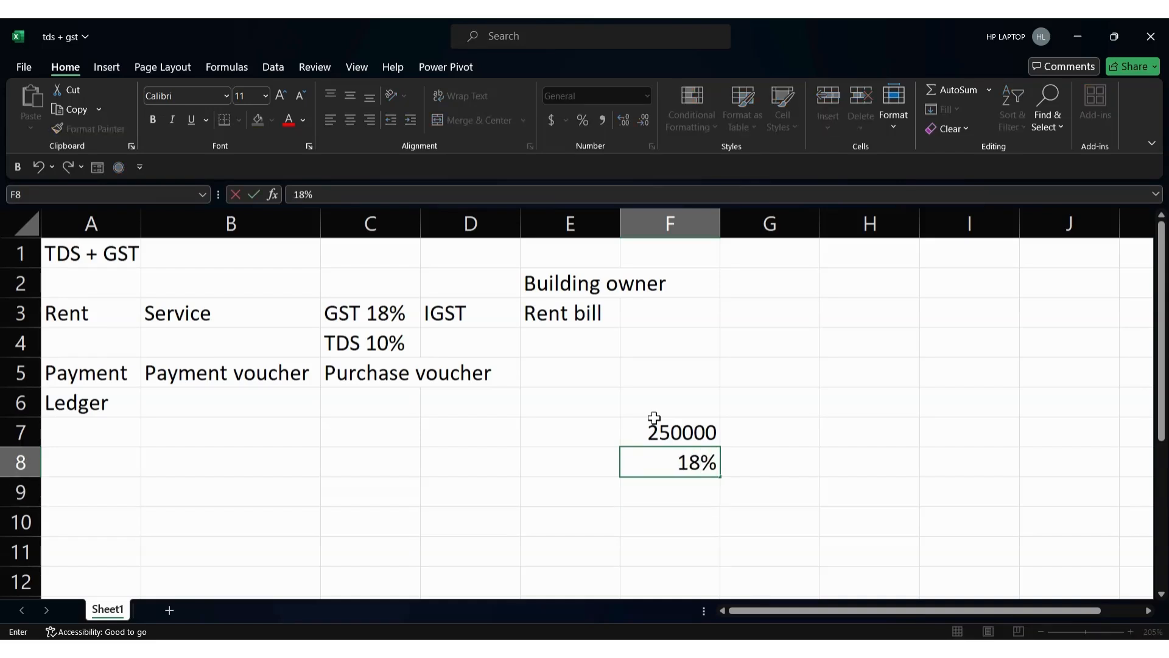
key("Return")
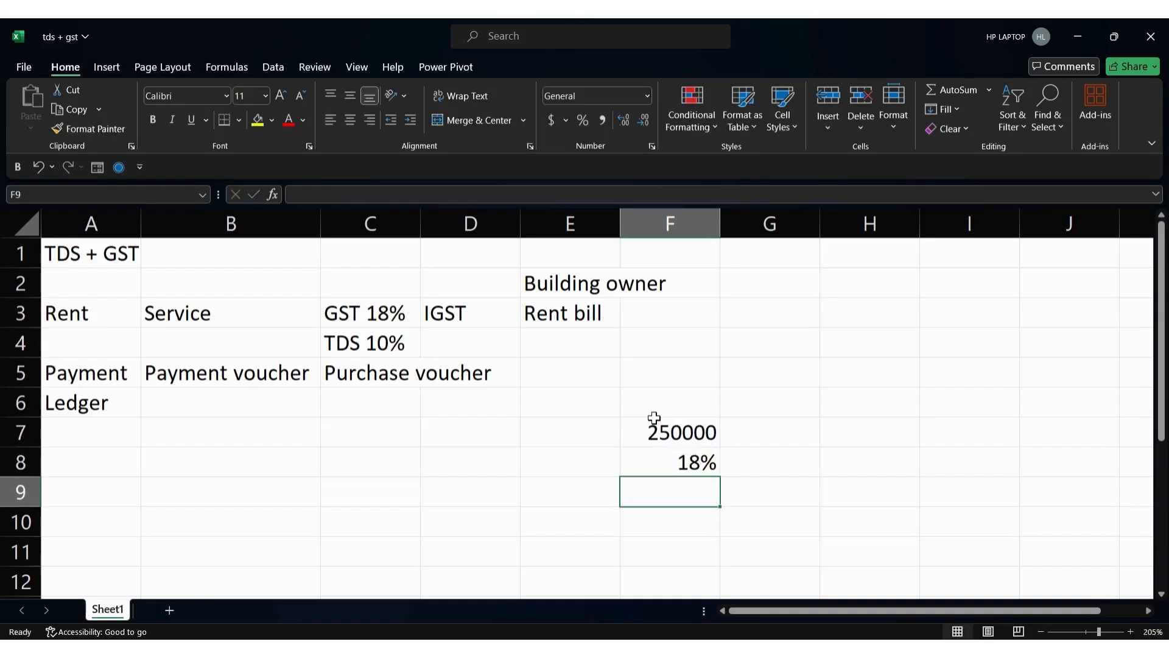
key("alt+Tab")
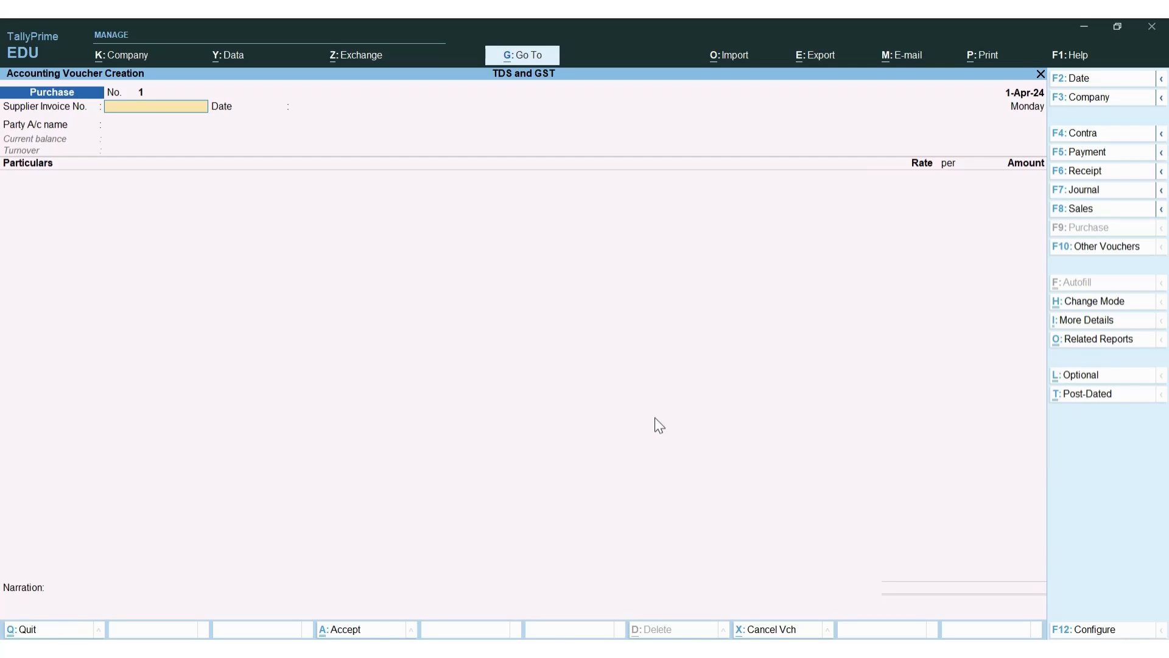
Enter the supplier invoice number and set the voucher date to 1-8-2024
type("ABC-001/24-25")
key("Return")
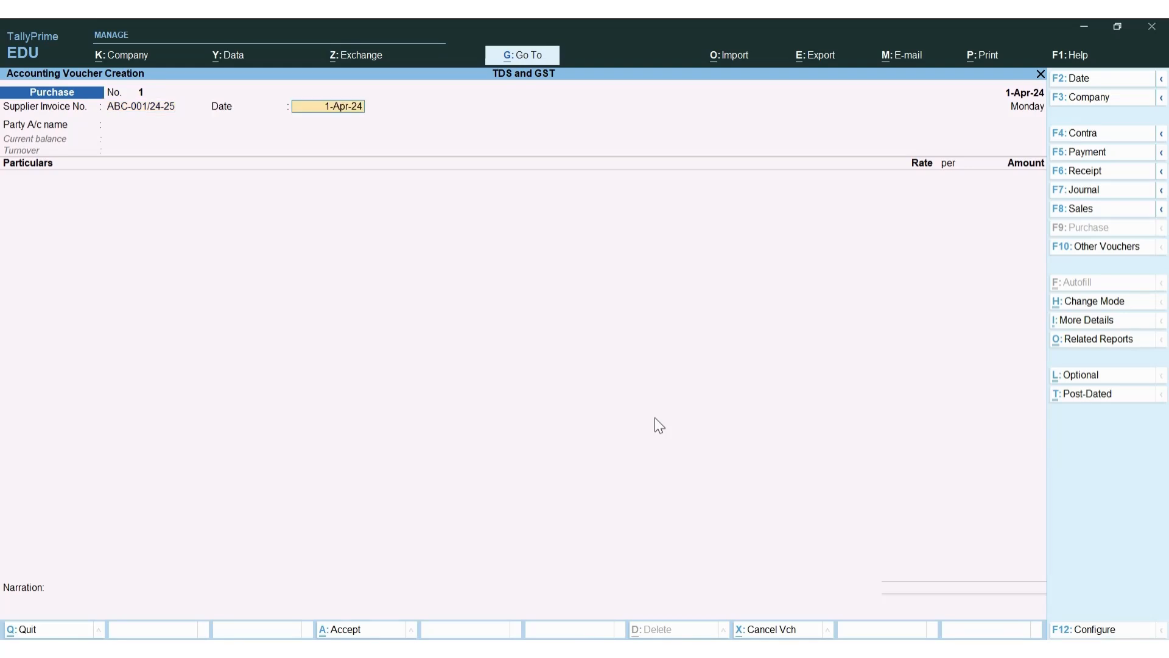
key("F2")
type("1-8-2024")
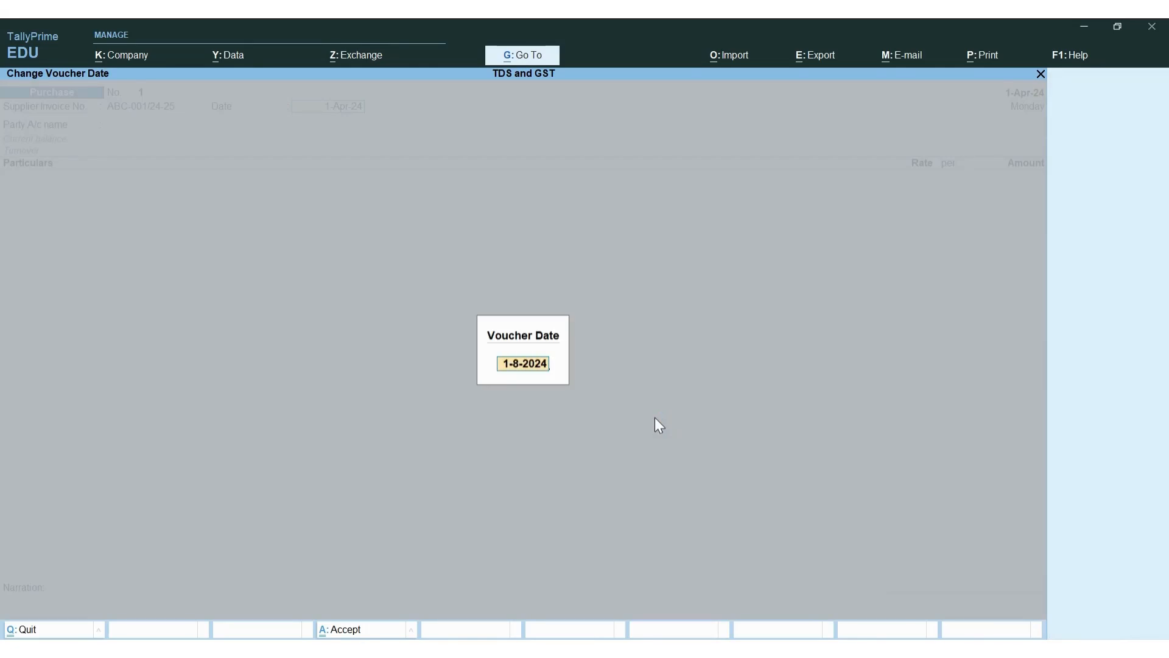
key("Return")
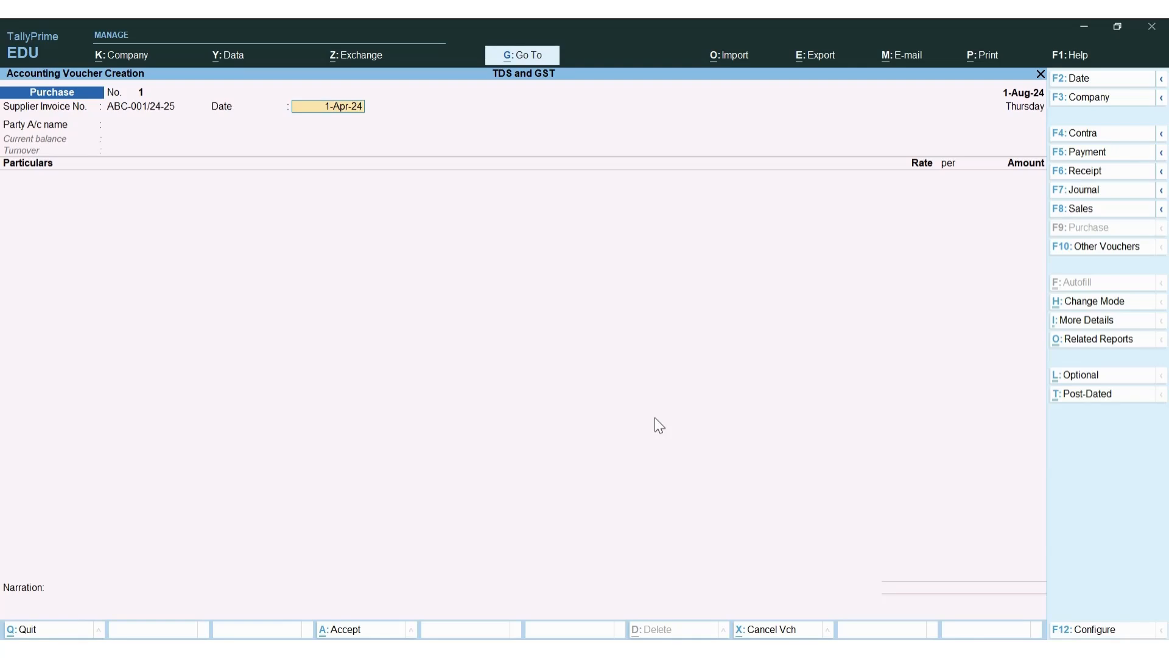
key("BackSpace")
type("1-8-2024")
key("Return")
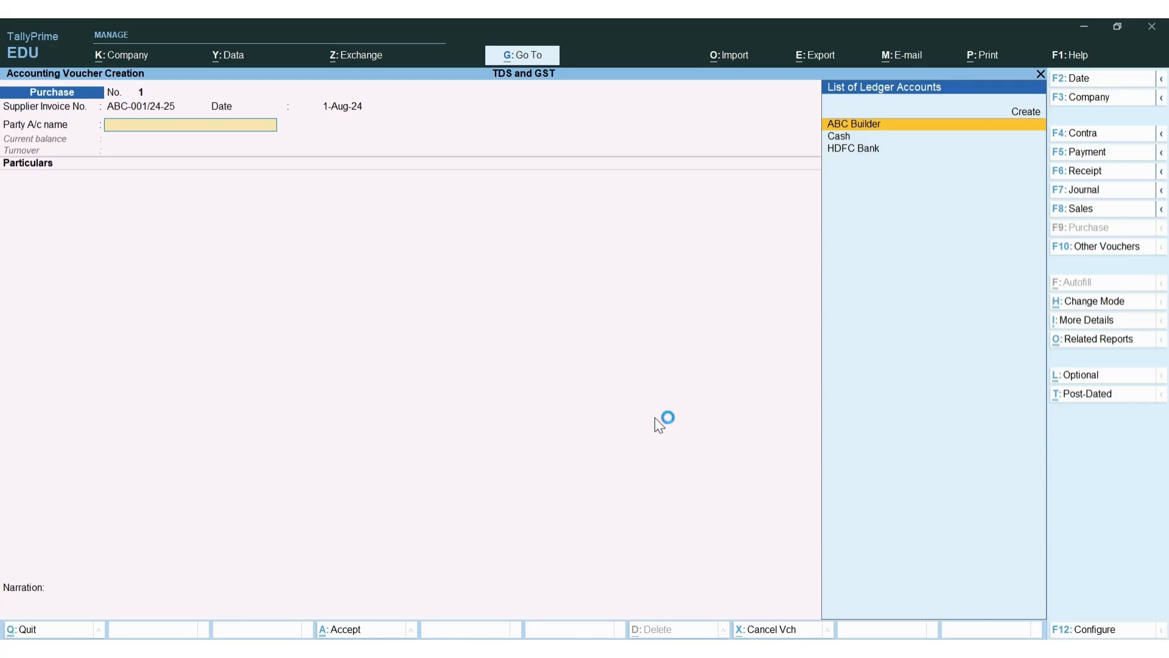
Choose ABC Builder as party account and accept its Bihar, Regular GST party details
key("Return")
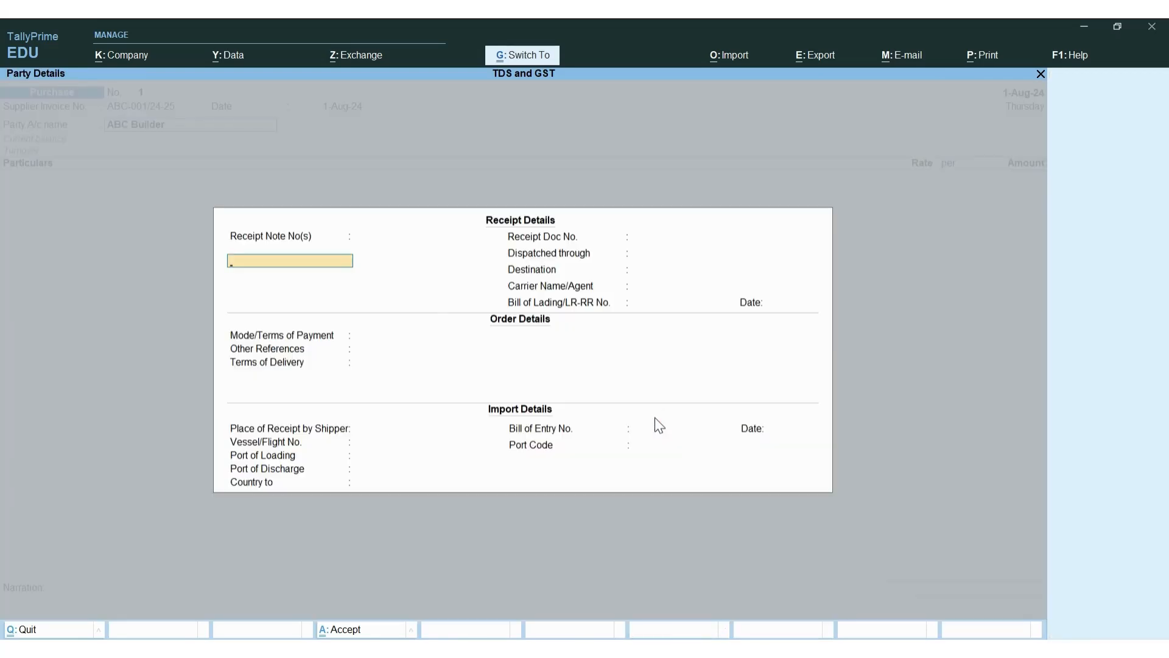
key("BackSpace")
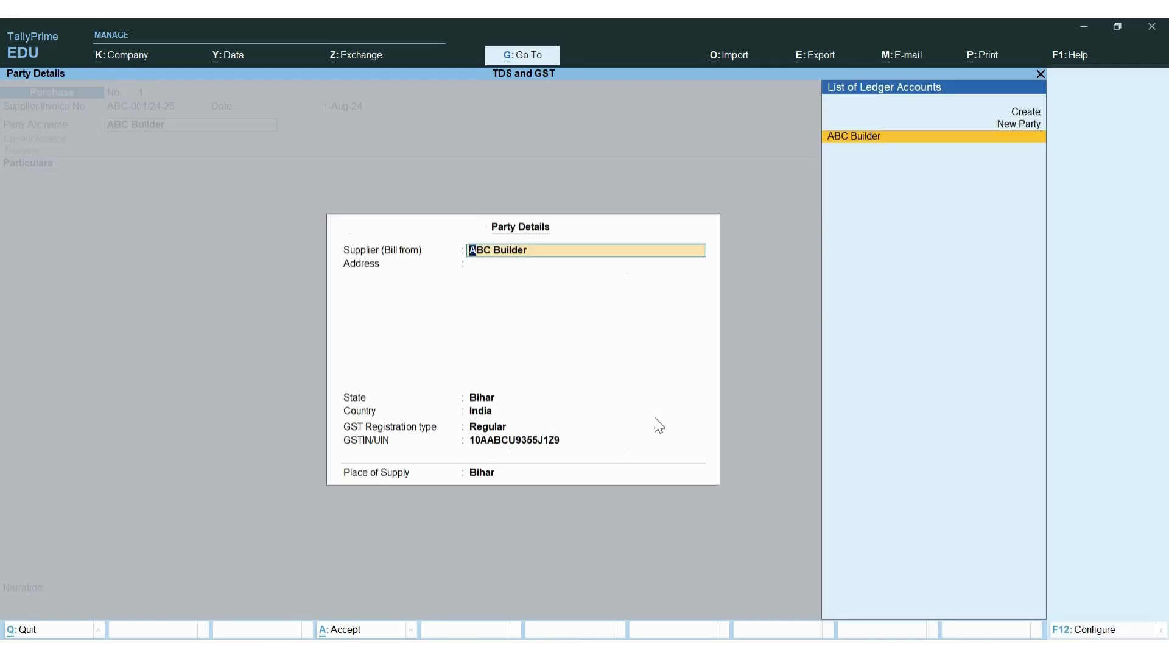
key("Return")
key("Return")
key("Return")
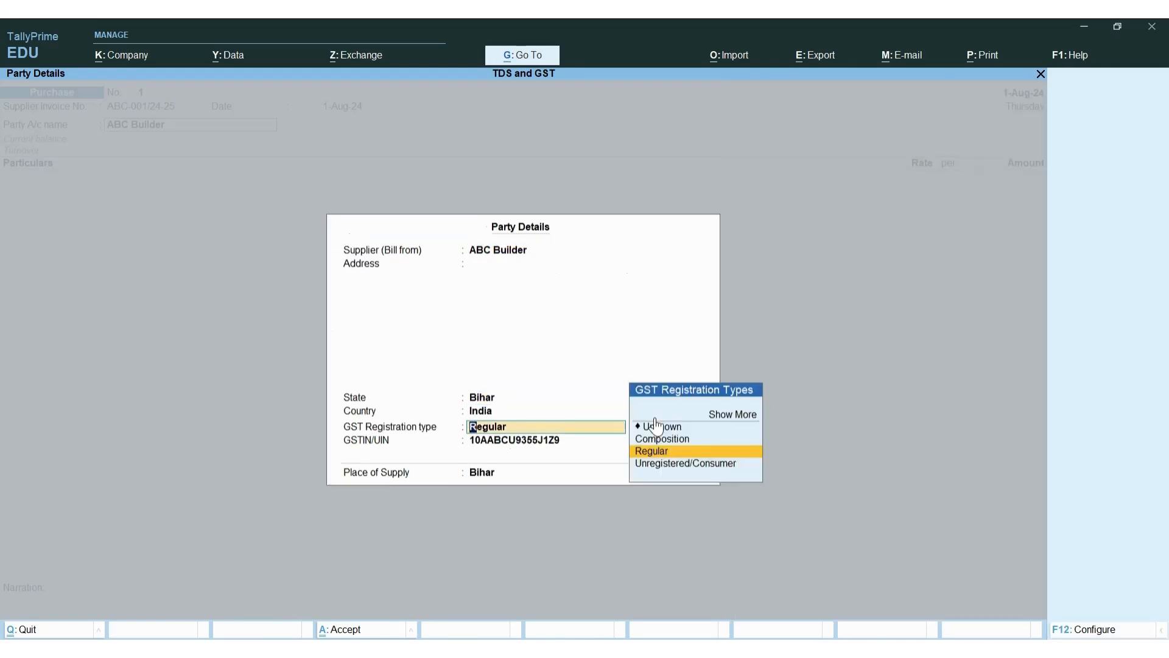
key("Return")
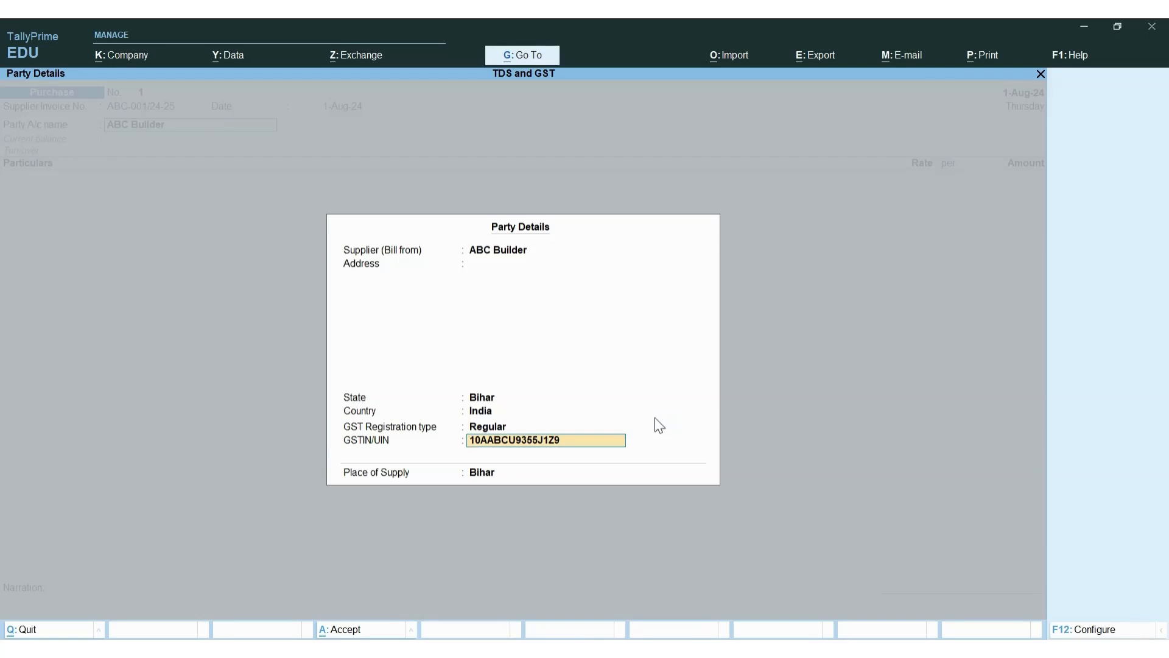
key("Return")
key("Return")
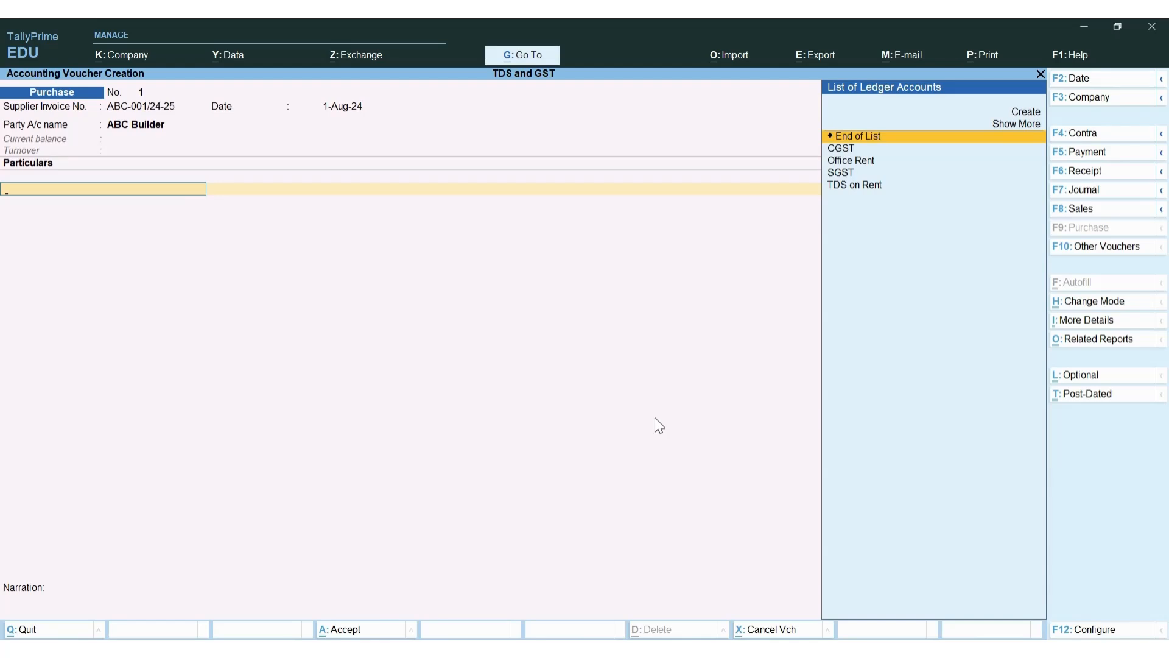
Add the Office Rent ledger to the particulars with an amount of 250000
key("Down")
key("Down")
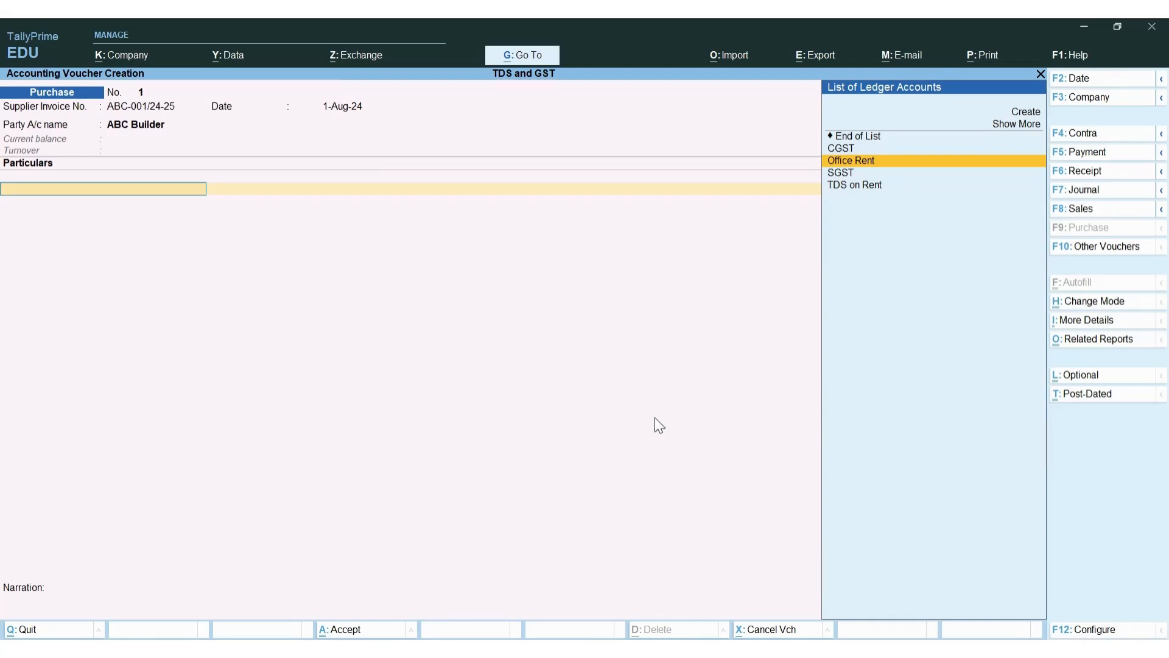
key("Return")
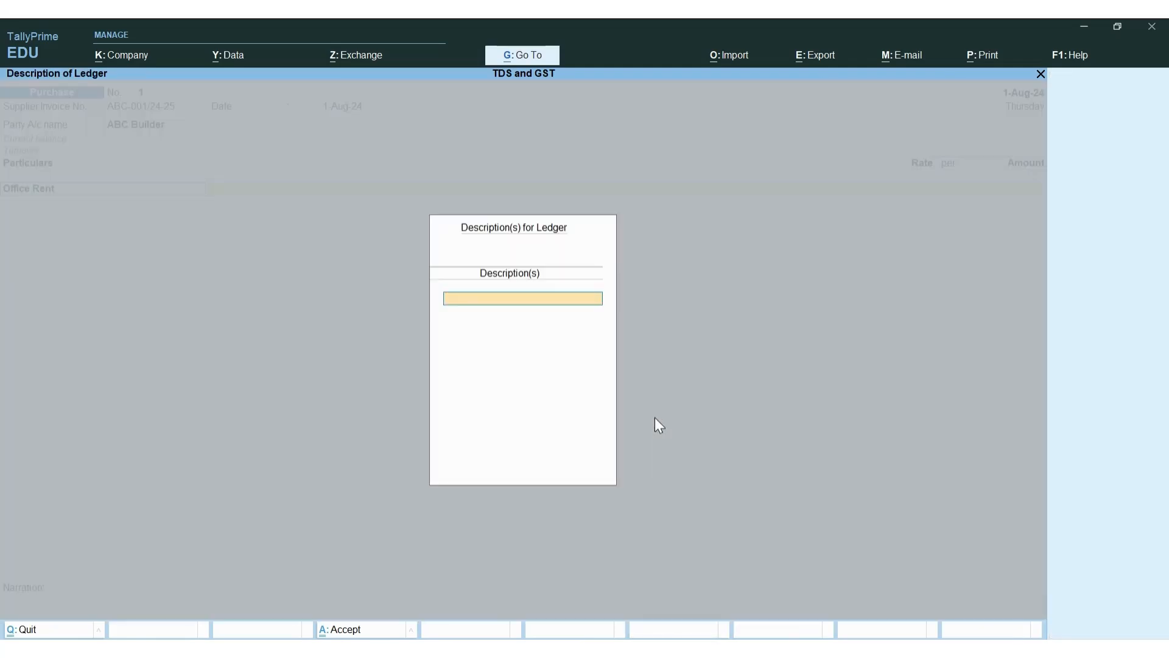
key("Return")
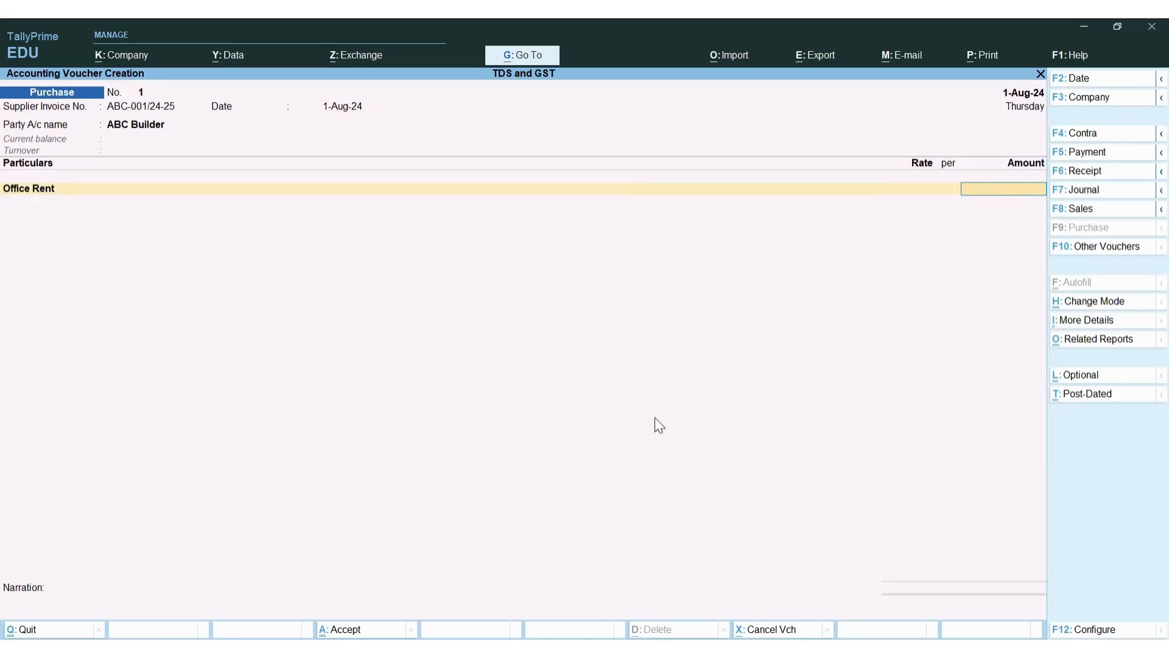
type("250000")
key("Return")
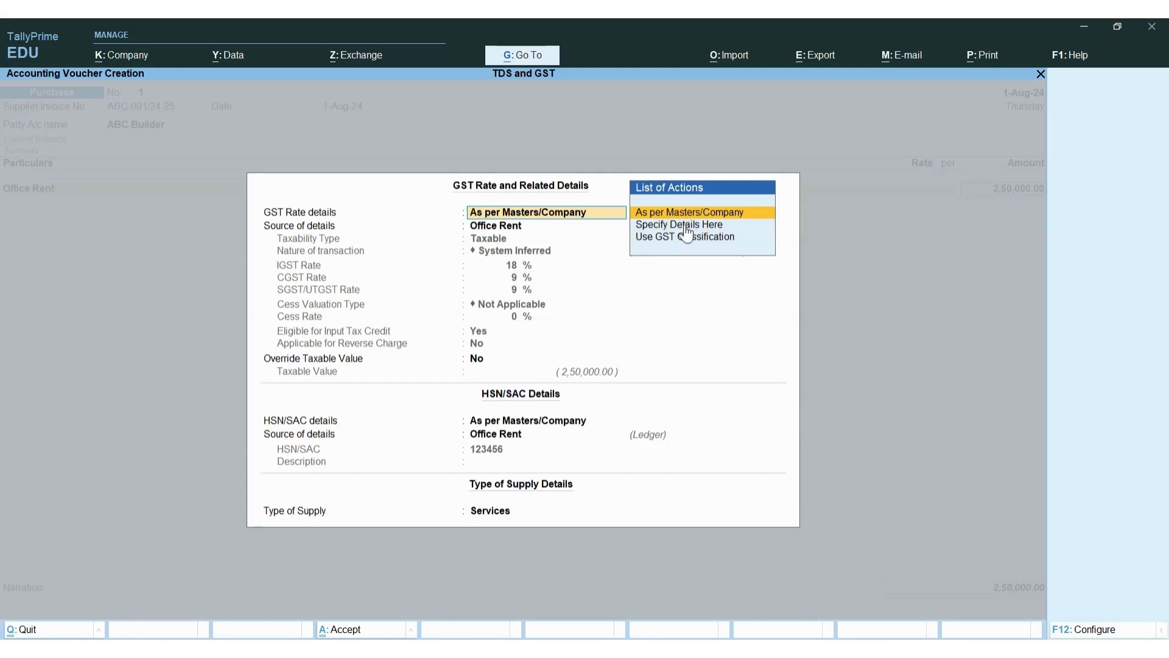
Keep Office Rent's master GST details (18%, HSN 123456, Services) on the rent line
key("Down")
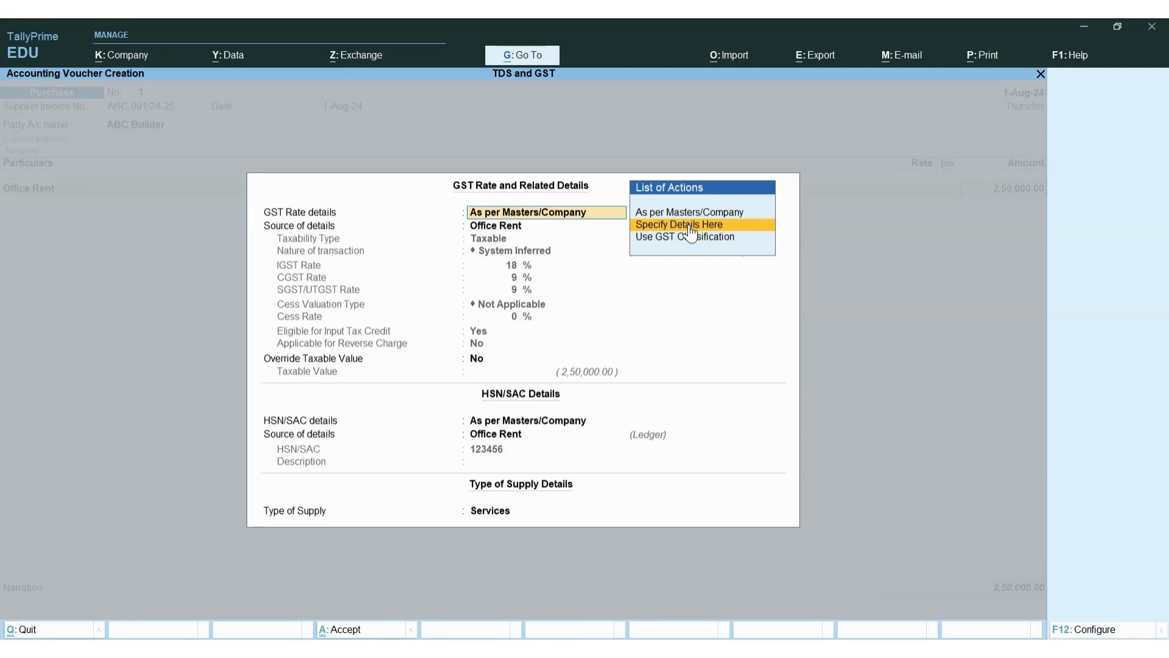
key("Up")
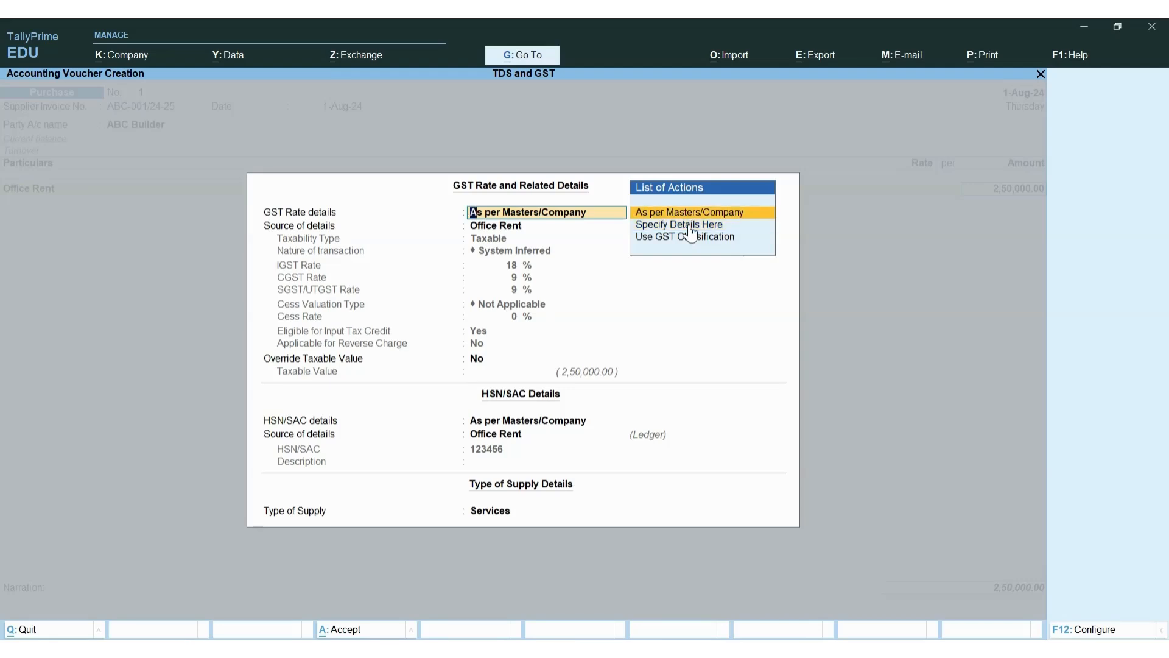
key("Down")
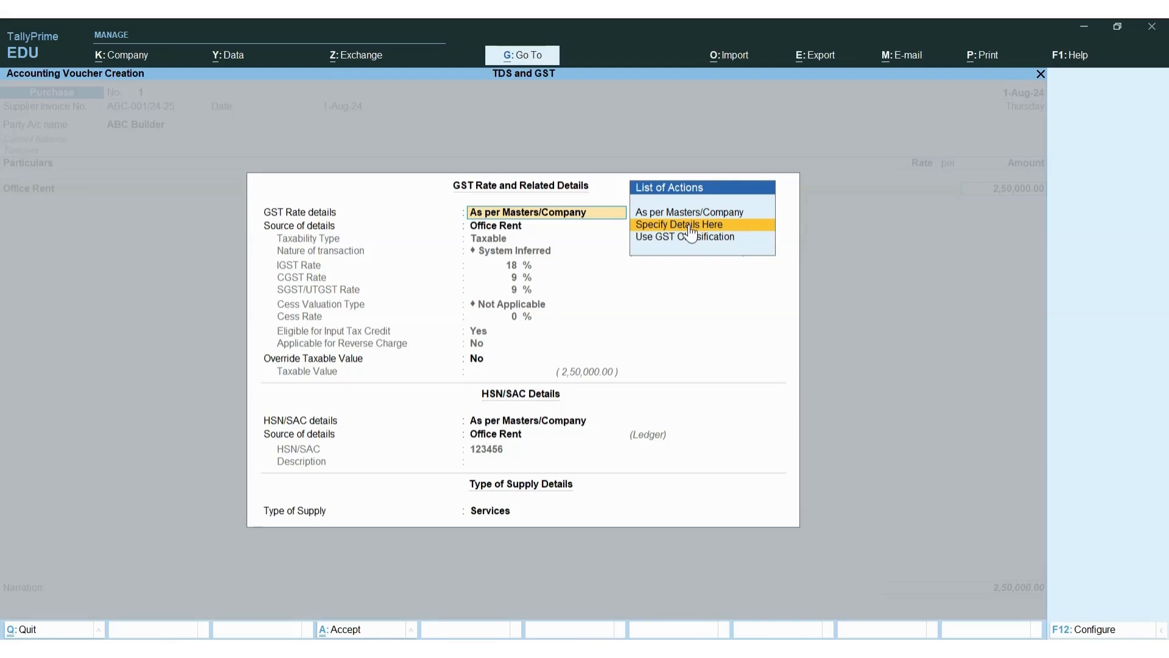
key("Up")
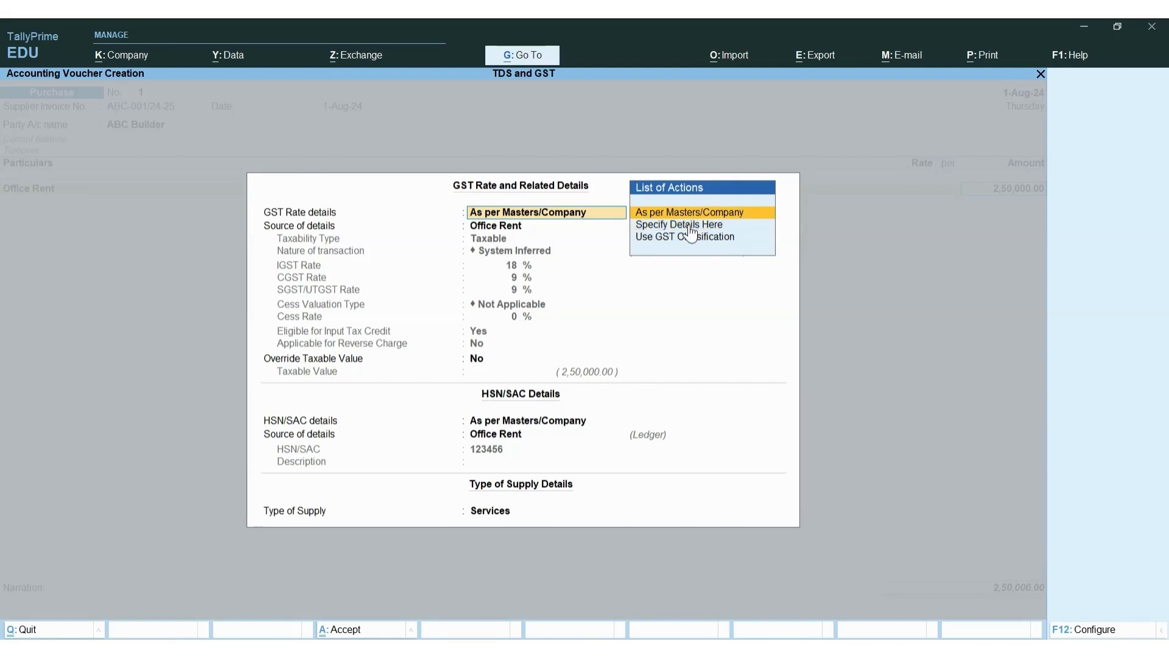
key("Return")
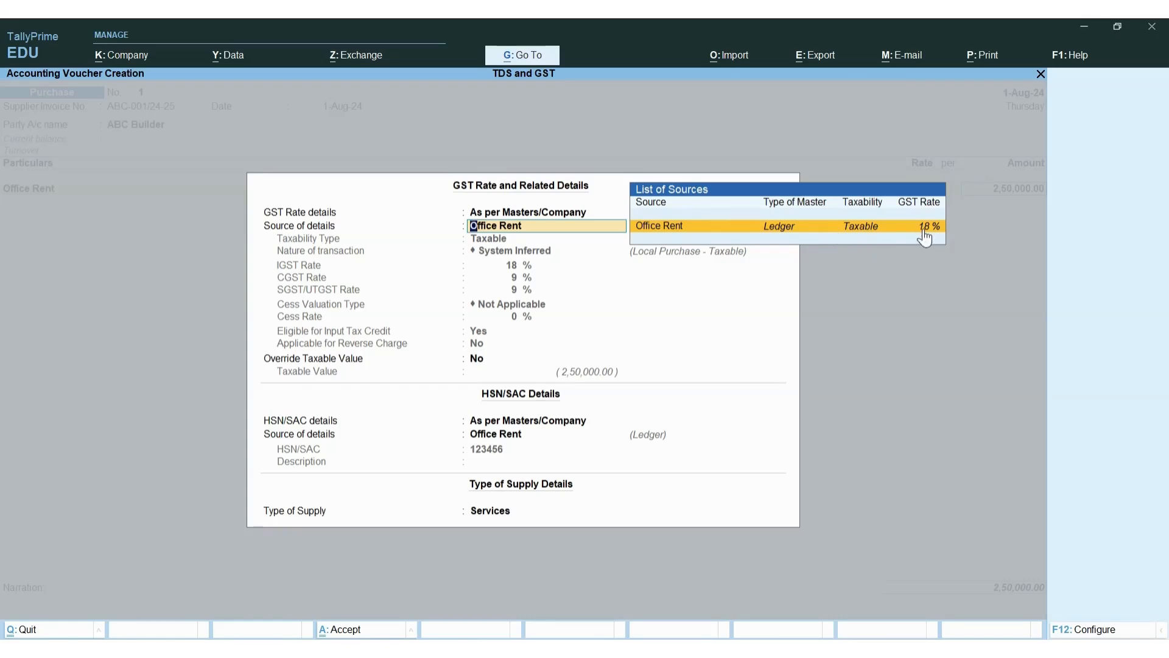
left_click(288, 360)
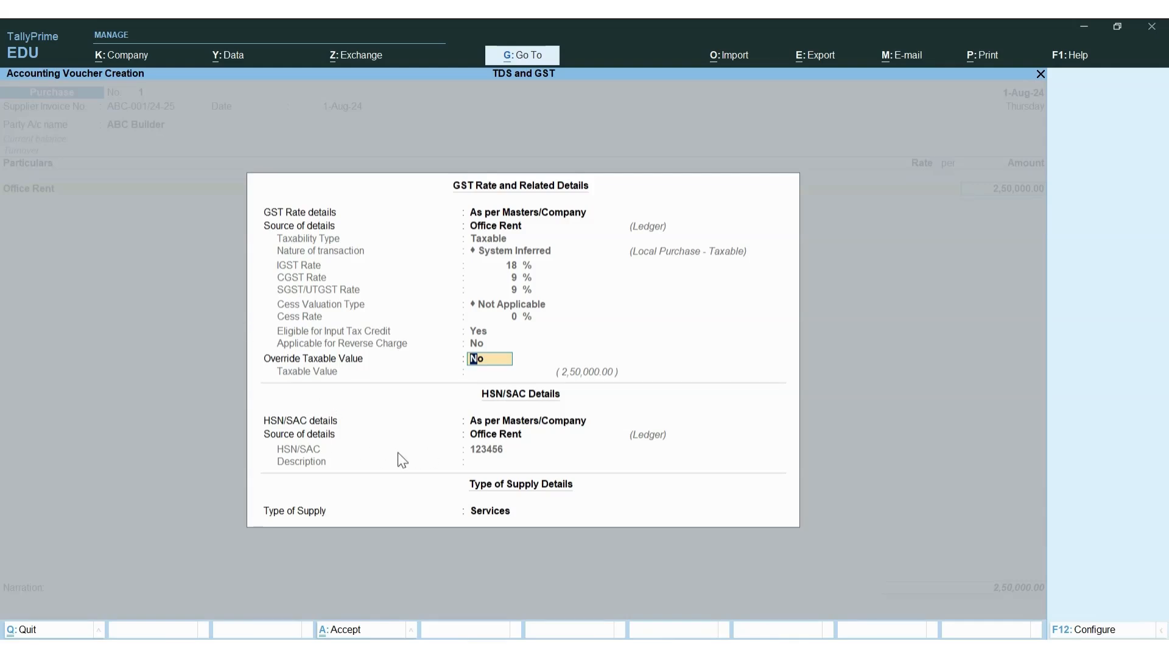
key("Return")
key("Return")
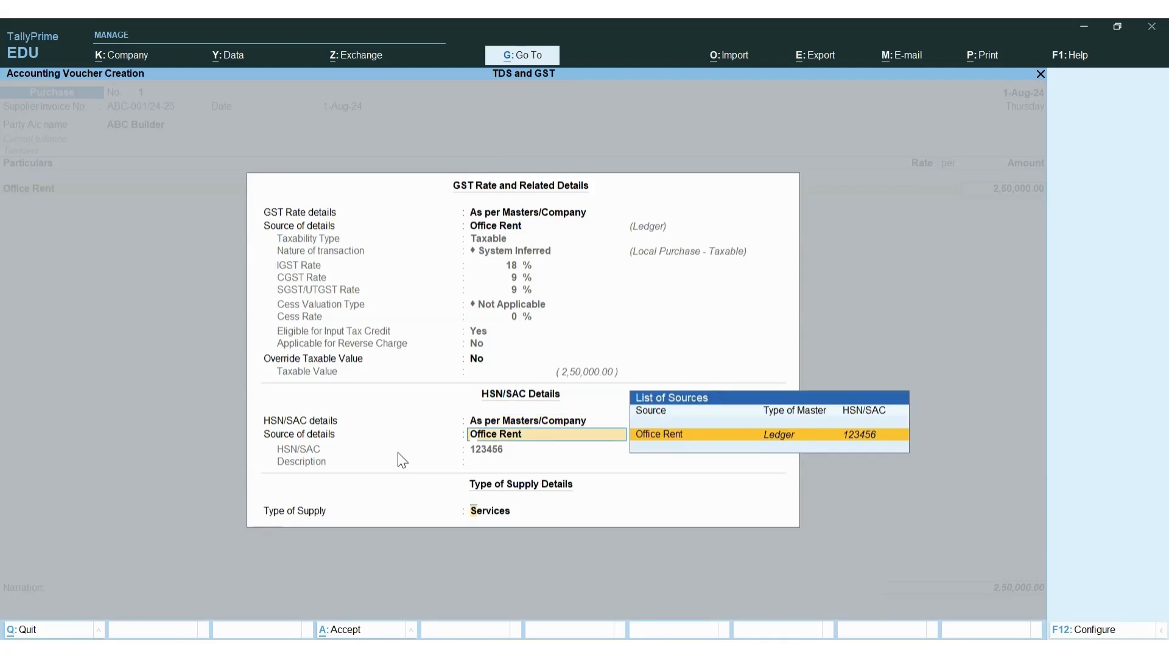
key("Return")
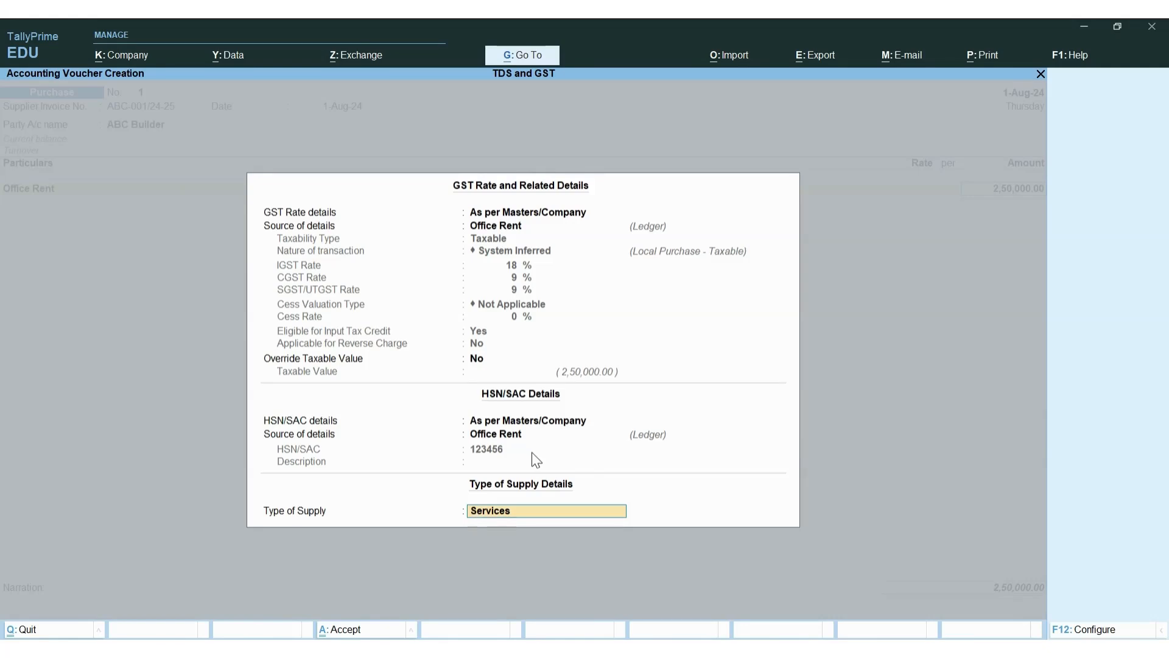
key("Return")
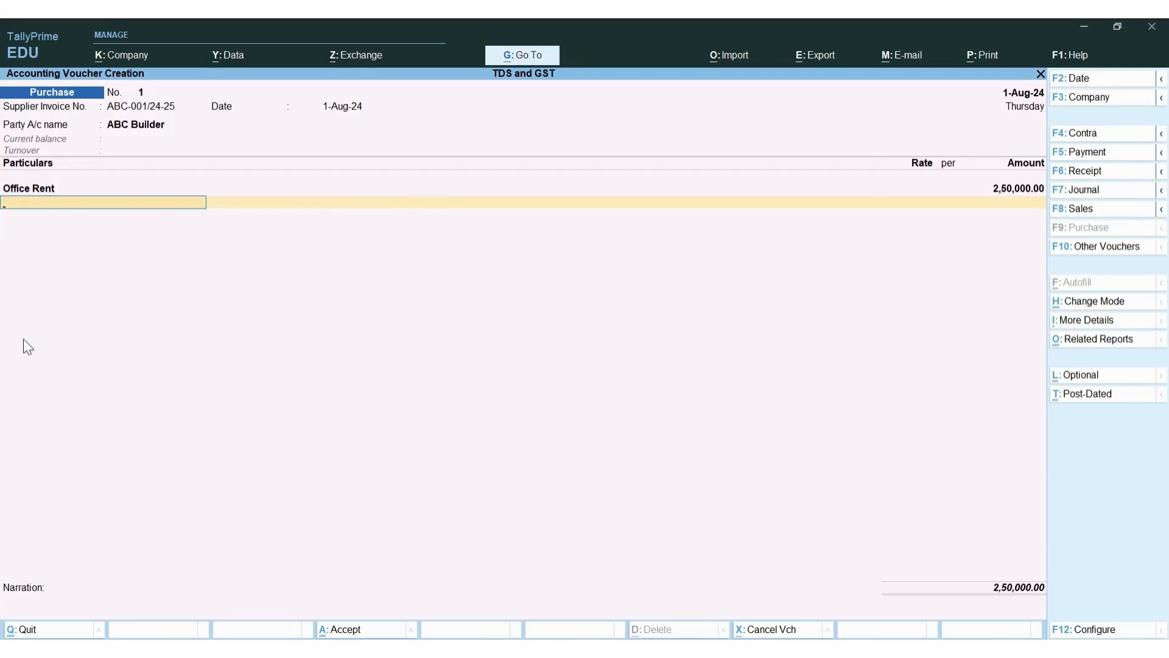
Add CGST and SGST lines of 22,500.00 each, then view the voucher's GST tax analysis
key("space")
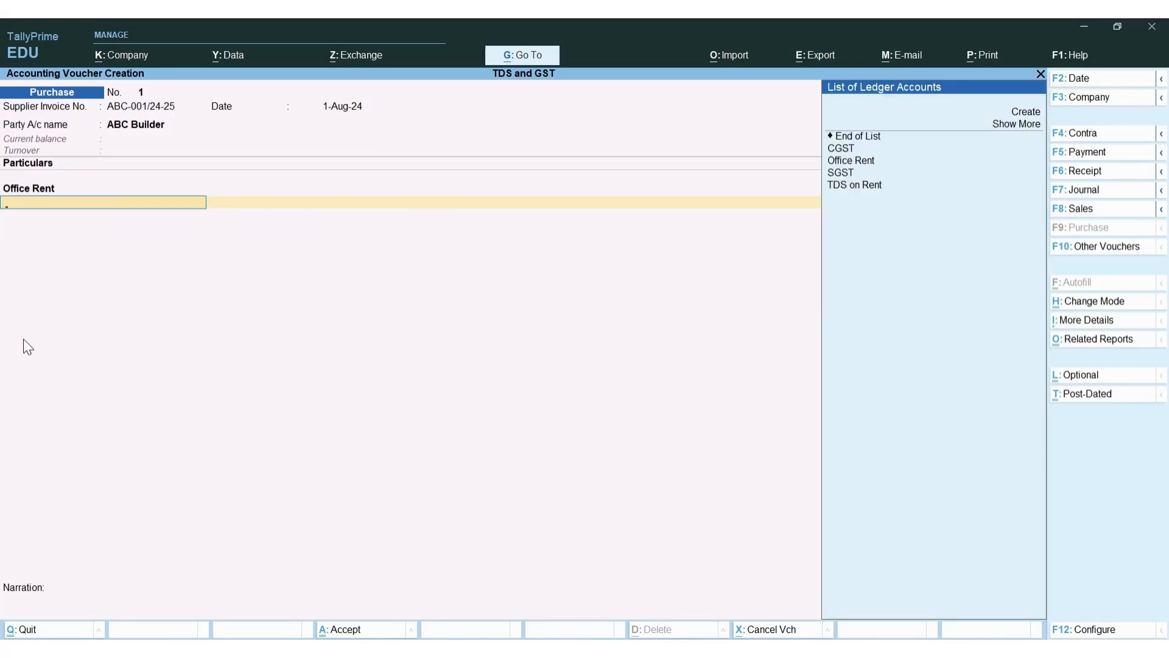
key("Down")
key("Down")
key("Down")
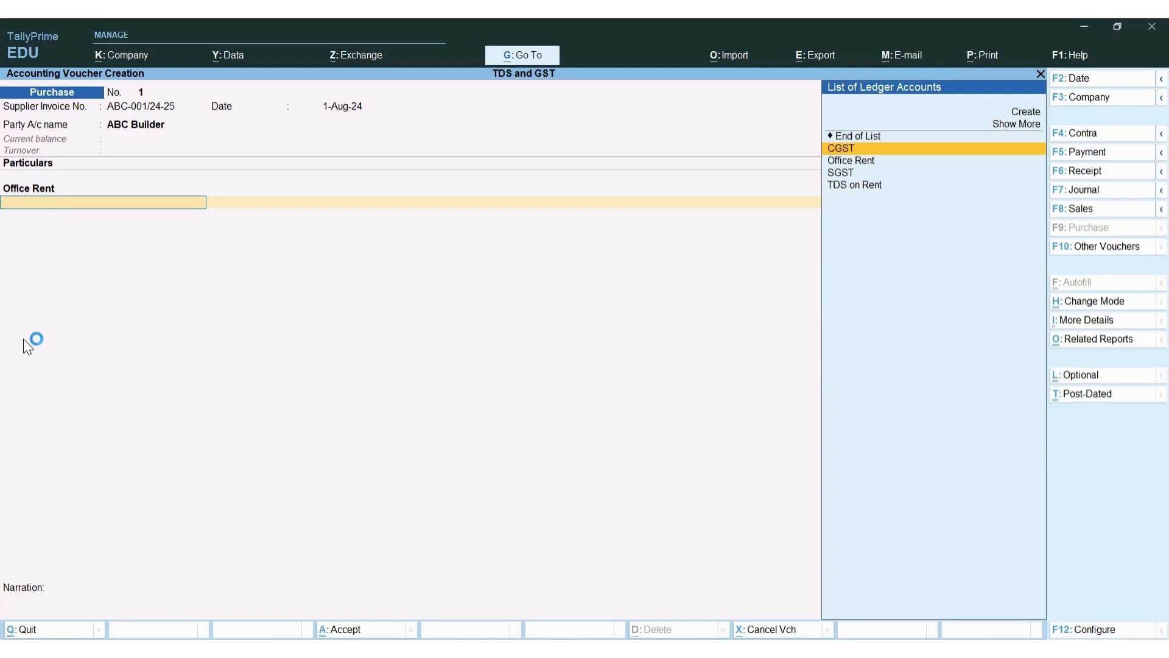
key("Return")
left_click(23, 339)
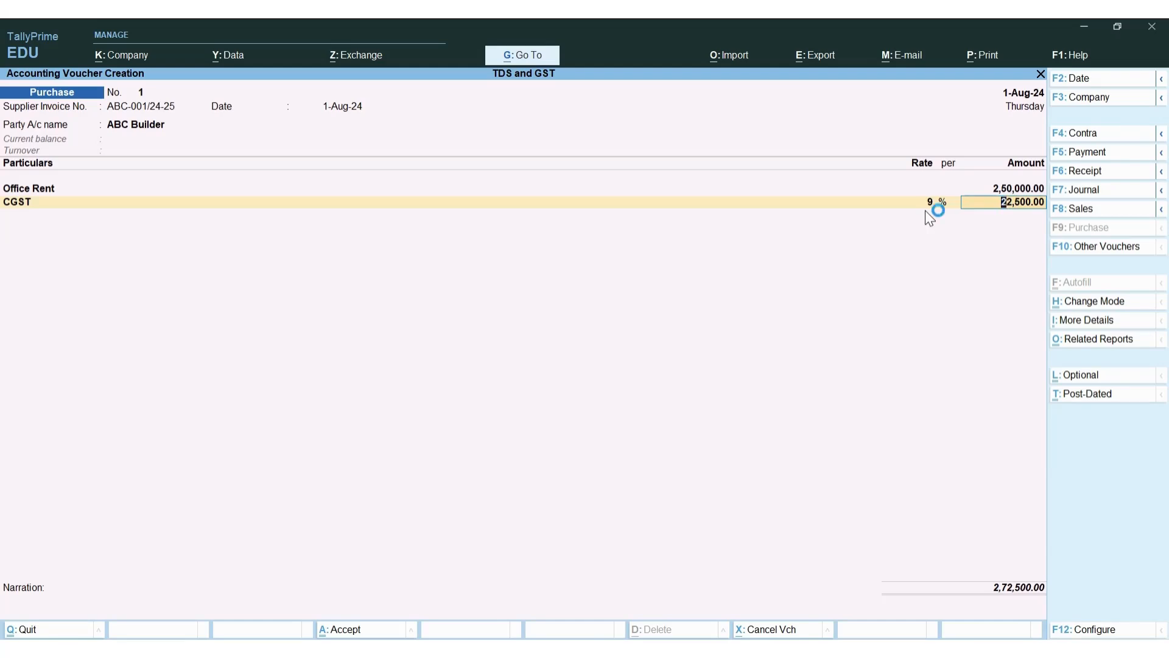
key("Return")
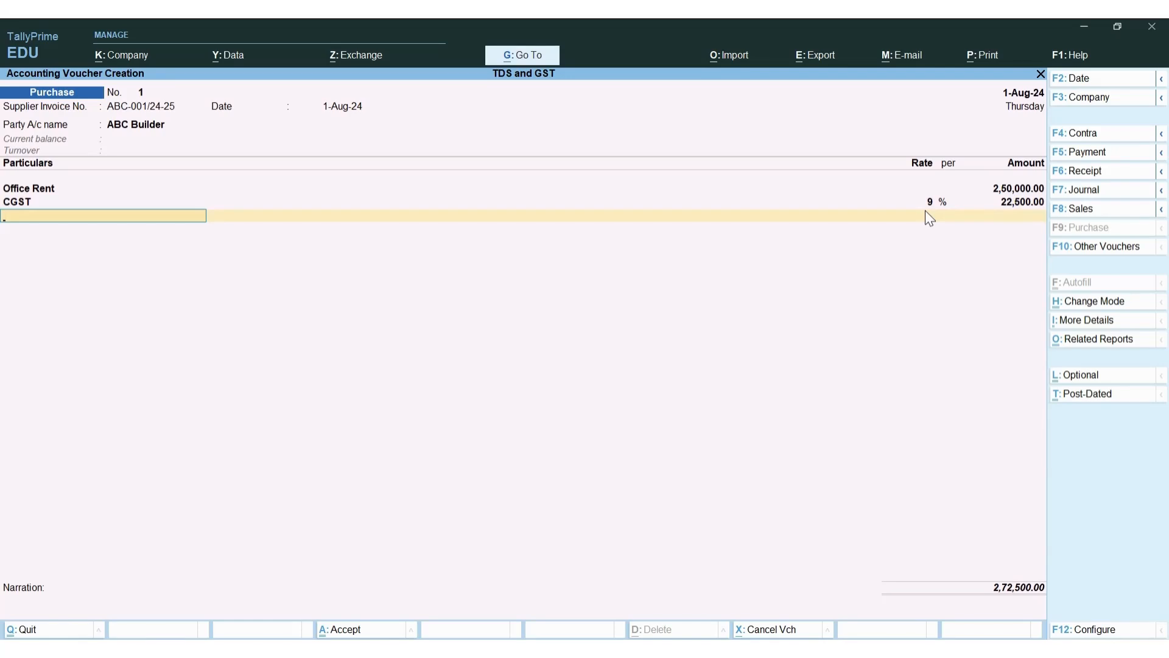
key("Down")
key("Down")
key("Down")
key("Down")
key("Down")
key("Return")
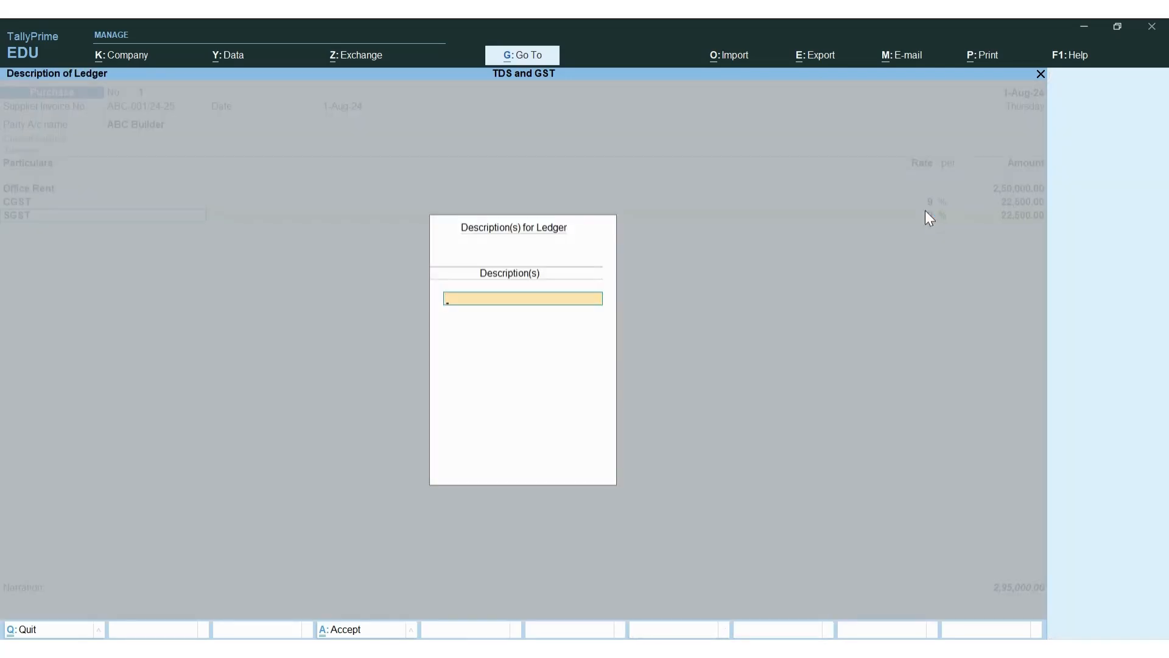
key("Return")
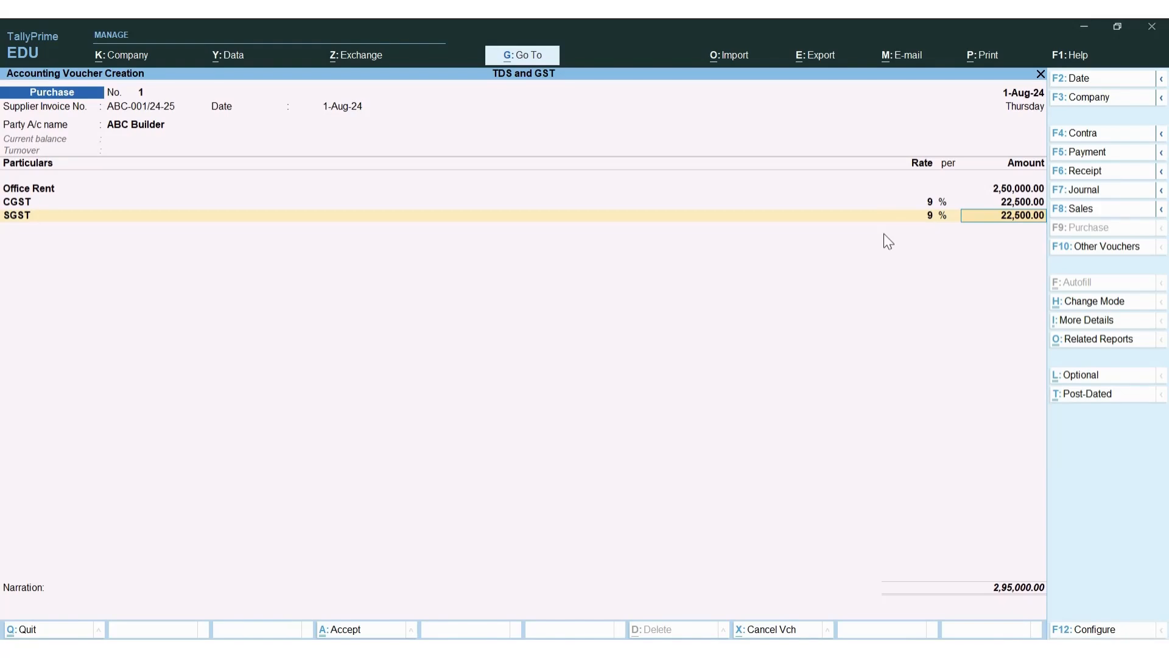
key("ctrl+o")
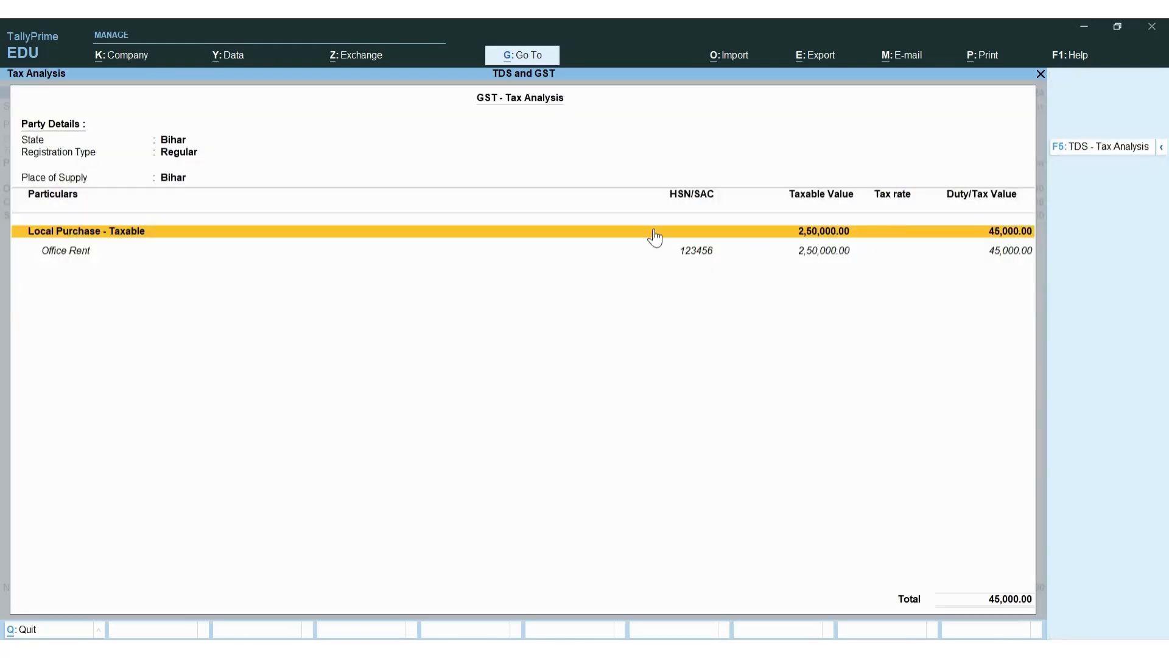
Show the tax analysis in detailed form and review Office Rent's CGST and SGST rows
key("F5")
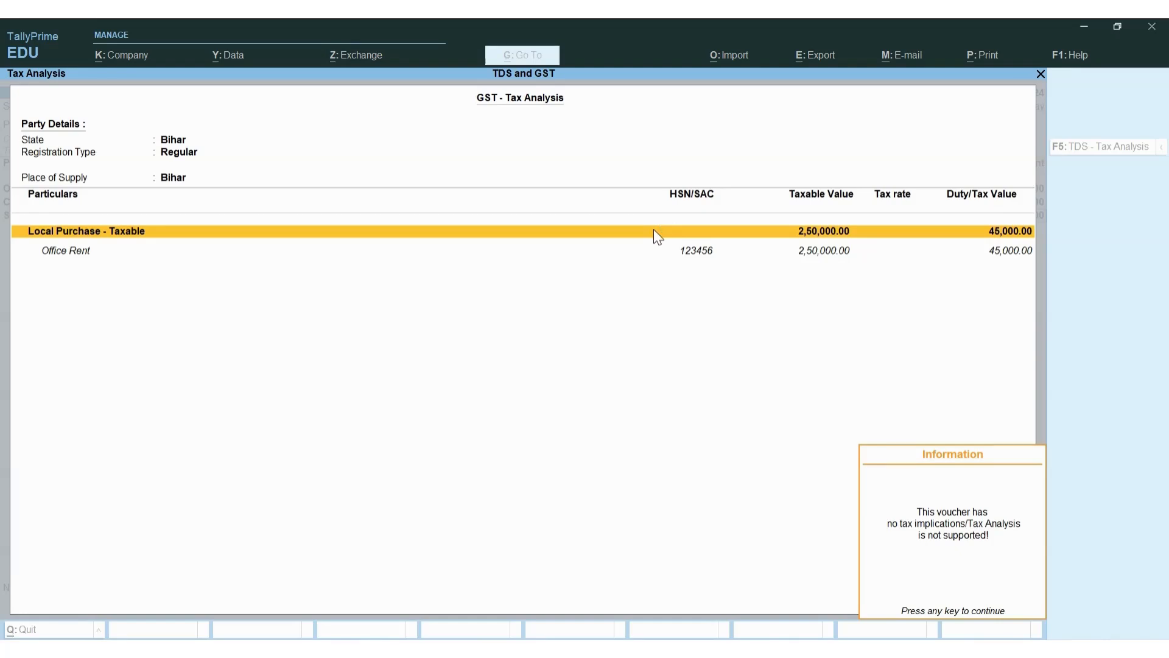
key("Escape")
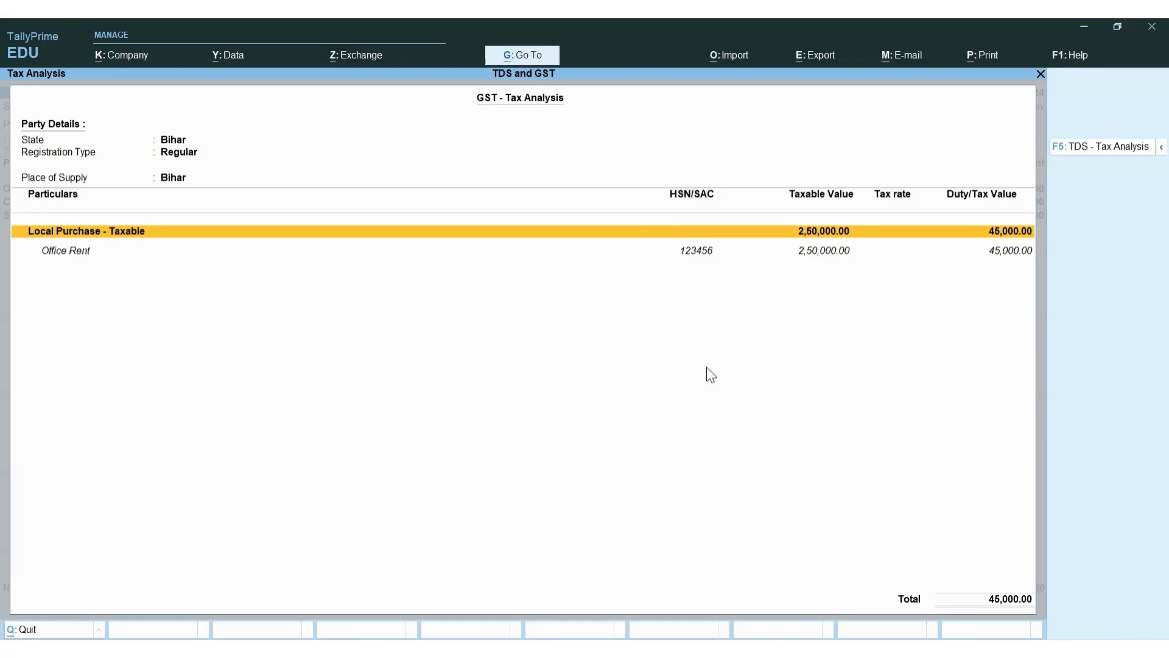
left_click(1161, 147)
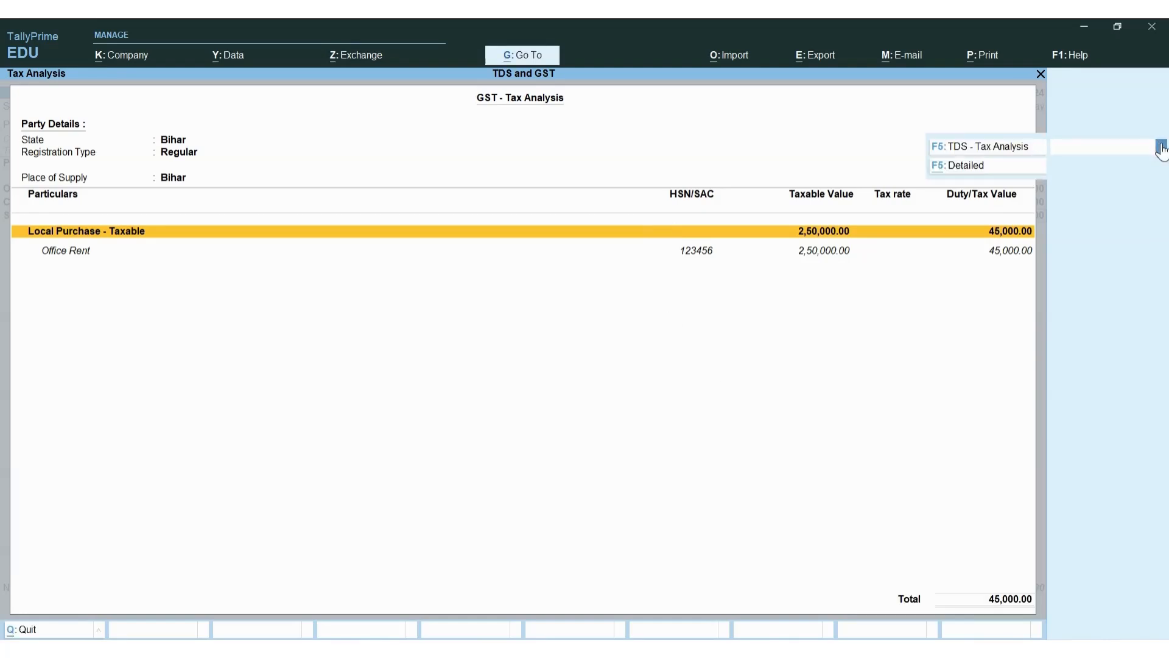
left_click(1019, 169)
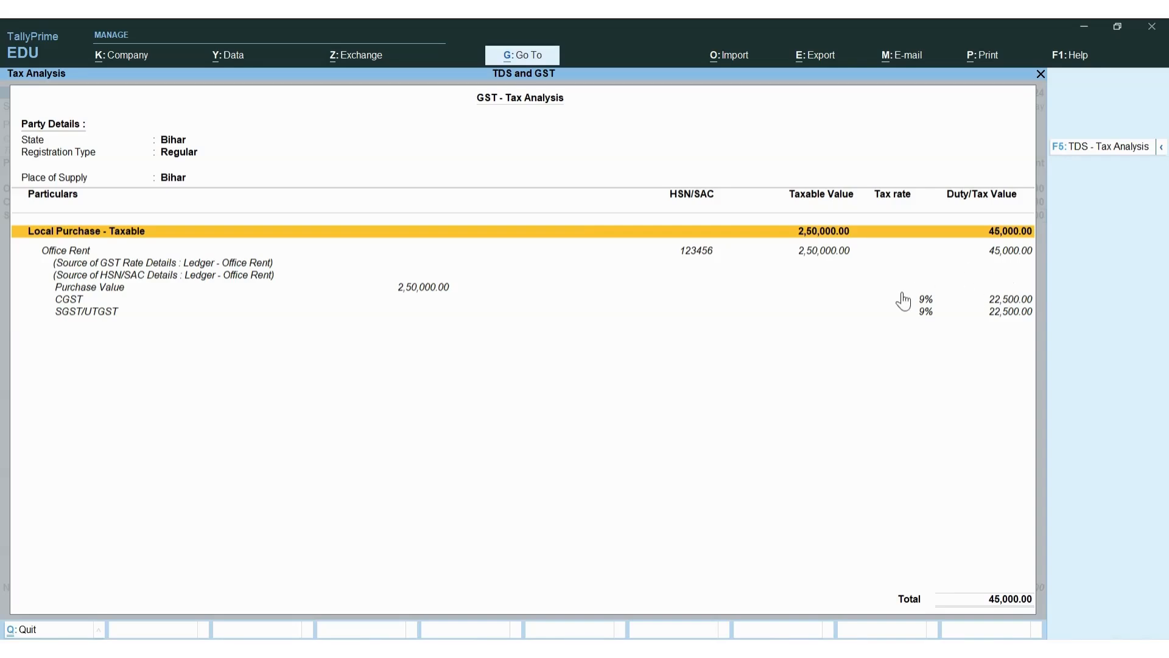
key("Down")
key("Down")
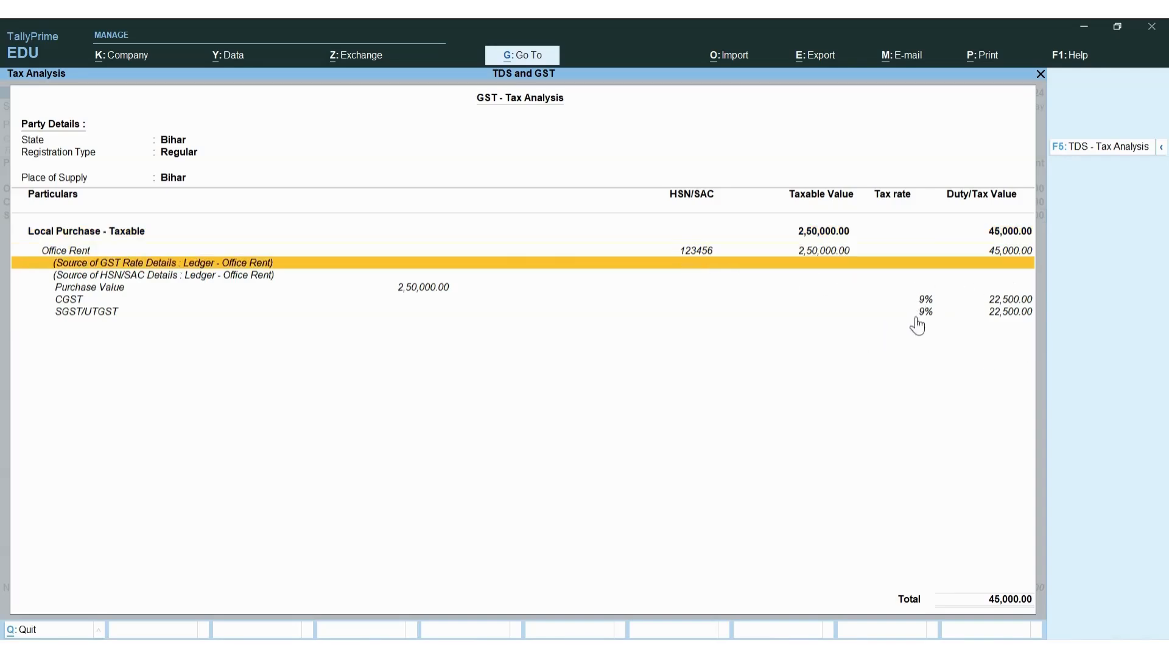
key("Down")
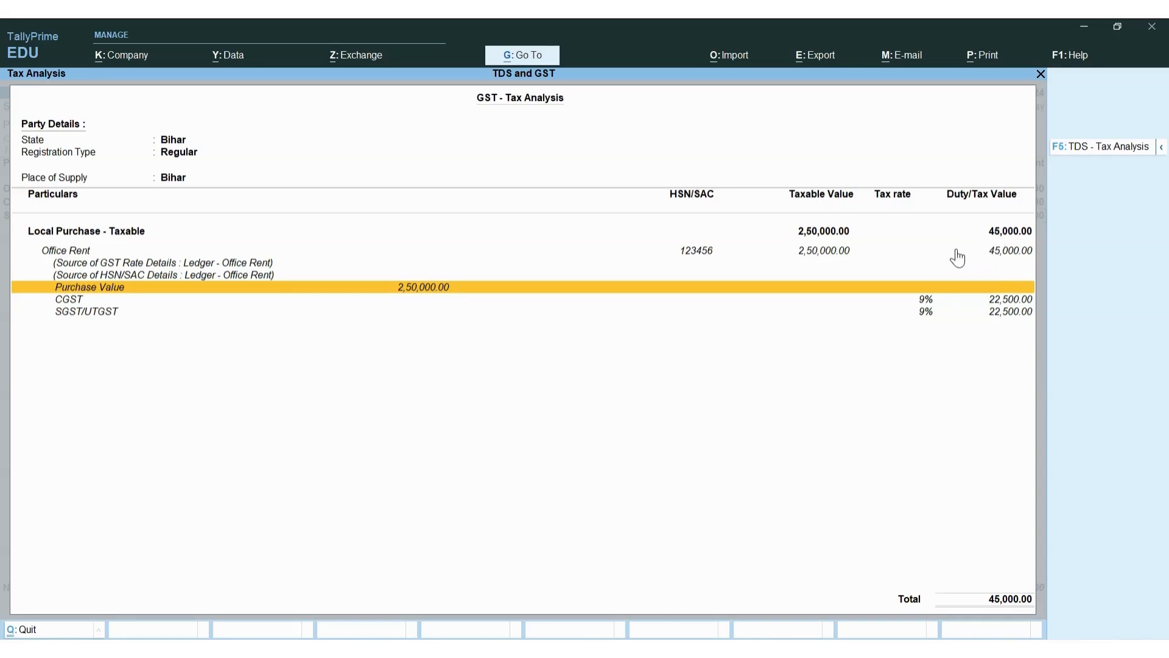
Add a TDS on Rent deduction of (-)25,000.00, then select cell H7 in the Excel workings
key("Escape")
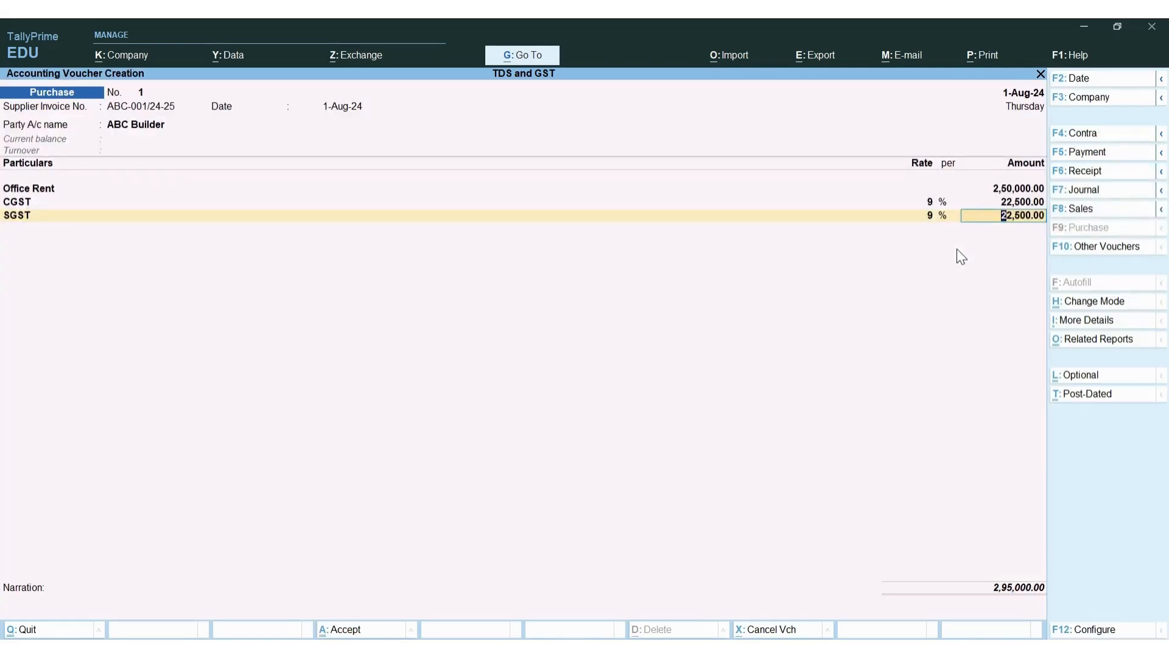
key("Return")
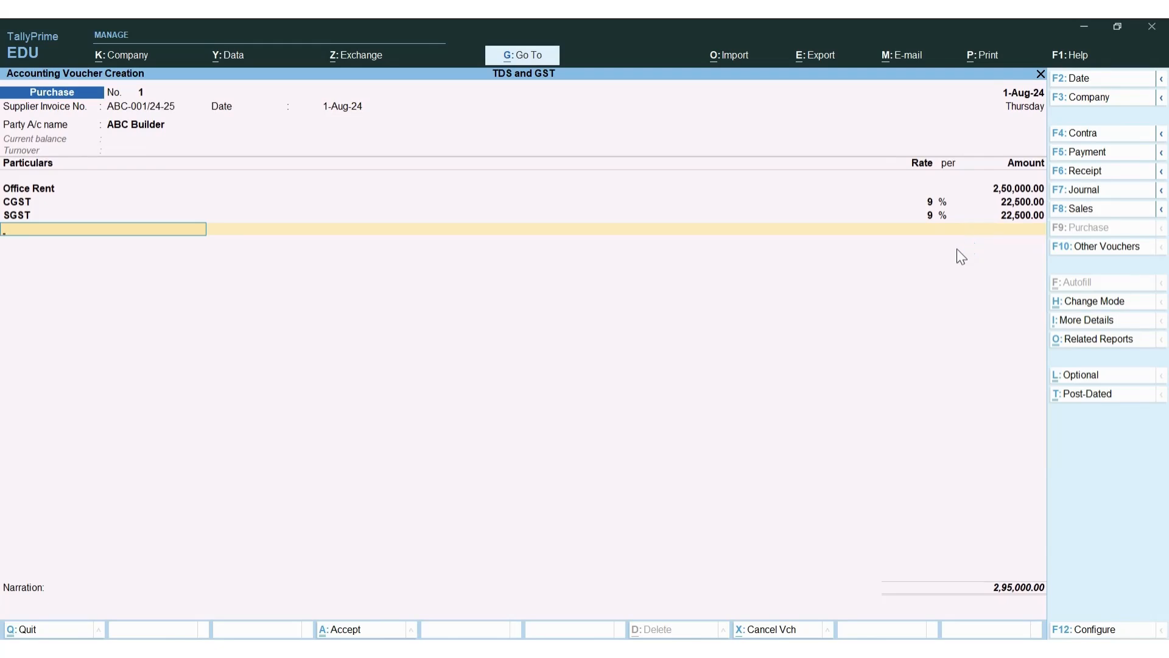
key("space")
key("Down")
key("Down")
key("Down")
key("Down")
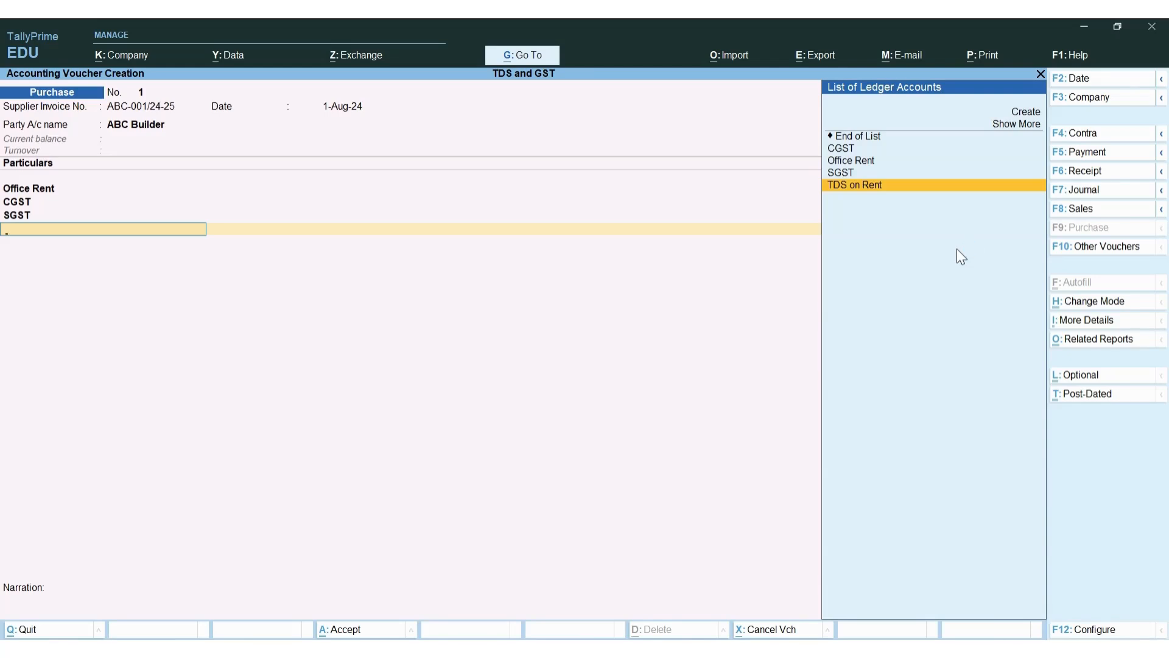
key("Return")
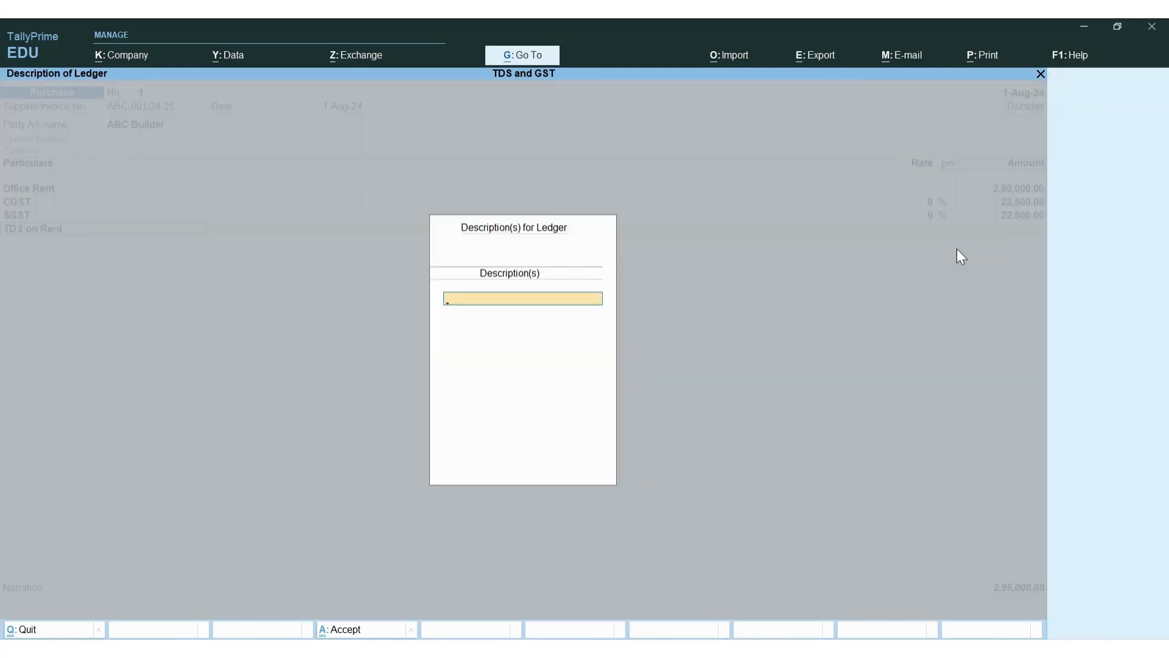
key("Return")
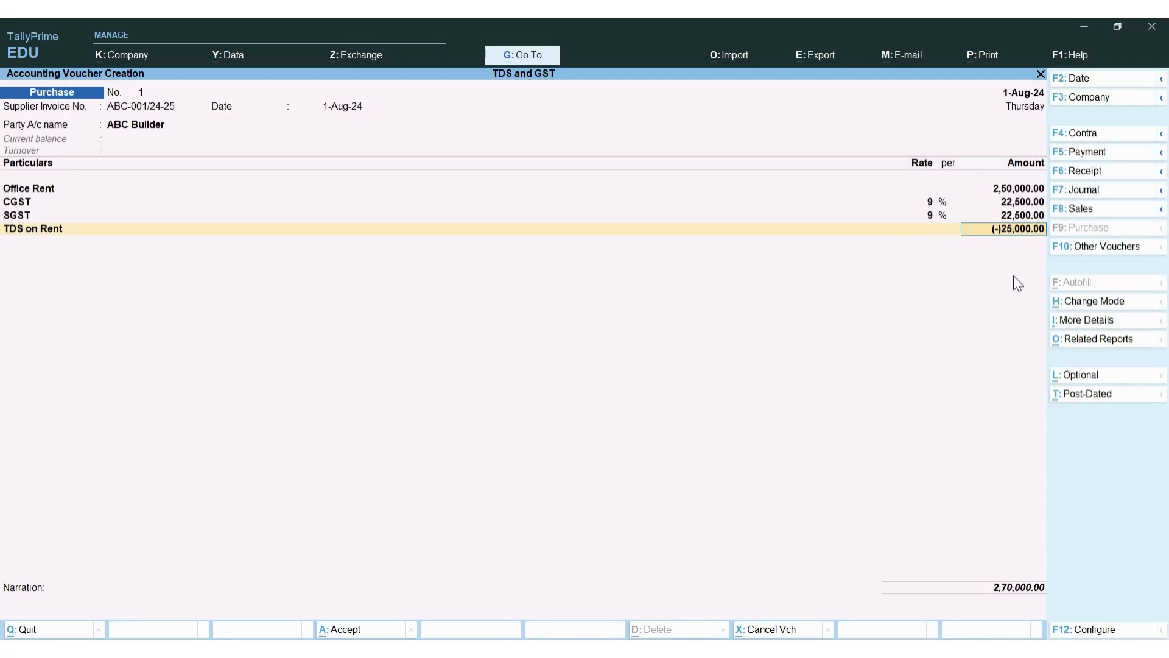
key("alt+Tab")
left_click(860, 425)
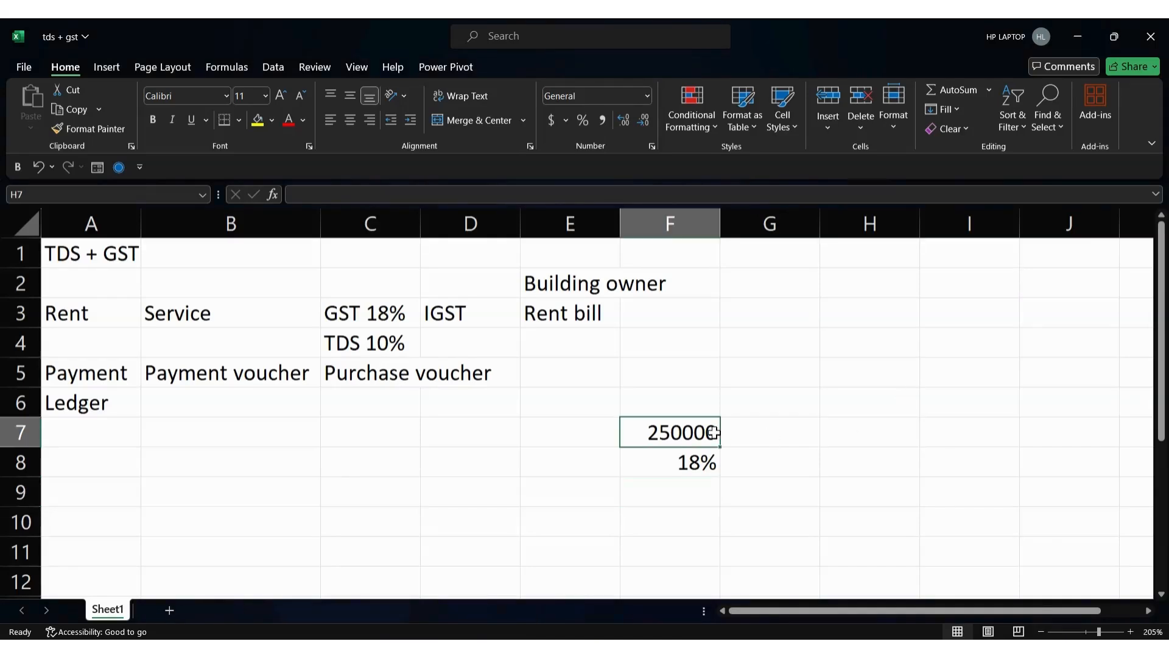
Enter the 250000 rent in H7 and the GST formula =H7*18% in H8
type("250000")
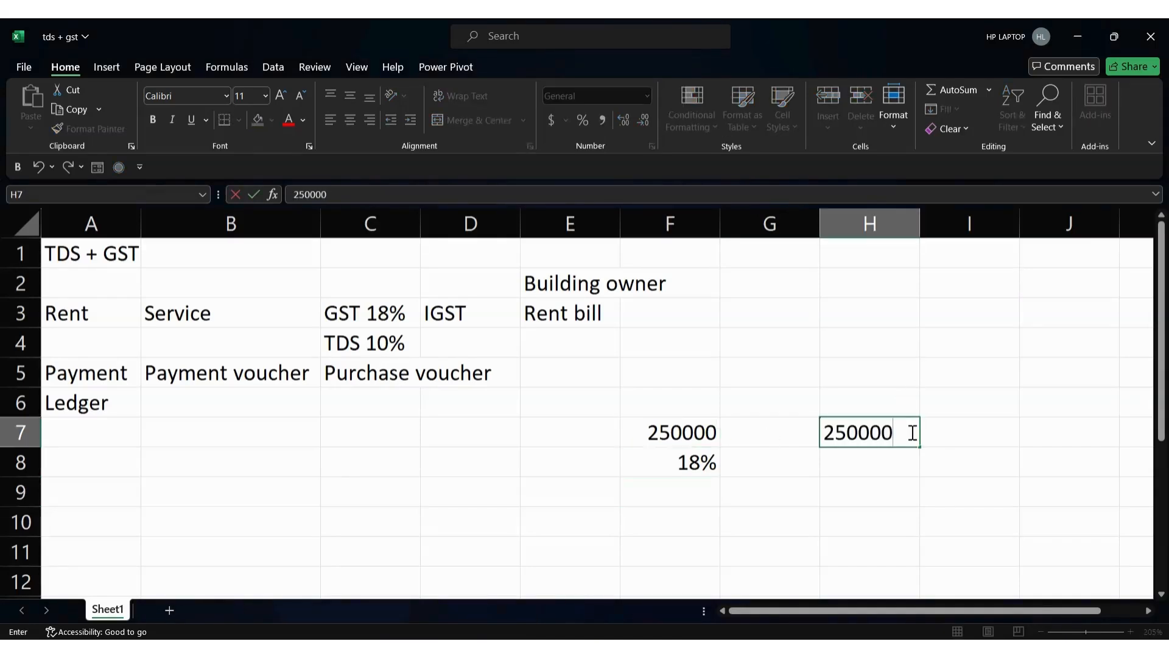
key("Return")
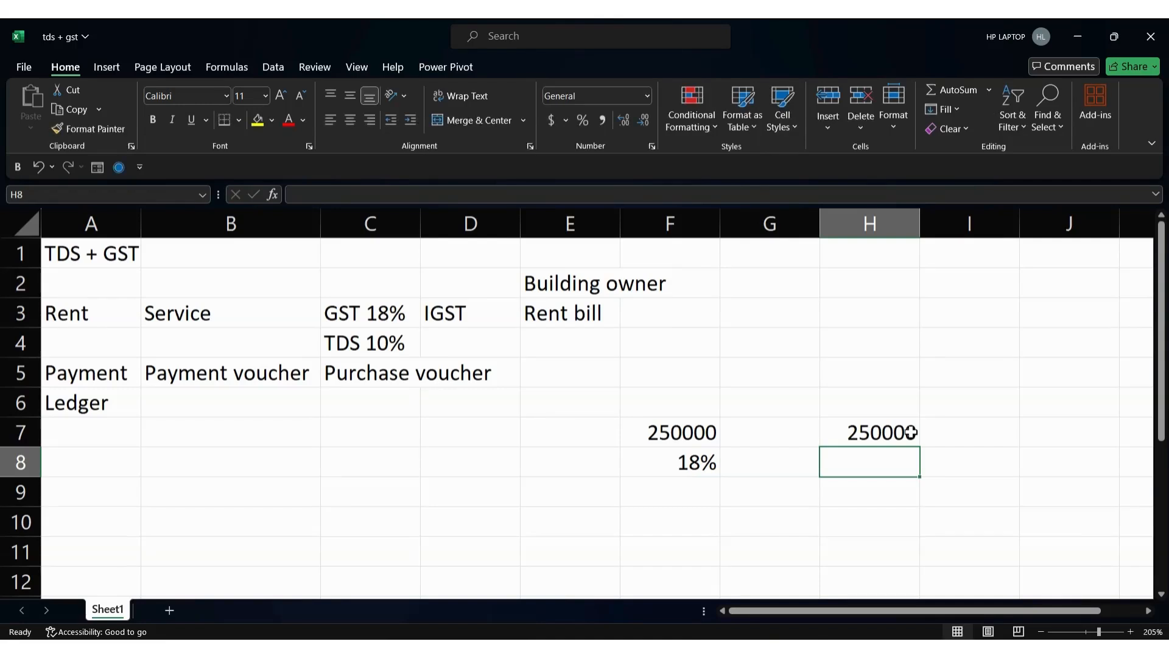
type("=")
left_click(911, 432)
type("*18%")
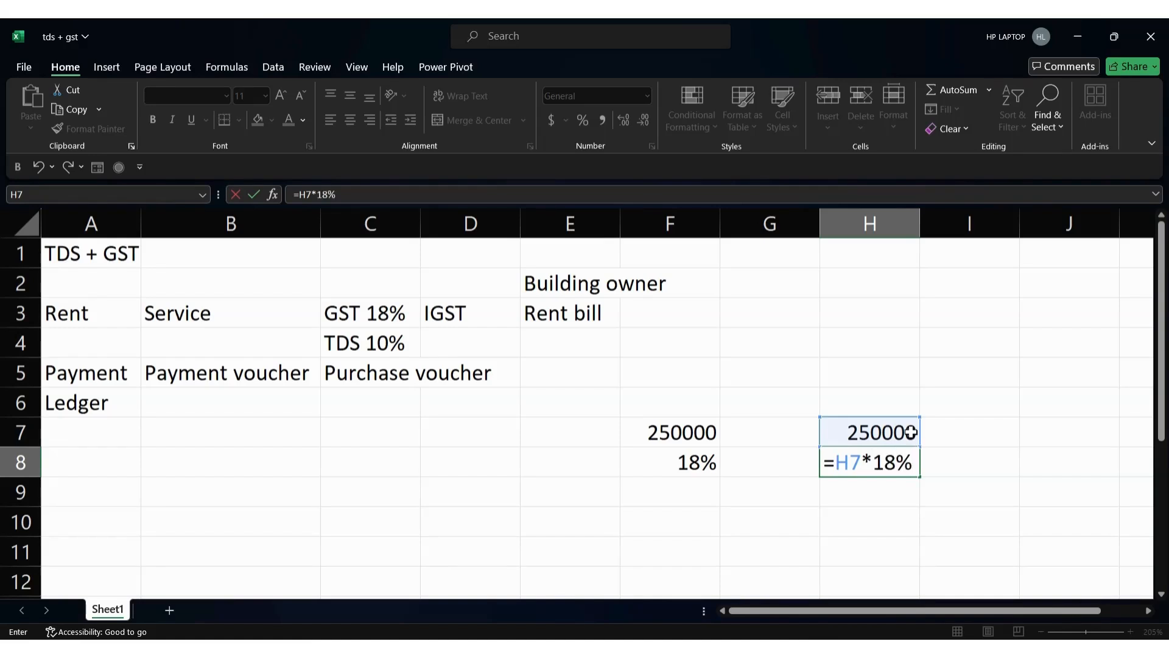
key("Return")
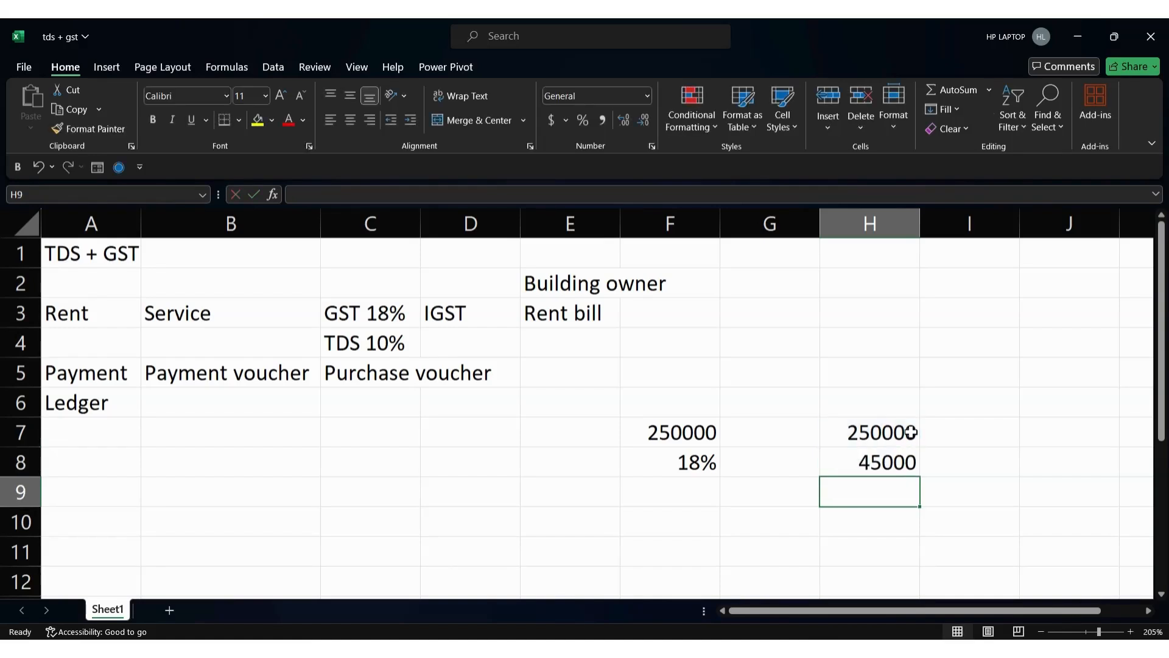
key("Up")
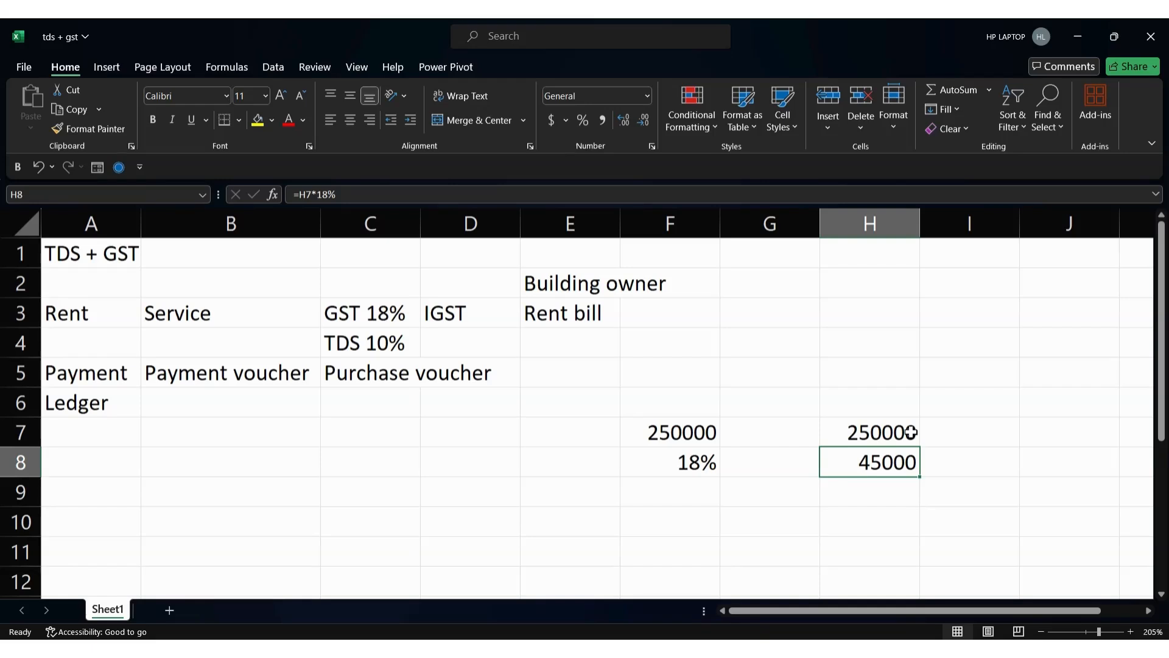
key("Down")
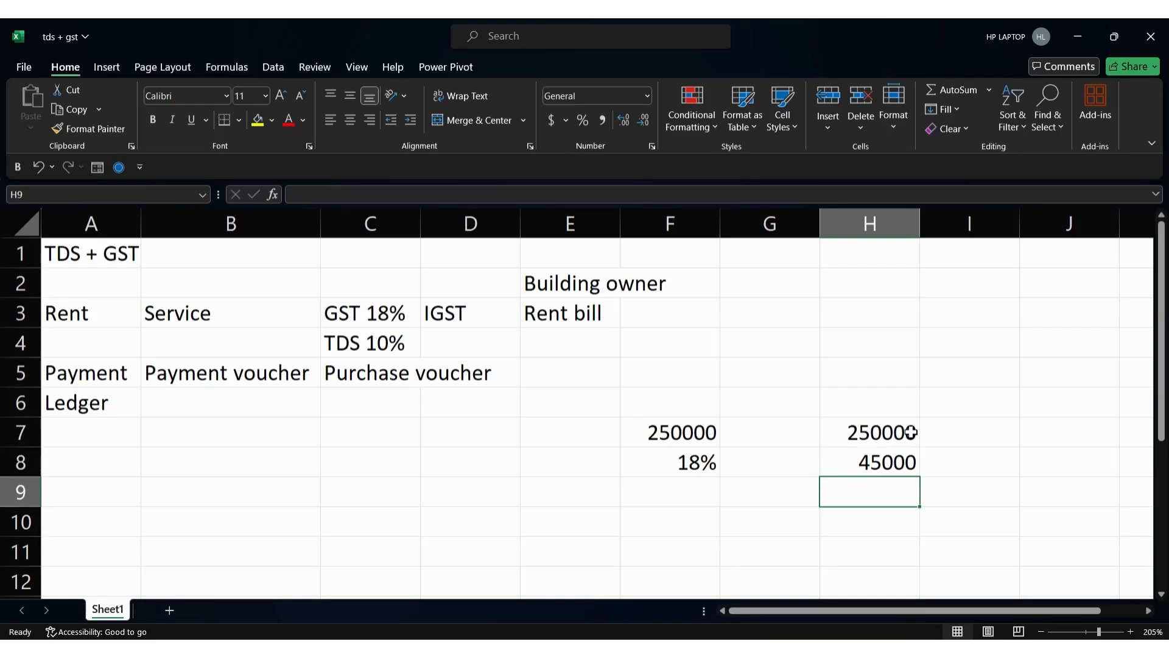
Enter the 295000 total in H9 and label I7 'Payable amount'
type("295000")
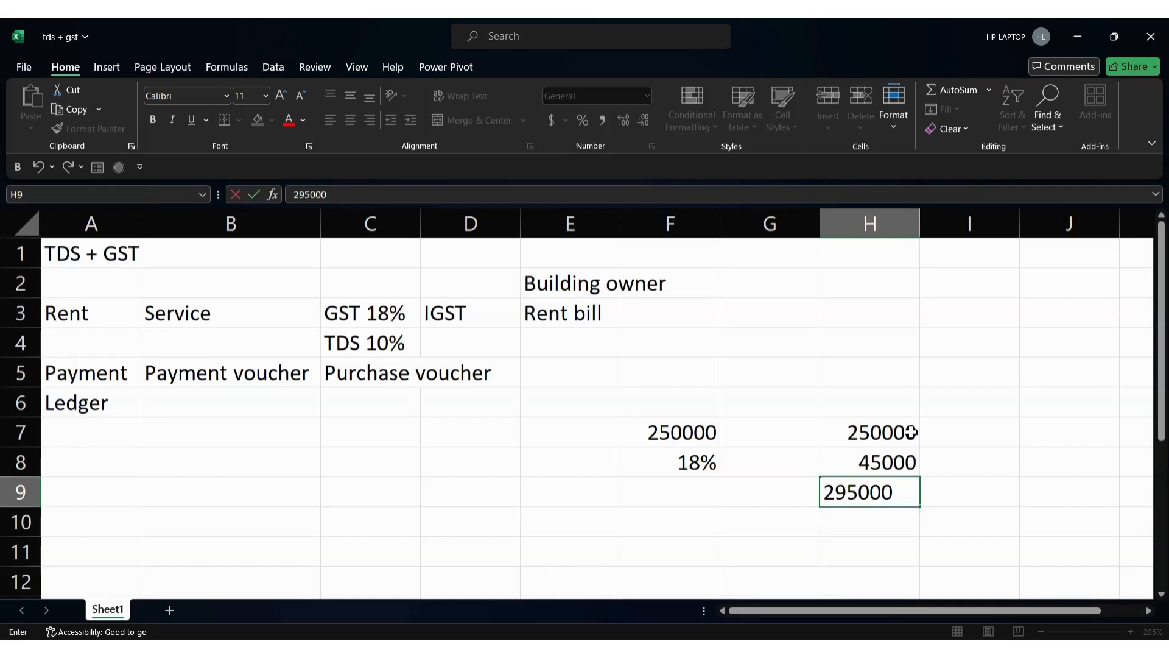
key("Return")
key("Return")
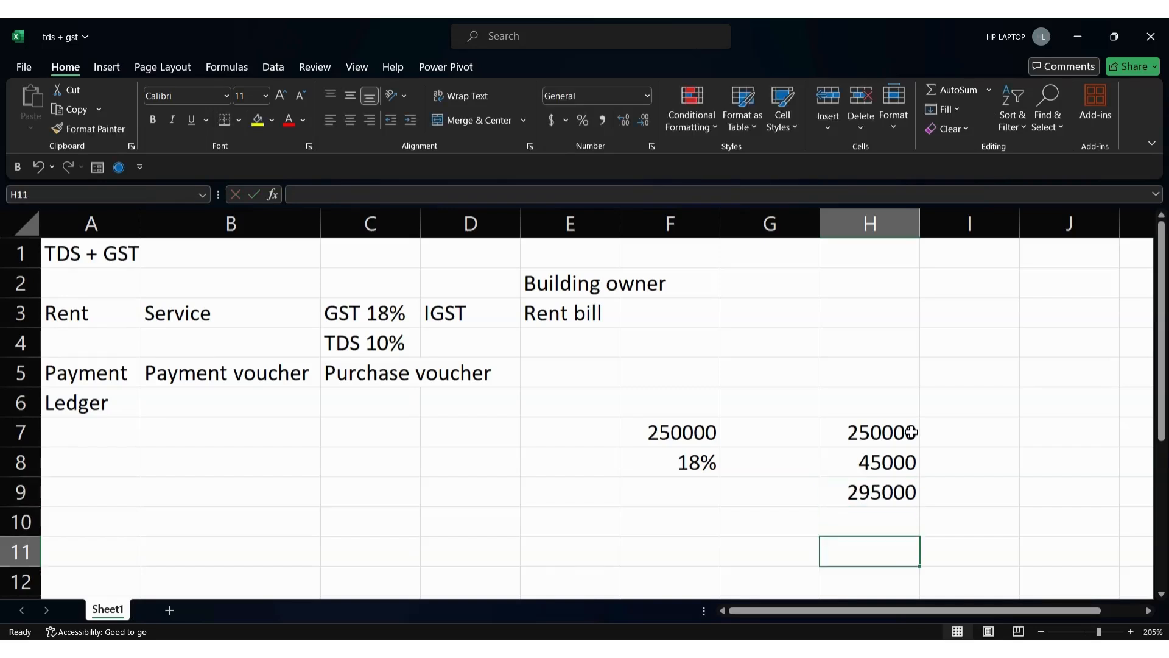
key("Up")
key("Up")
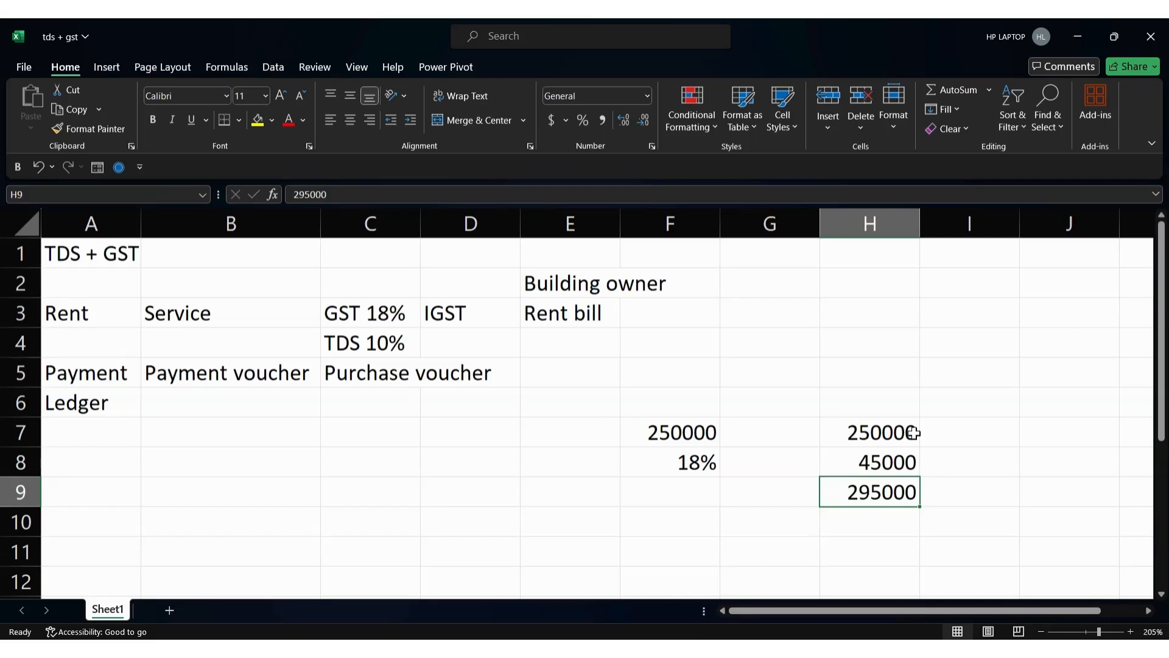
key("Up")
key("Up")
key("Right")
type("P")
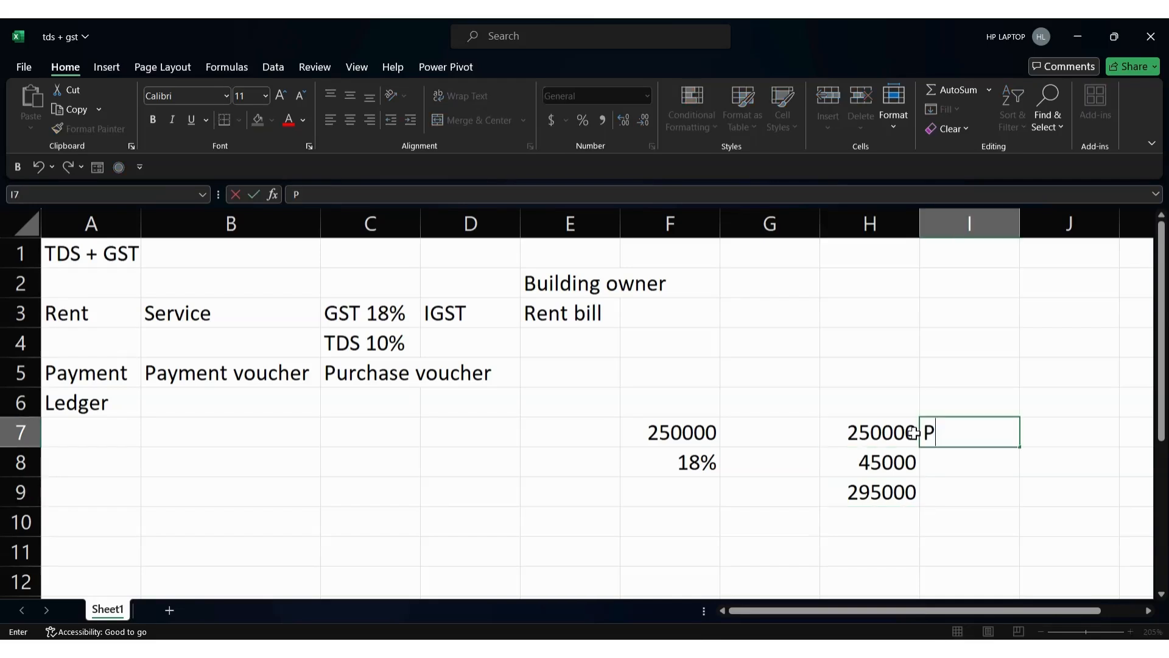
type("ayable ;a")
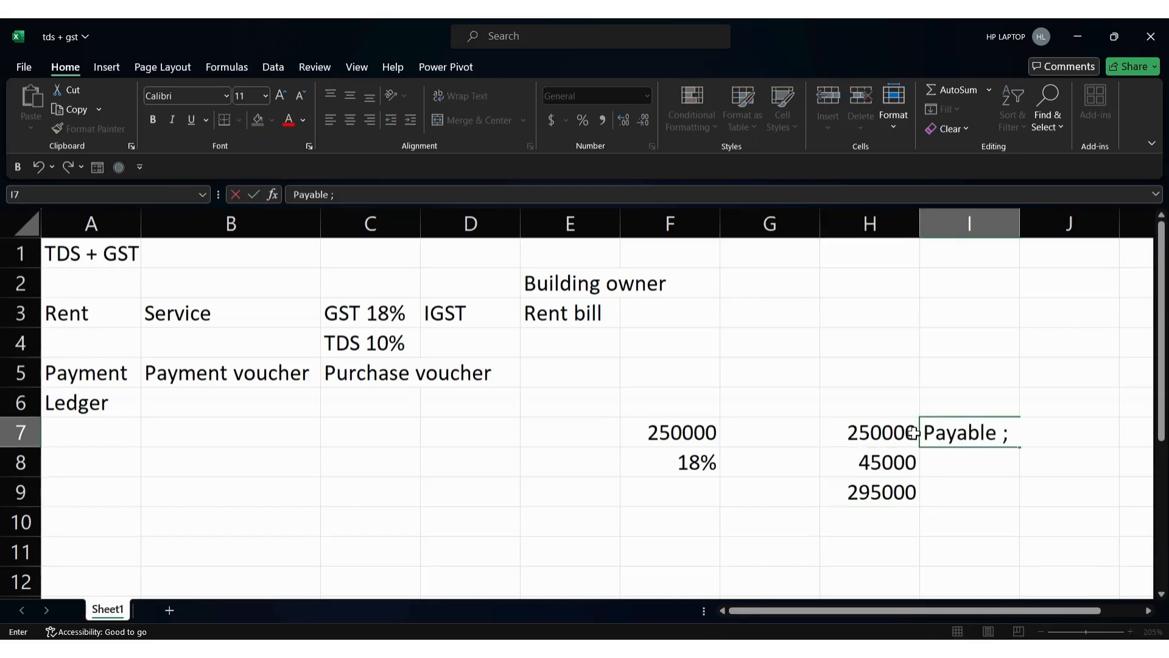
key("BackSpace")
key("BackSpace")
type("amount")
key("Return")
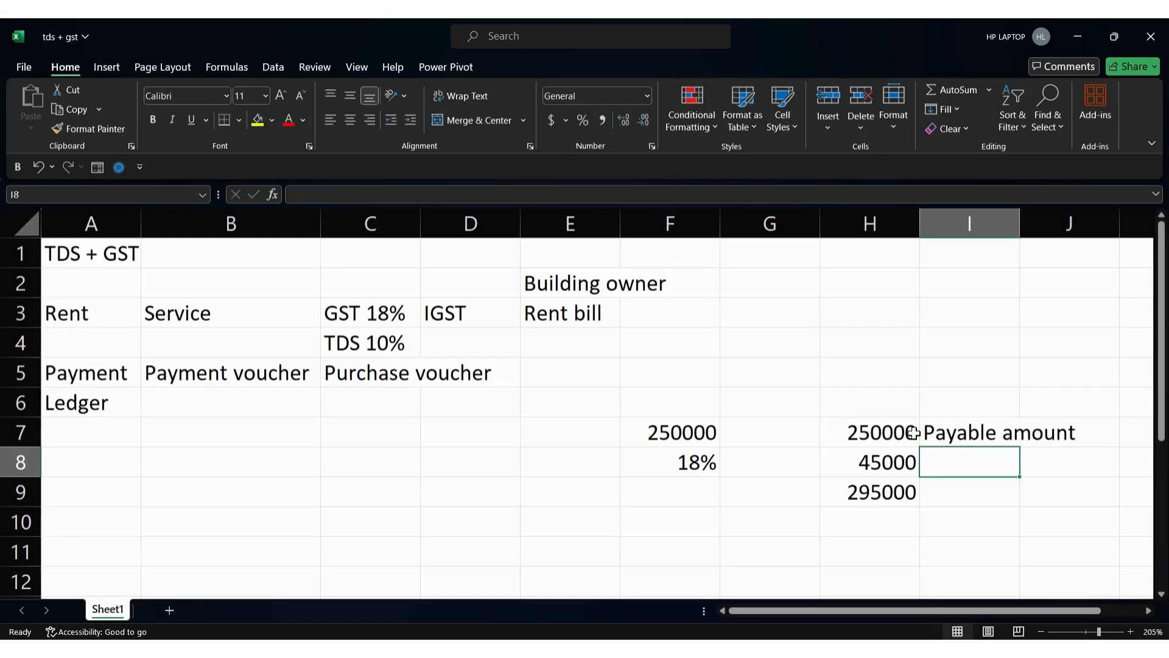
key("Return")
Calculate 10% TDS on the rent in H11 with =H7*10%, giving 25000
left_click(879, 491)
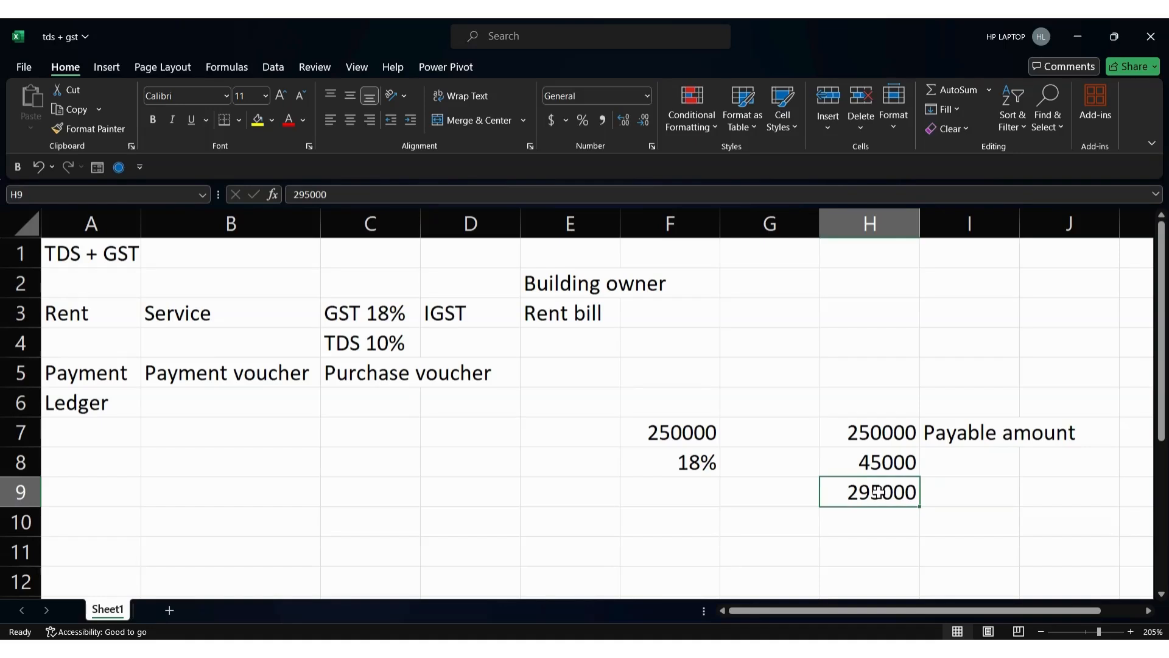
left_click(881, 513)
left_click(877, 436)
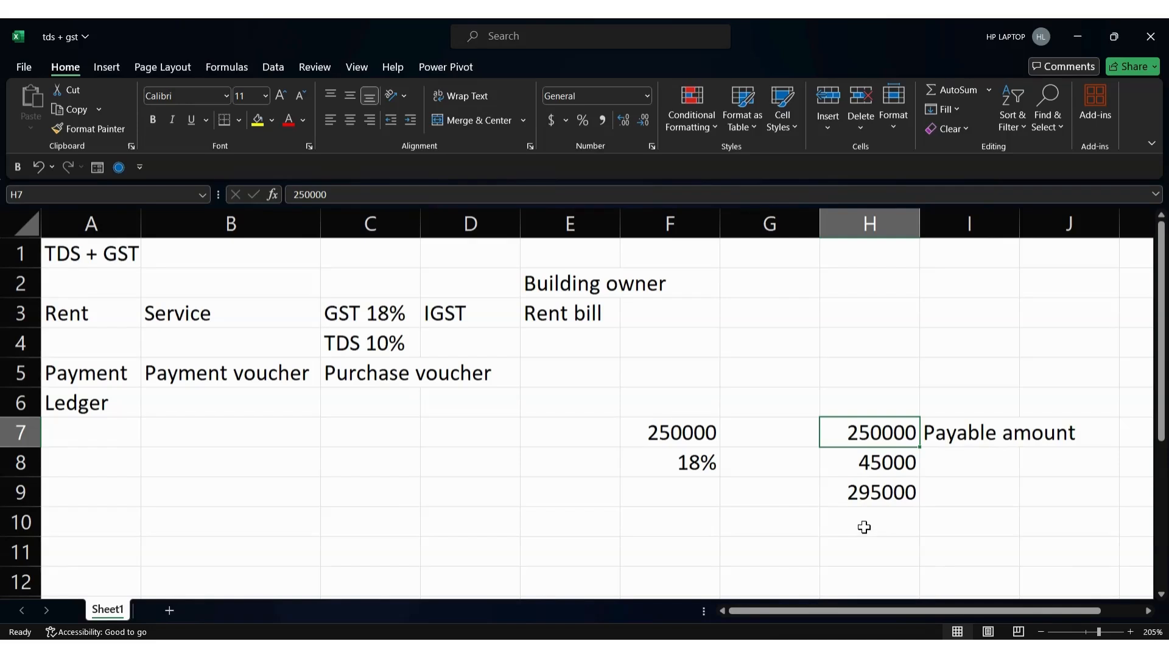
left_click(864, 553)
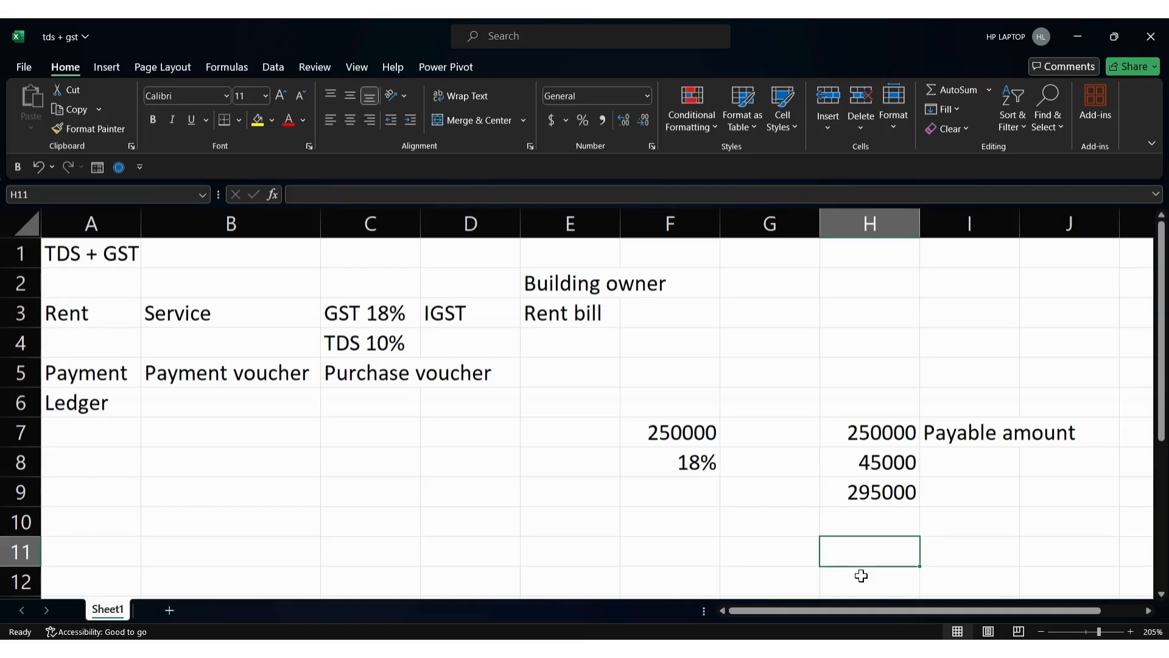
type("=")
key("Up")
key("Up")
key("Up")
key("Up")
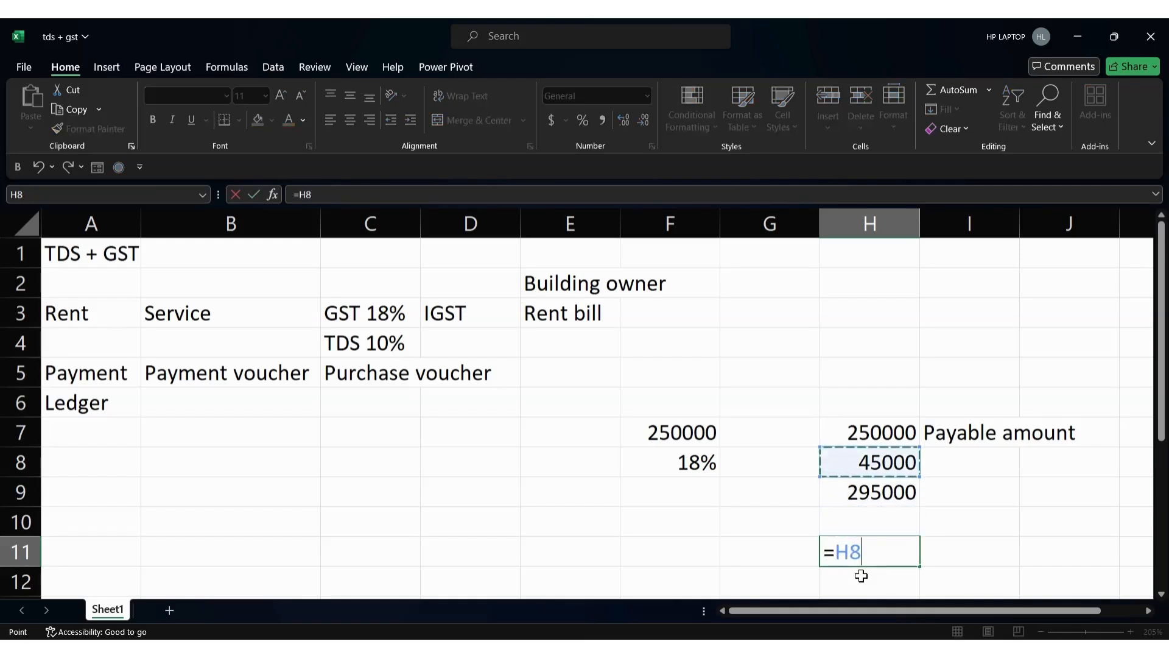
type("*")
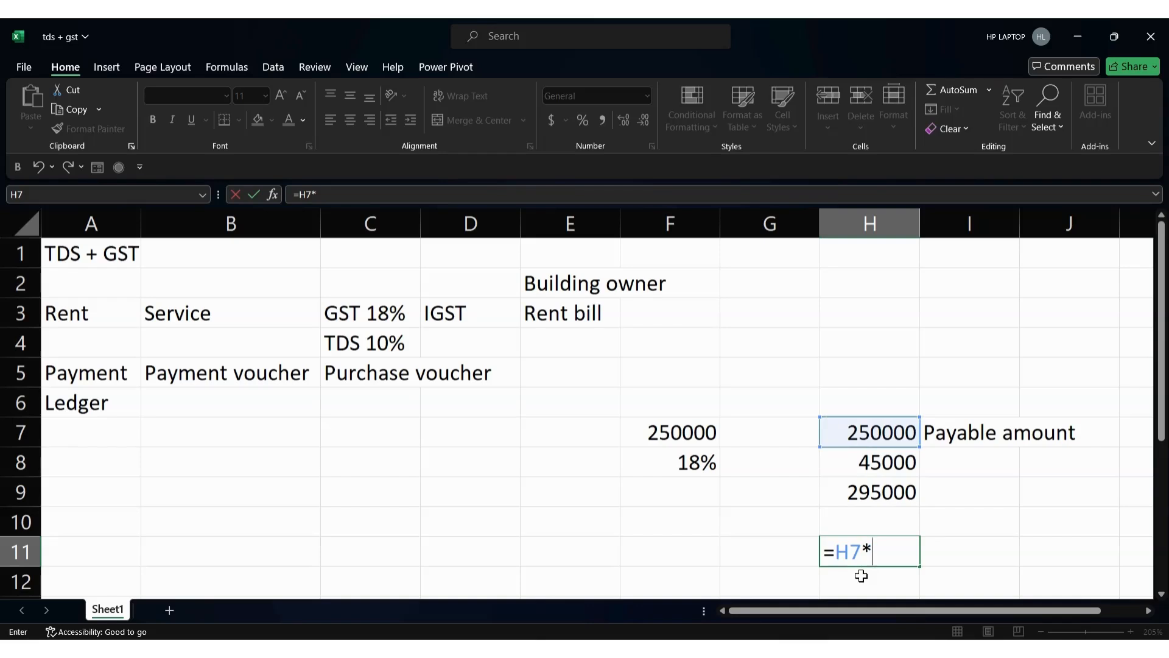
type("10%")
key("Return")
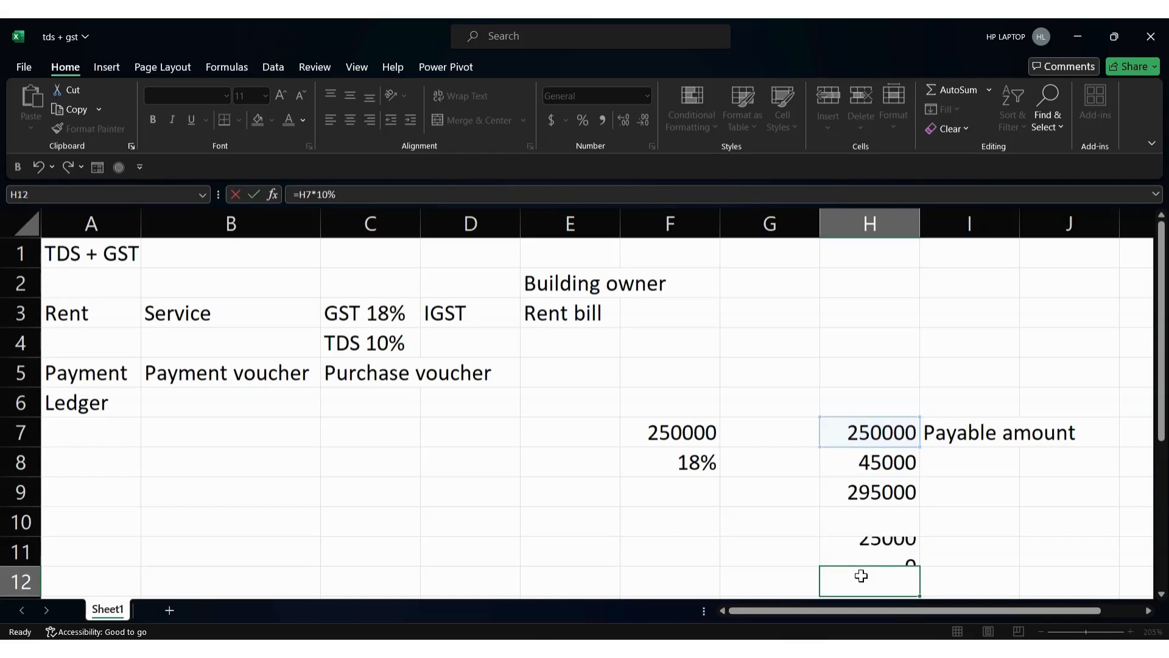
left_click(878, 553)
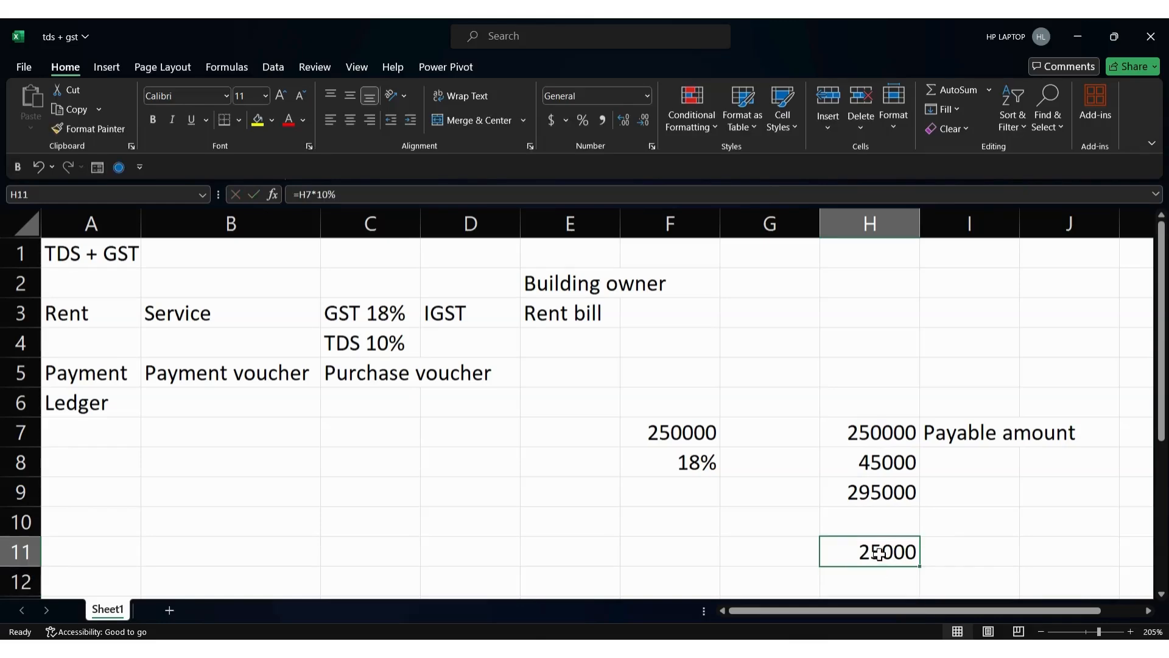
key("alt+Tab")
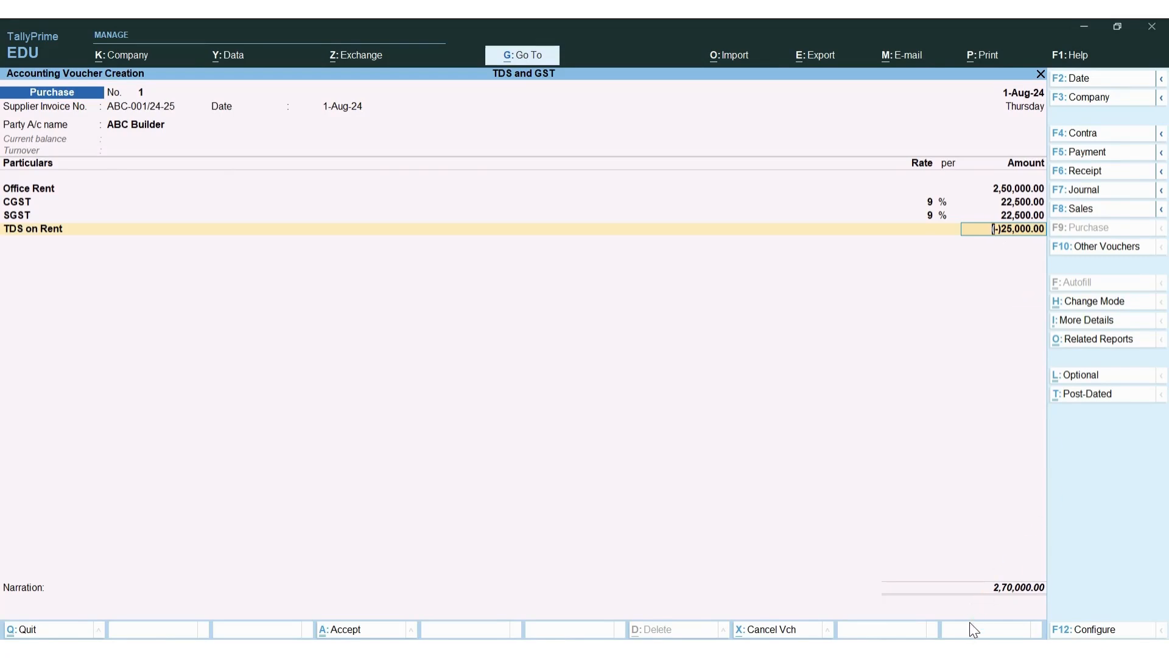
Create new bill references ABC-001/24-25 for 2,95,000 Cr and TDS/Rent for 25,000 Dr
key("Return")
key("Return")
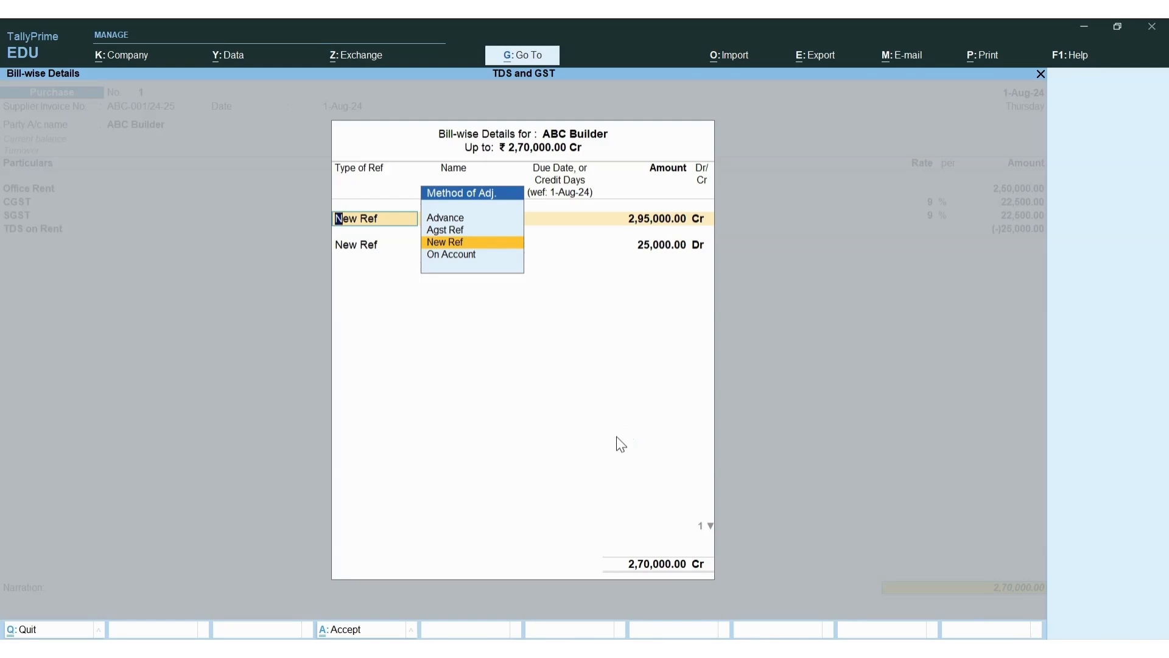
key("Return")
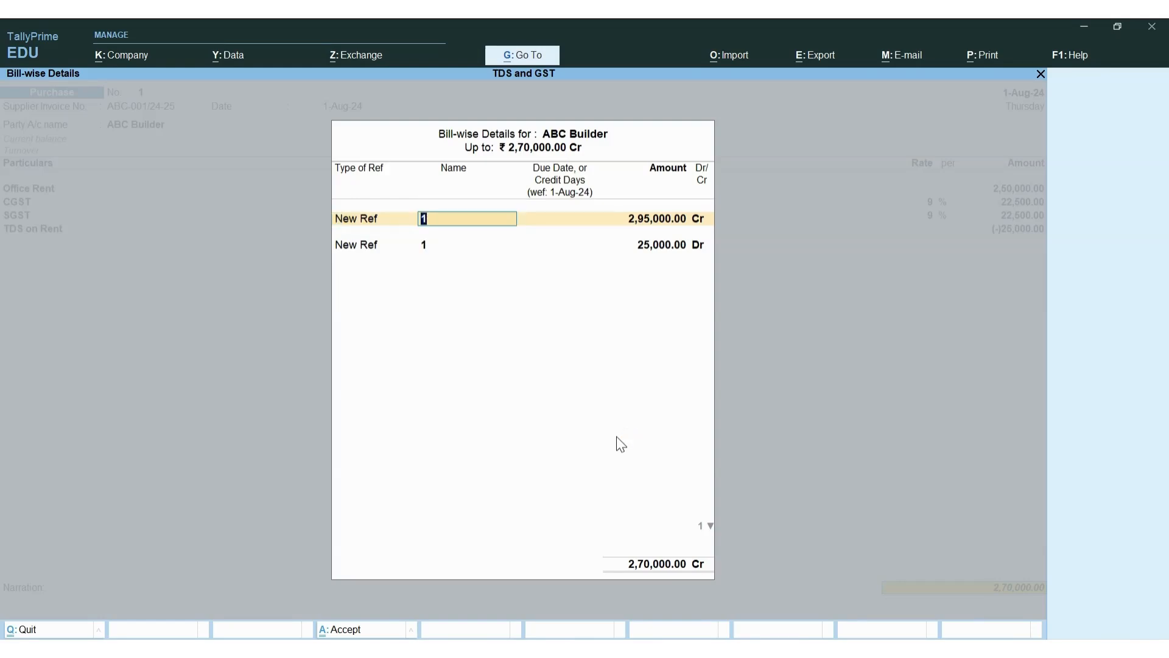
type("ABC-001/24-25")
key("Return")
key("Return")
key("Return")
key("Return")
type("TDS")
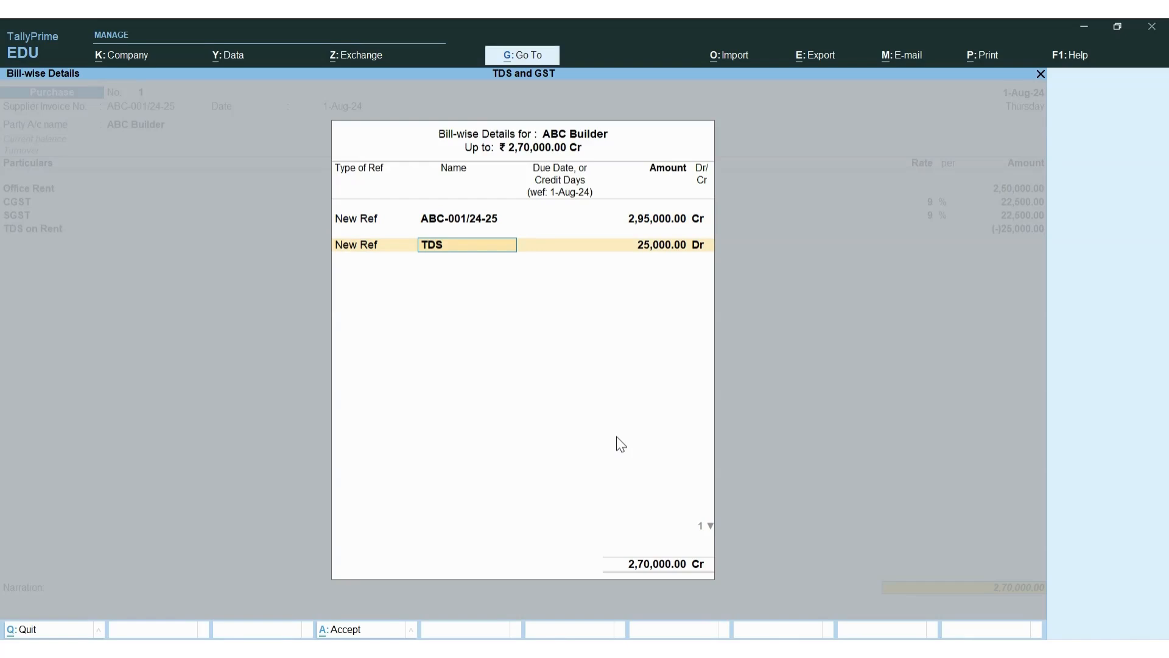
type("/Rent")
key("Return")
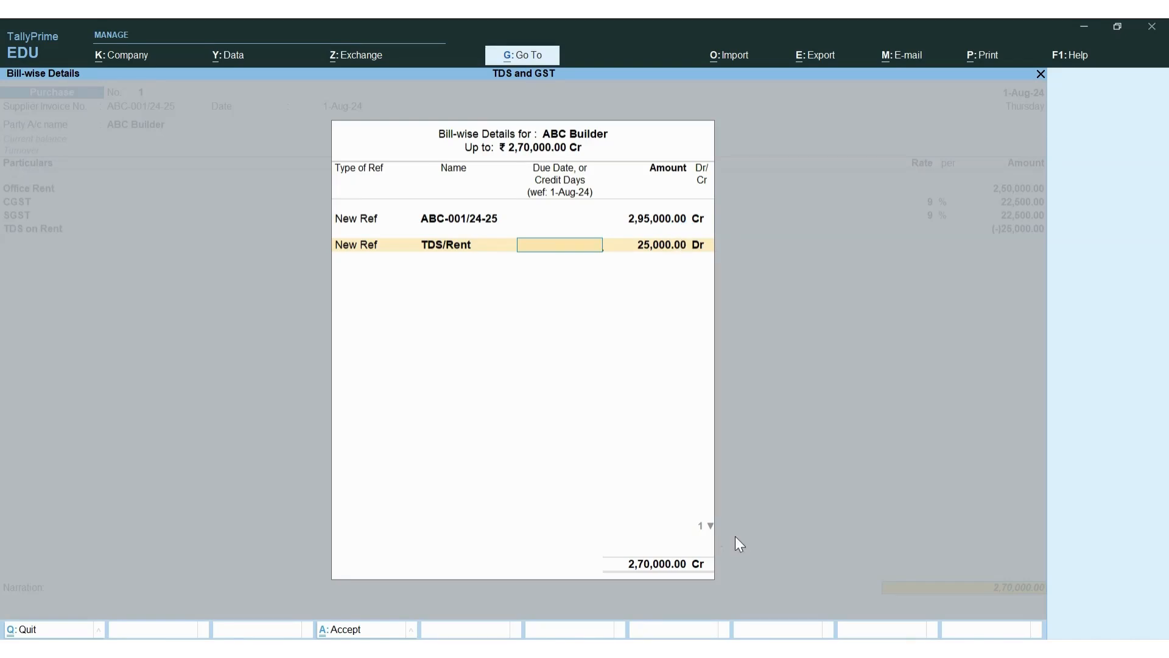
key("Return")
key("Return")
key("Return")
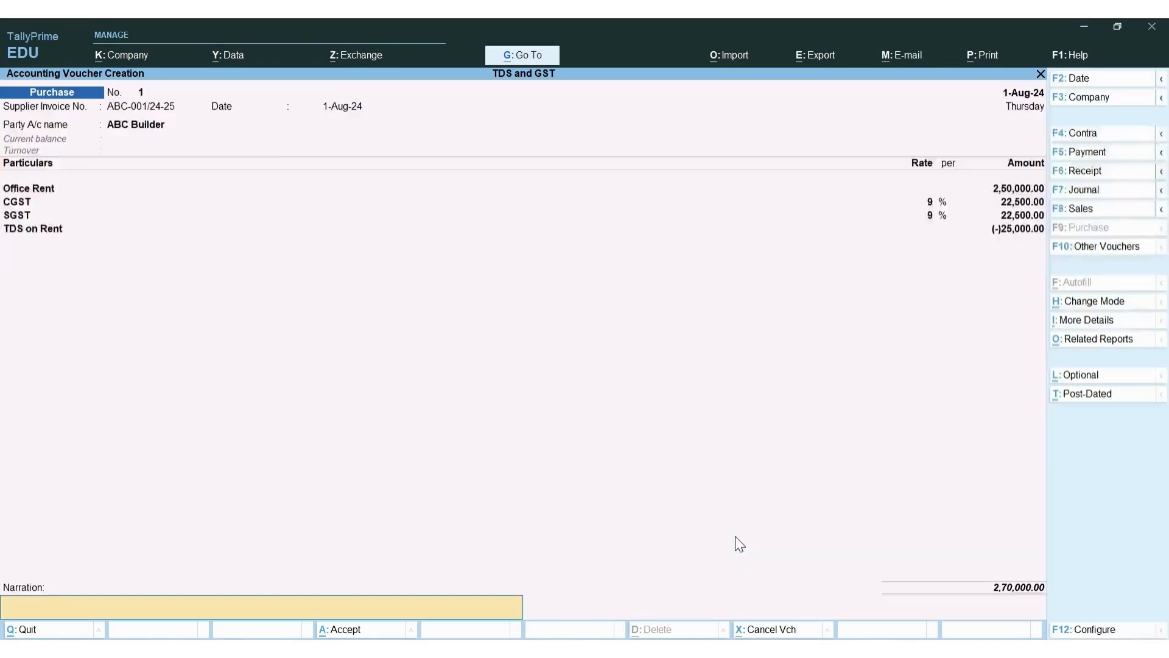
Save the purchase voucher and quit the blank next voucher to the Day Book
key("Return")
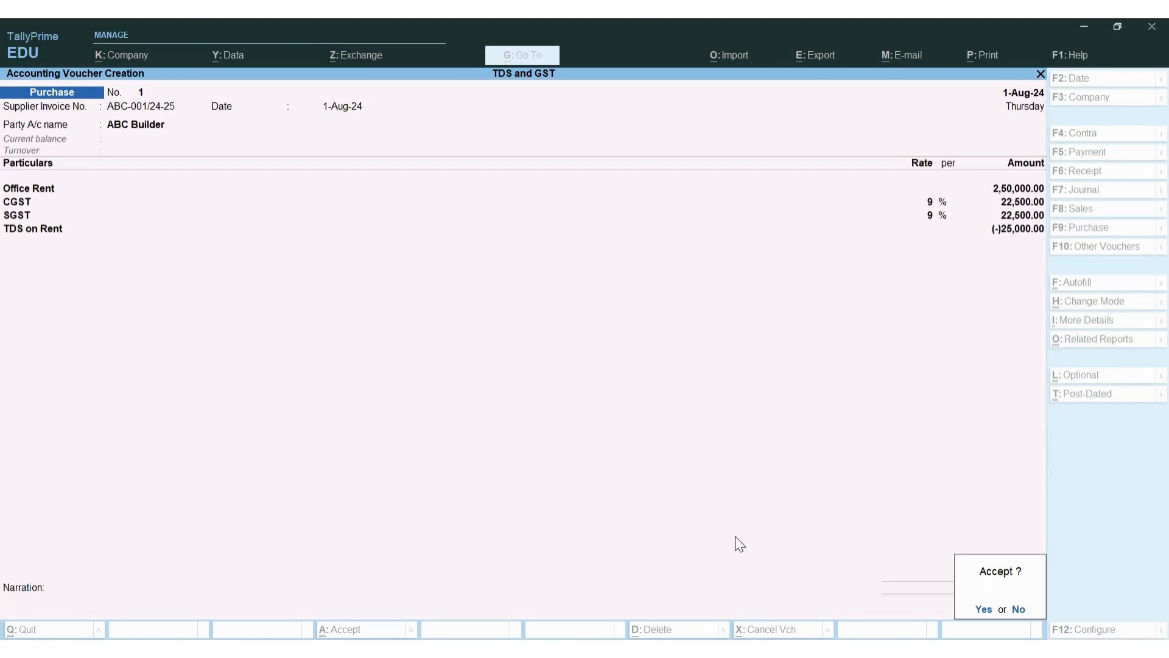
key("Return")
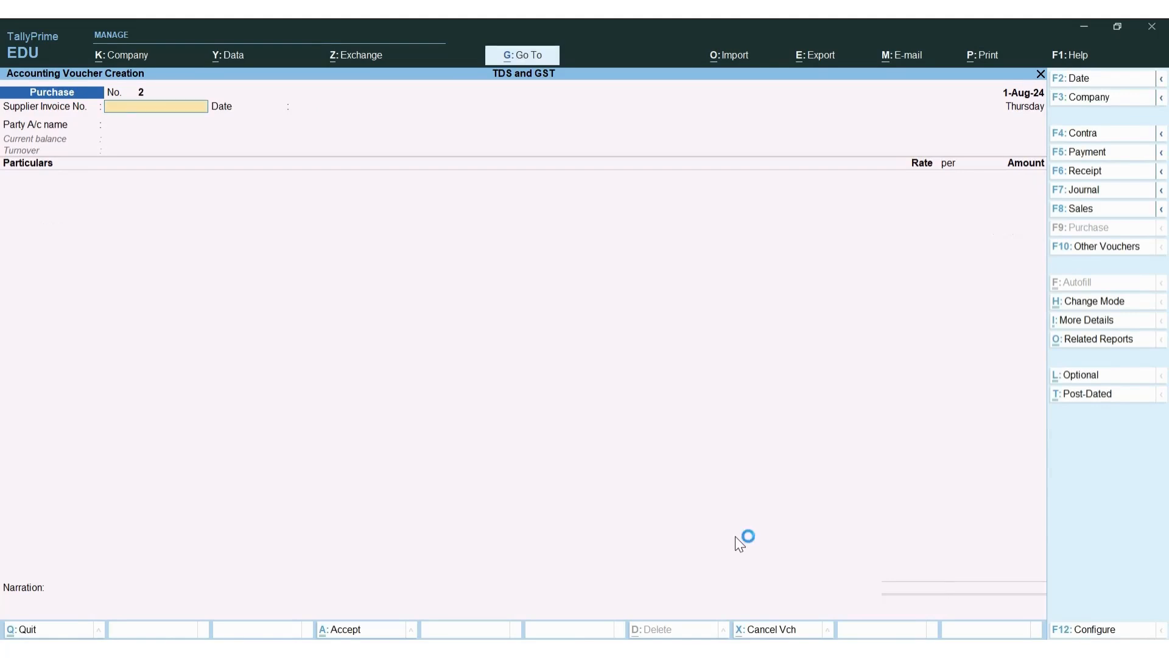
key("Escape")
key("Return")
key("Return")
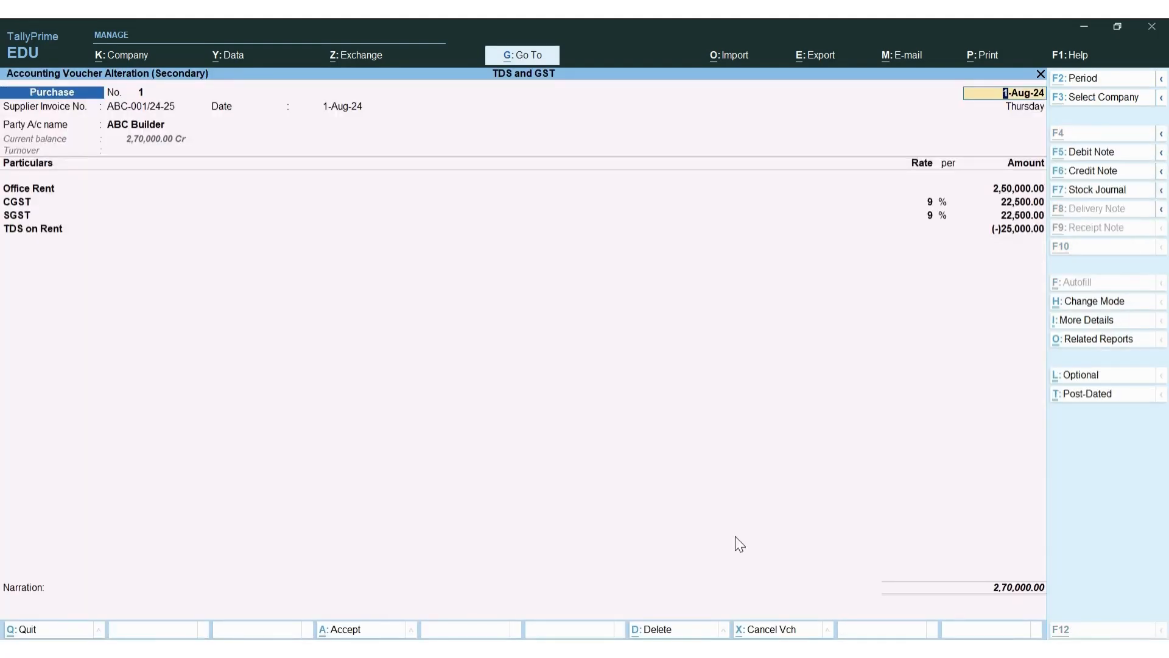
Check the saved voucher's GST and TDS tax analysis, then close it
key("ctrl+o")
key("F5")
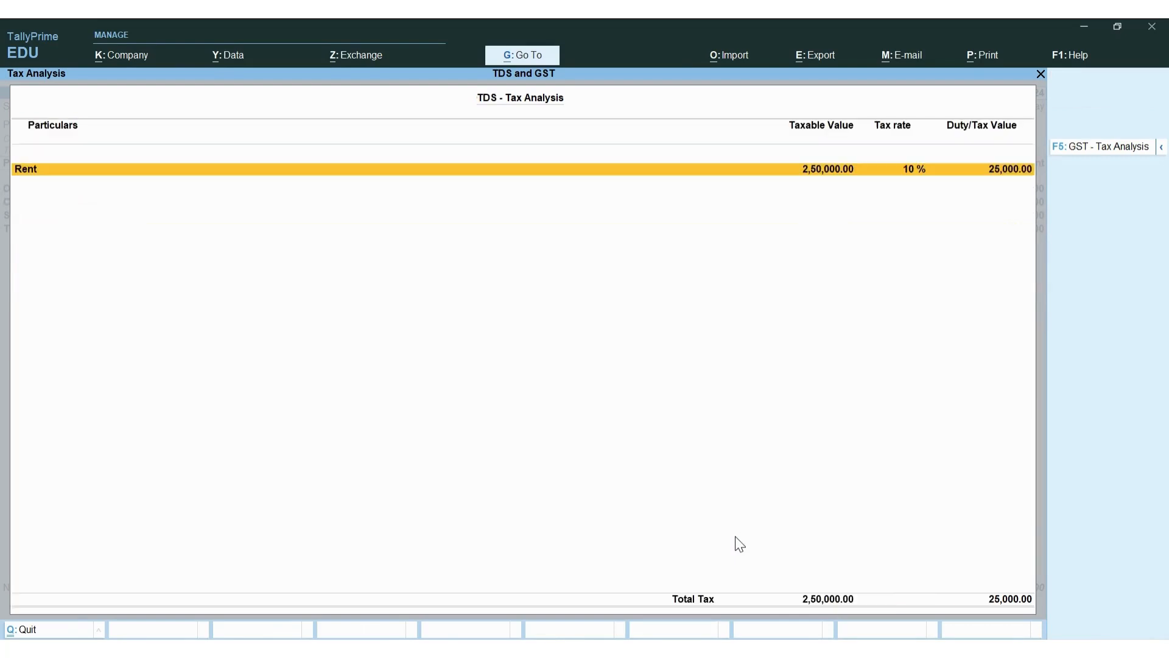
key("Escape")
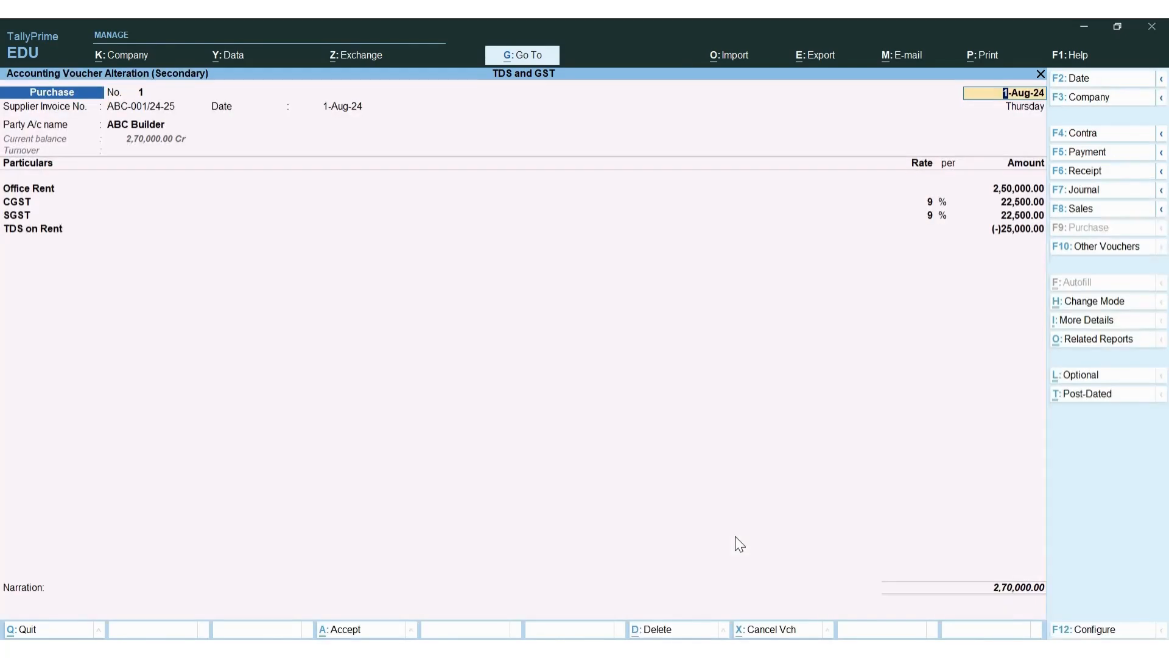
key("Escape")
key("Escape")
key("y")
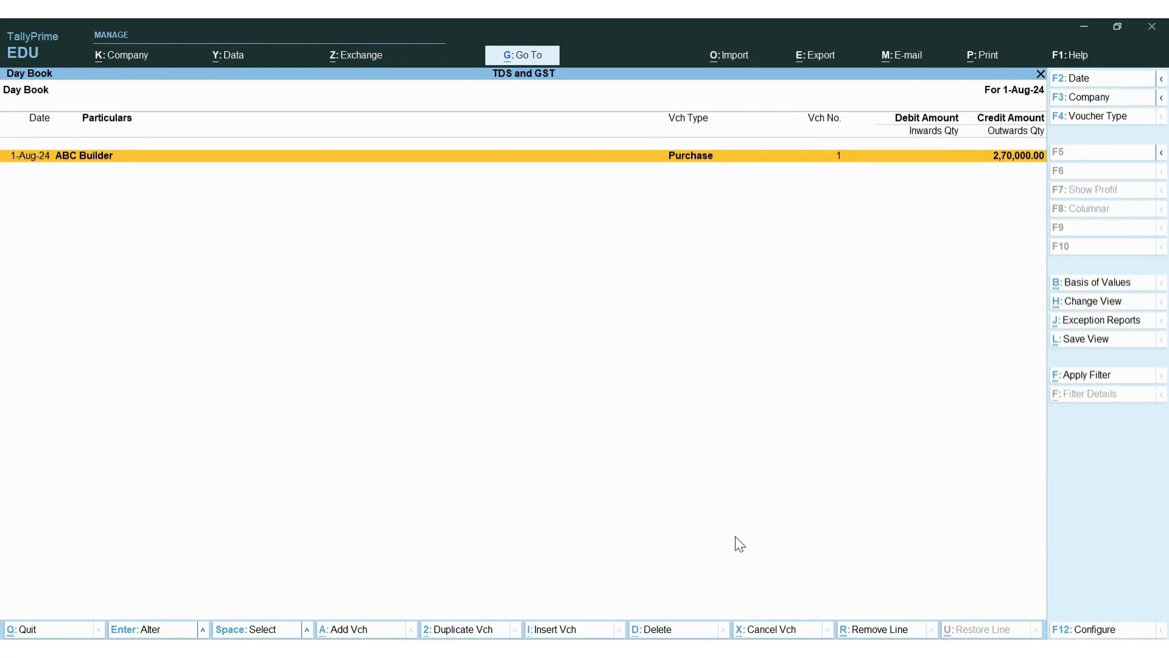
Navigate from the main menu through Statutory Reports to the GST Reports list
key("Escape")
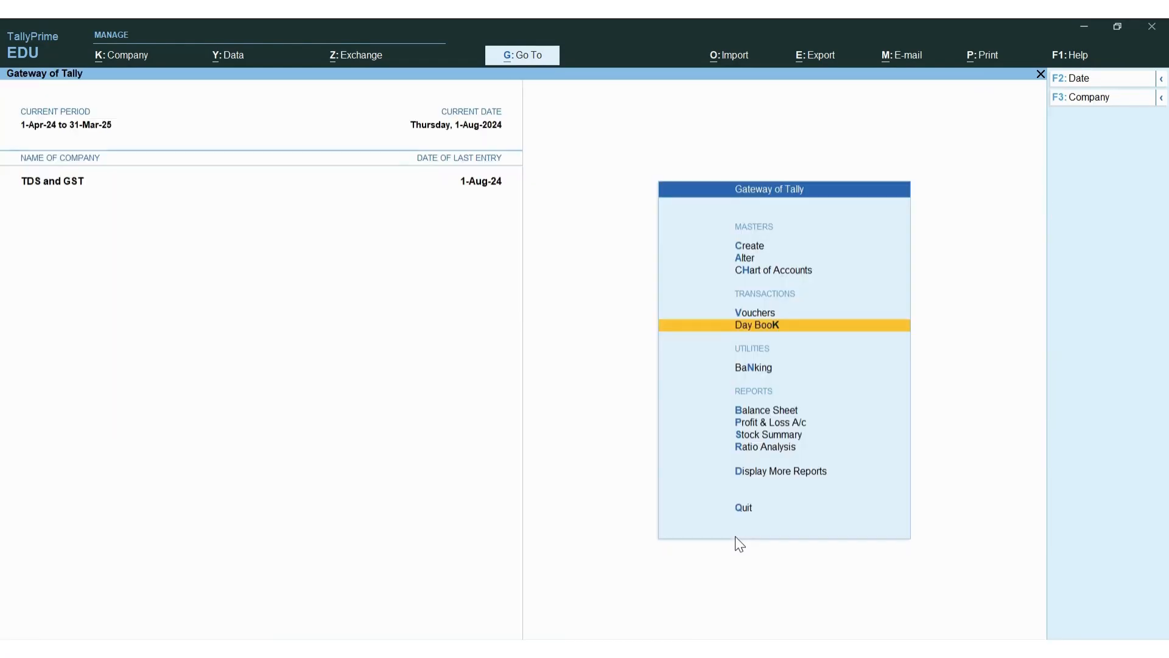
key("d")
key("Escape")
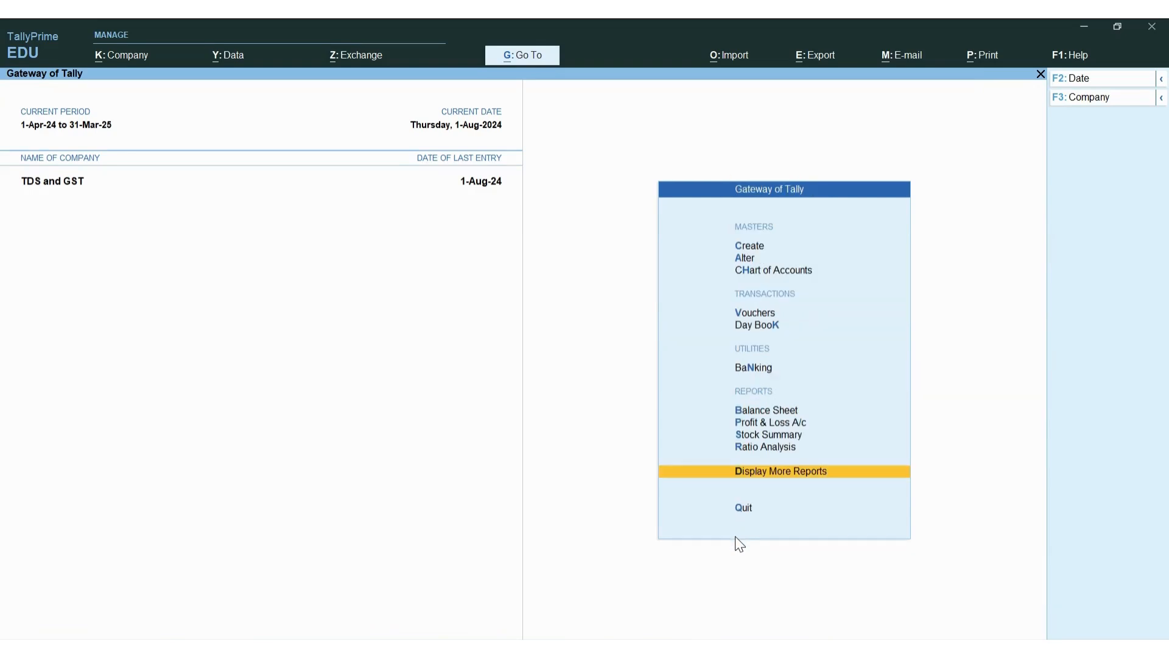
key("d")
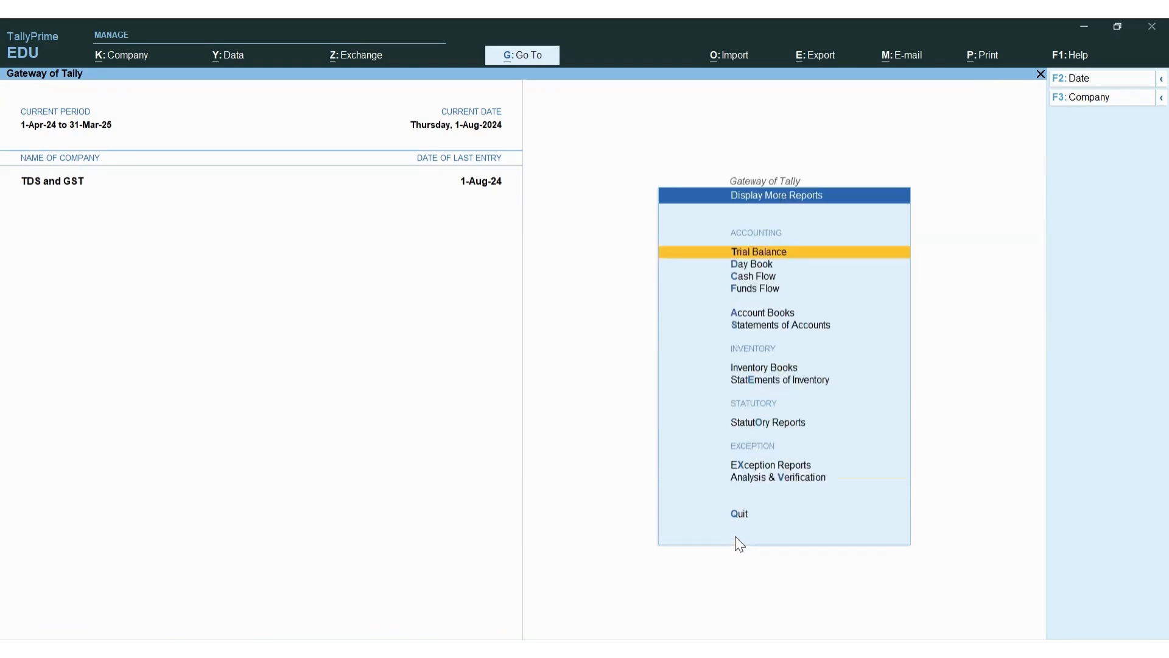
key("o")
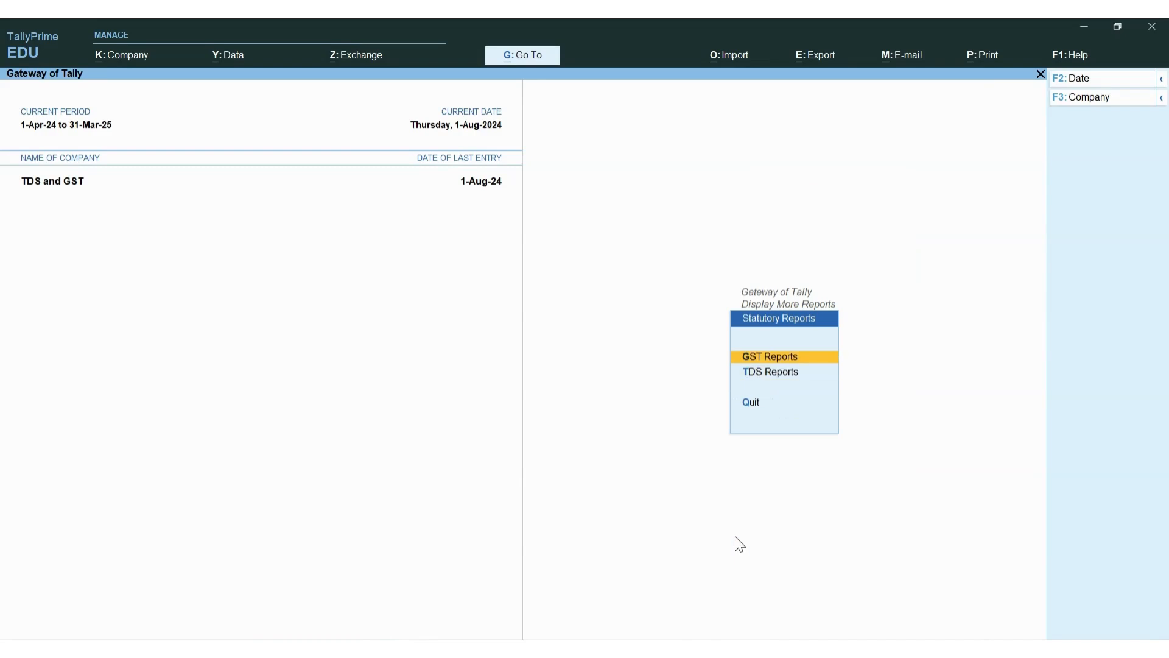
key("Down")
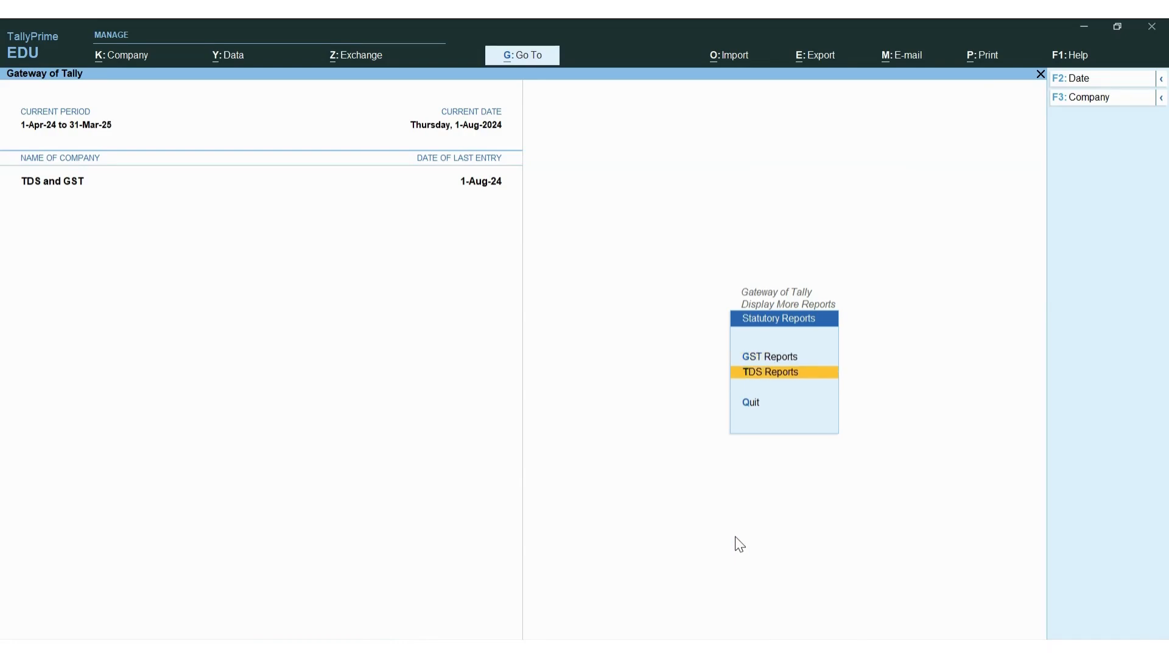
key("Up")
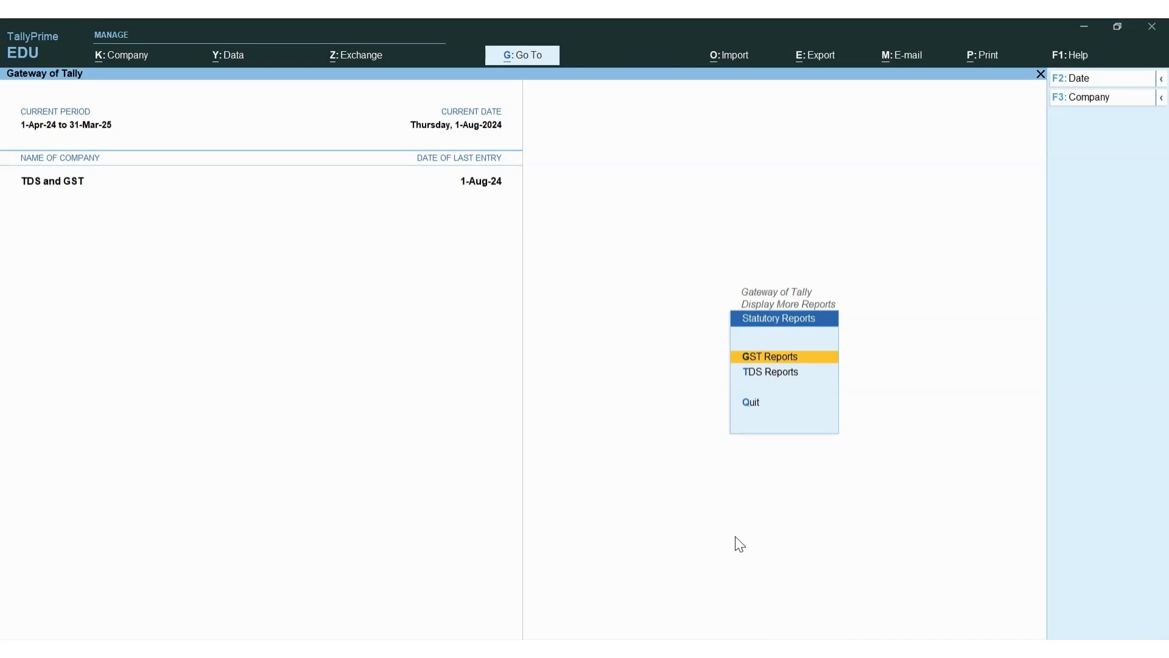
key("Down")
key("Up")
key("Return")
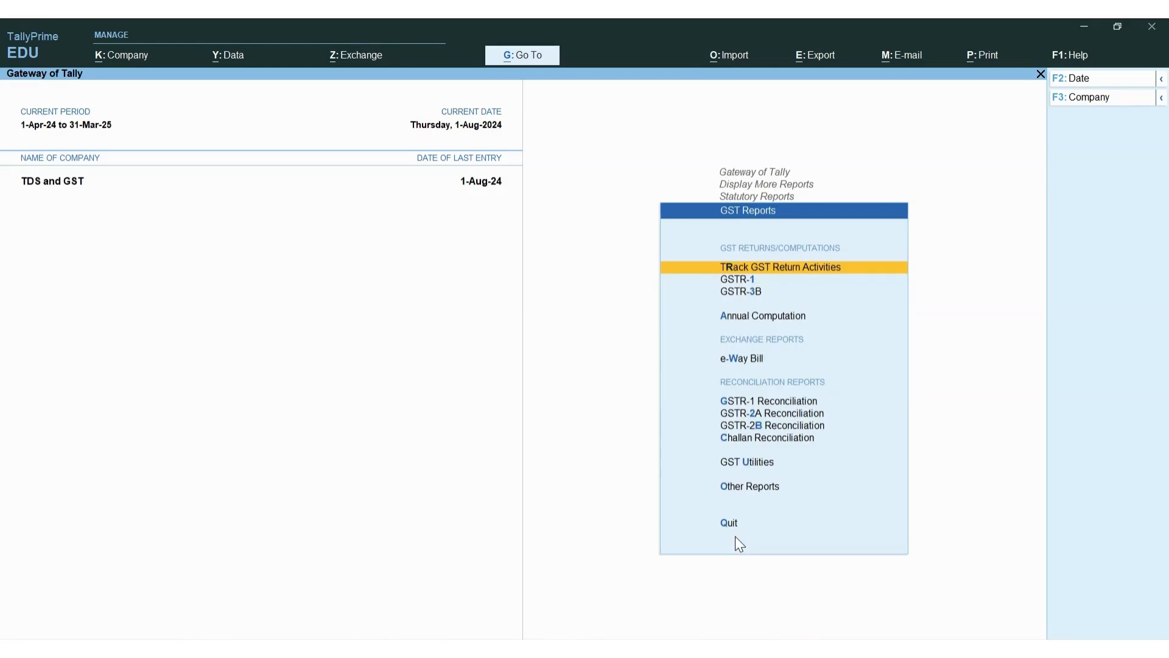
Open the GSTR-3B report after briefly opening and closing GSTR-1
key("q")
key("Down")
key("Down")
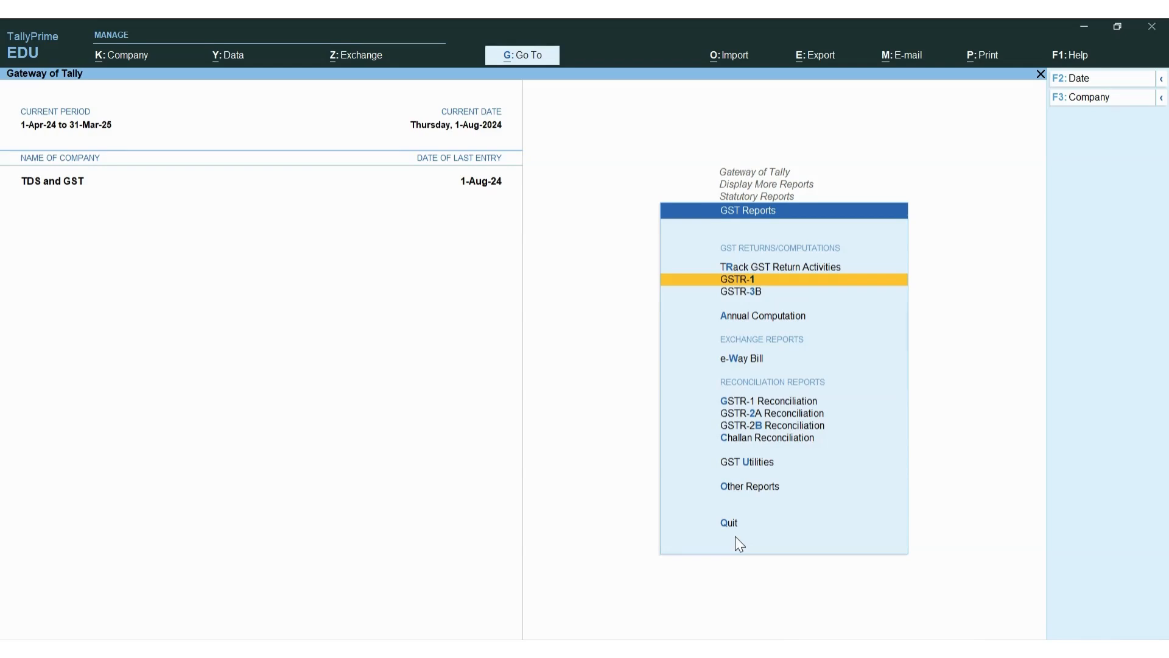
key("Return")
key("Escape")
key("Down")
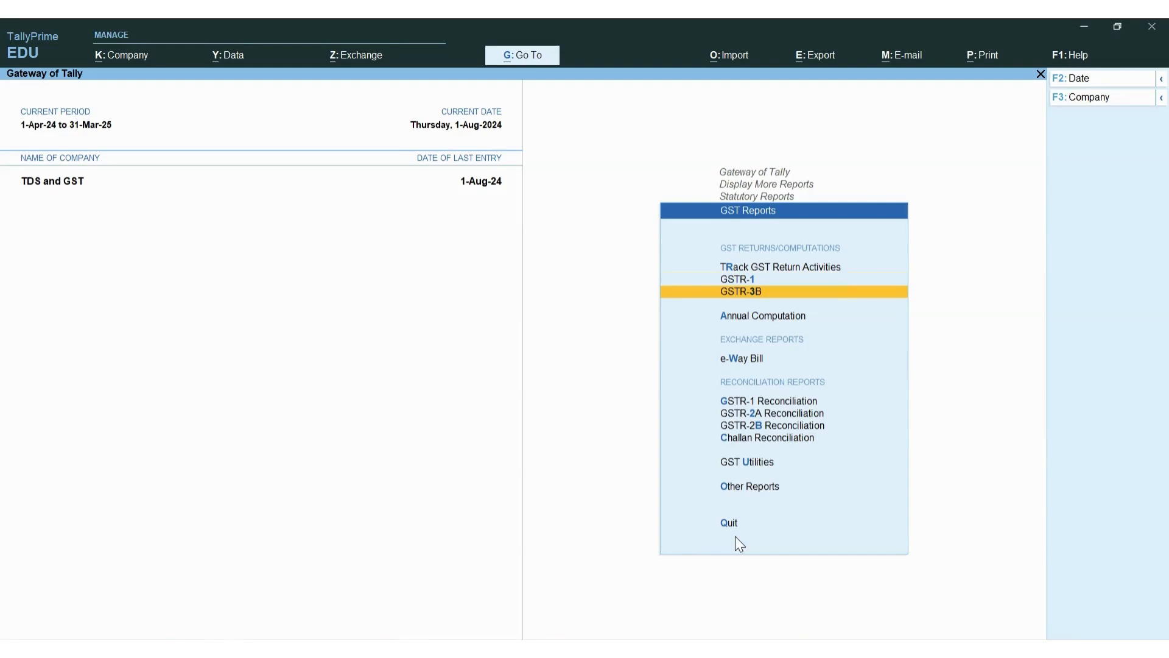
key("Return")
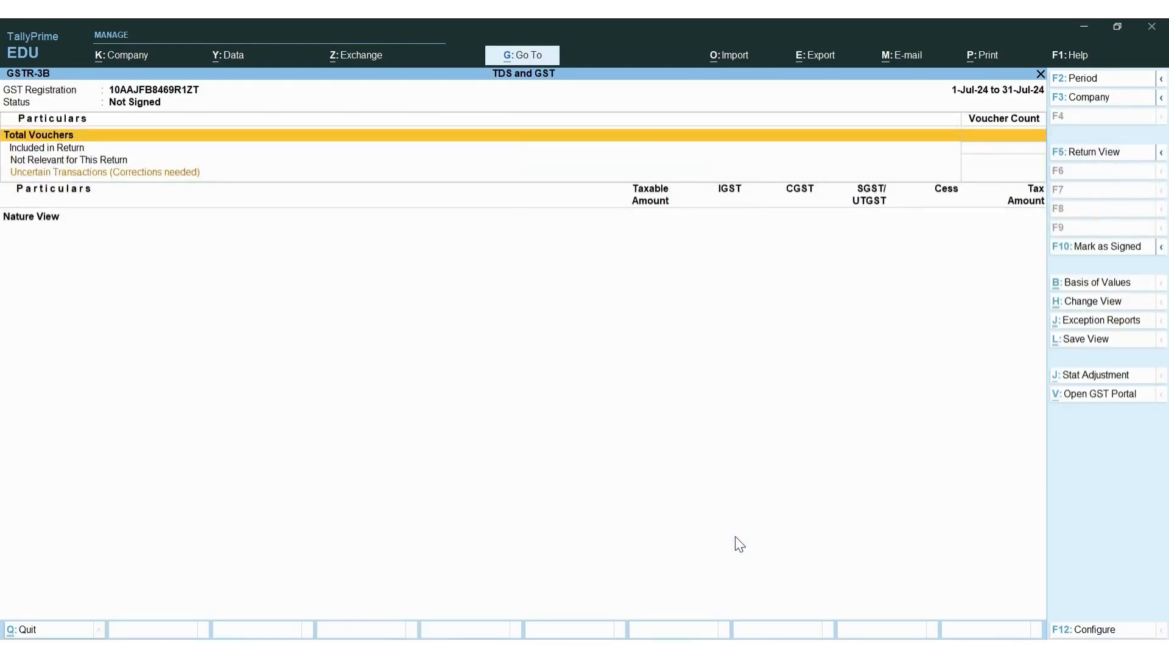
Set the GSTR-3B period to 1-8-2024 through 31-8-2024
key("Escape")
key("Down")
key("Up")
key("Return")
key("F2")
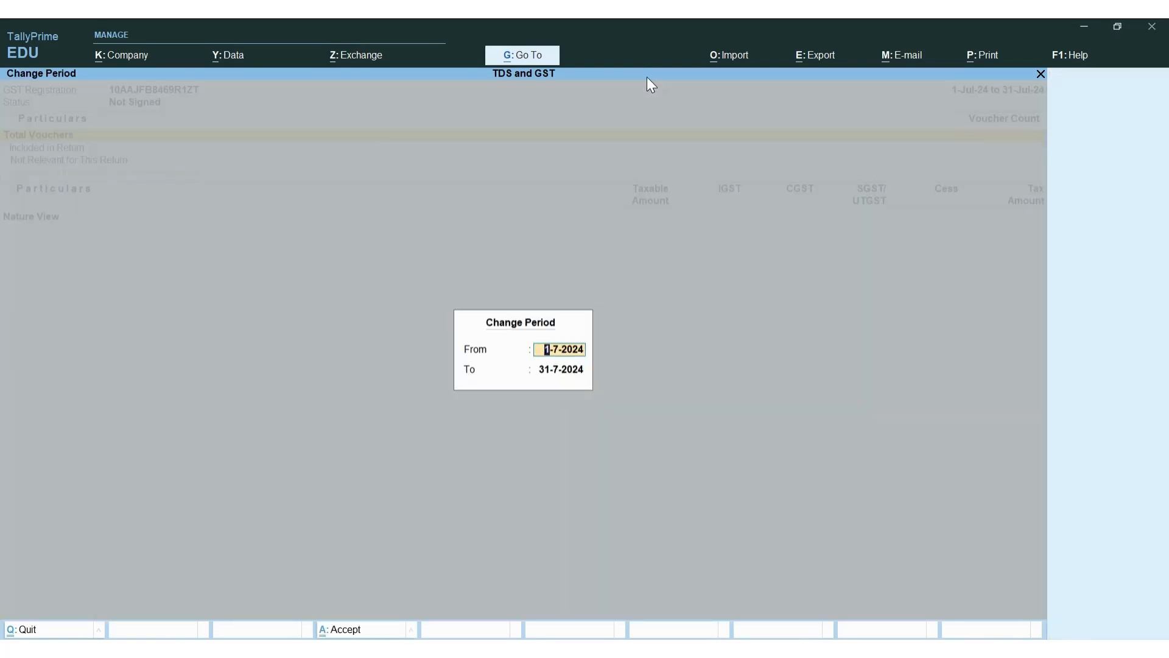
type("1-8-2024")
key("Return")
type("31-8-2024")
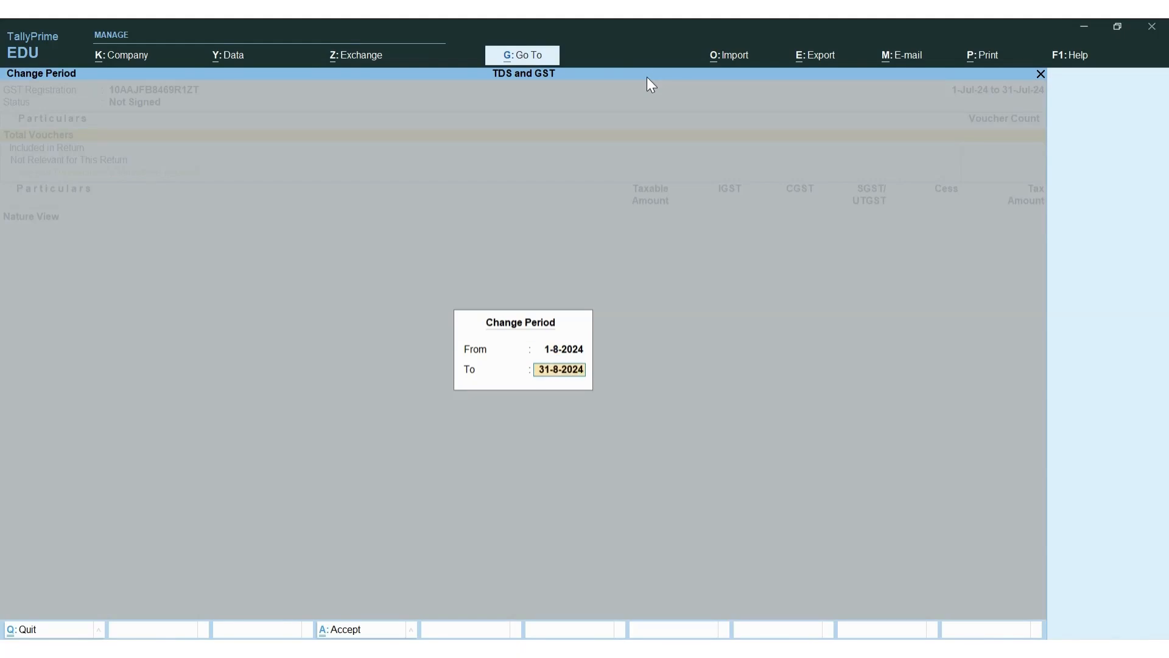
key("Return")
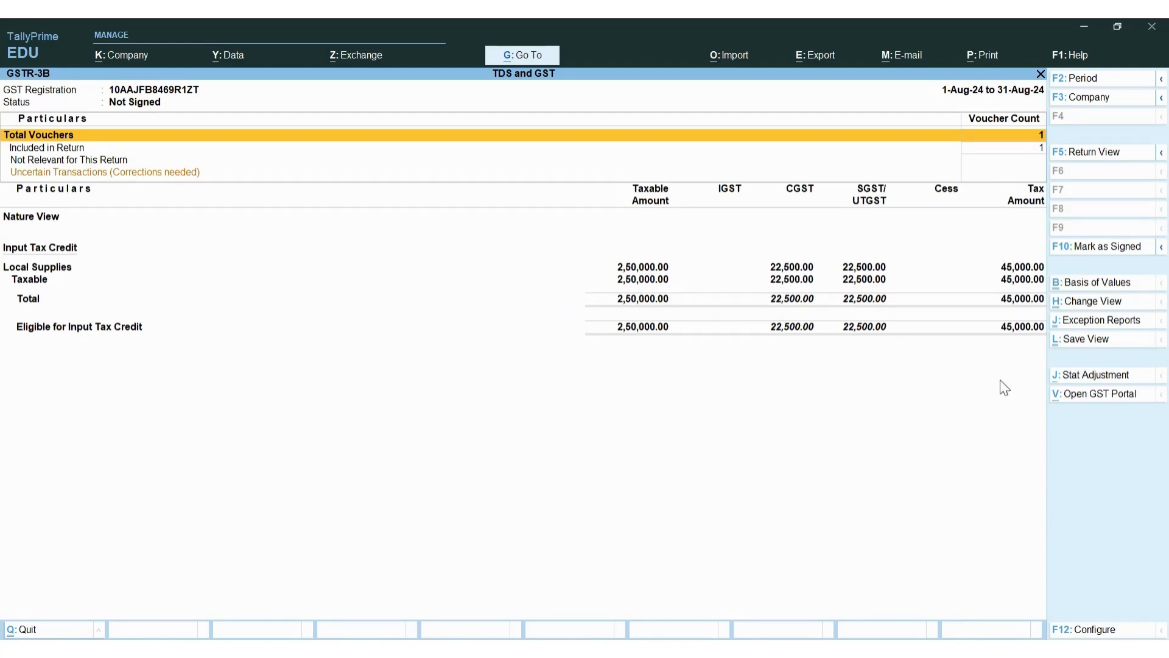
Switch to Return View, check the 22,500.00 CGST and SGST input tax credit, then close
key("ctrl+h")
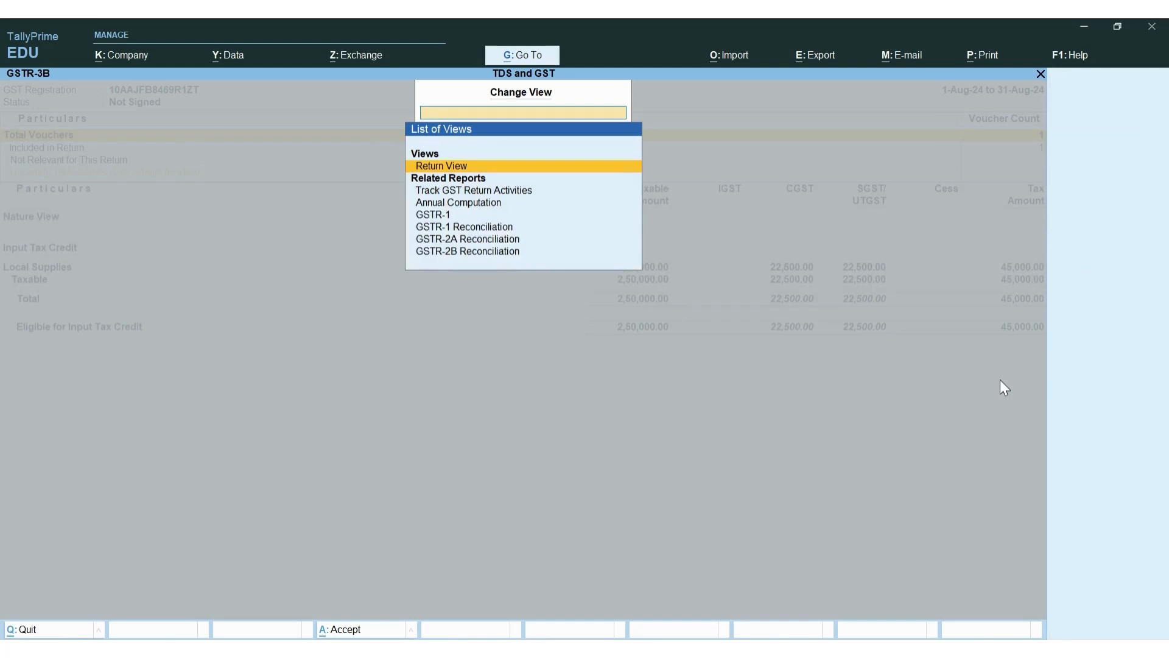
key("Return")
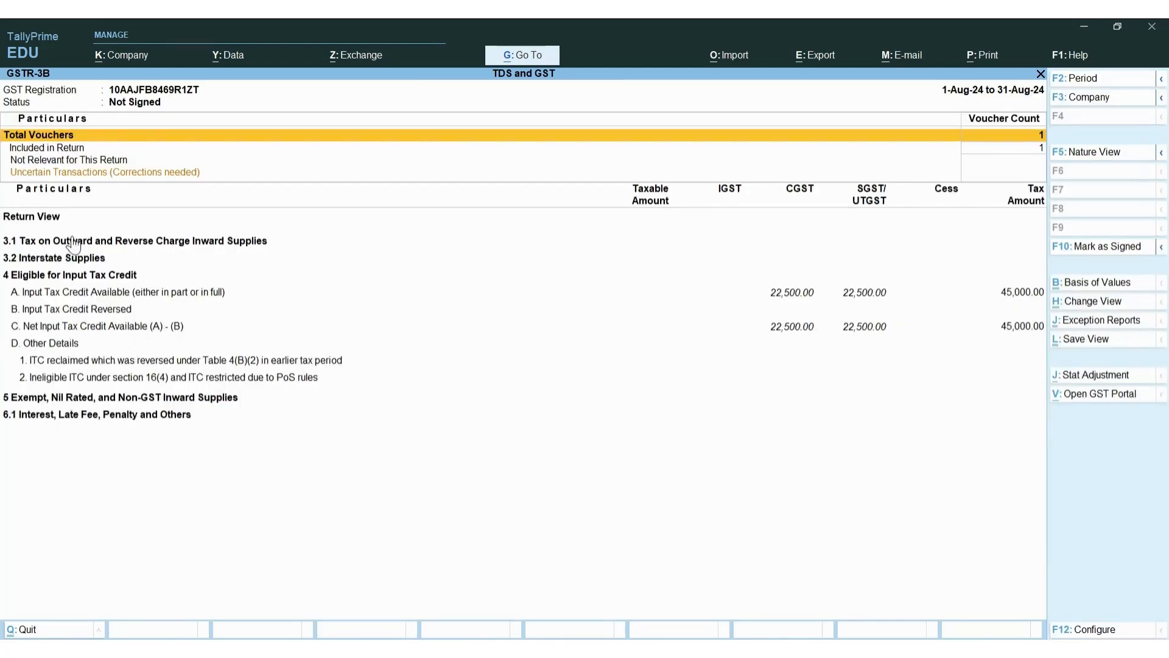
left_click(801, 297)
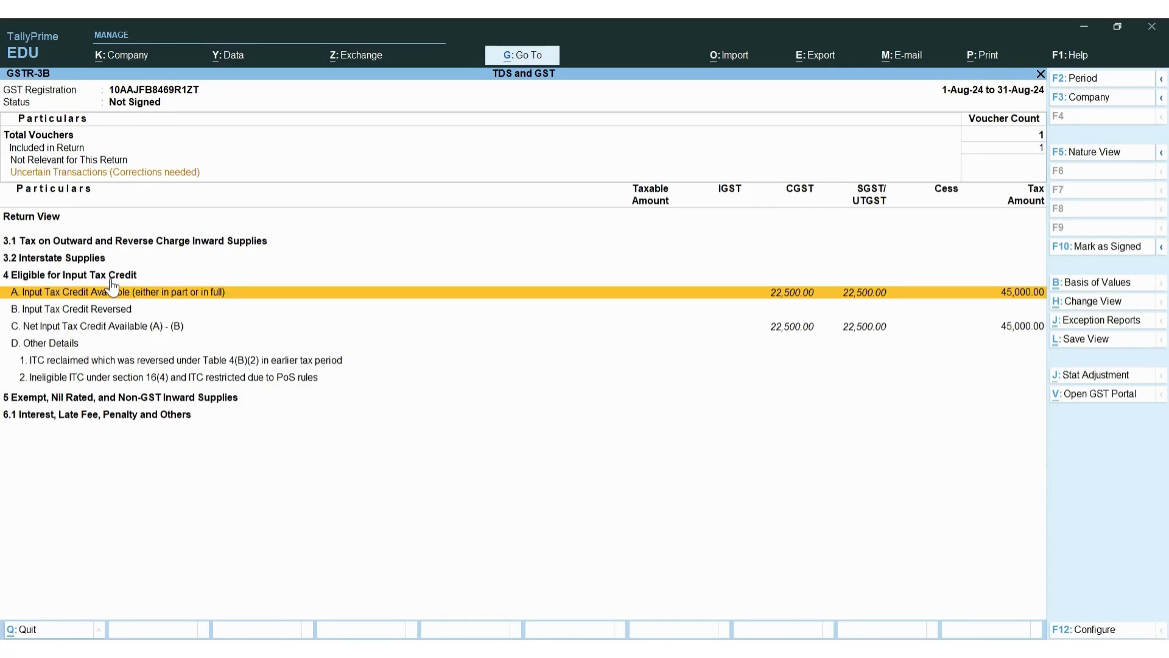
key("Escape")
key("Escape")
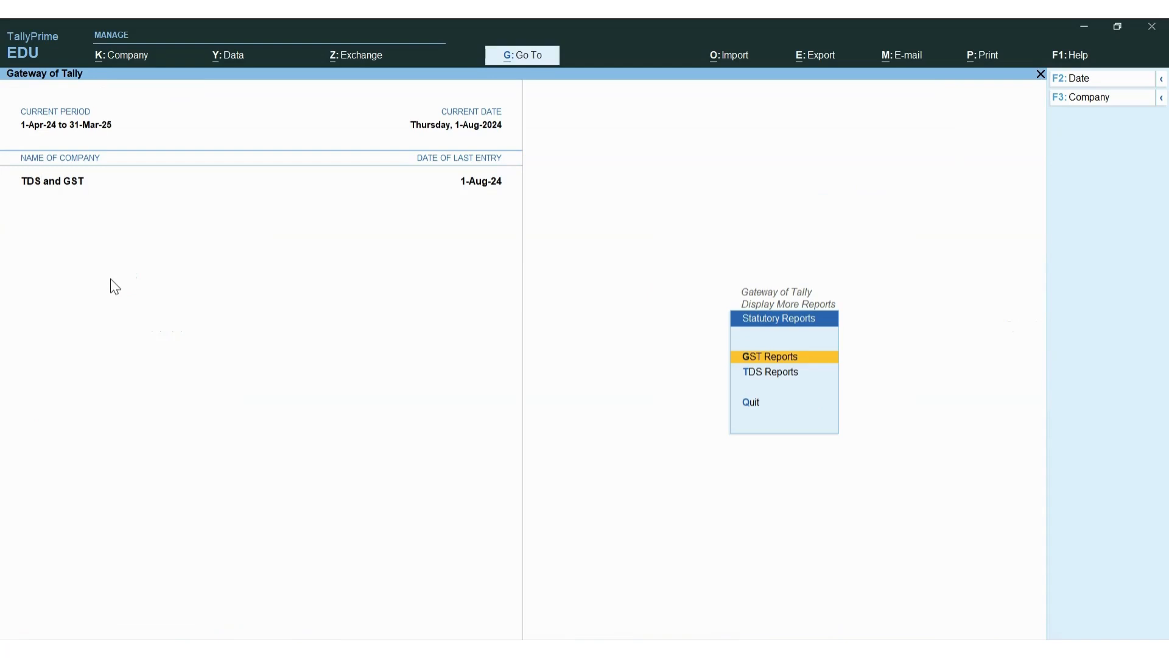
Open Form 26Q from the TDS reports under Statutory Reports
key("Escape")
key("Return")
key("Down")
key("Escape")
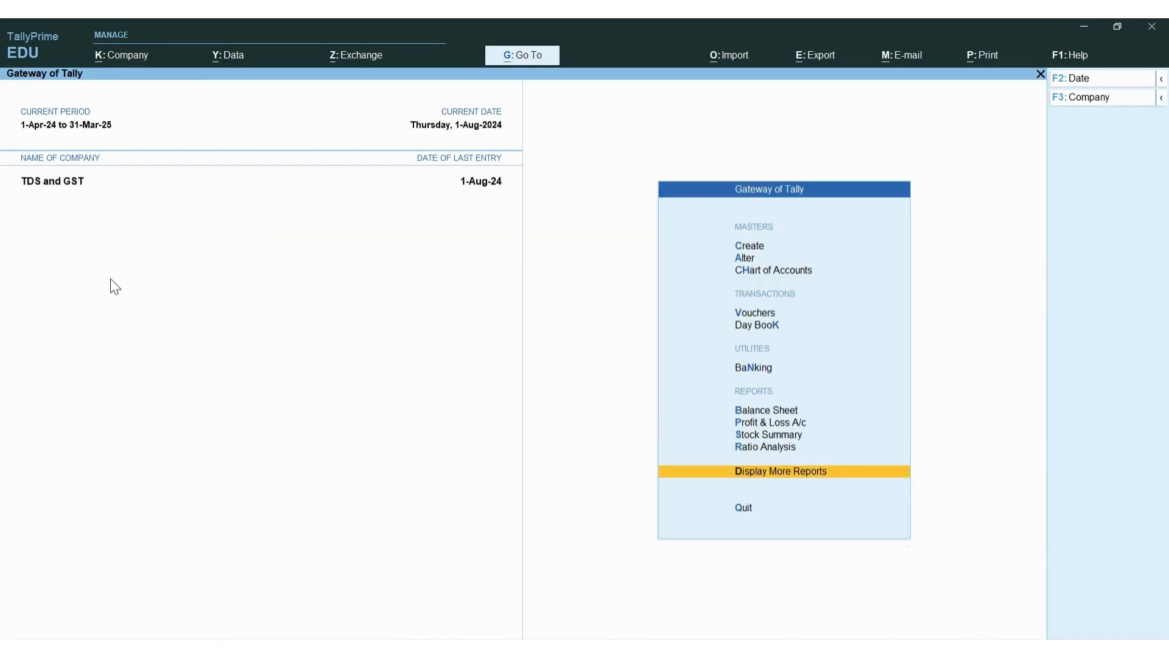
key("d")
key("o")
key("d")
key("Down")
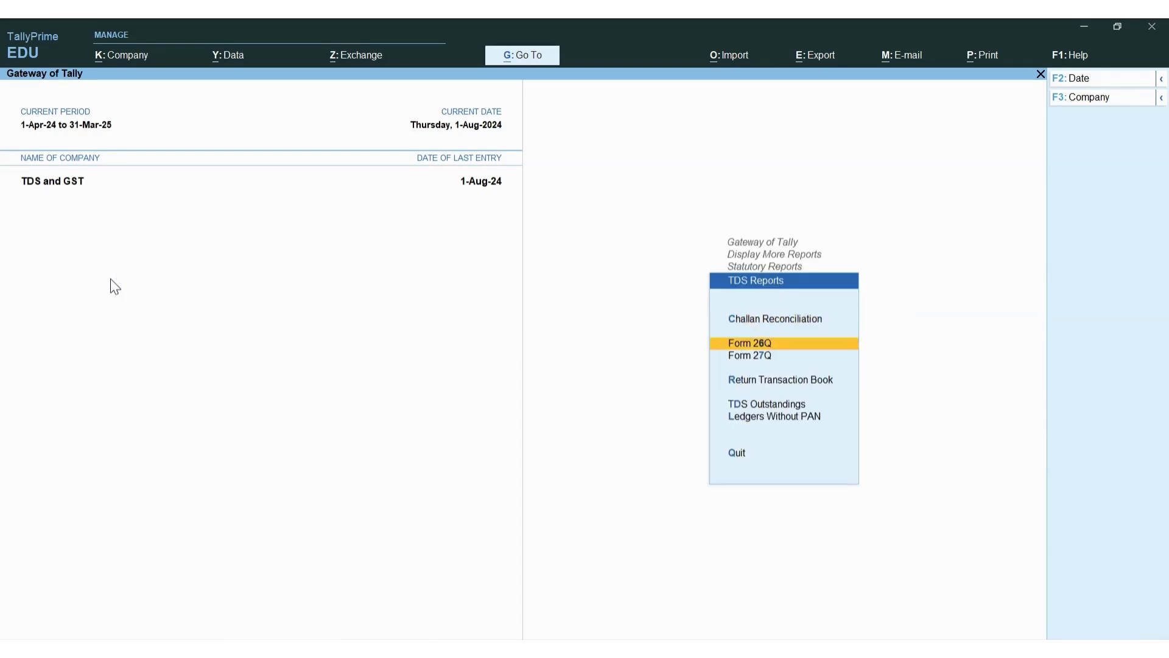
key("Down")
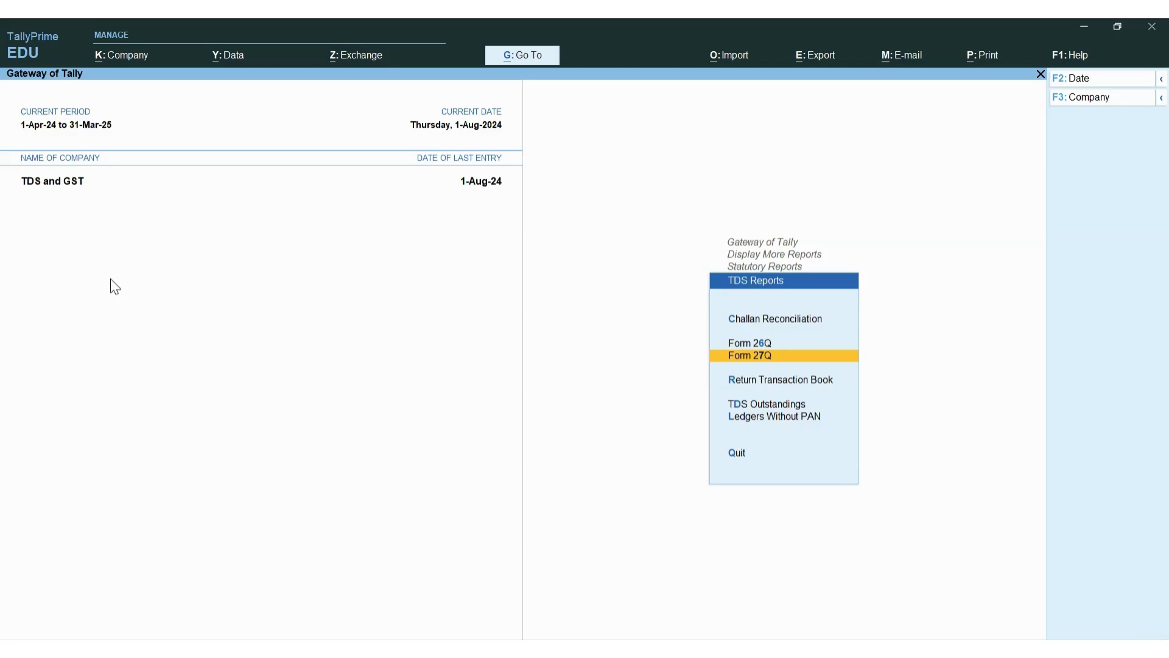
key("Down")
key("Up")
key("Up")
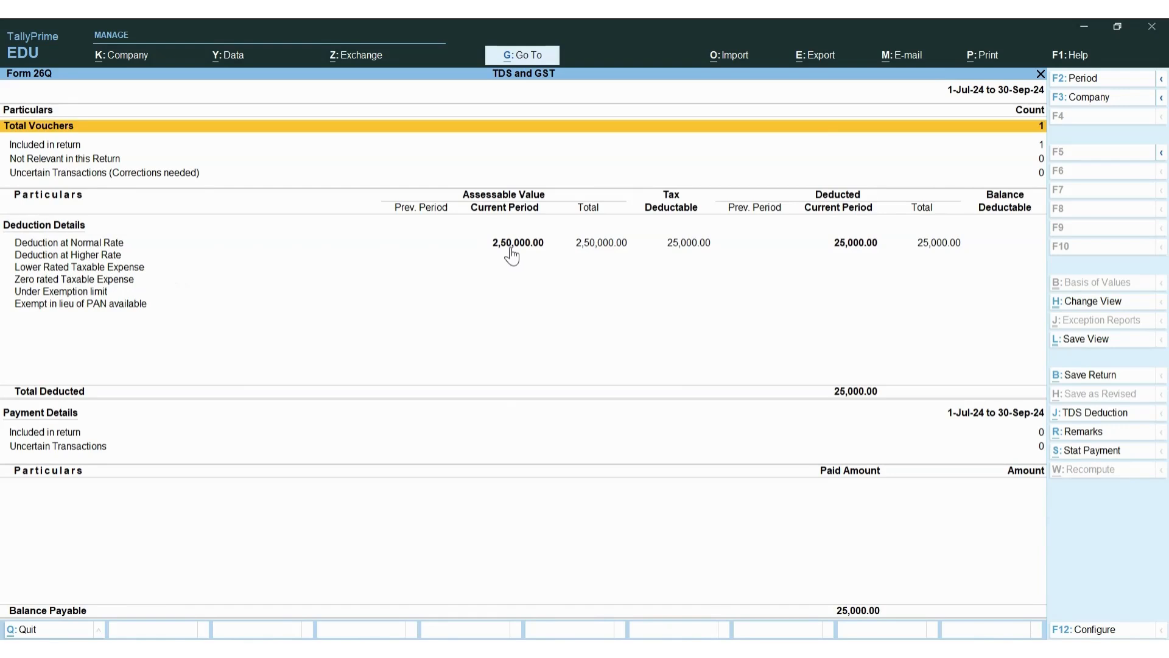
Review Form 26Q's 25,000.00 TDS deducted on 2,50,000.00, then return to the Gateway of Tally
left_click(963, 253)
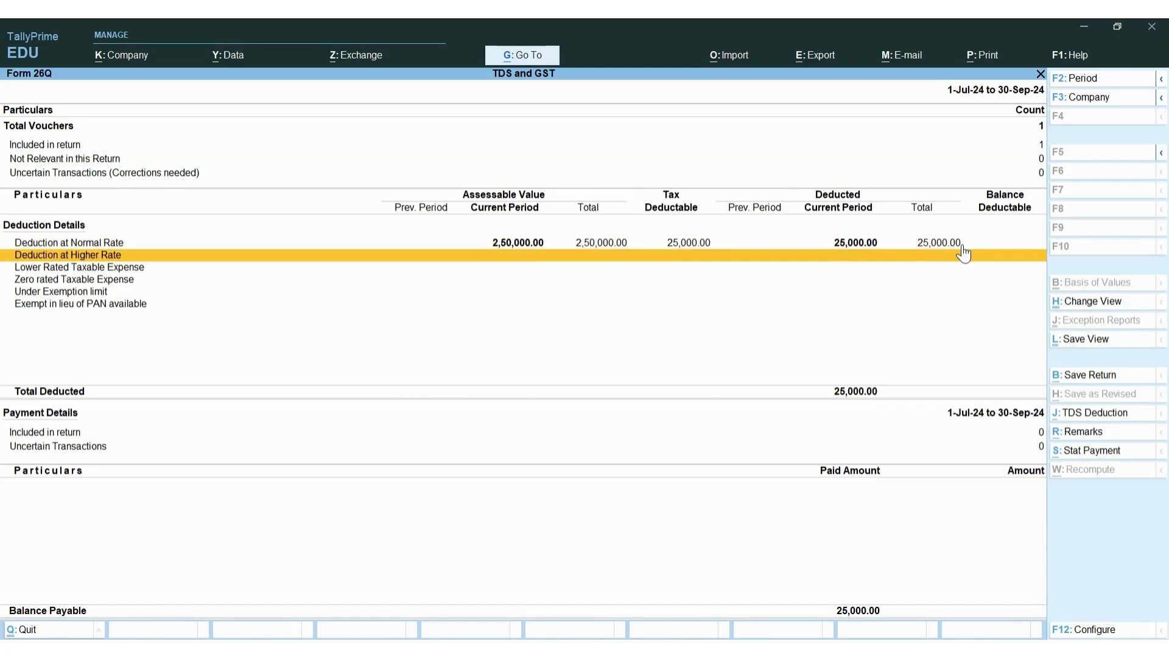
key("Up")
key("Up")
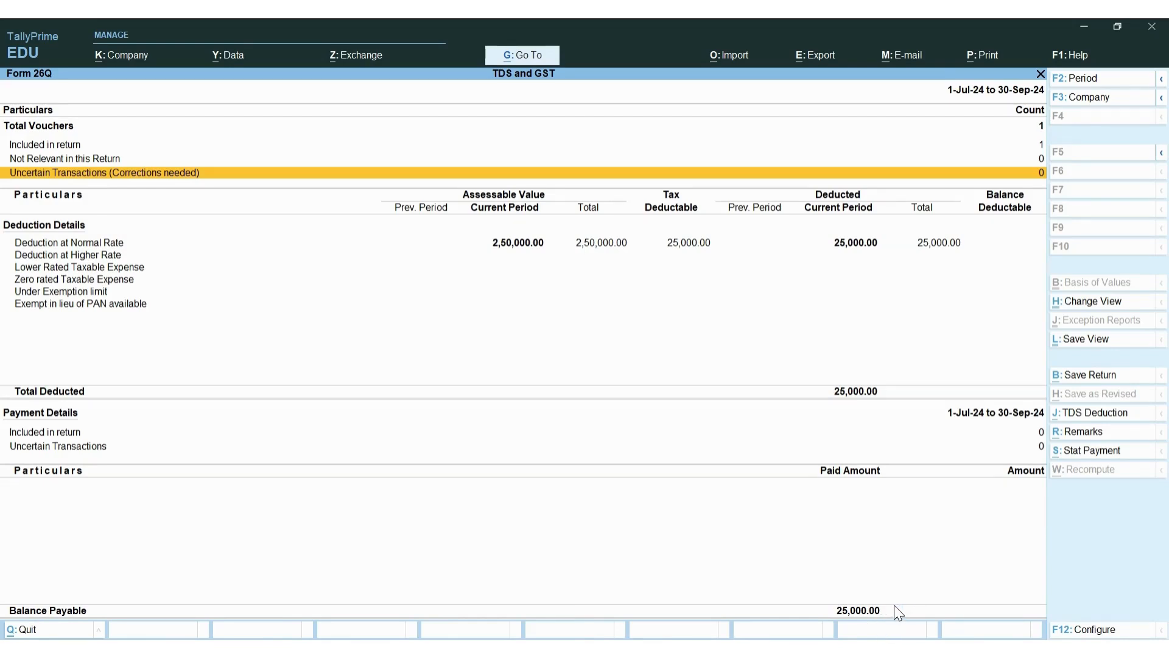
key("Escape")
key("Escape")
key("Escape")
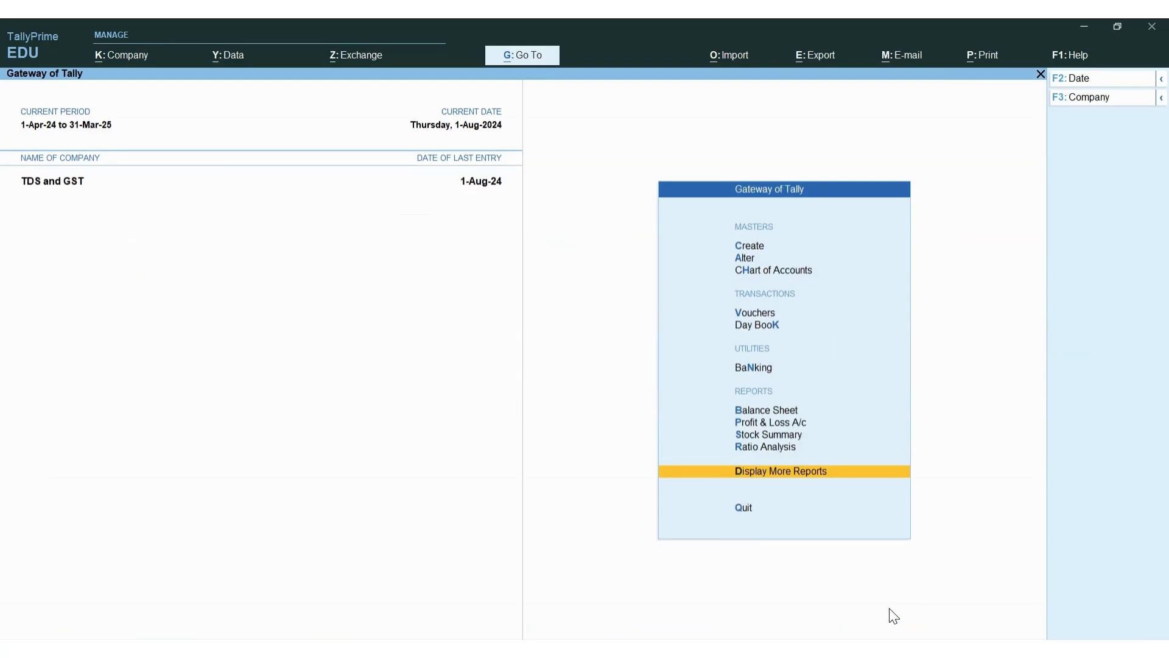
Open a blank Payment voucher No. 1 and start changing its 1-Aug-24 date
key("Up")
key("Up")
key("Up")
key("Up")
key("Up")
key("Up")
key("Up")
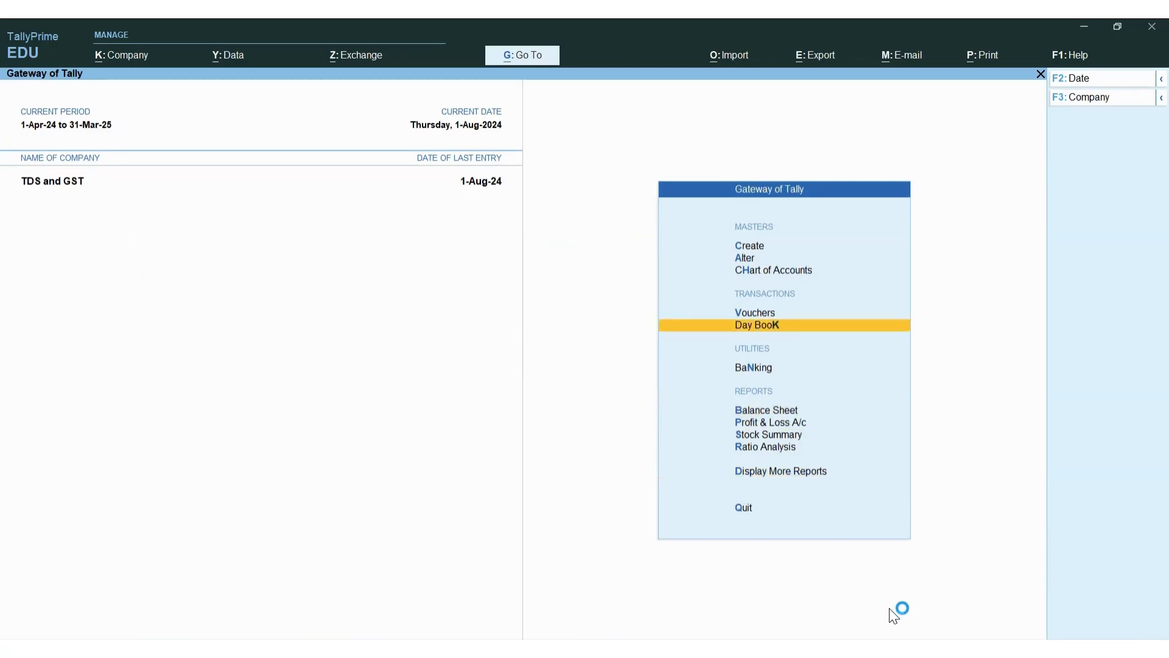
key("Return")
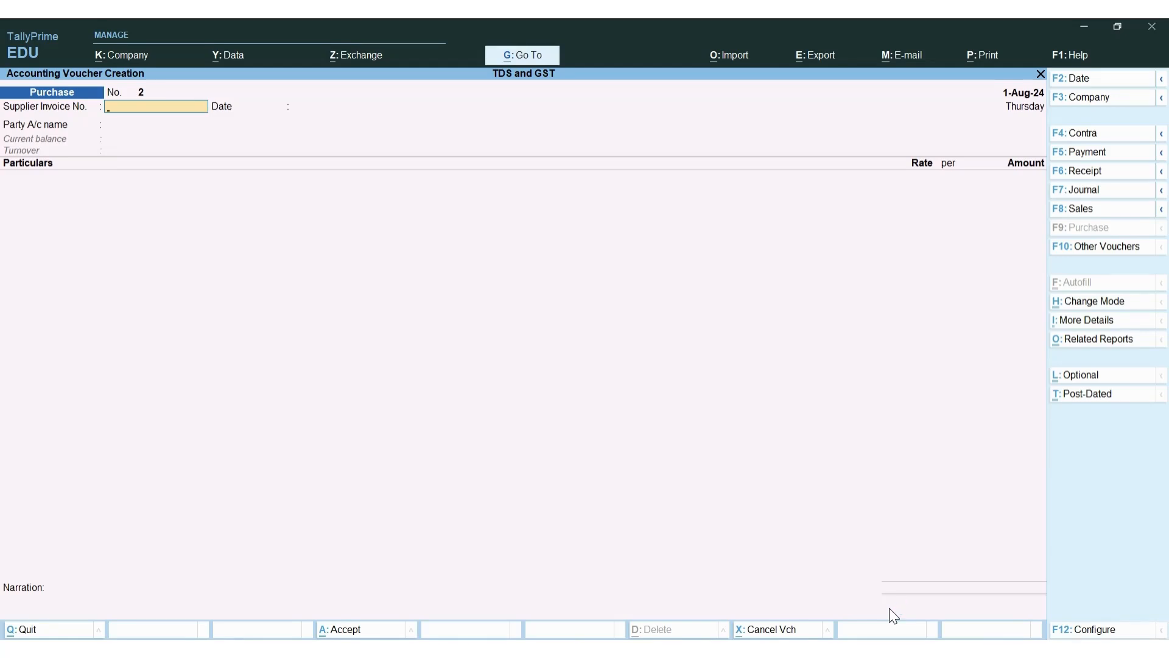
key("F5")
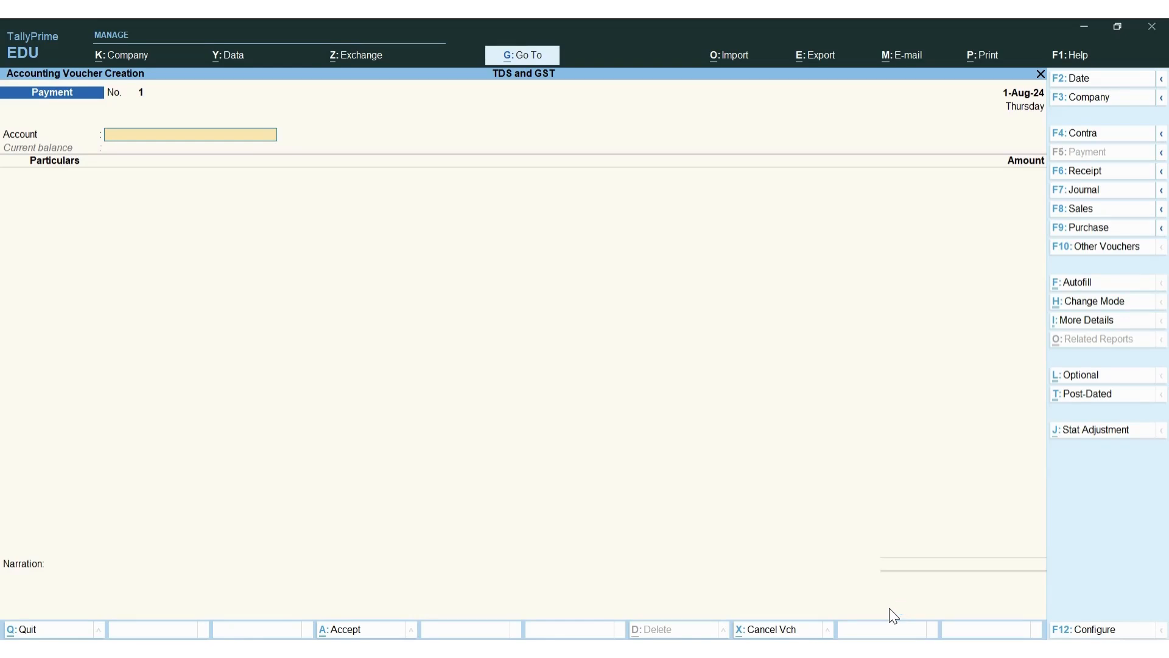
key("F2")
Date the payment 31-8-2024 and select HDFC Bank as the paying account
type("3")
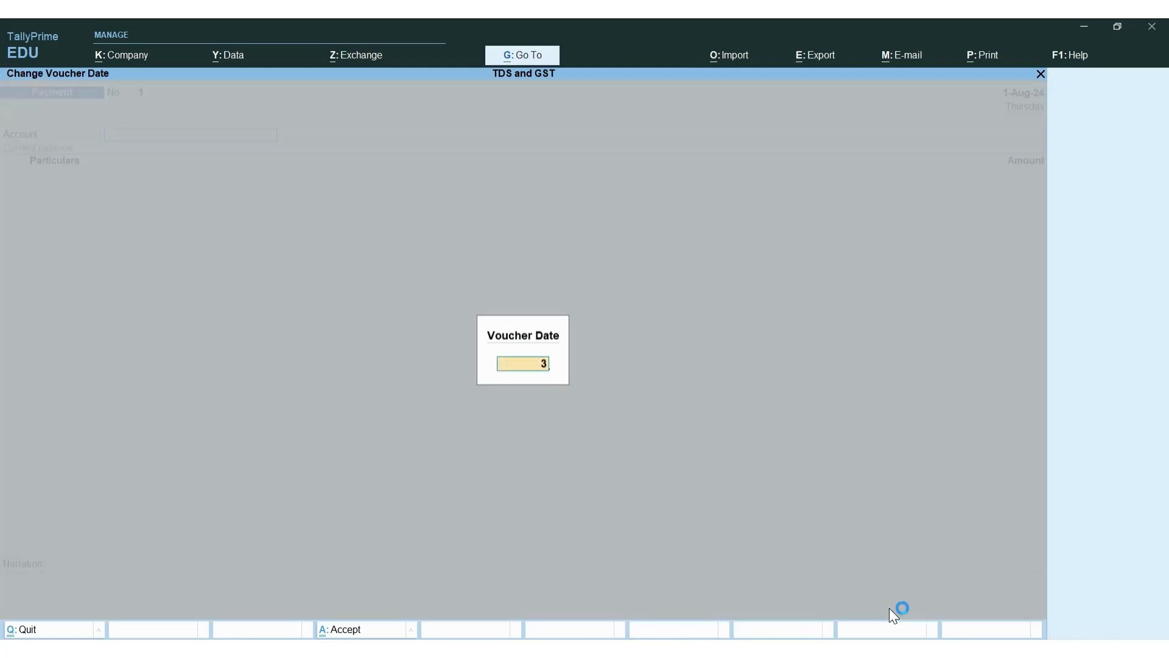
type("1-8-2024")
key("Return")
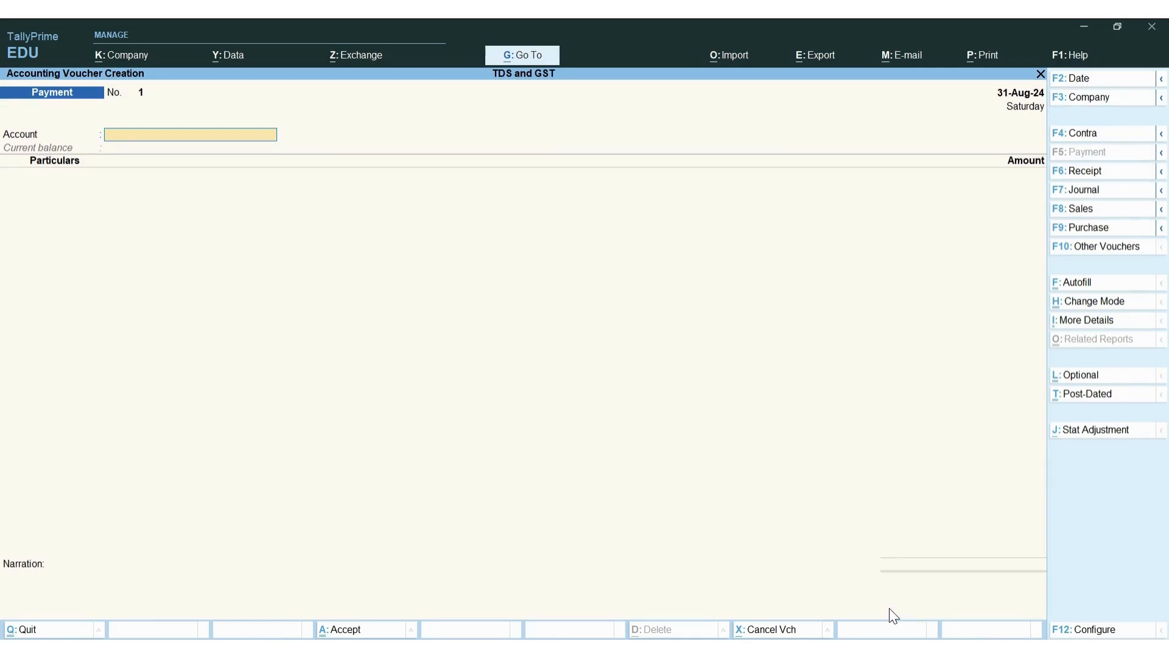
key("space")
key("Down")
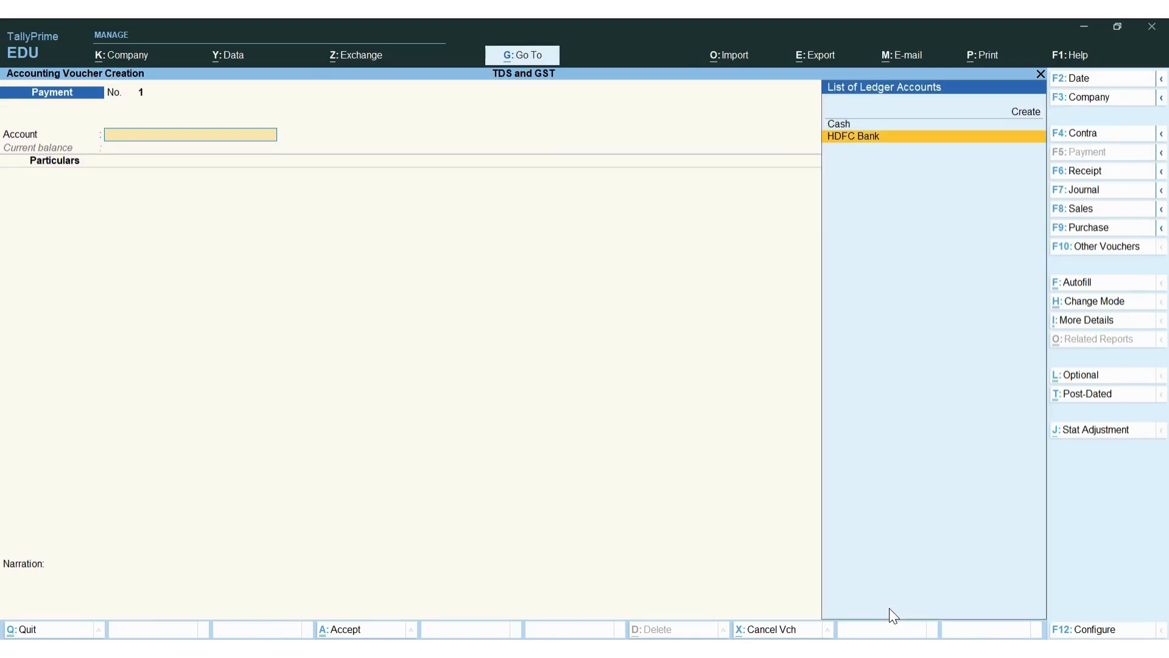
key("Return")
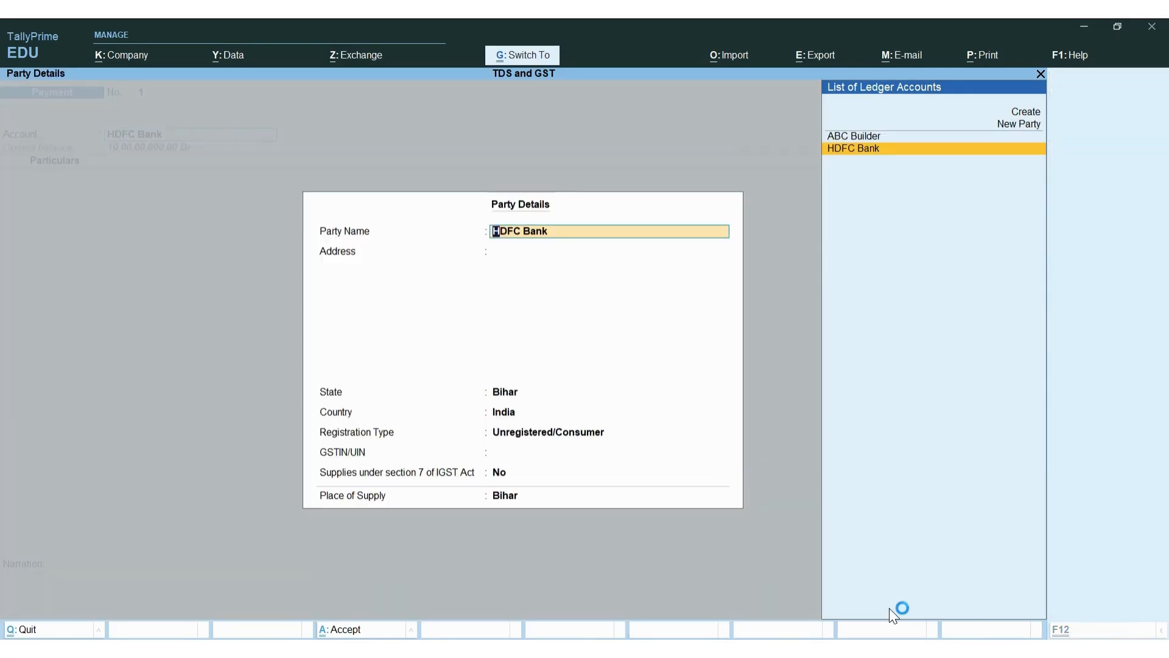
key("ctrl+a")
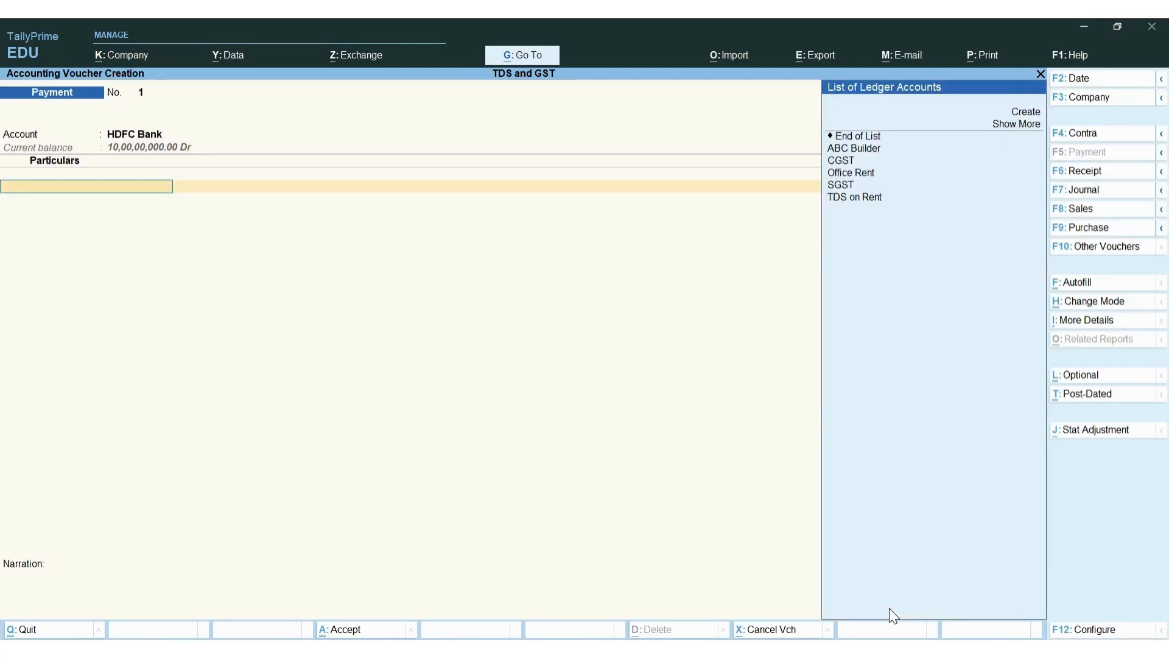
Pay 2,70,000 to ABC Builder in Particulars, bringing up bill-wise details
key("Down")
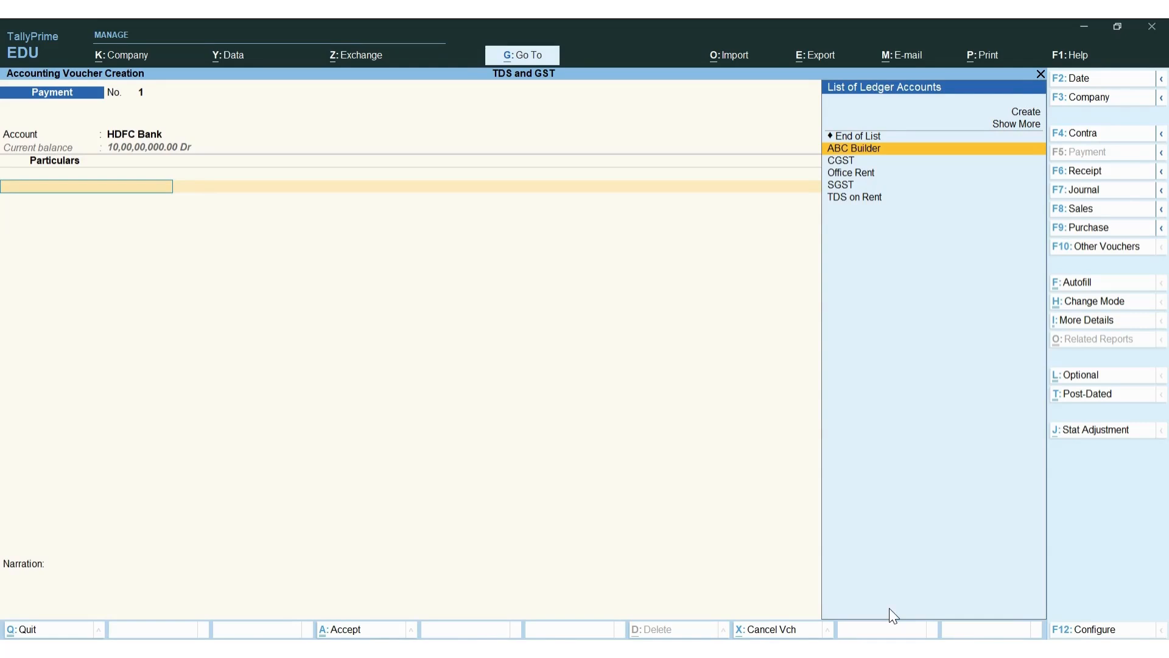
key("Return")
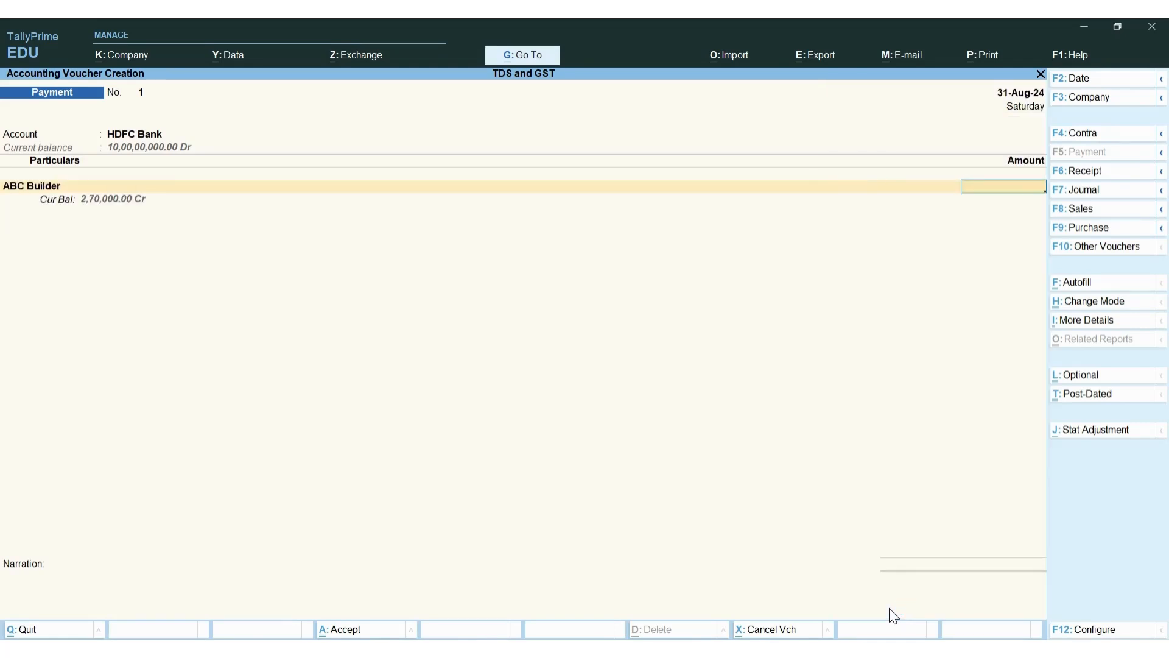
type("270000")
key("Return")
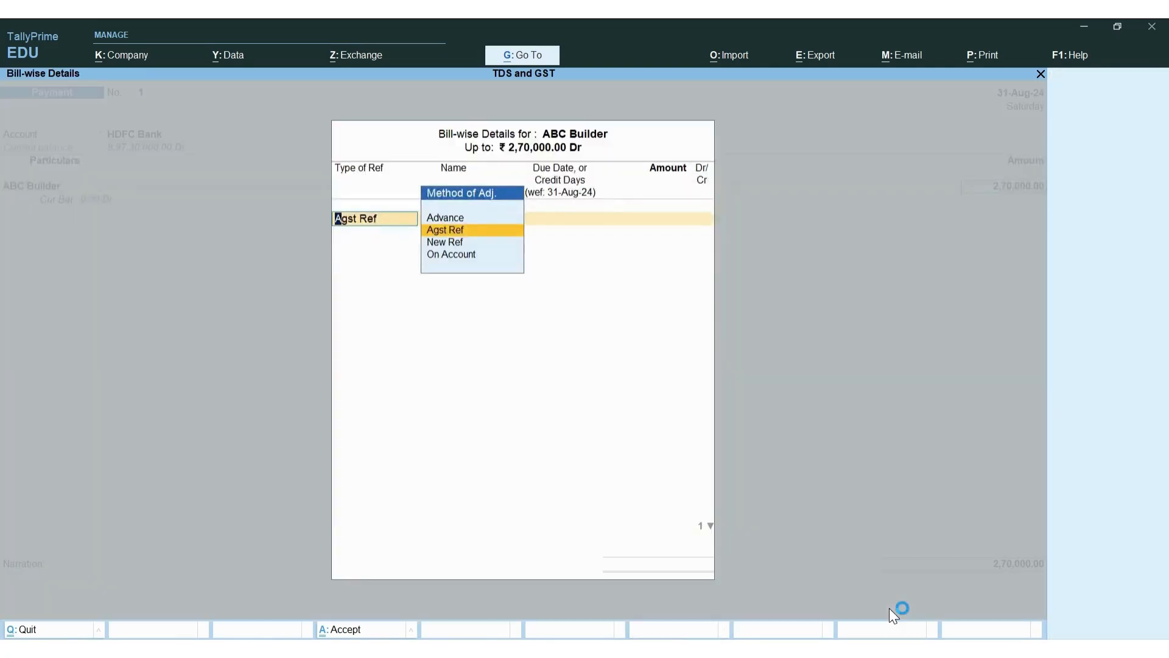
Settle the payment as Agst Ref against bill ABC-001/24-25 for 2,70,000.00
key("Return")
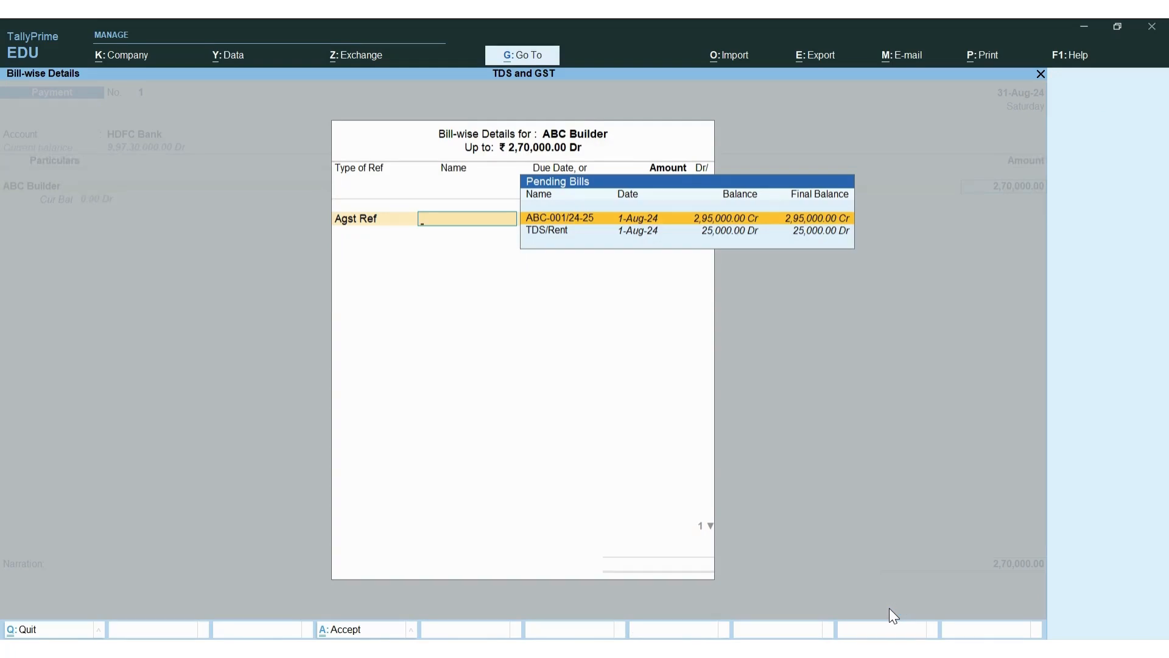
key("Return")
key("Return")
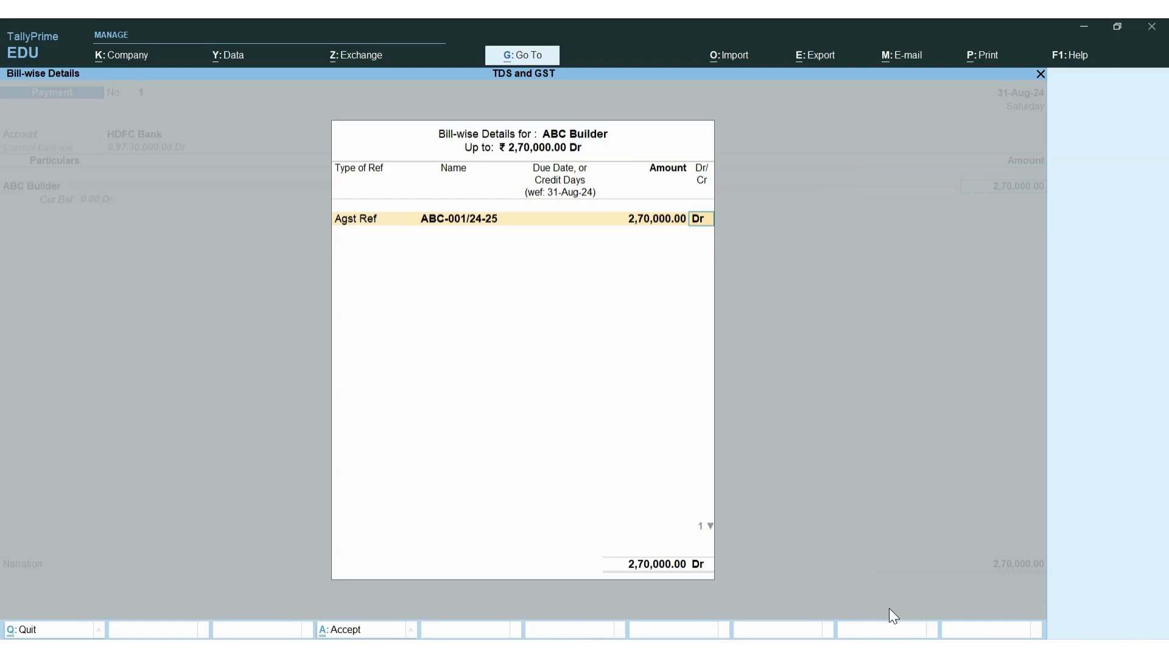
key("Return")
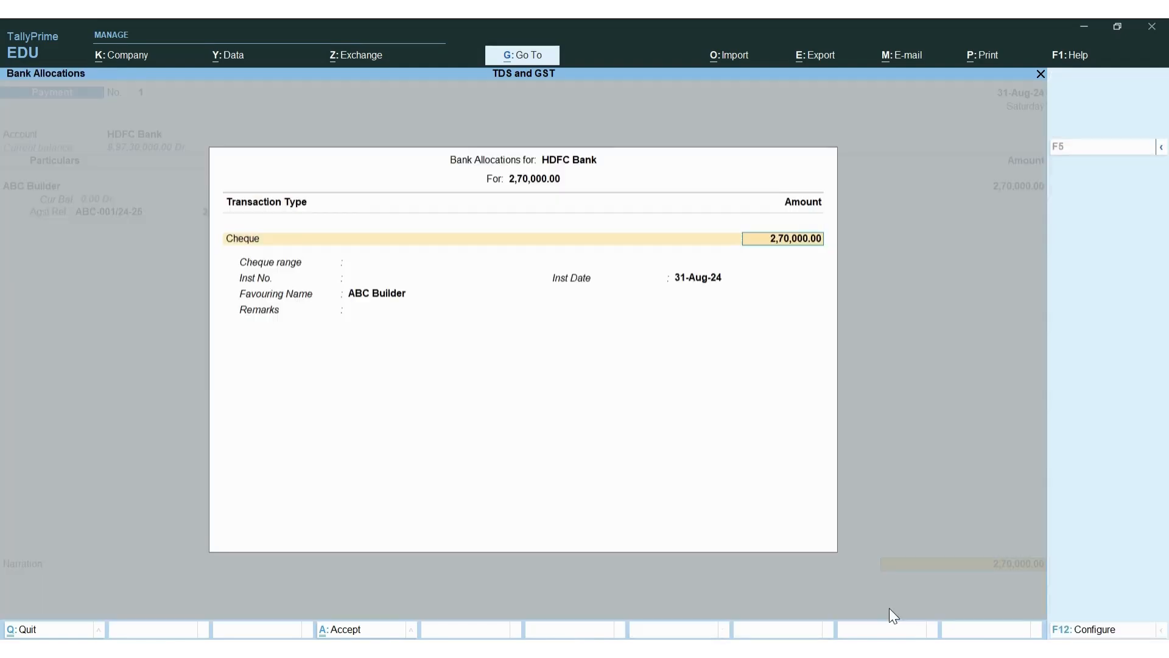
Set the bank allocation cheque range to Not Applicable and save the payment voucher
key("Return")
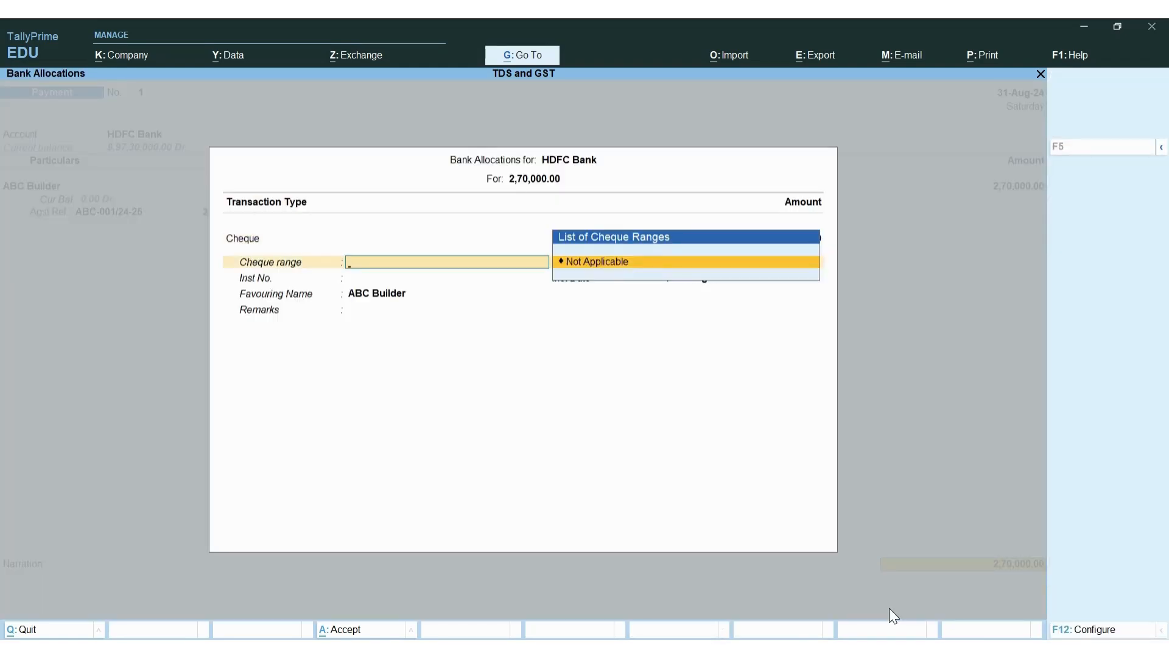
key("Return")
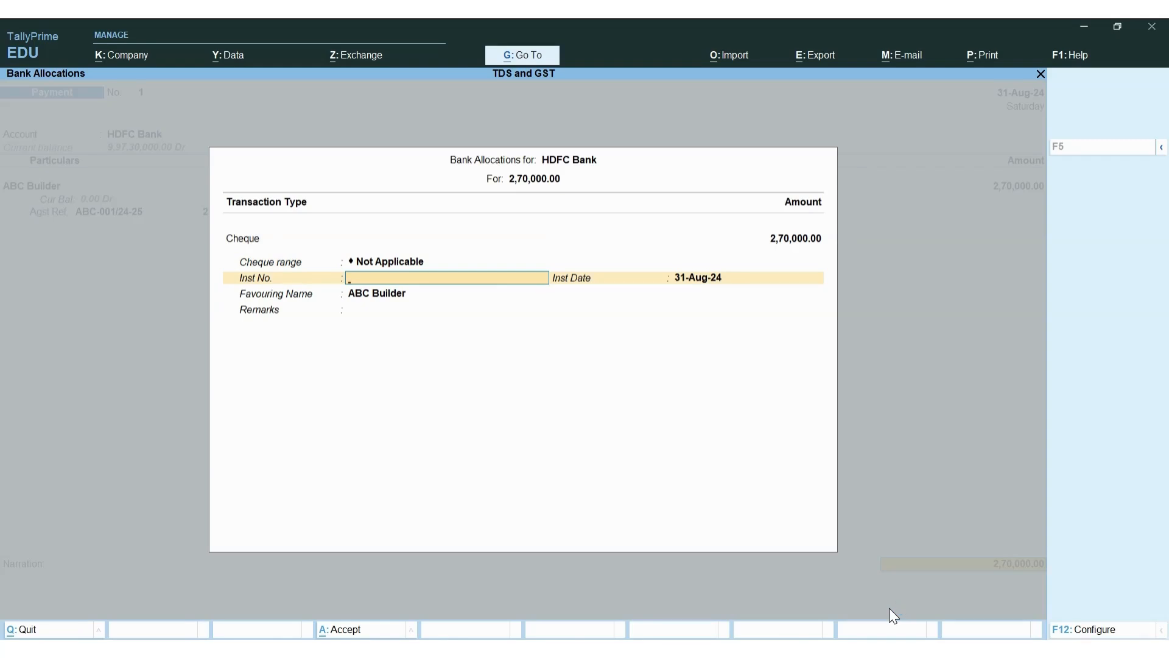
key("Return")
key("Return")
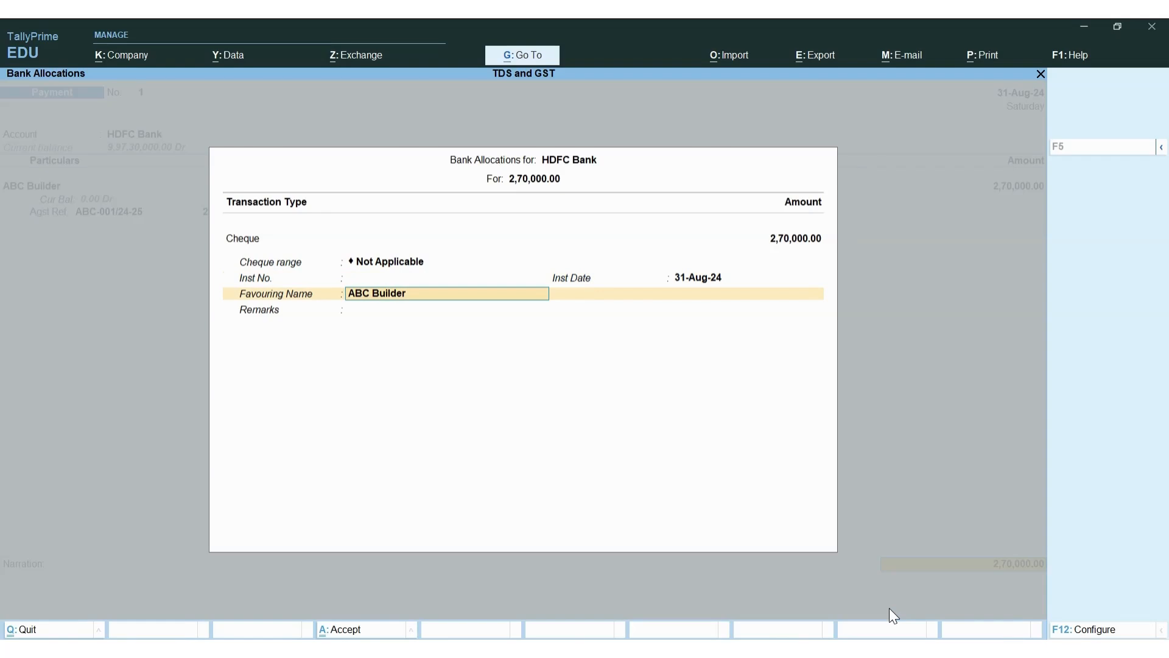
key("Return")
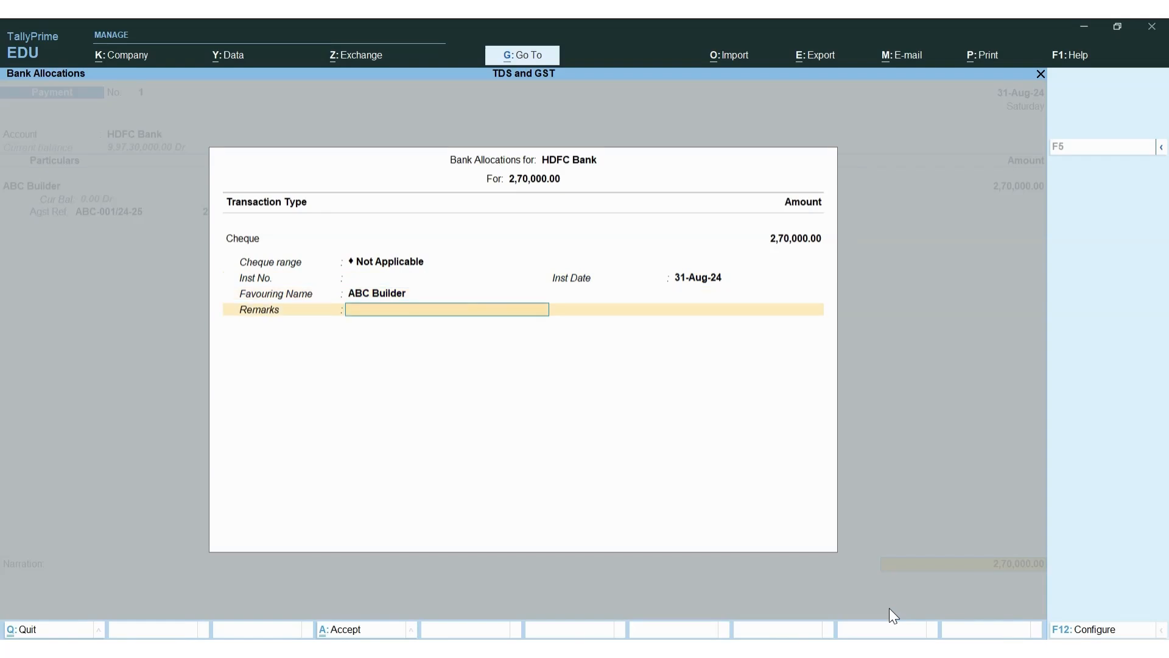
key("Return")
key("Return")
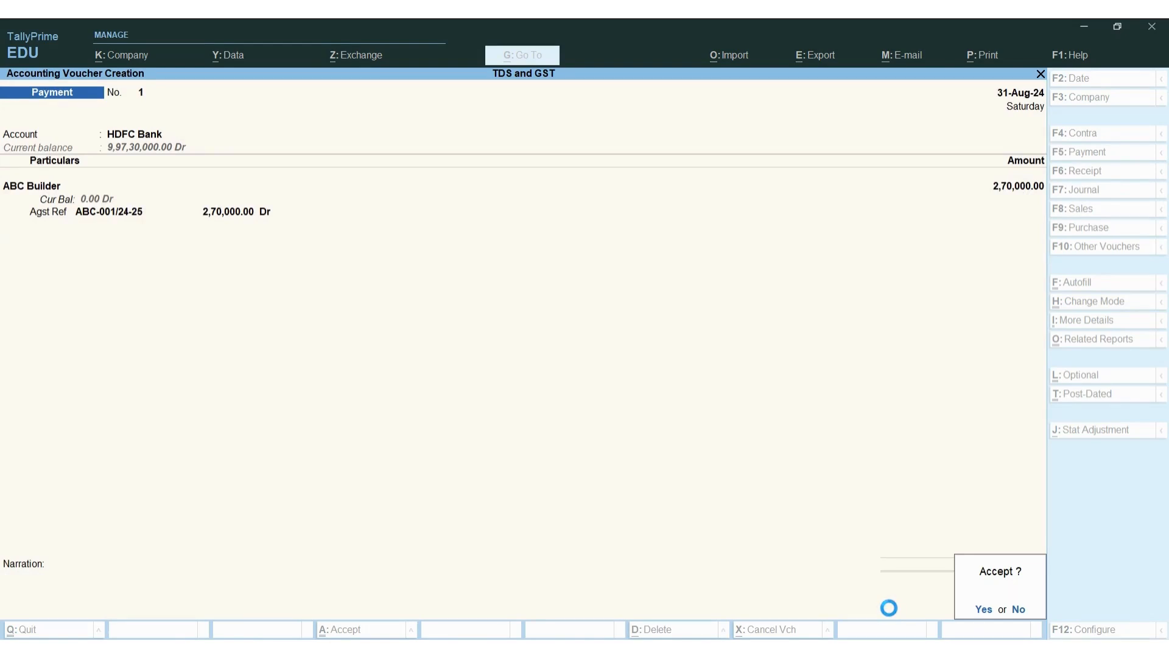
key("y")
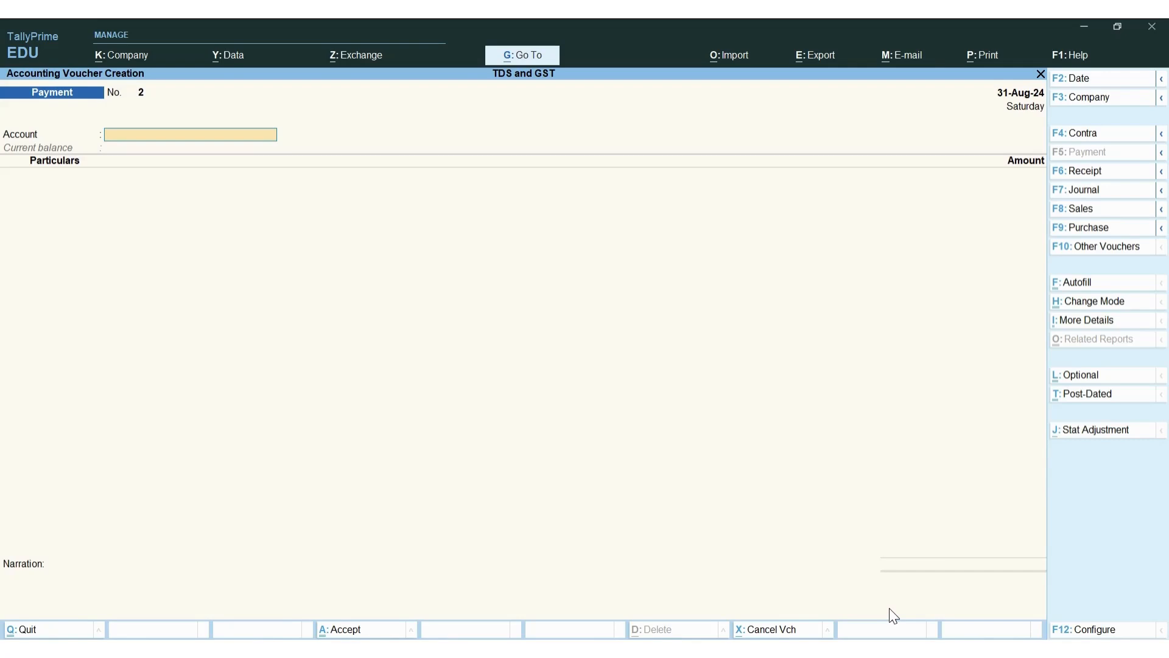
Autofill a TDS Stat Payment for the period 1-Aug-24 to 31-Aug-24
key("ctrl+f")
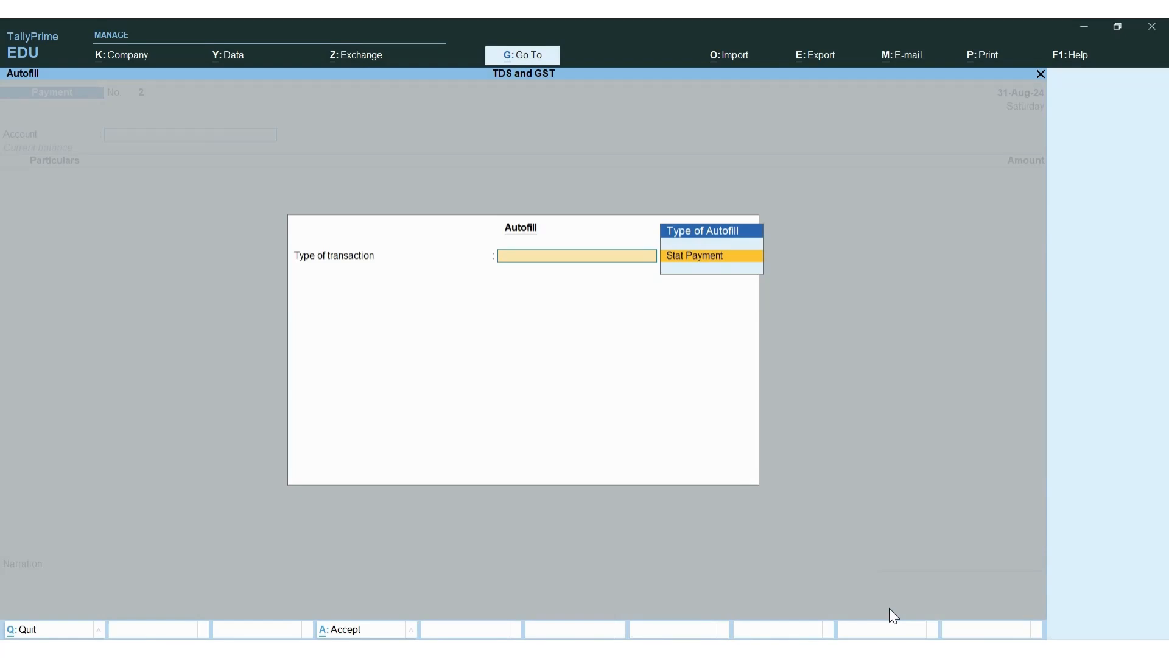
key("Return")
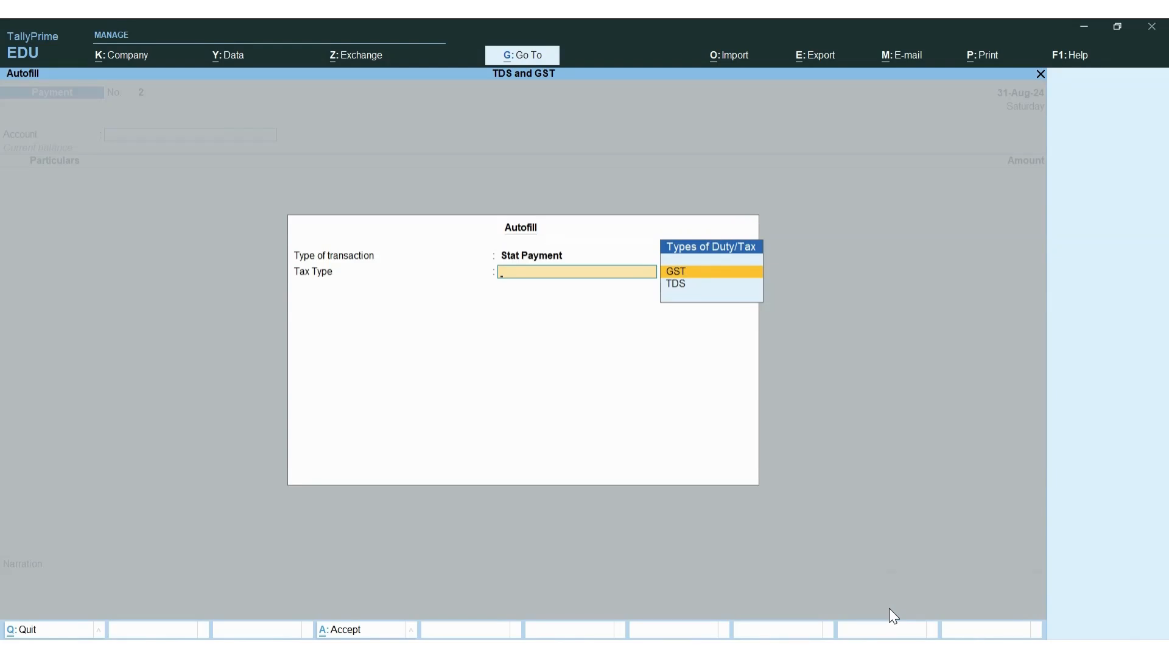
key("Down")
key("Return")
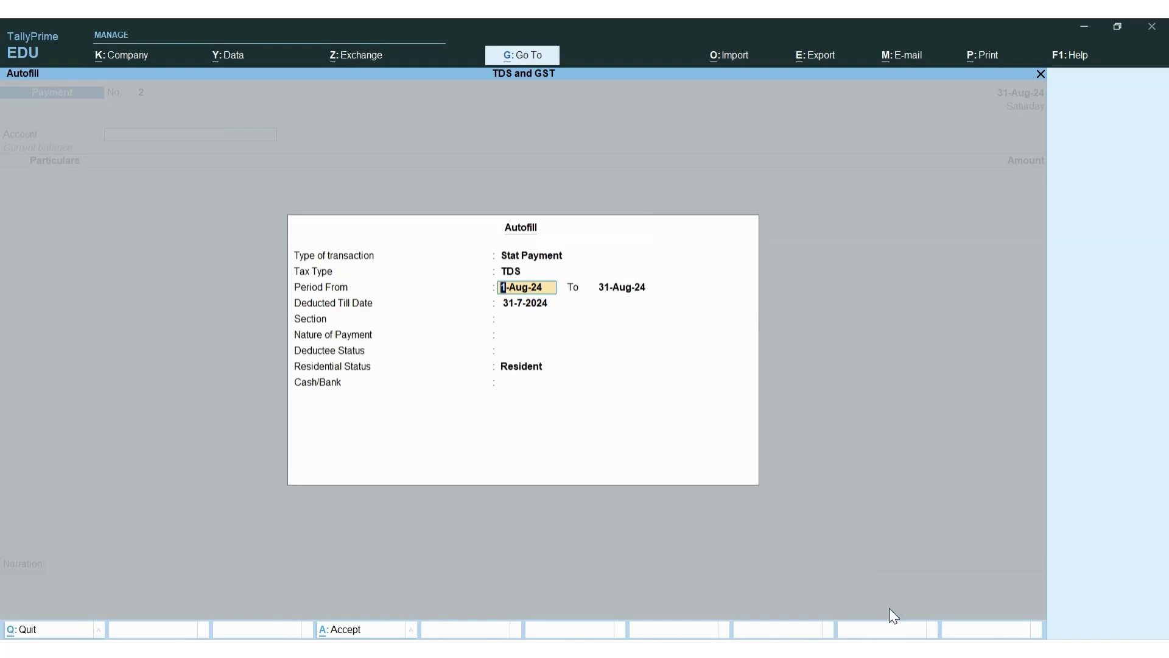
key("Return")
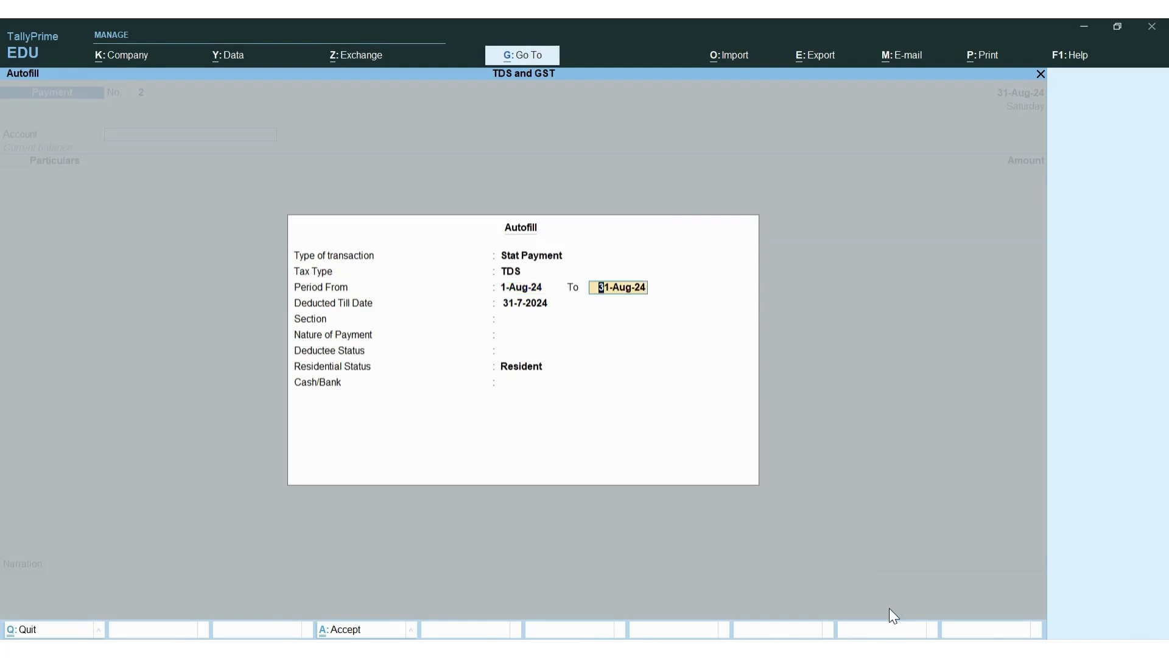
key("Return")
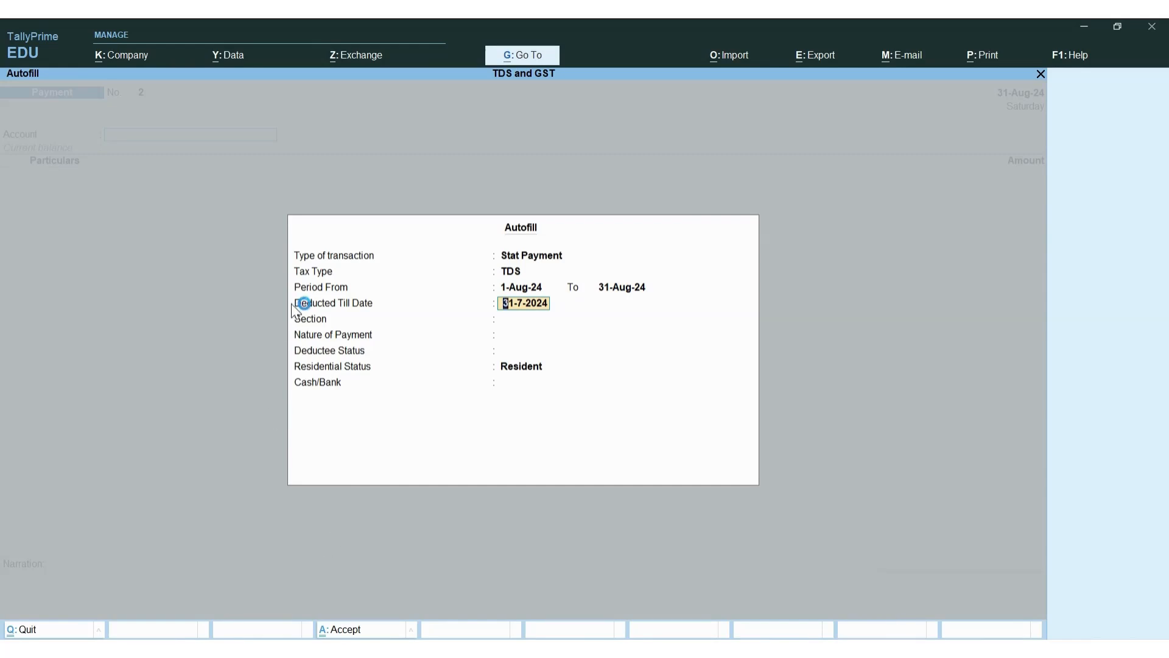
Set deducted till 31-8-2024, section 194I Rent, All Items Resident, and HDFC Bank
type("31-8-520")
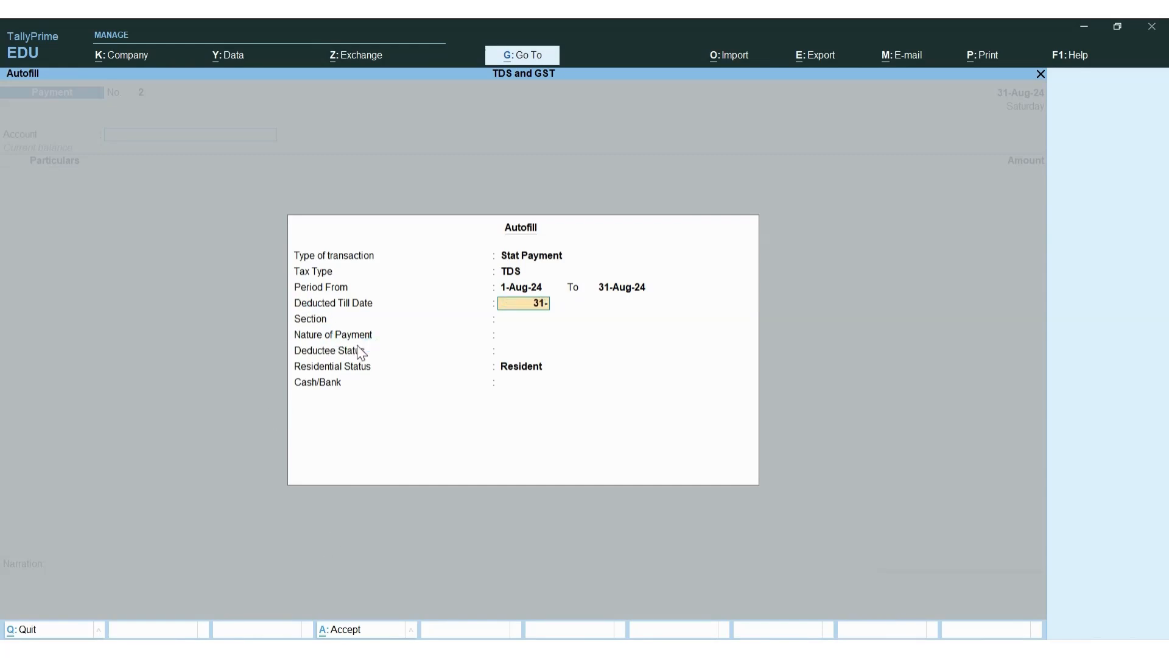
key("BackSpace")
key("BackSpace")
key("BackSpace")
type("2024")
key("Return")
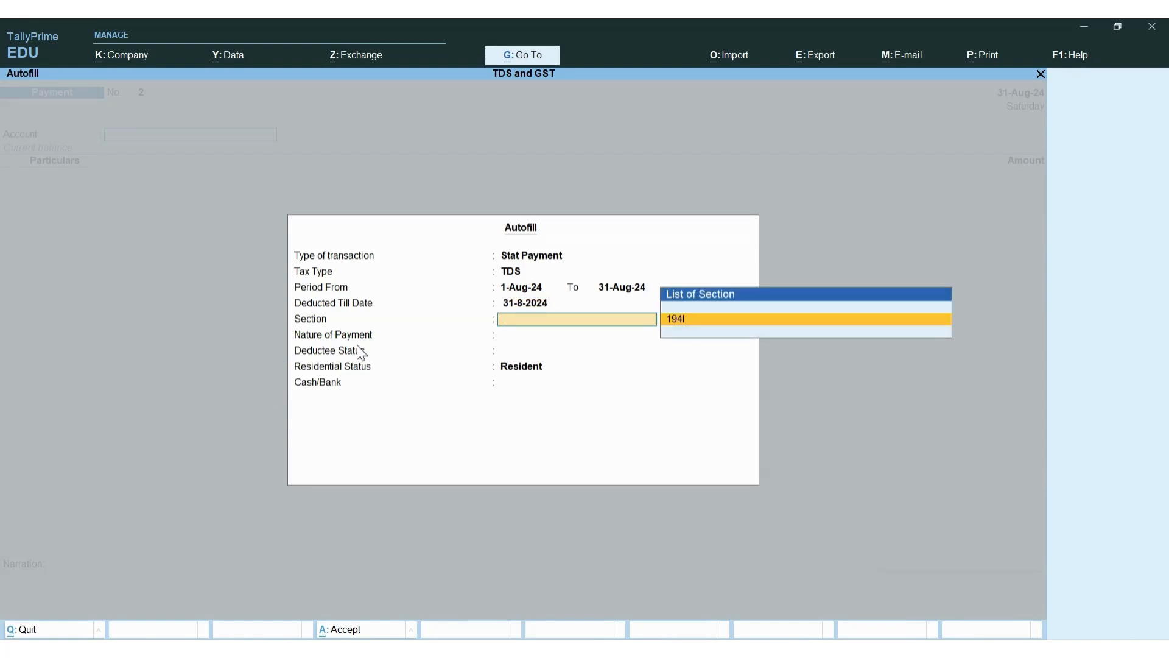
key("Return")
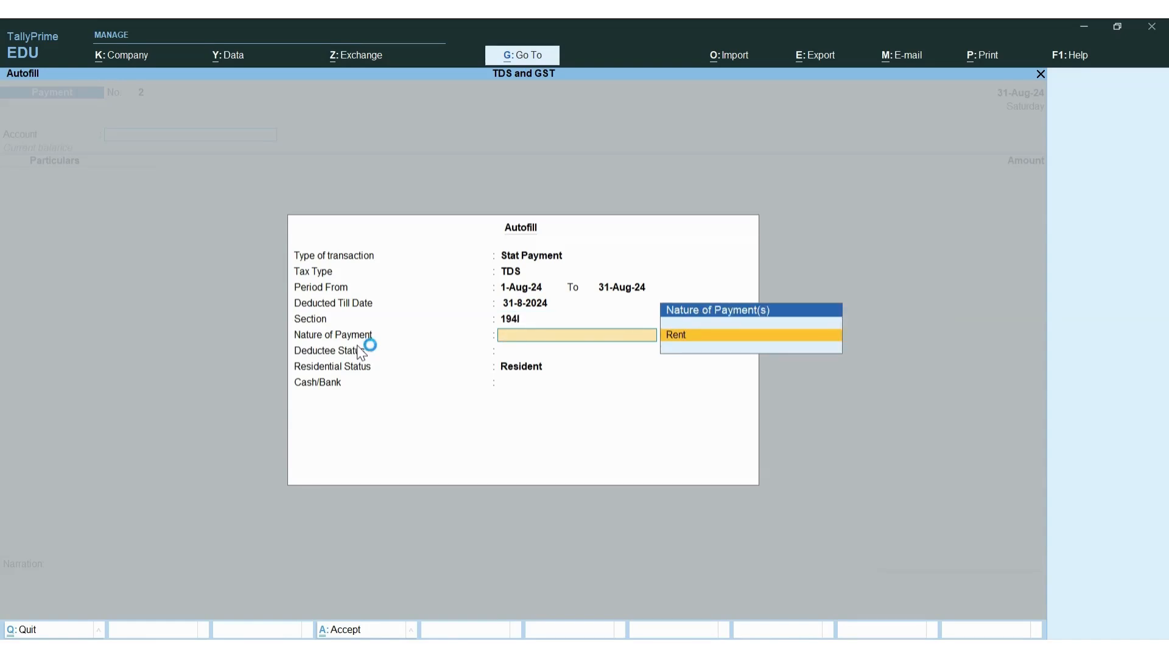
key("Return")
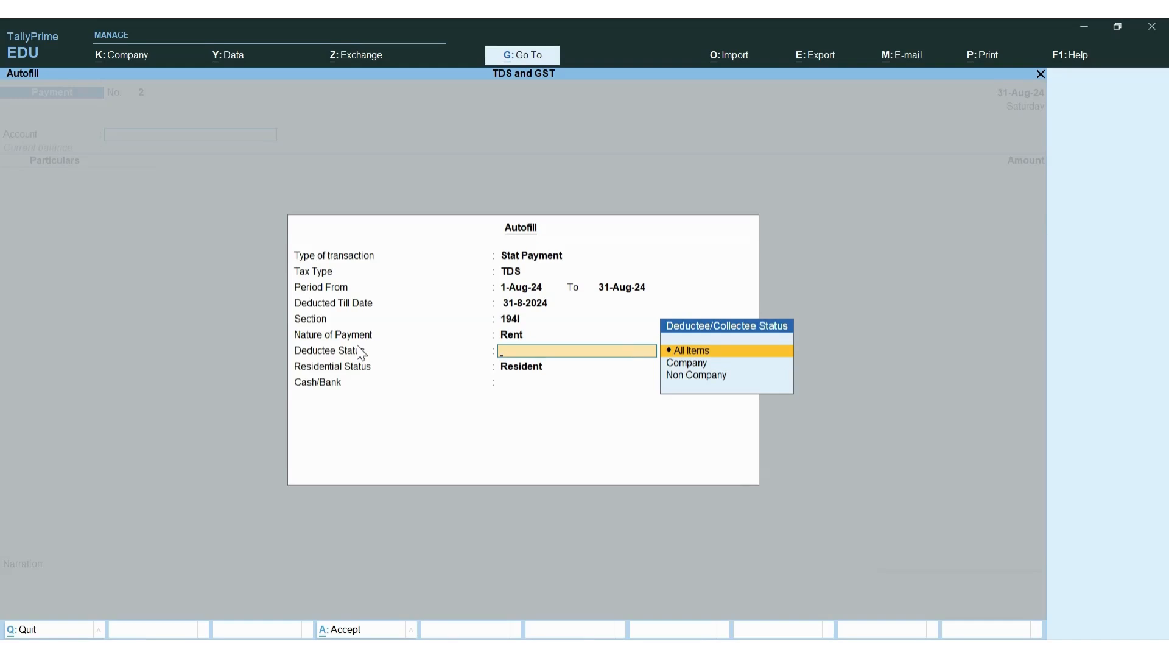
key("Down")
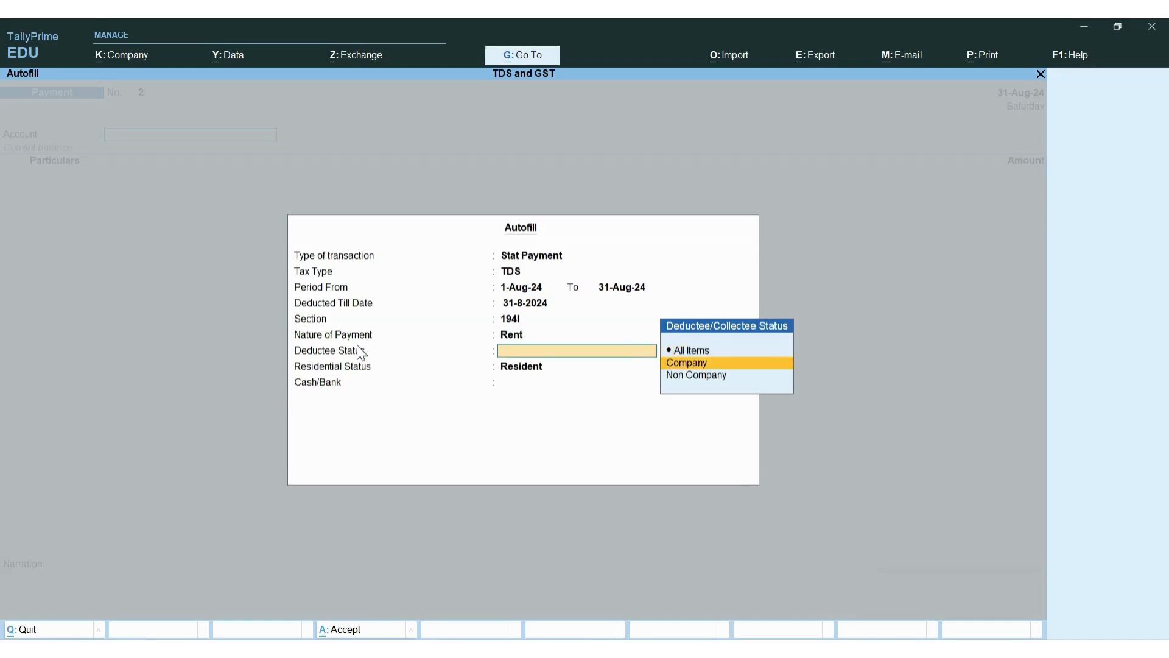
key("Up")
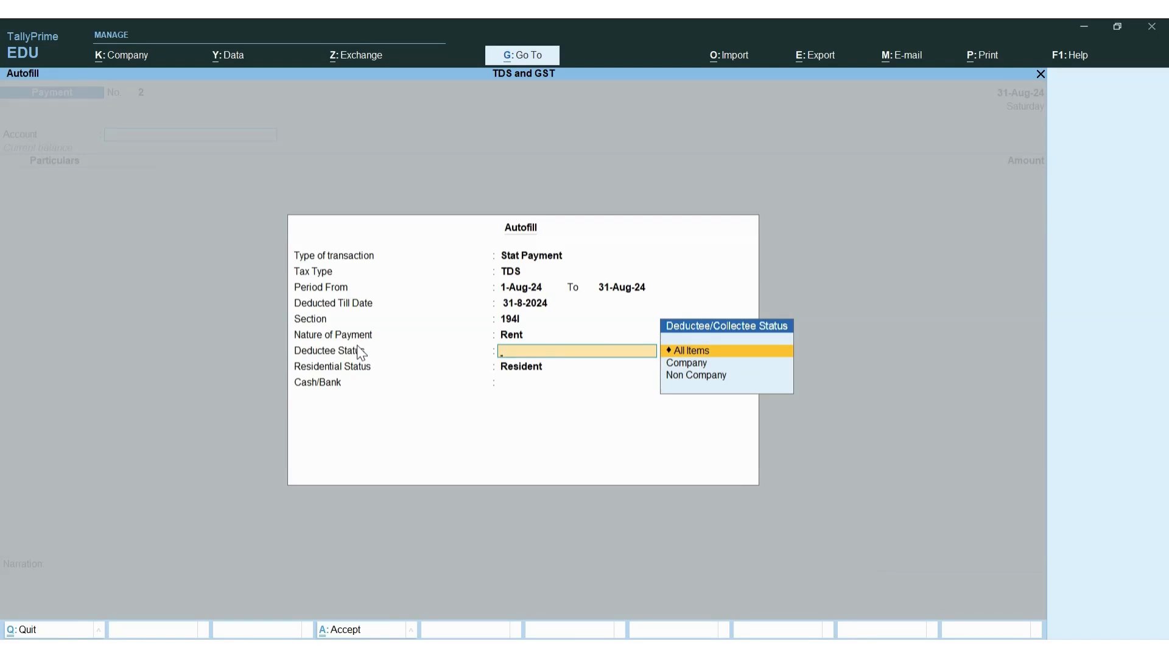
key("Return")
key("Return")
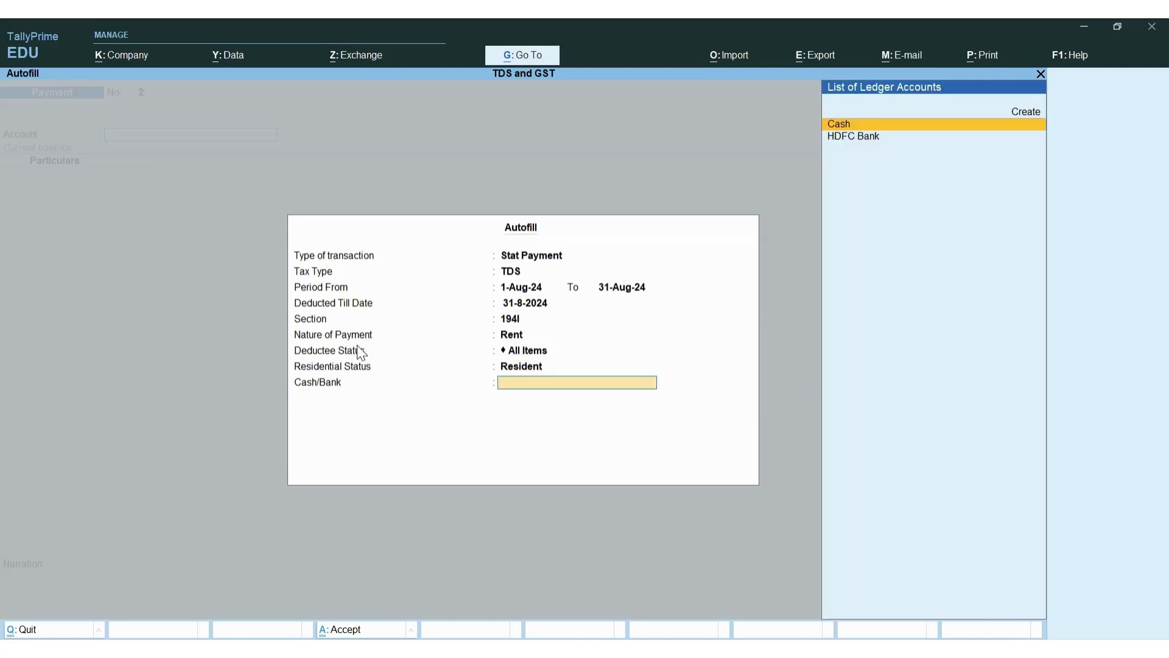
key("Down")
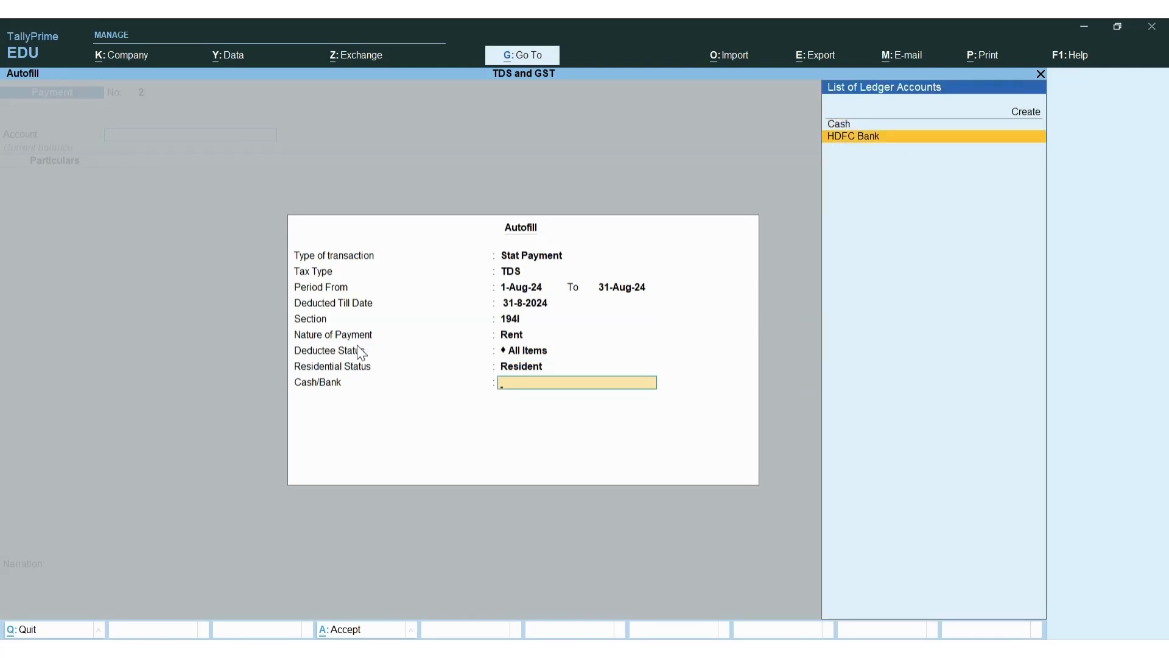
key("Return")
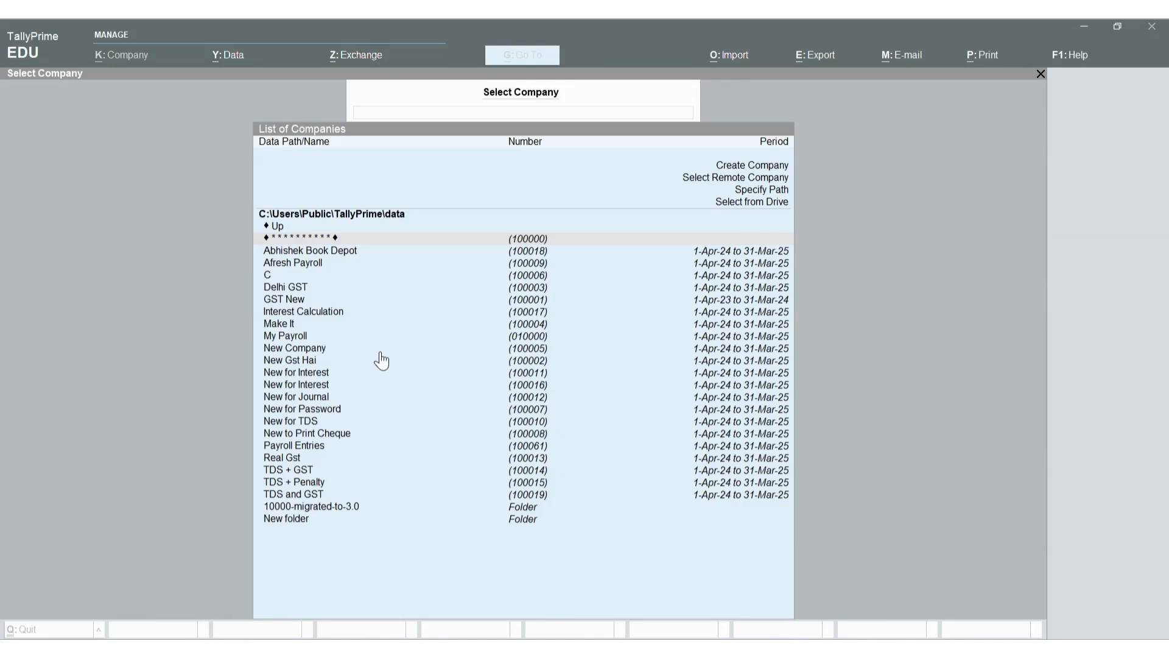
Open the TDS and GST company and browse the ledgers from CGST to TDS on Rent
left_click(324, 497)
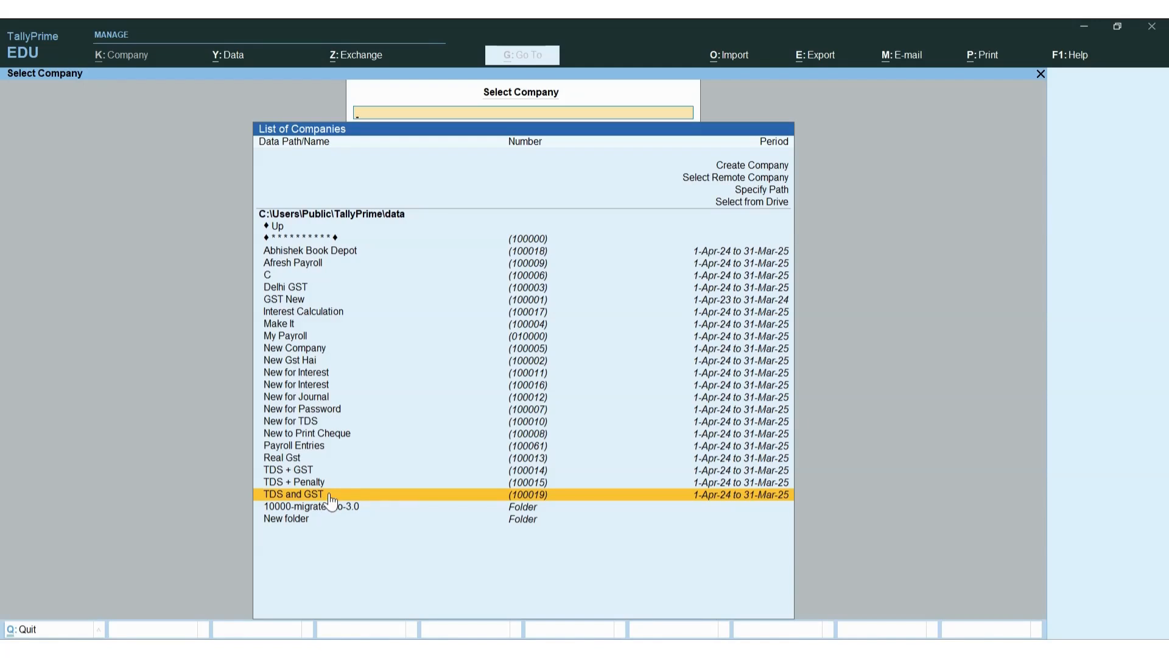
left_click(331, 499)
key("Down")
key("Return")
key("Down")
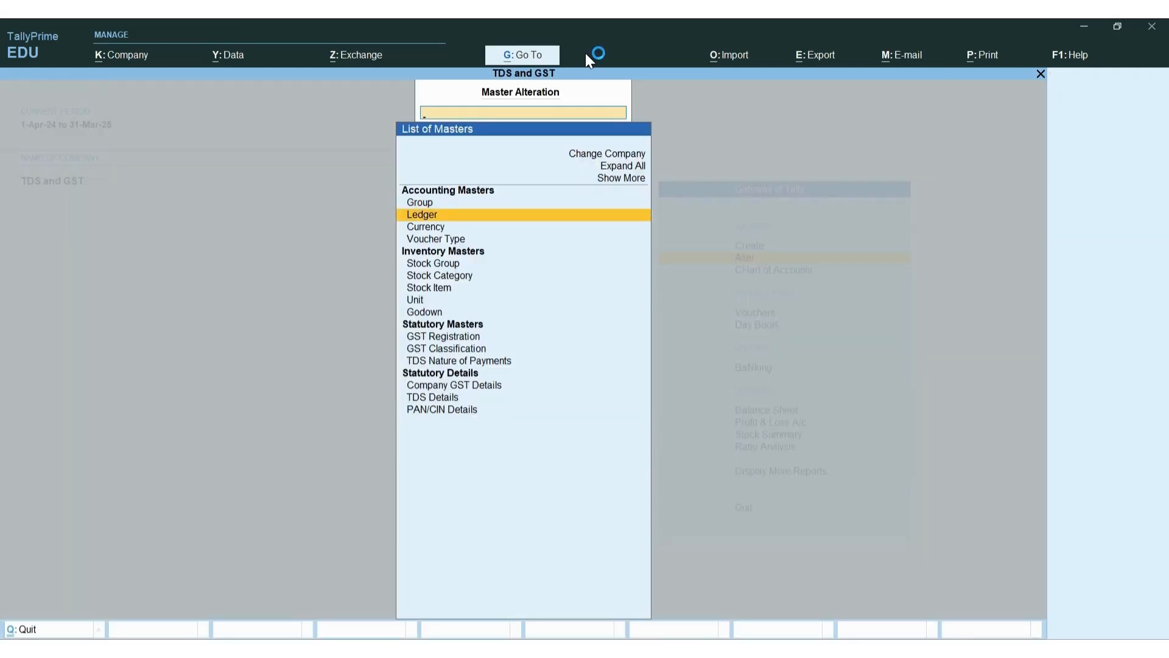
key("Return")
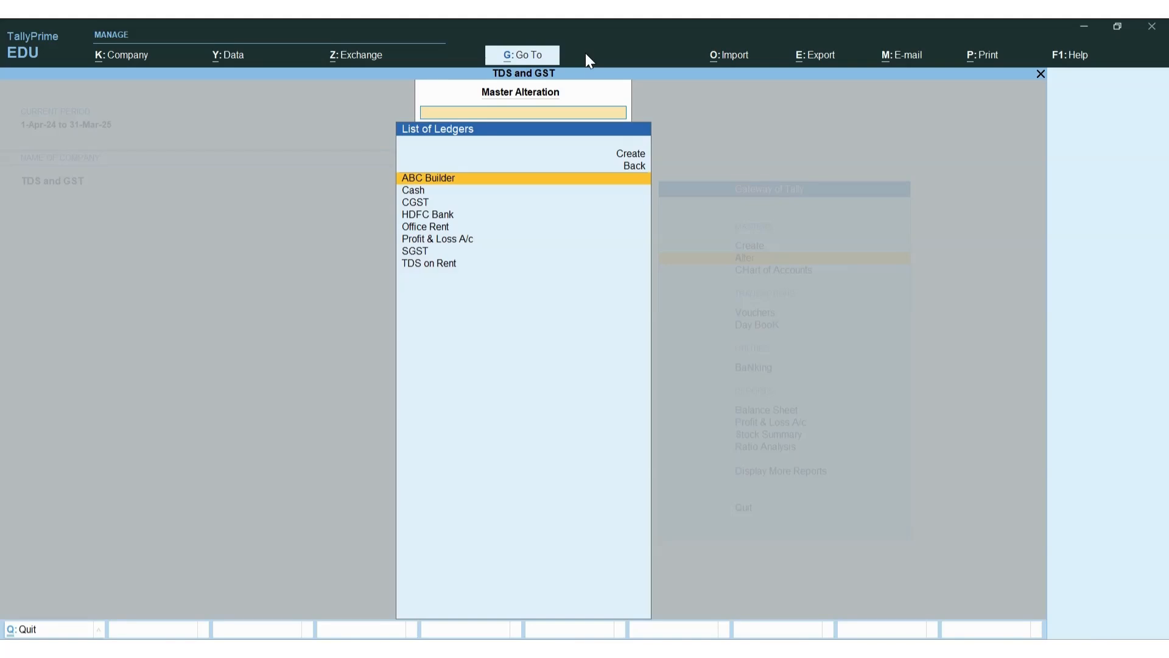
key("Down")
key("Down")
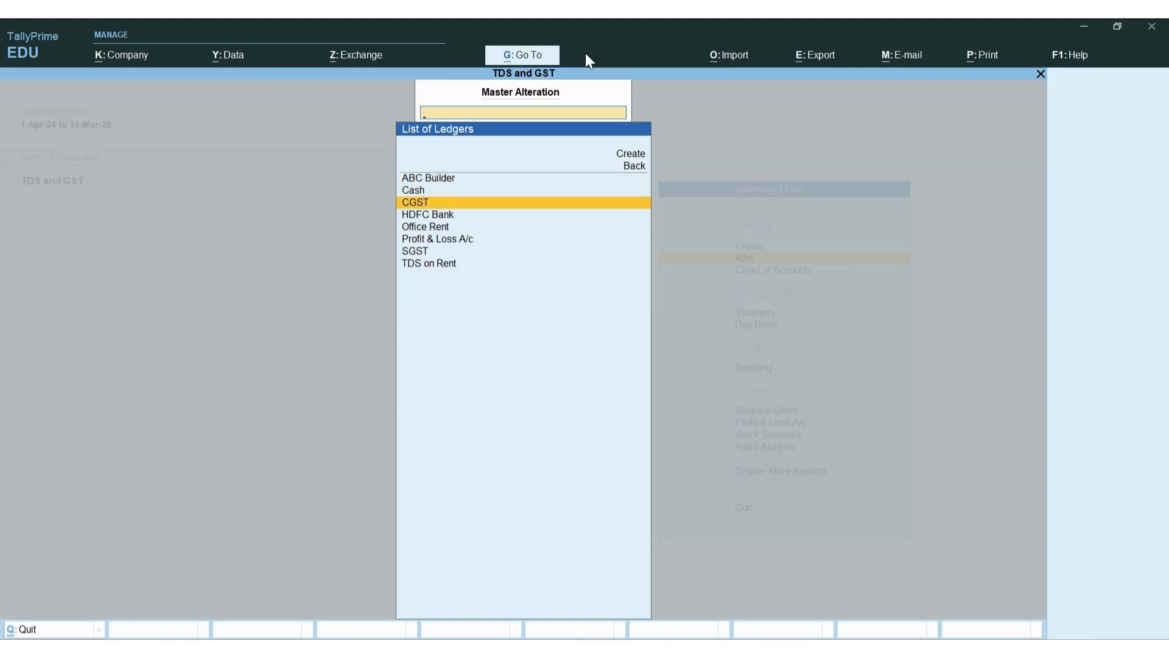
key("Down")
key("Down")
key("Down")
key("Down")
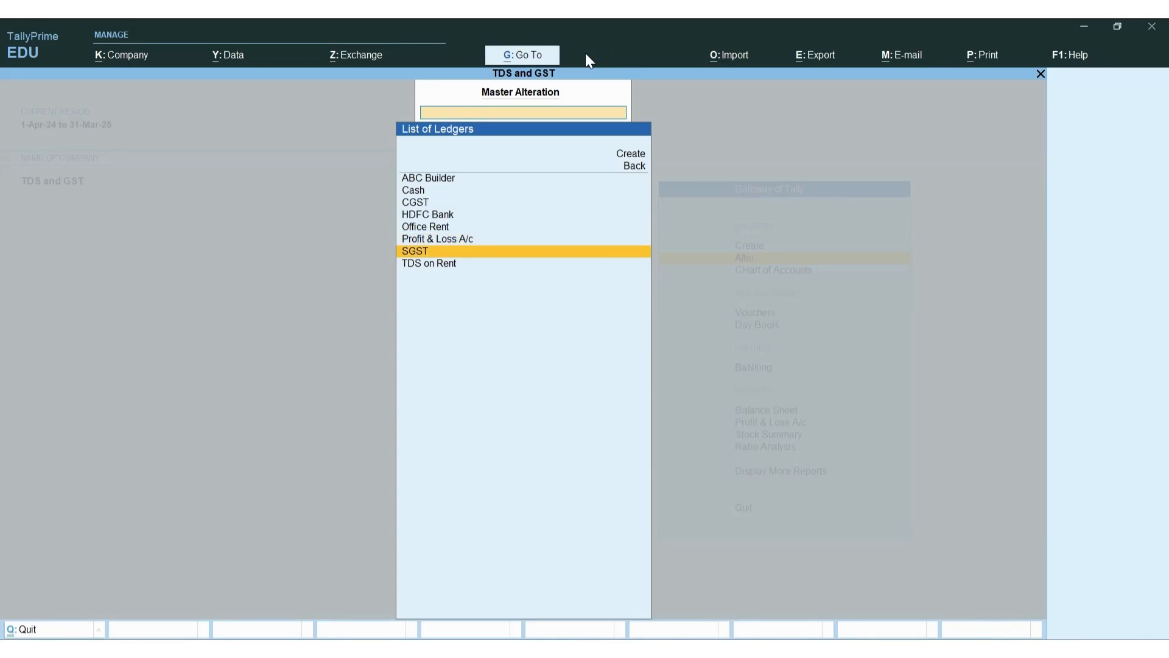
key("Down")
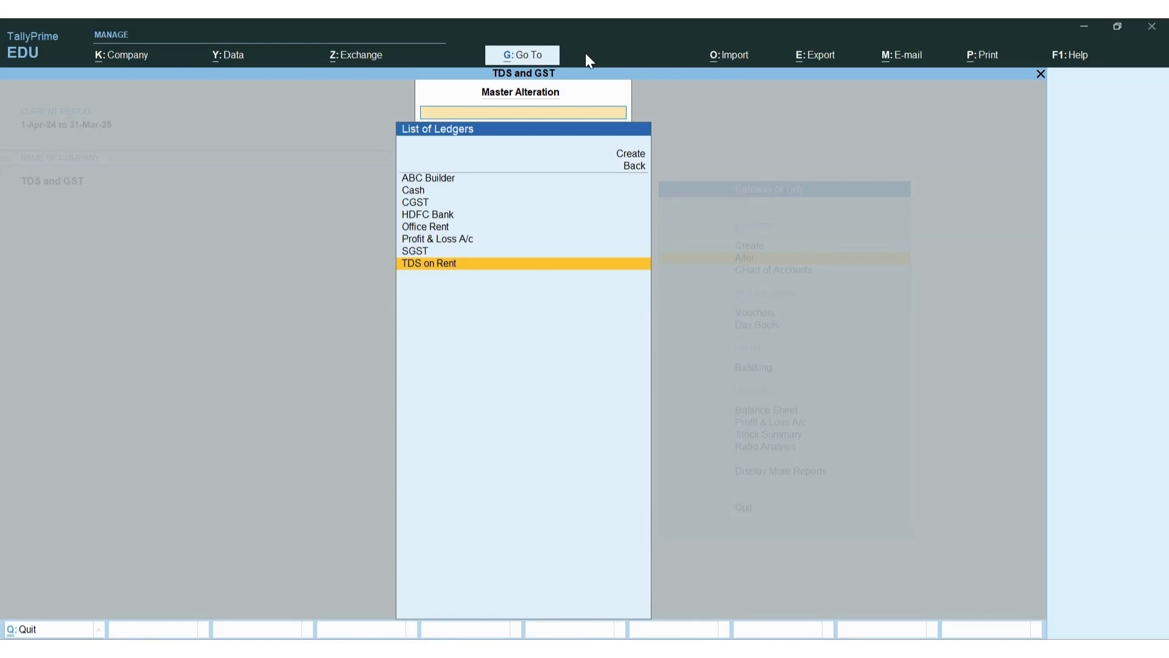
key("Up")
key("Up")
key("Up")
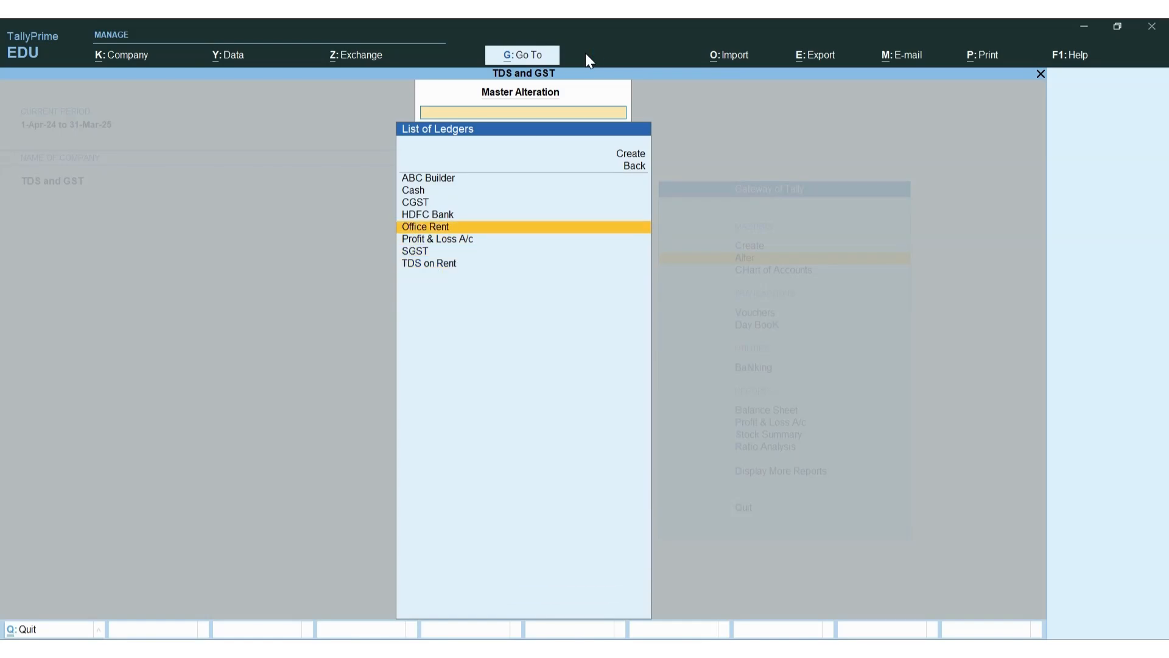
key("Up")
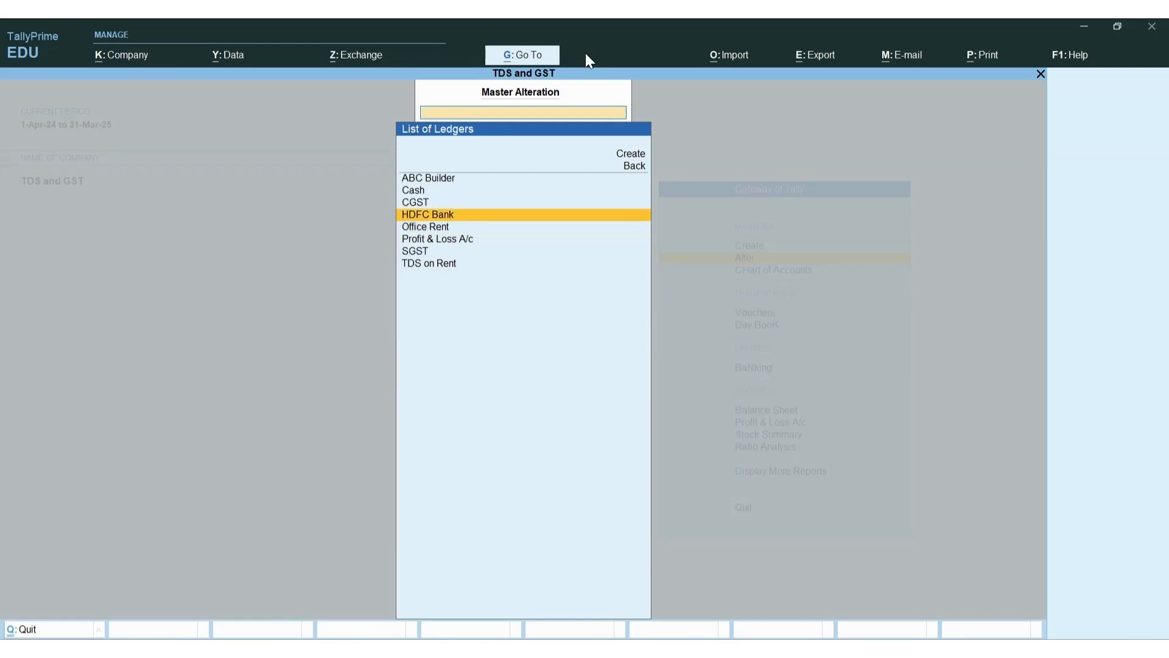
key("Escape")
Review the Rent nature of payment (194I, 10%) unchanged and return to Gateway of Tally
key("Down")
key("Down")
key("Down")
key("Down")
key("Down")
key("Down")
key("Down")
key("Down")
key("Down")
key("Down")
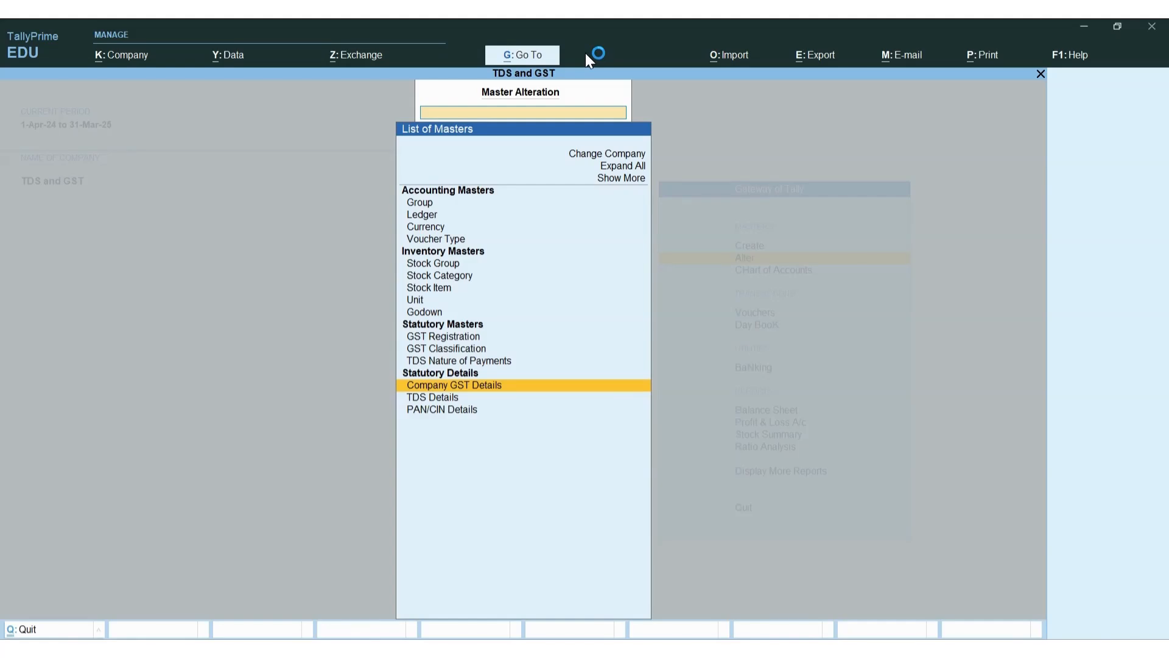
key("Up")
key("Up")
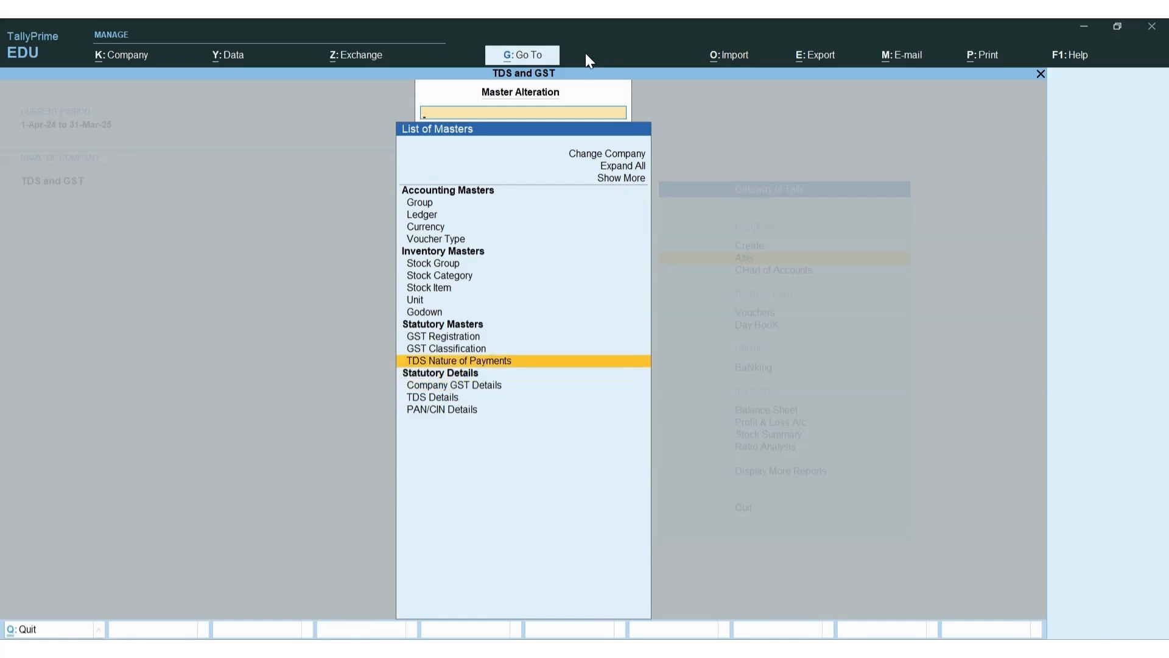
key("Return")
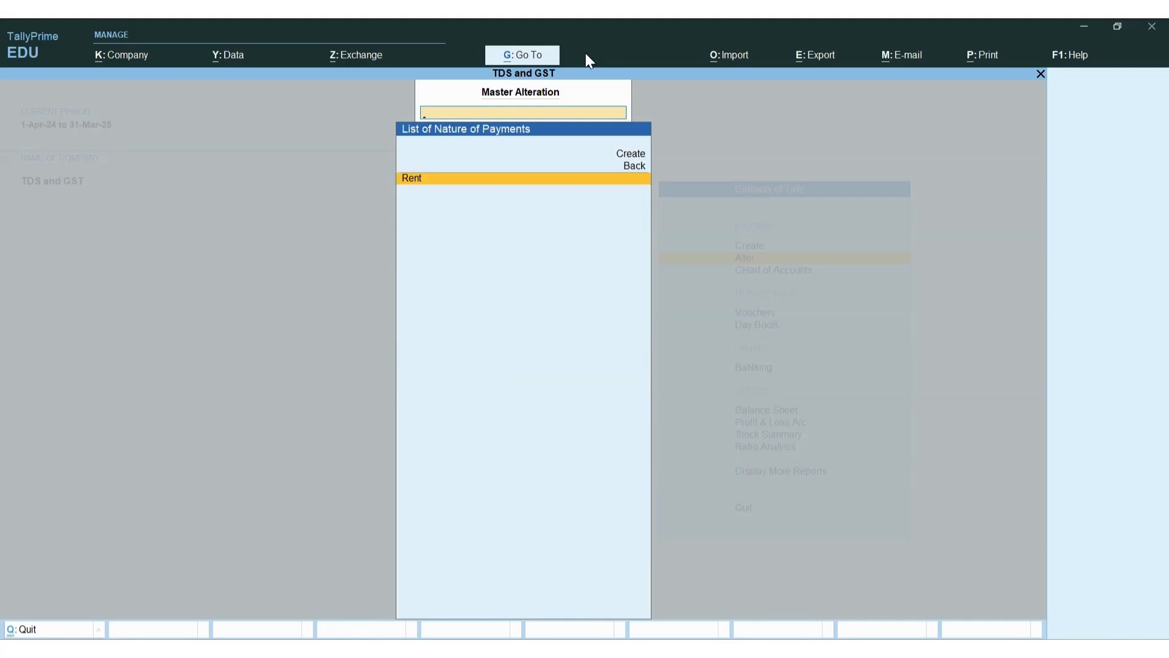
key("Return")
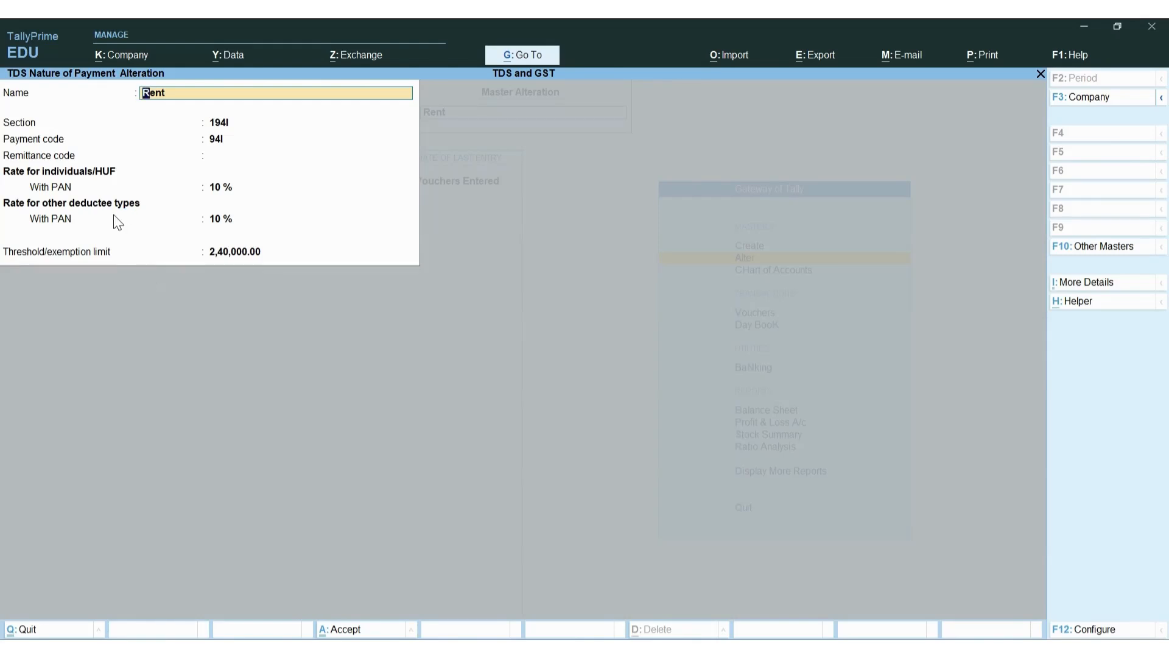
key("BackSpace")
key("Escape")
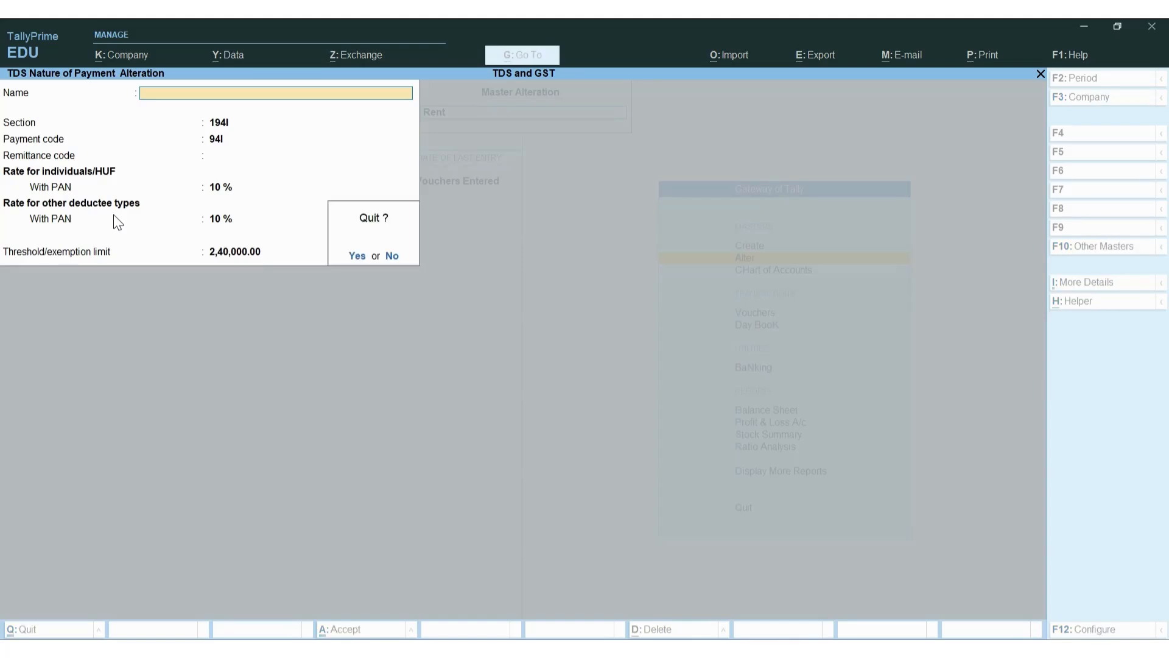
key("y")
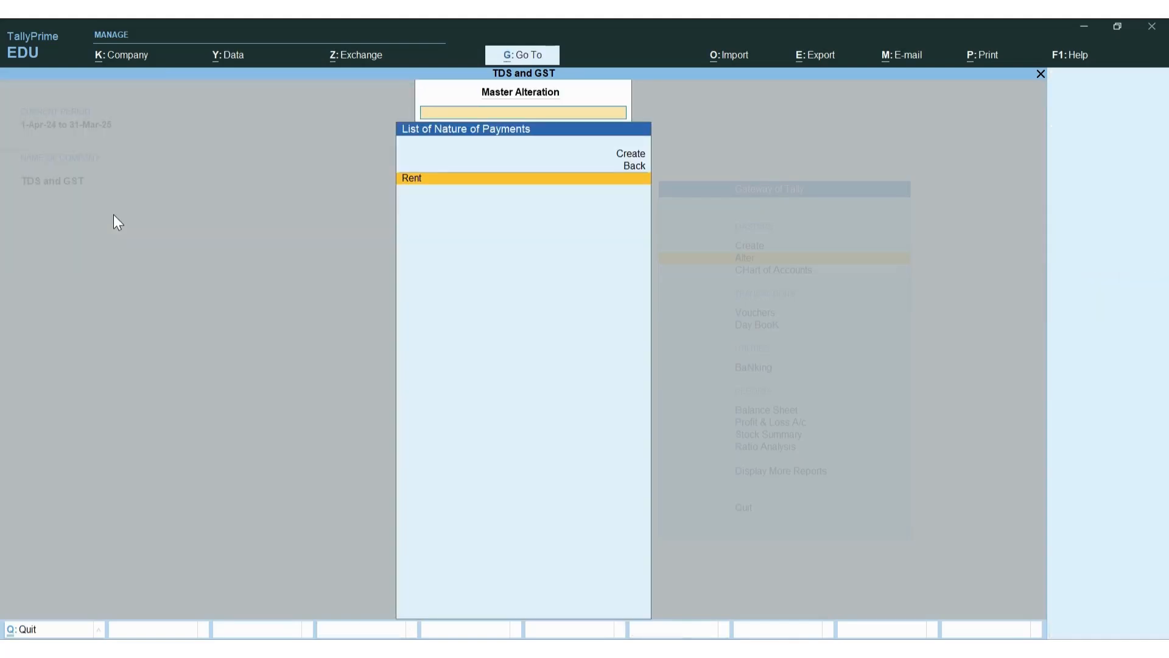
key("Escape")
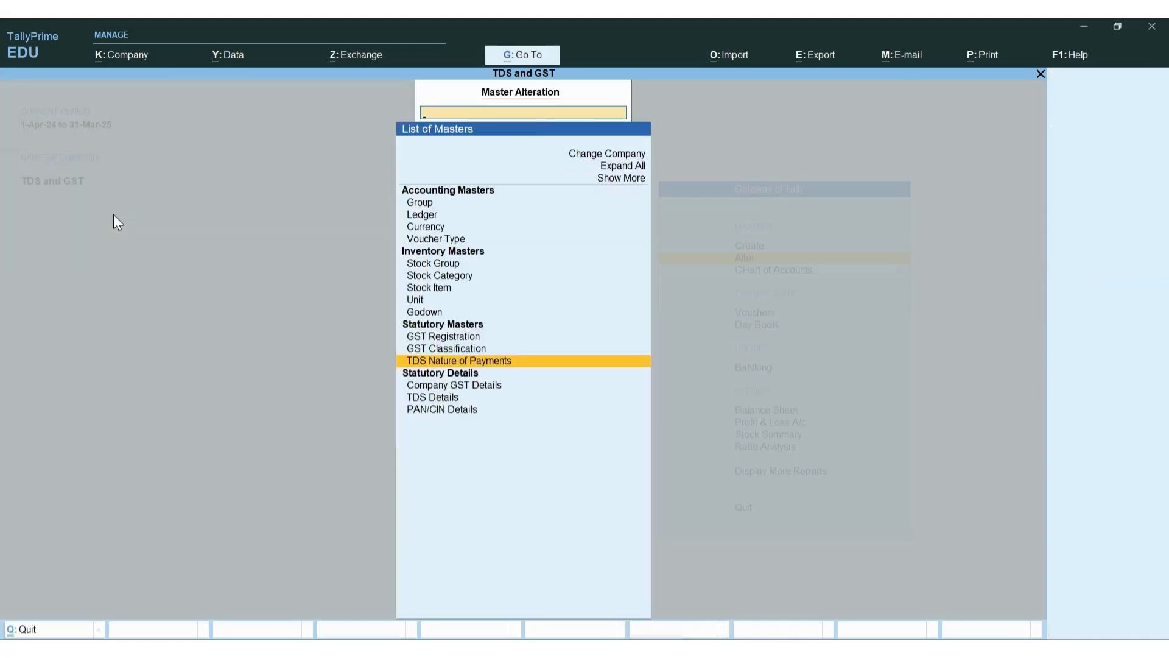
key("Escape")
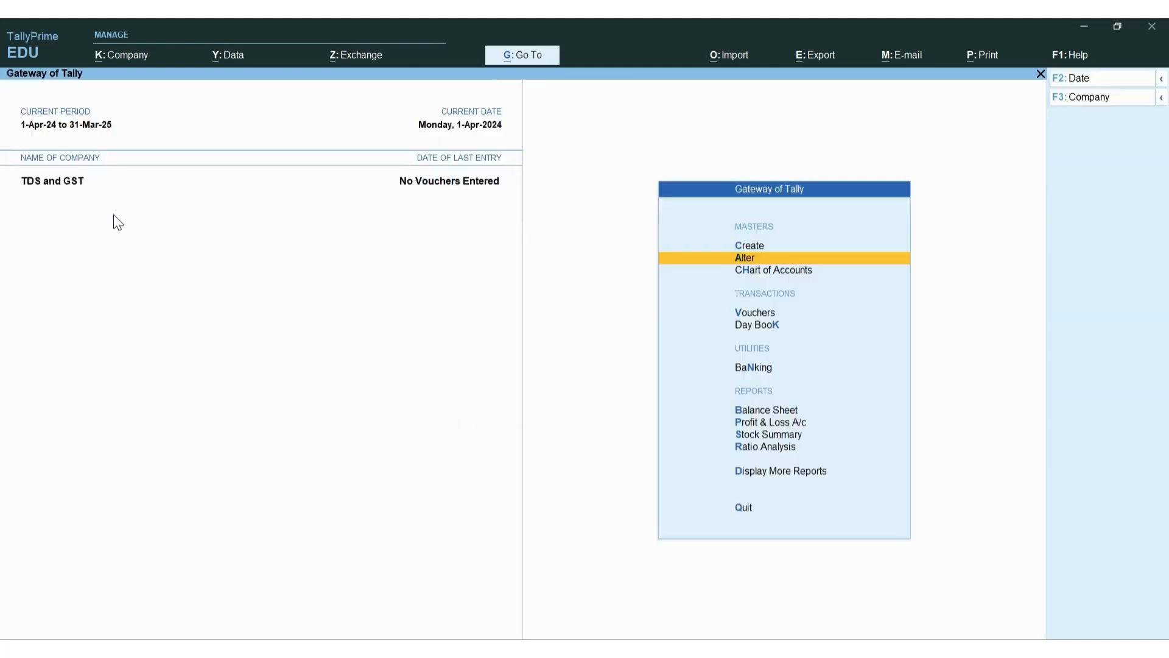
Open a blank Purchase voucher No. 1 dated 1-Apr-24 and bring up the 'tds + gst' workbook
key("Down")
key("Down")
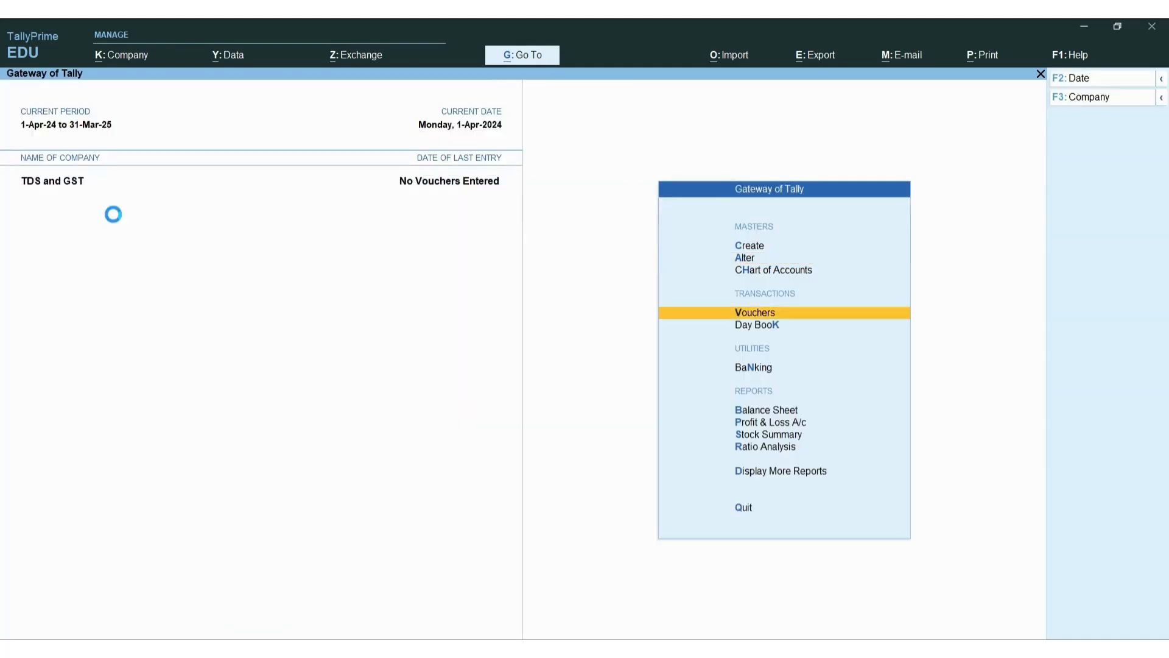
key("Return")
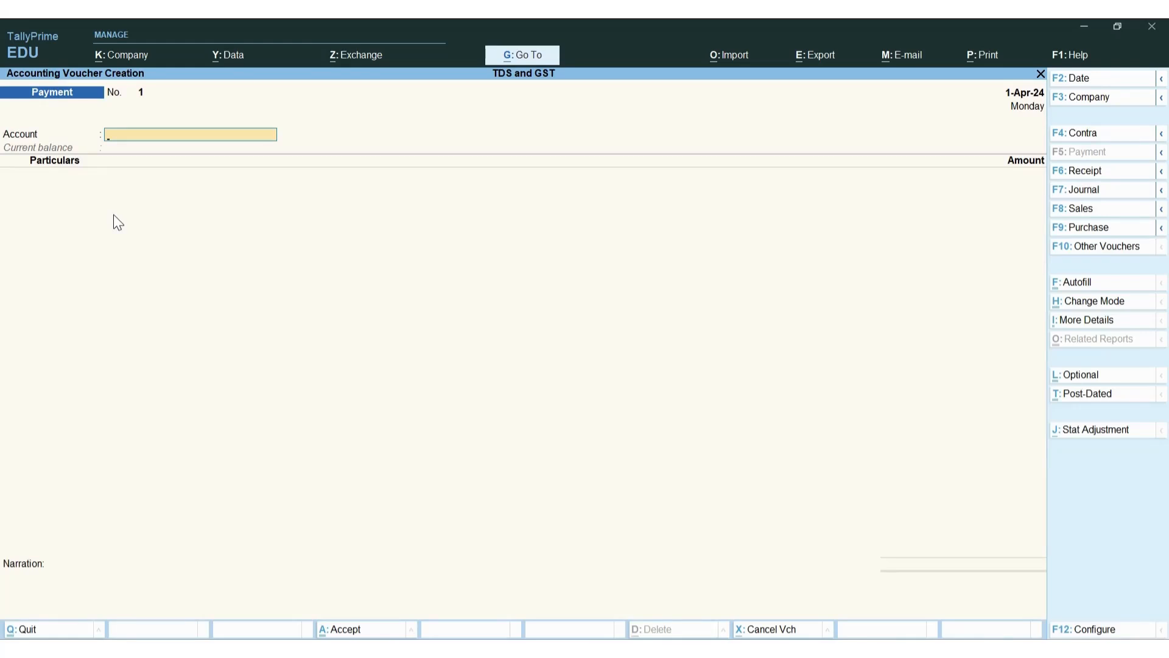
key("F9")
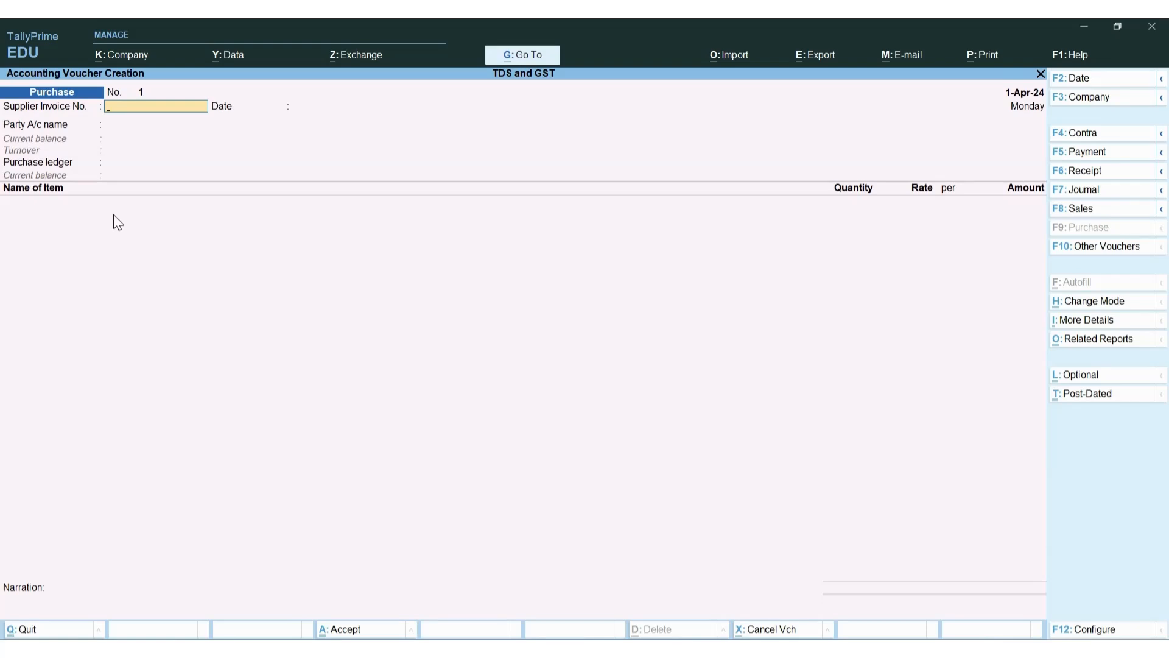
key("alt+Tab")
key("Tab")
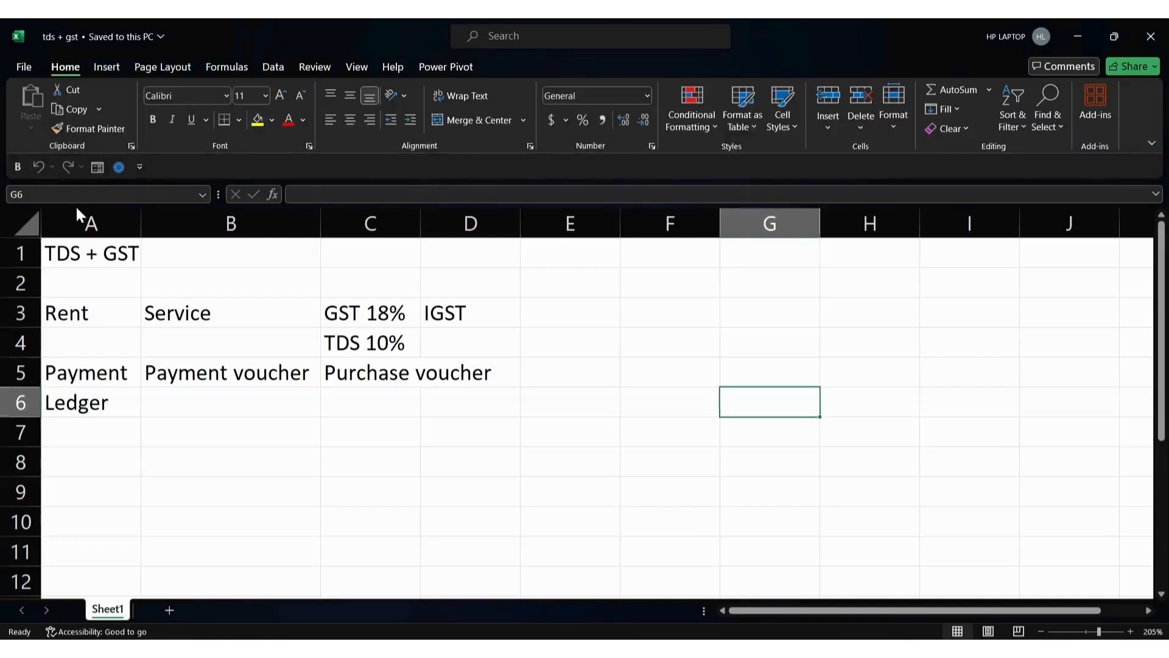
Review the Rent and Service notes in cells A3 and B3, then return to the Purchase voucher
left_click(115, 316)
left_click(207, 304)
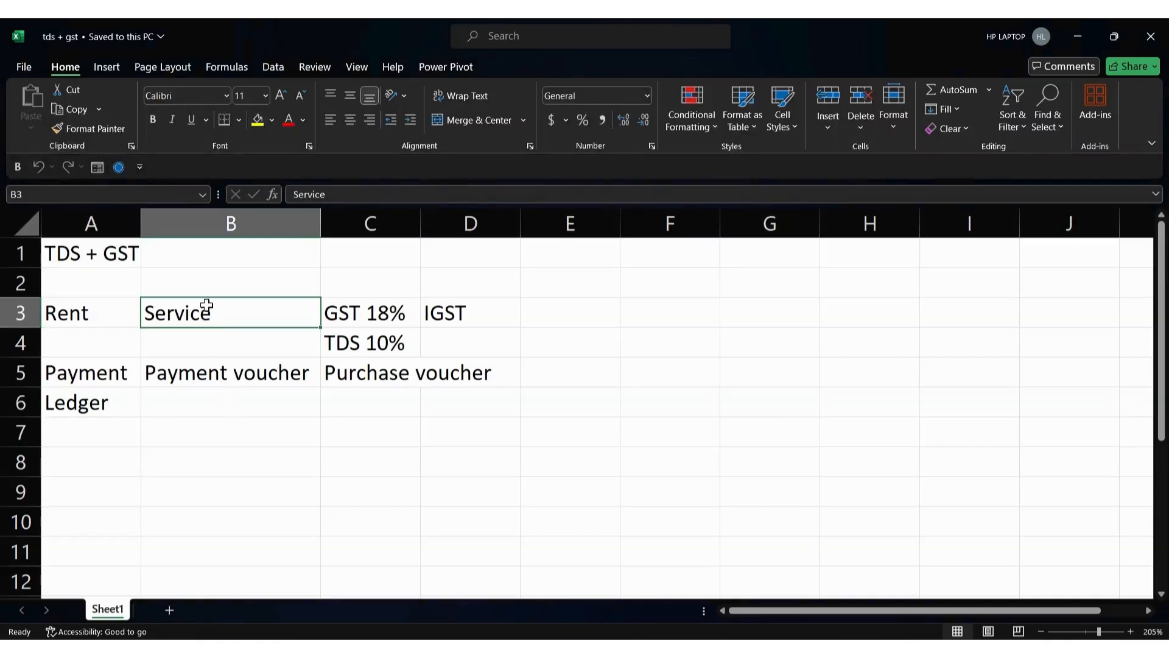
key("alt+Tab")
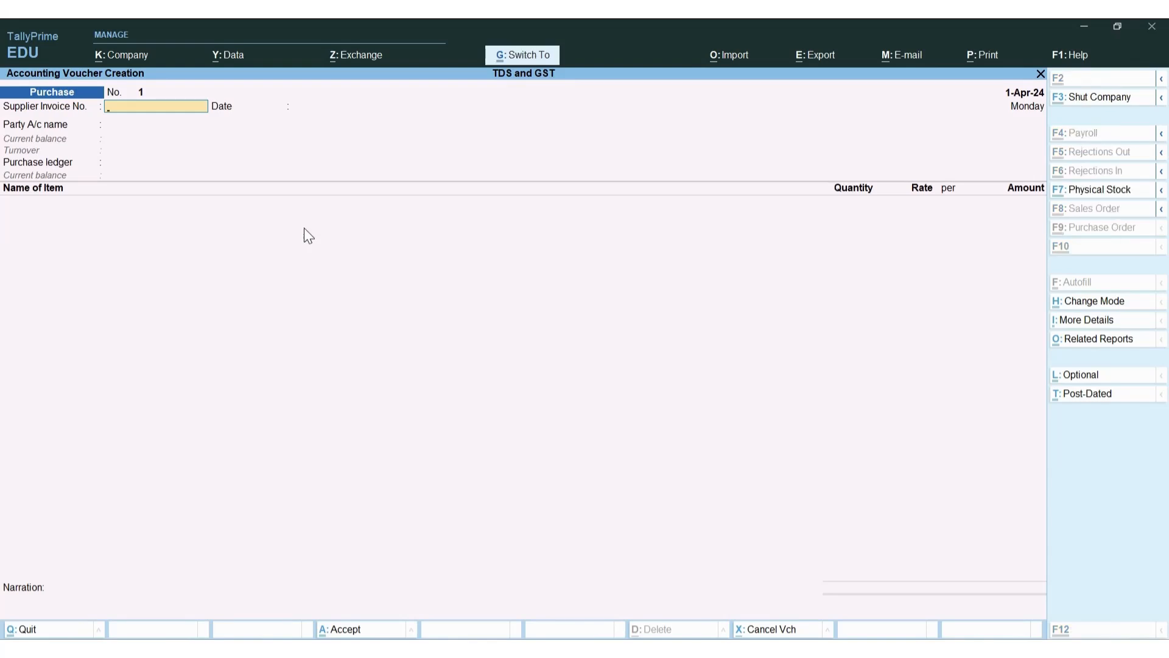
Put the Purchase voucher in Accounting Invoice mode with Particulars, Rate and Amount columns
key("ctrl+h")
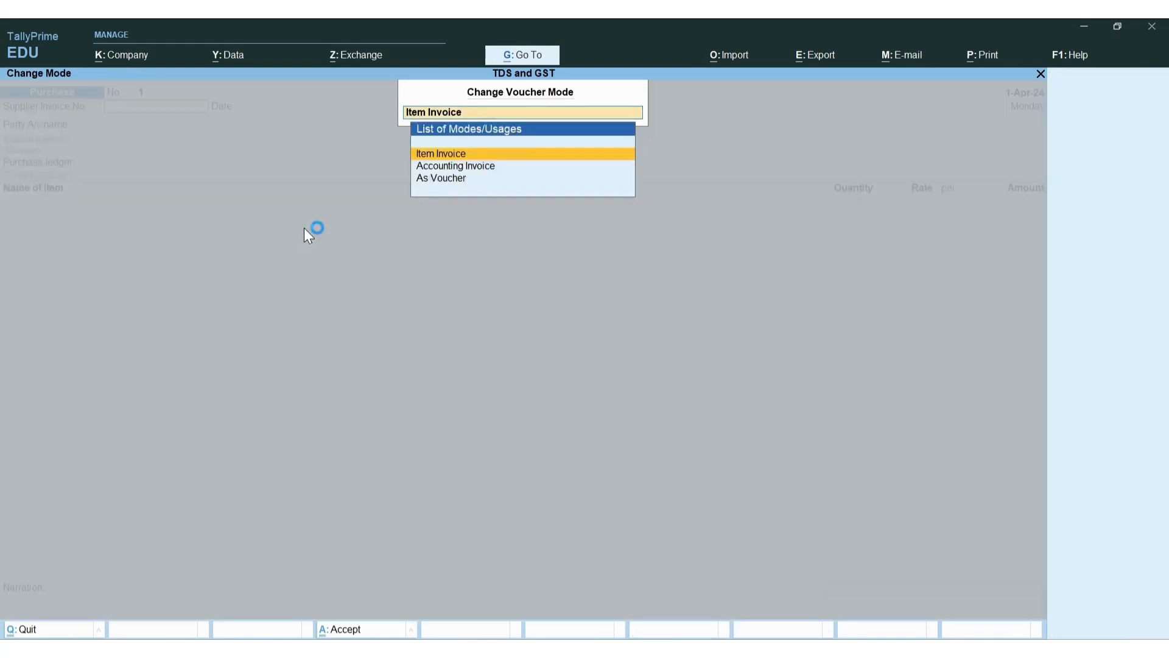
key("Down")
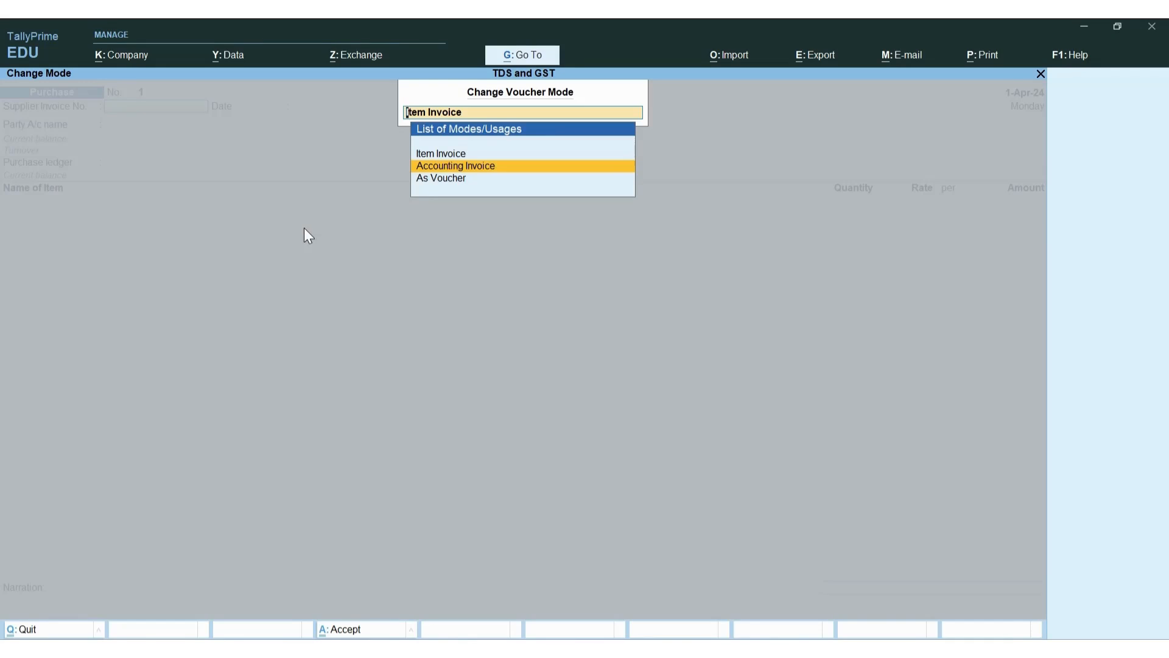
left_click(304, 229)
key("ctrl")
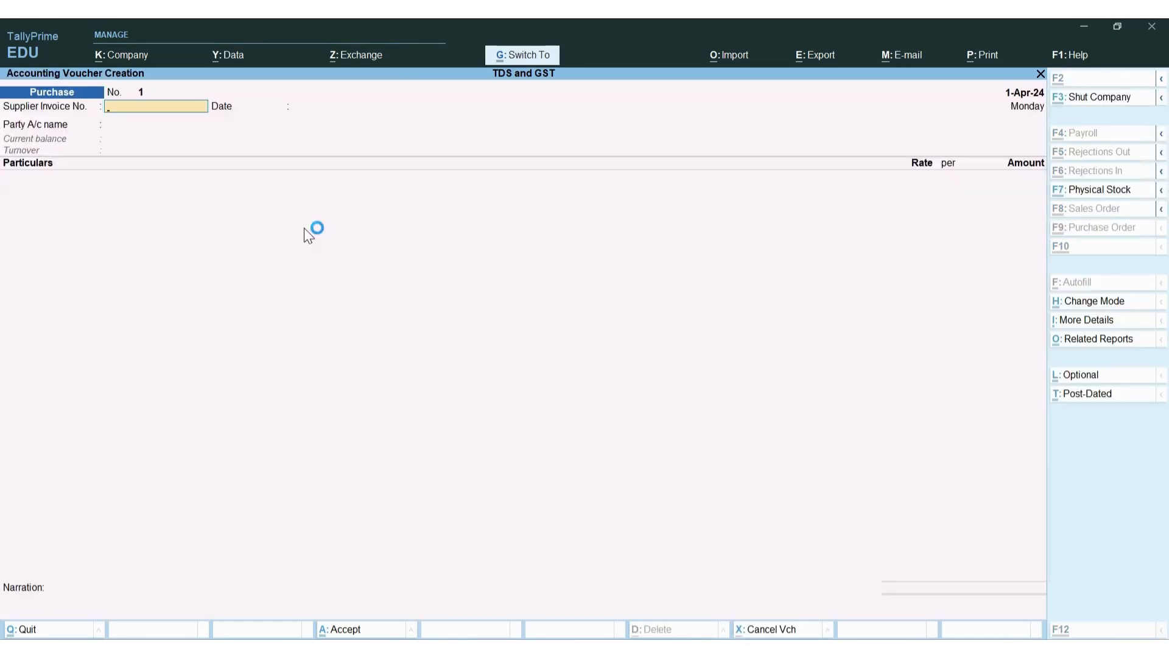
key("ctrl+h")
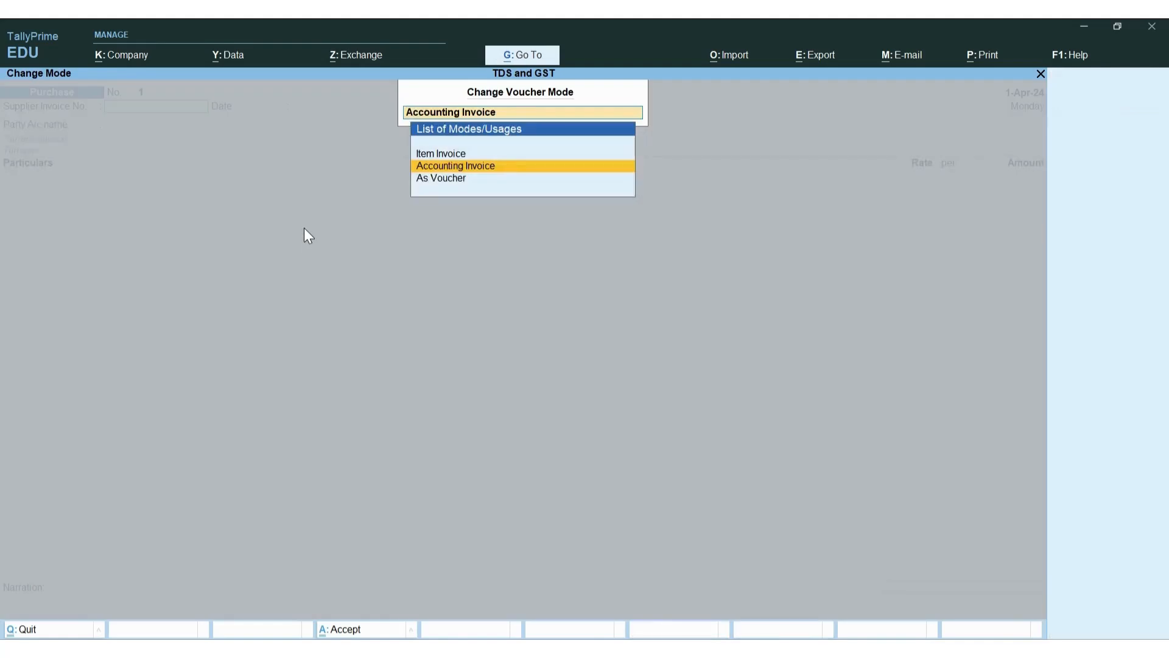
key("Down")
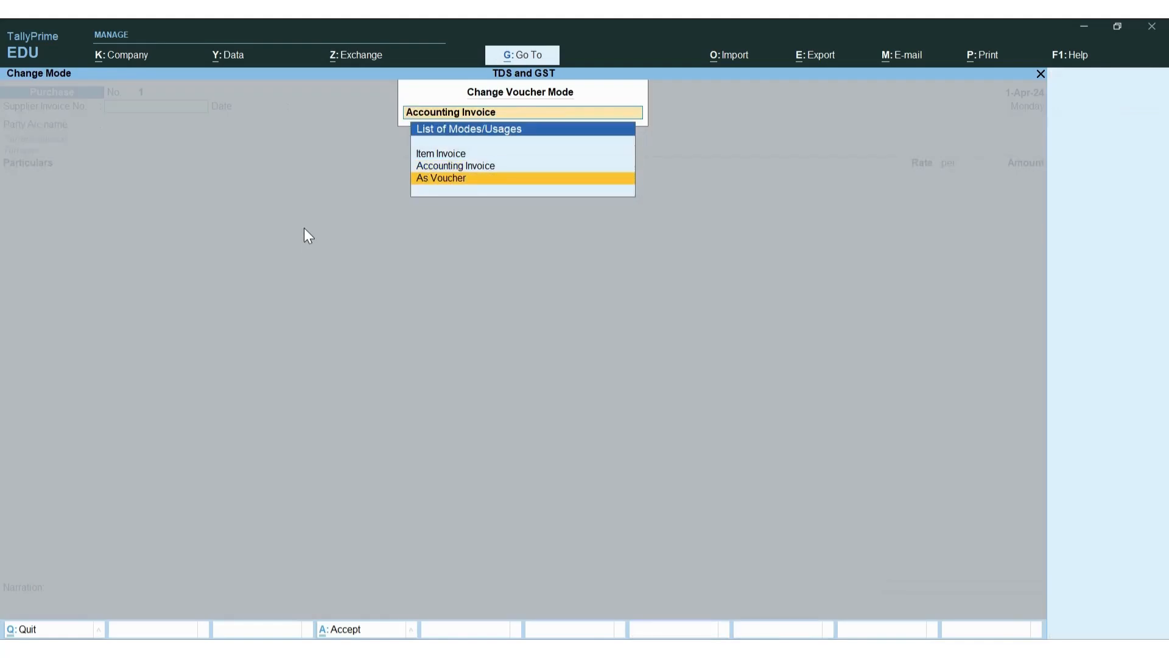
key("Down")
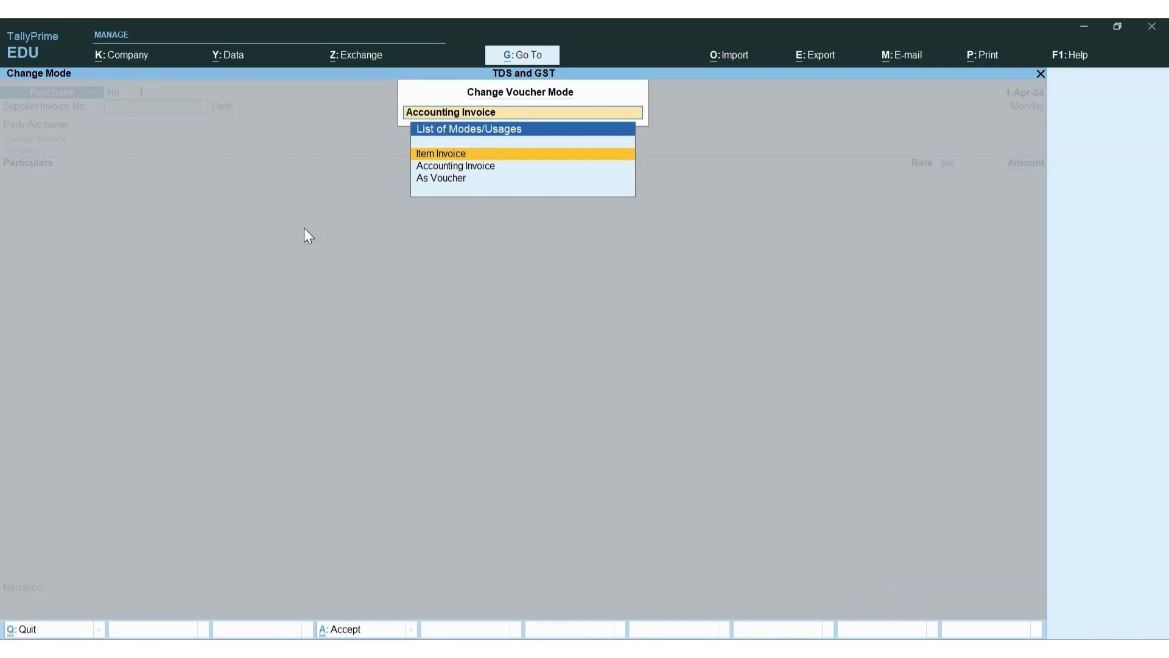
key("Down")
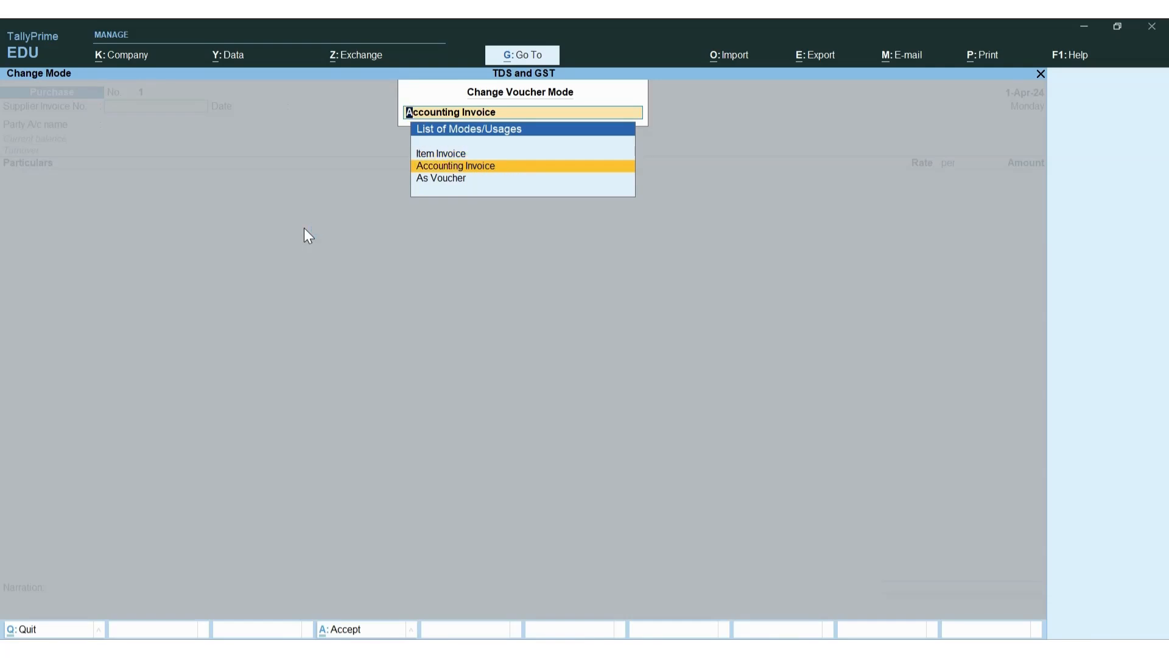
key("Return")
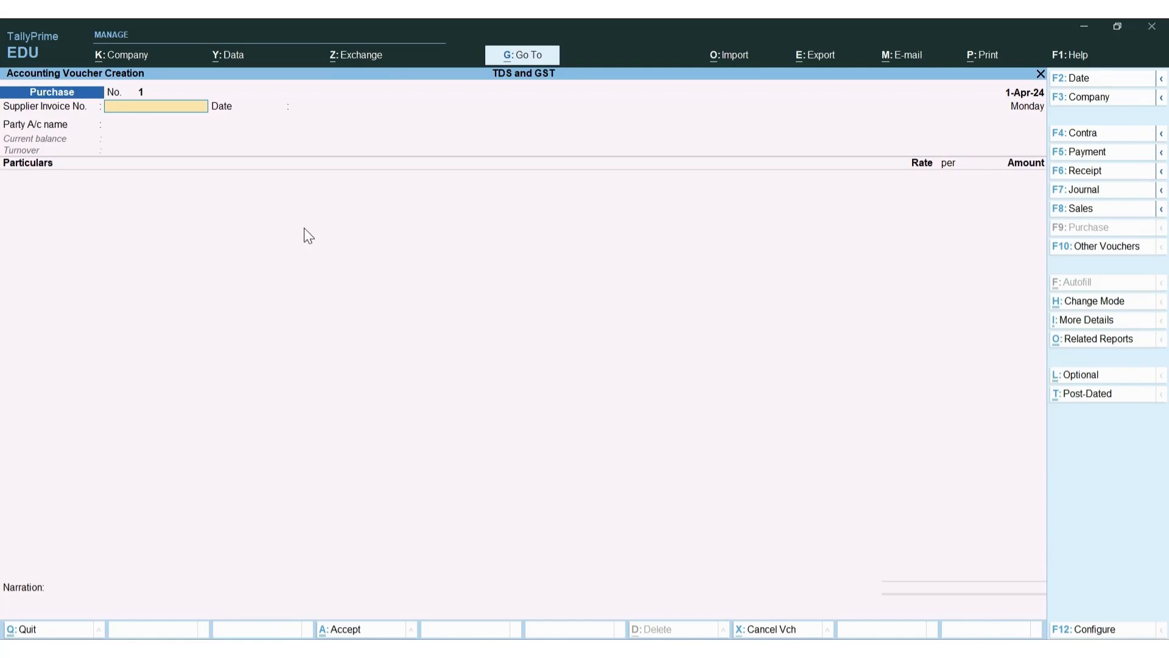
key("alt+Tab")
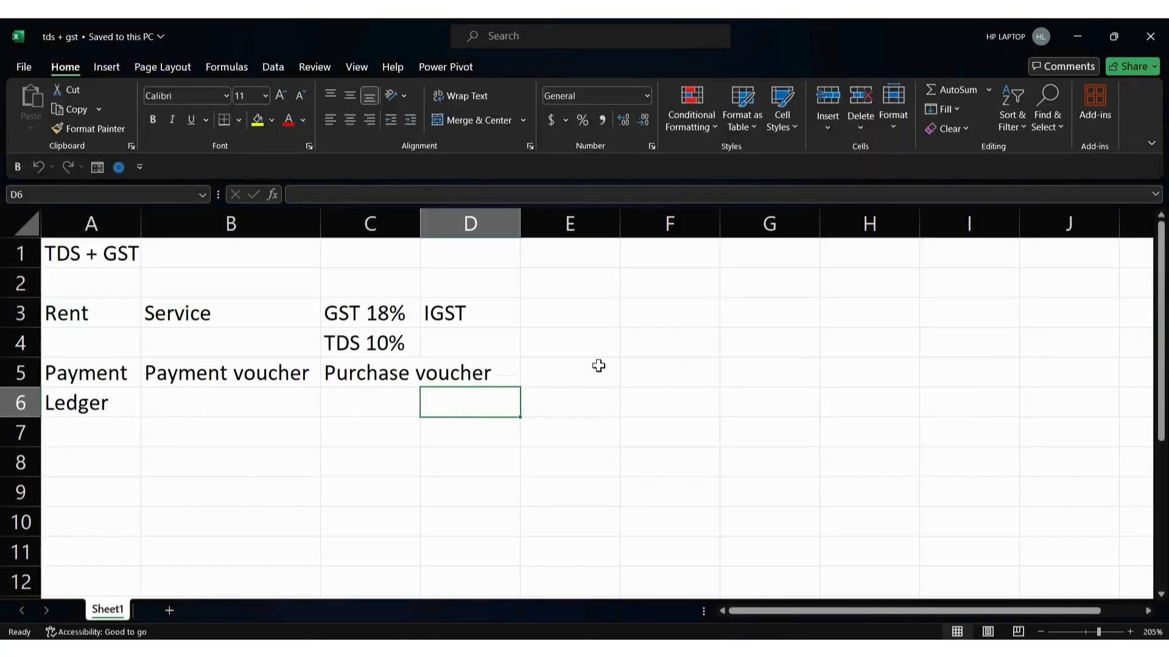
Note 'Rent bill' in cell E3 and 'Building owner' in cell E2
left_click(605, 323)
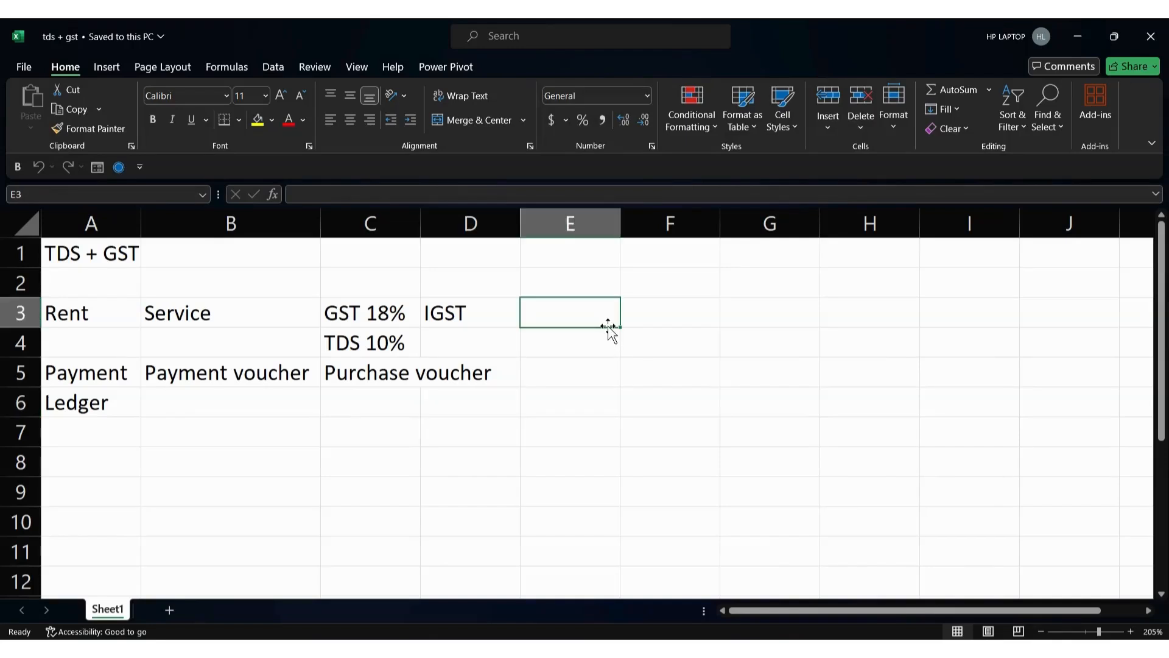
type("Rent bill")
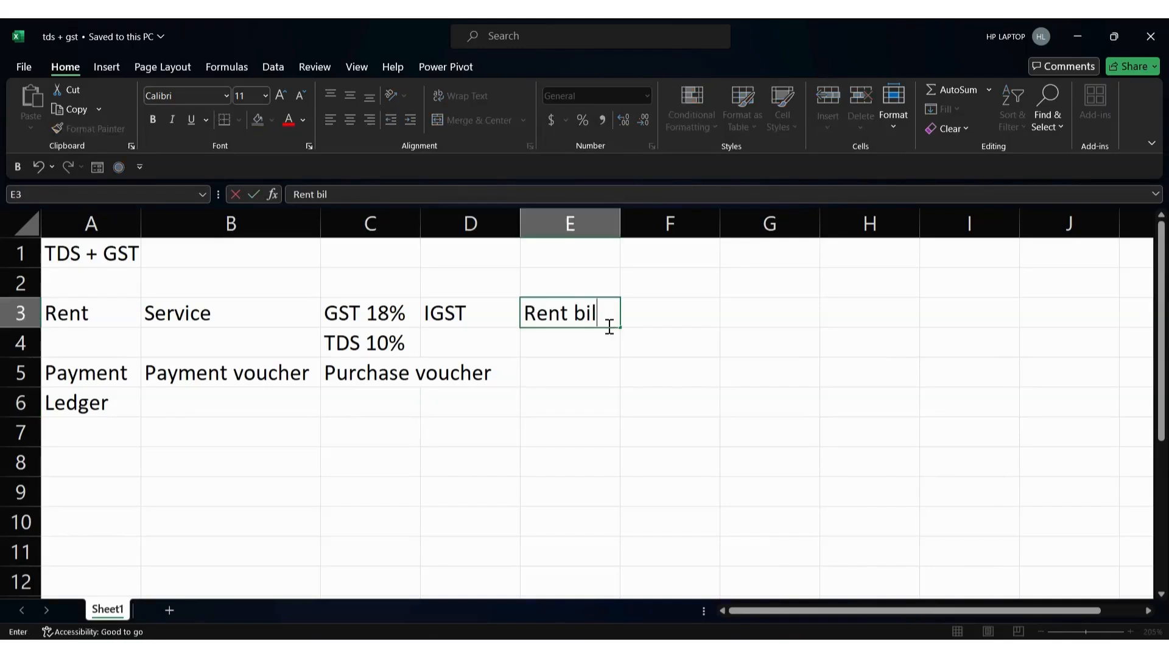
key("Up")
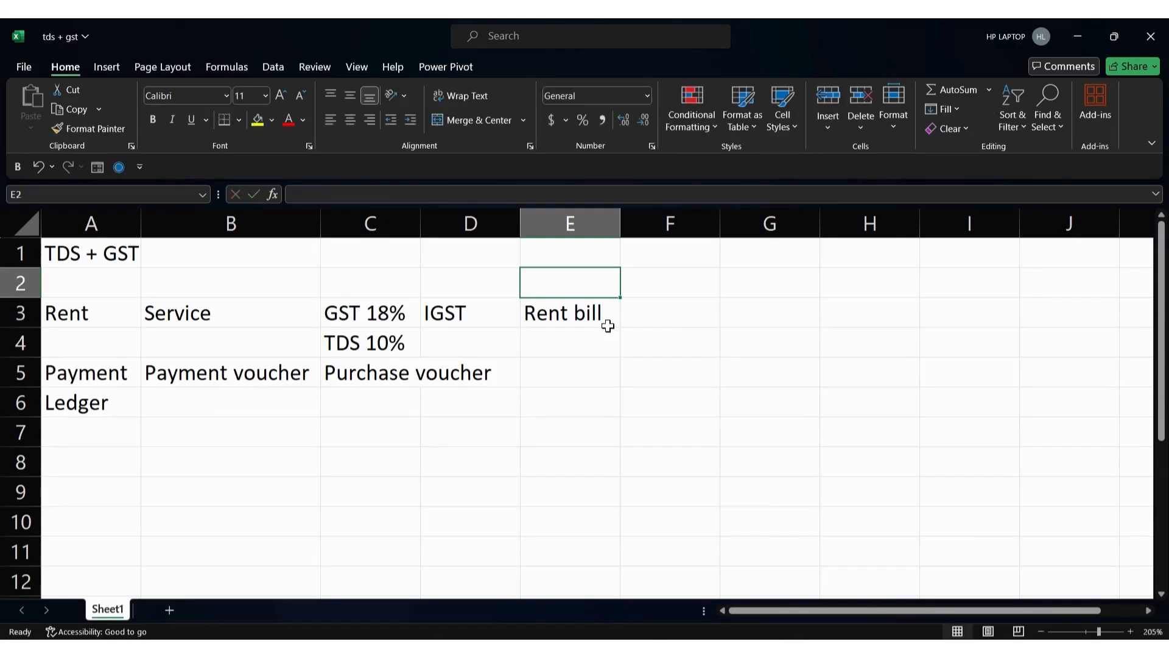
type("Bu")
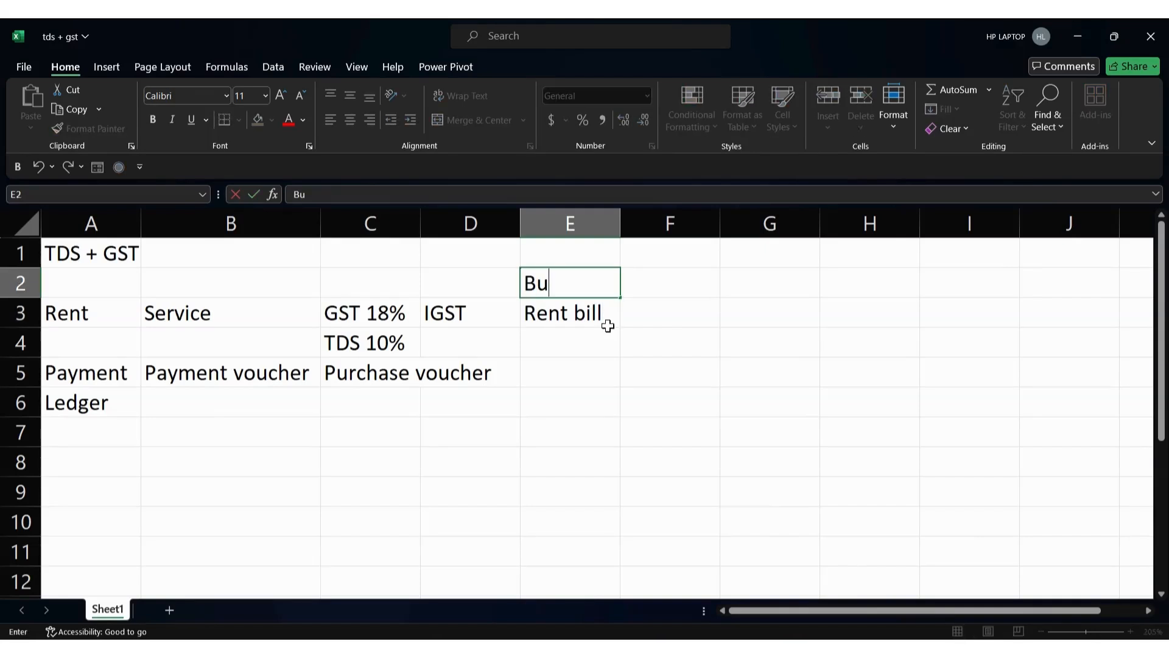
type("ilding owner")
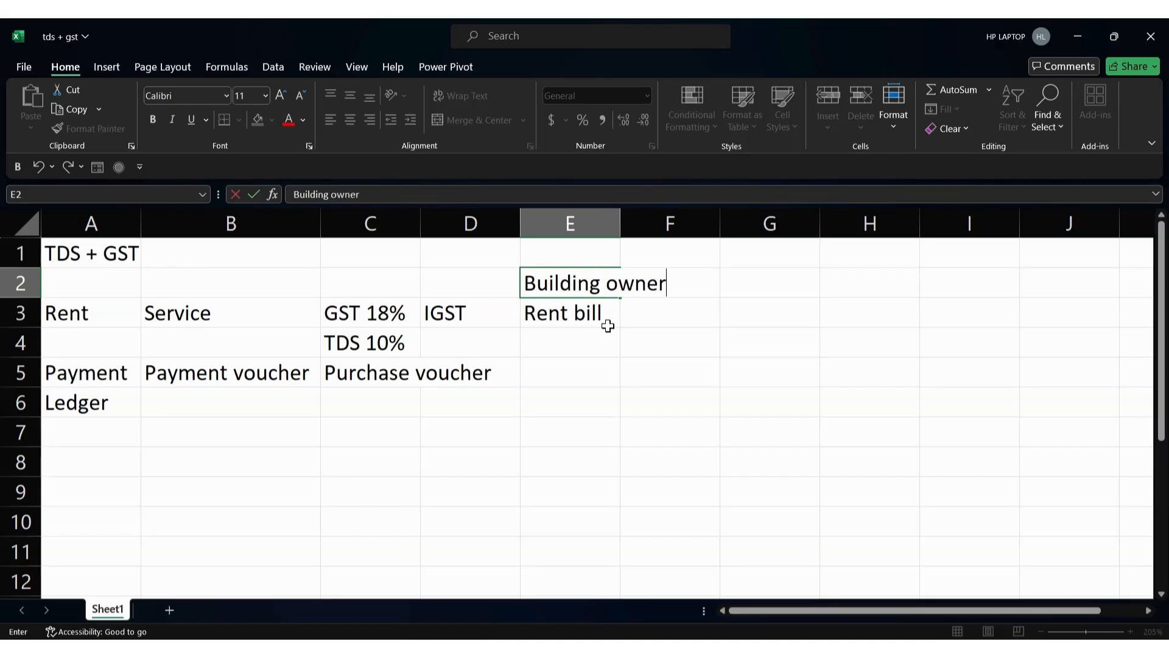
key("Return")
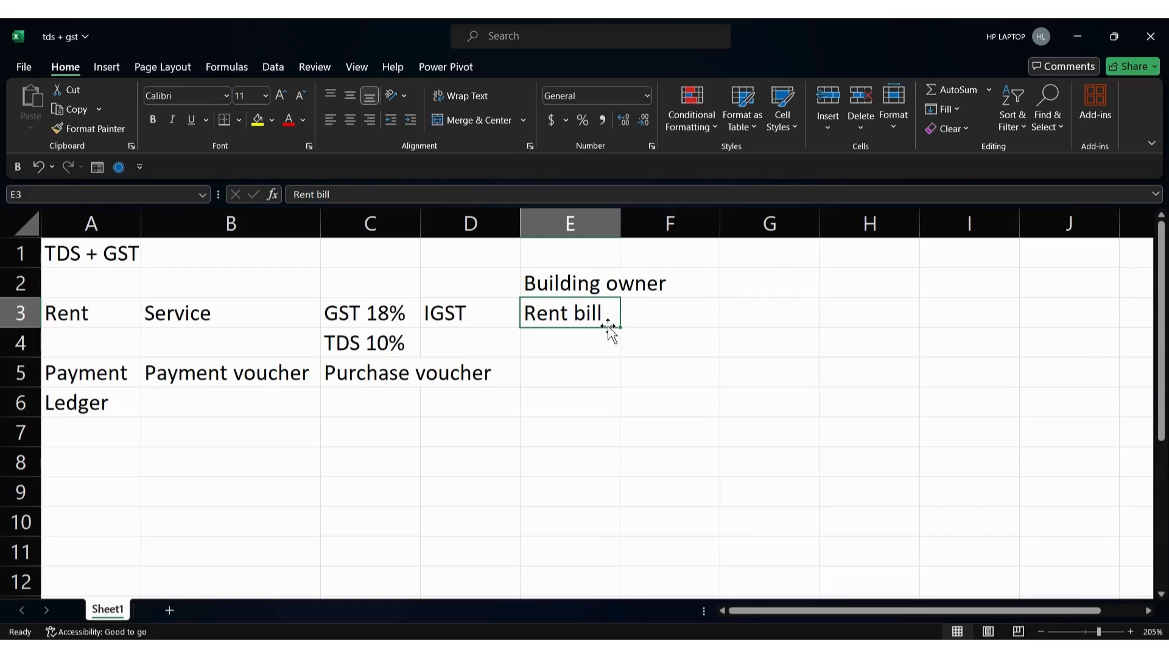
key("alt+Tab")
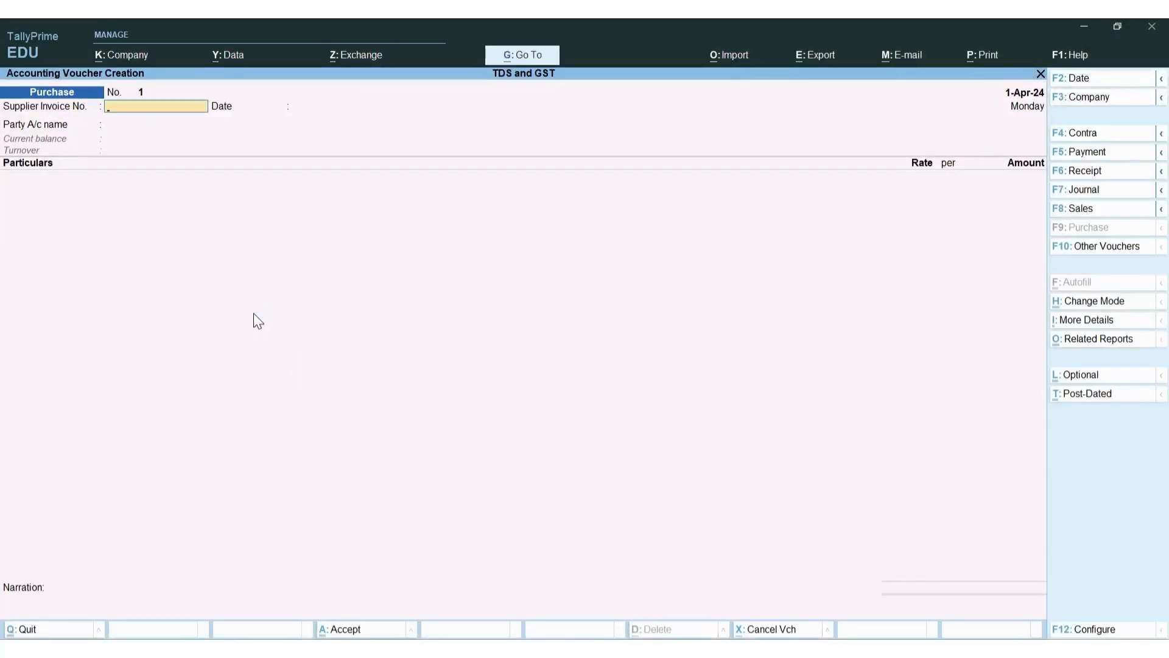
key("alt+Tab")
Enter bill amount 250000 in F7 and GST rate 18% in F8, then return to TallyPrime
left_click(653, 434)
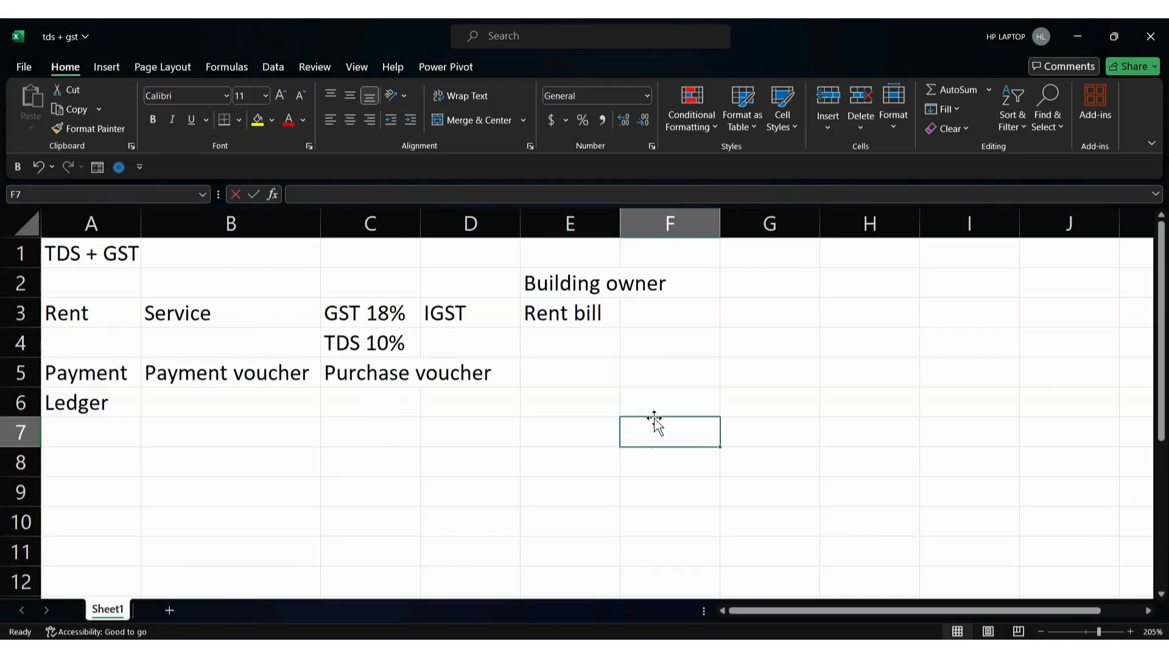
type("250000")
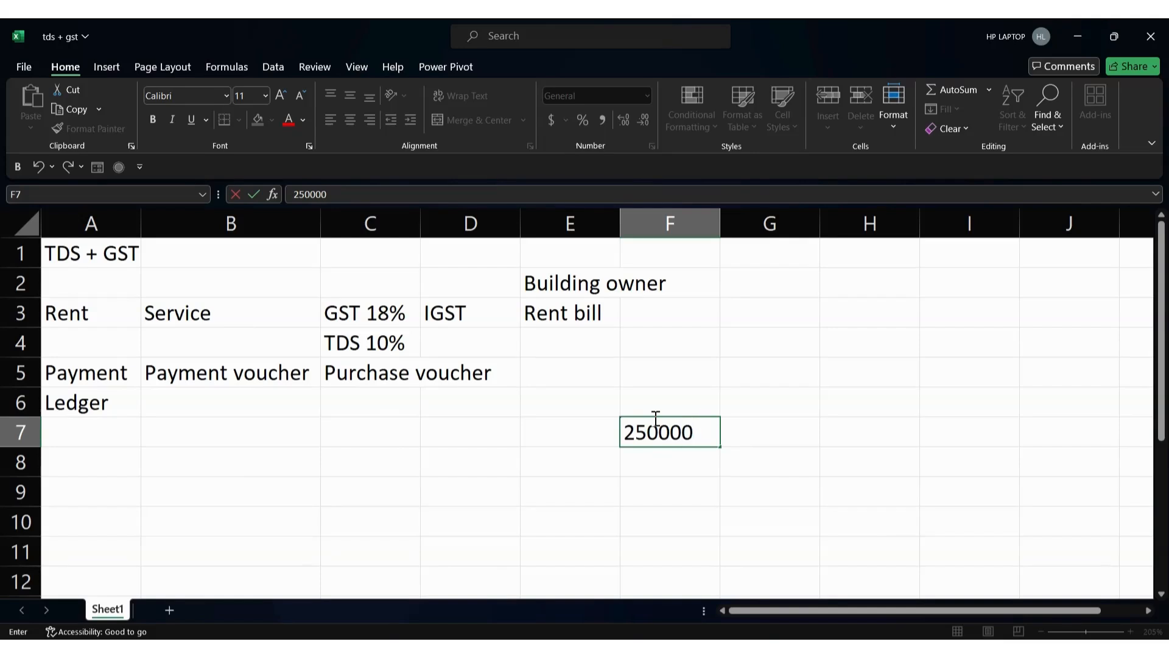
key("Return")
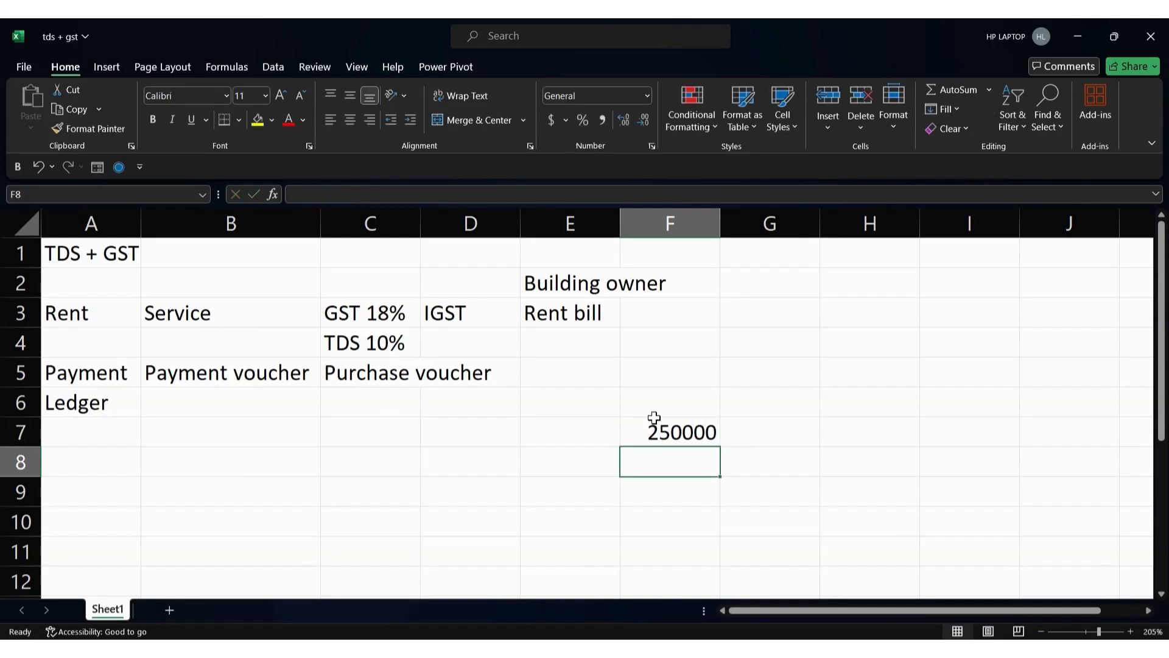
type("1")
key("Return")
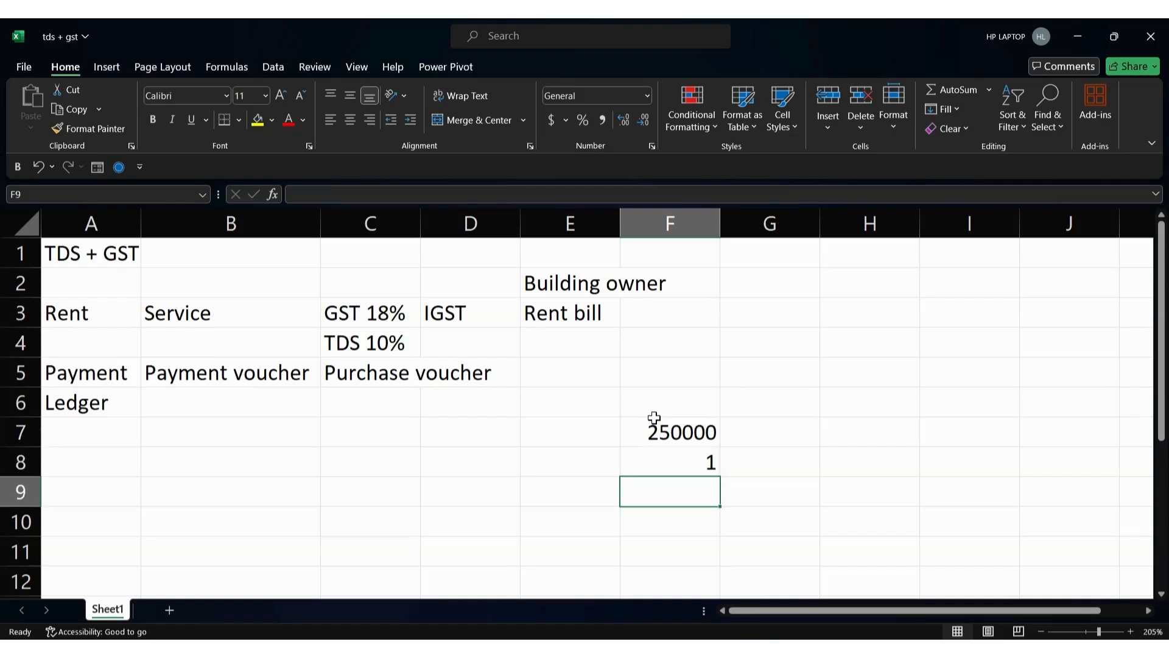
key("Up")
key("F2")
type("8%")
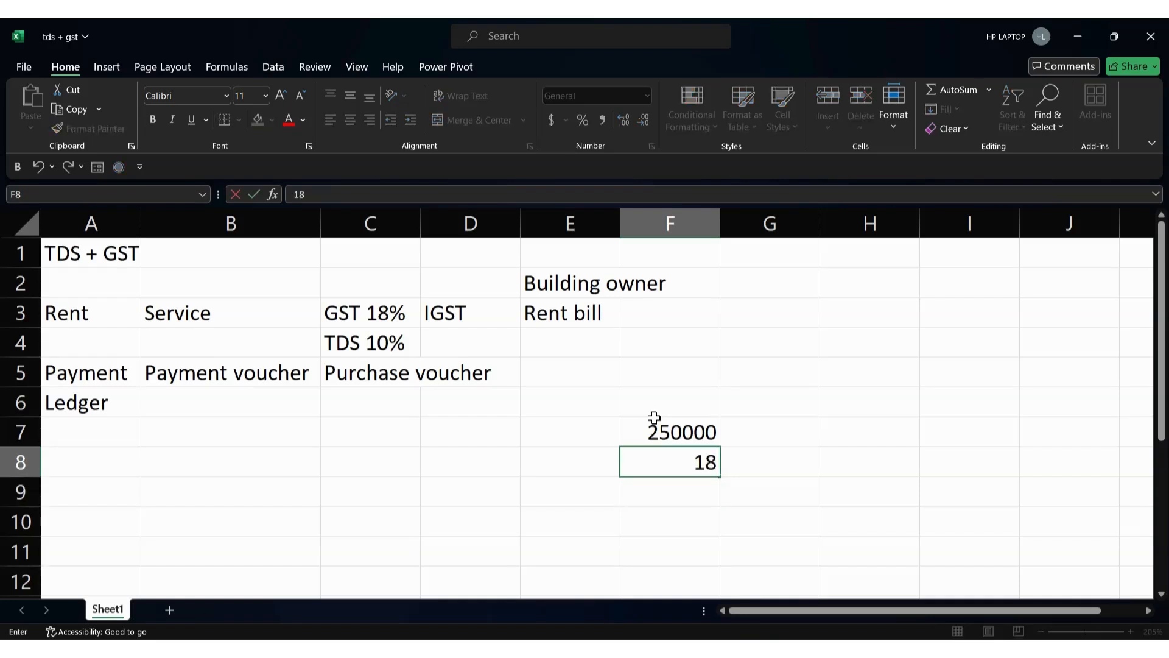
key("Return")
key("alt+Tab")
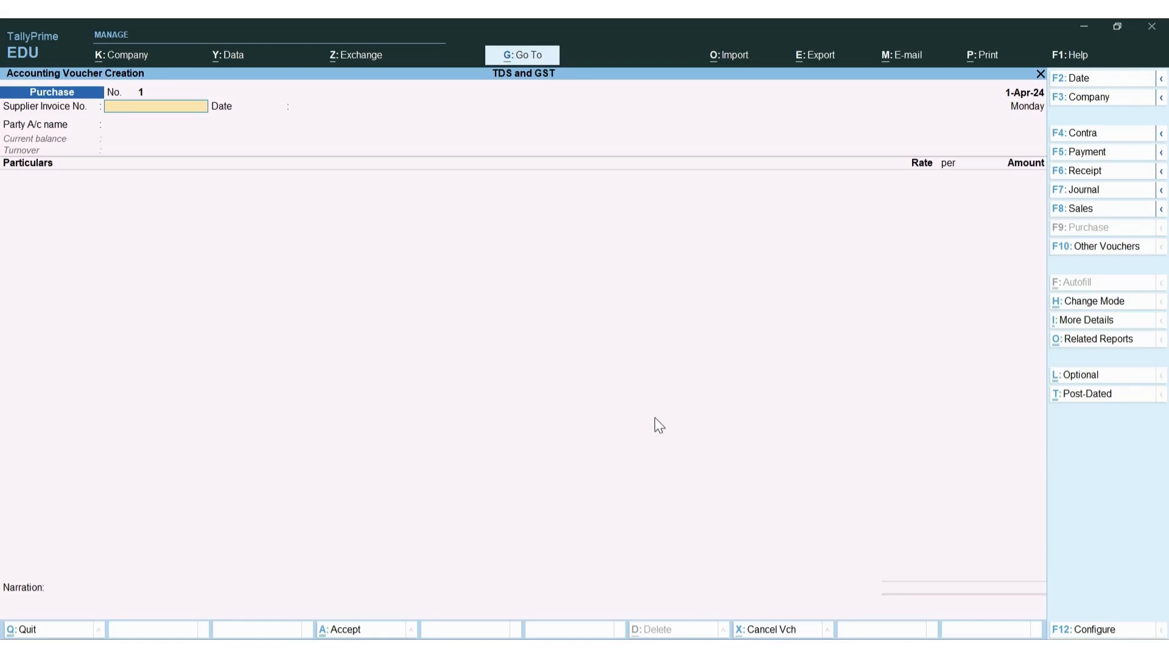
Enter supplier invoice ABC-001/24-25 and date the purchase voucher 1-8-2024
type("ABC-001/24-25")
key("Return")
key("F2")
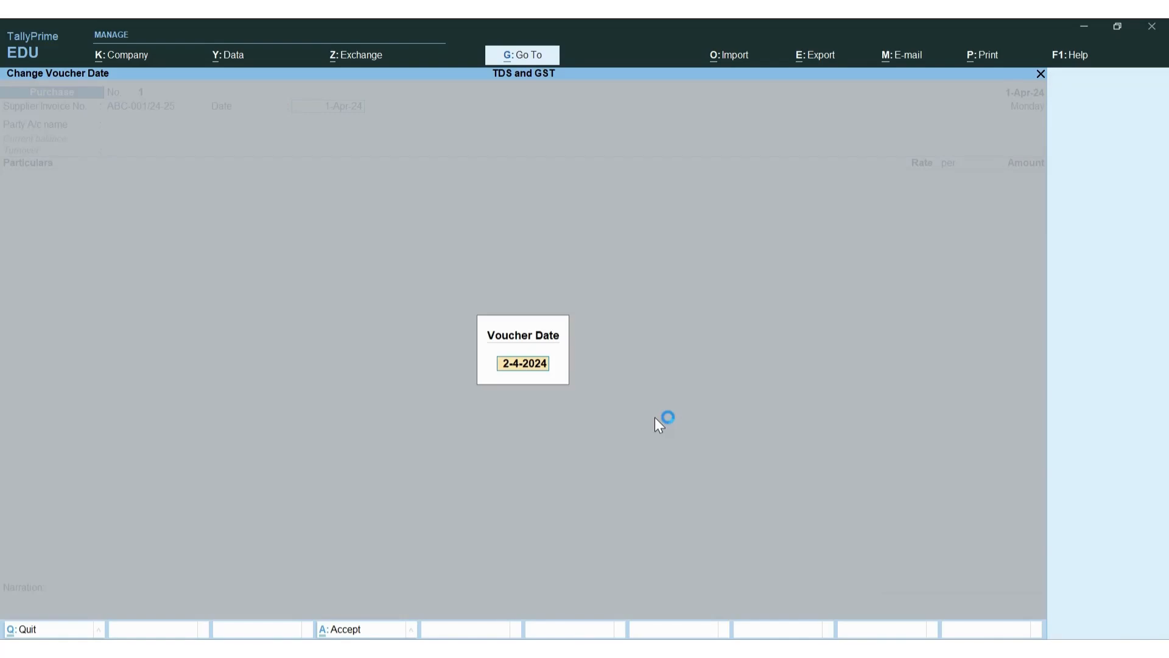
type("1-8-2024")
key("Return")
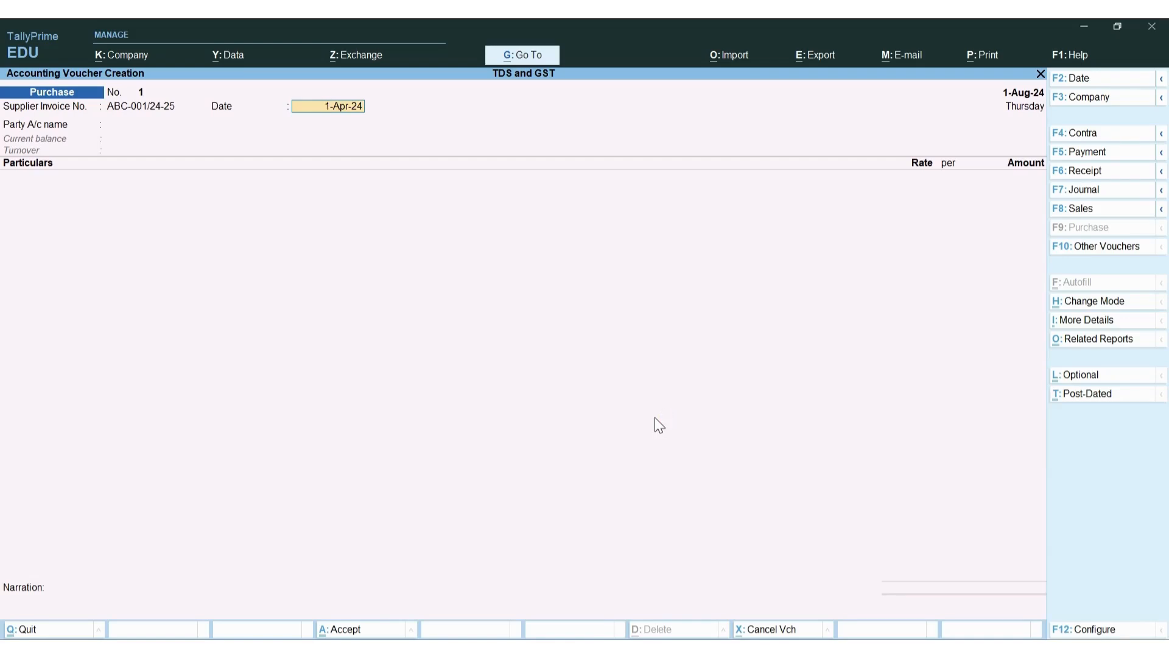
type("1-8-2024")
key("Return")
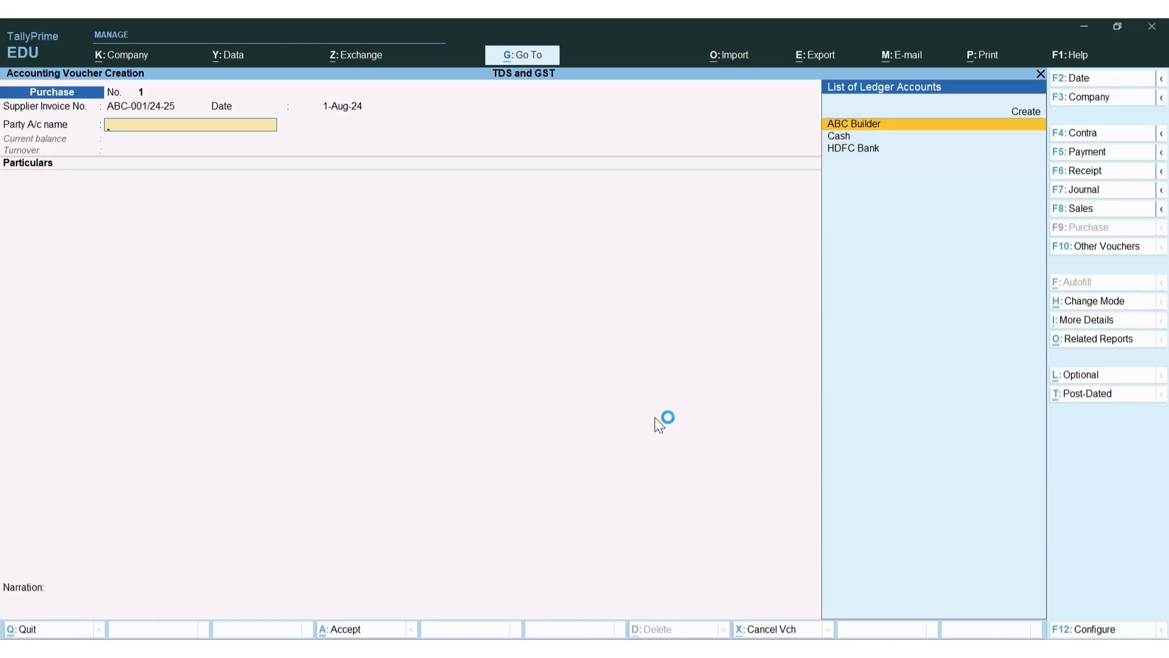
Select ABC Builder as party, keeping Regular registration and Bihar as place of supply
key("Return")
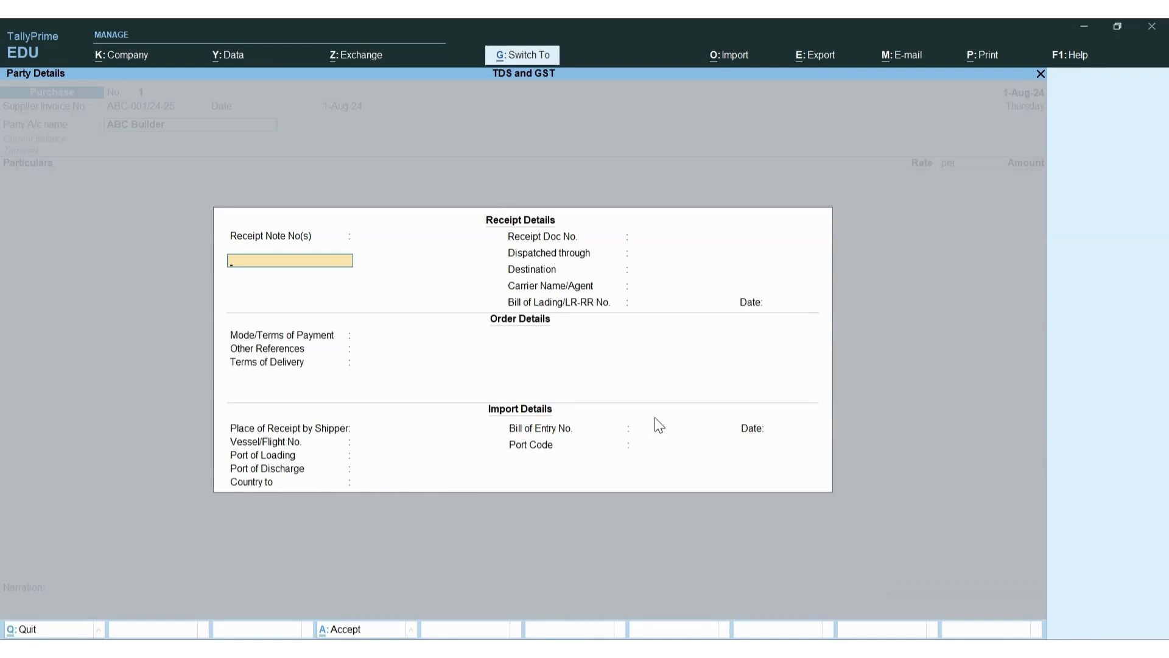
key("Escape")
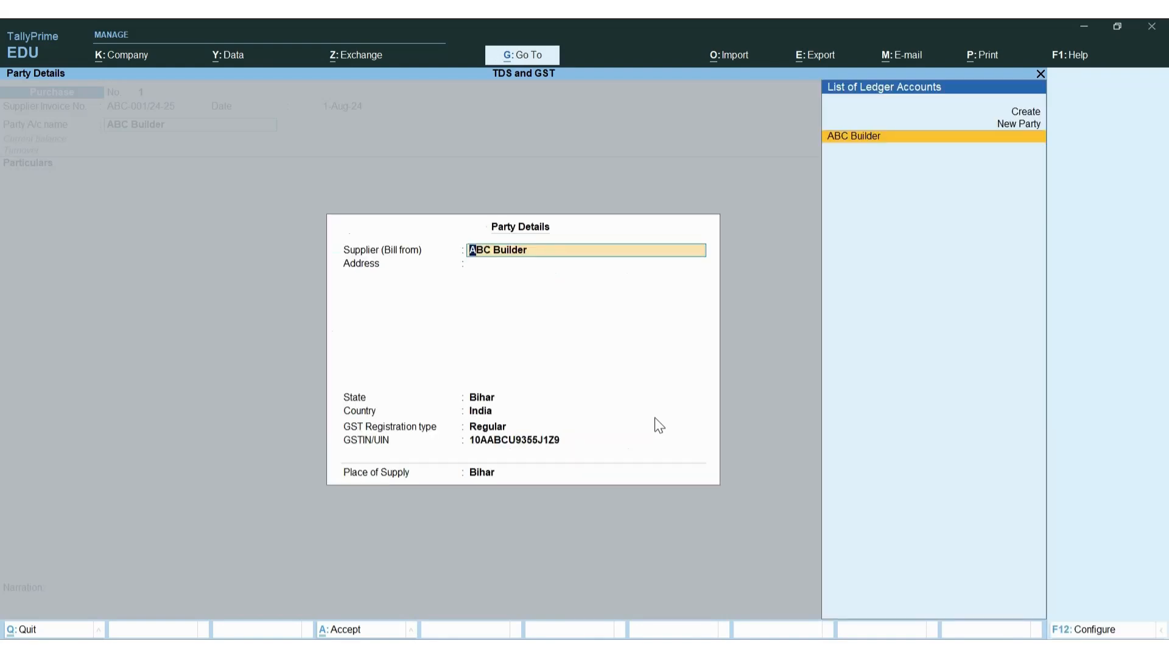
key("Return")
key("Return")
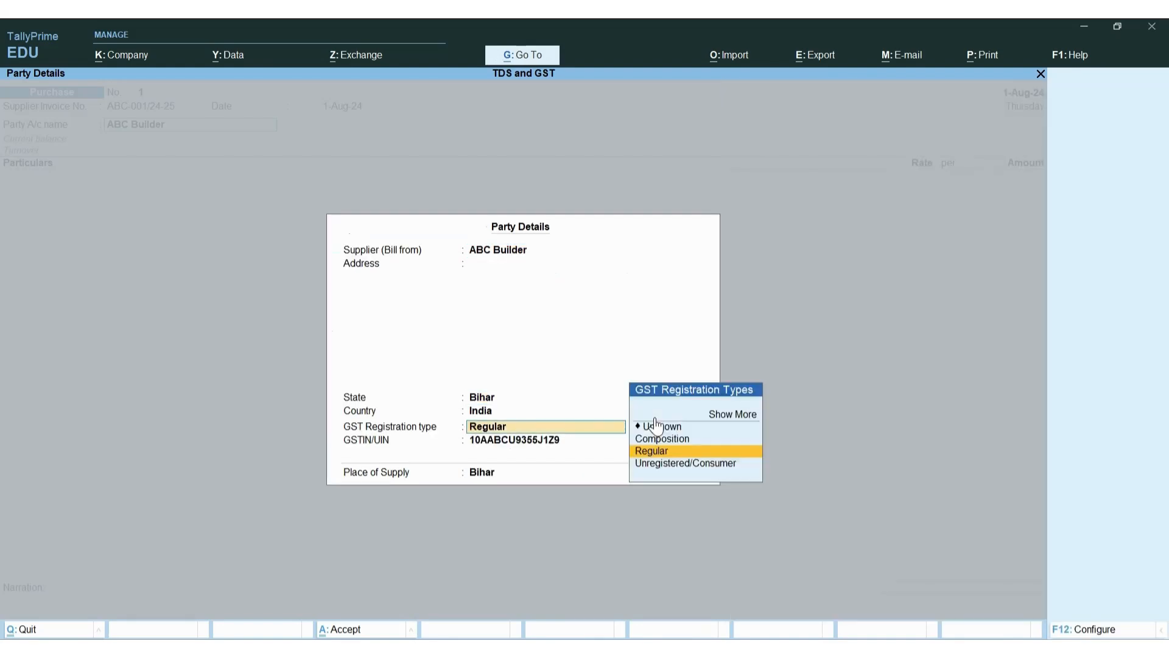
key("Return")
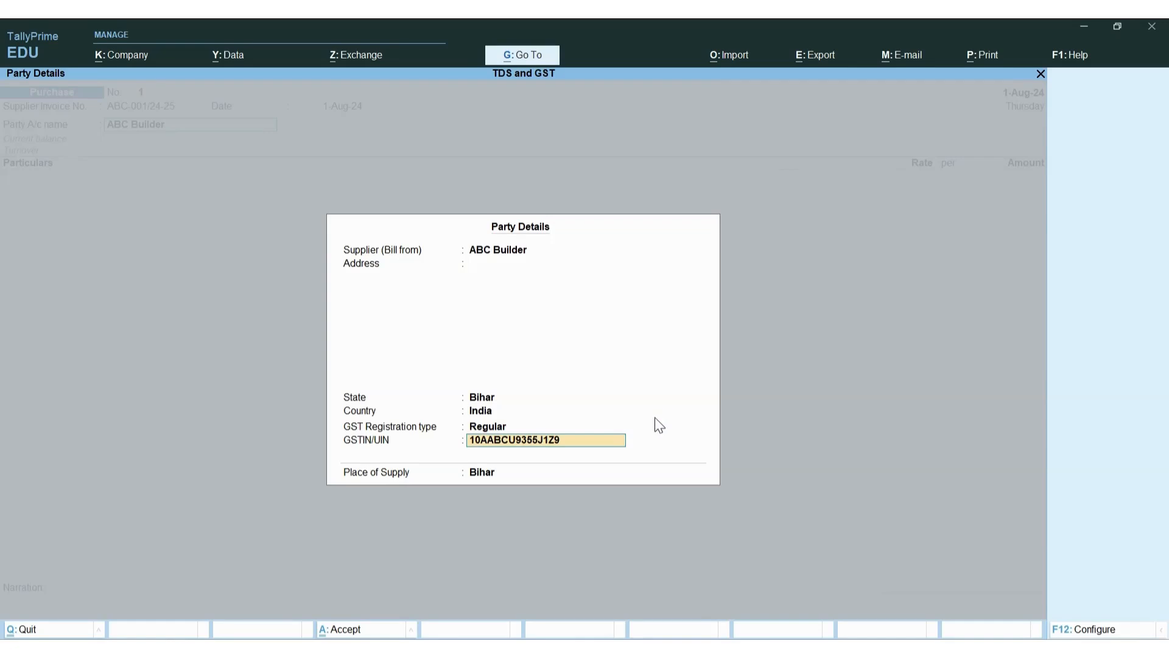
key("Return")
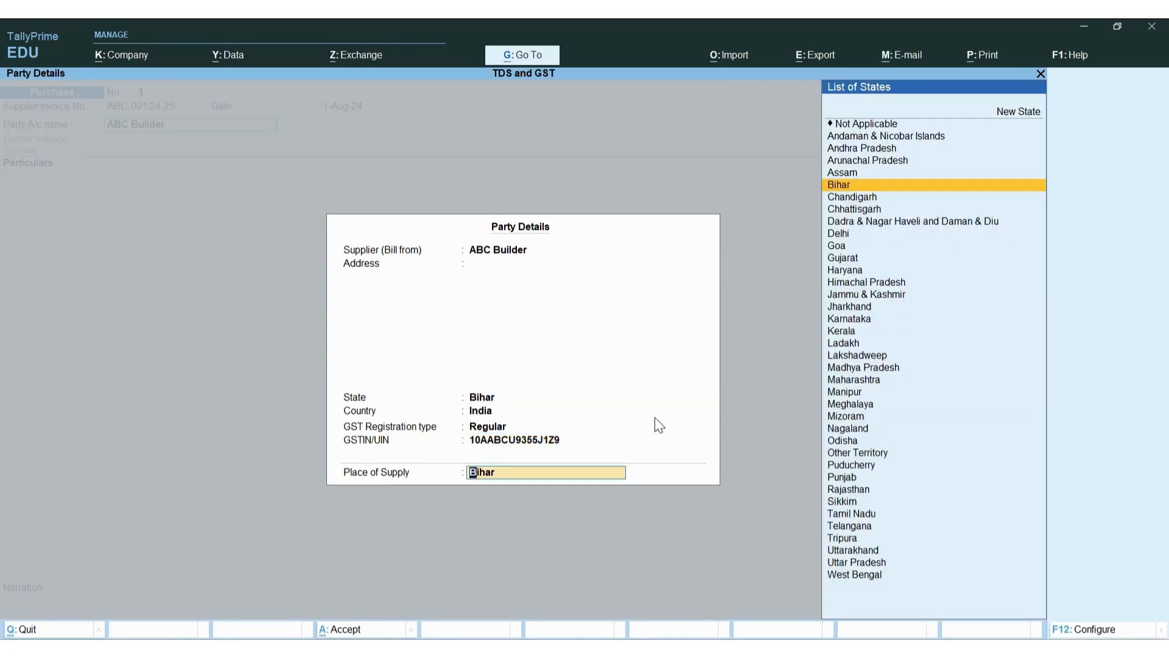
key("Return")
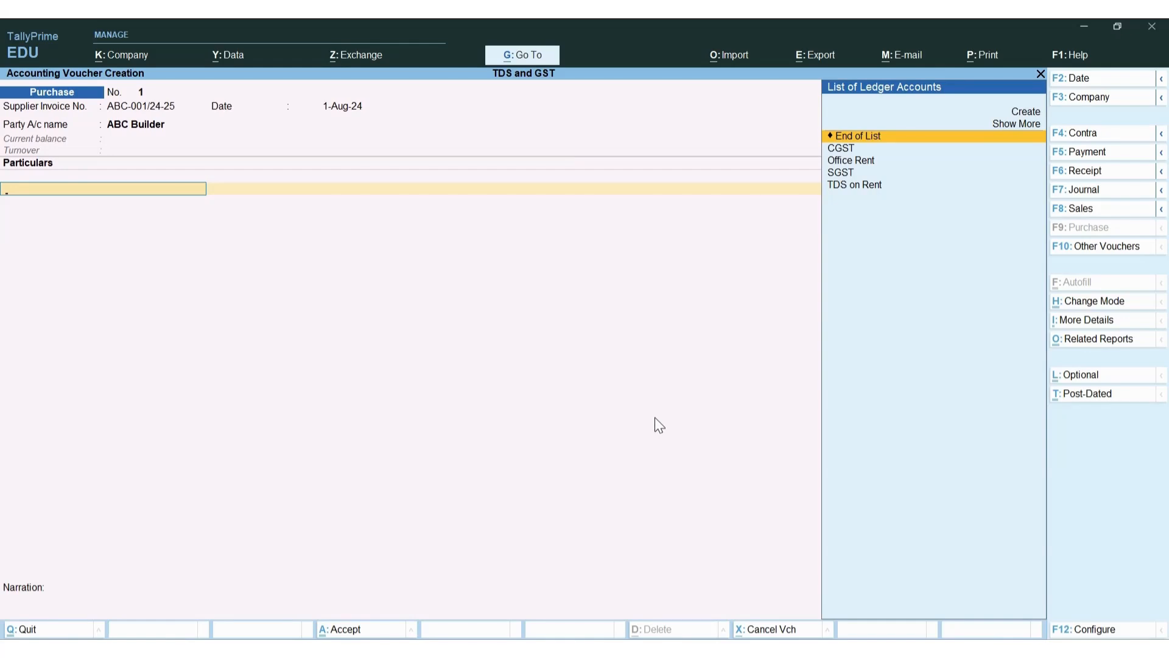
Add an Office Rent line of 2,50,000.00, bringing up its 18% GST rate details
key("Down")
key("Down")
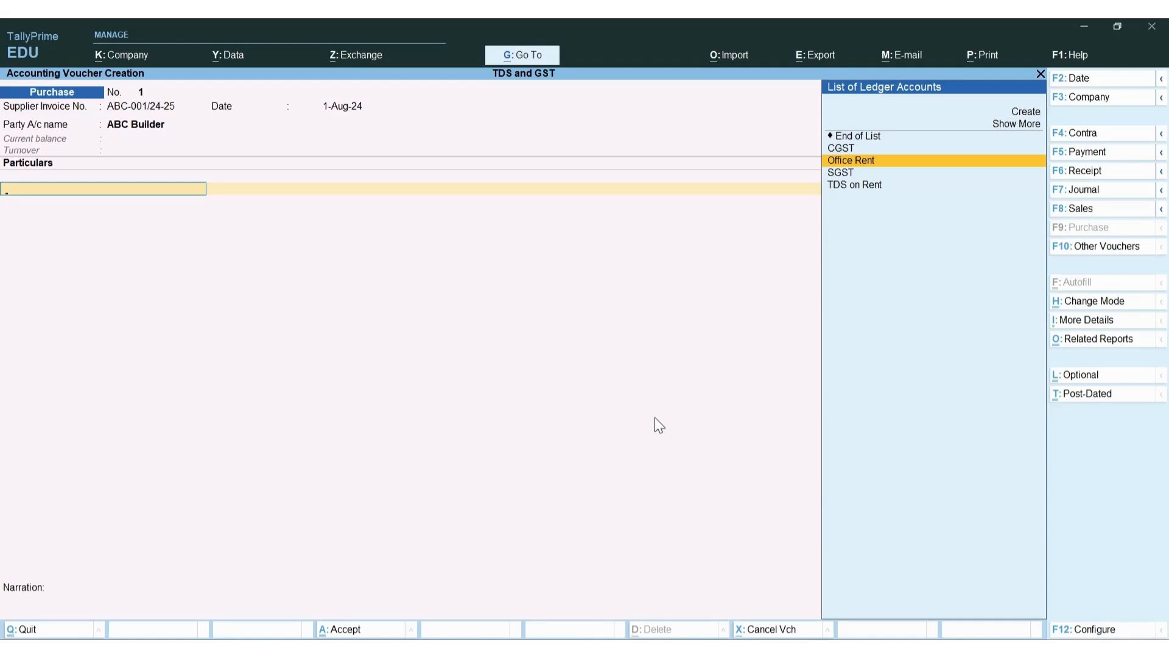
key("Return")
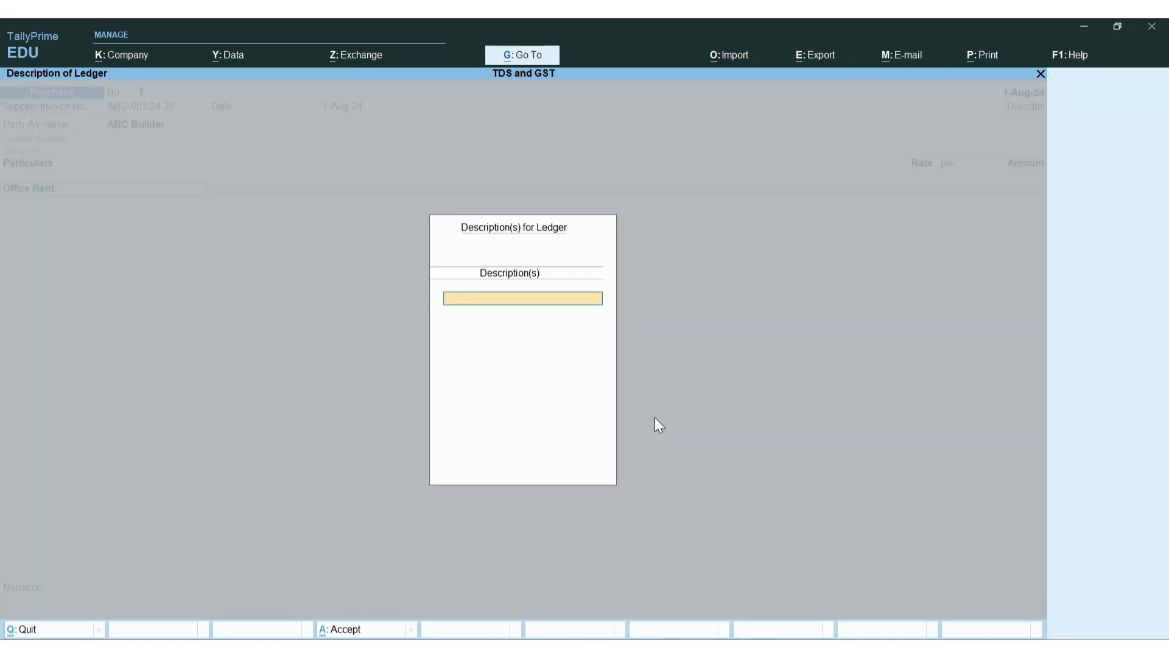
key("Return")
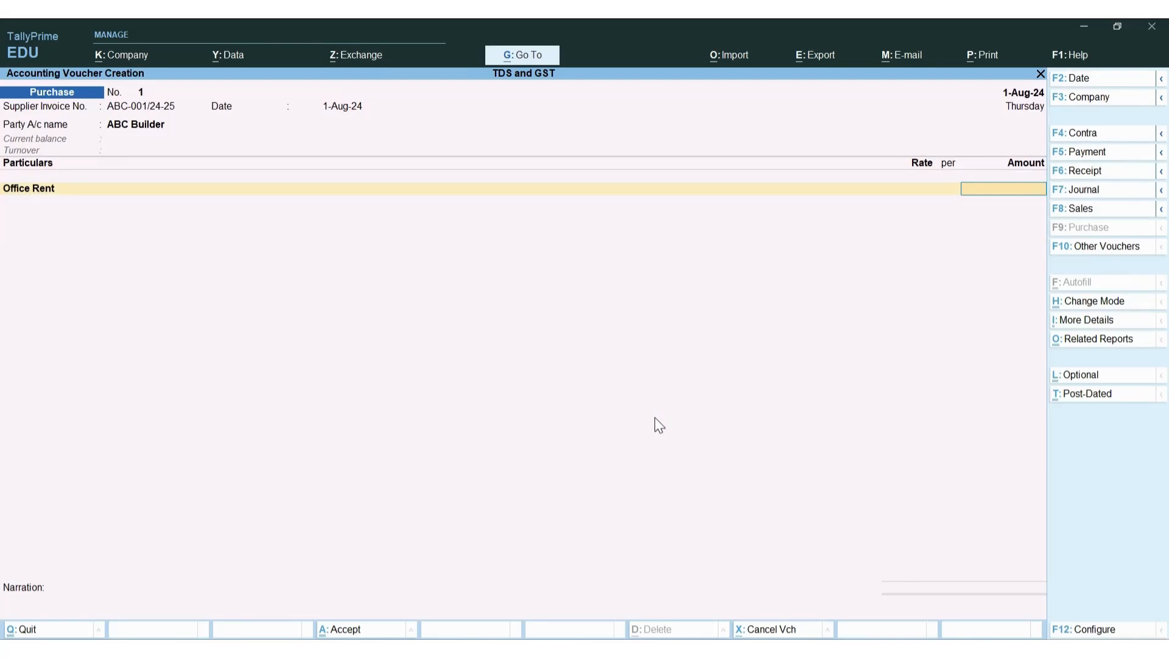
type("250000")
key("Return")
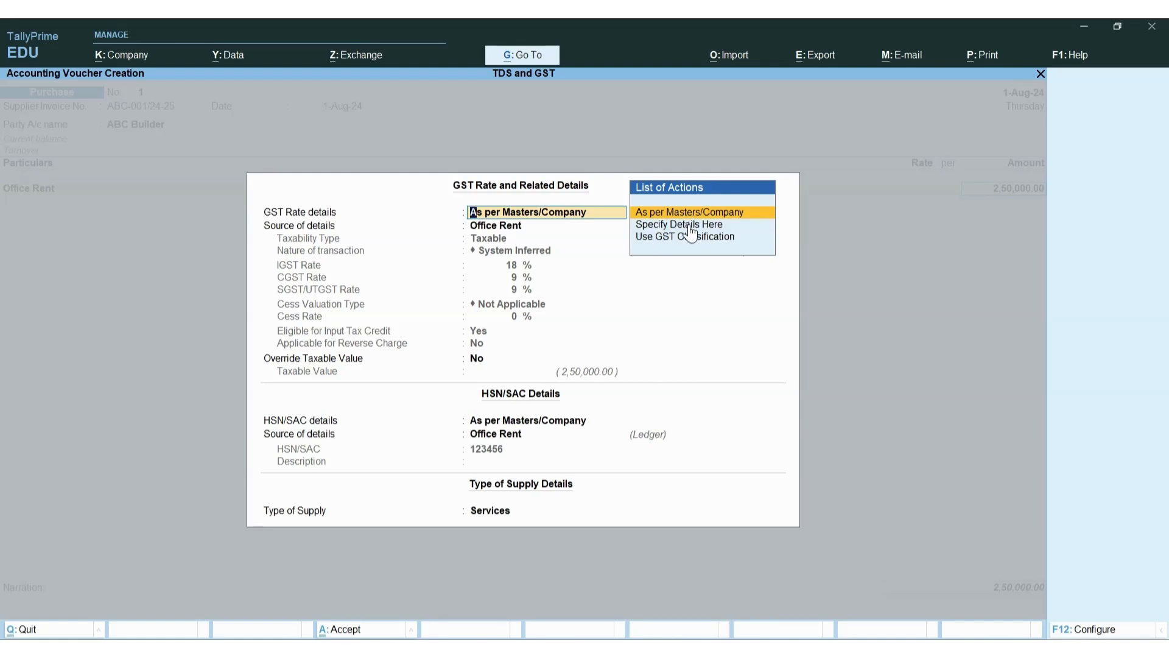
Keep Office Rent's GST details as per masters, sourced from Office Rent, with no taxable value override
key("Down")
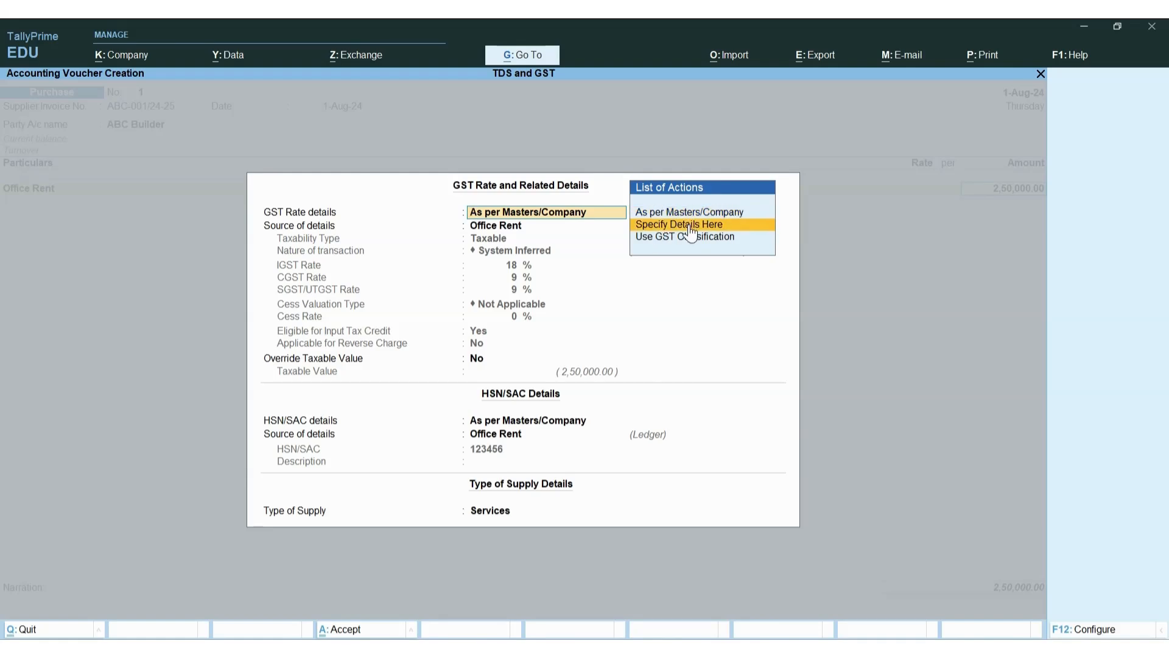
key("Up")
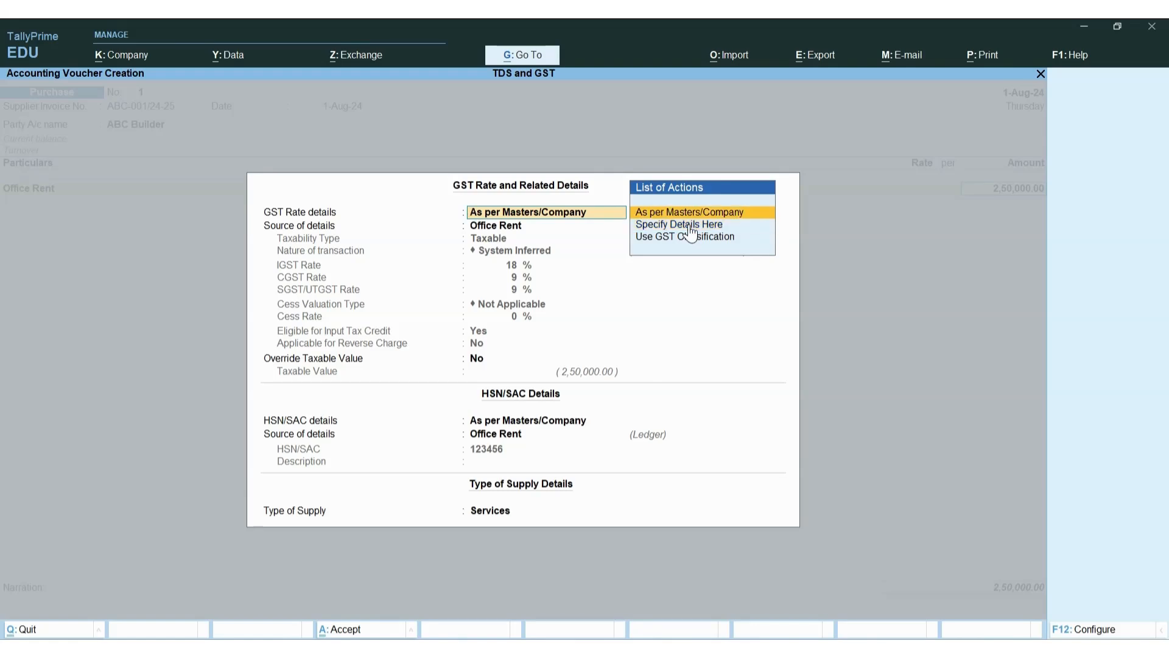
key("Down")
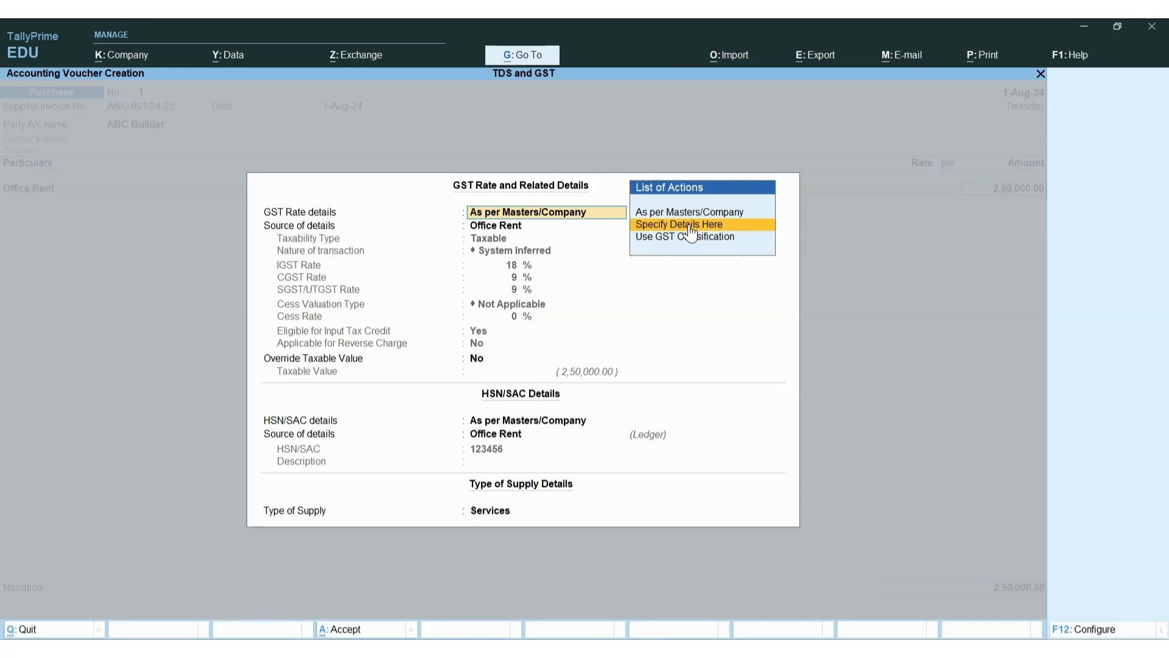
key("Up")
key("Return")
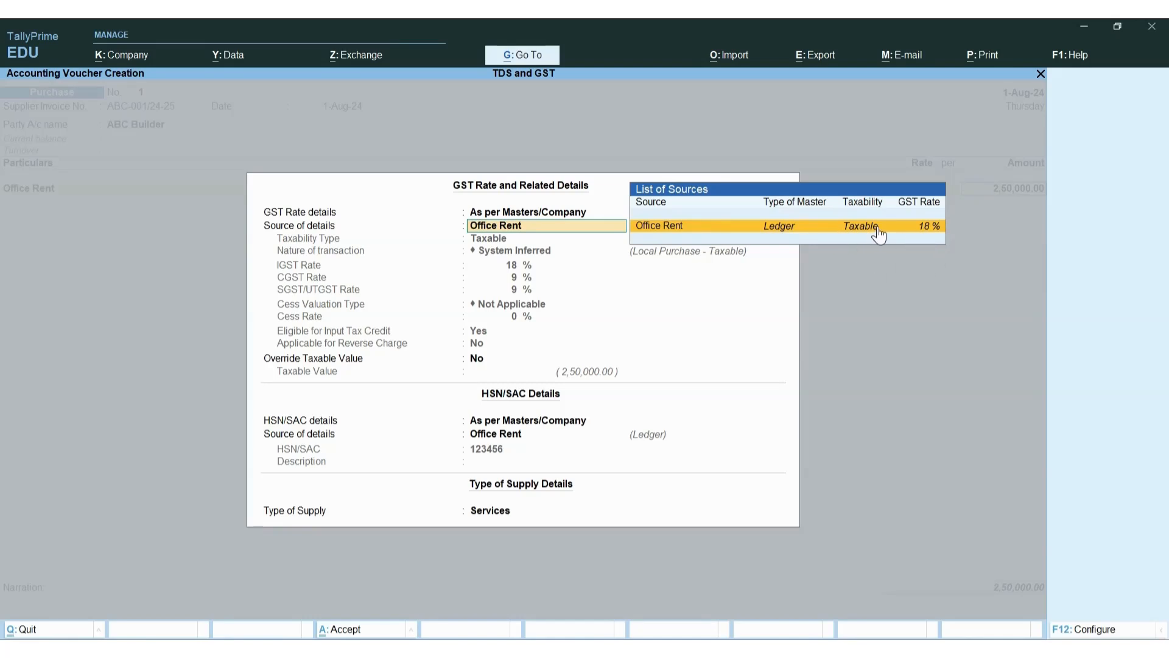
left_click(286, 359)
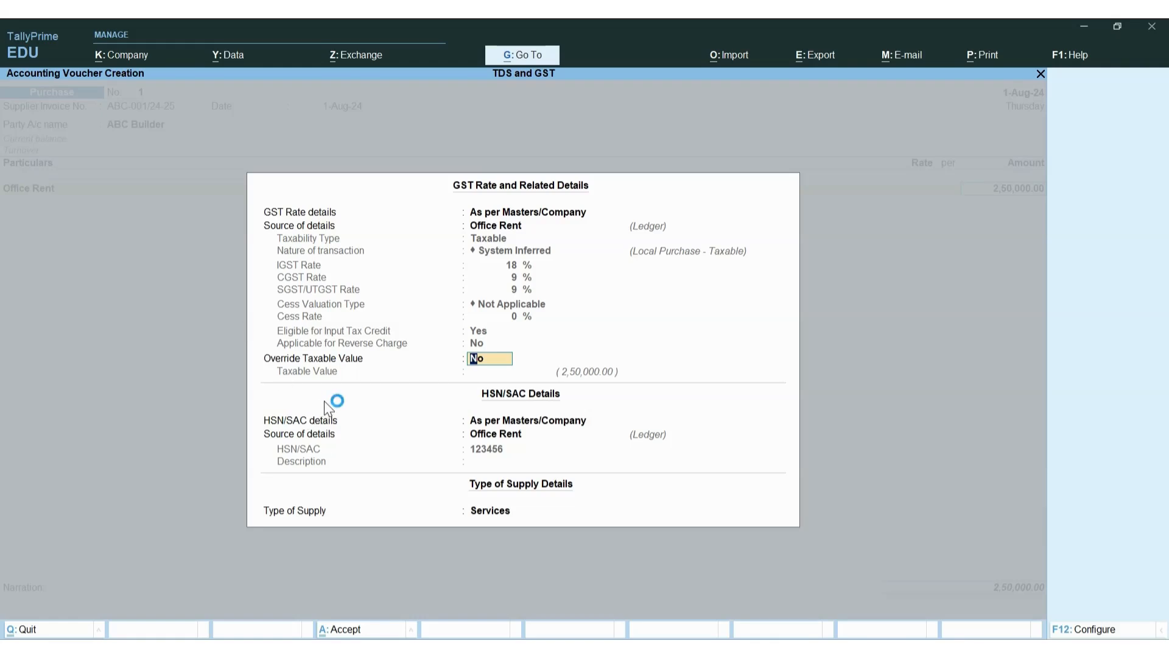
key("Return")
key("Return")
key("Return")
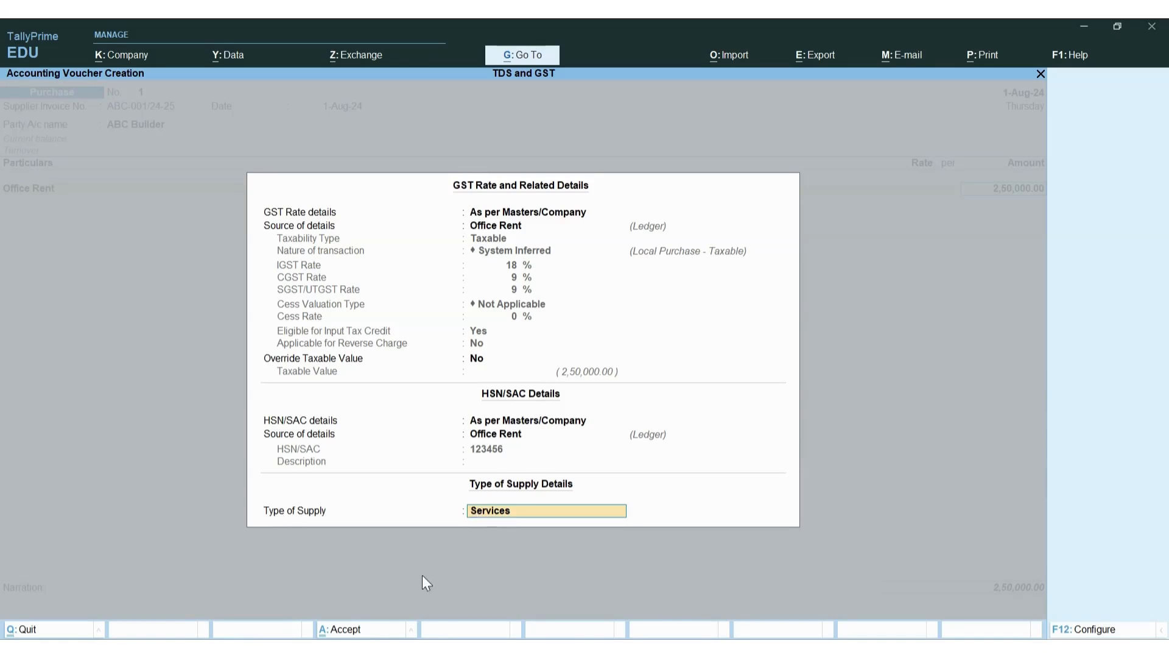
key("Return")
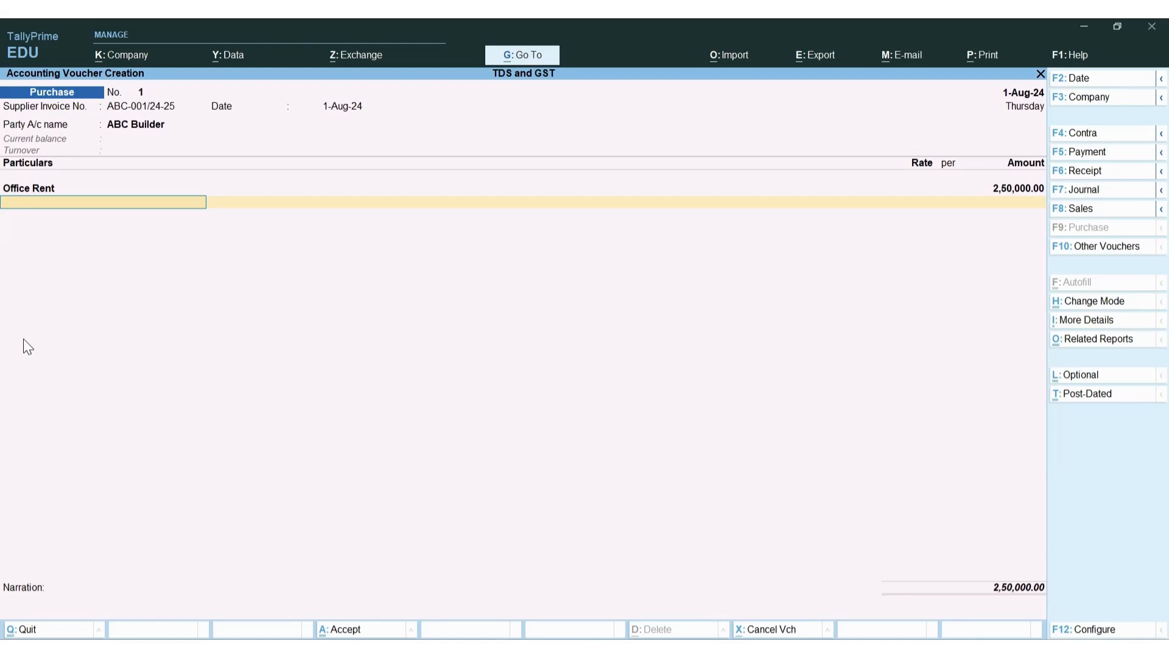
Add a CGST line at 9% for 22,500.00
key("space")
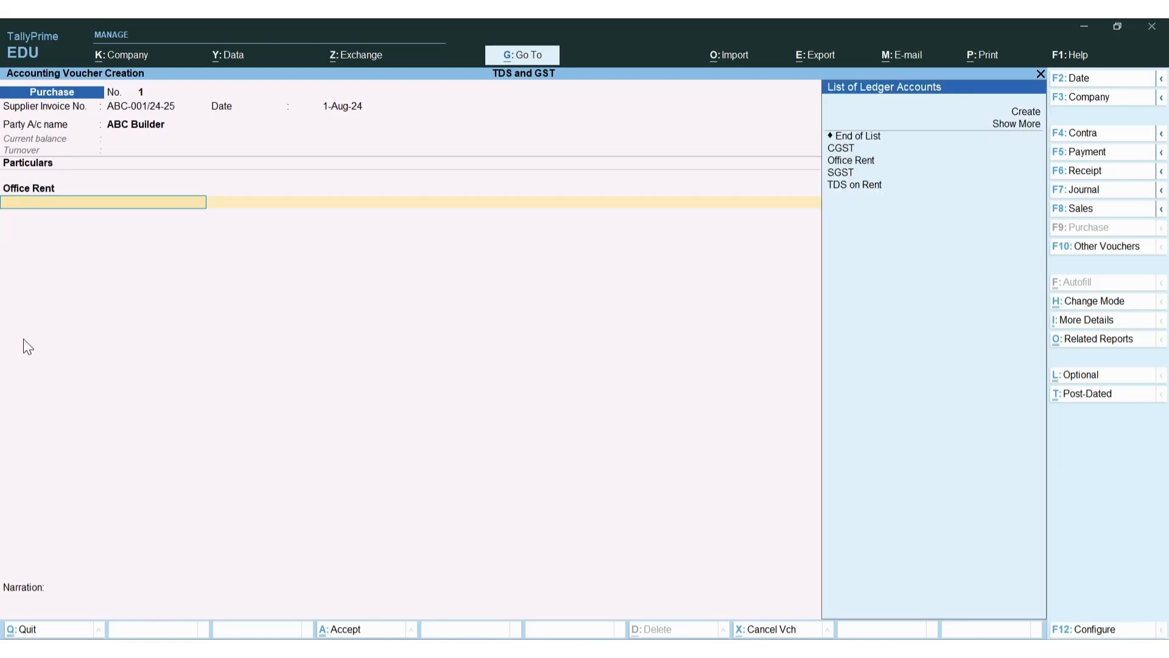
key("Down")
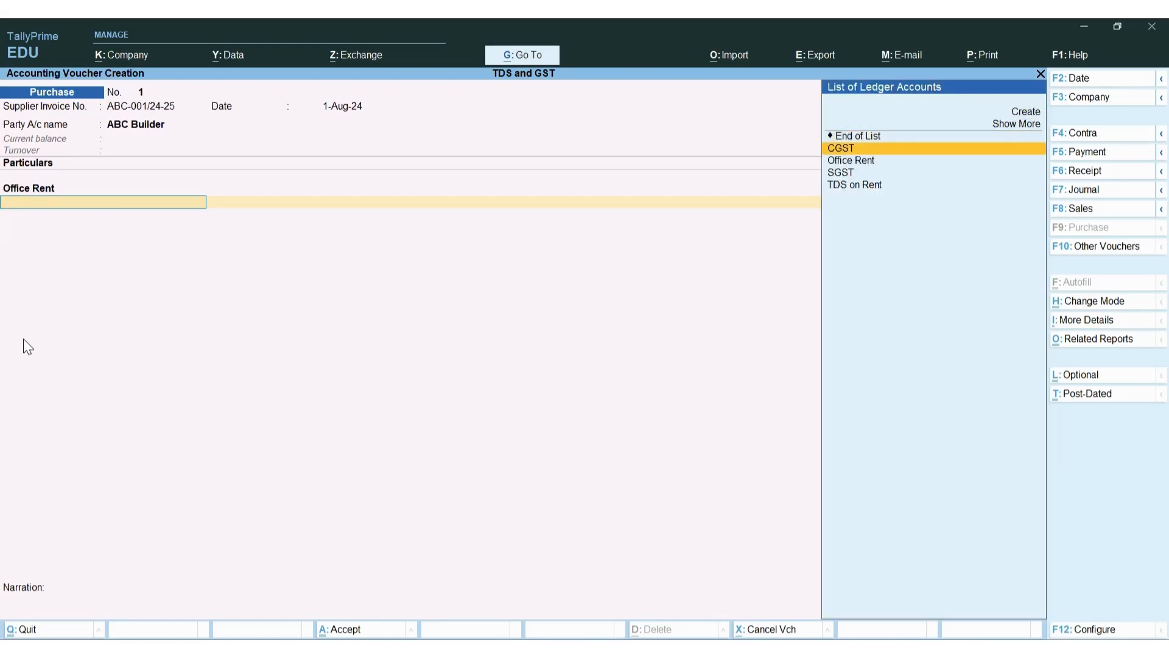
key("Return")
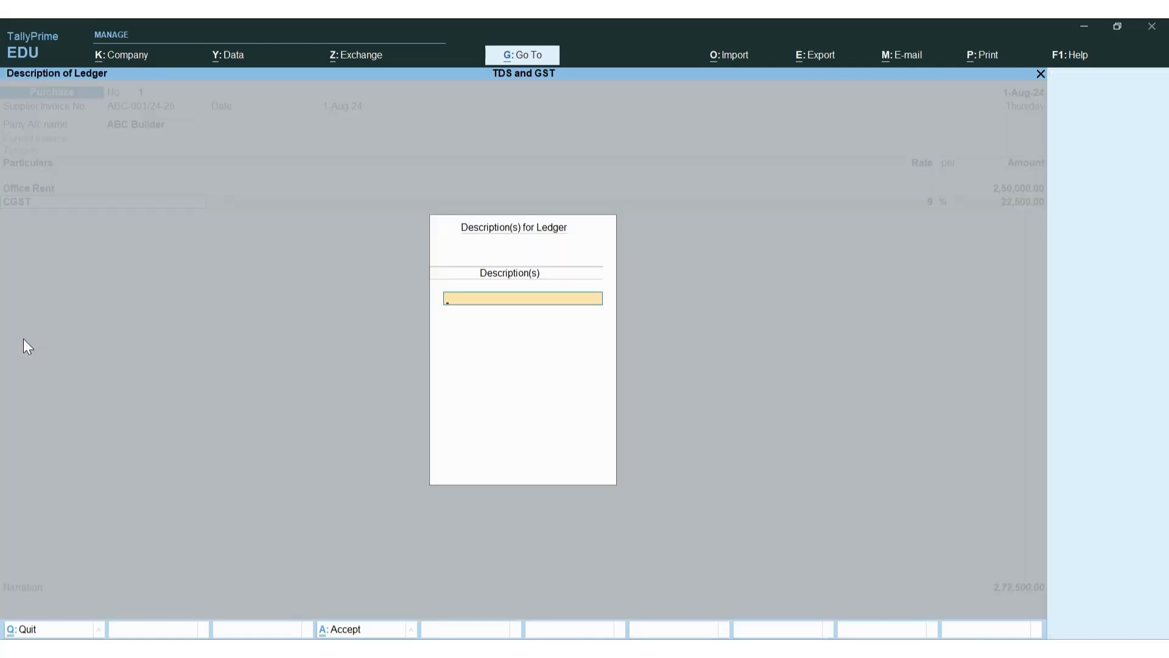
left_click(23, 339)
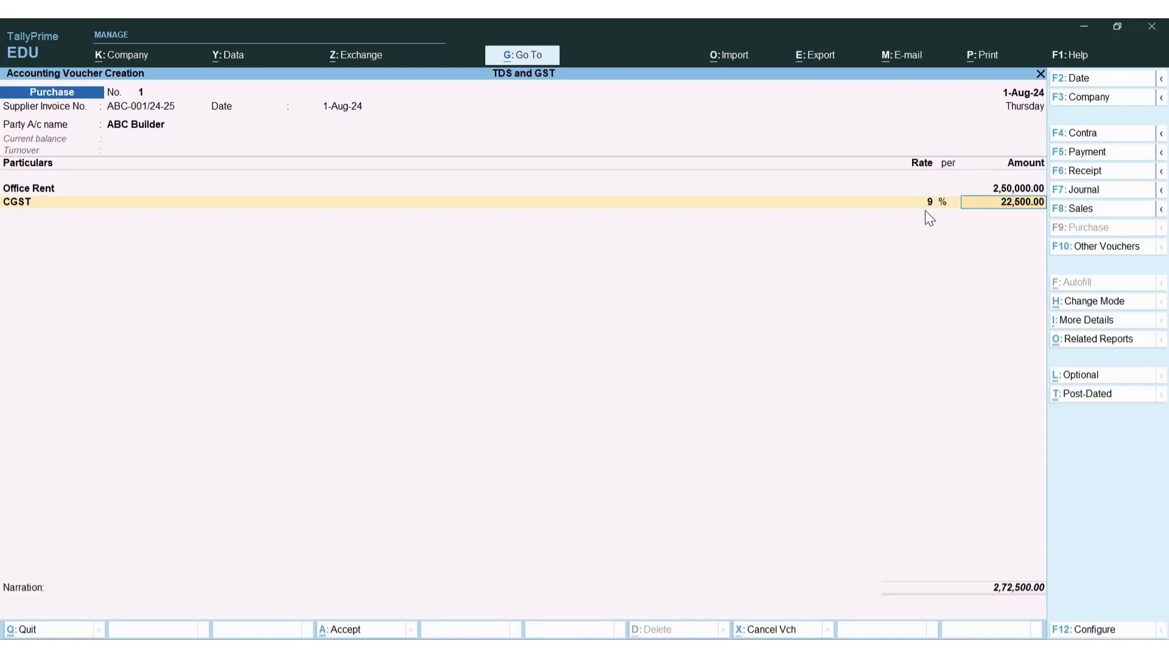
key("Return")
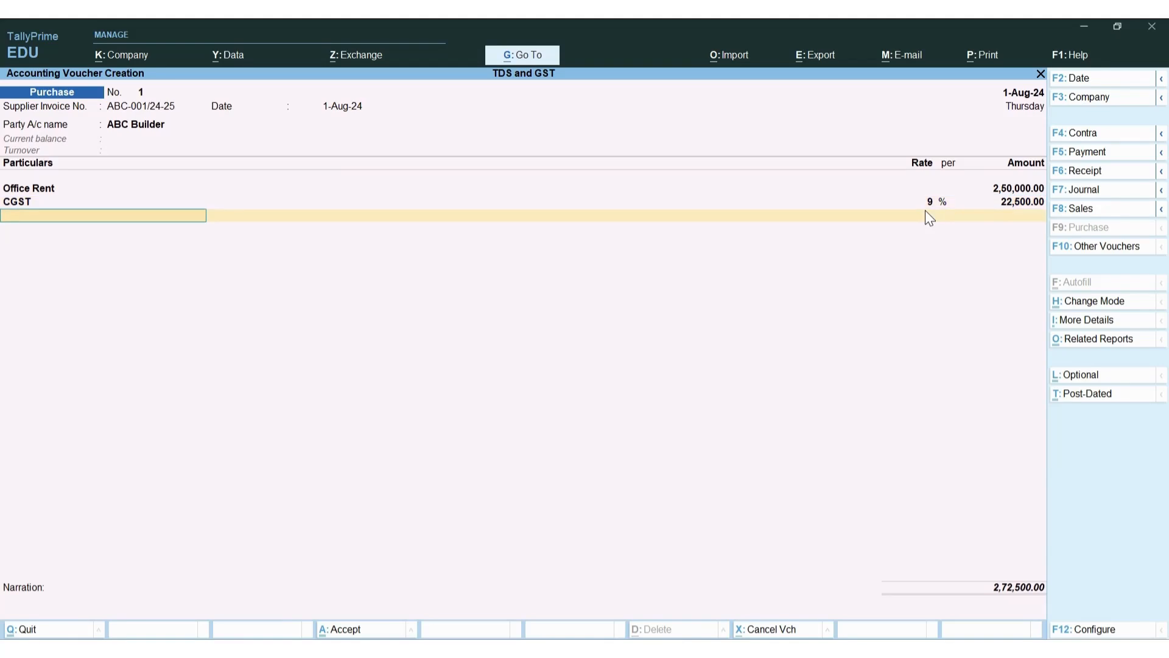
Add an SGST line at 9% for 22,500.00 and open the voucher's GST Tax Analysis
key("Down")
key("Down")
key("Down")
key("Down")
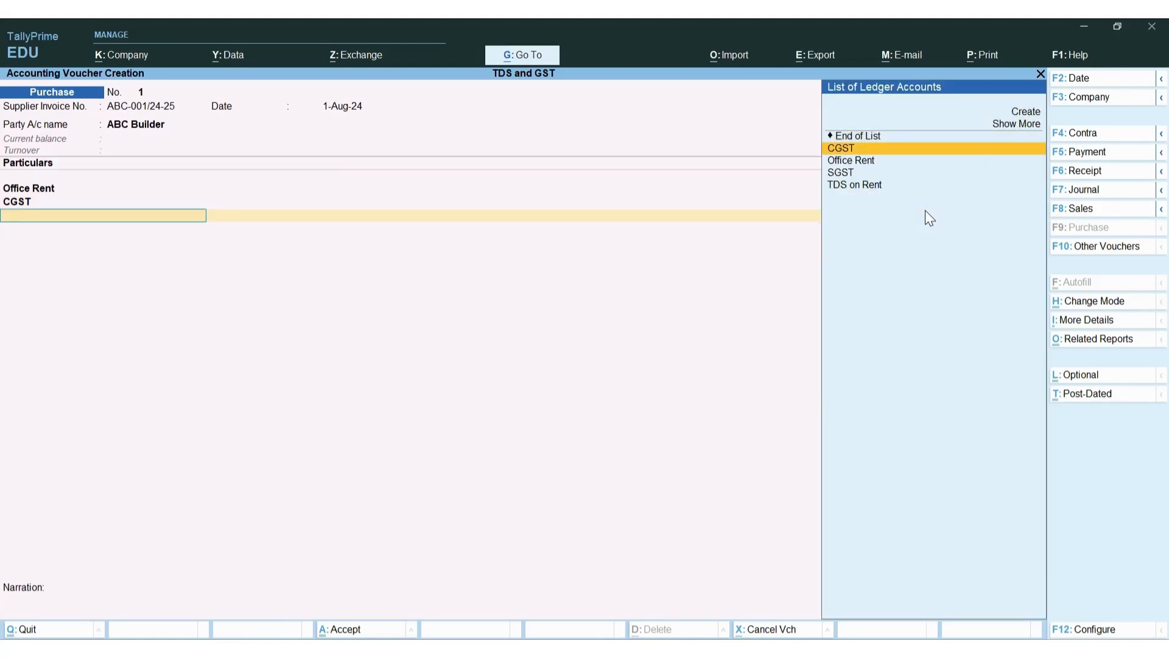
key("Return")
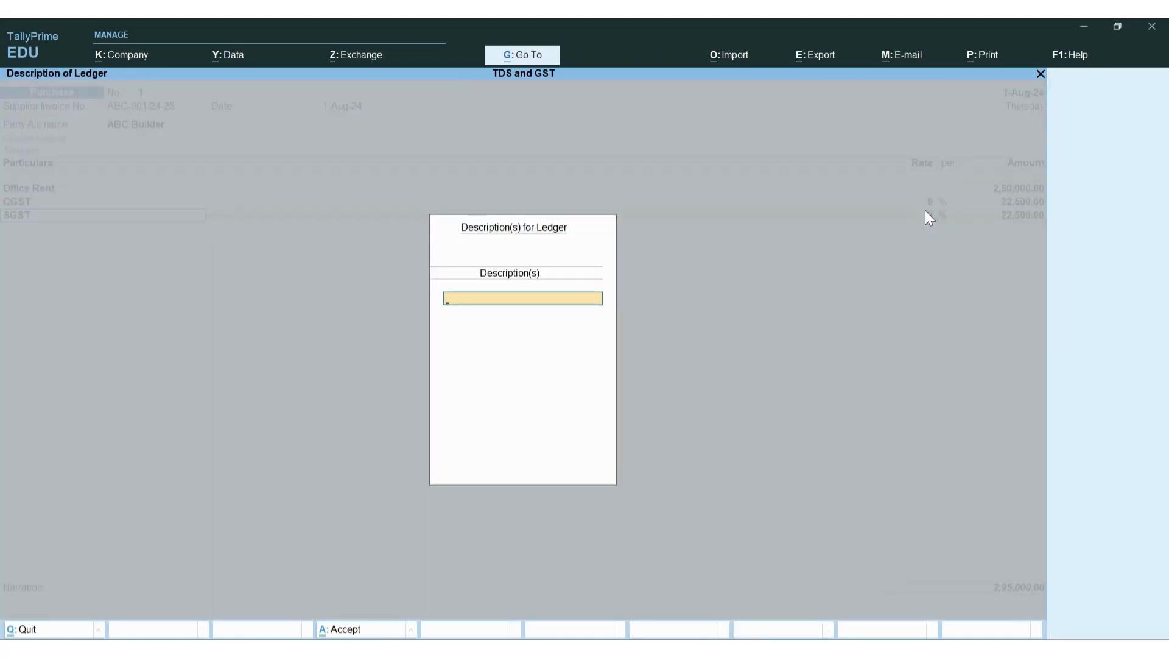
key("Return")
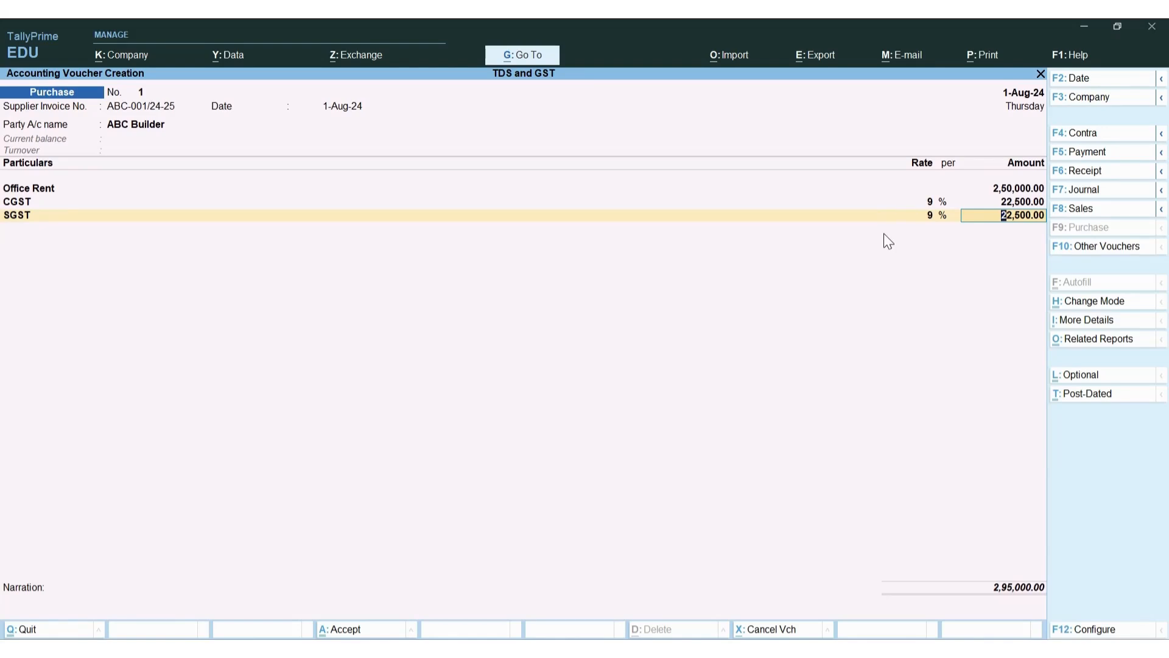
key("alt+a")
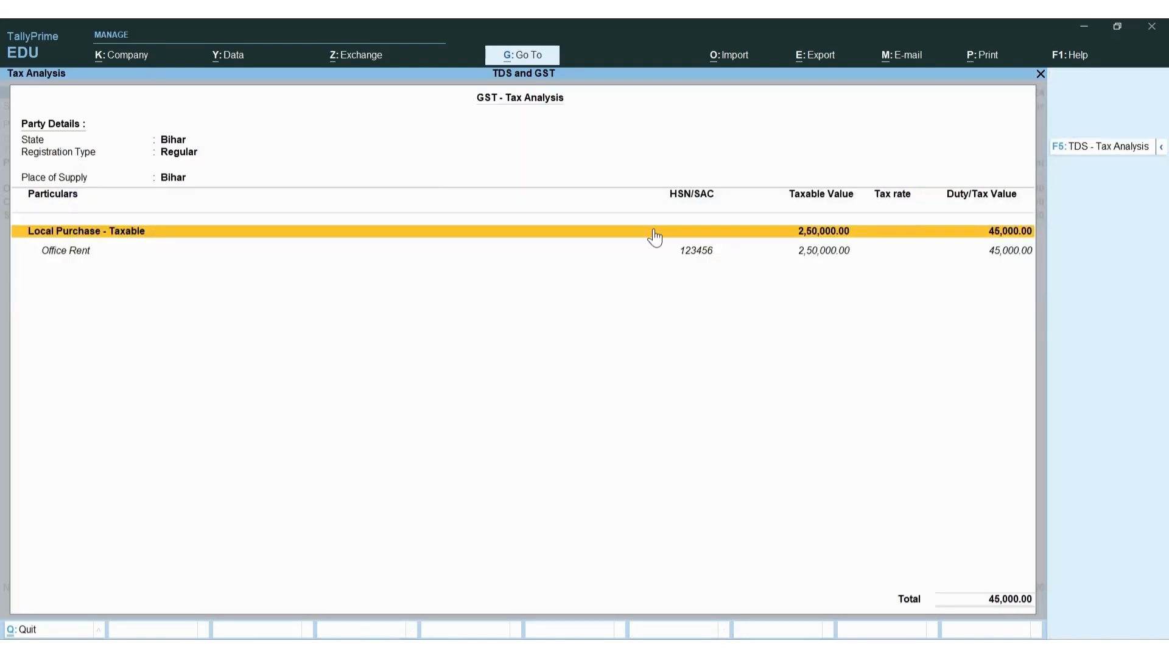
Check the detailed GST Tax Analysis rows for Office Rent and Purchase Value, then close it
key("F5")
key("Escape")
left_click(1161, 148)
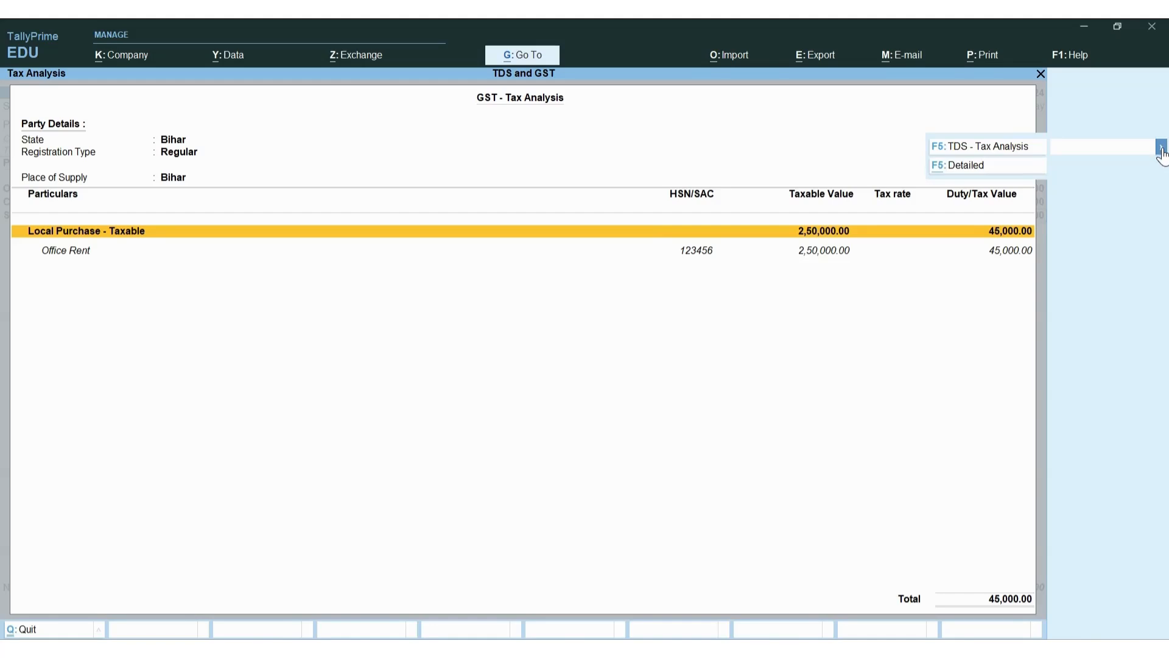
left_click(1020, 171)
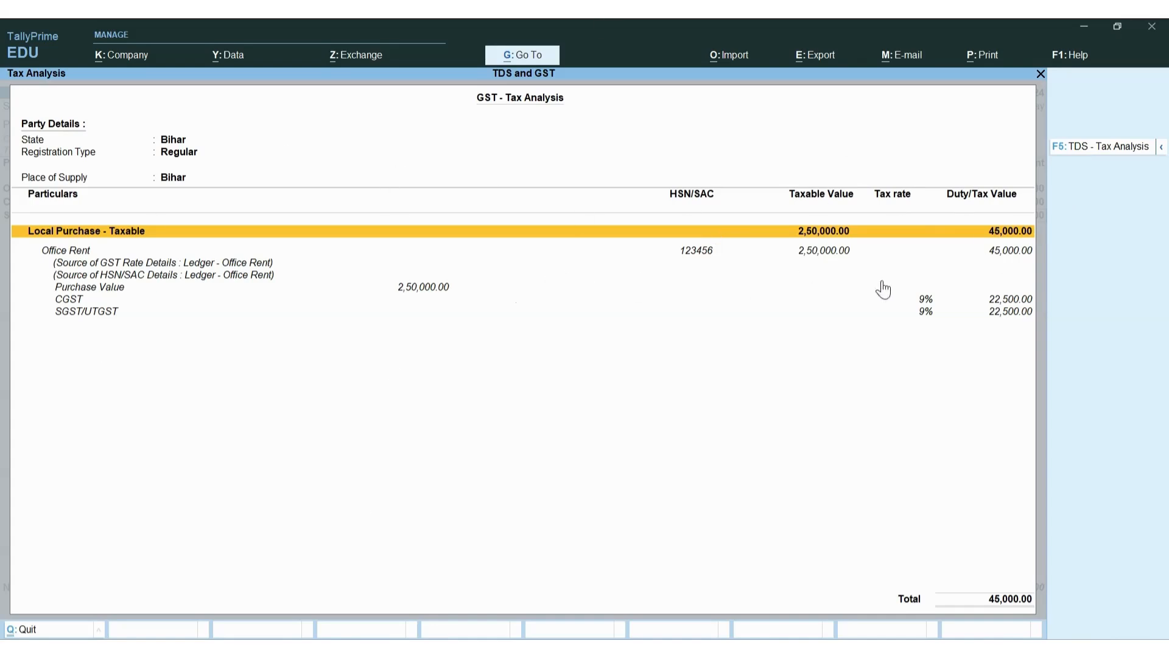
key("Down")
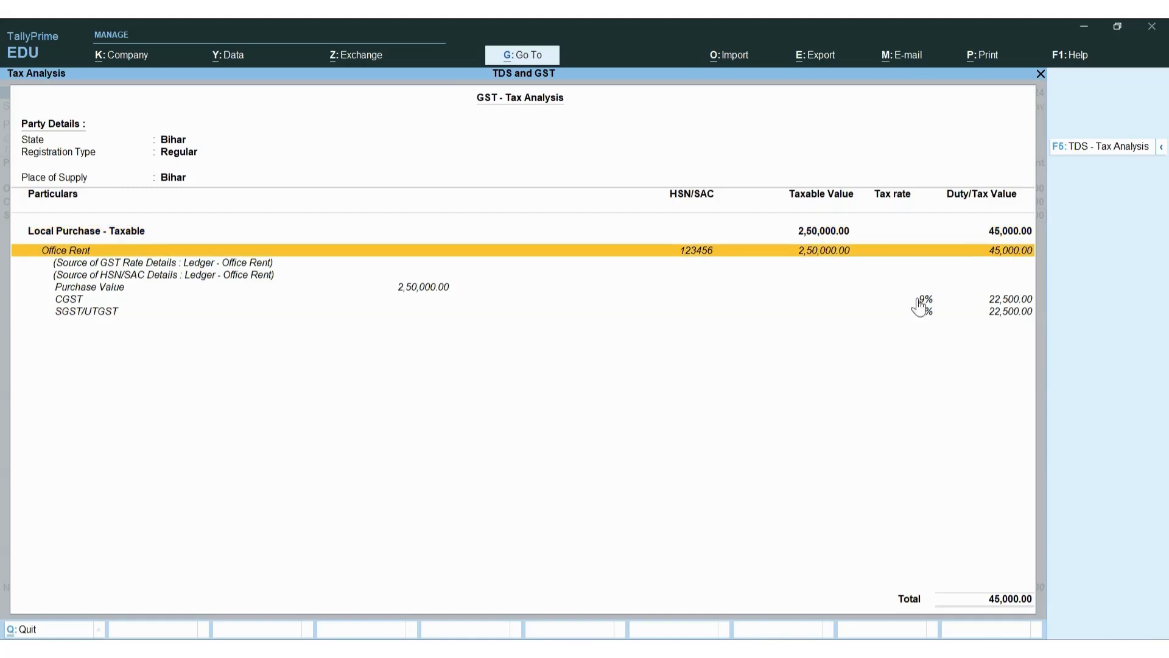
key("Down")
key("Down")
key("Down")
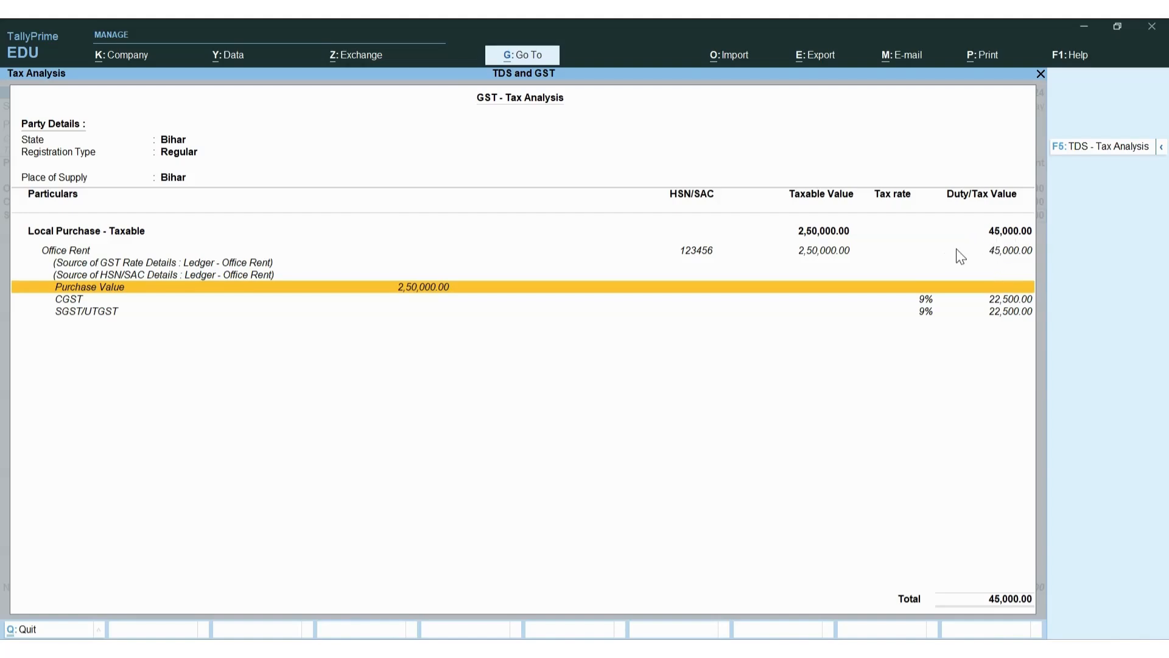
key("Escape")
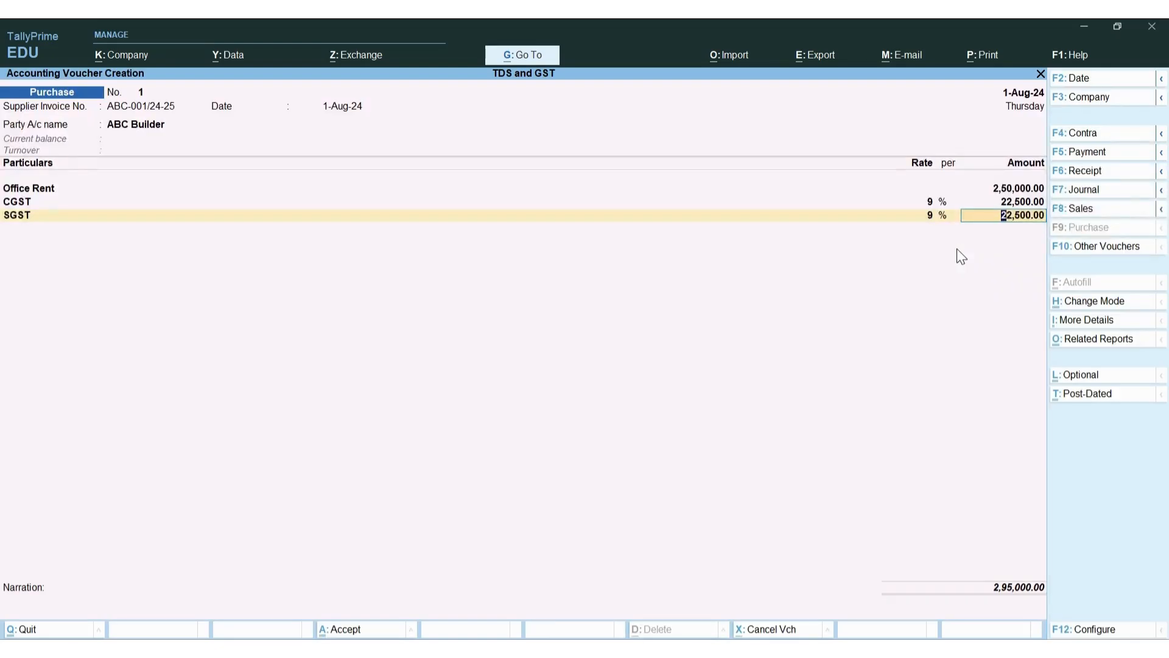
Add a TDS on Rent line of (-)25,000.00, lowering the voucher total to 2,70,000.00
key("Return")
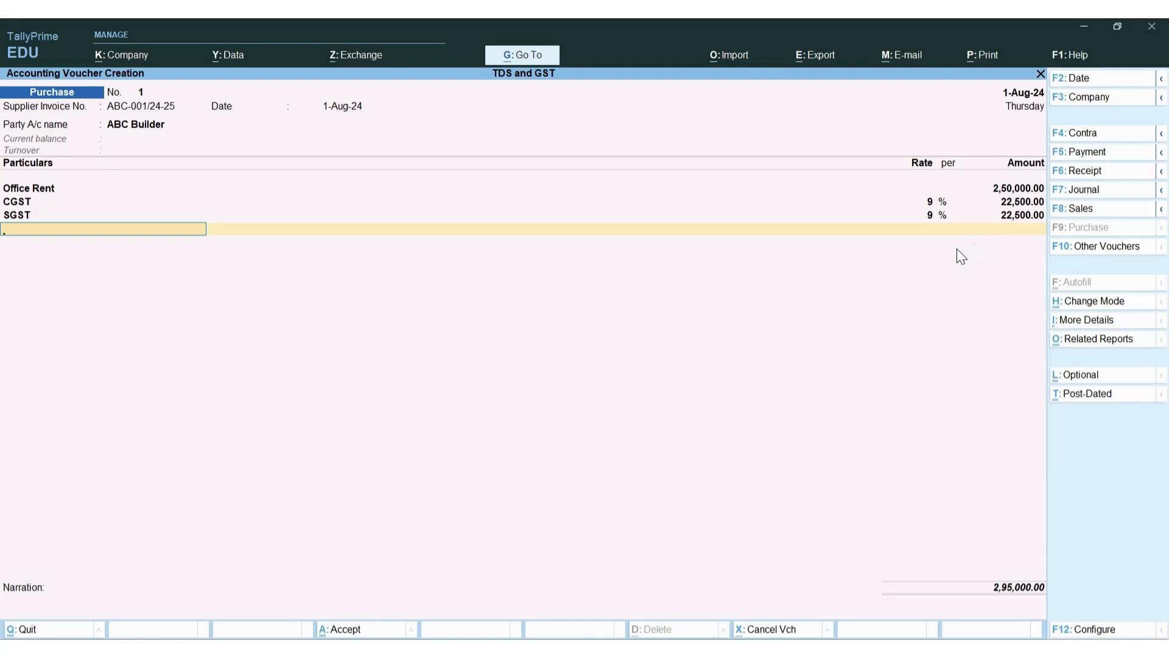
key("space")
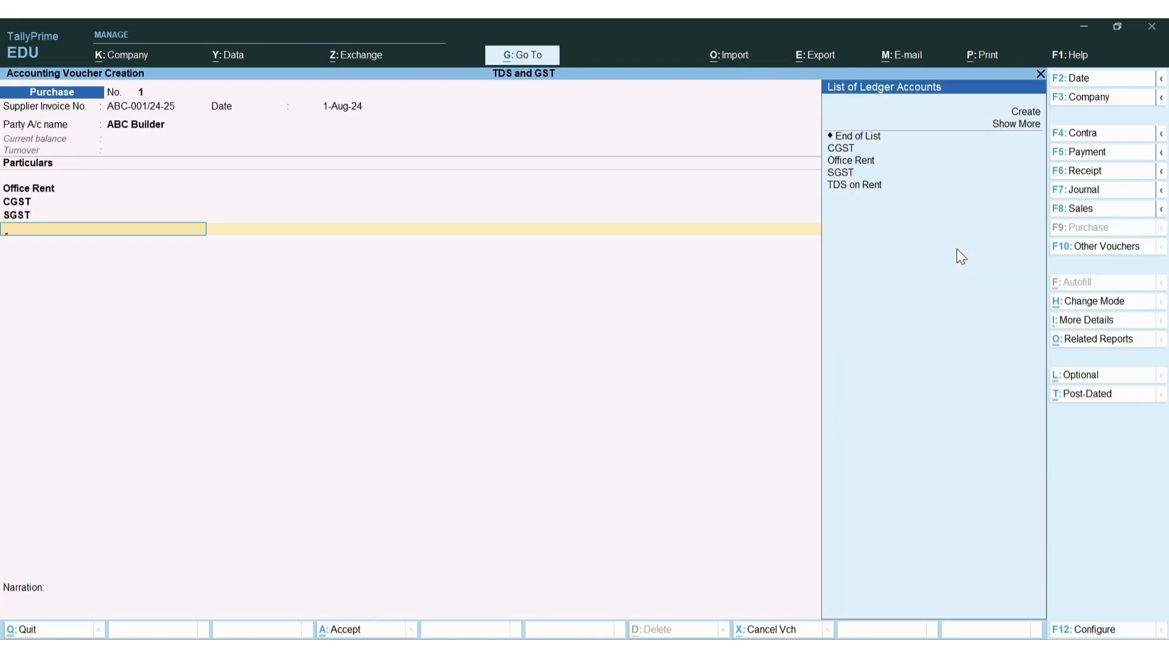
key("Down")
key("Down")
key("Down")
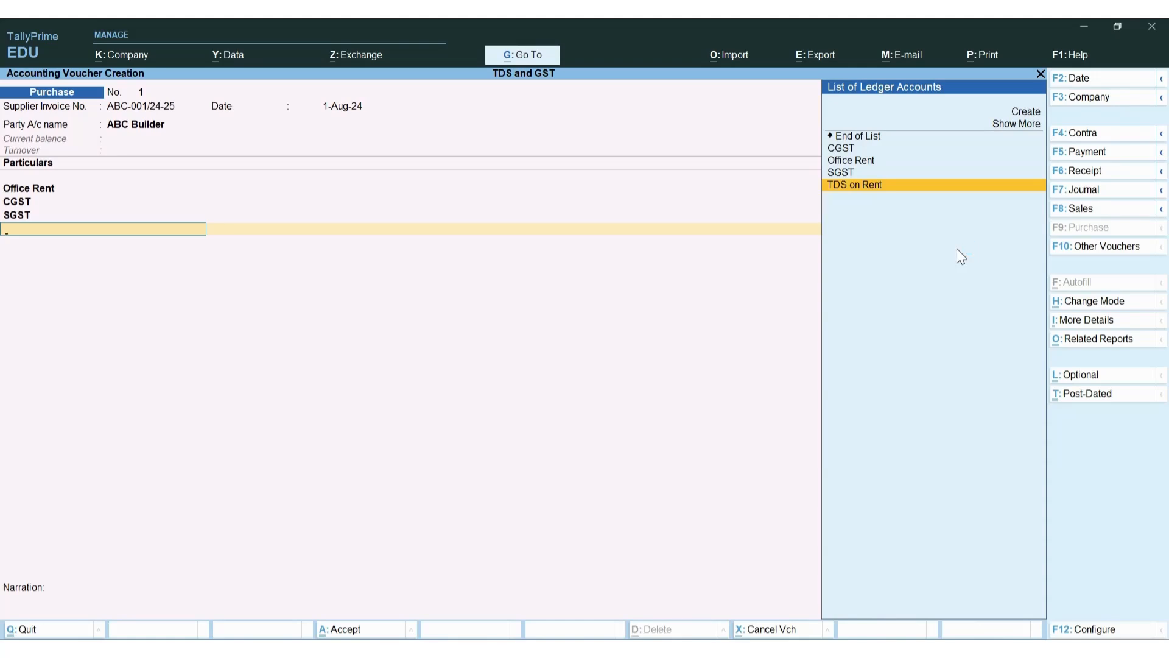
key("Return")
key("Return")
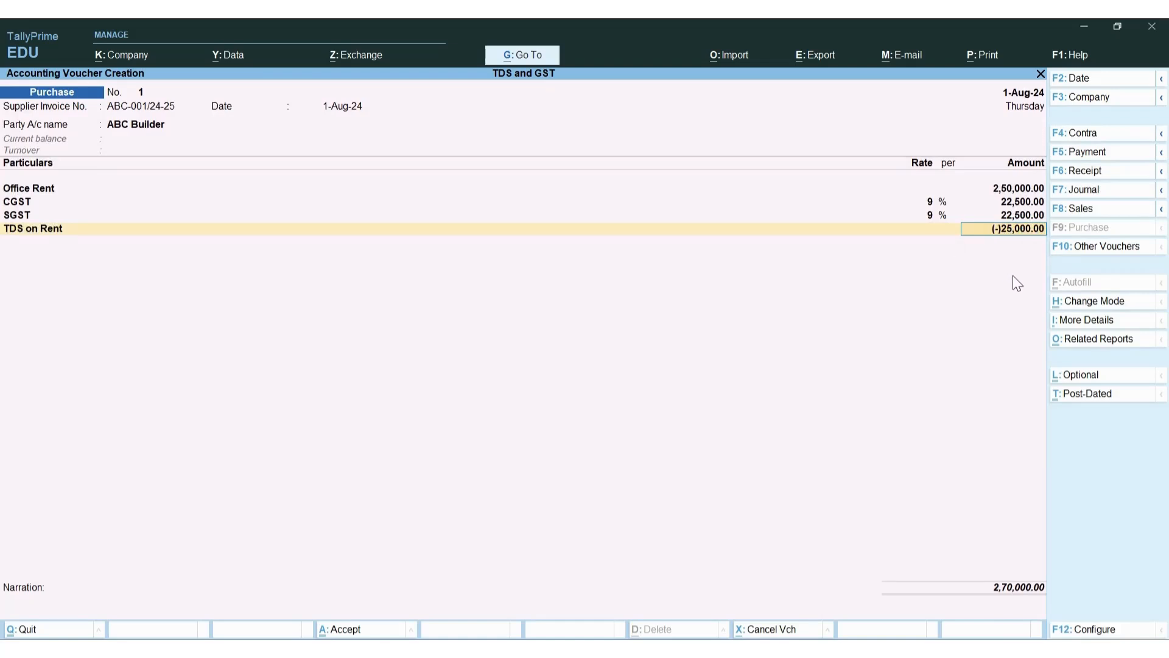
In the Excel workings, enter rent 250000 in H7 and GST formula =H7*18% in H8
key("alt+Tab")
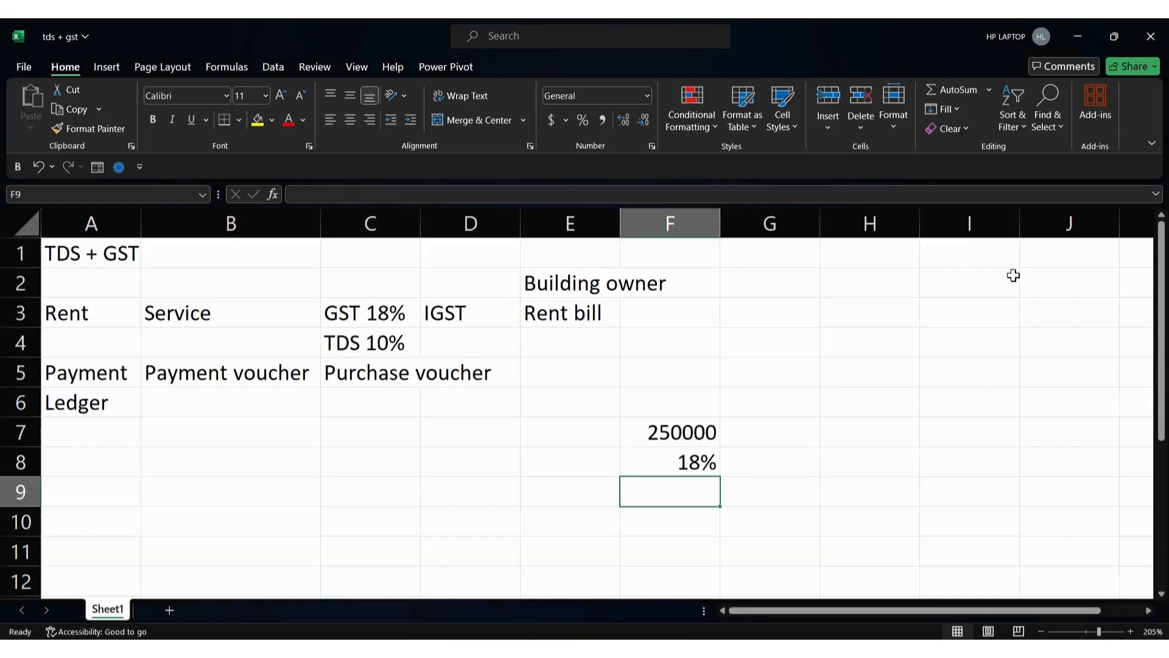
left_click(861, 423)
left_click(714, 433)
left_click(911, 431)
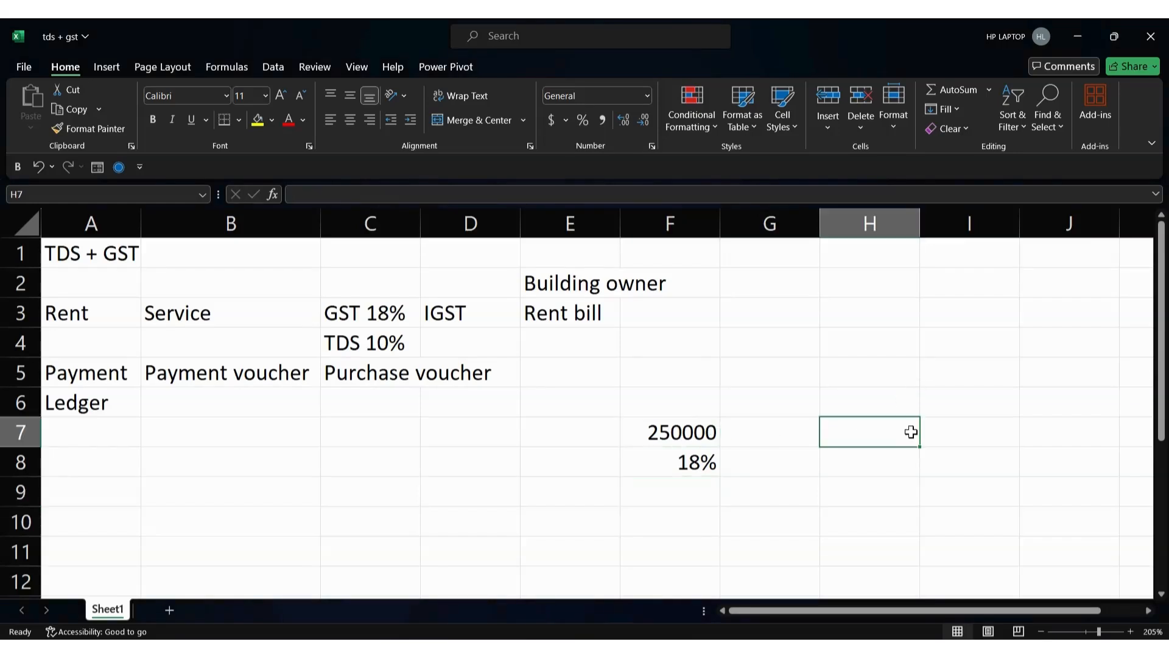
type("250000")
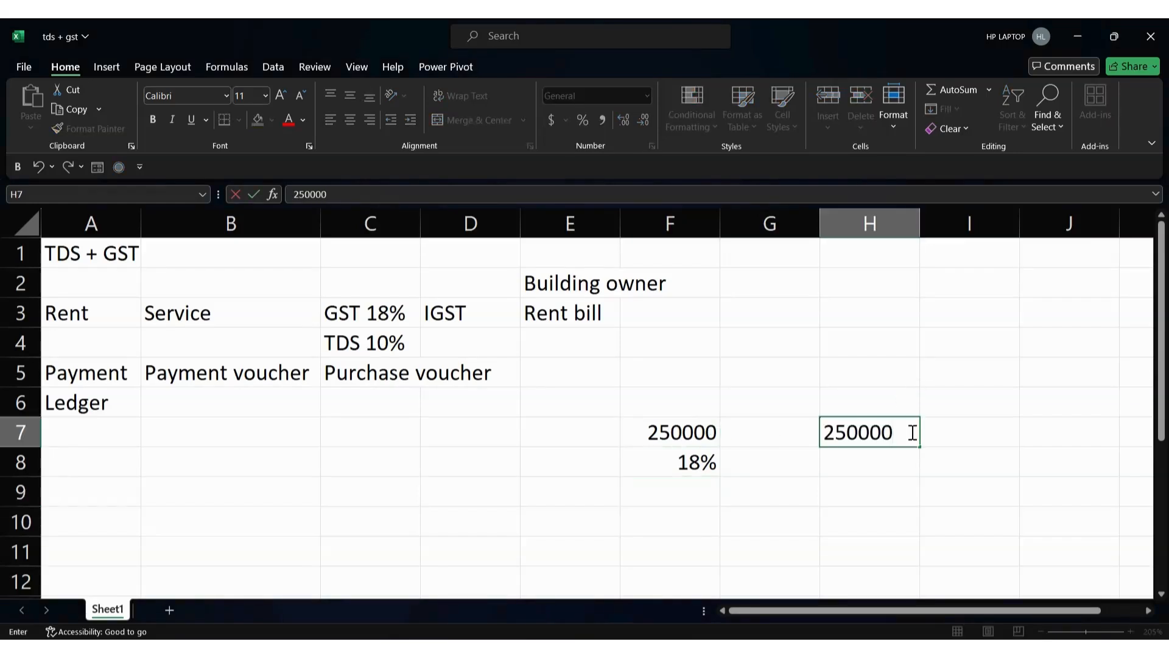
key("Return")
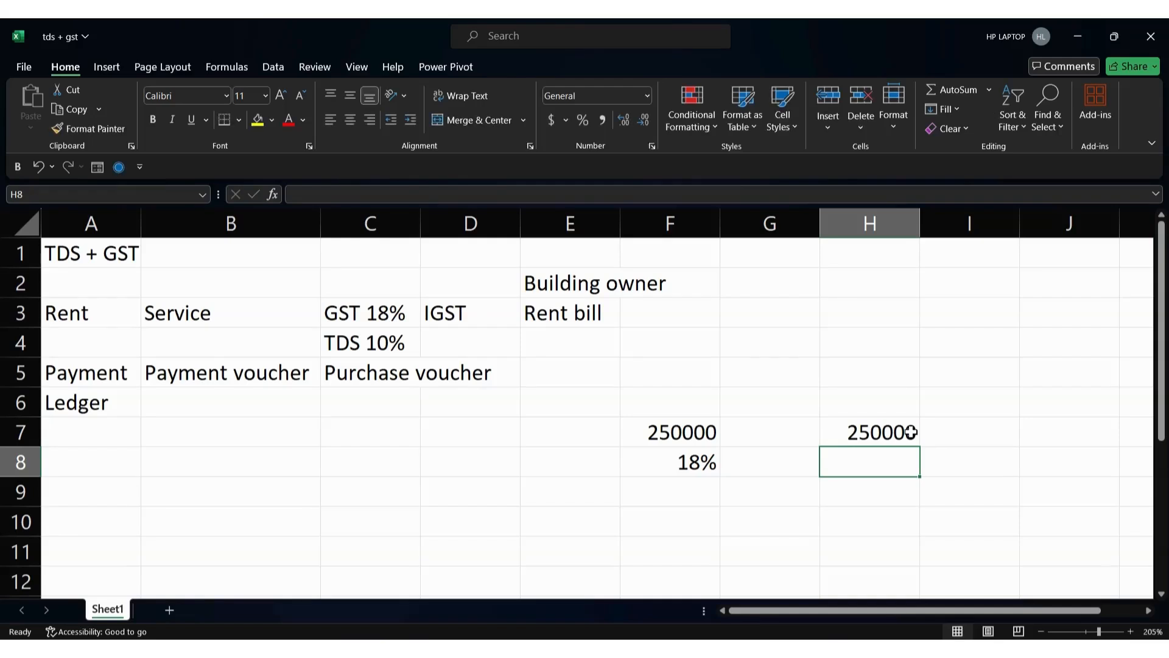
type("=")
left_click(911, 432)
type("*18%")
key("Return")
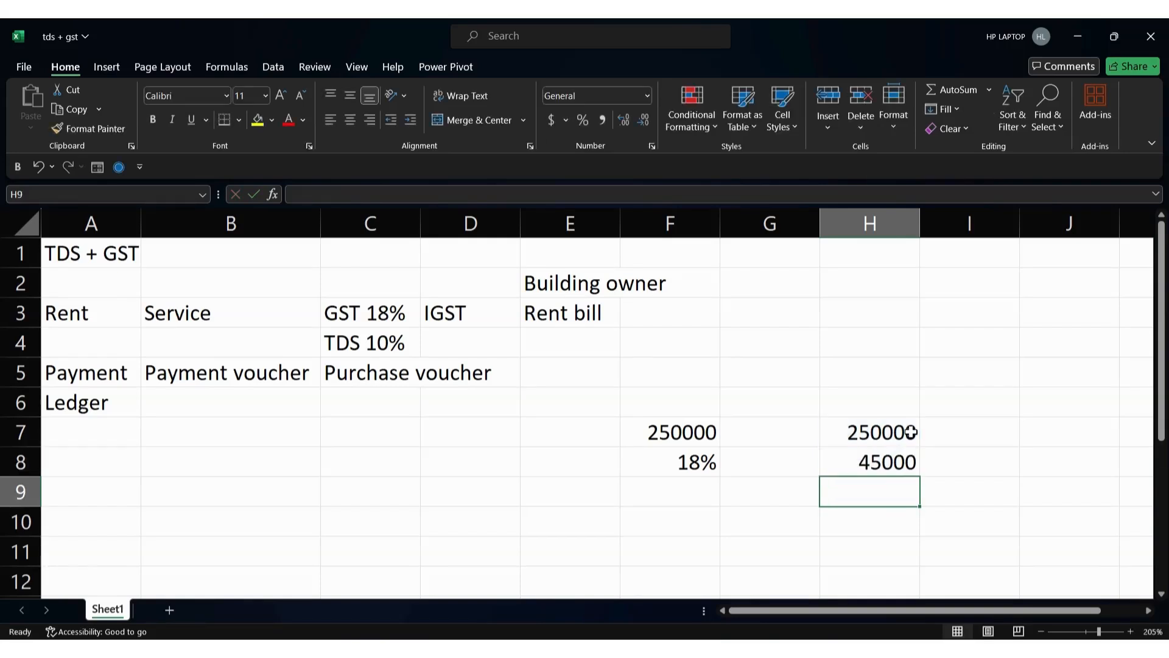
Enter the 295000 total in H9 and label I7 'Payable amount'
key("Up")
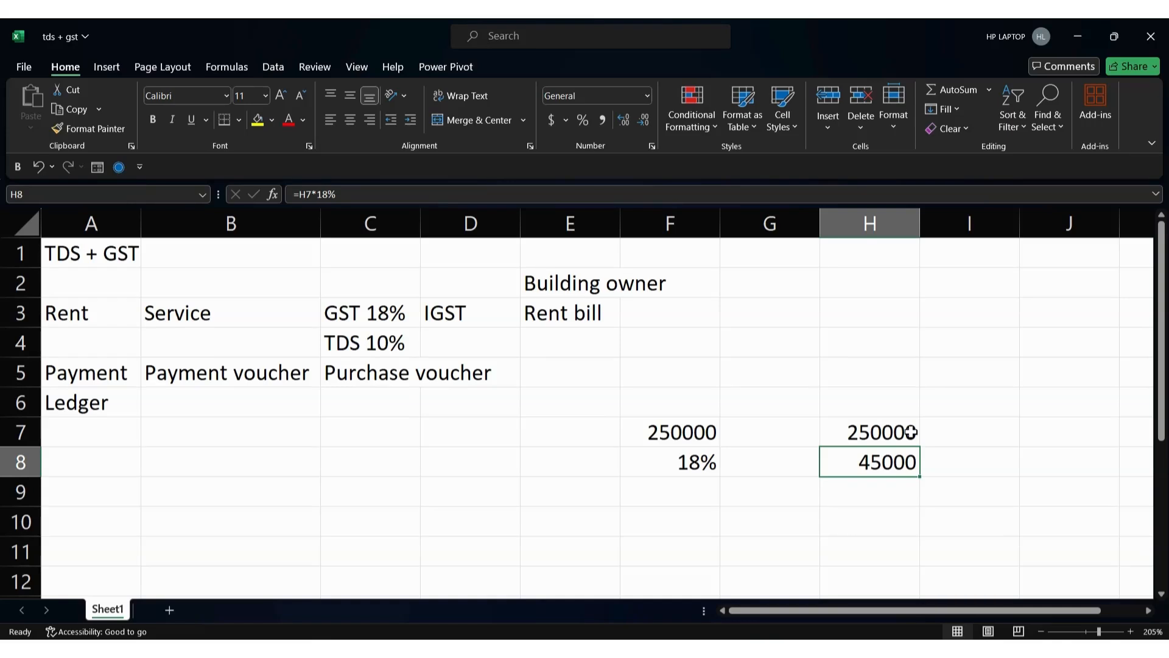
key("Down")
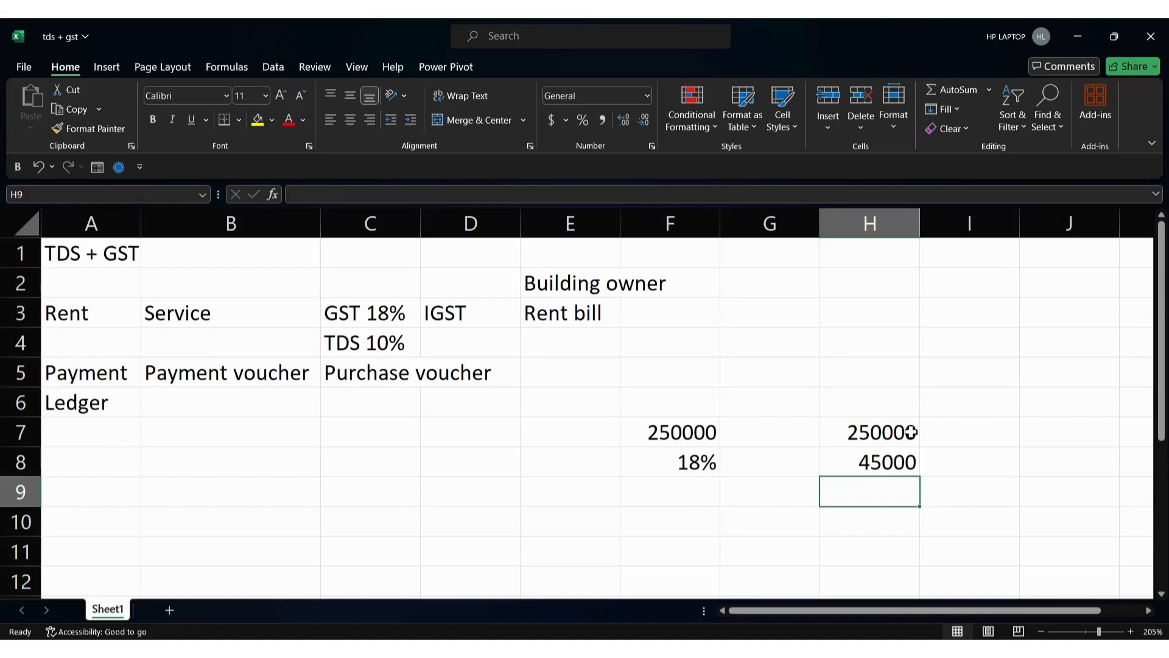
type("295000")
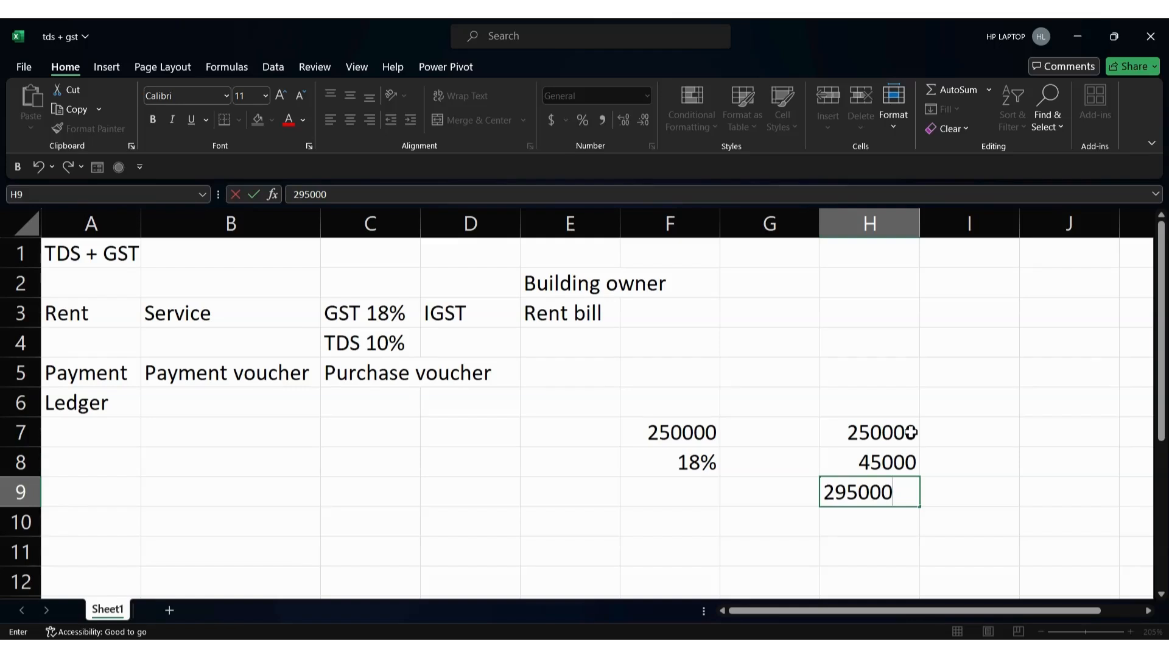
key("Return")
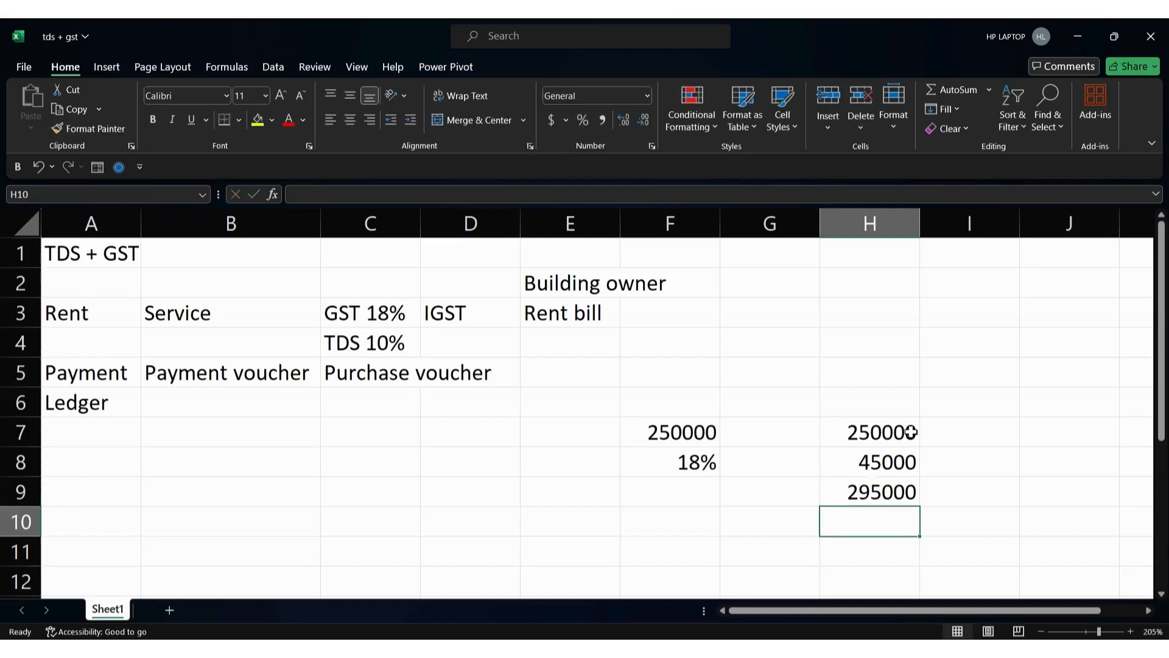
key("Down")
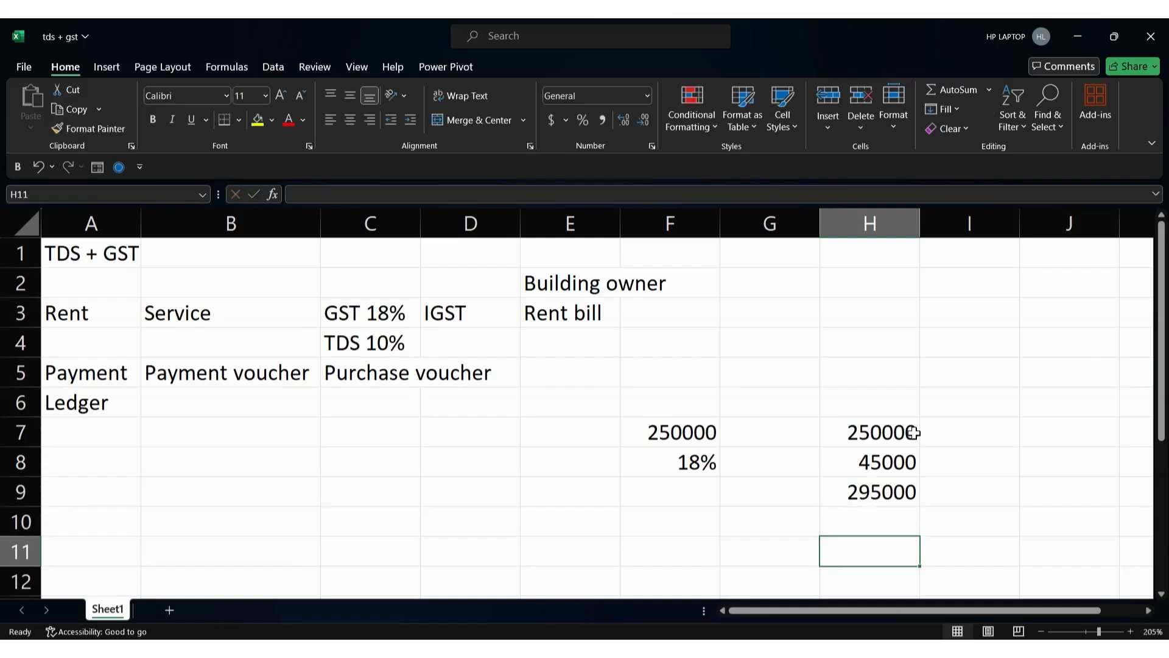
key("Up")
key("Up")
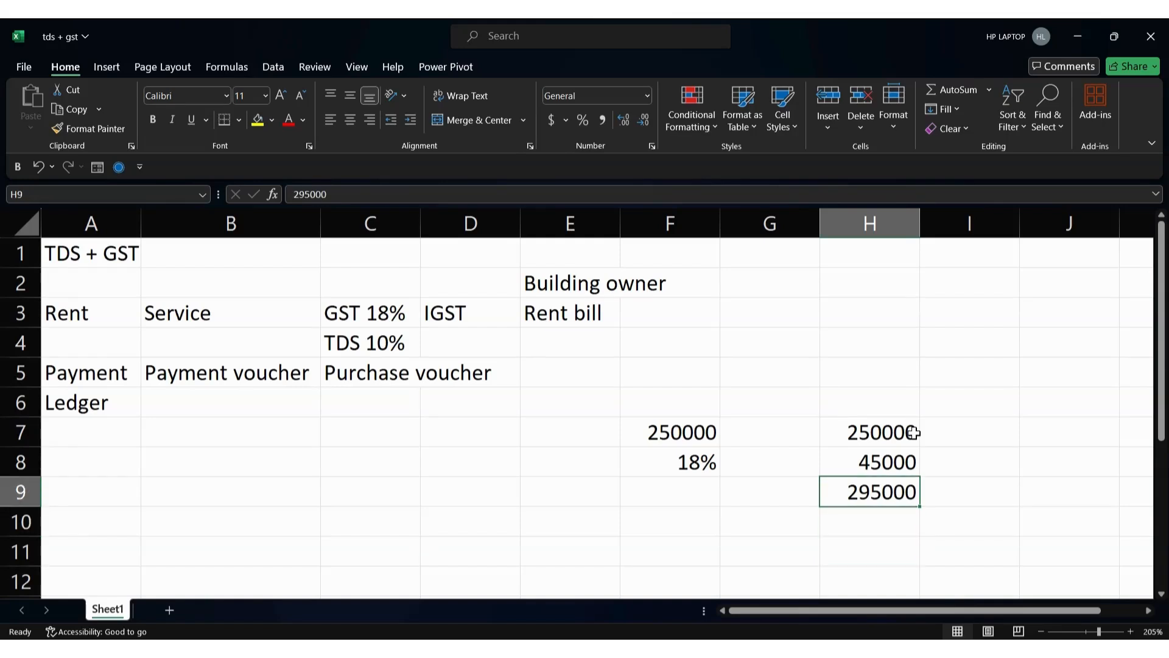
key("Up")
key("Up")
key("Right")
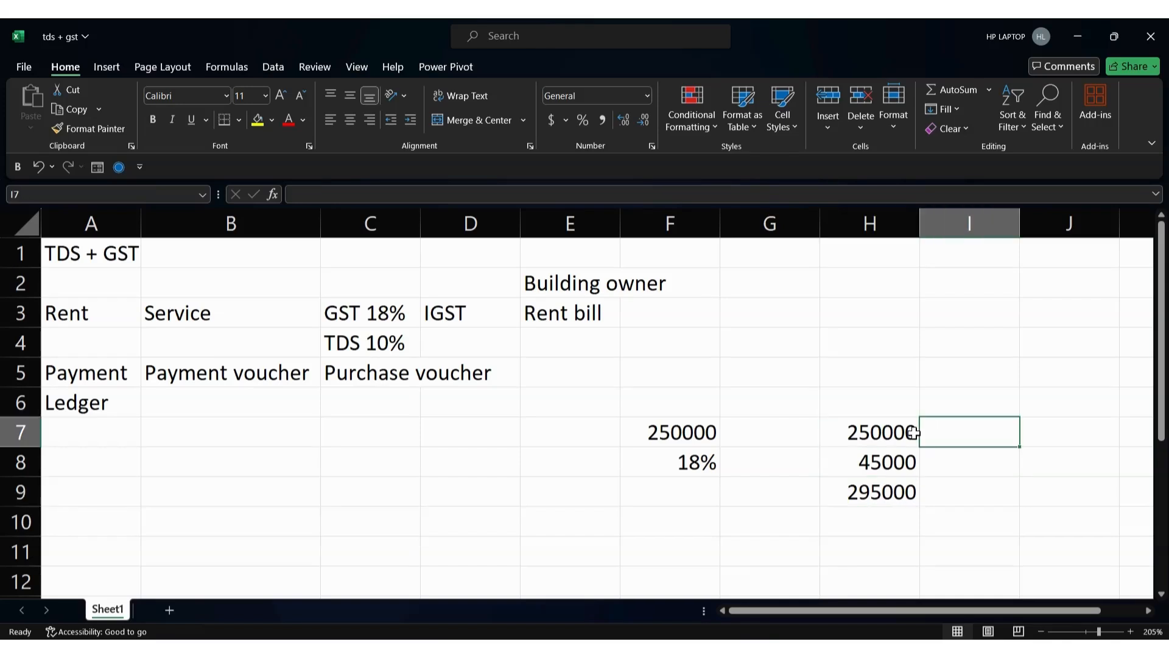
type("Pay")
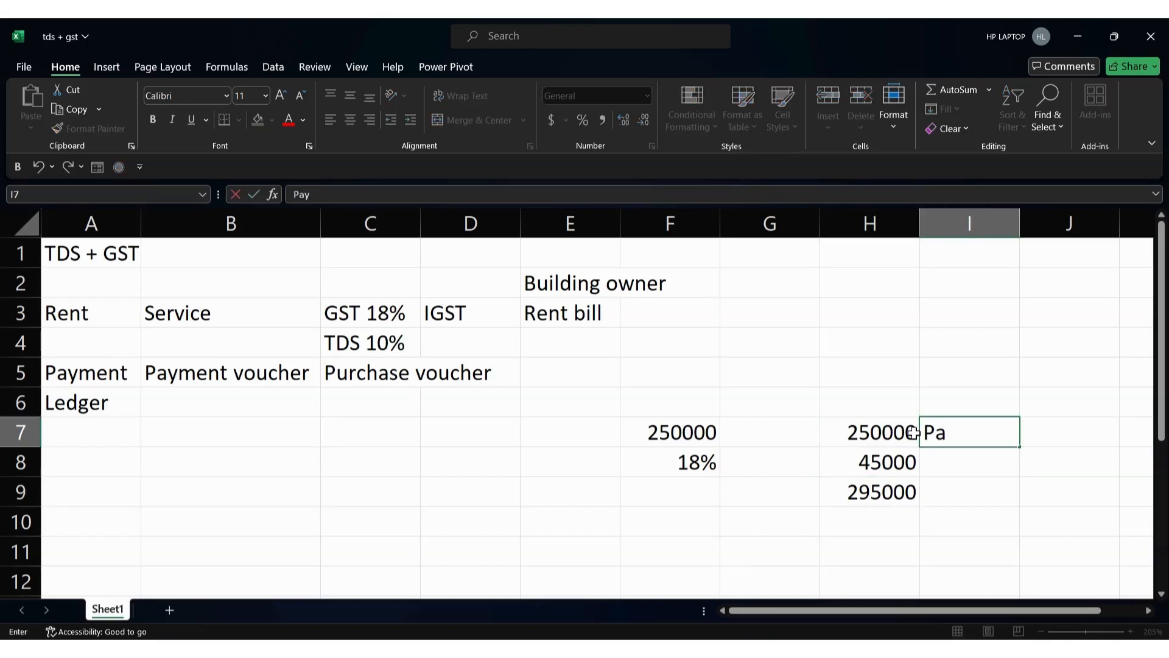
type("able amount")
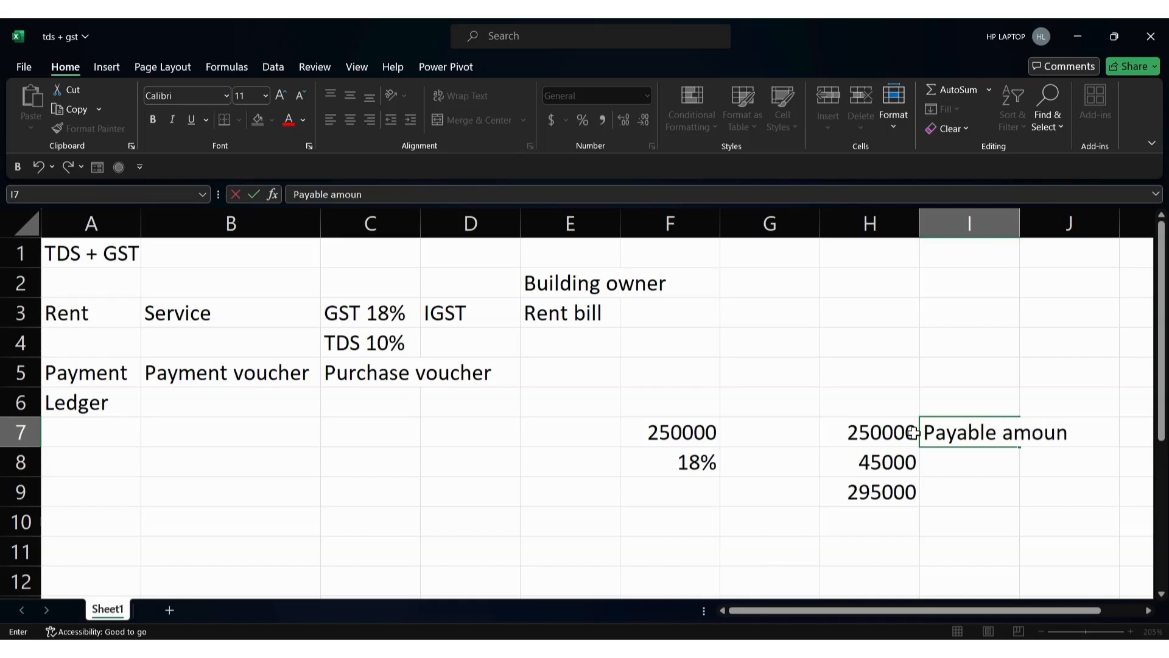
key("Return")
key("Return")
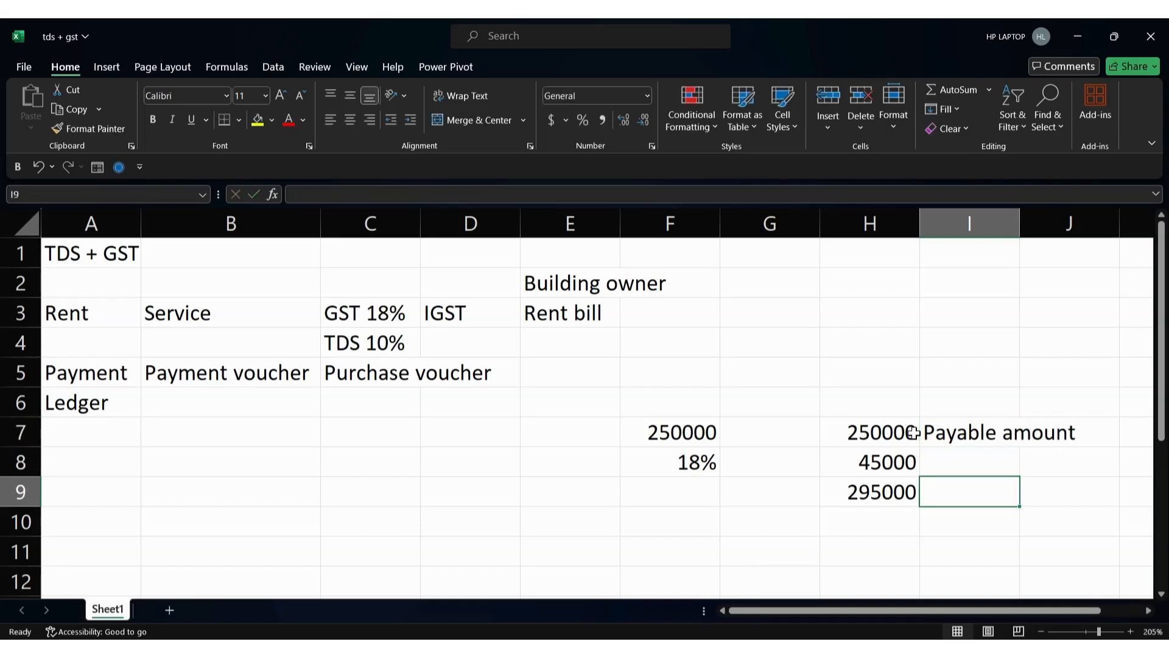
Calculate TDS of 25000 in H11 with =H7*10%, then return to TallyPrime
left_click(879, 492)
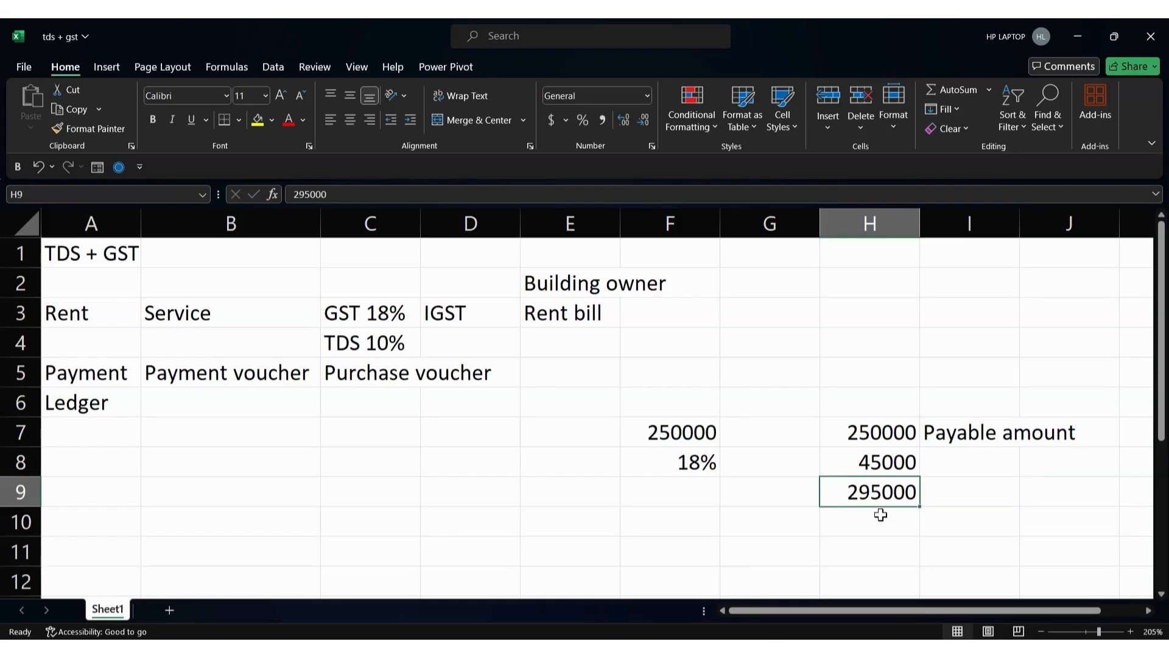
left_click(881, 512)
left_click(877, 436)
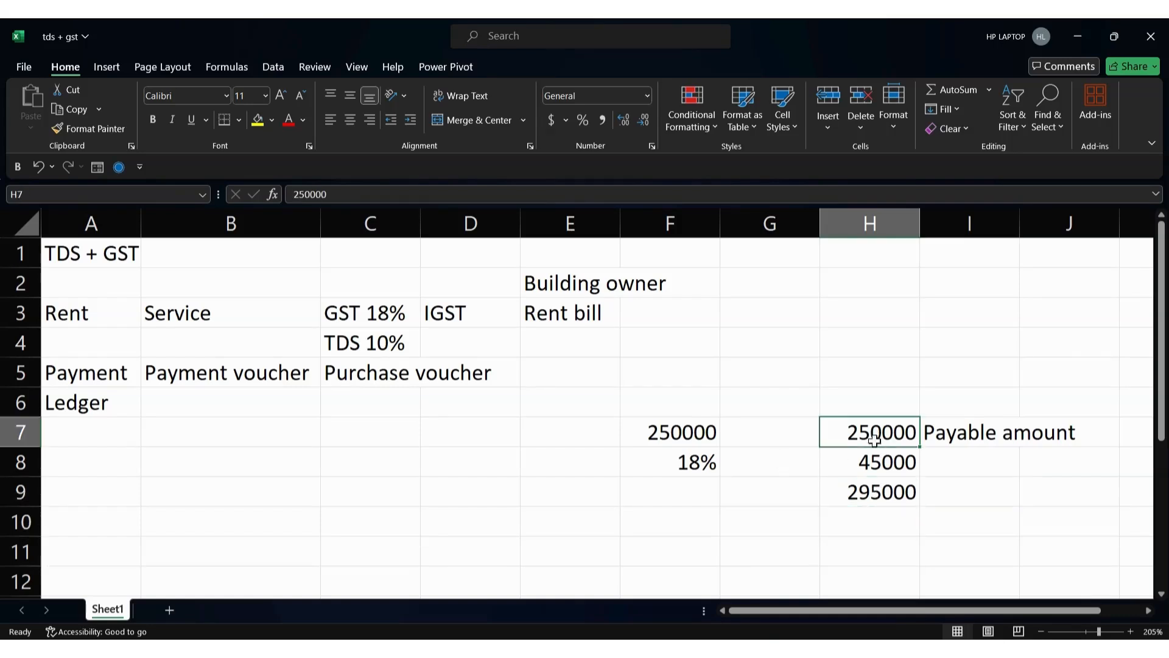
left_click(864, 524)
left_click(854, 553)
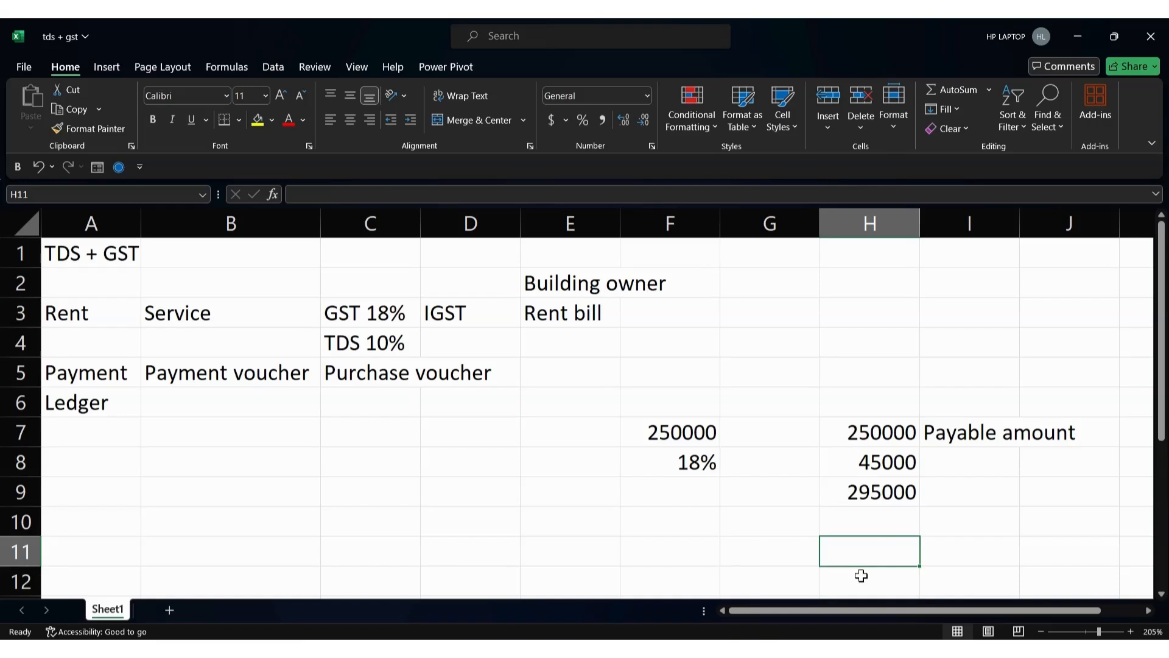
type("=")
key("Up")
key("Up")
key("Up")
key("Up")
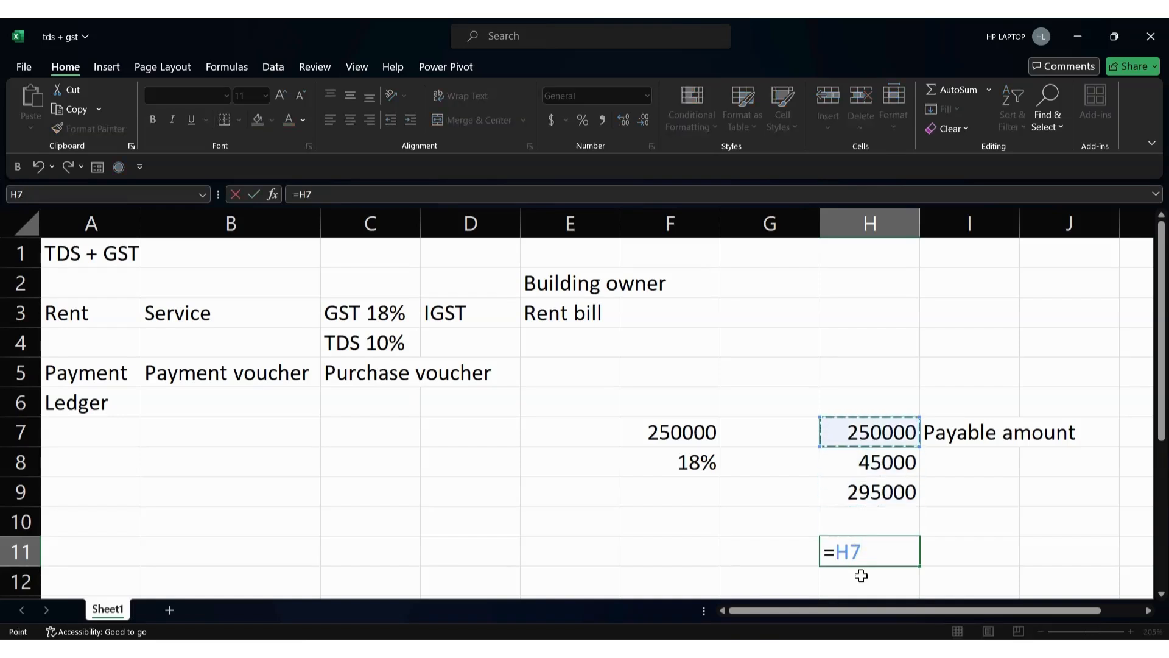
type("*10")
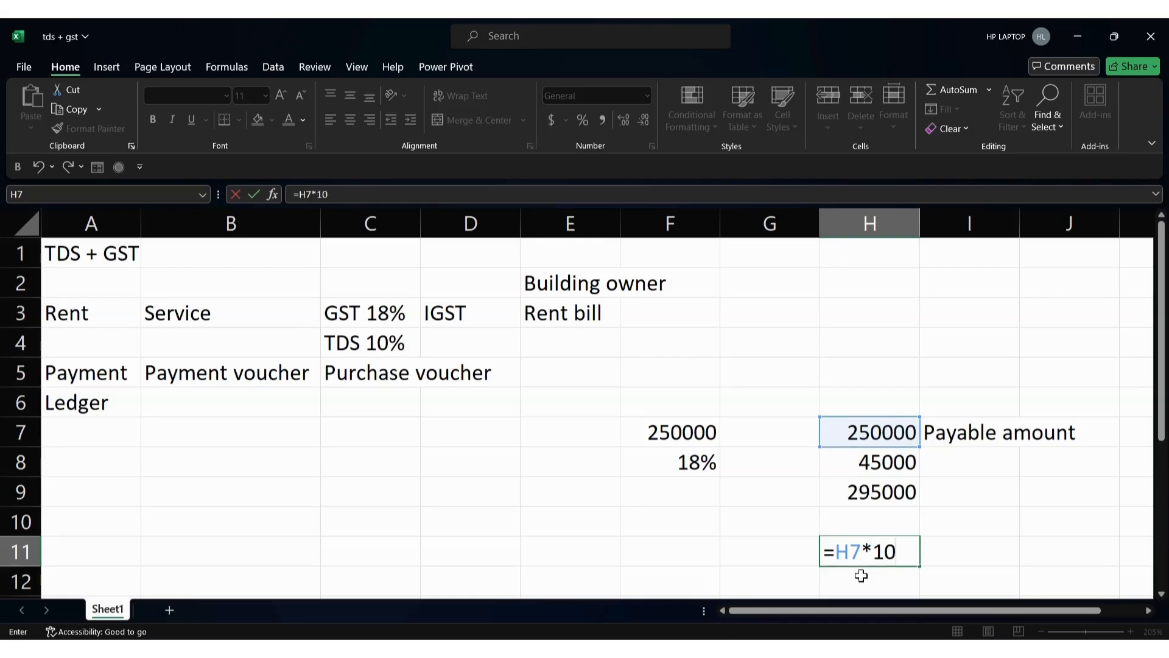
type("%")
key("Return")
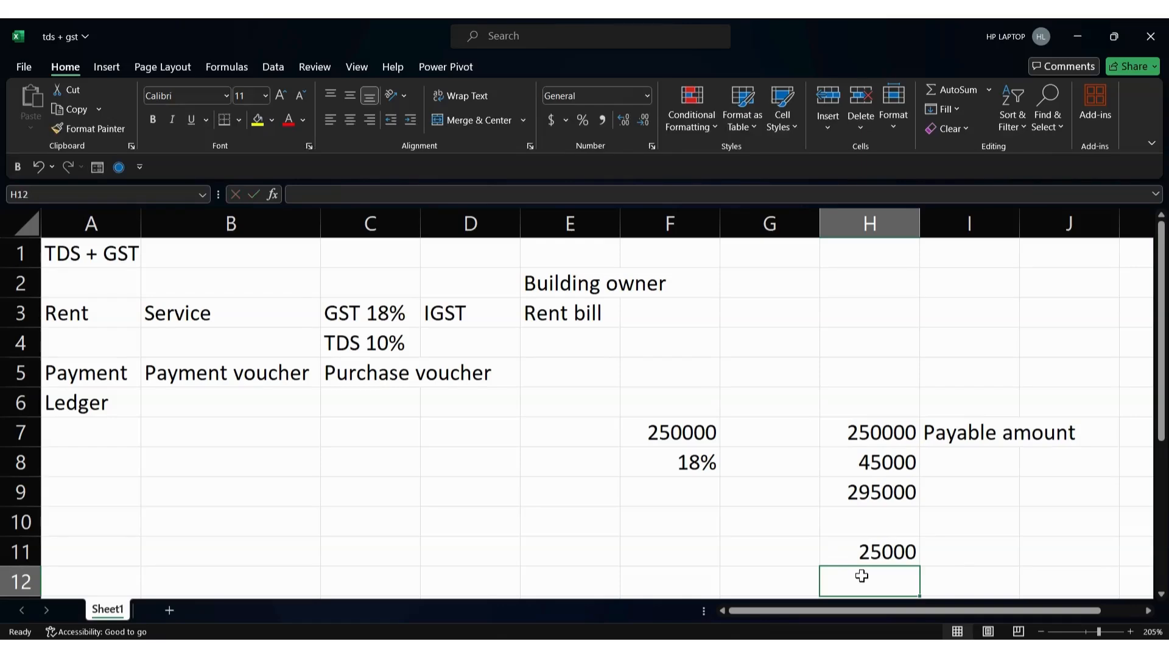
left_click(878, 553)
key("alt+Tab")
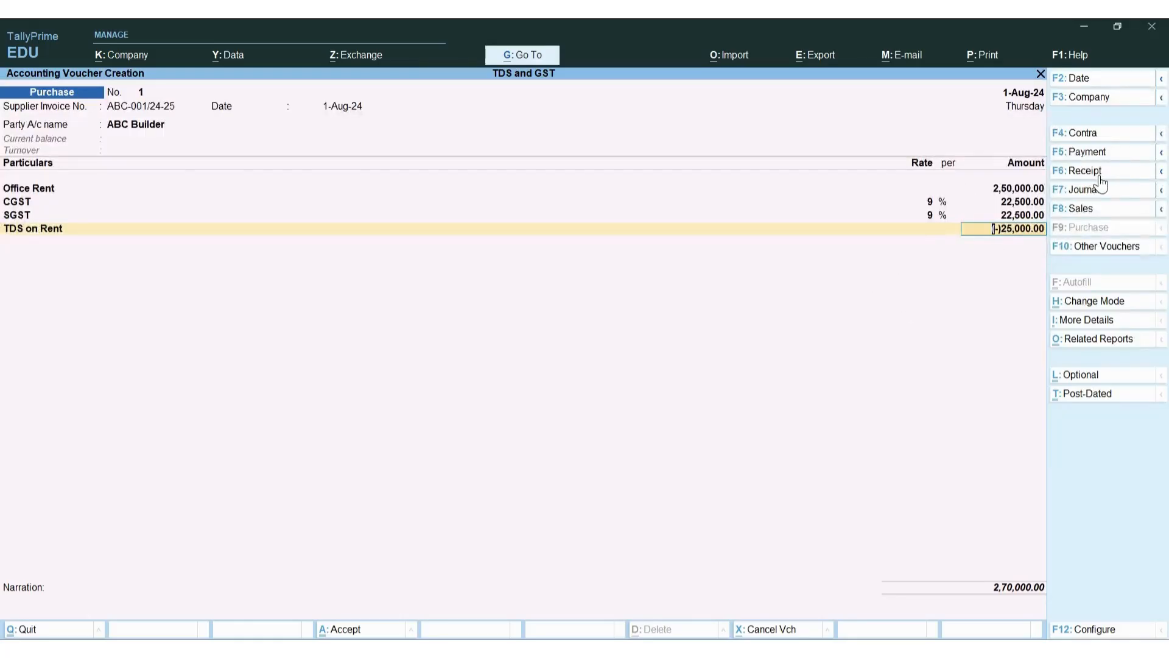
Allocate ABC Builder's bill-wise details as New Refs ABC-001/24-25 (2,95,000.00 Cr) and TDS/Rent (25,000.00 Dr)
left_click(998, 233)
key("Return")
key("Return")
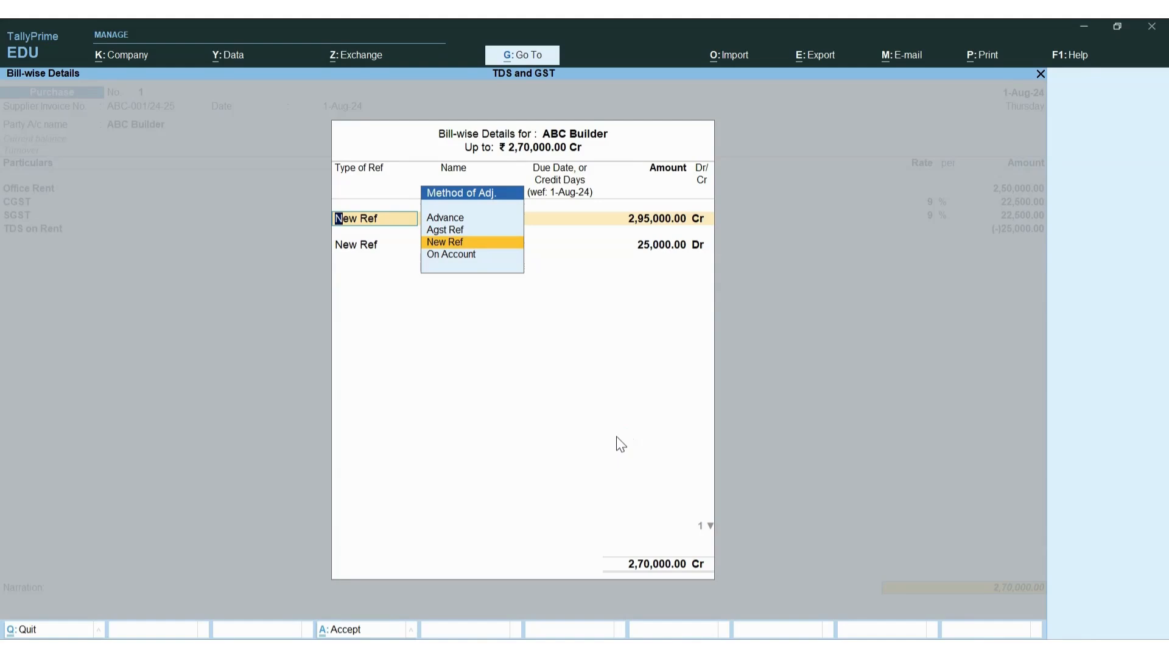
key("Return")
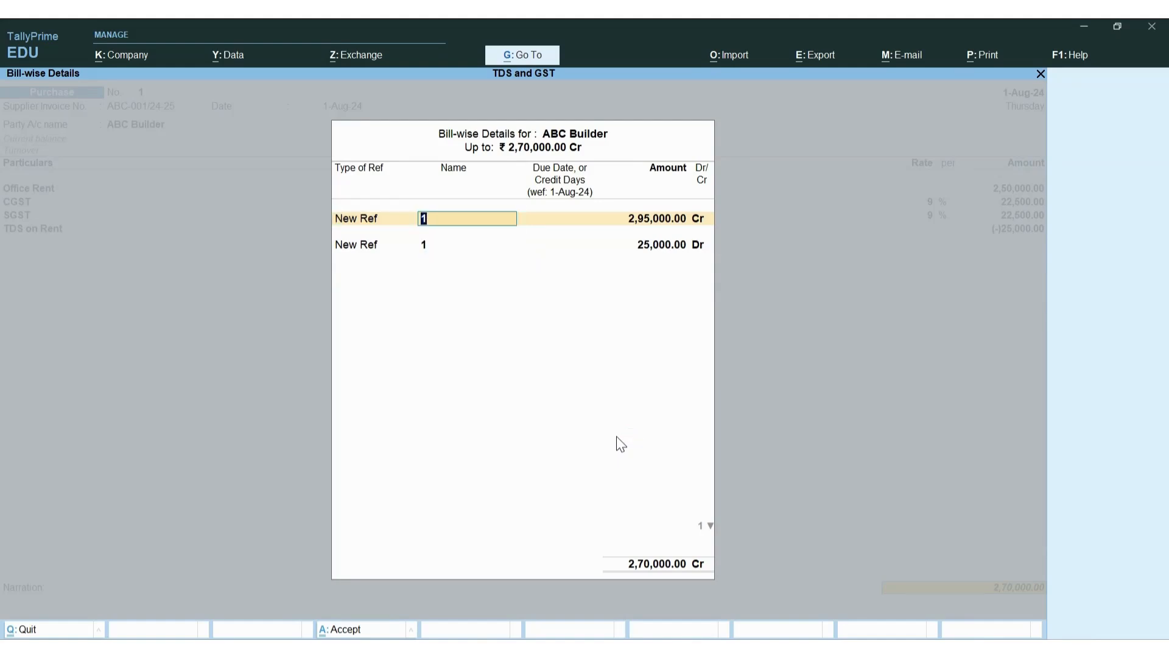
type("ABC-001/24-25")
key("Return")
key("Return")
key("Return")
key("Return")
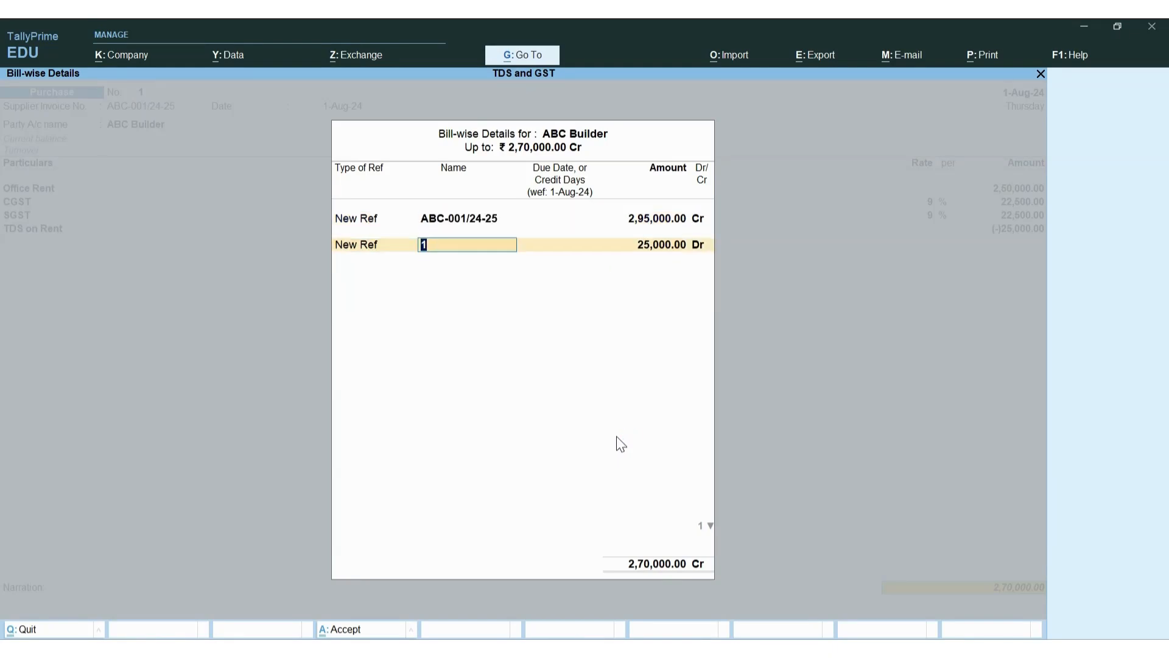
type("TDS/Rent")
key("Return")
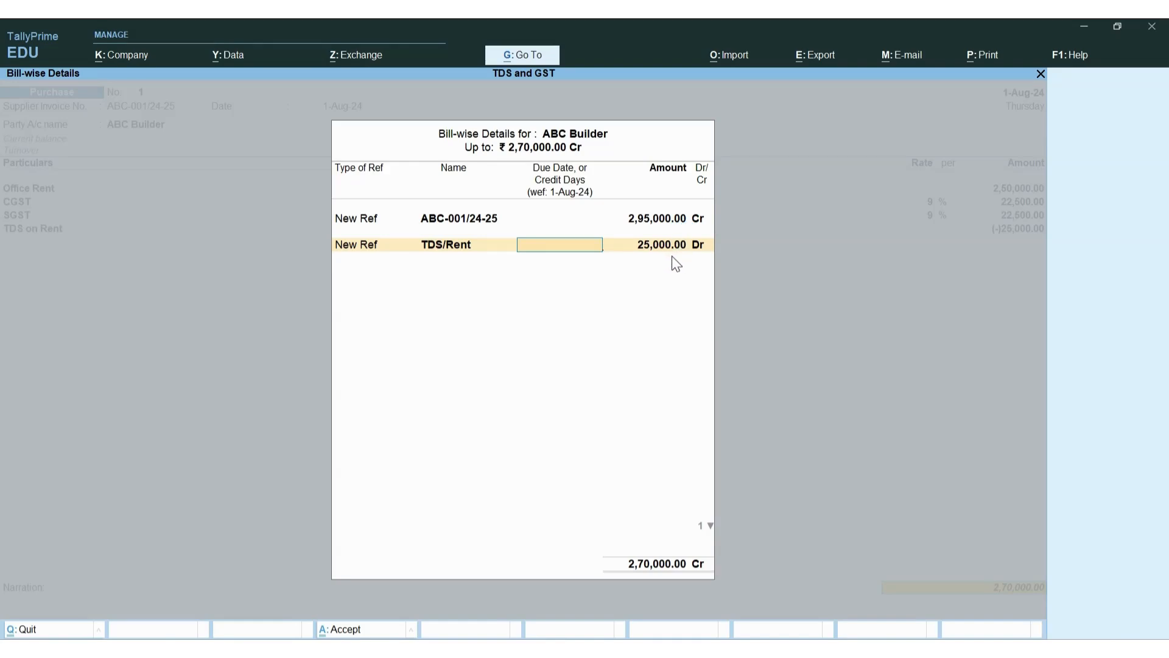
key("Return")
key("Return")
key("Return")
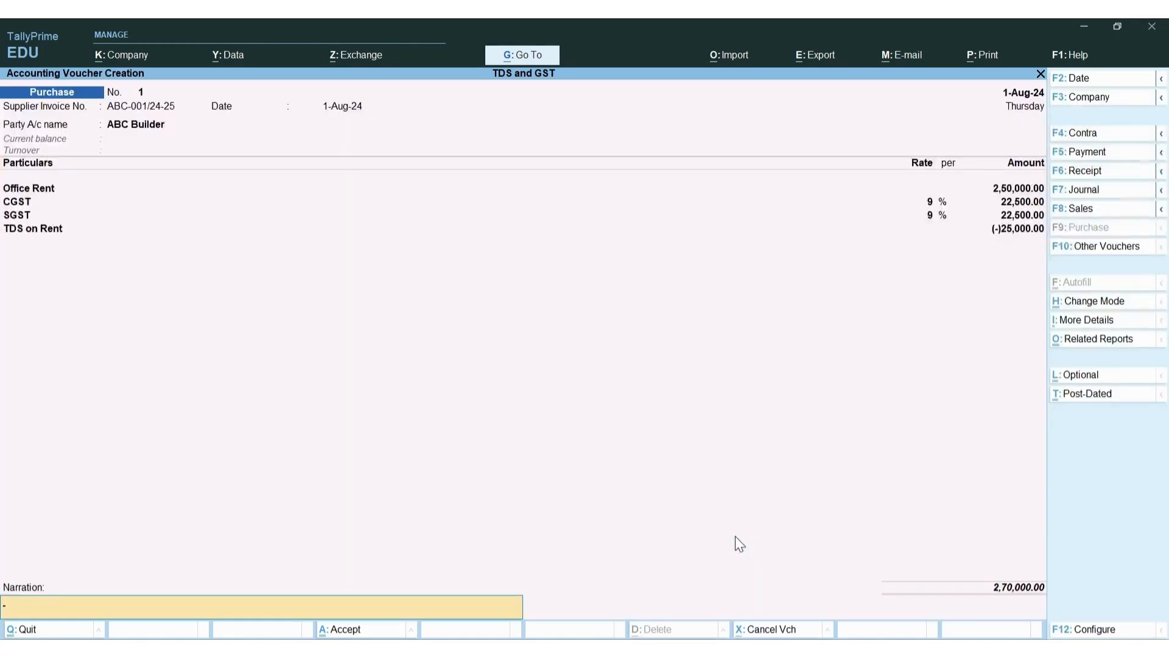
Save purchase voucher No. 1 and open the Day Book
key("Return")
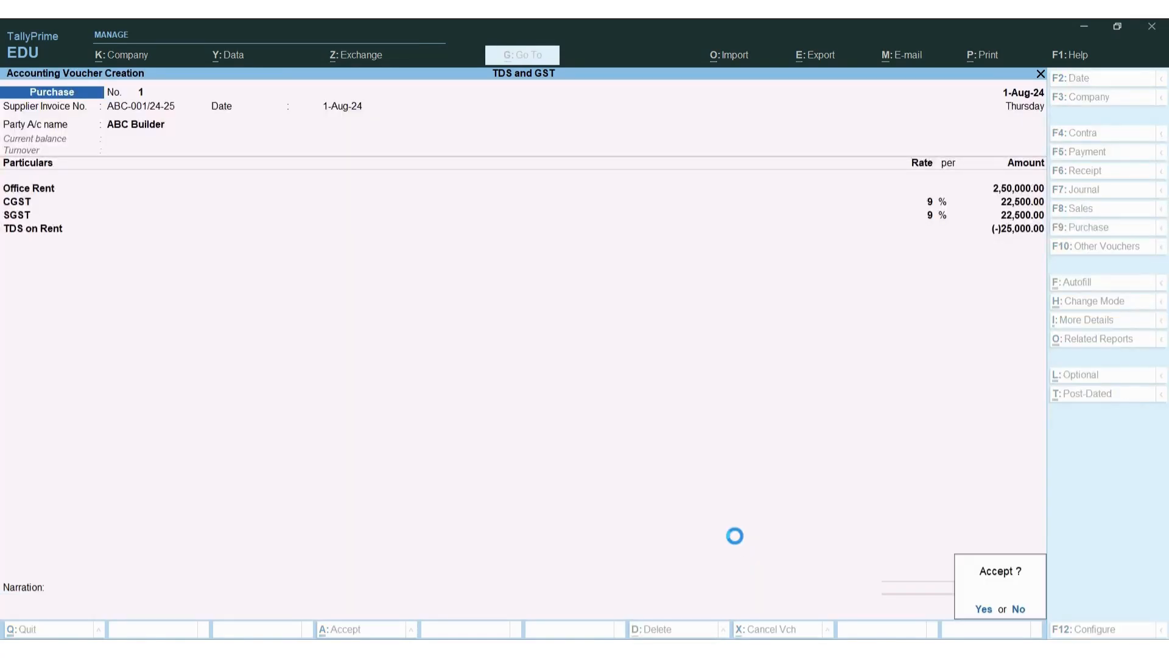
key("y")
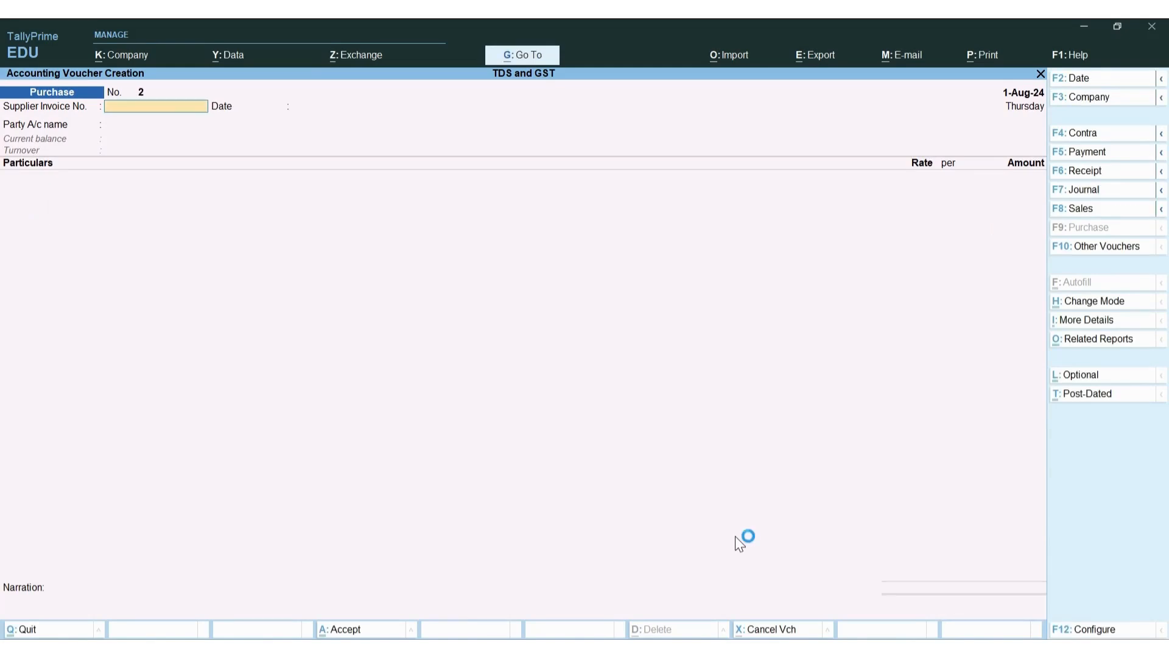
key("Escape")
key("Down")
key("Return")
key("Return")
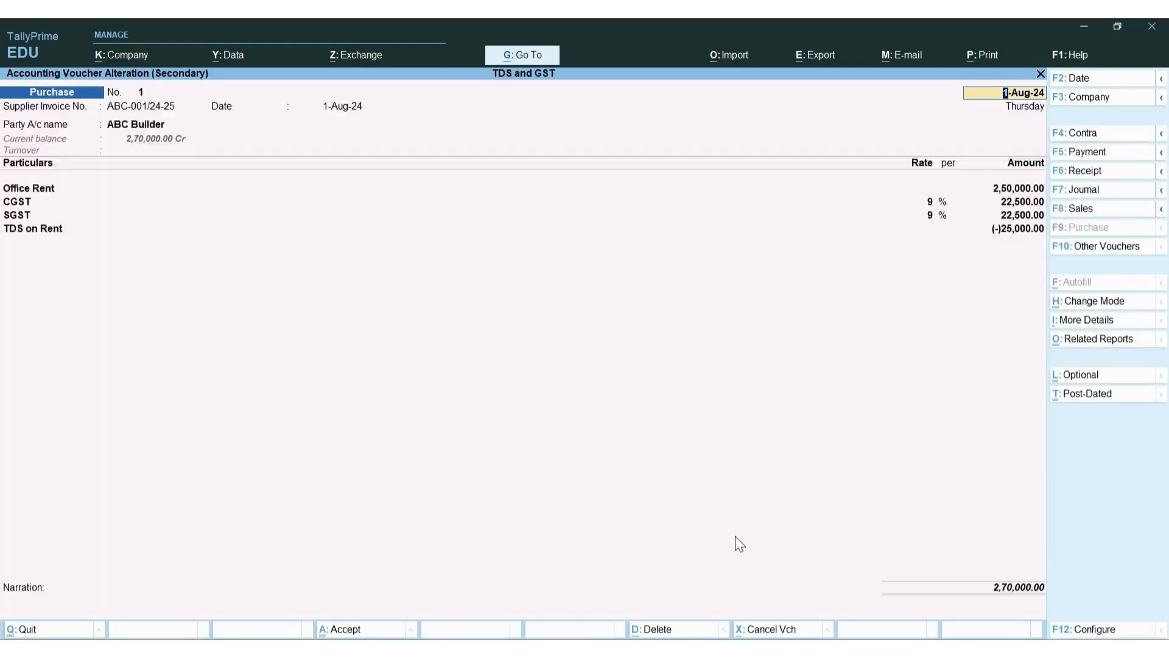
Review the voucher's GST and TDS tax analysis (Rent 25,000.00 at 10%), then quit to the Day Book
key("ctrl+o")
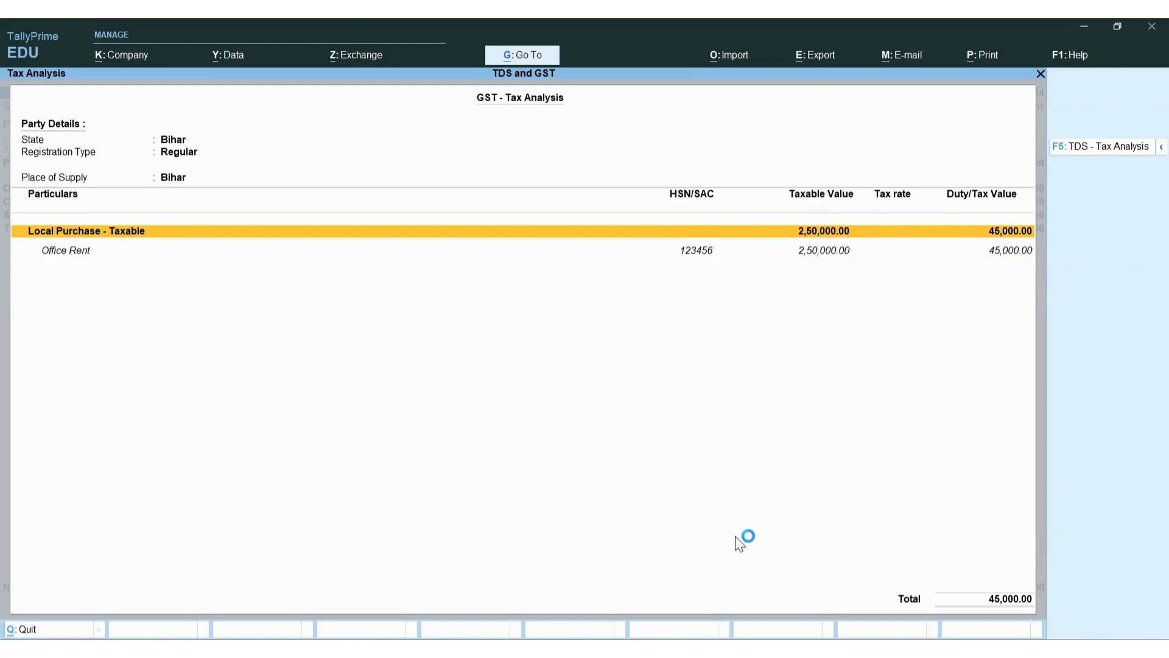
key("F5")
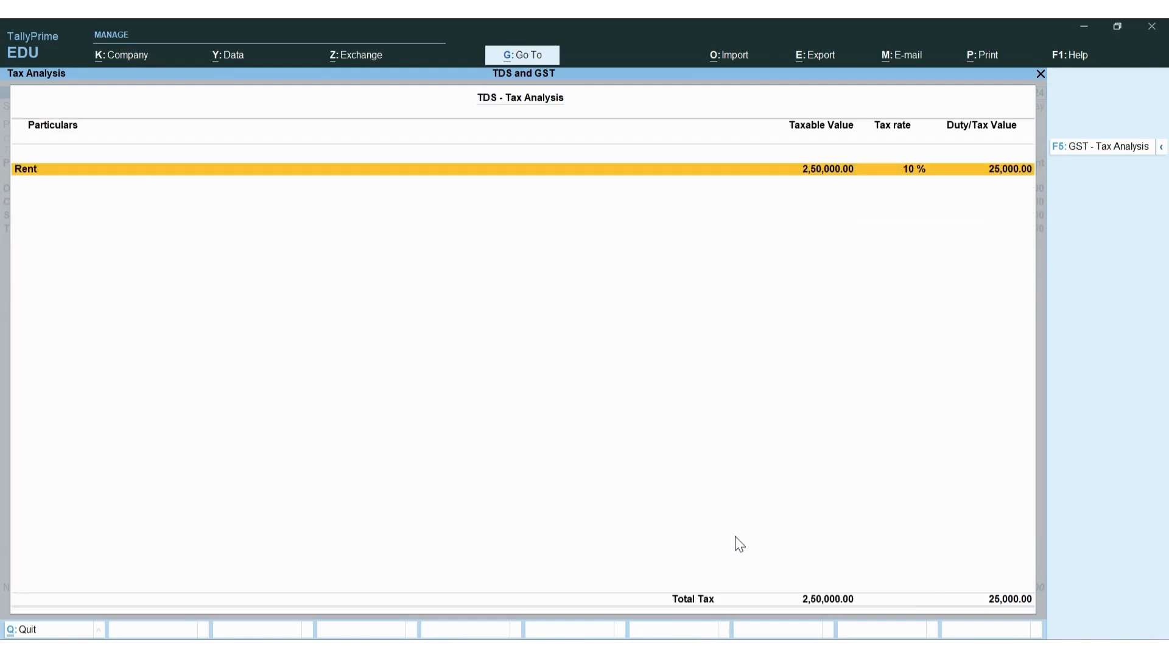
key("Escape")
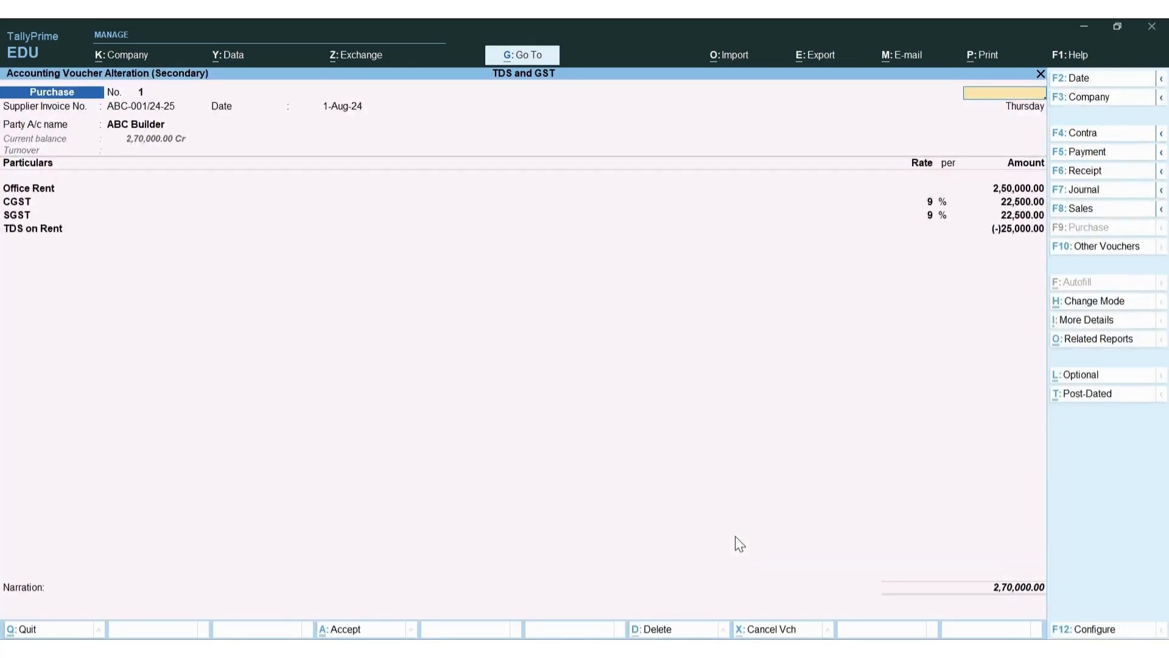
key("Escape")
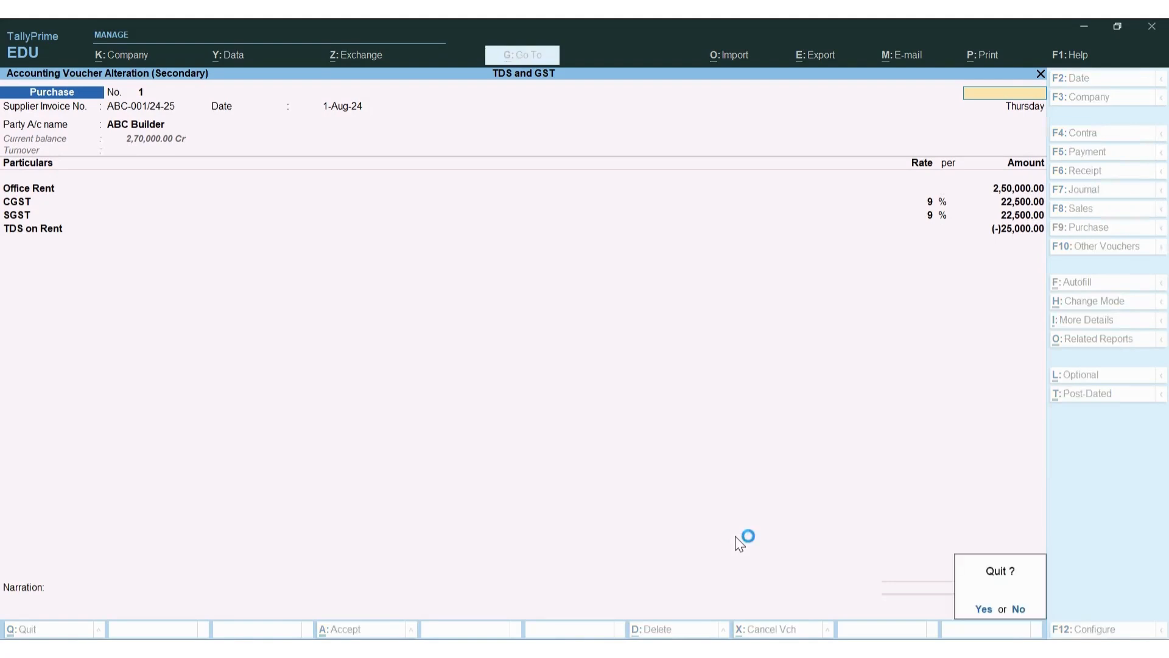
key("Return")
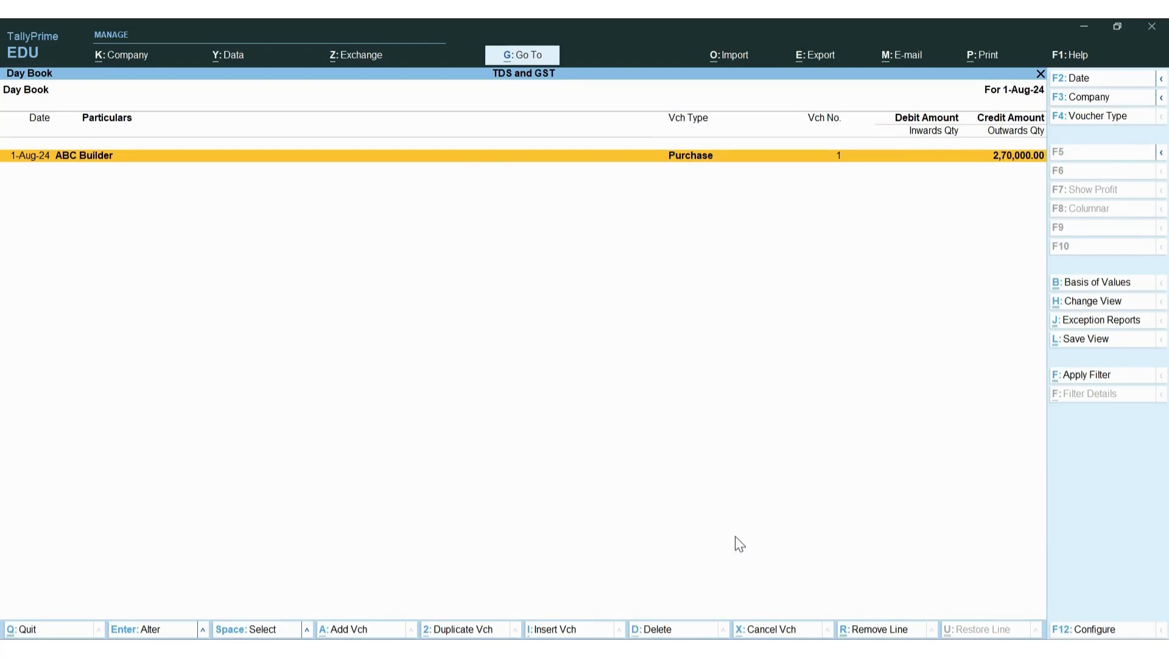
Go from the Gateway of Tally to More Reports > Statutory Reports > GST Reports
key("Escape")
key("d")
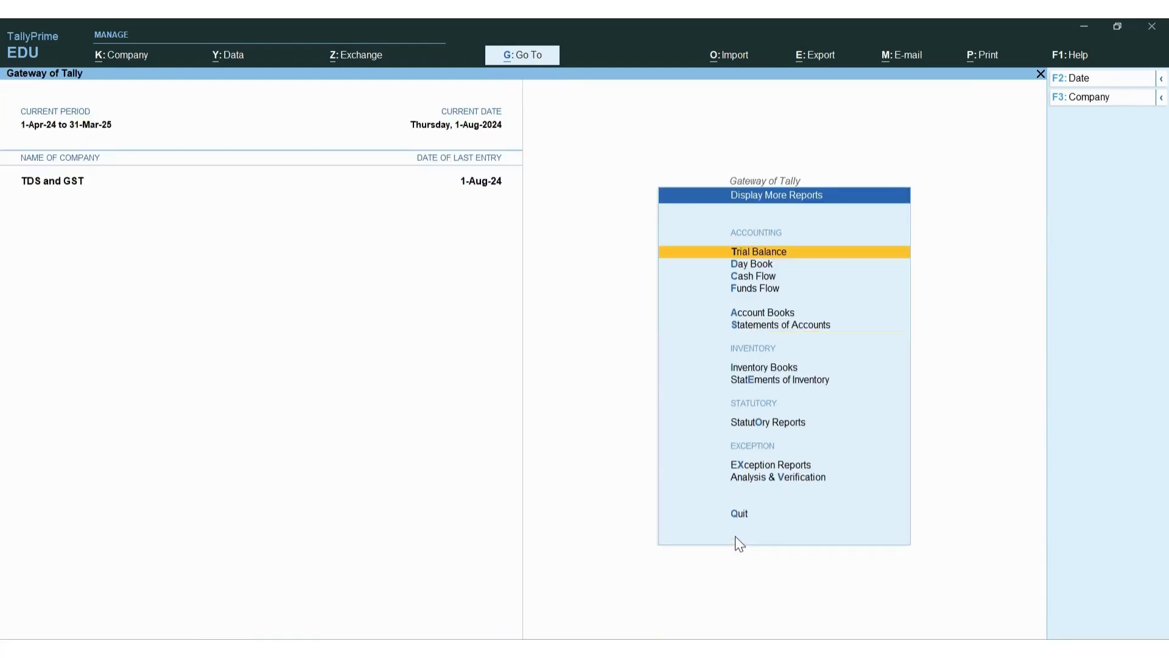
key("Escape")
key("Up")
key("Down")
key("Return")
key("o")
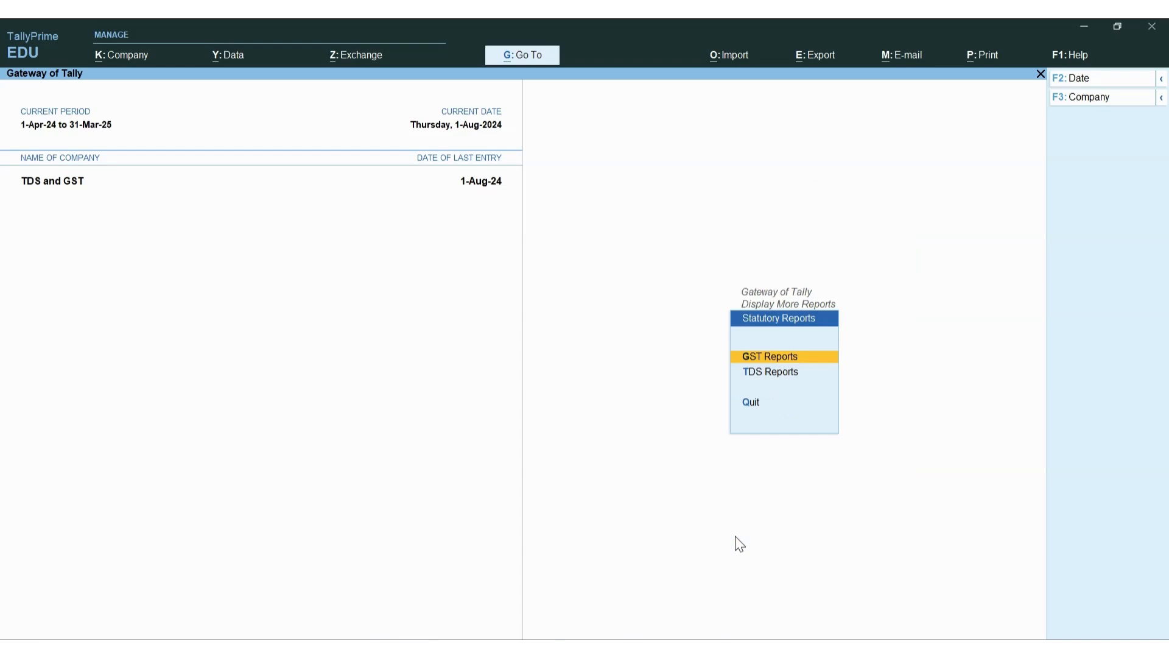
key("Down")
key("Up")
key("Down")
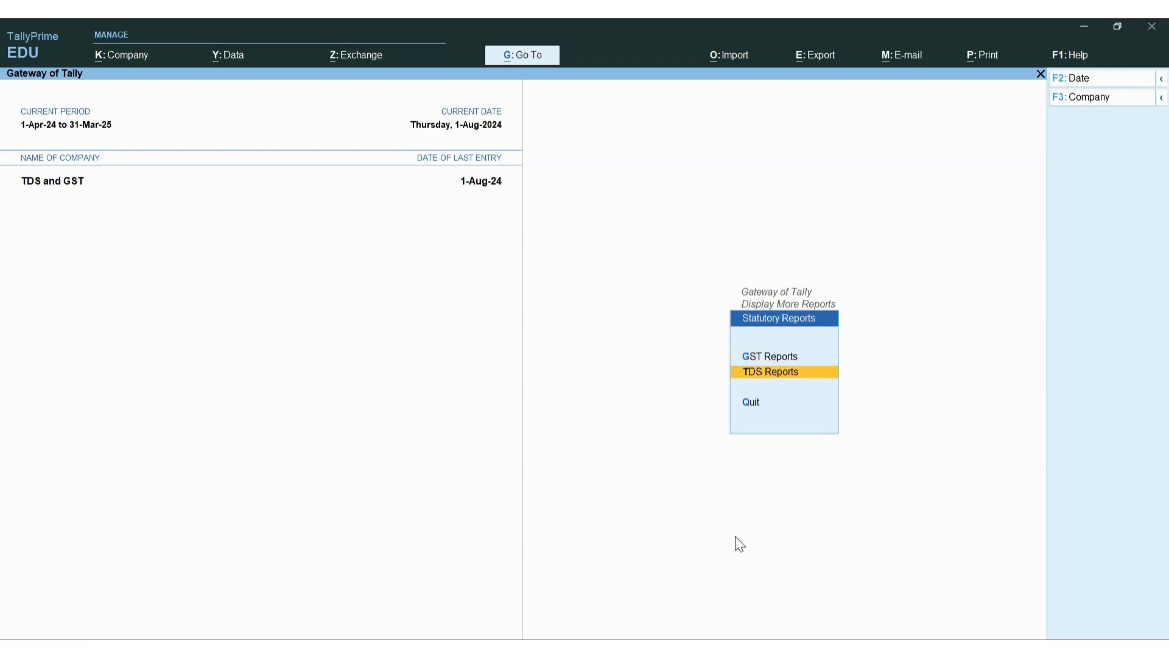
key("Up")
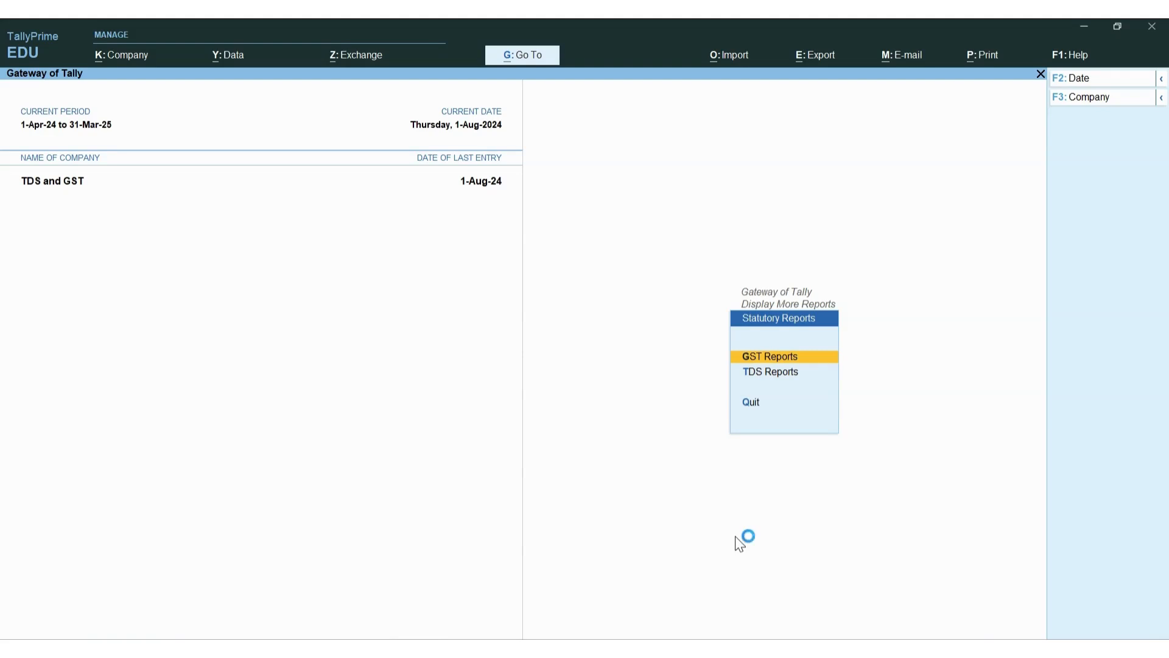
key("Down")
key("Up")
key("Return")
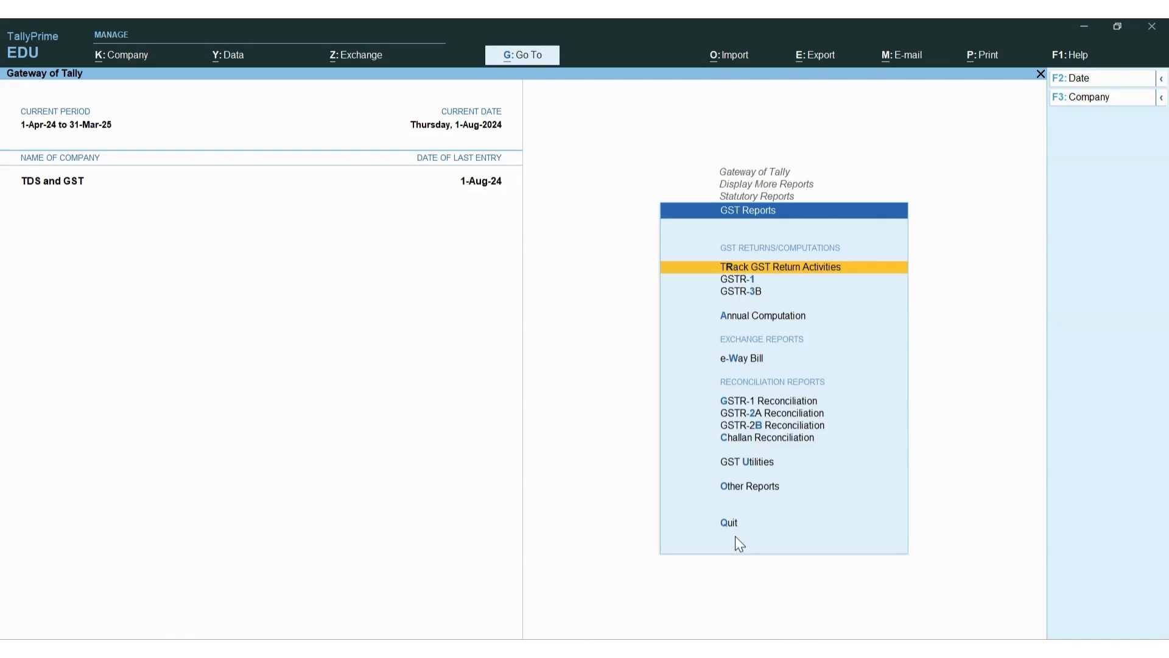
Glance at GSTR-1, then open GSTR-3B for 1-Jul-24 to 31-Jul-24
key("Up")
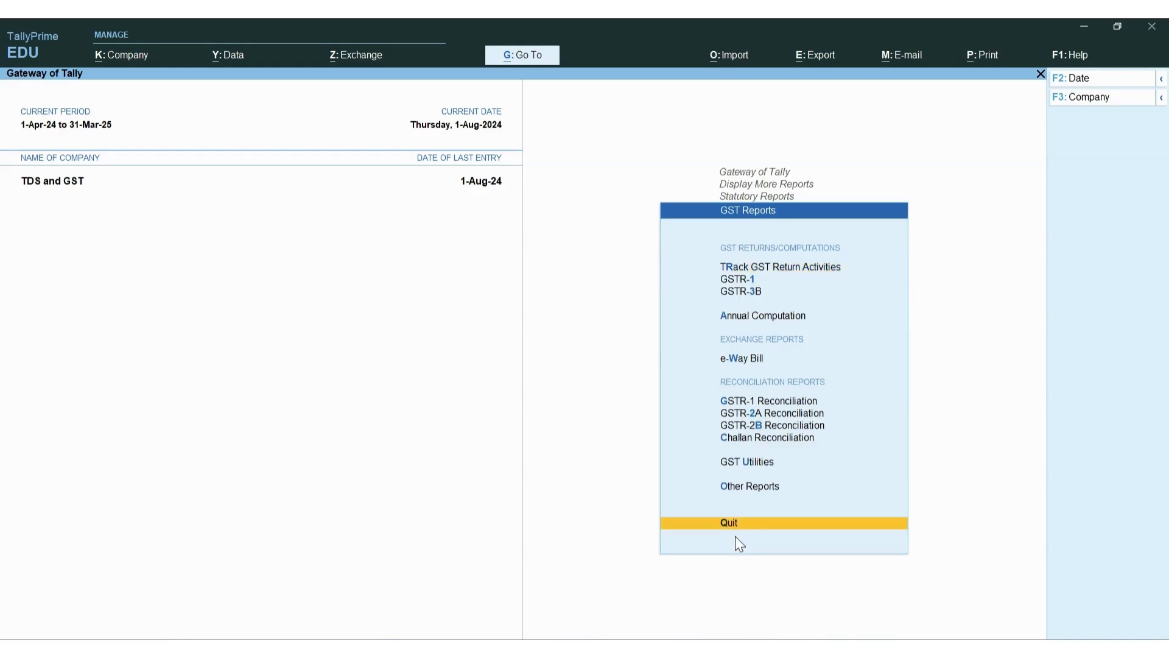
key("Down")
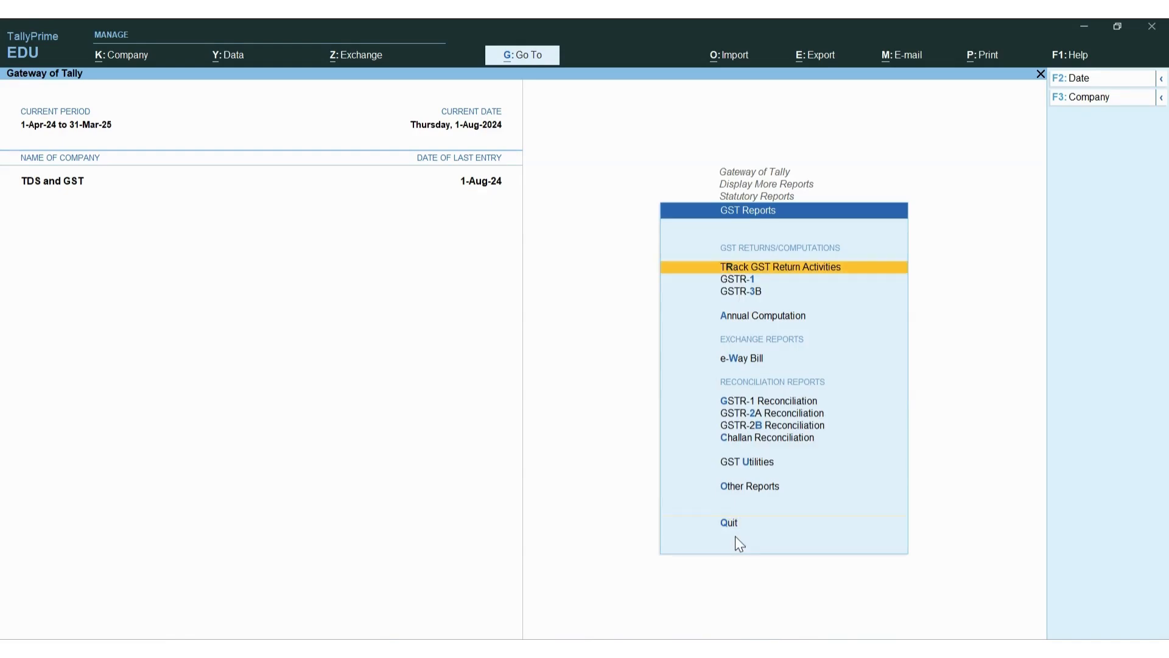
key("Down")
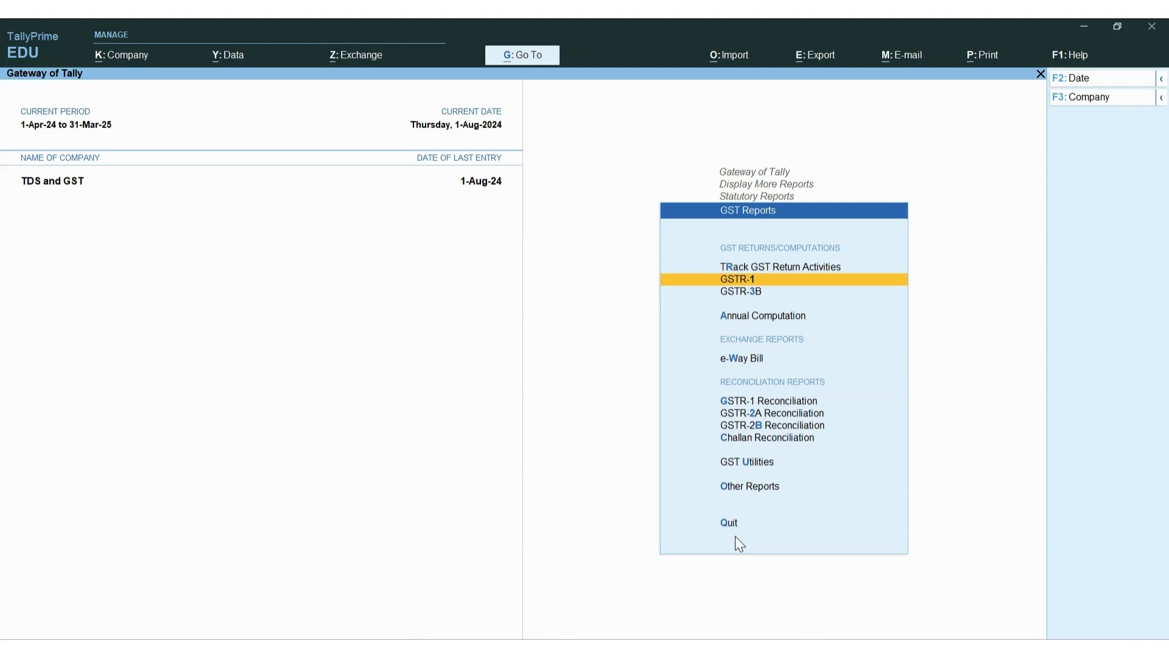
key("Return")
key("Escape")
key("Down")
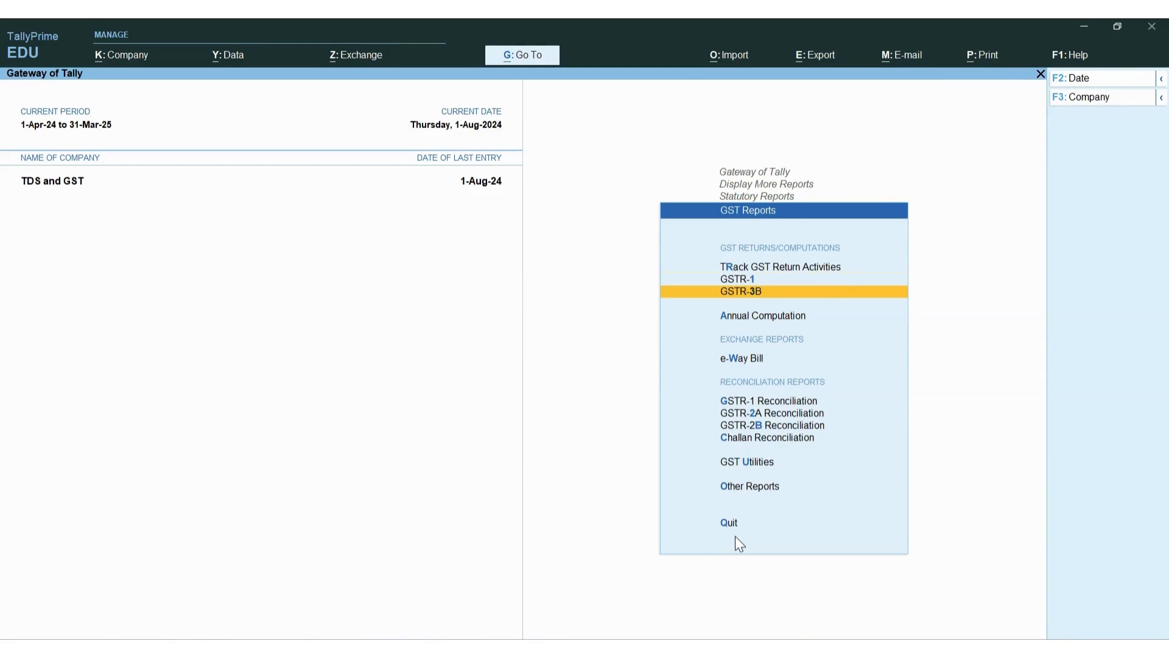
key("Return")
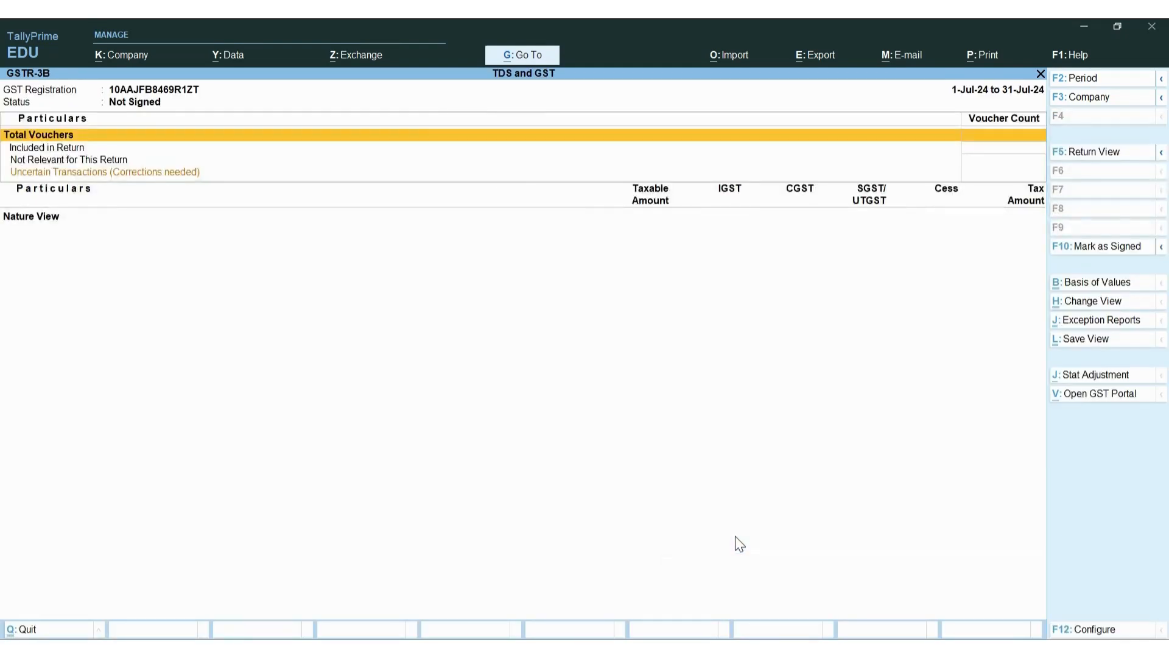
Set the GSTR-3B period to 1-8-2024 through 31-8-2024
key("Escape")
key("Up")
key("Return")
key("F2")
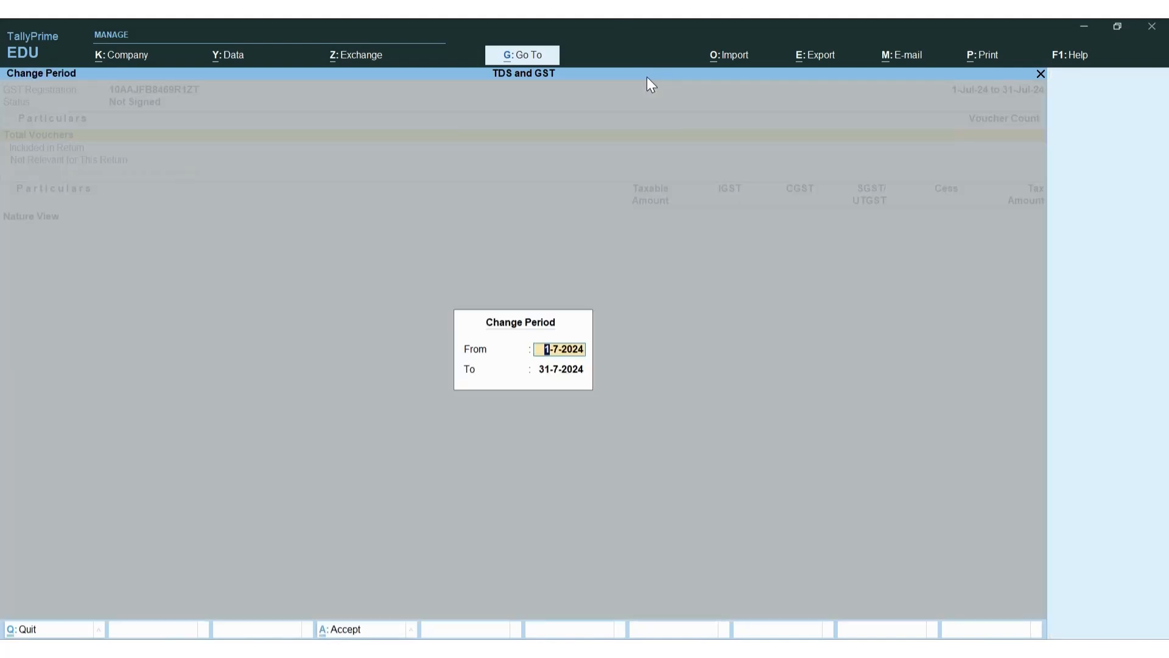
type("1-8-2024")
key("Return")
type("31-8-2024")
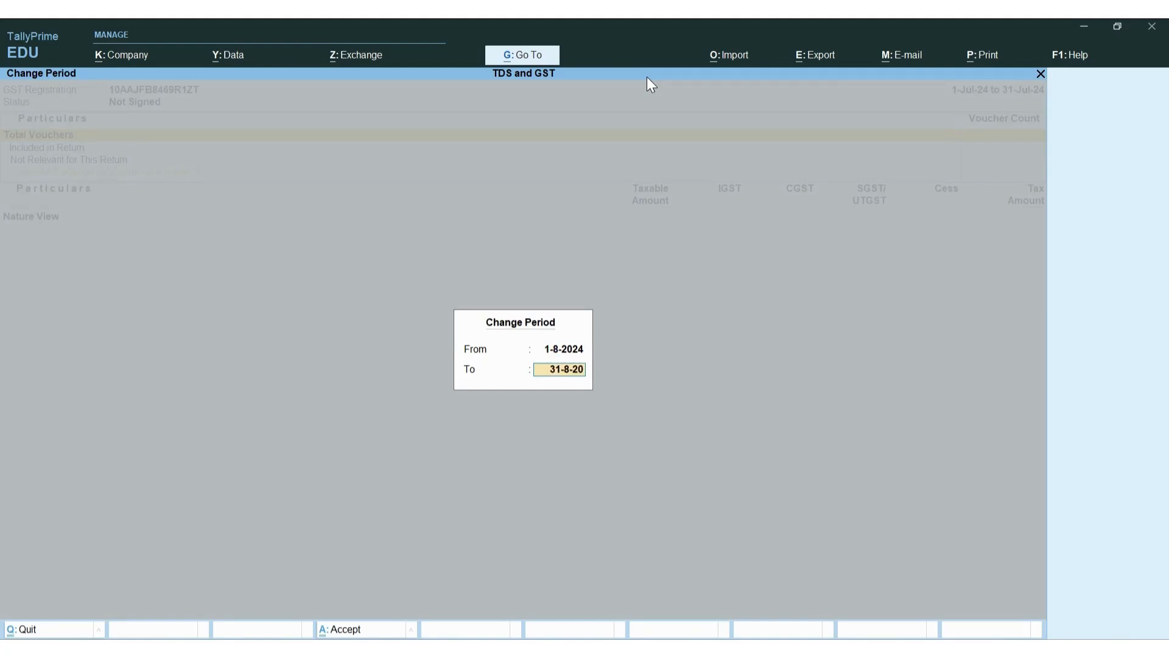
key("Return")
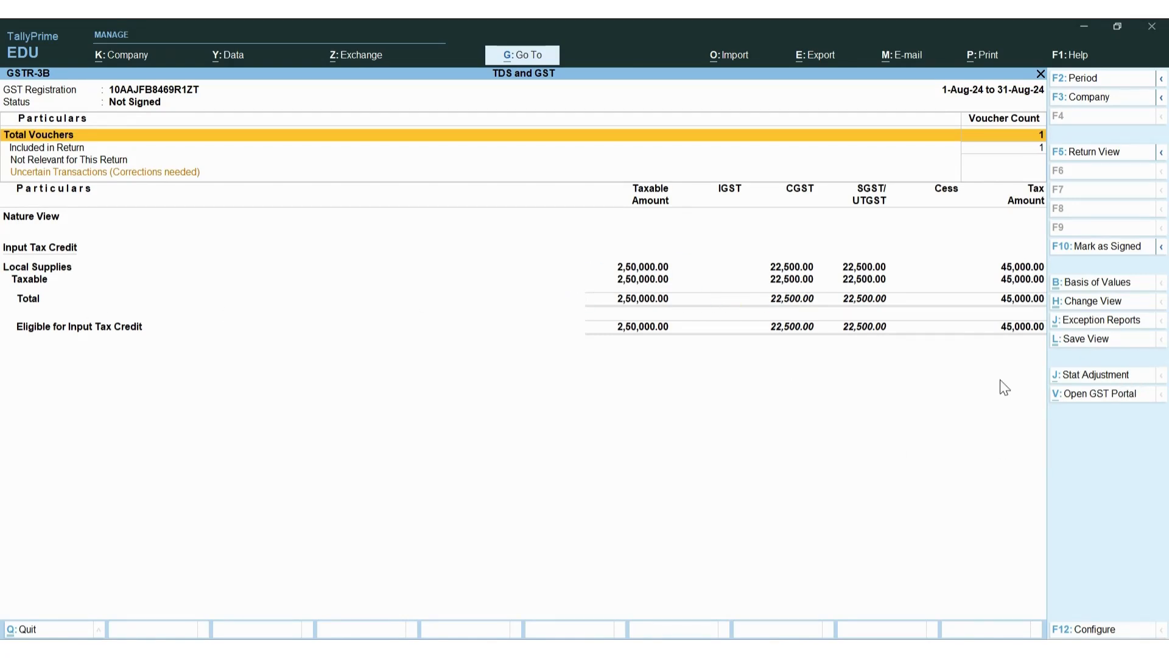
Show GSTR-3B in Return View and inspect the 45,000.00 Input Tax Credit Available row
key("h")
key("Return")
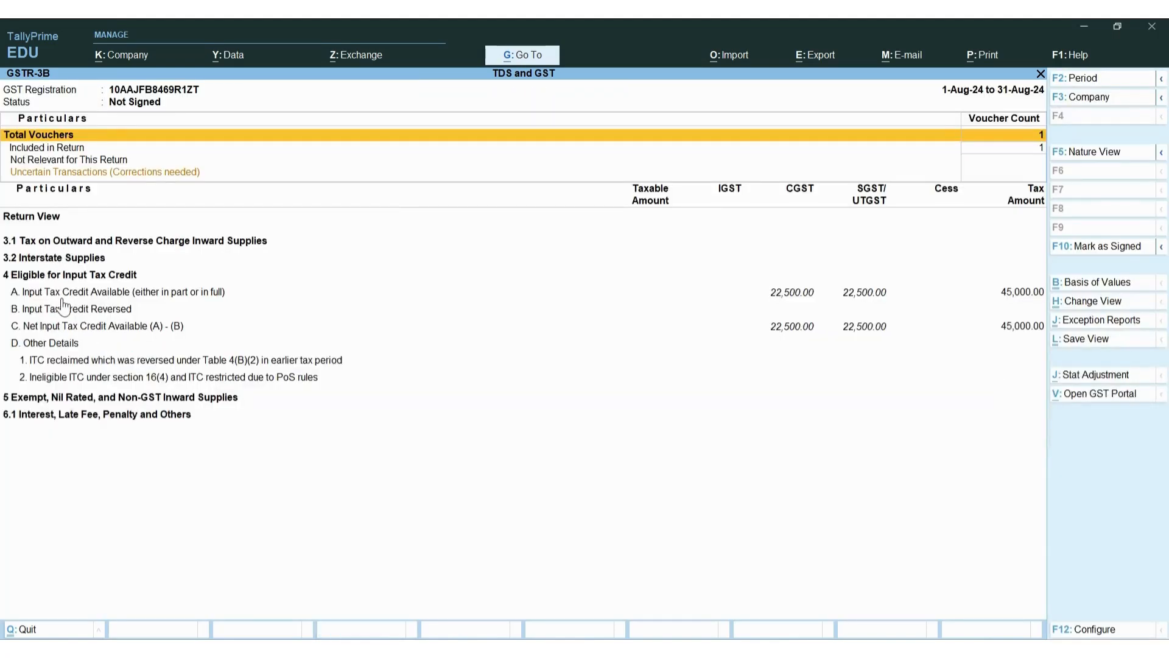
left_click(797, 294)
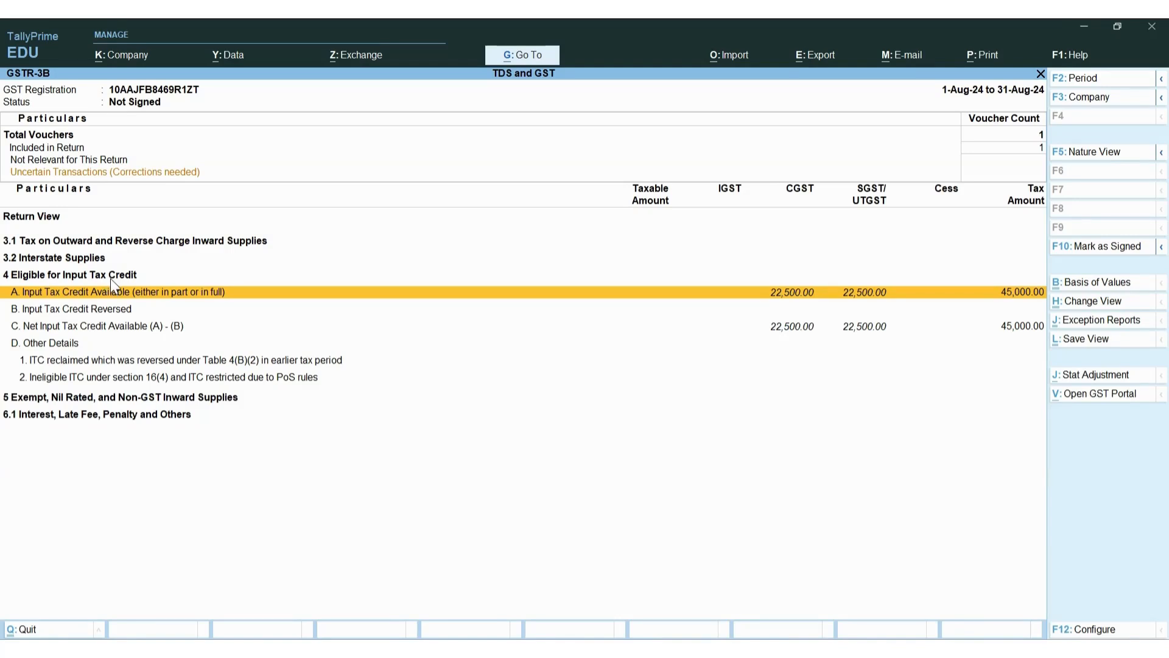
Close GSTR-3B and return to the Gateway of Tally
key("Escape")
key("Escape")
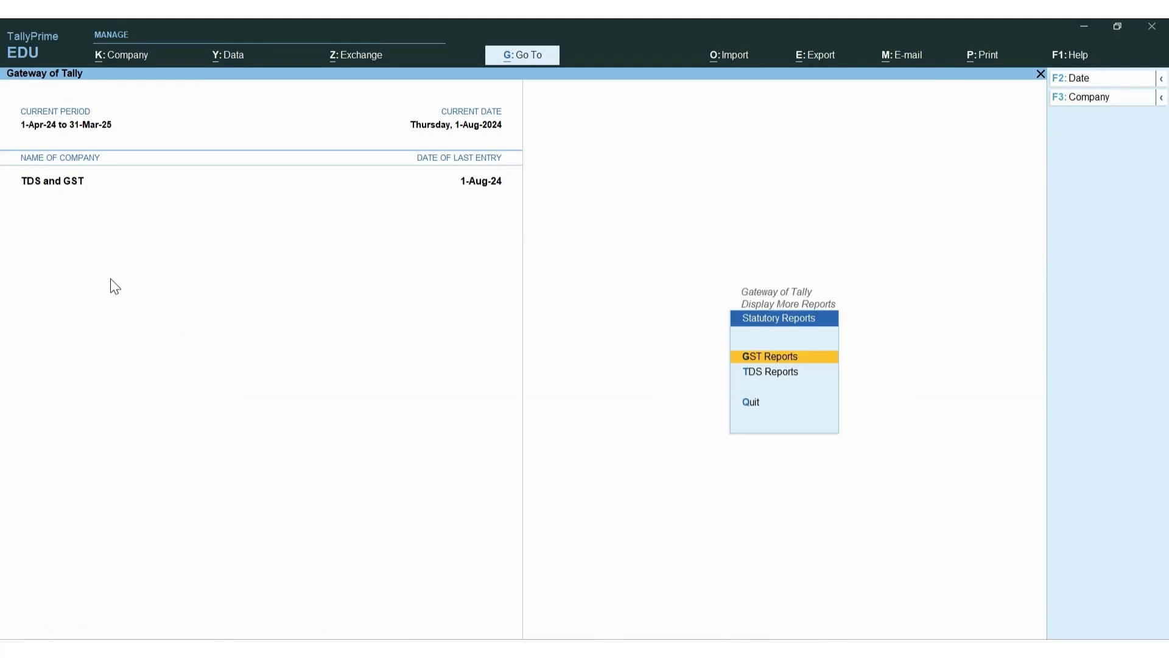
key("Escape")
key("Return")
key("Escape")
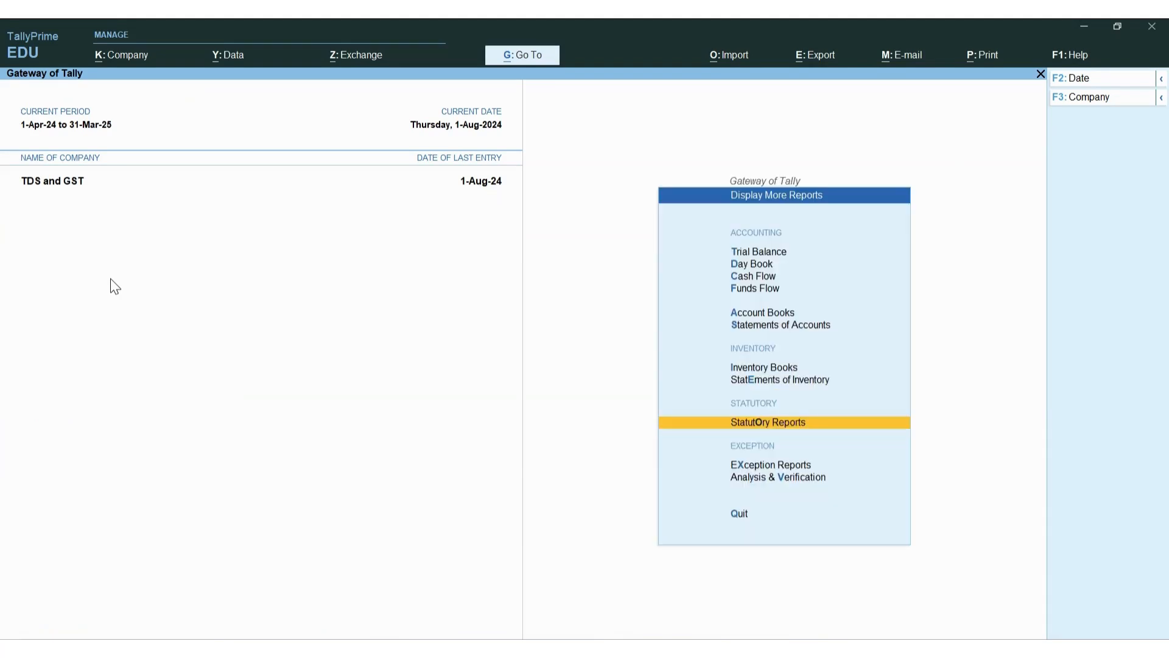
key("Escape")
Review Form 26Q under TDS Reports, showing 25,000.00 TDS deducted and payable
key("d")
key("o")
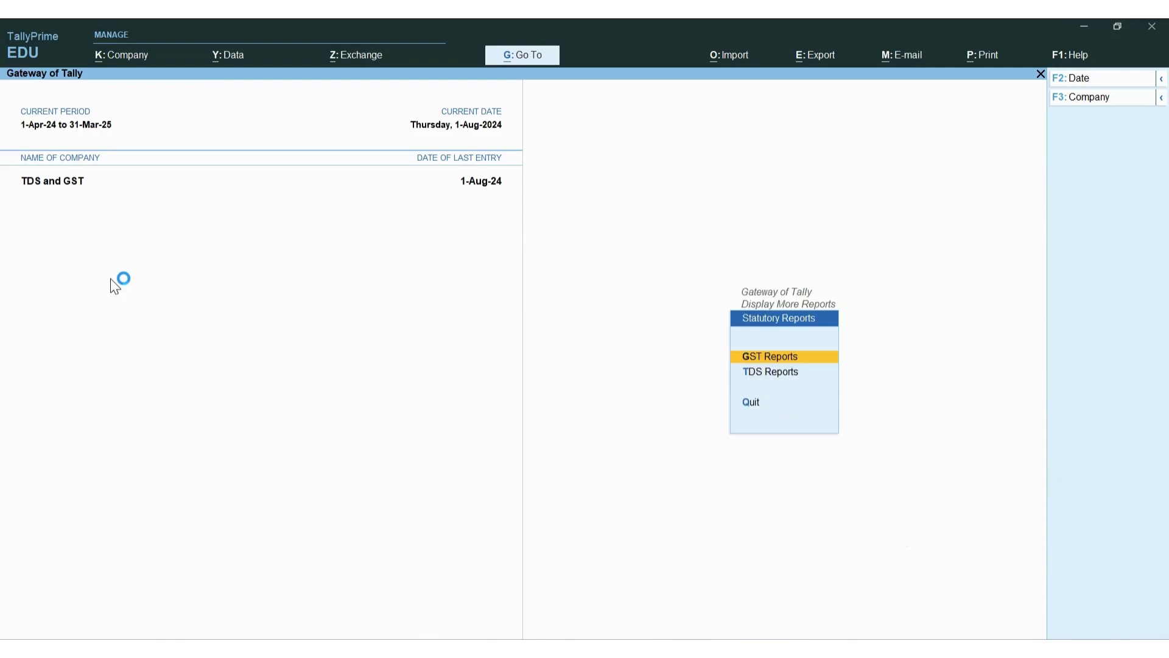
key("t")
key("Down")
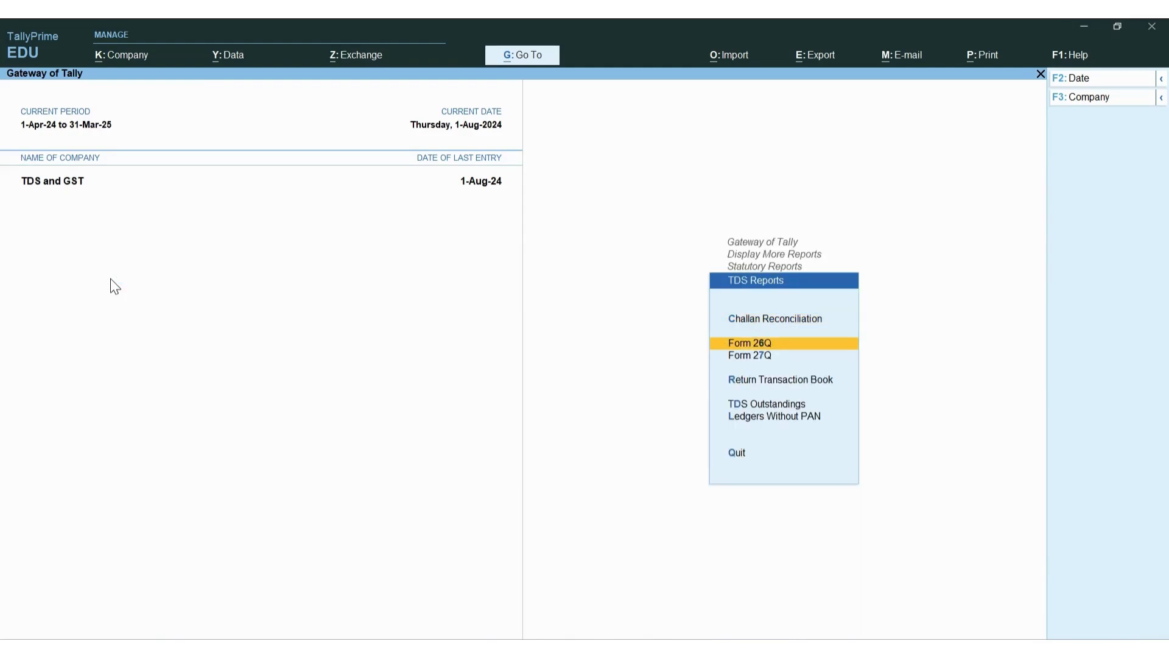
key("Down")
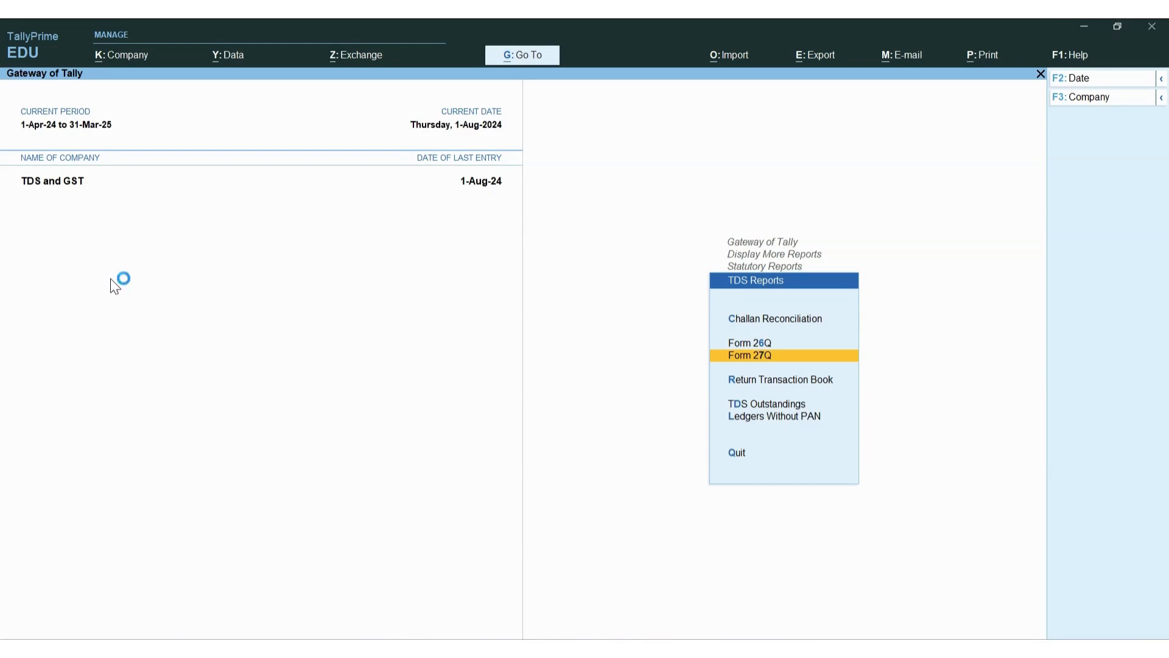
key("Down")
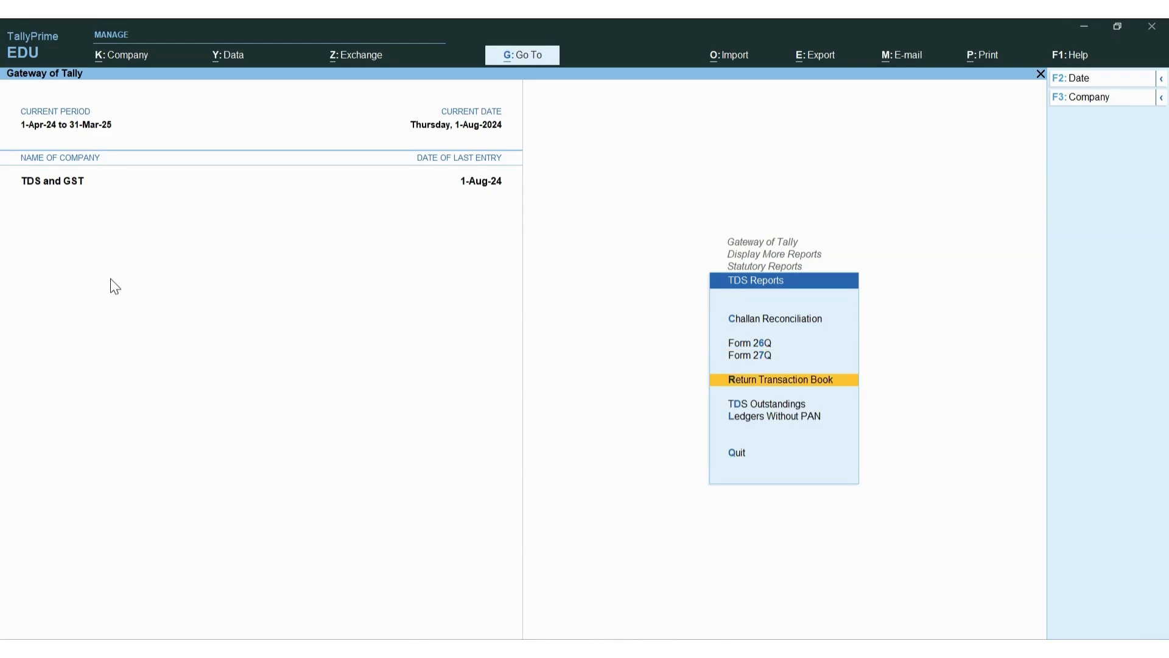
key("Up")
key("Up")
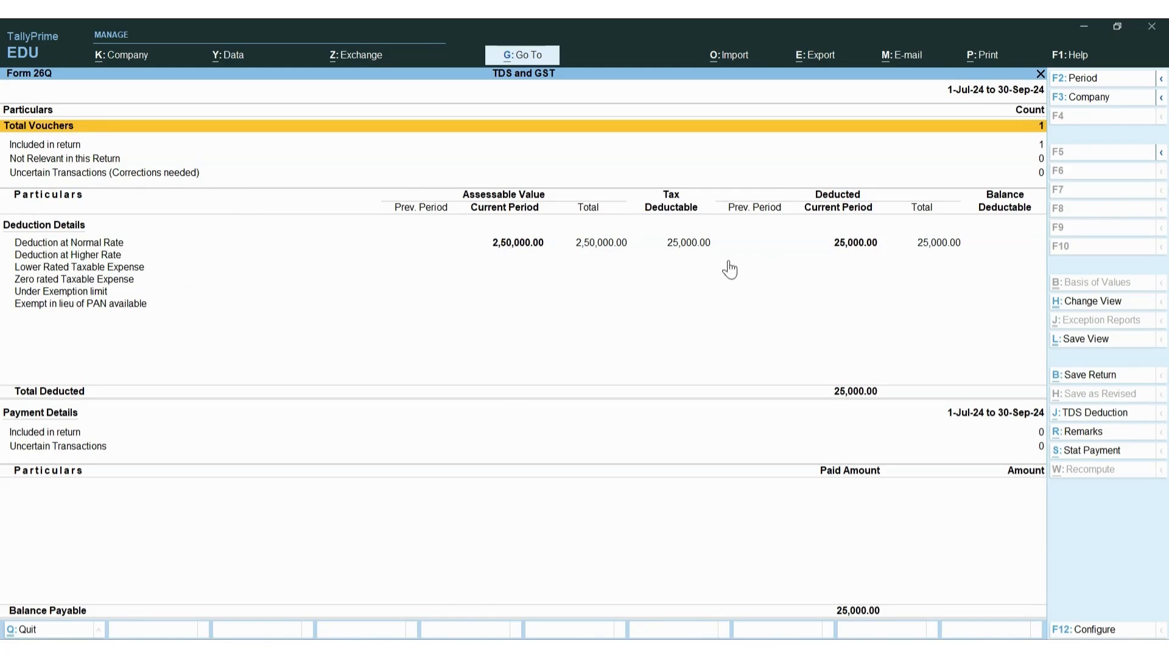
left_click(963, 253)
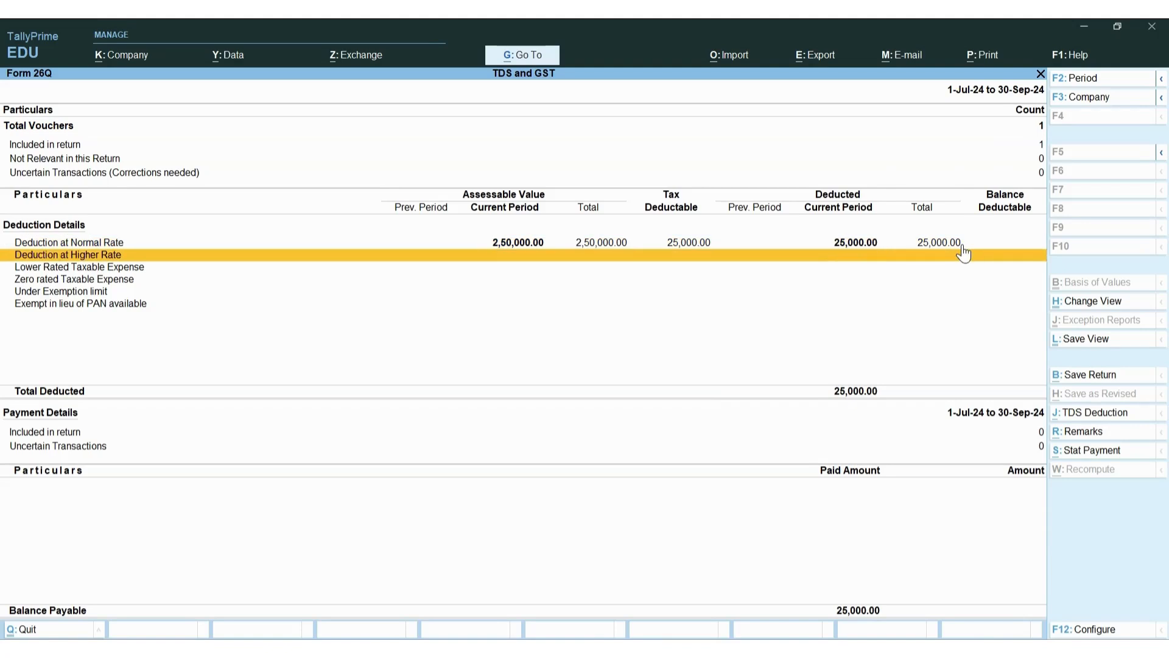
key("Up")
key("Up")
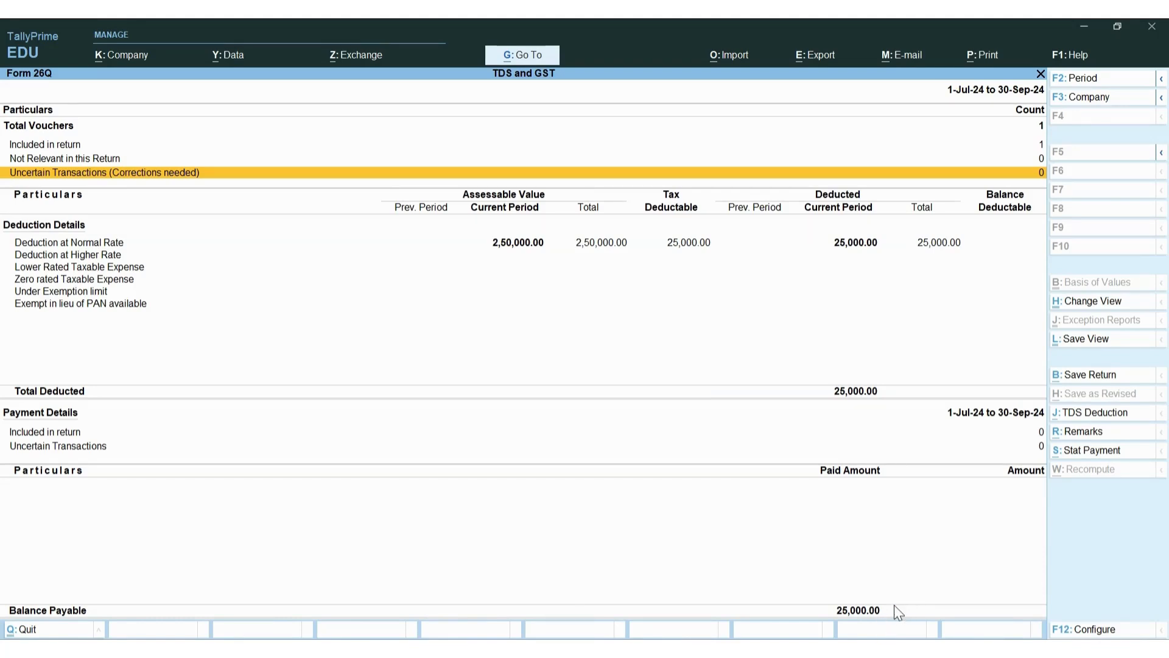
key("Escape")
key("Escape")
key("Escape")
key("Escape")
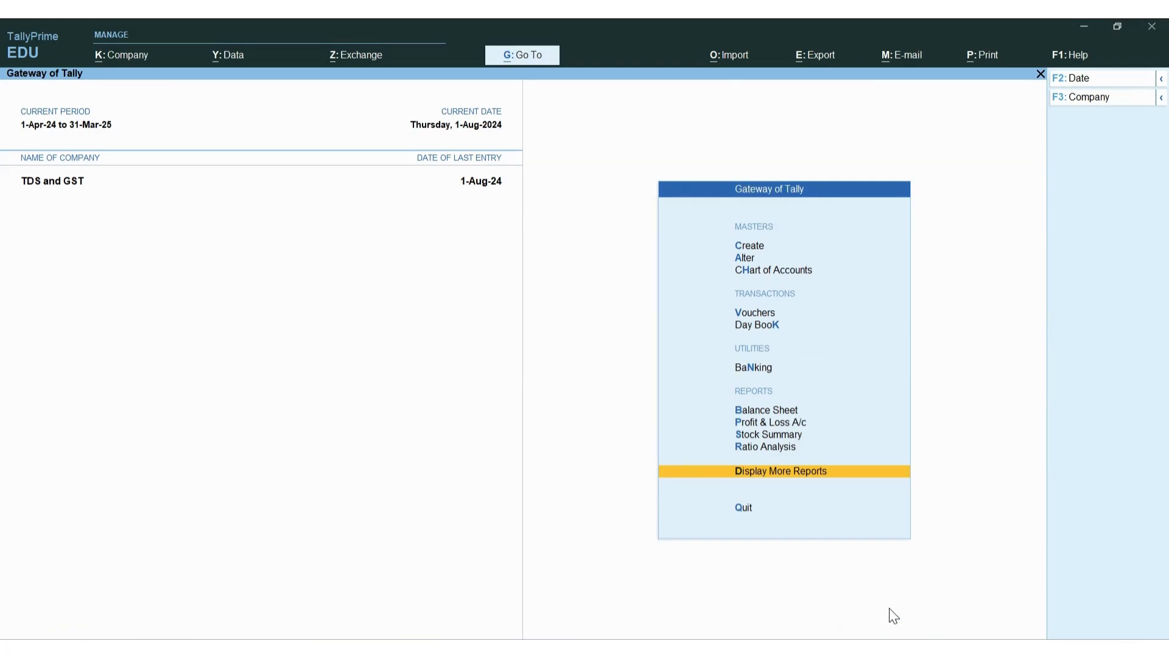
Start a new Payment voucher dated 1-Aug-24 from voucher entry
key("Up")
key("Up")
key("Up")
key("Up")
key("Up")
key("Up")
key("Up")
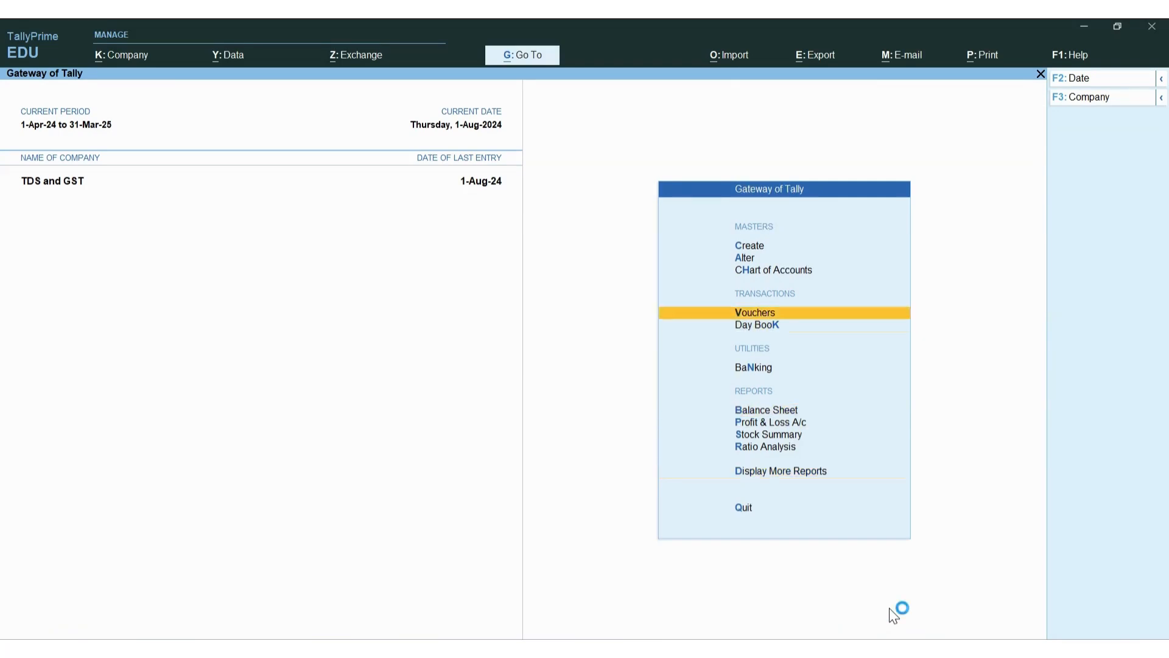
key("Return")
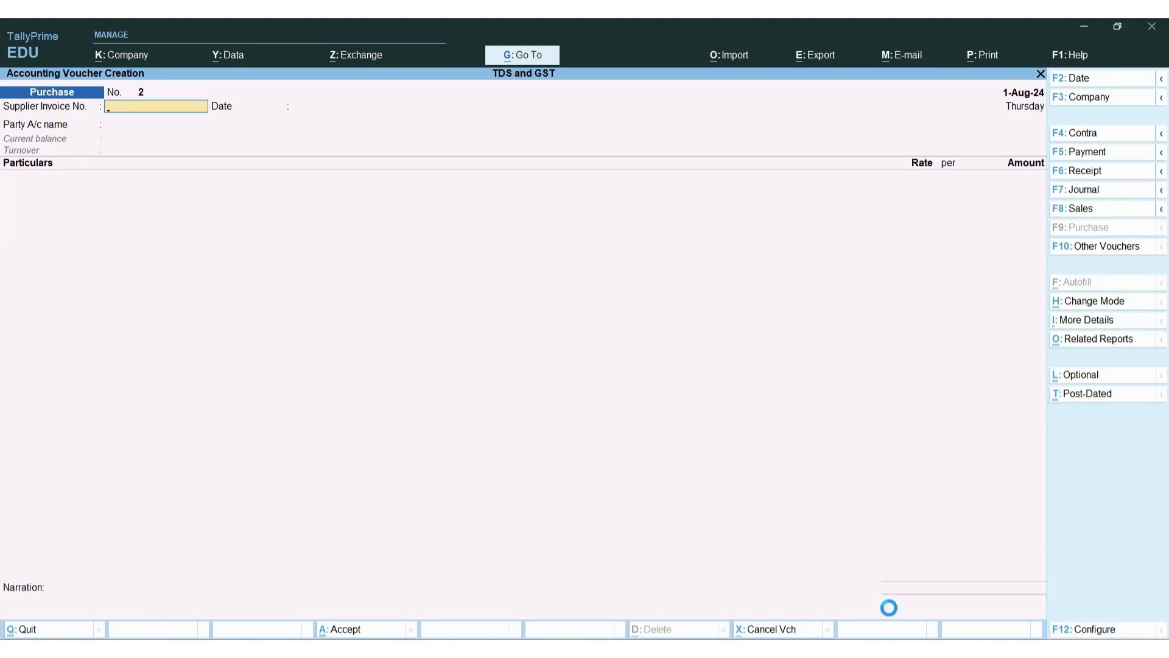
key("F5")
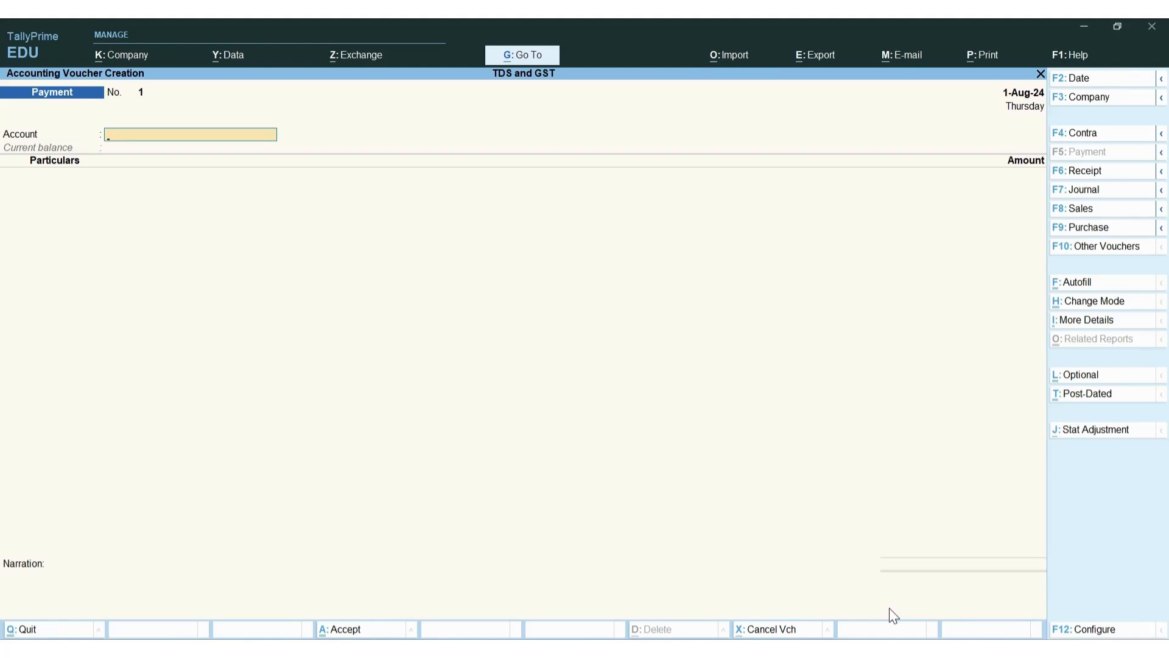
Date the payment 31-8-2024 and set HDFC Bank as the paying account
key("F2")
type("31-8-2024")
key("Return")
key("space")
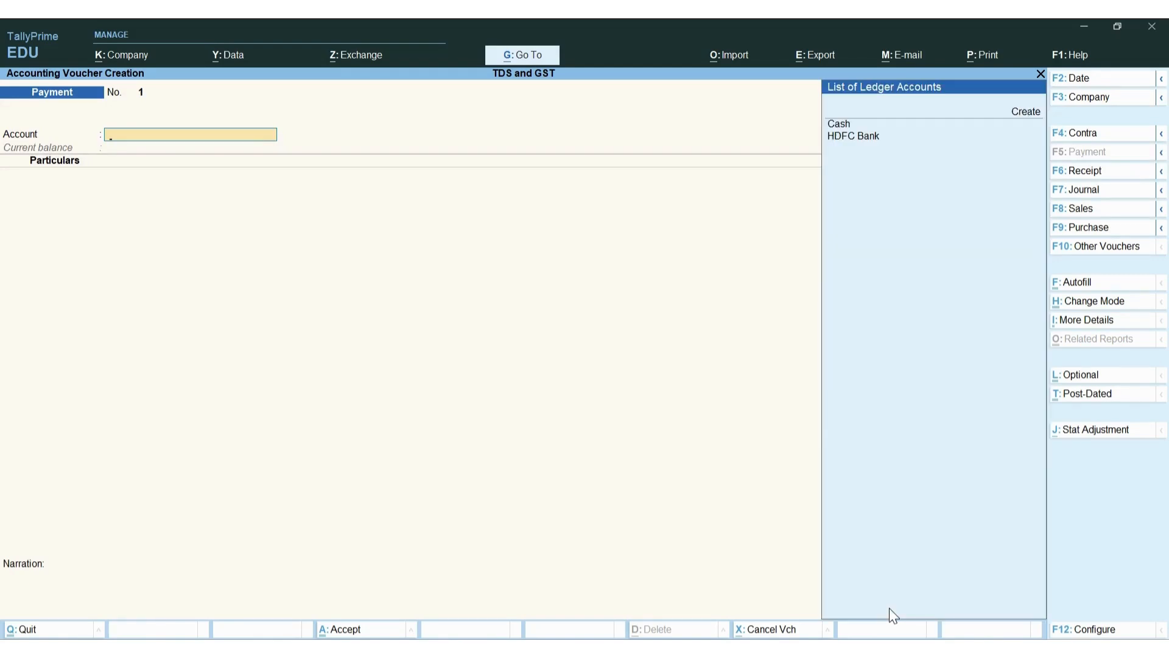
key("Down")
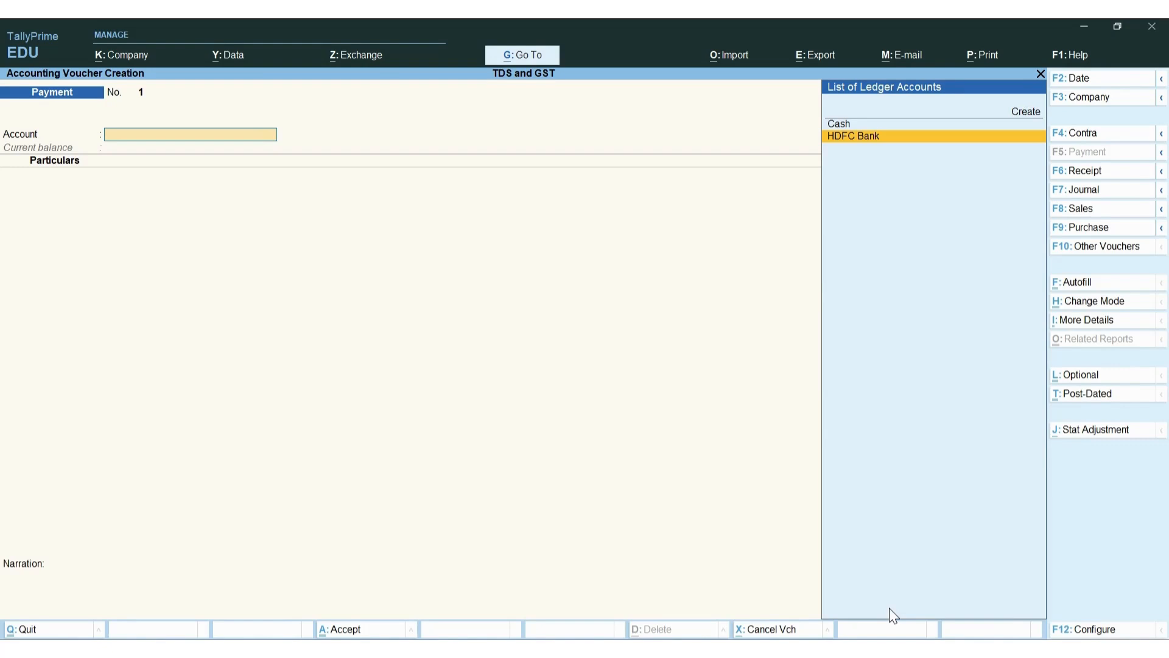
key("Return")
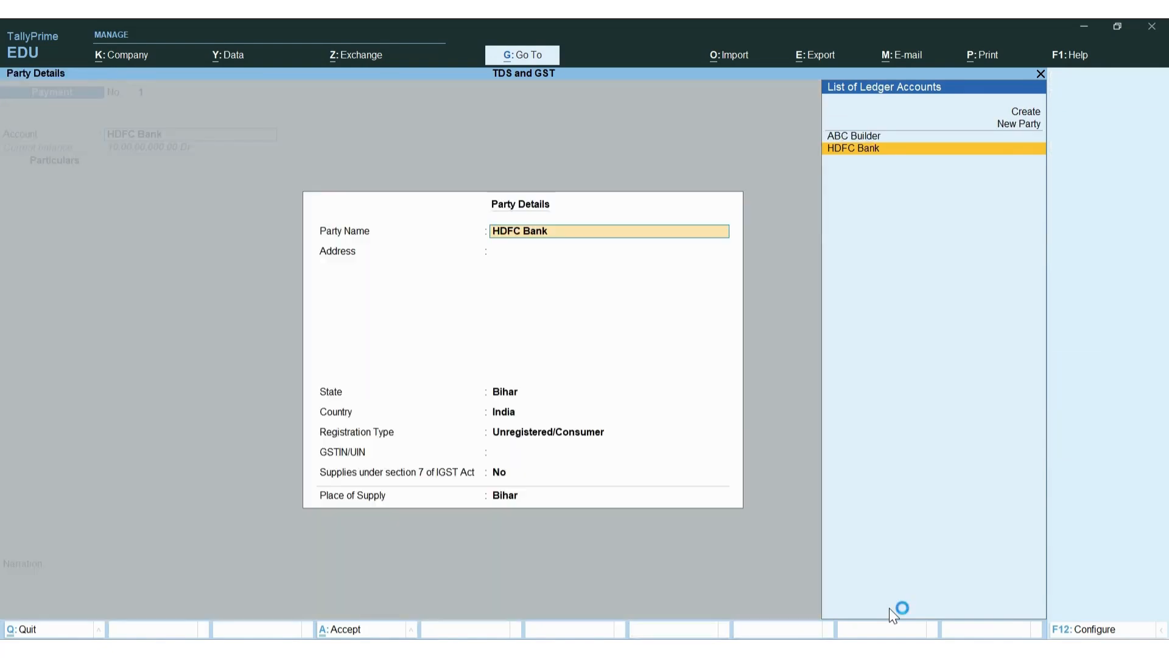
key("ctrl")
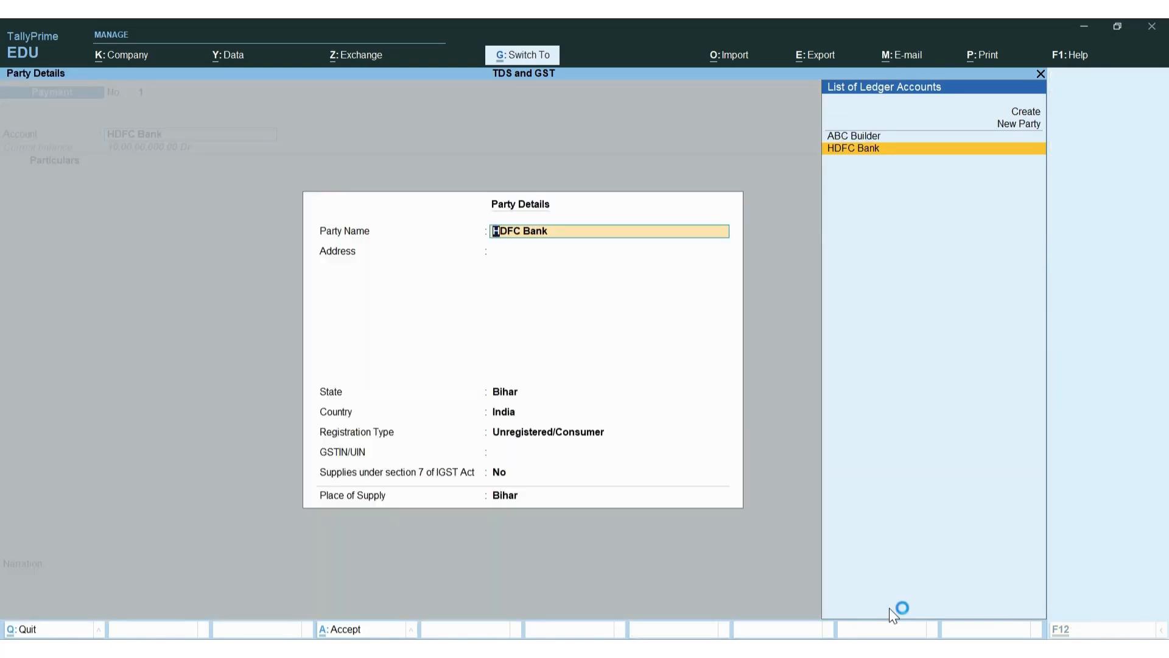
key("ctrl+a")
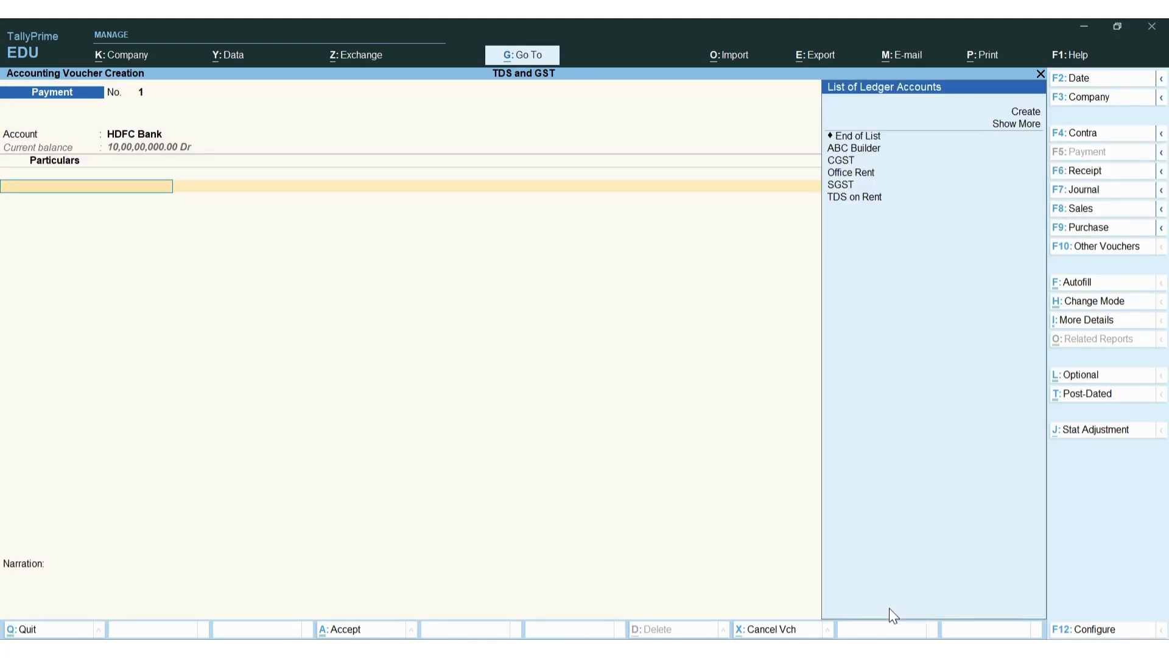
Pay ABC Builder 2,70,000.00 against its pending bill, cheque range Not Applicable, and save
key("Down")
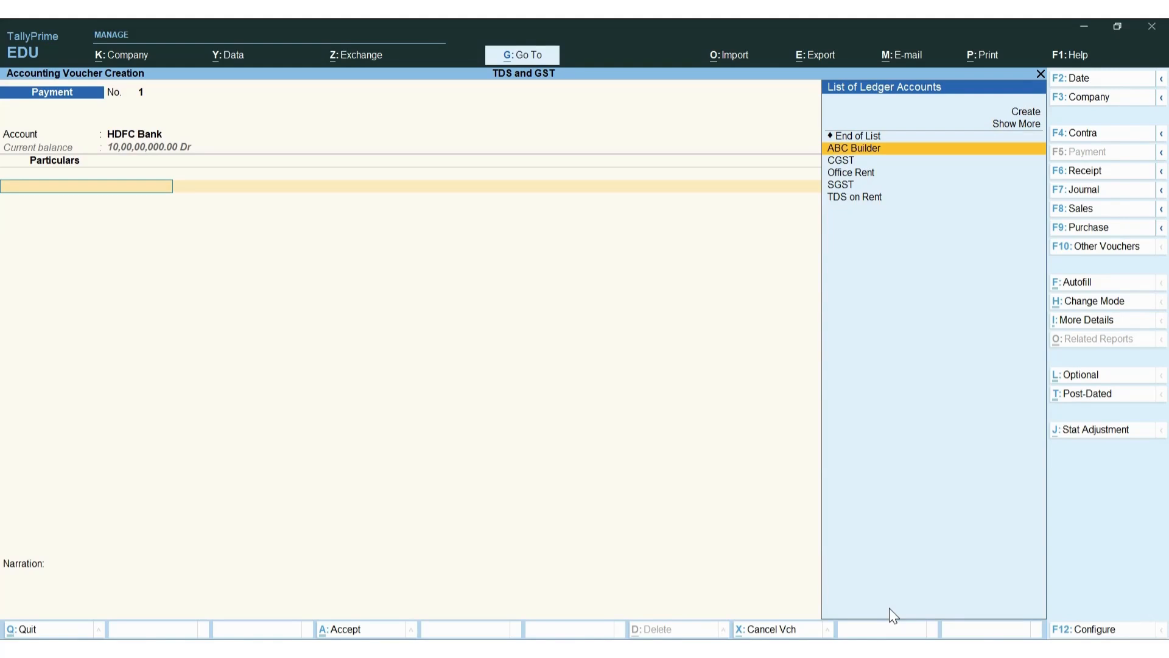
key("Return")
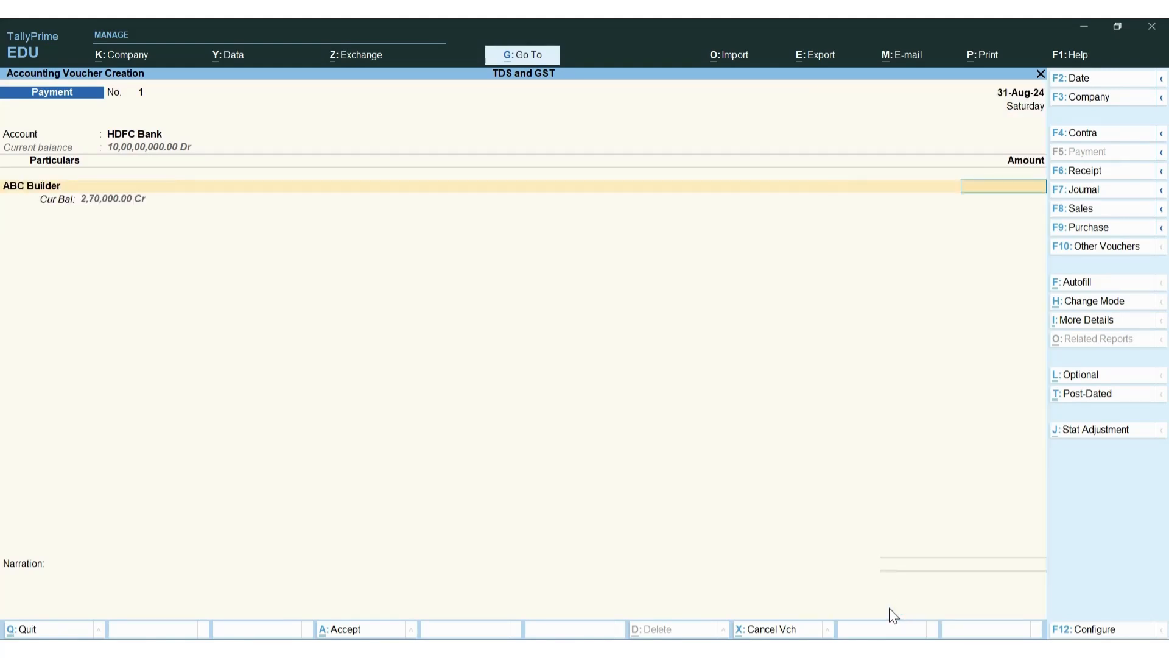
type("270000")
key("Return")
key("Return")
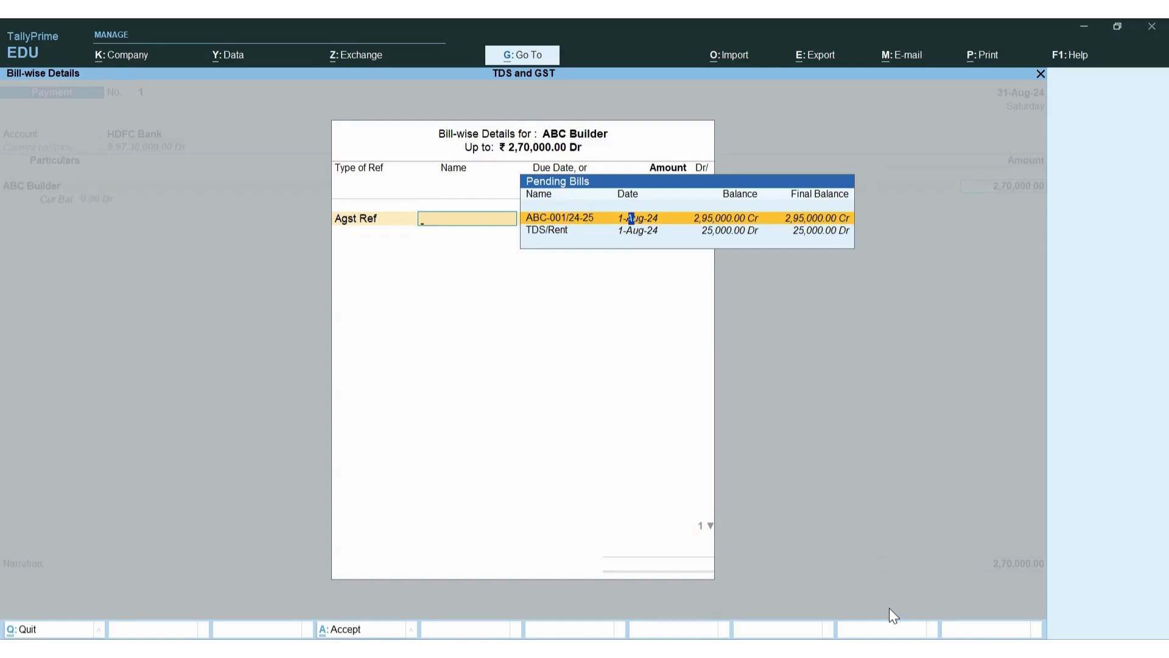
key("Return")
key("Return")
key("Return")
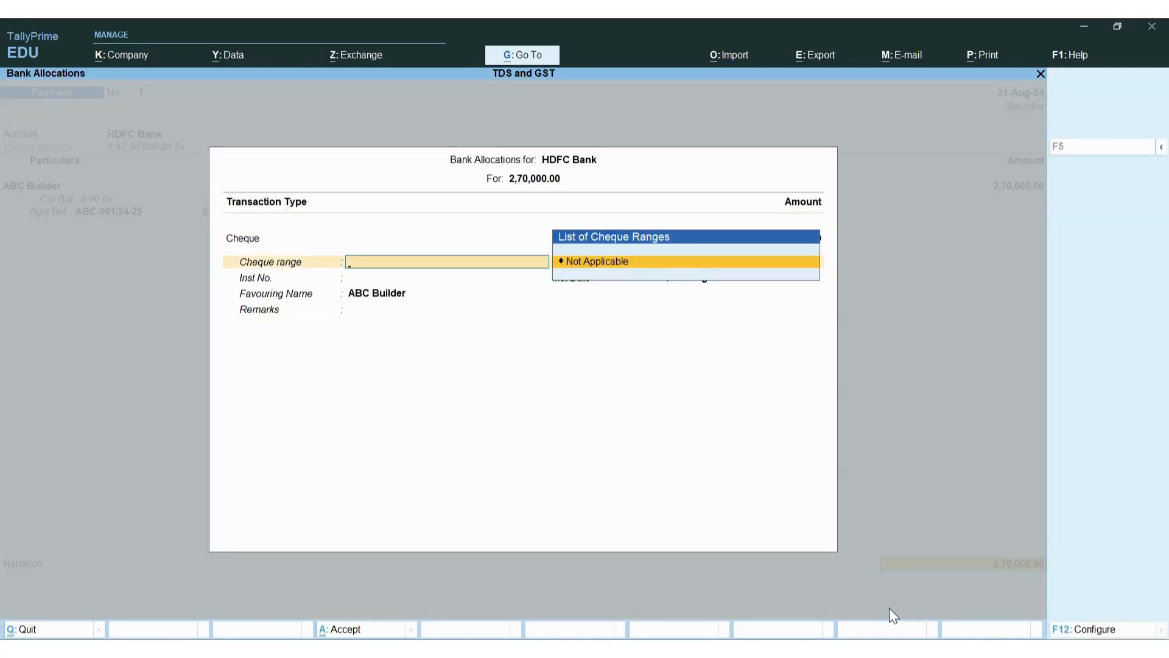
key("Return")
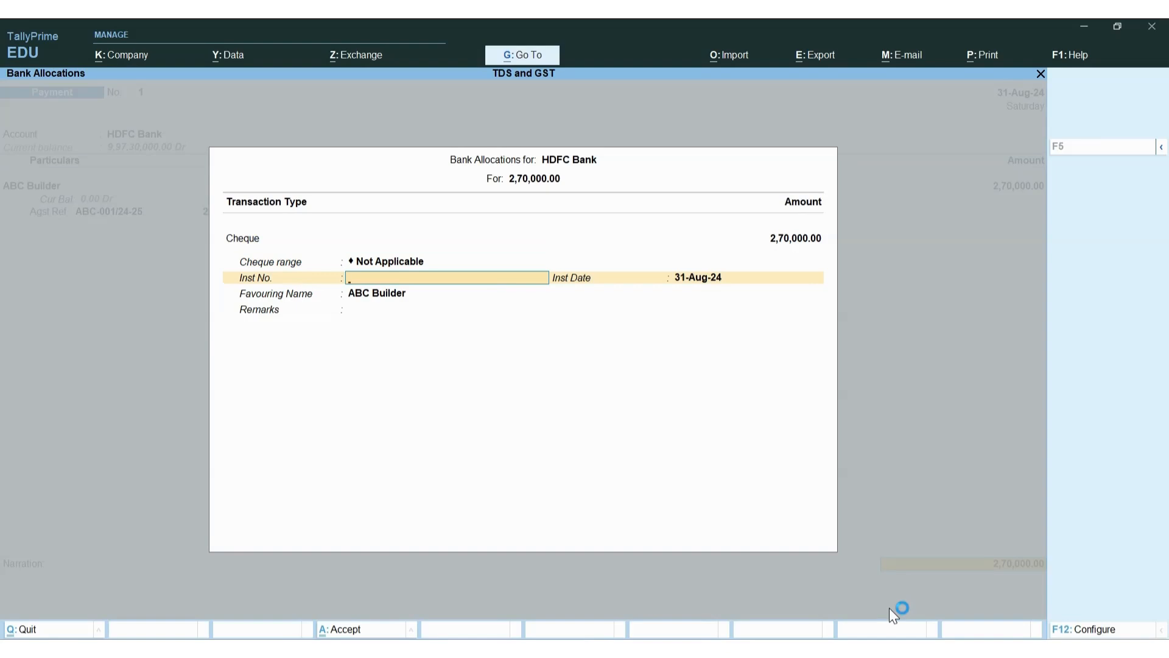
key("Return")
key("Return")
key("Return")
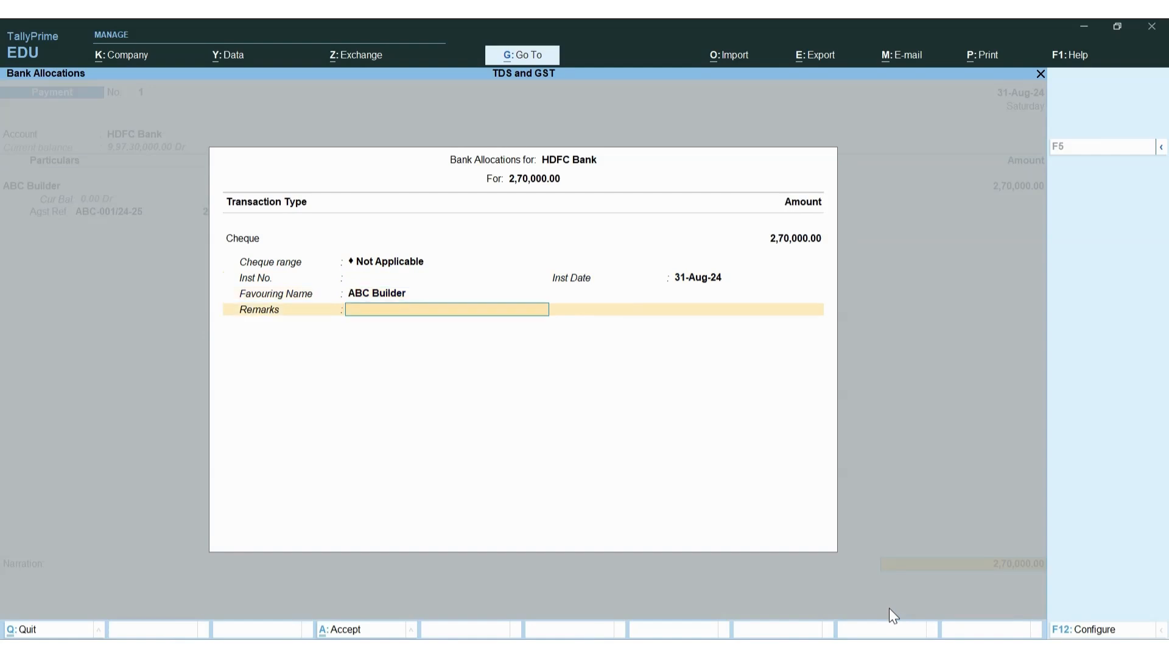
key("Return")
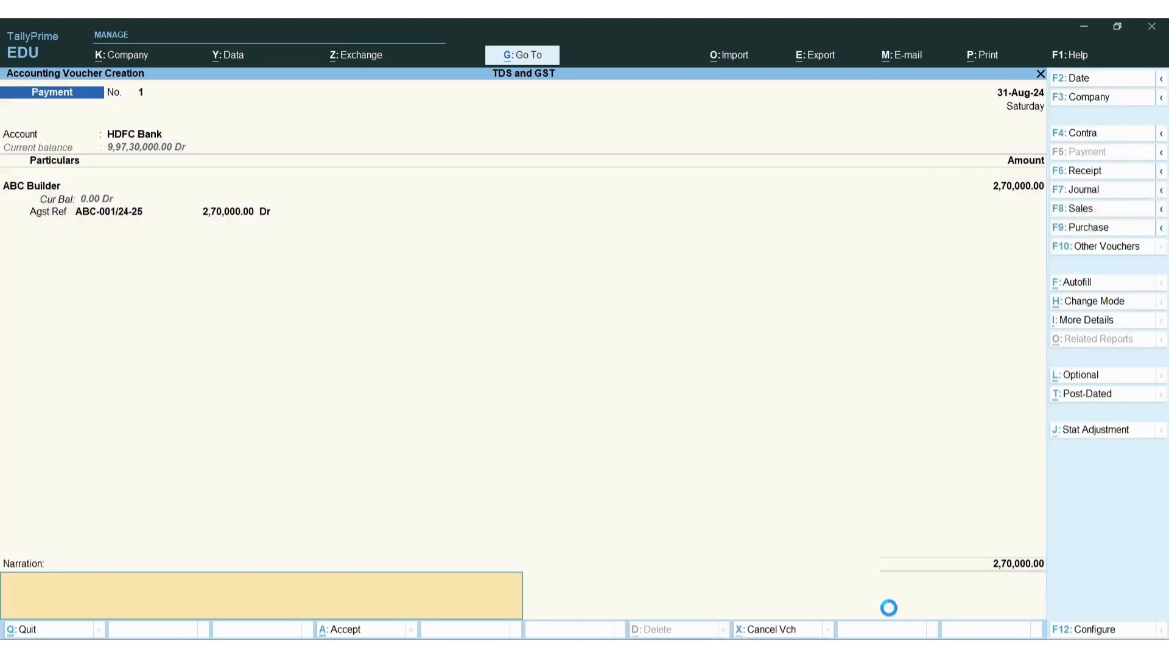
key("Return")
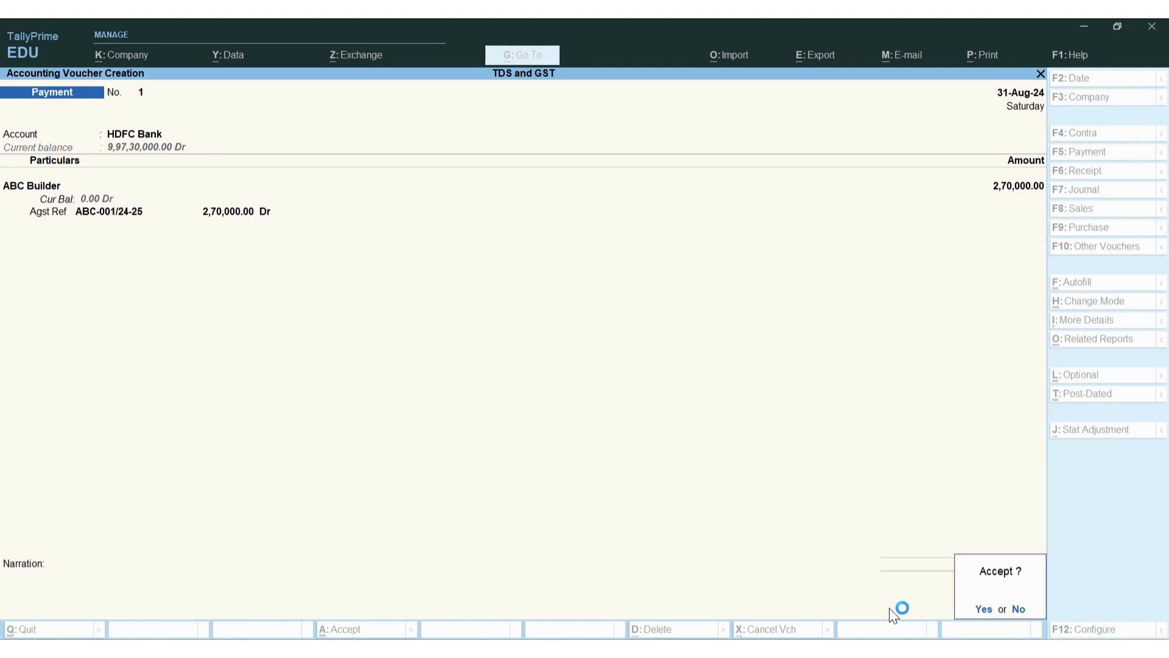
key("y")
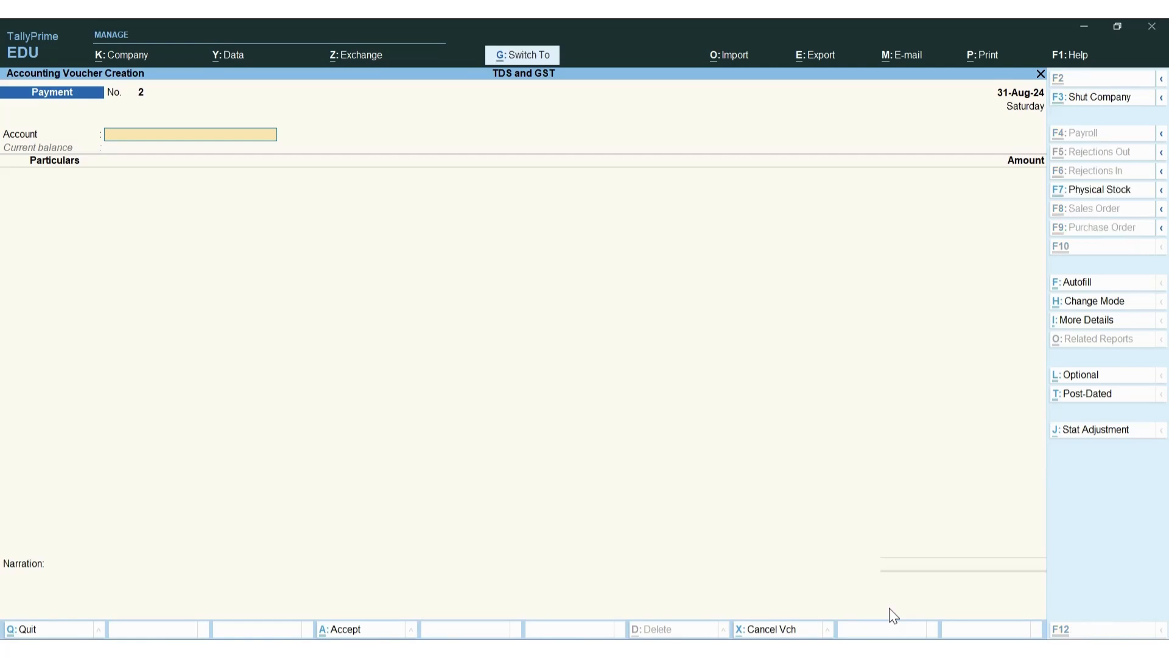
Start a TDS stat payment autofill with deducted-till date 31-8-2024
key("ctrl+f")
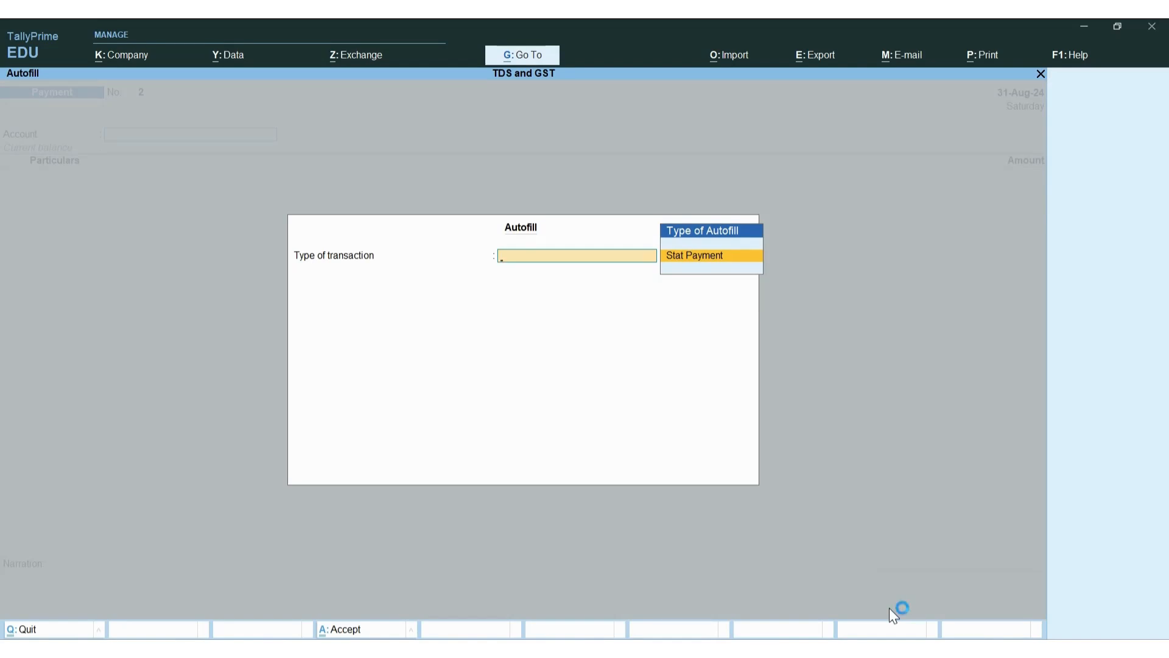
key("Return")
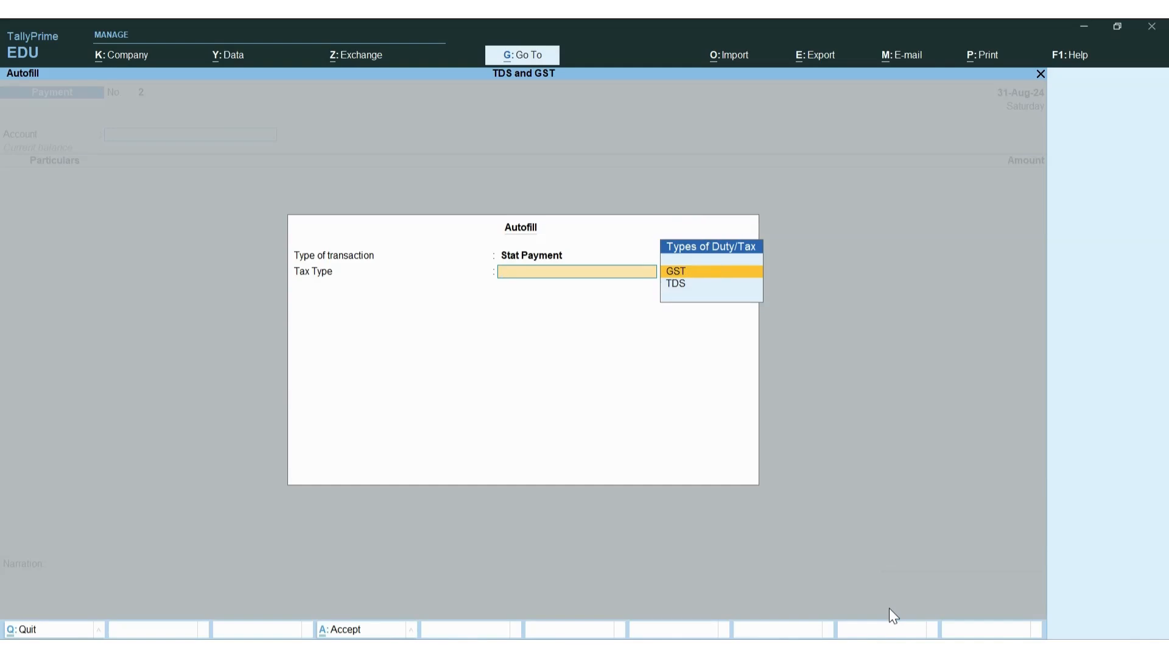
key("Down")
key("Return")
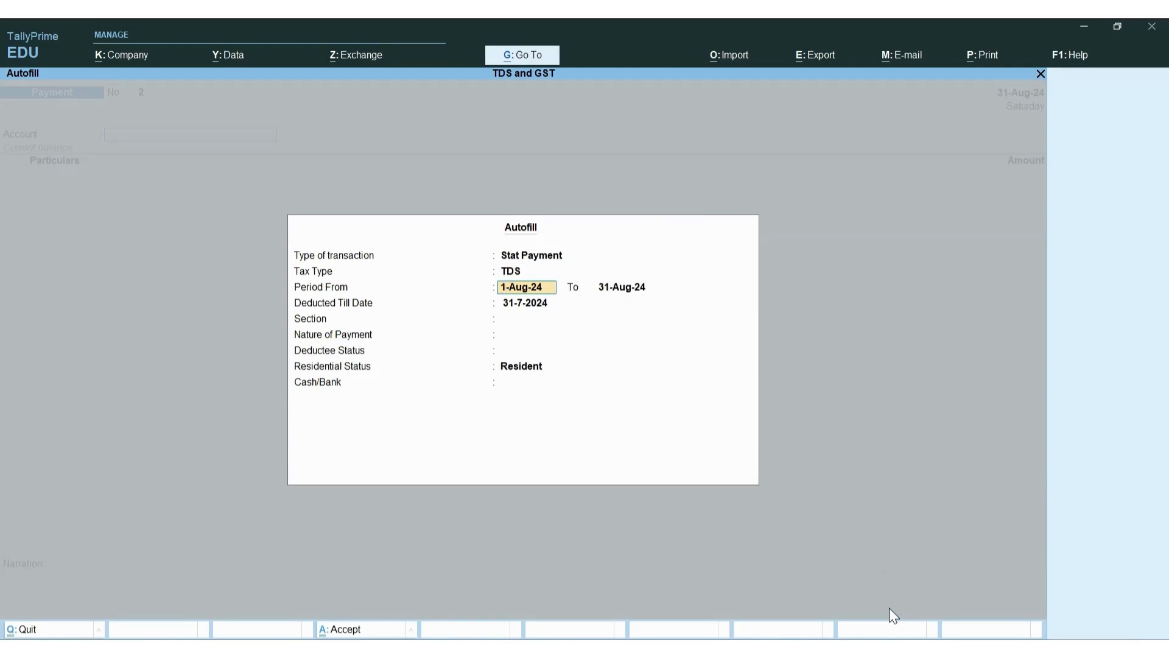
key("Return")
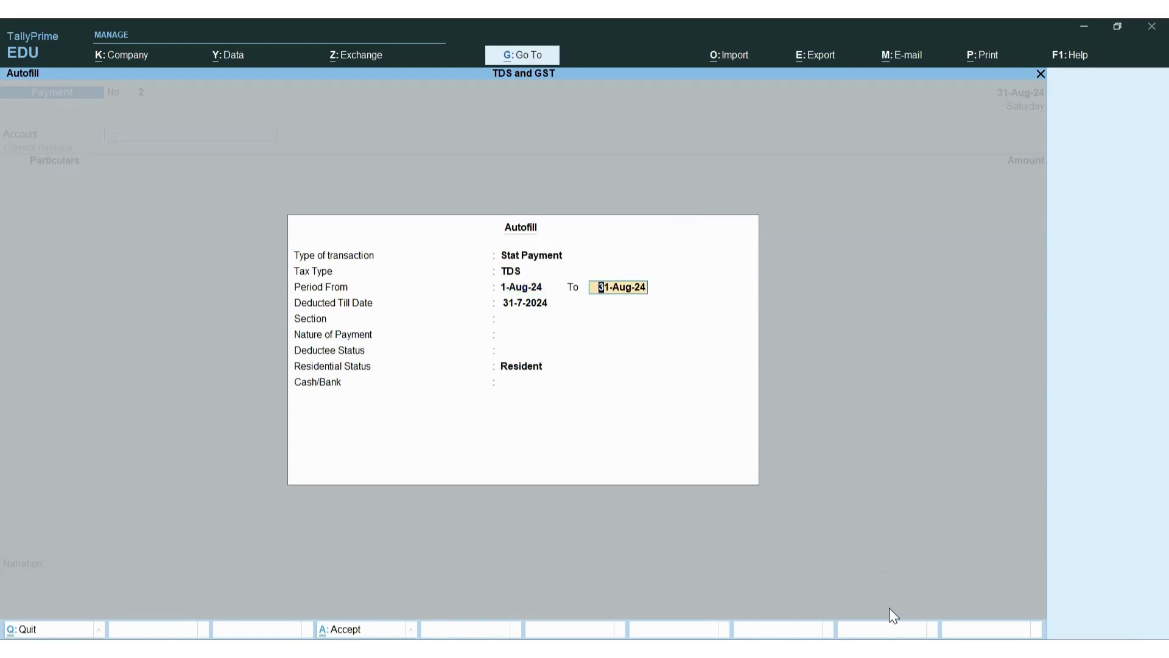
key("Return")
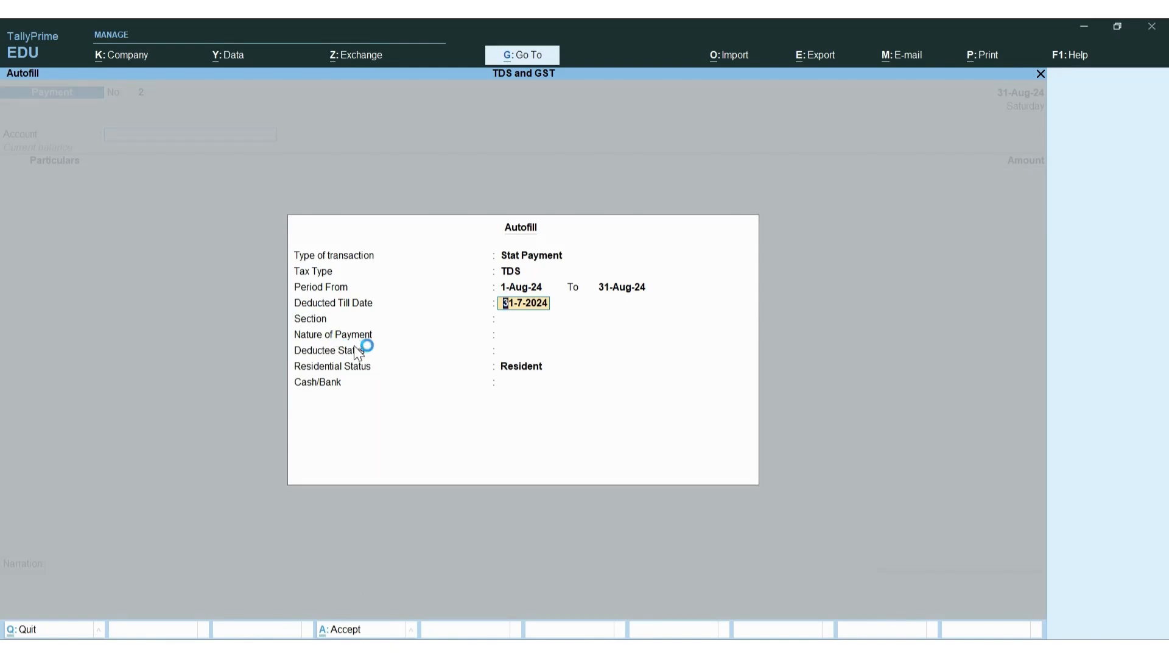
type("31-8-520")
key("BackSpace")
key("BackSpace")
key("BackSpace")
type("2024")
key("Return")
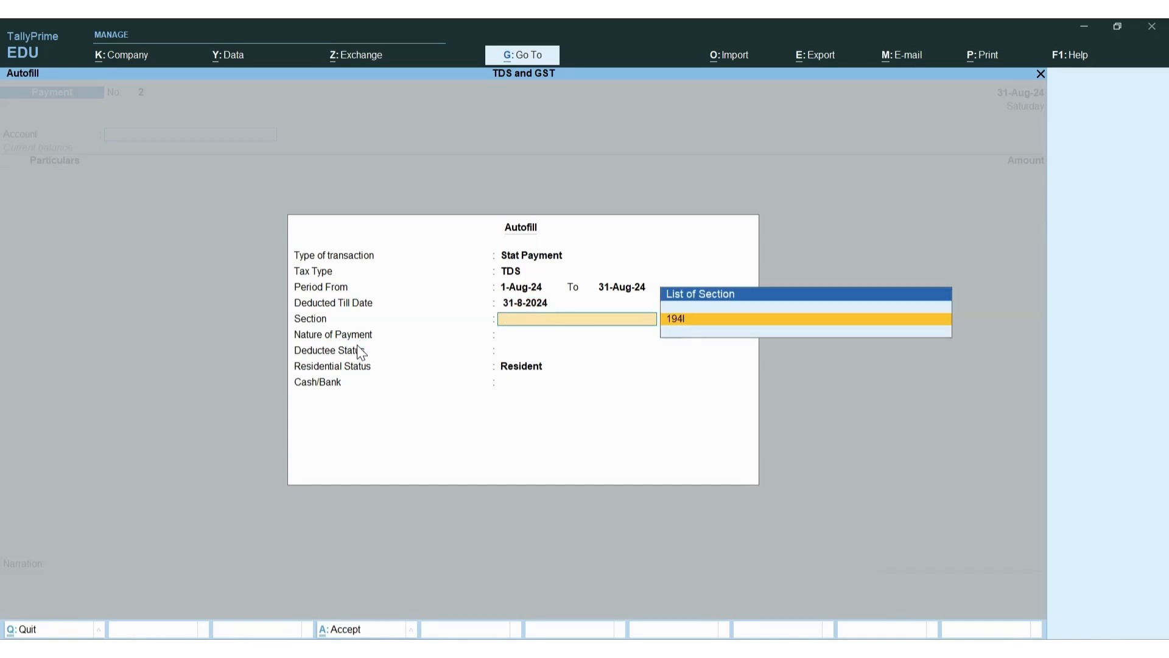
Choose section 194I Rent, All Items, Resident deductees, and HDFC Bank to fill the voucher
key("Return")
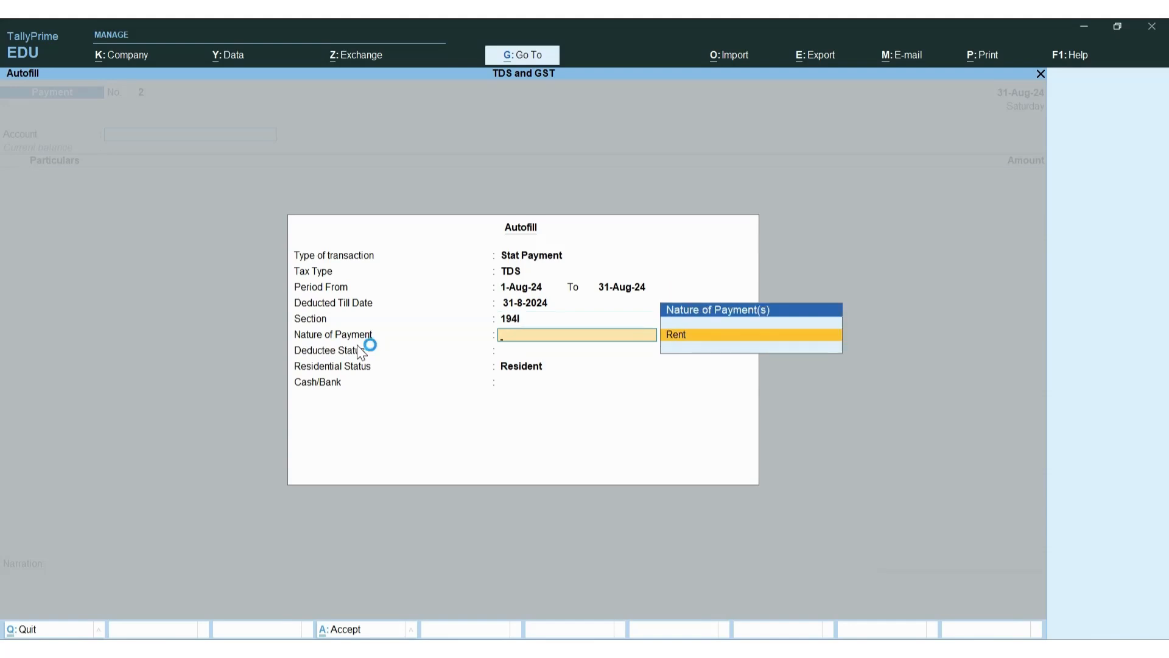
key("Return")
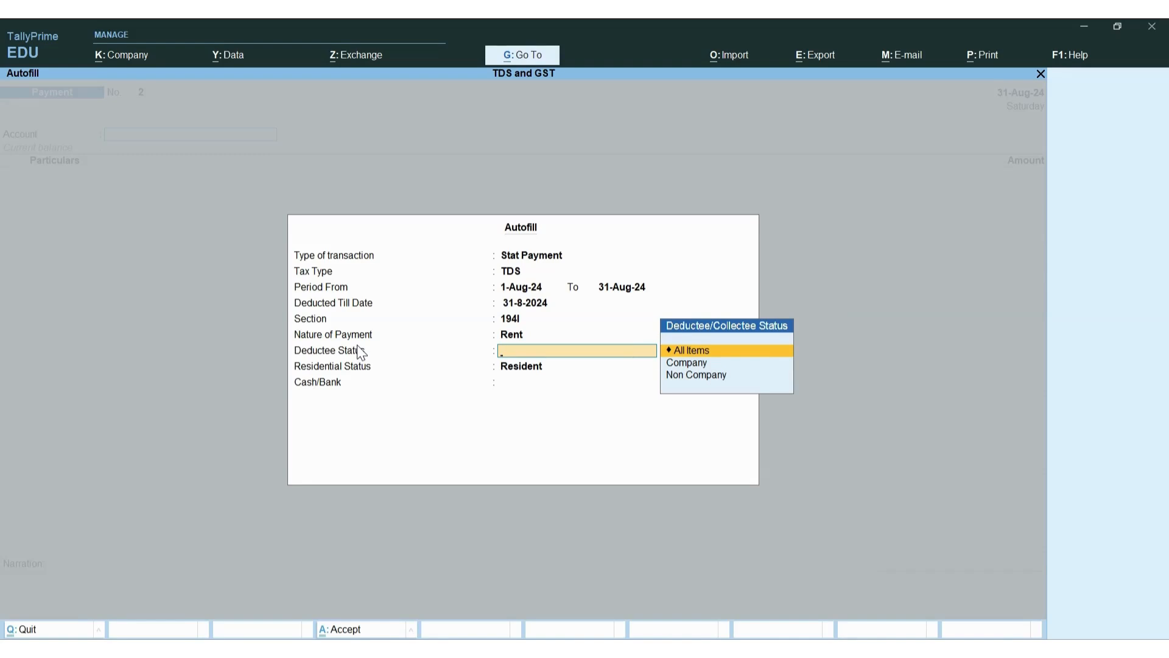
key("Down")
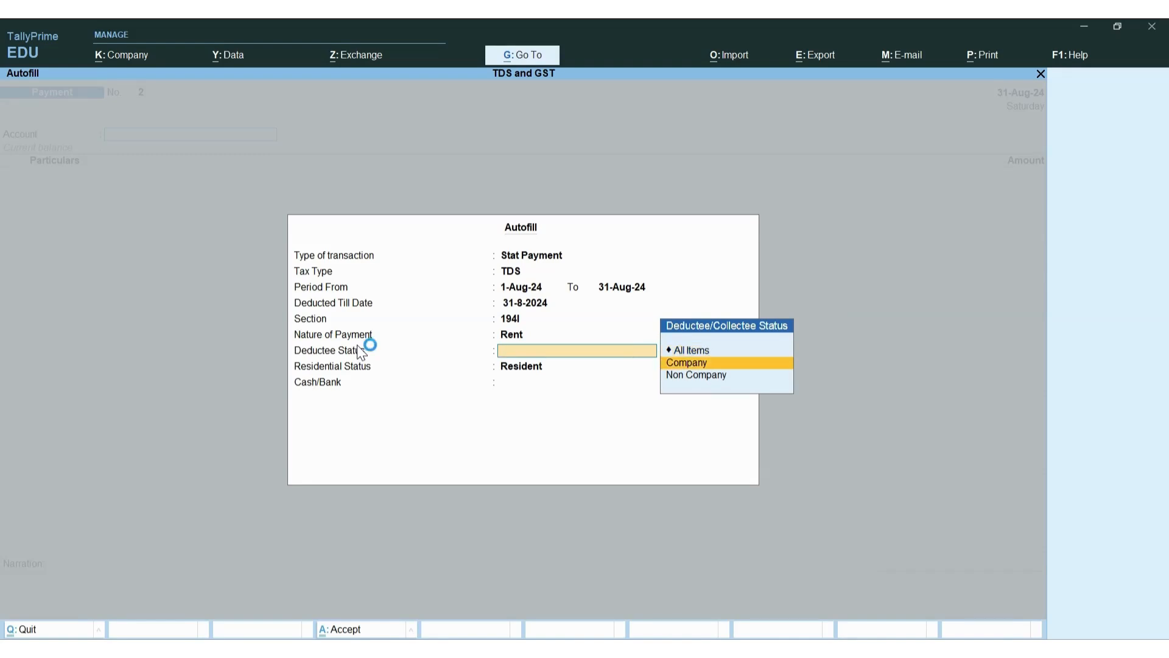
key("Up")
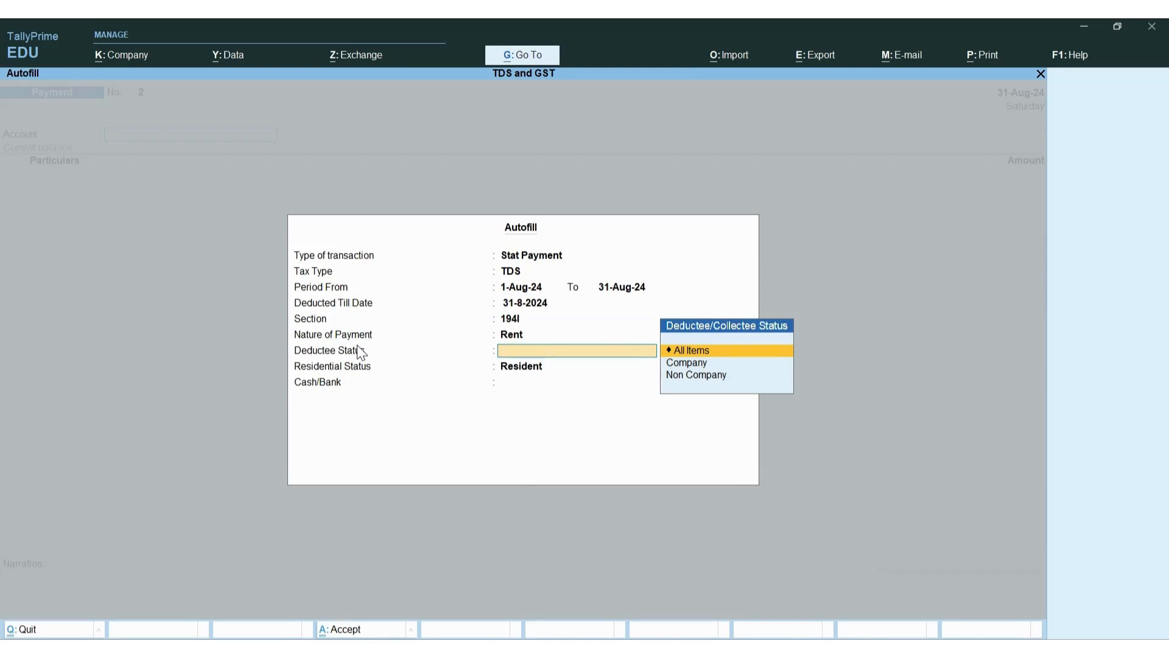
key("Return")
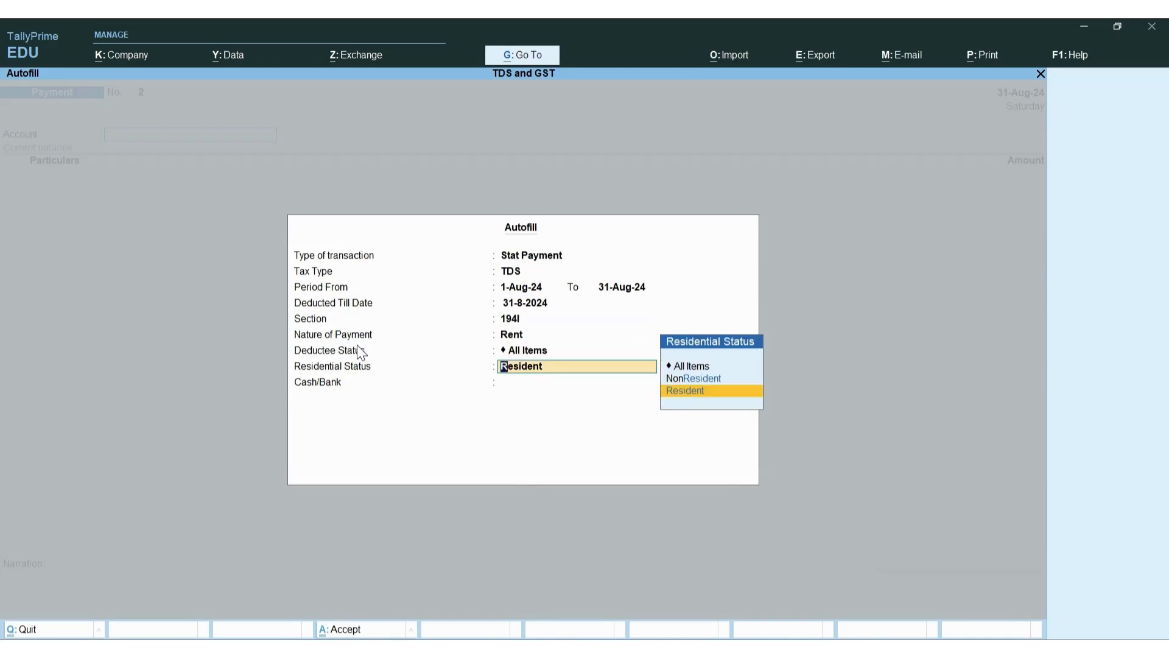
key("Return")
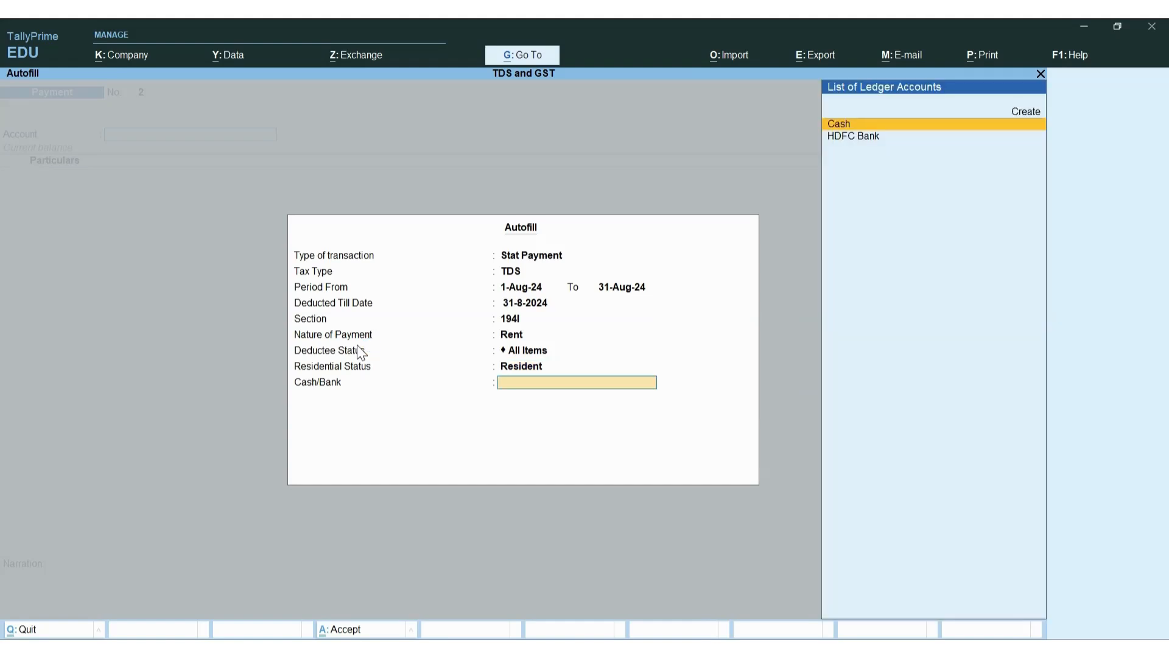
key("Down")
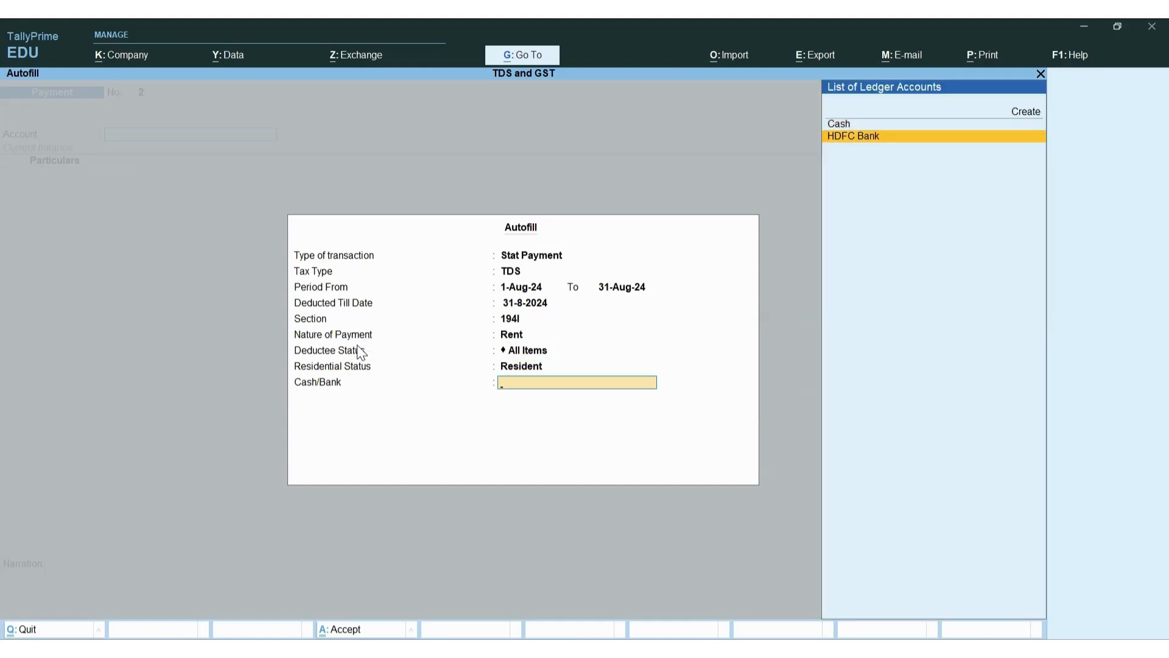
key("Return")
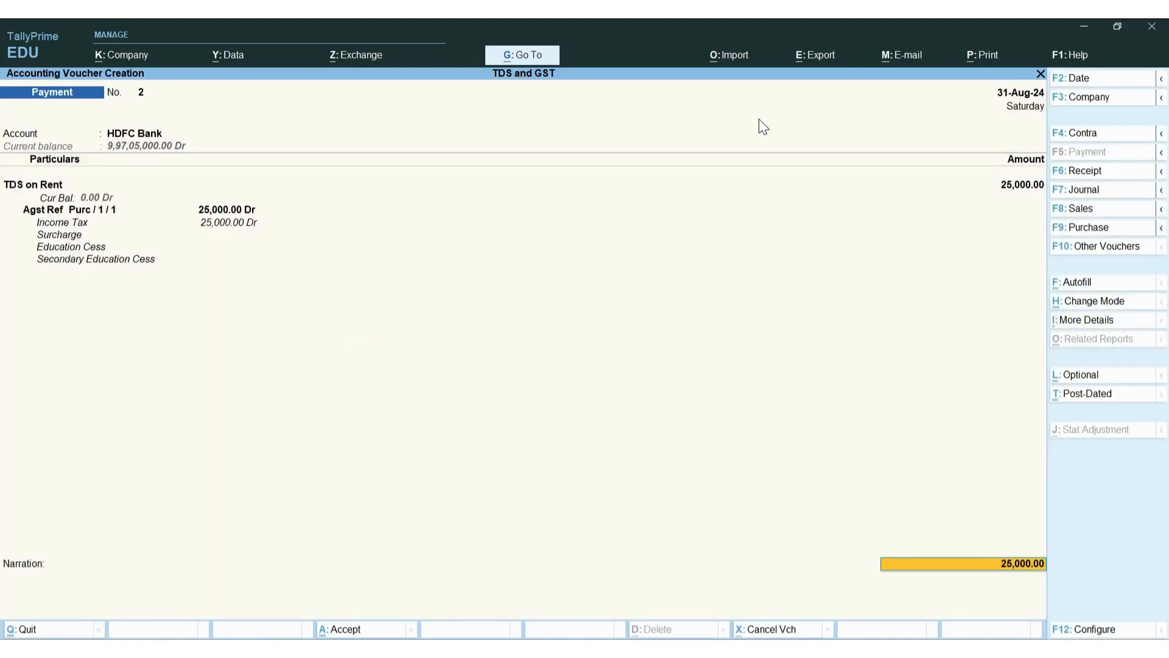
Set the HDFC Bank allocation to Cheque with Not Applicable cheque range, then print
key("Return")
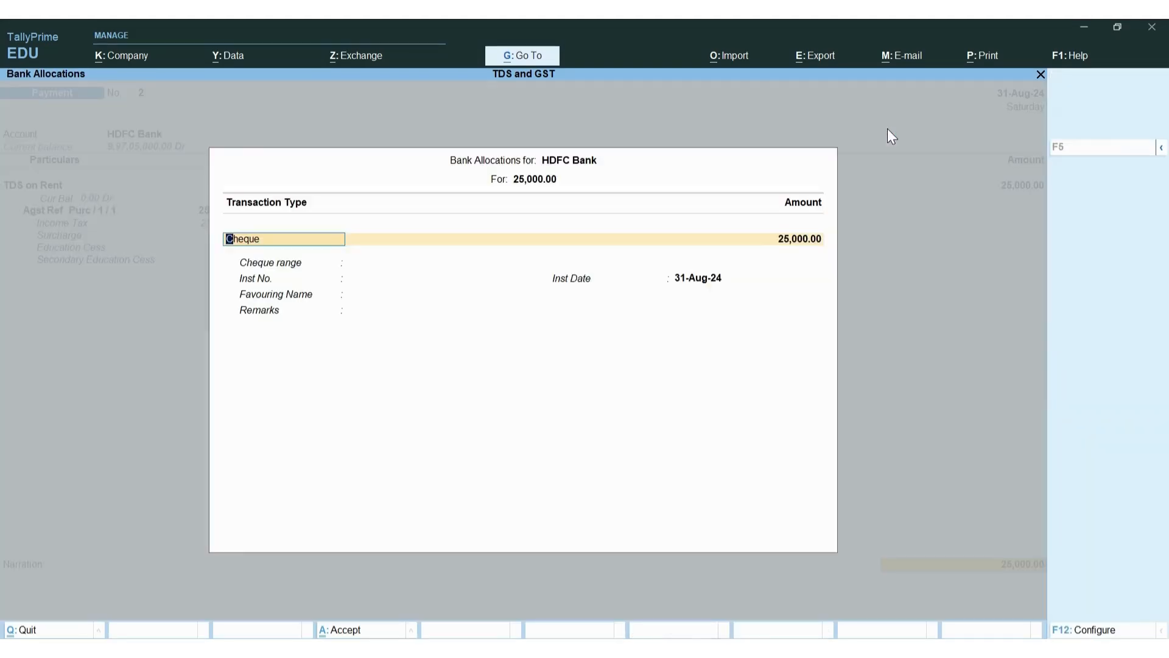
key("Return")
key("Return")
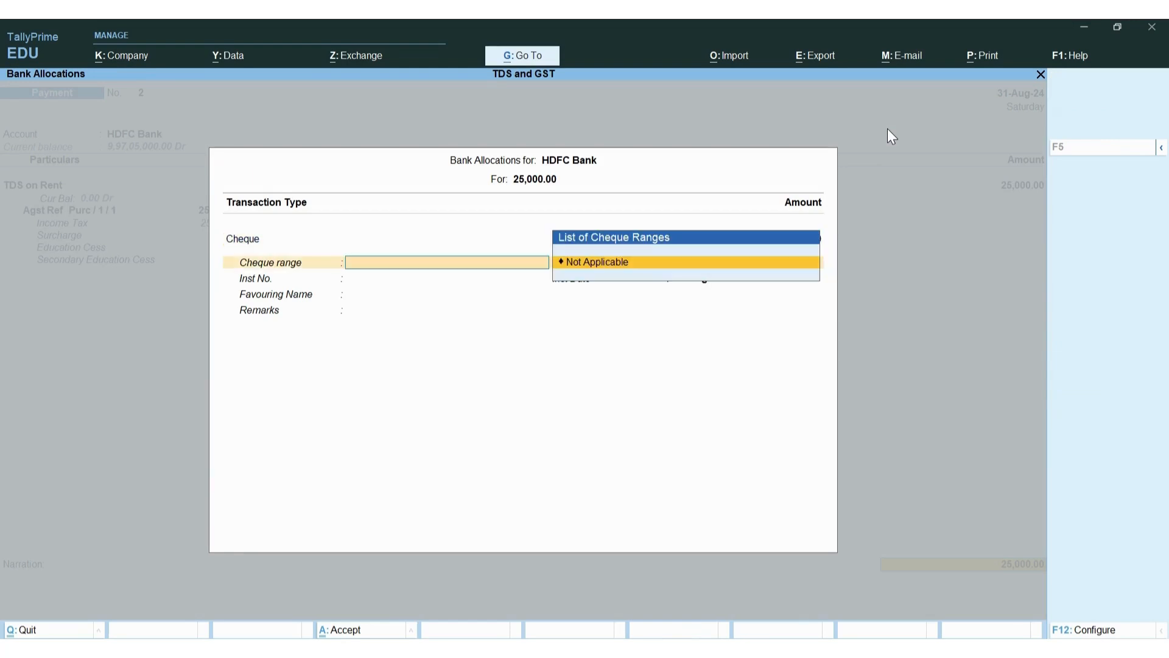
key("Return")
key("Return")
key("Return")
key("Return")
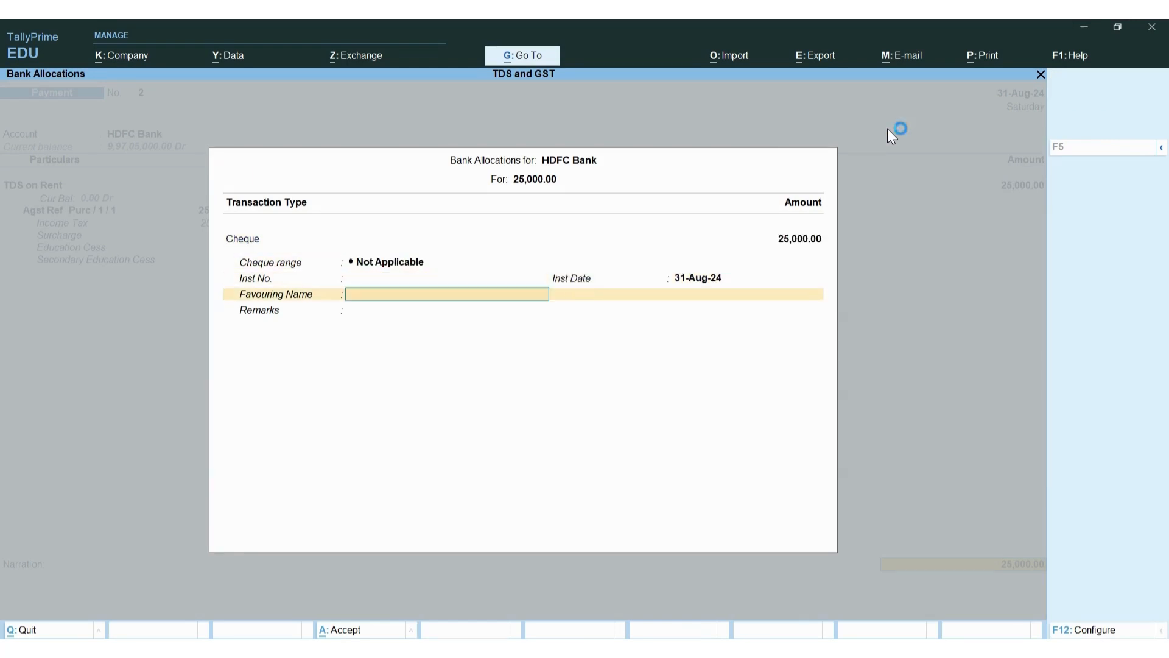
key("Return")
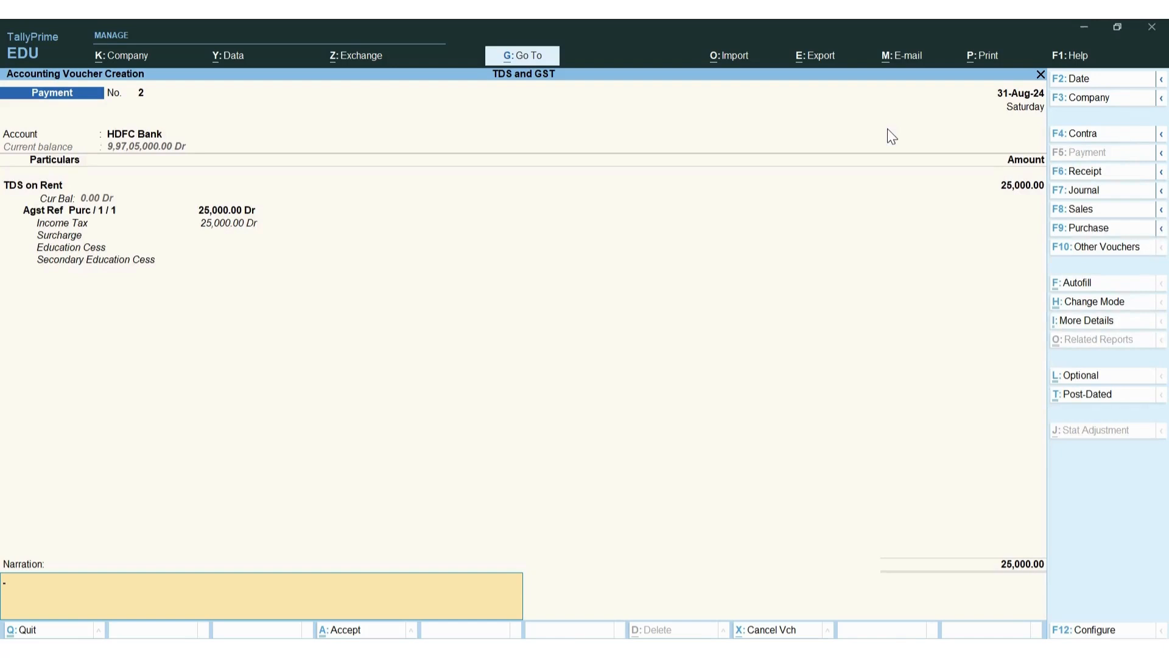
key("ctrl+p")
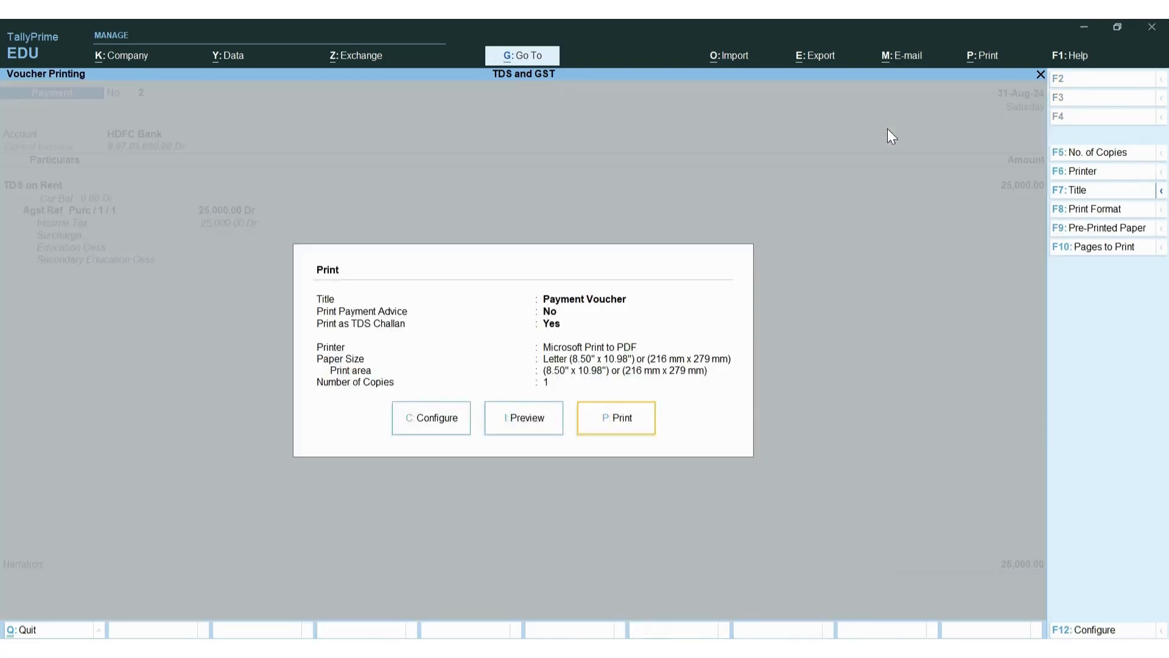
Preview the ITNS 281 TDS challan showing 25,000.00 under code 94I
key("Escape")
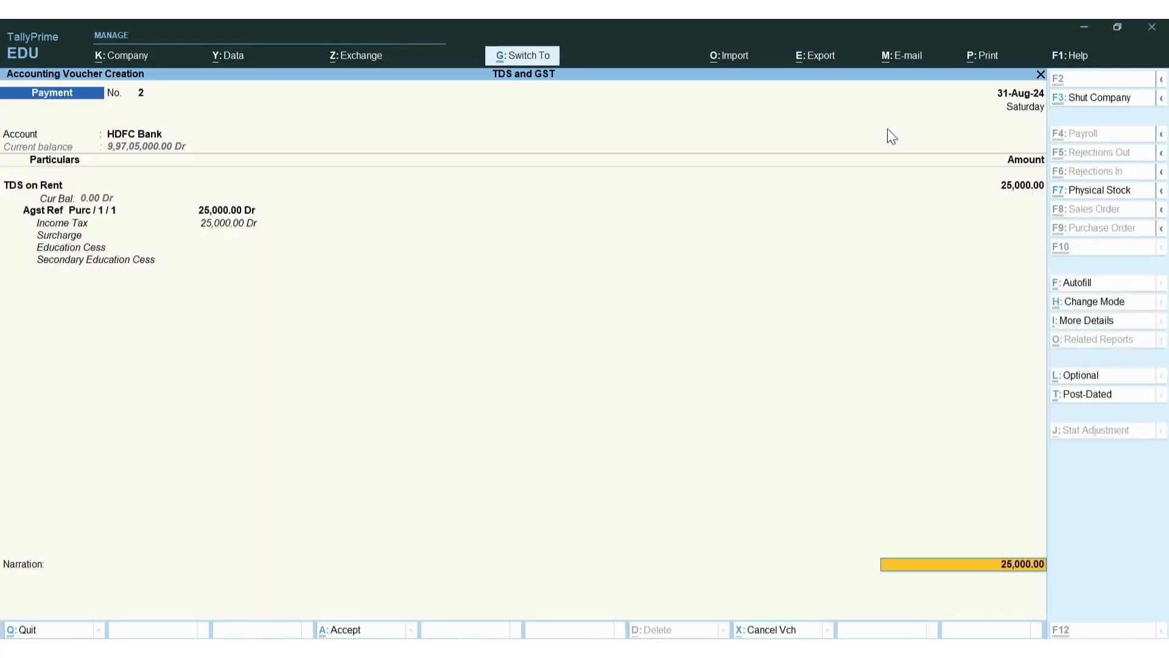
key("ctrl+p")
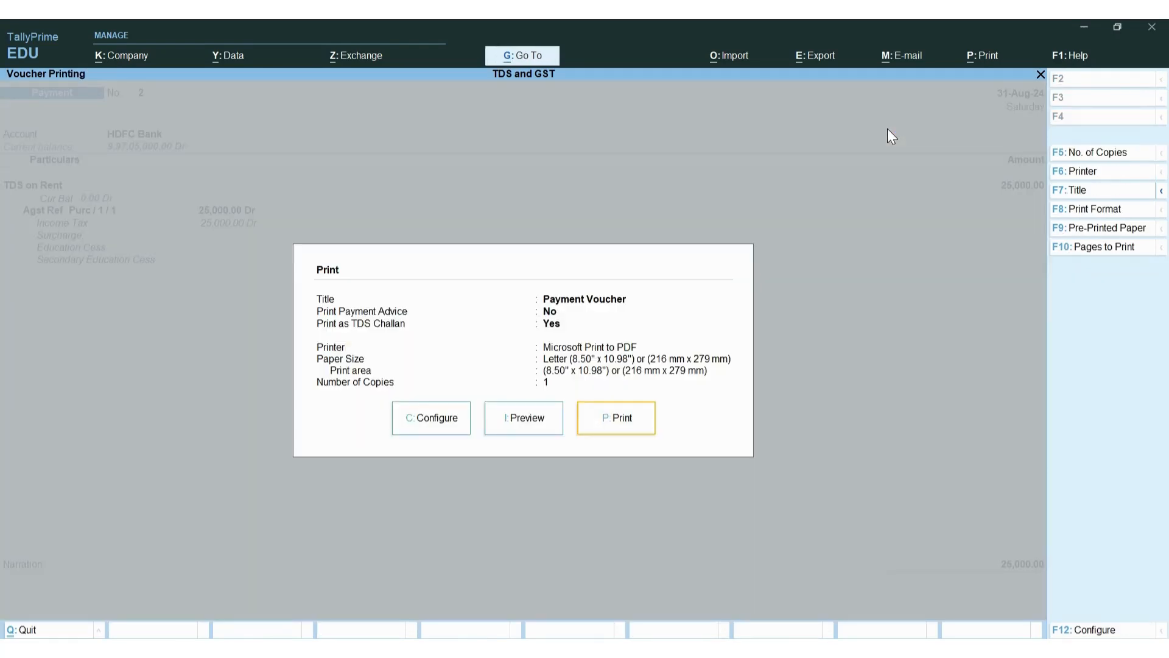
key("i")
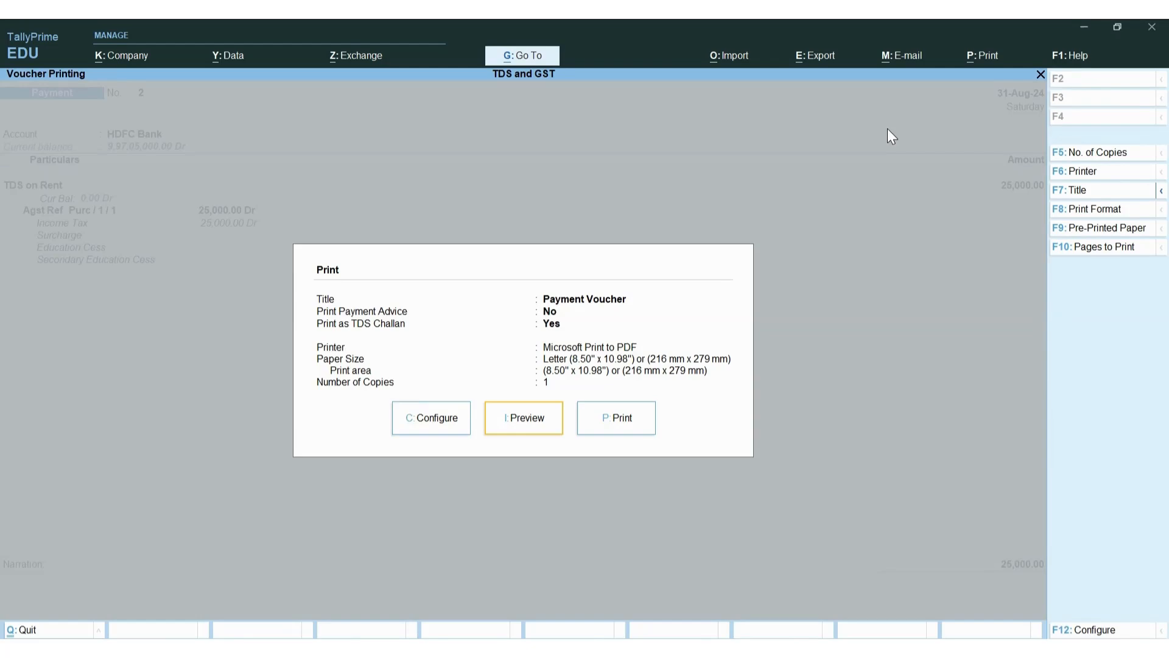
Read the enlarged challan counterfoil for Rs. 25,000 under 94I, then close the preview
key("alt+z")
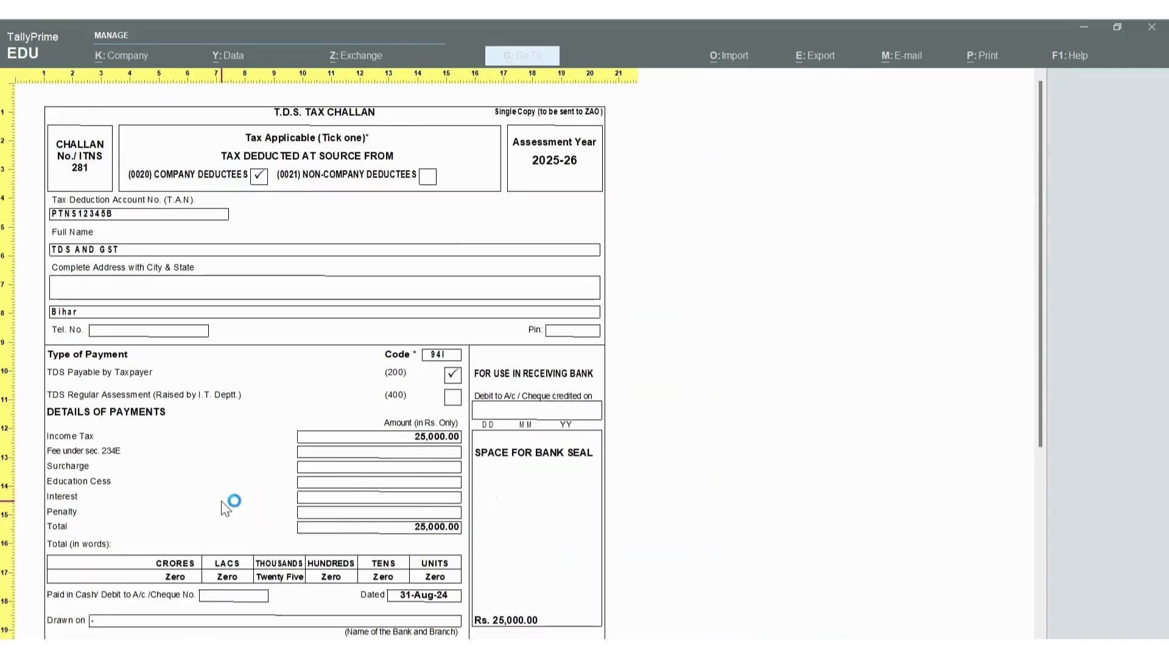
scroll(277, 329, "down", 1)
scroll(274, 321, "up", 1)
scroll(274, 320, "down", 2)
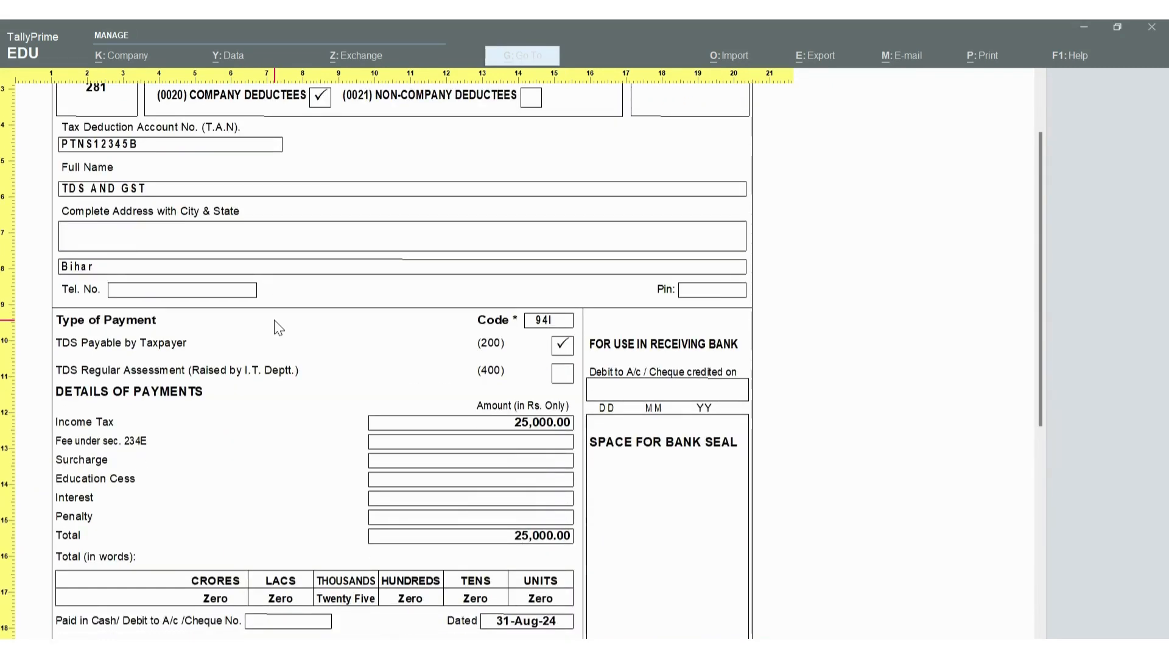
scroll(275, 322, "up", 1)
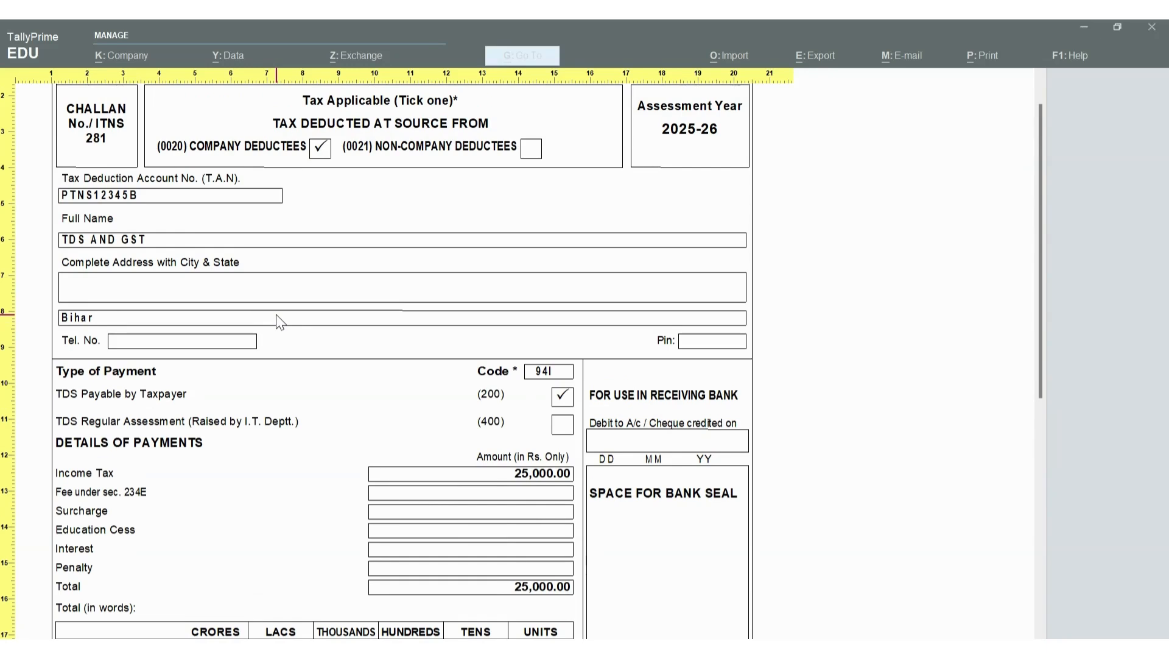
scroll(275, 314, "up", 1)
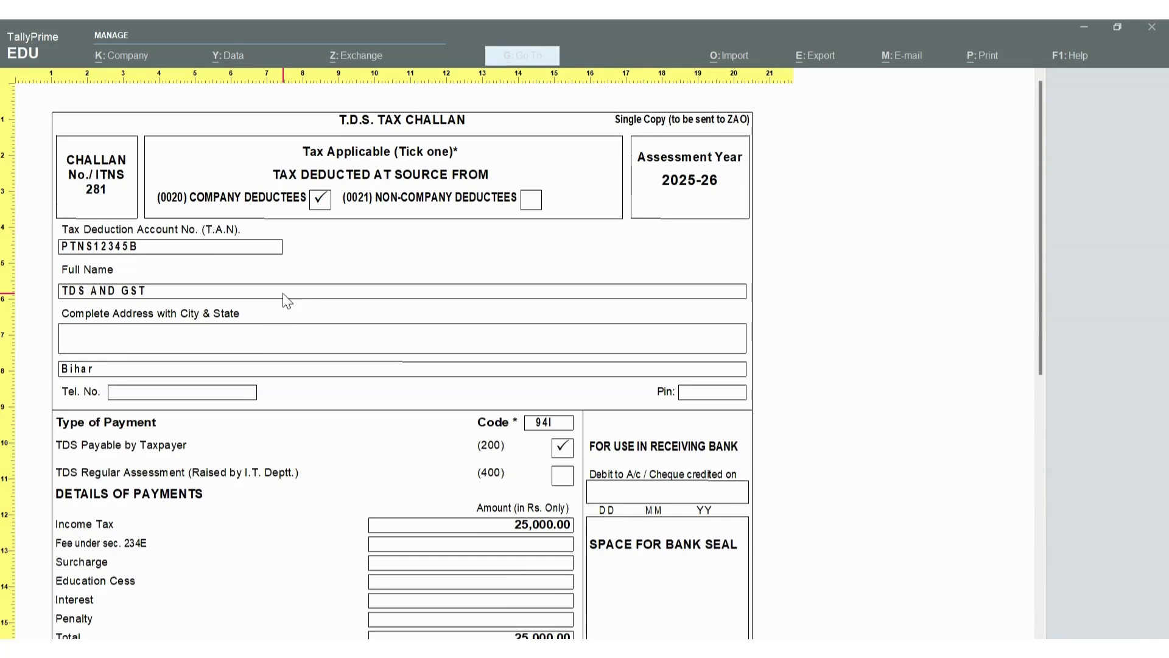
scroll(298, 295, "down", 1)
scroll(303, 300, "down", 10)
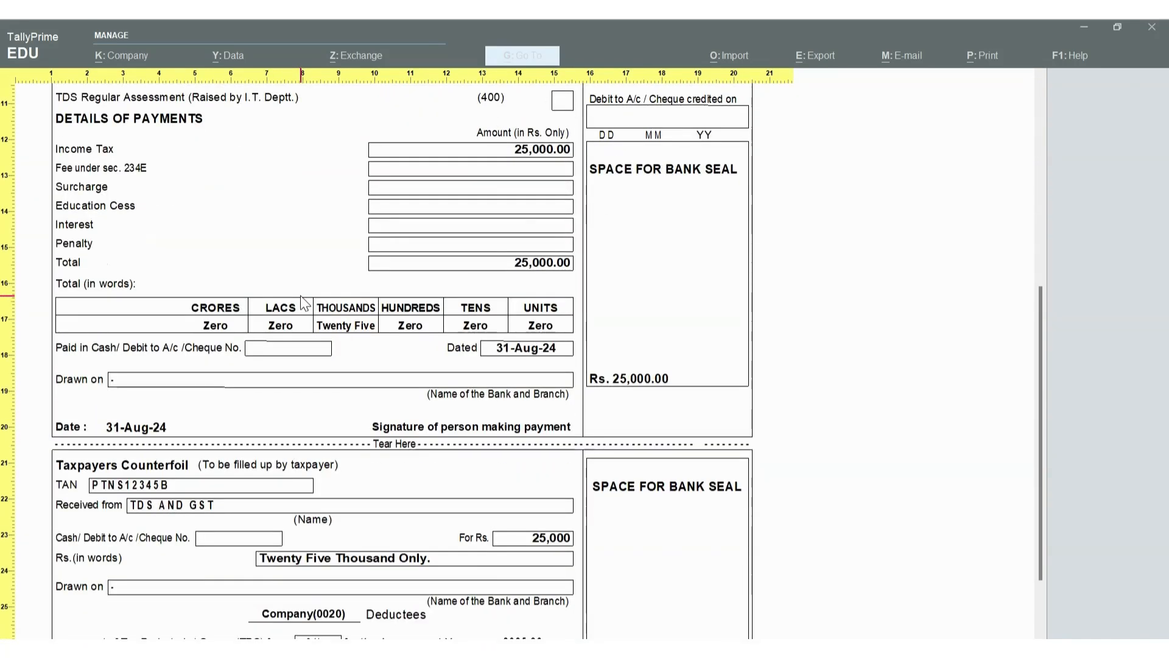
scroll(378, 310, "down", 3)
scroll(824, 313, "up", 2)
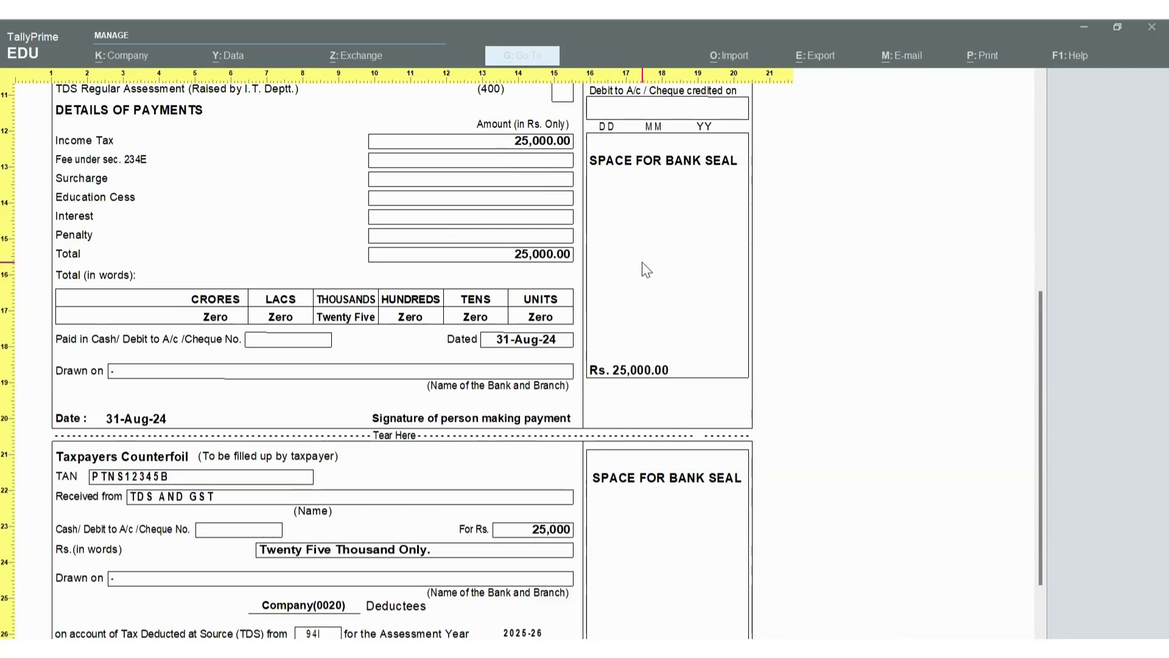
key("Escape")
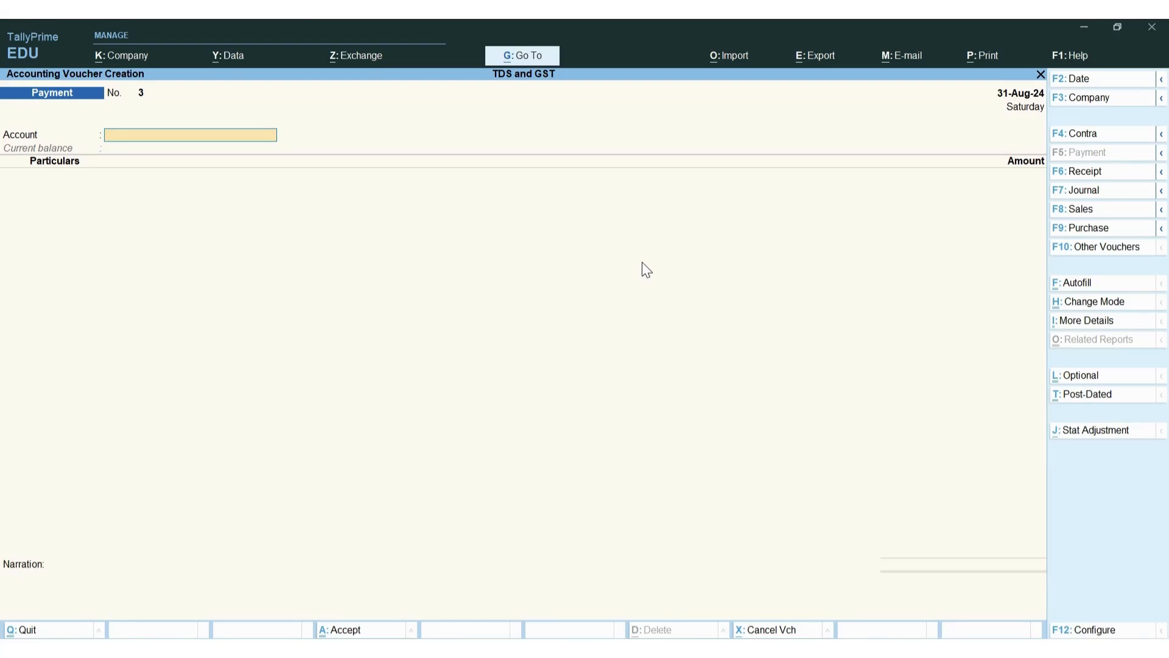
Quit the blank voucher and highlight Challan Reconciliation in the TDS Reports menu
key("Escape")
key("Return")
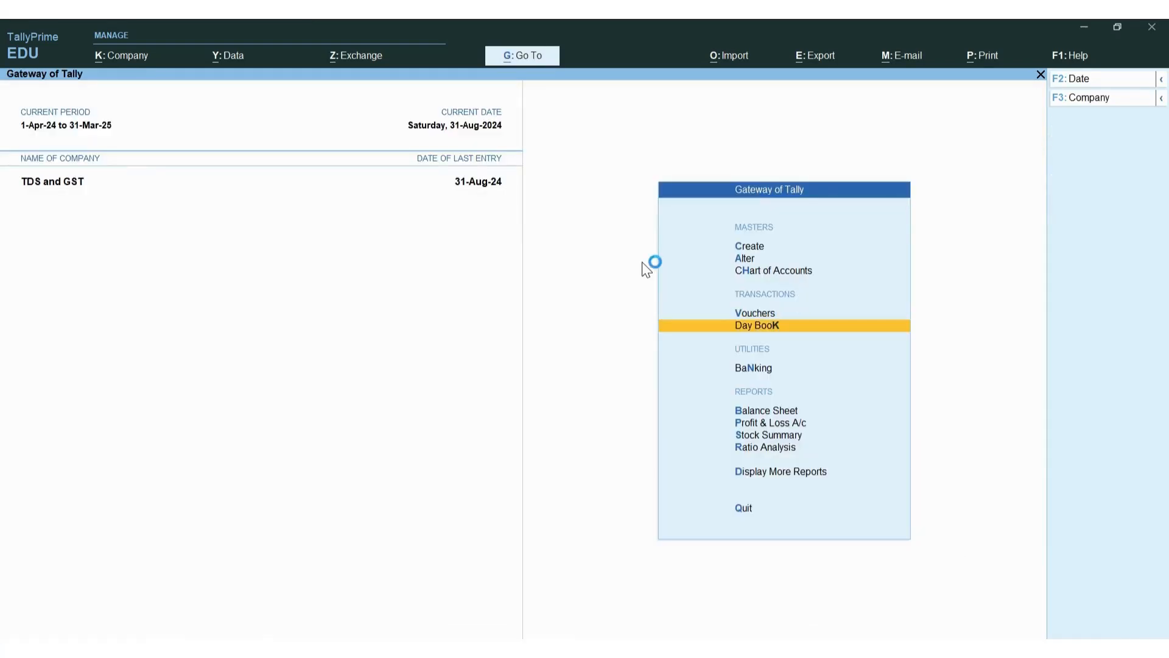
key("d")
key("o")
key("t")
key("Down")
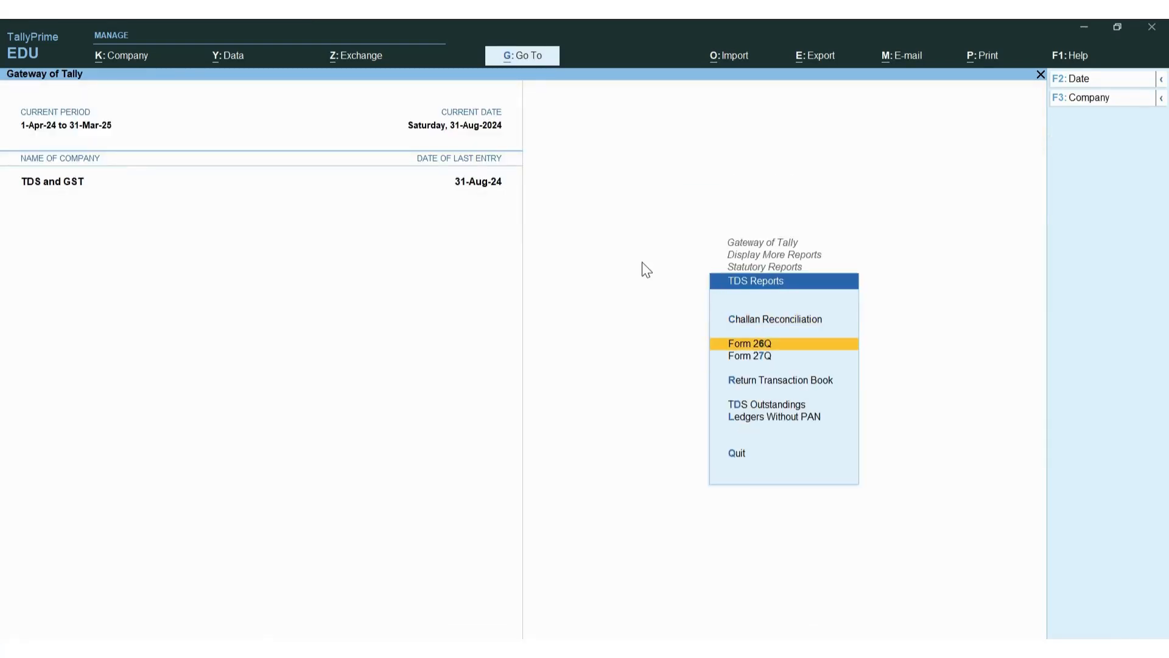
key("Up")
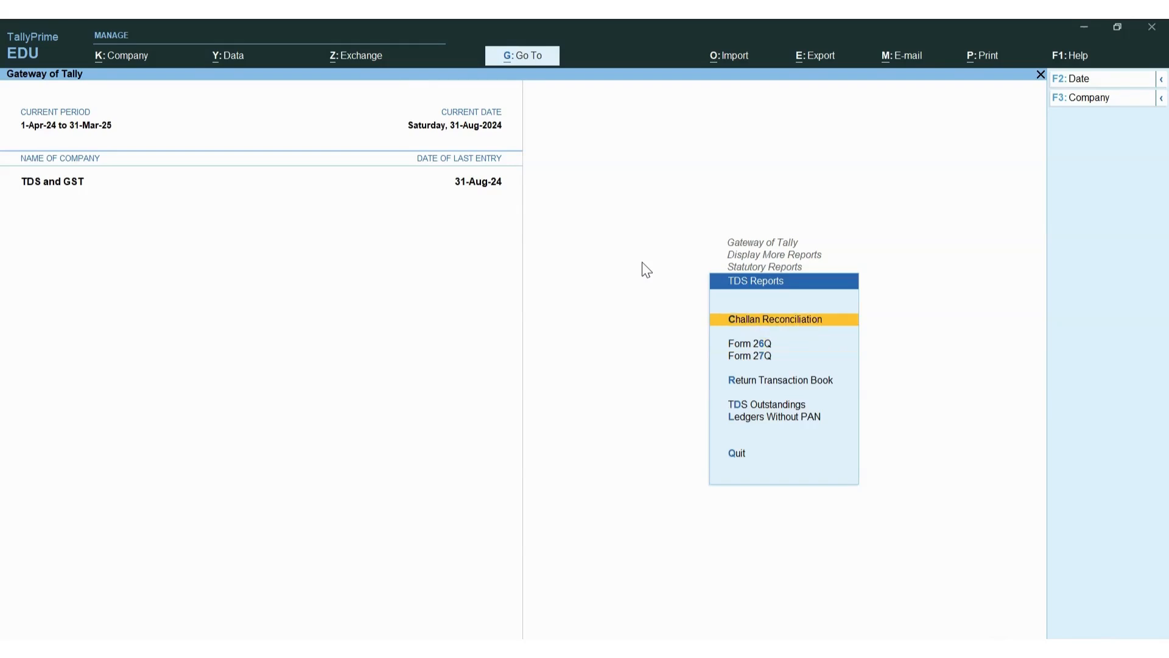